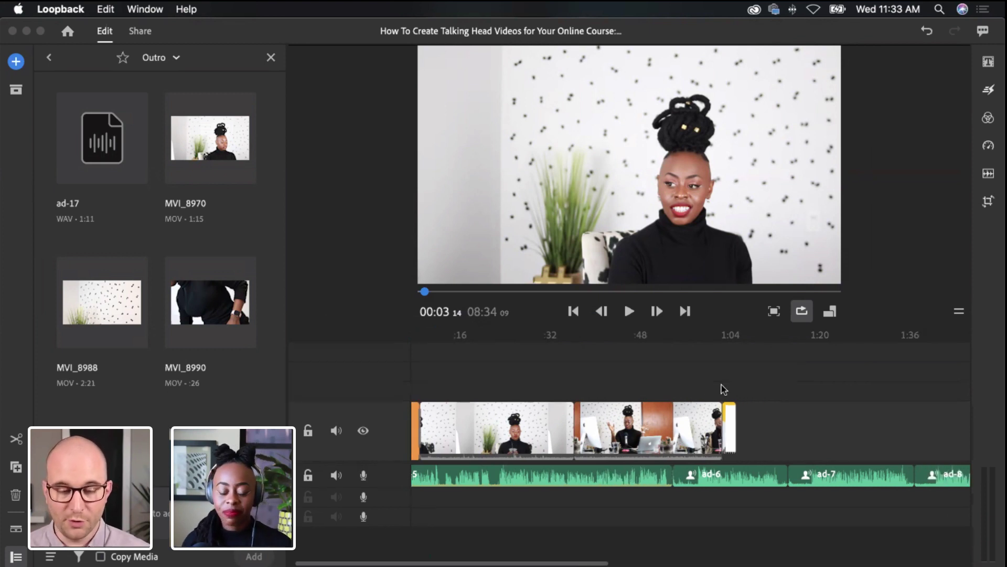
scroll(724, 388, right, 5)
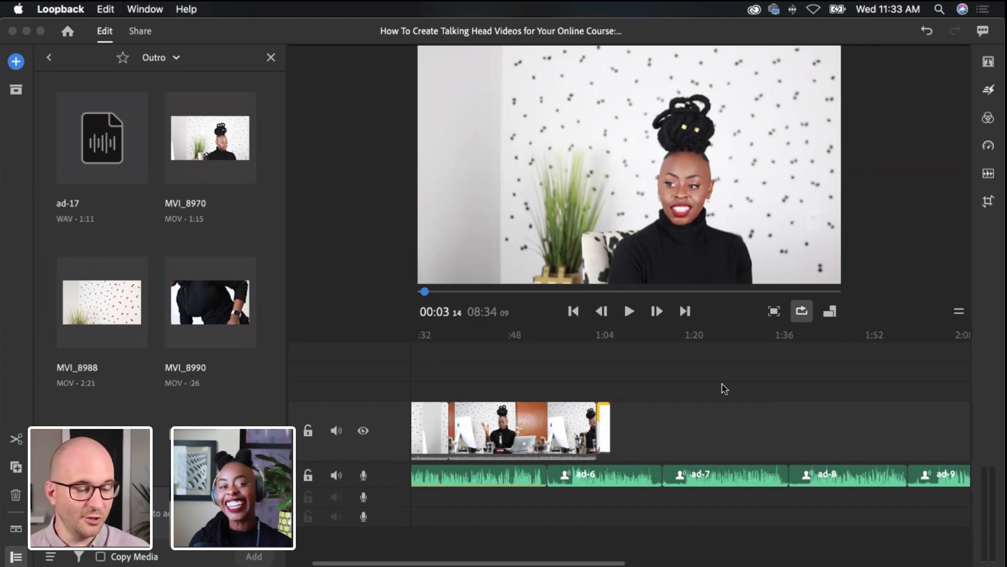
scroll(724, 389, left, 5)
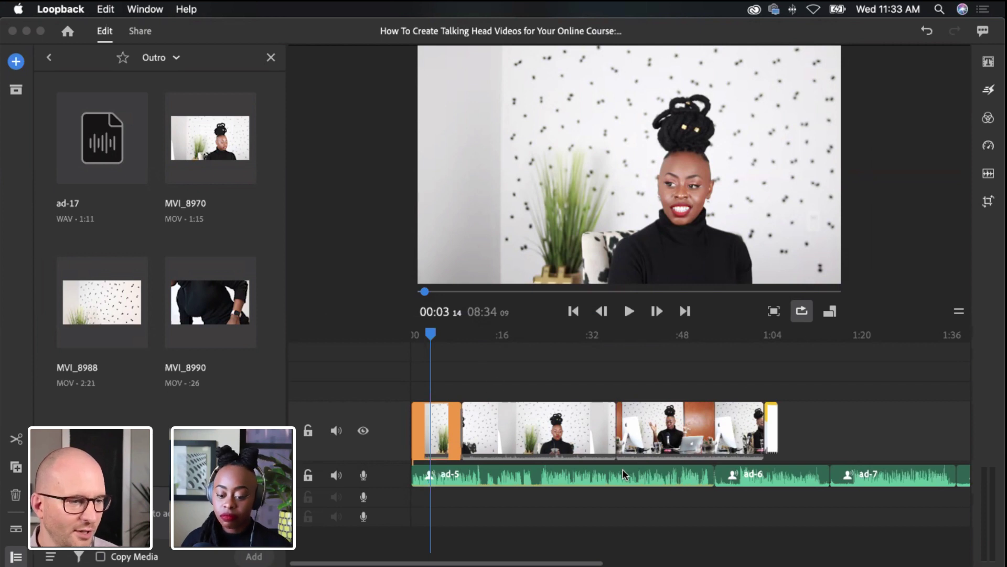
scroll(623, 474, right, 10)
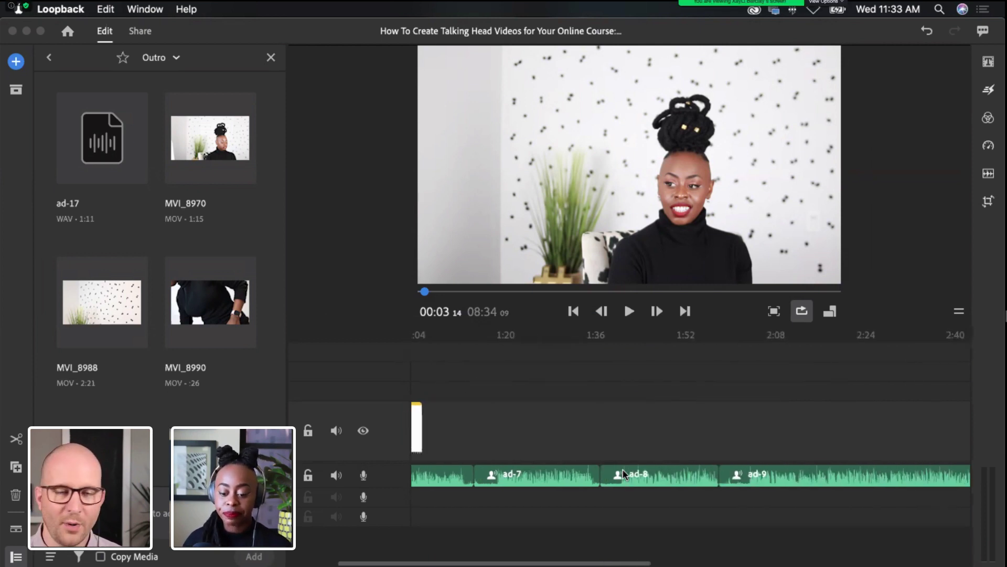
scroll(623, 474, left, 10)
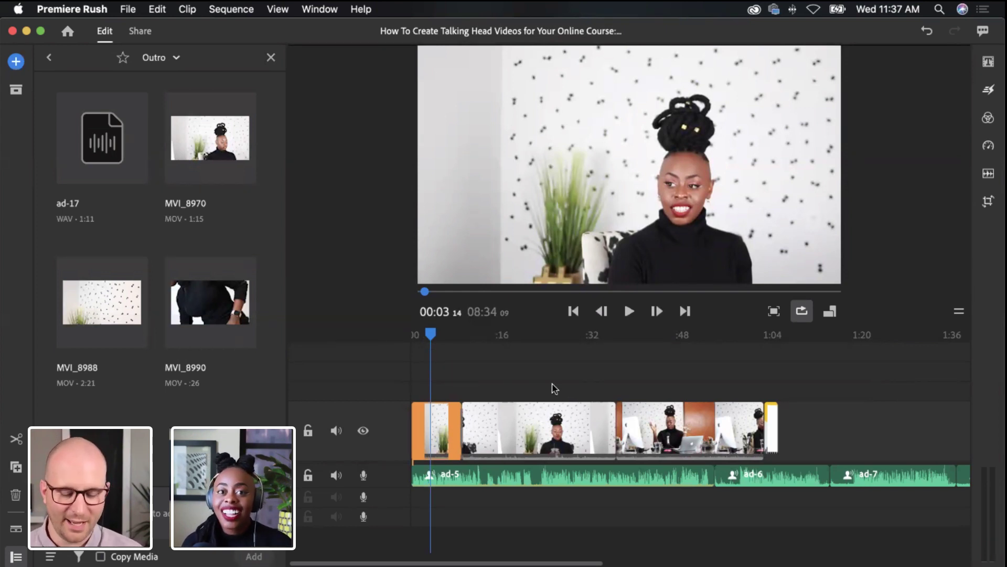
scroll(571, 357, right, 2)
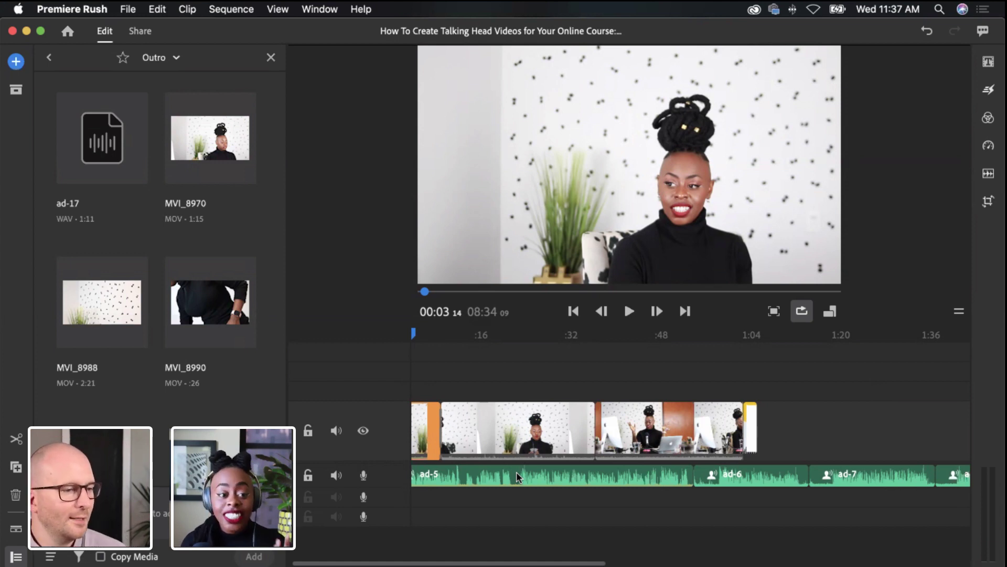
scroll(497, 460, right, 6)
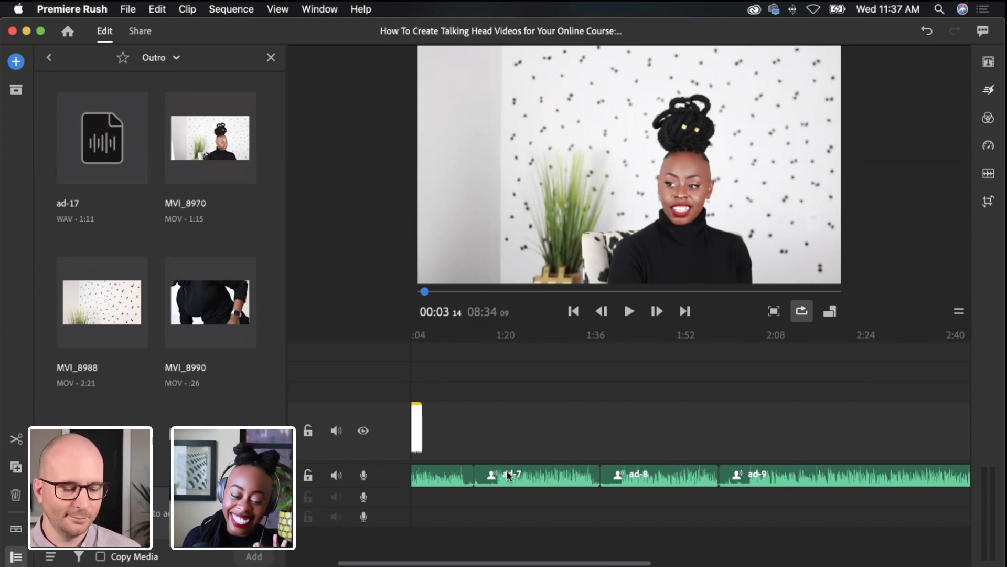
scroll(467, 457, left, 5)
scroll(482, 447, left, 2)
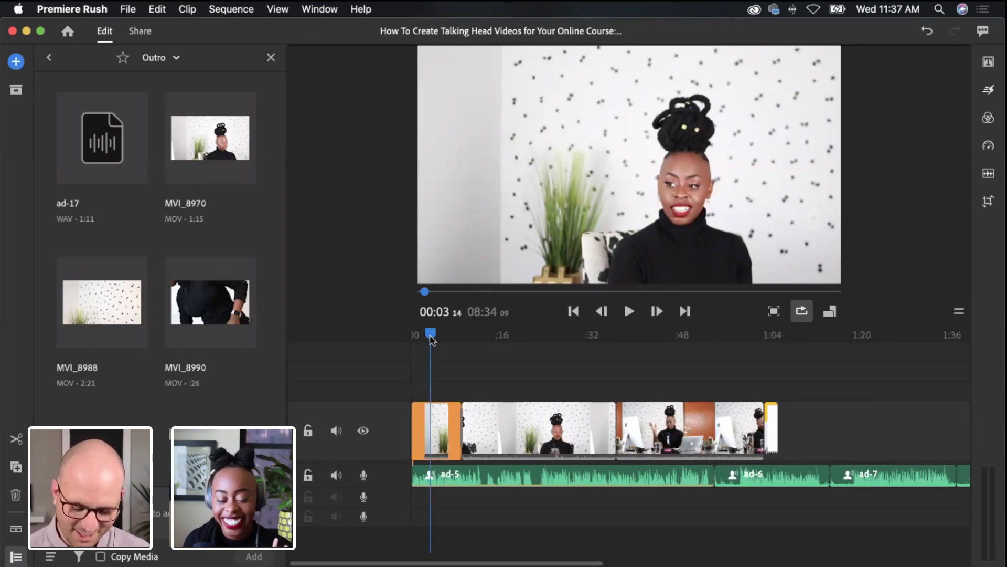
drag(431, 338, 436, 336)
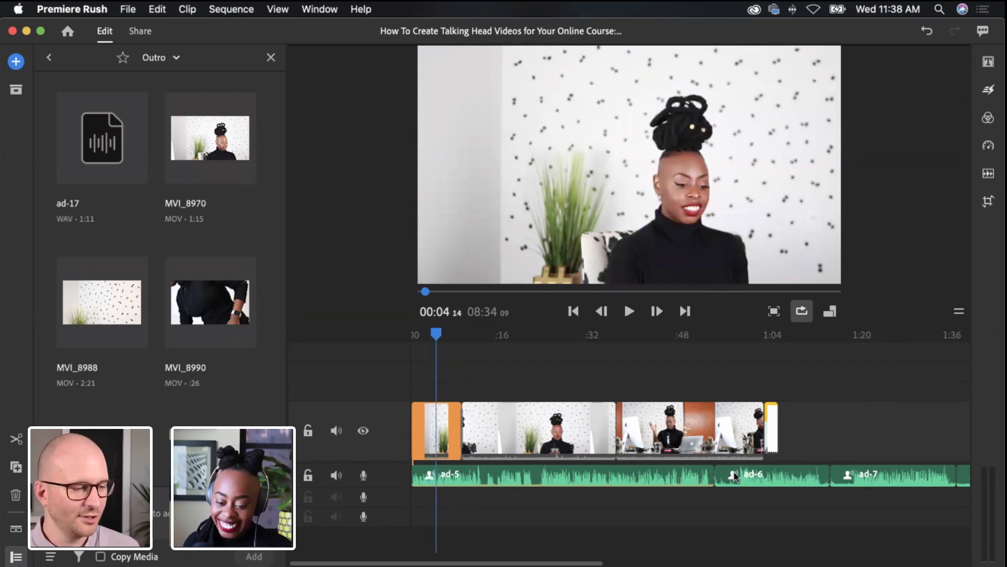
Trim the start and end of audio clip ad-6 and place it directly against the end of ad-5
click(707, 476)
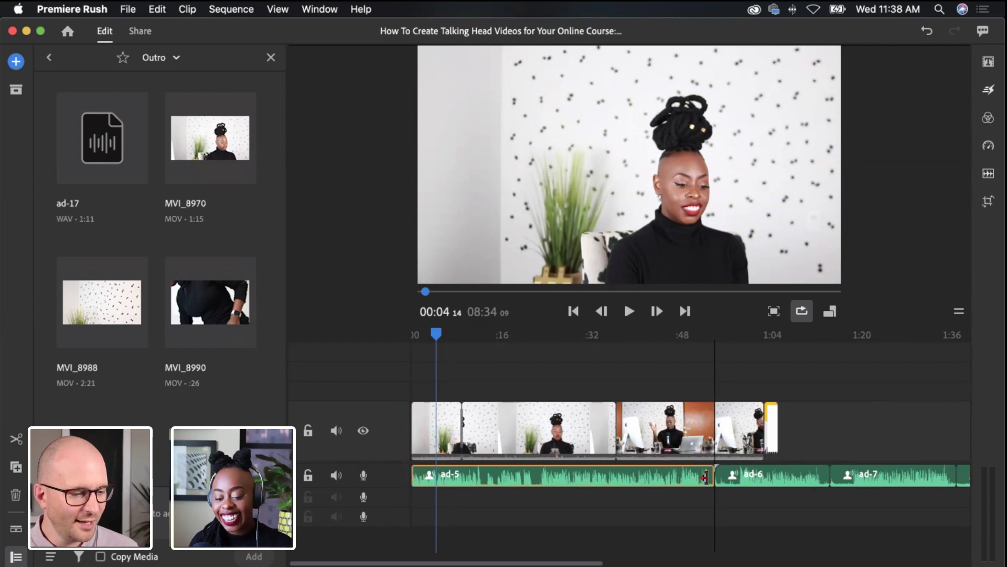
scroll(705, 476, right, 5)
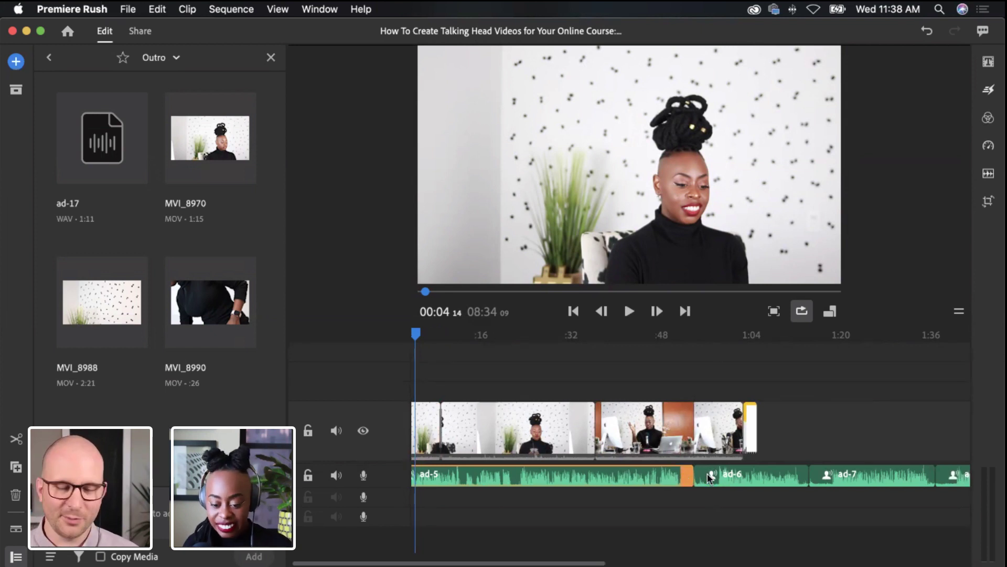
drag(612, 474, 652, 473)
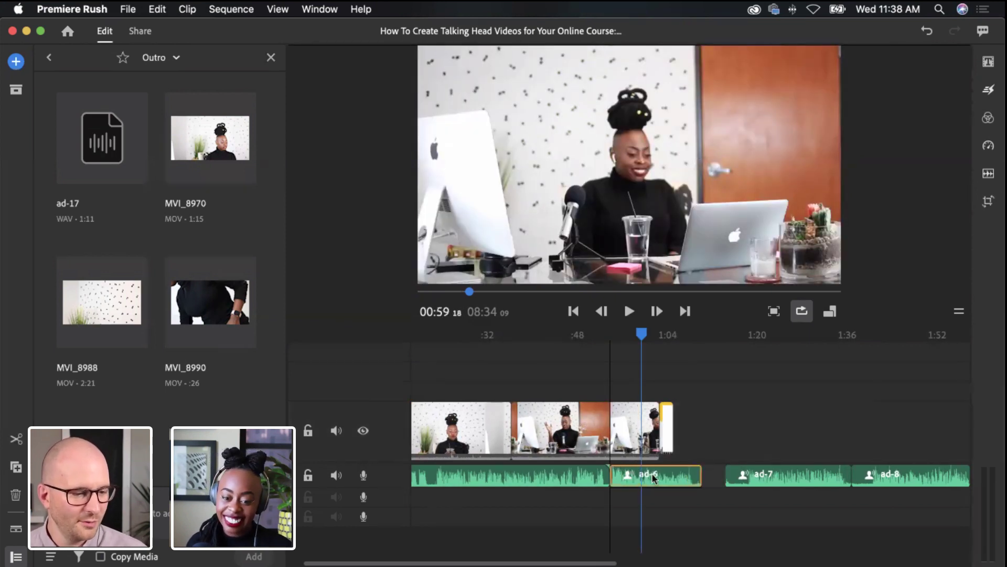
drag(699, 475, 689, 481)
Trim the silence from the ends of audio clip ad-5 and move ad-6 up against it to close the gap
click(577, 480)
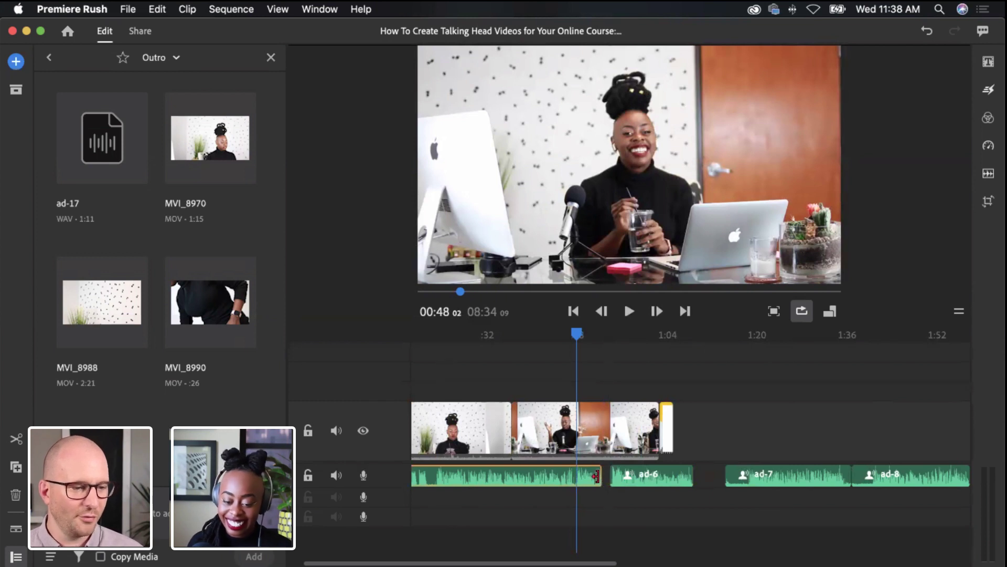
drag(599, 474, 592, 474)
scroll(586, 483, left, 5)
drag(422, 478, 415, 474)
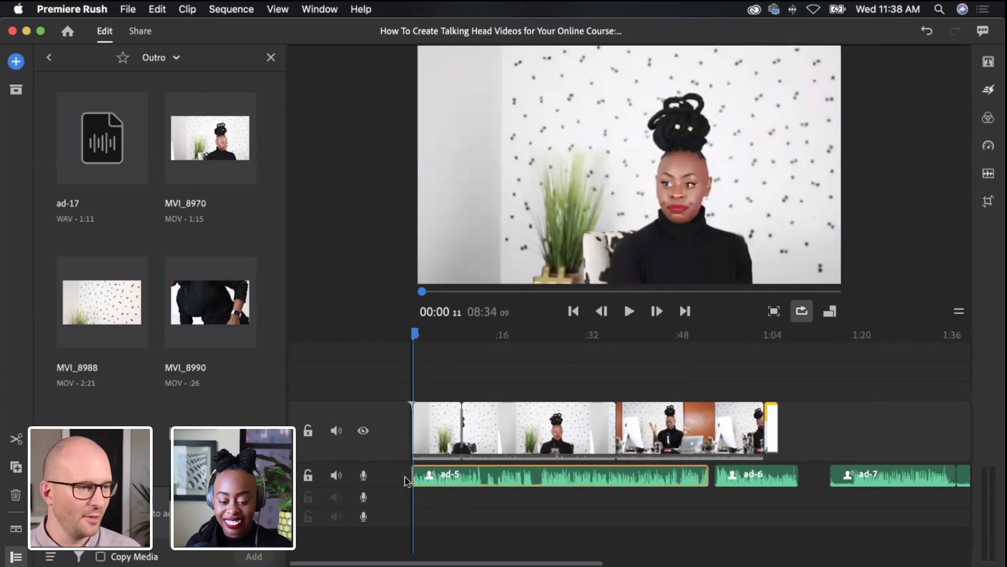
drag(763, 479, 756, 479)
Trim the start of audio clip ad-7, move it against the end of ad-6, and shorten its end
click(879, 471)
mouse_move(834, 476)
mouse_down()
mouse_move(853, 468)
mouse_move(856, 479)
mouse_move(816, 477)
mouse_up()
click(867, 479)
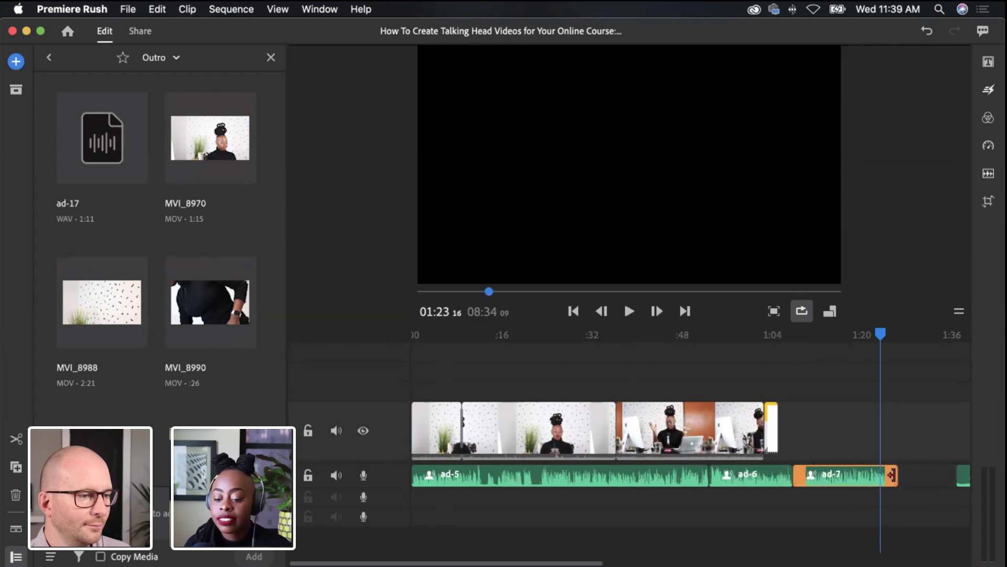
drag(898, 483, 890, 487)
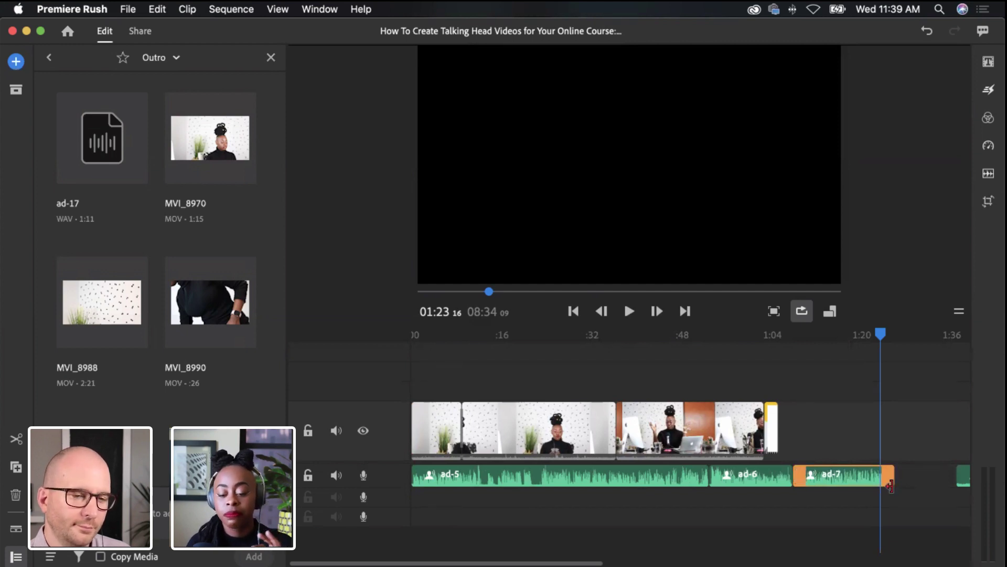
scroll(695, 477, right, 10)
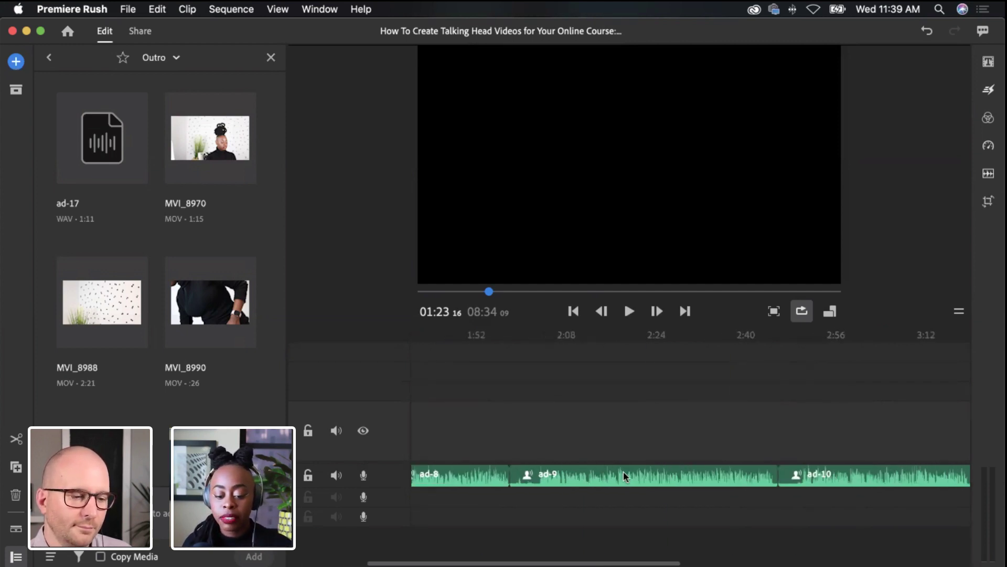
scroll(623, 471, left, 5)
drag(768, 474, 689, 475)
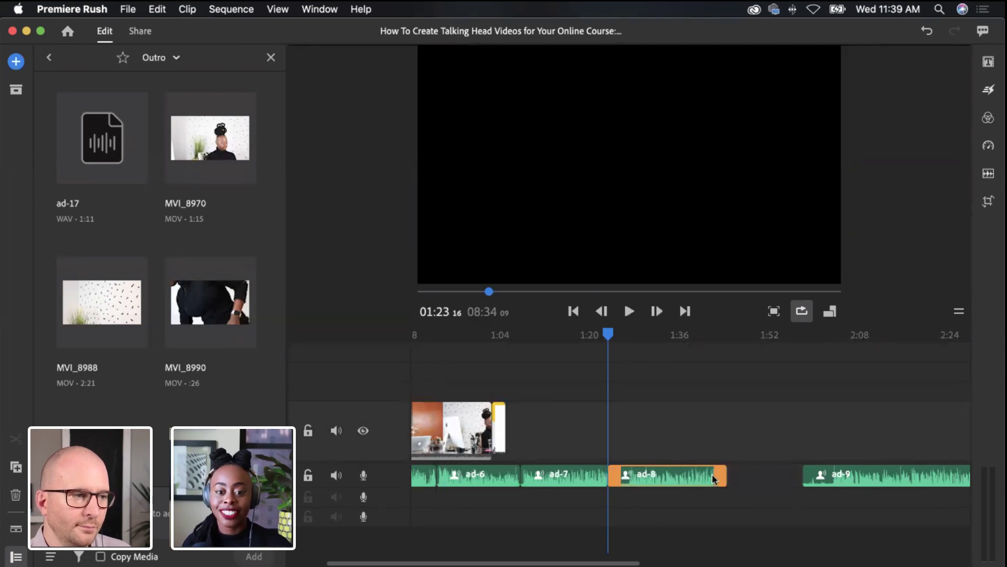
key(super+z)
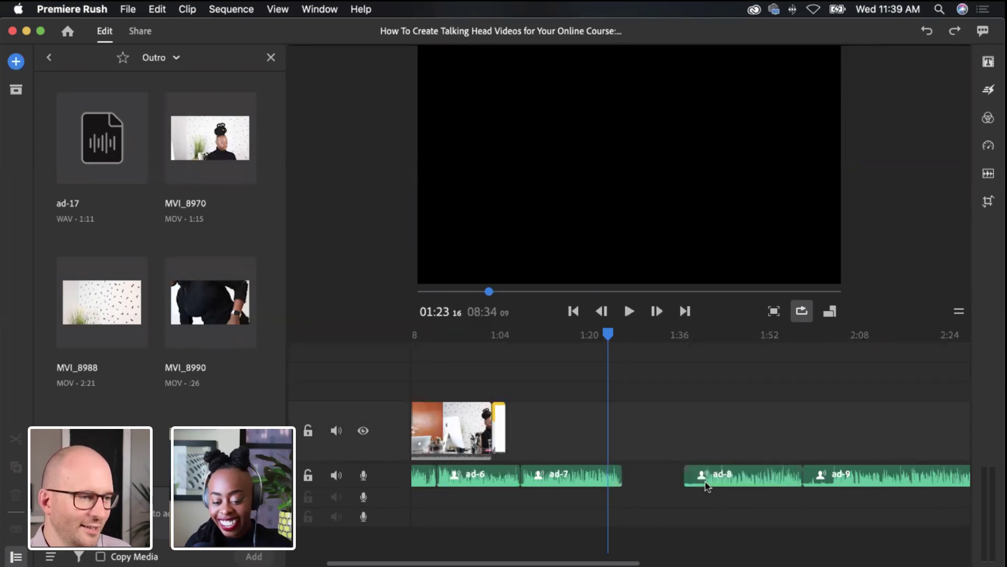
Trim the start of audio clip ad-8, place it against the end of ad-7, and shorten its end
click(719, 471)
mouse_move(685, 475)
mouse_down()
mouse_move(708, 475)
mouse_move(669, 480)
mouse_up()
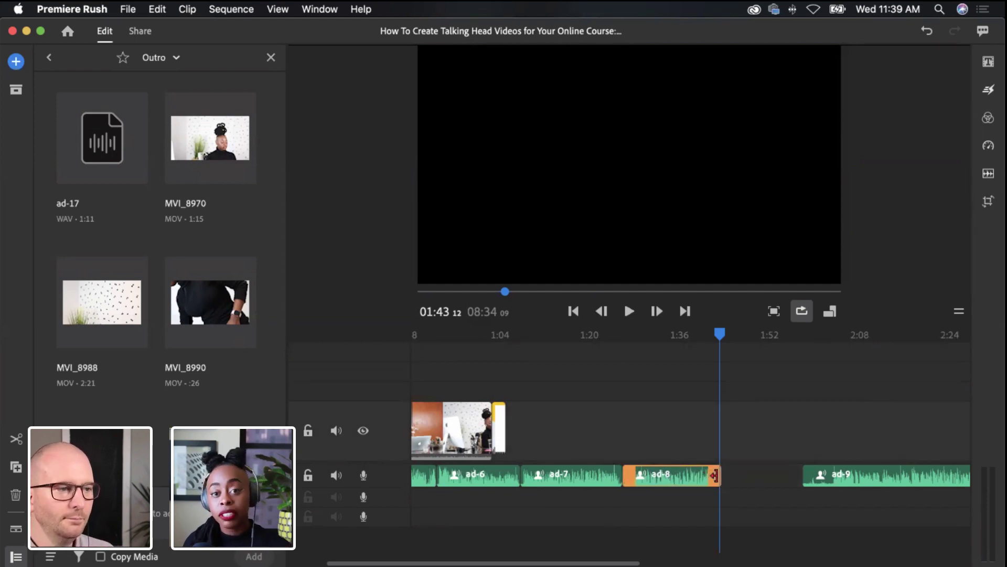
drag(714, 475, 731, 476)
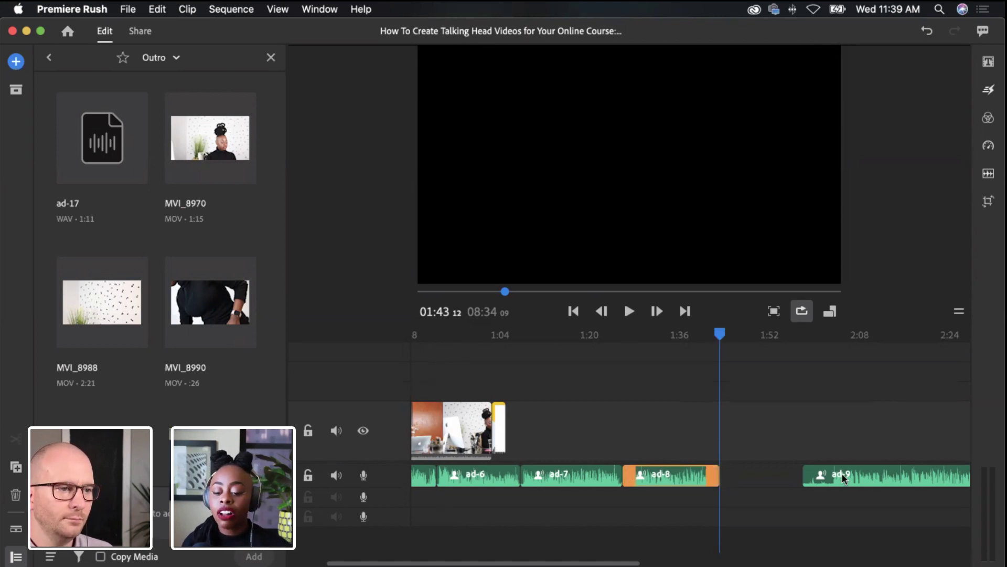
Trim the start of audio clip ad-9, place it against the end of ad-8, and cut the silence from its end
mouse_move(798, 474)
mouse_down()
mouse_move(843, 474)
mouse_move(789, 482)
mouse_up()
drag(730, 474, 736, 472)
mouse_move(851, 471)
mouse_down()
mouse_move(836, 483)
mouse_move(848, 481)
mouse_move(841, 473)
mouse_up()
scroll(841, 472, right, 10)
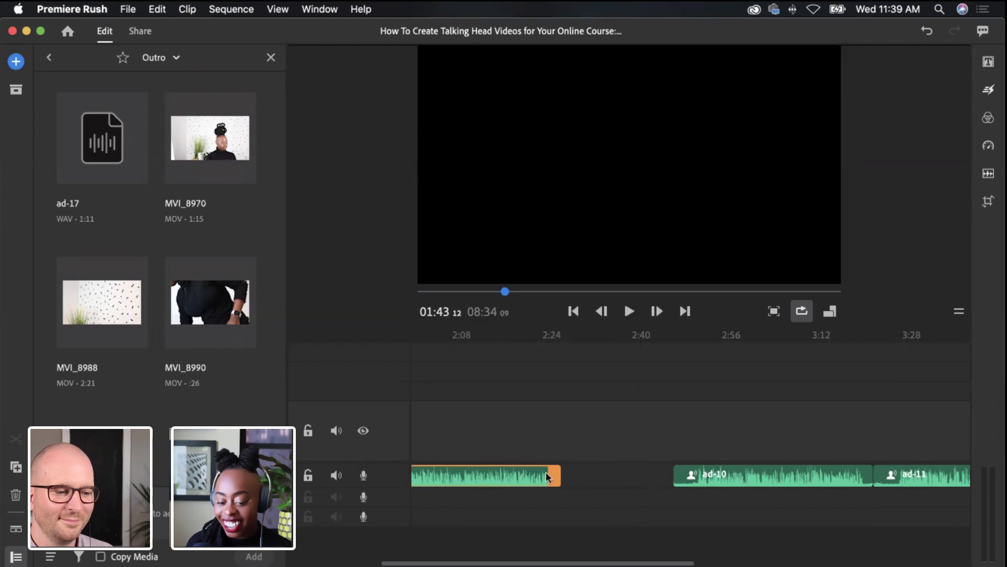
click(554, 475)
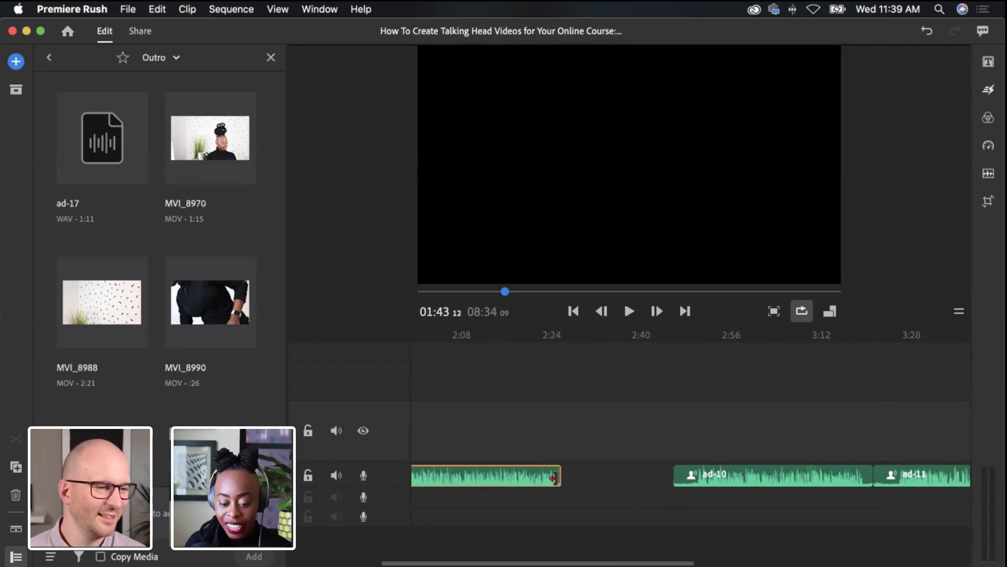
Trim the start of audio clip ad-10, move it against the end of ad-9, and shorten its end to about 2:56
click(729, 469)
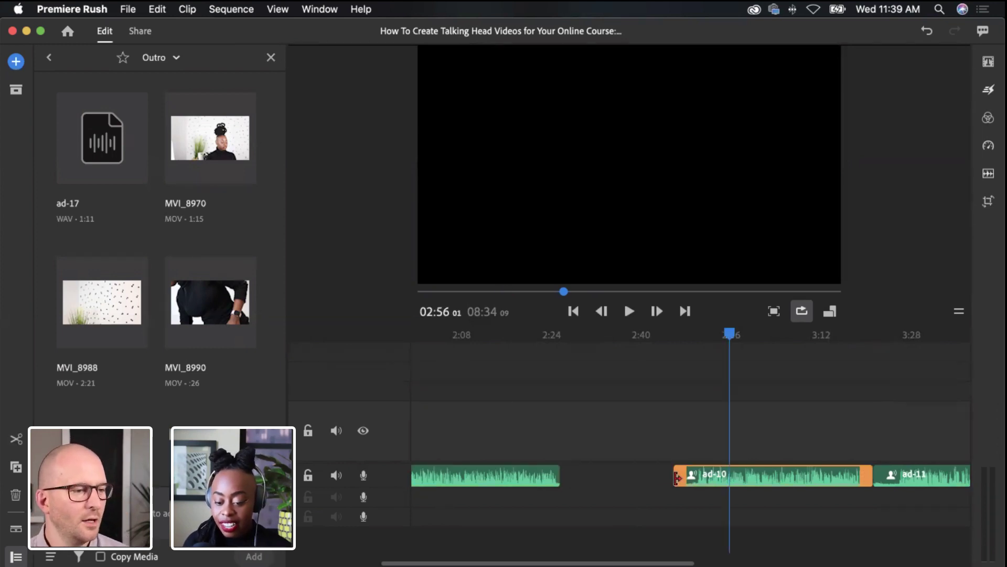
drag(678, 478, 697, 478)
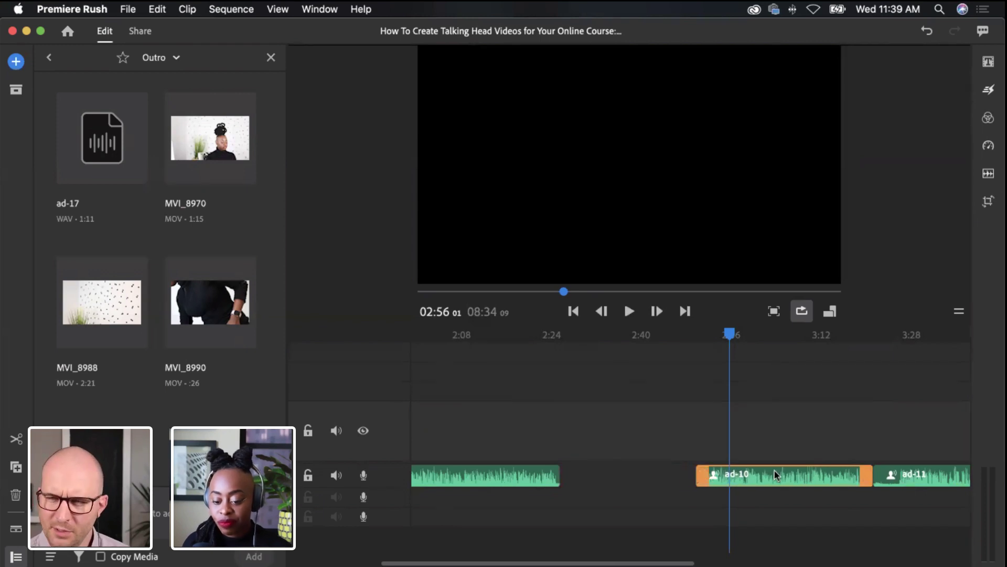
drag(776, 475, 648, 480)
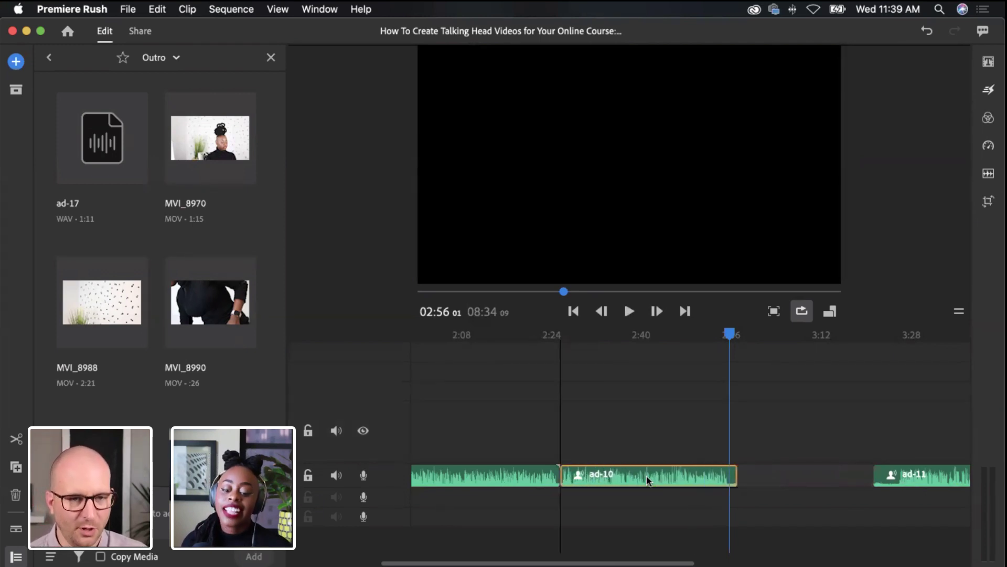
drag(733, 485, 731, 489)
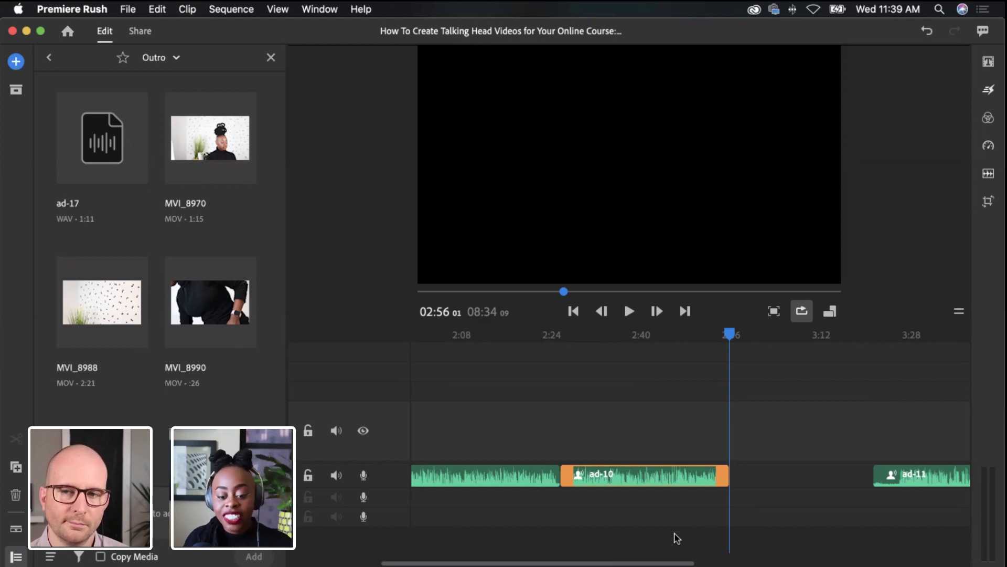
click(555, 476)
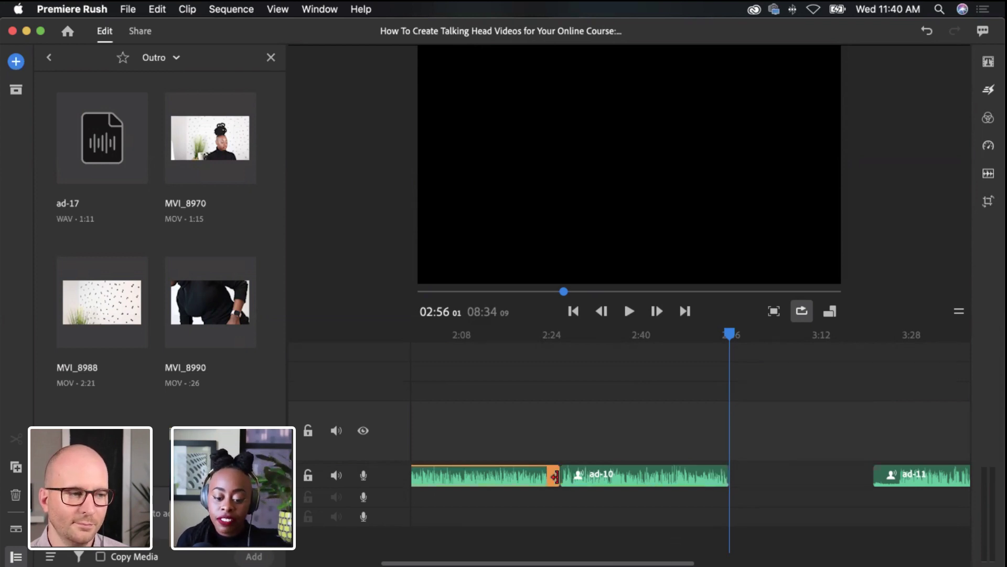
key(Up)
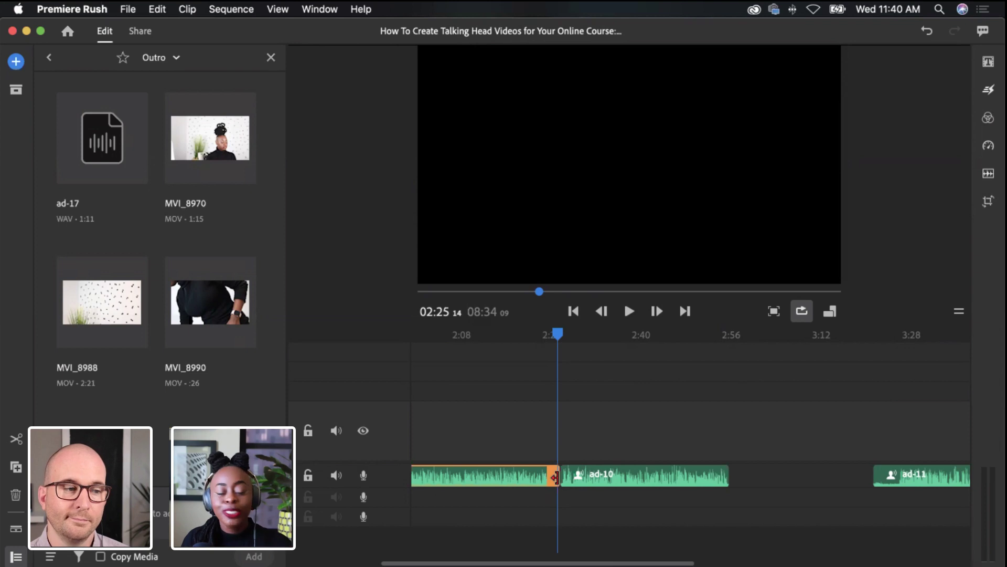
Scrub through the second video clip and play the section from about 00:22 to 00:28 to review it with its audio
scroll(557, 480, left, 10)
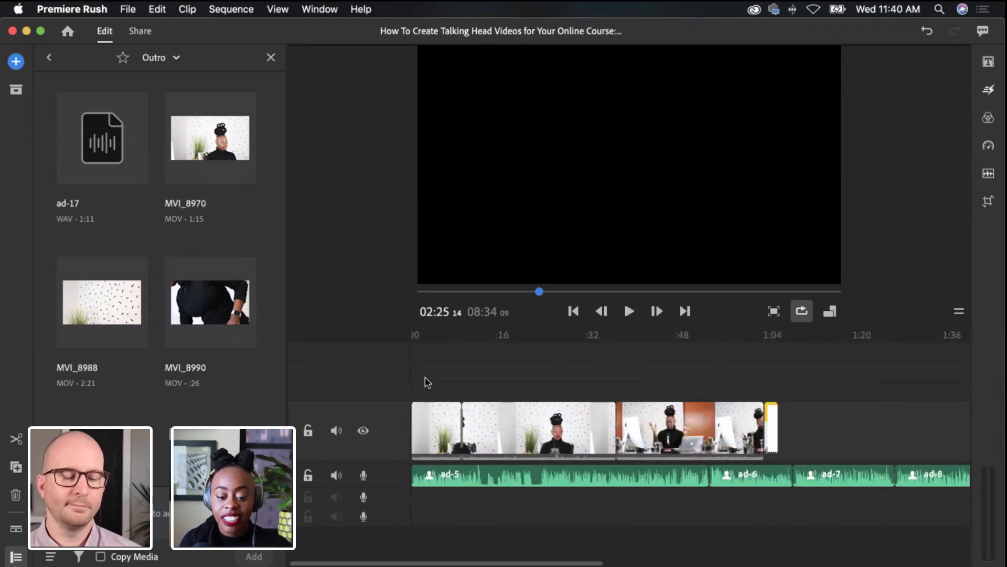
drag(419, 357, 564, 362)
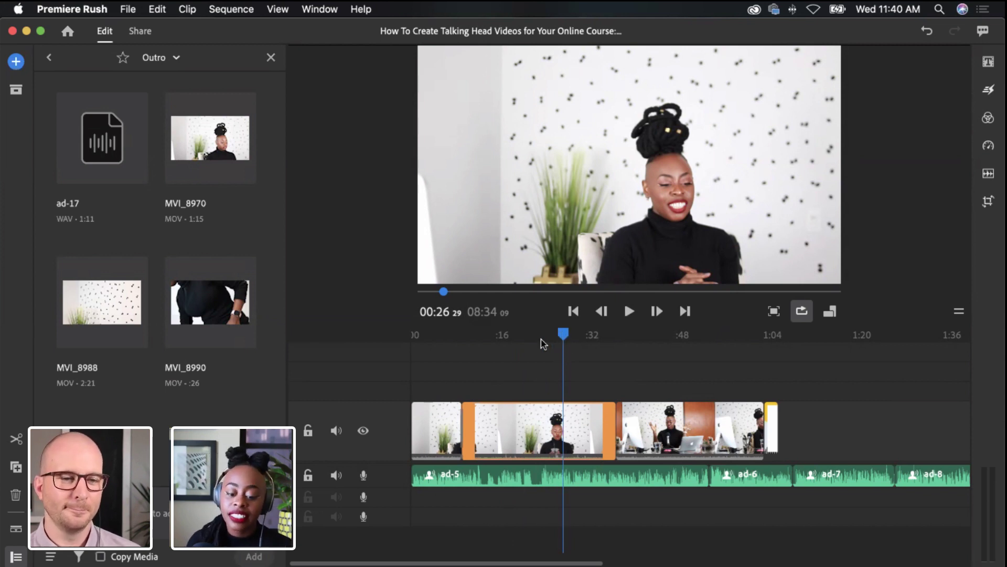
click(522, 335)
drag(555, 352, 462, 396)
mouse_move(522, 401)
mouse_down()
mouse_move(576, 401)
mouse_move(535, 399)
mouse_up()
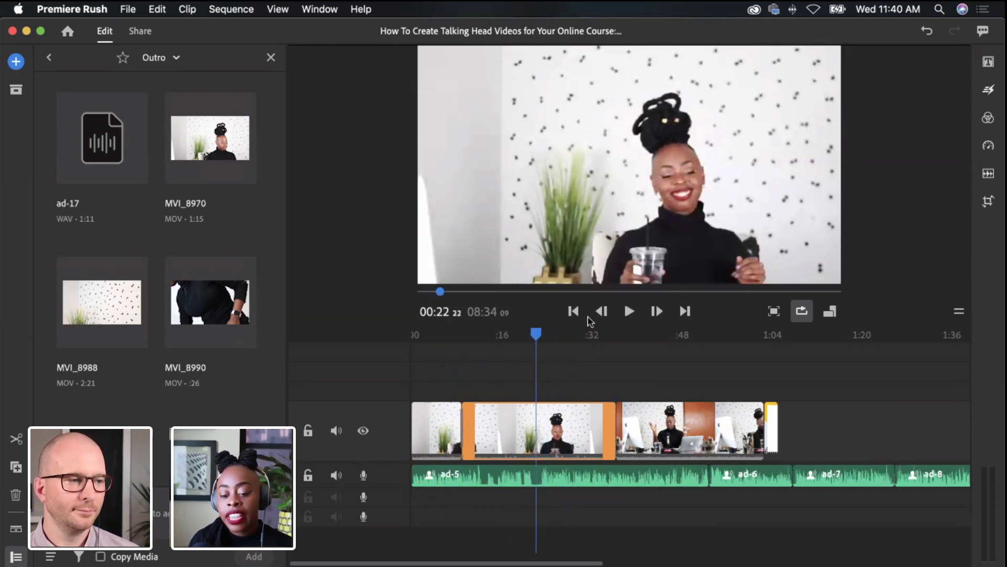
click(629, 313)
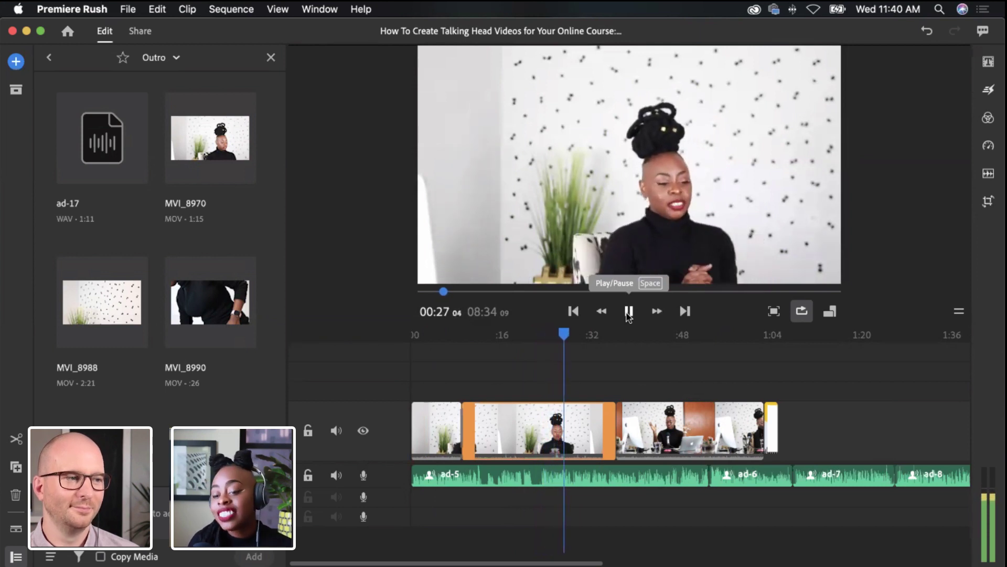
click(629, 313)
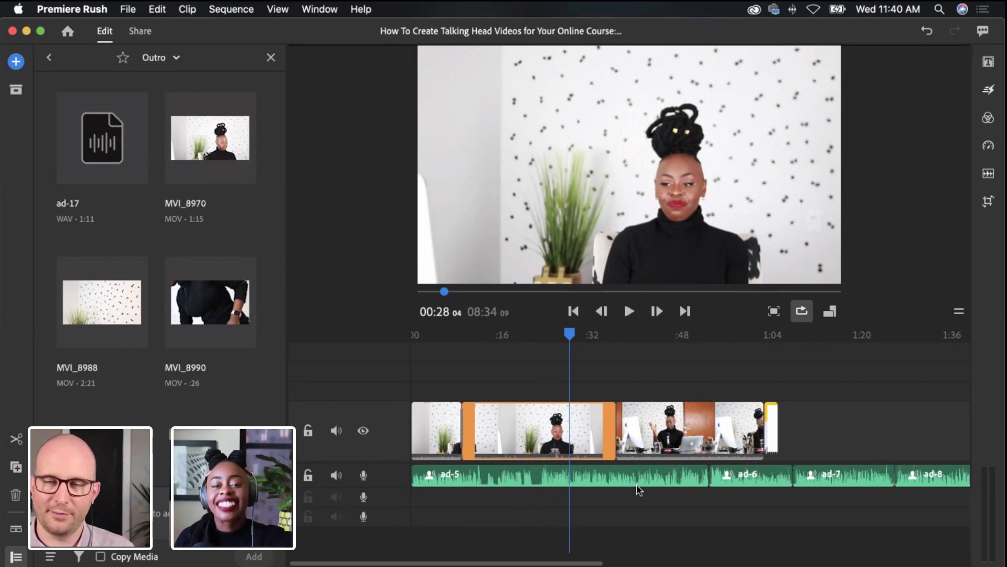
scroll(589, 476, right, 10)
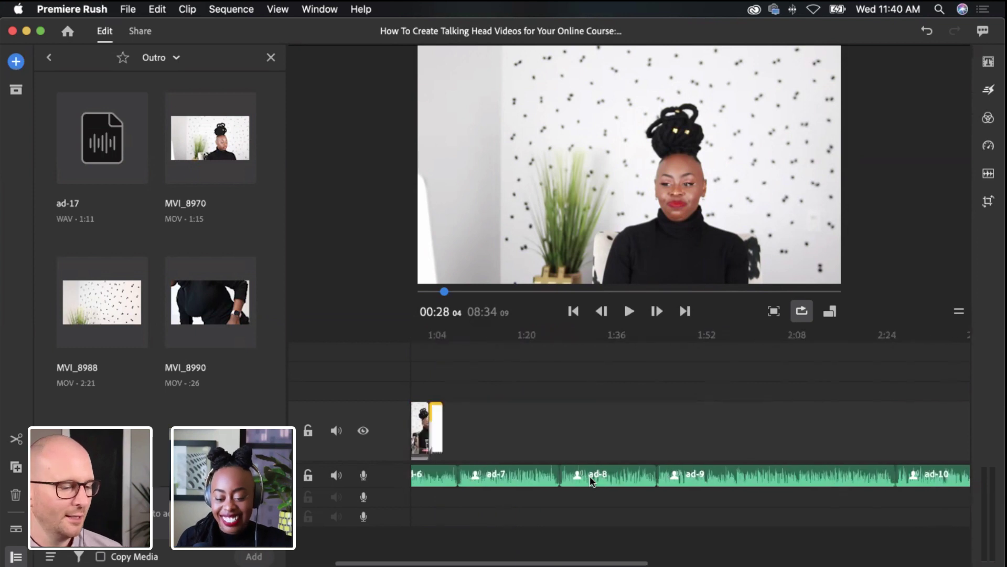
scroll(686, 473, right, 5)
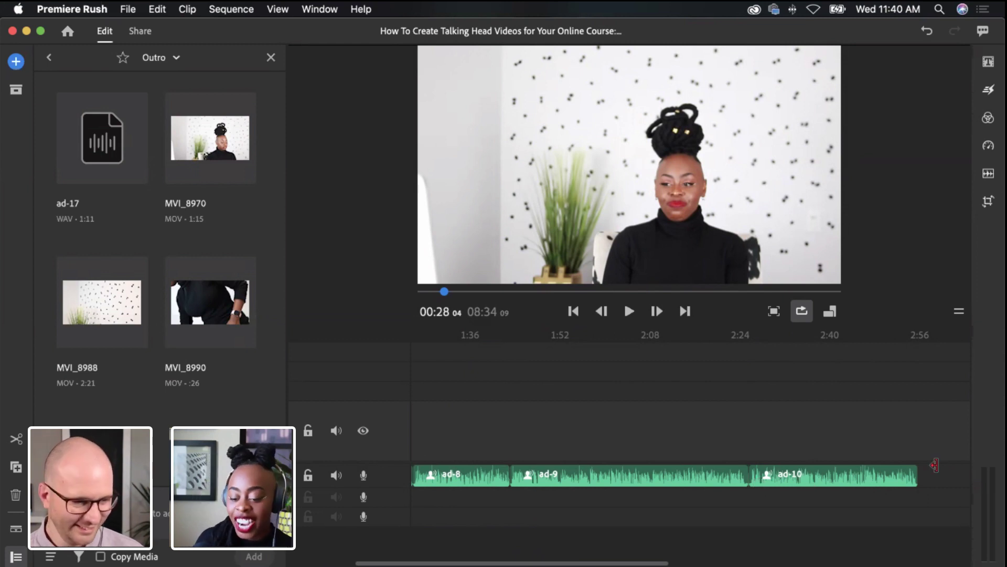
Select audio clips ad-9 and ad-10, return to the start of the timeline, and select the first video clip
click(743, 474)
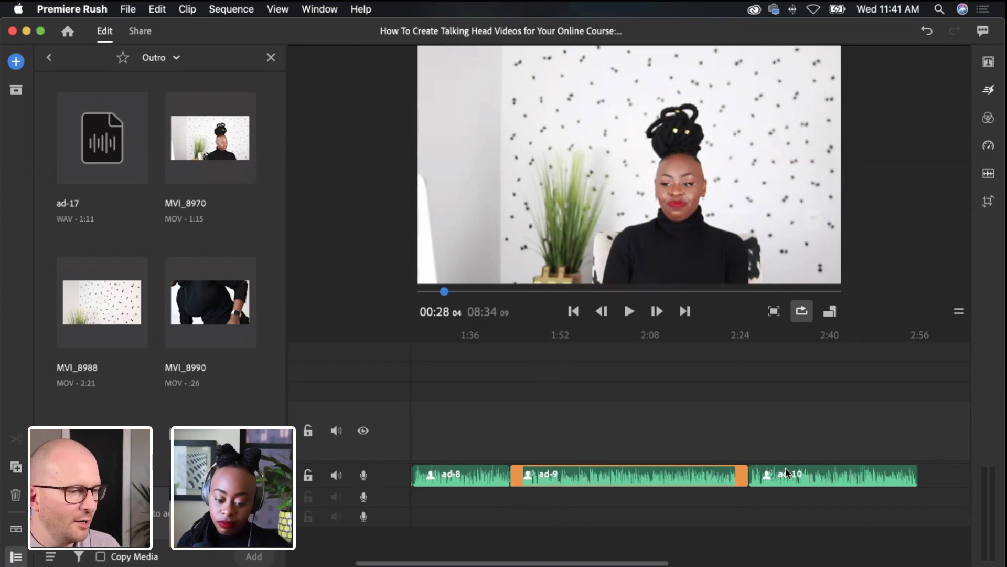
click(754, 474)
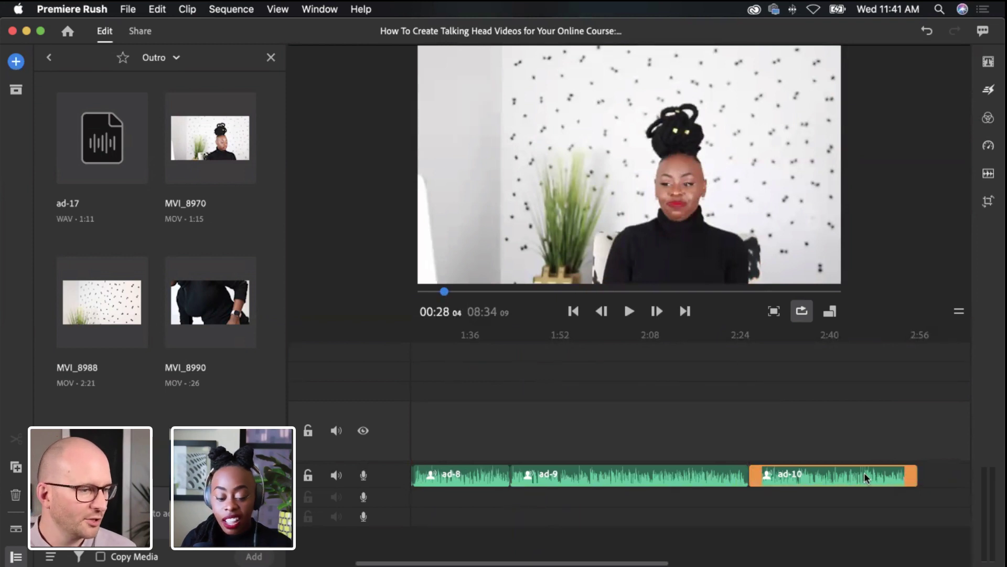
scroll(864, 472, left, 10)
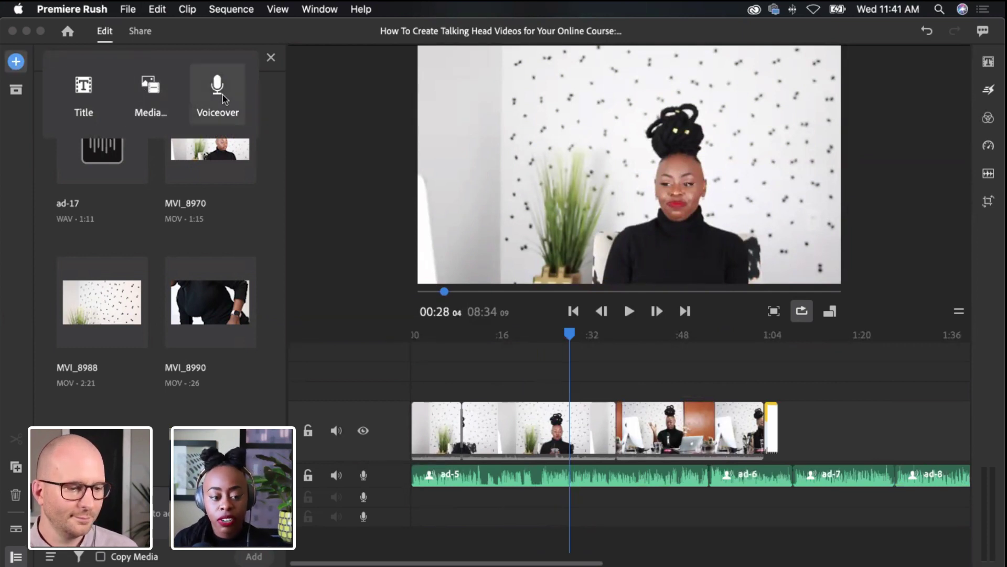
click(456, 435)
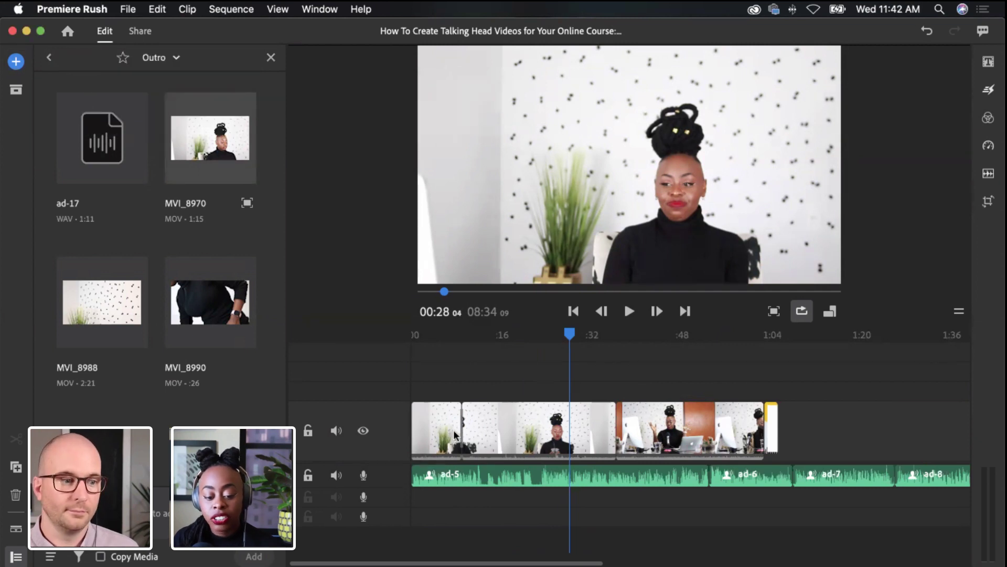
click(440, 417)
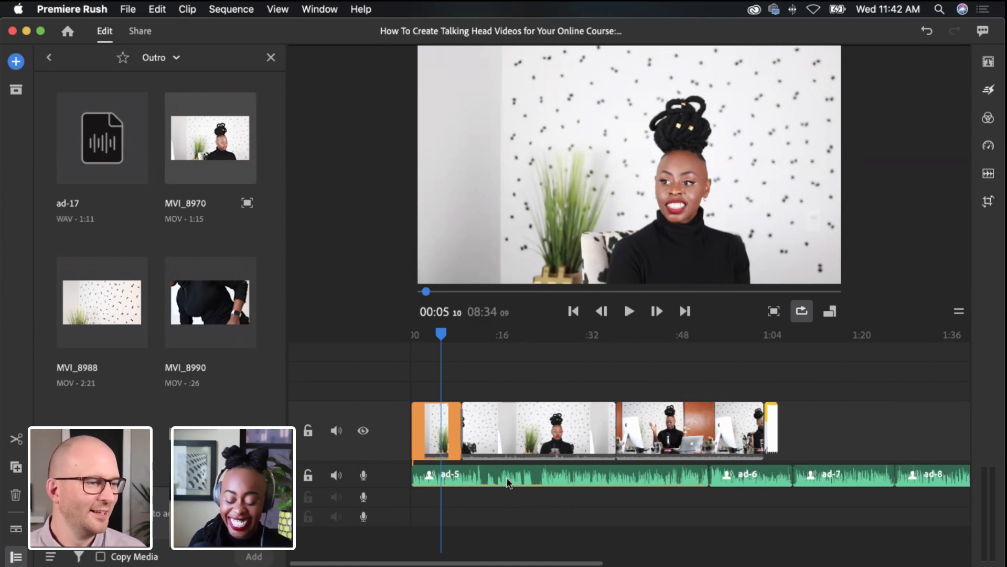
click(16, 62)
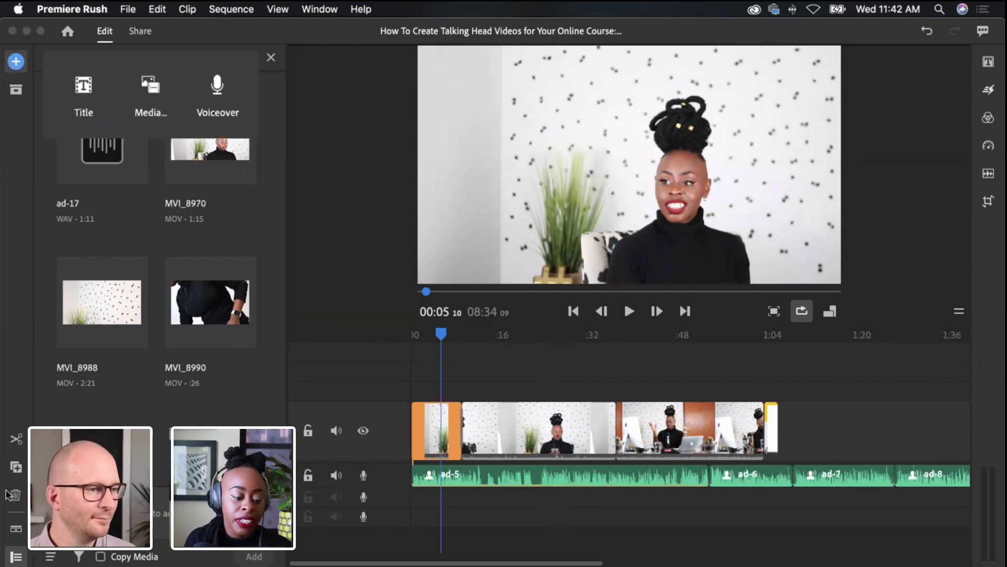
click(207, 376)
click(128, 10)
mouse_move(140, 26)
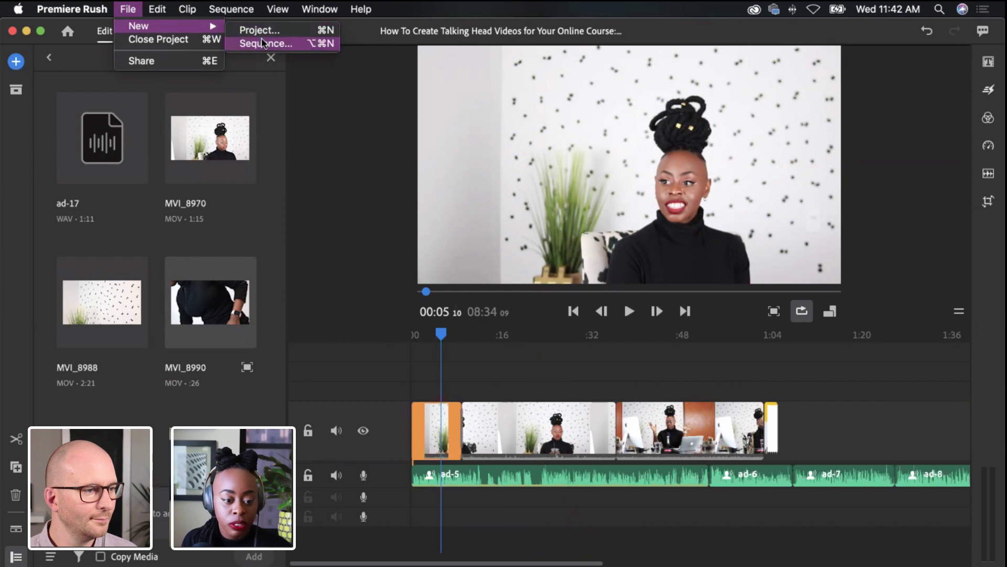
key(Left)
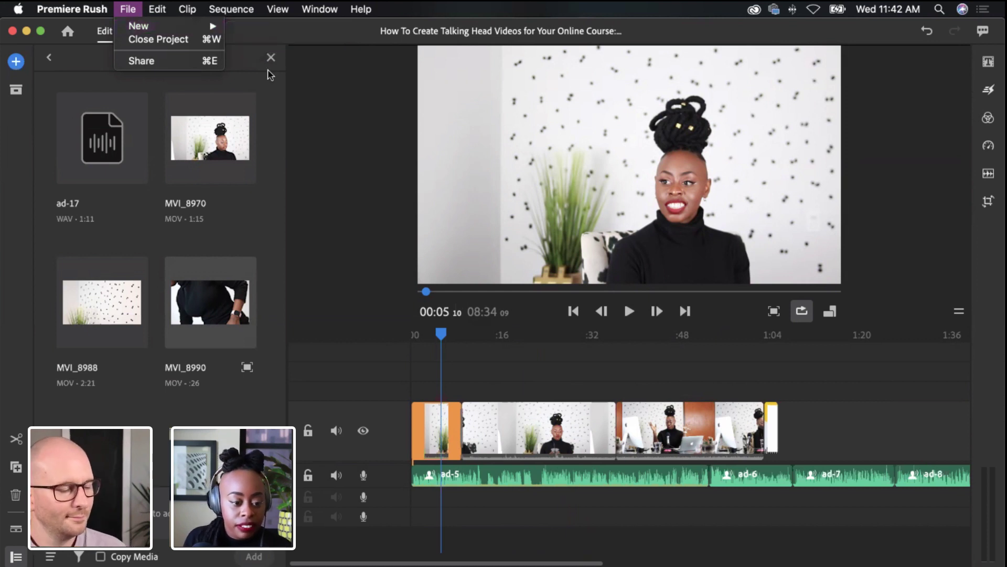
key(Left)
key(Down)
key(Down)
Browse from the Talking Head Videos folder through Body into the Part 1 (Your Video Set Up) folder
click(176, 62)
click(176, 61)
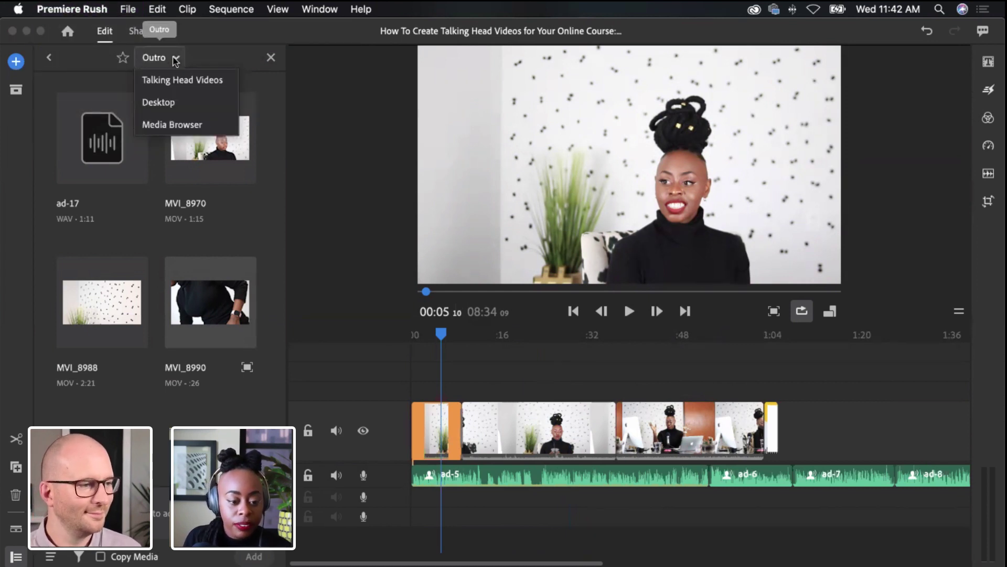
click(163, 80)
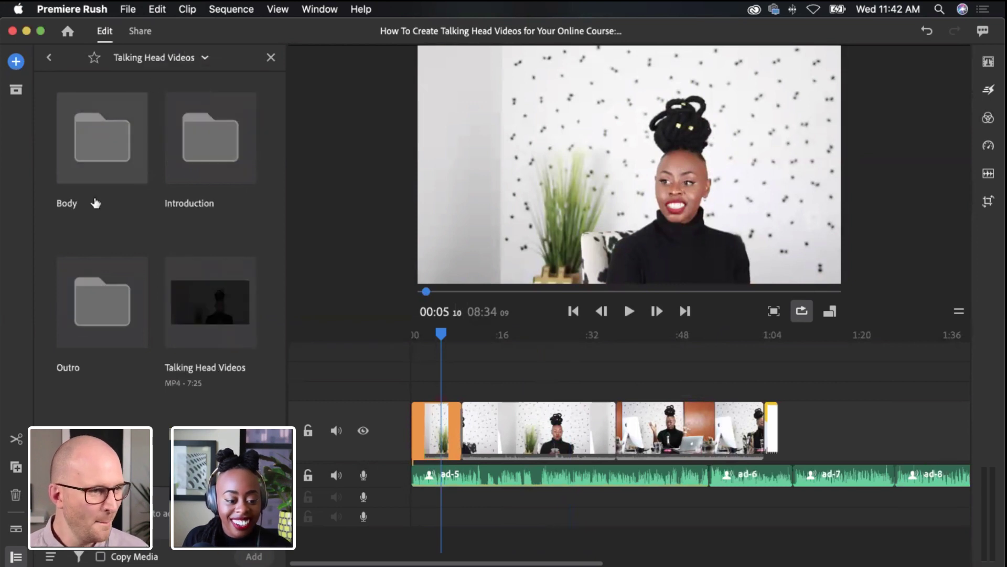
double_click(113, 143)
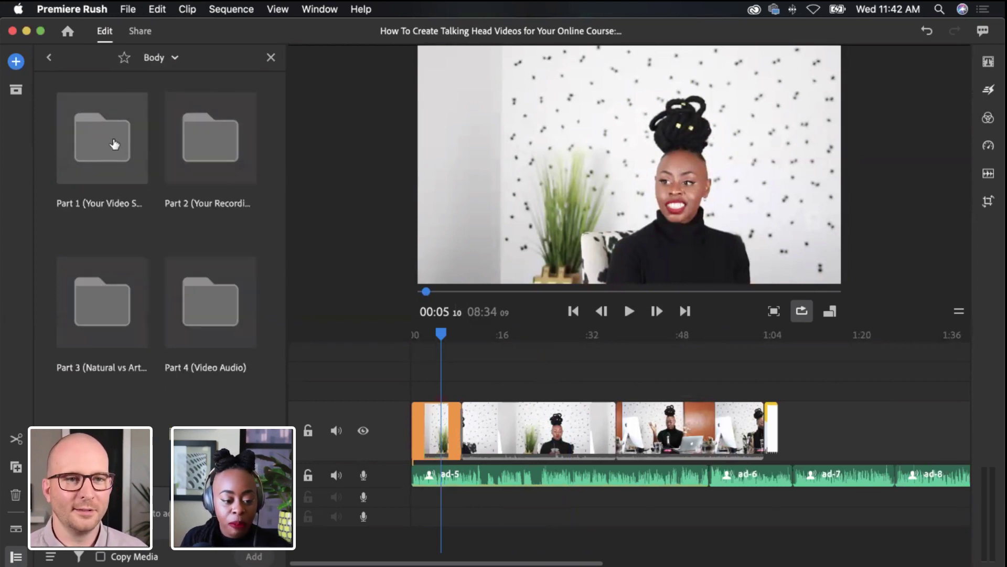
double_click(114, 144)
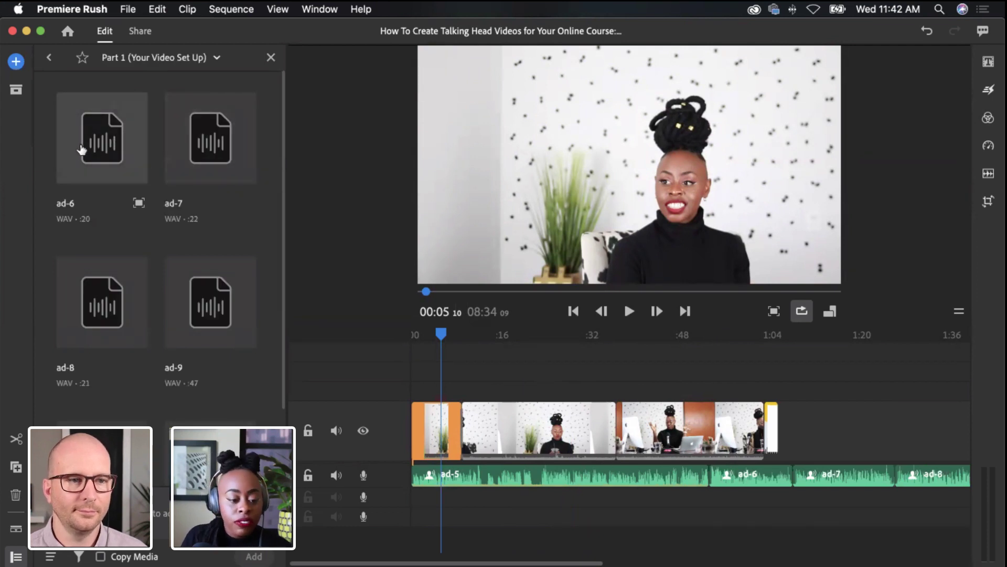
Go back up to the Talking Head Videos folder, check the Body subfolders again, and open the Outro folder
click(49, 57)
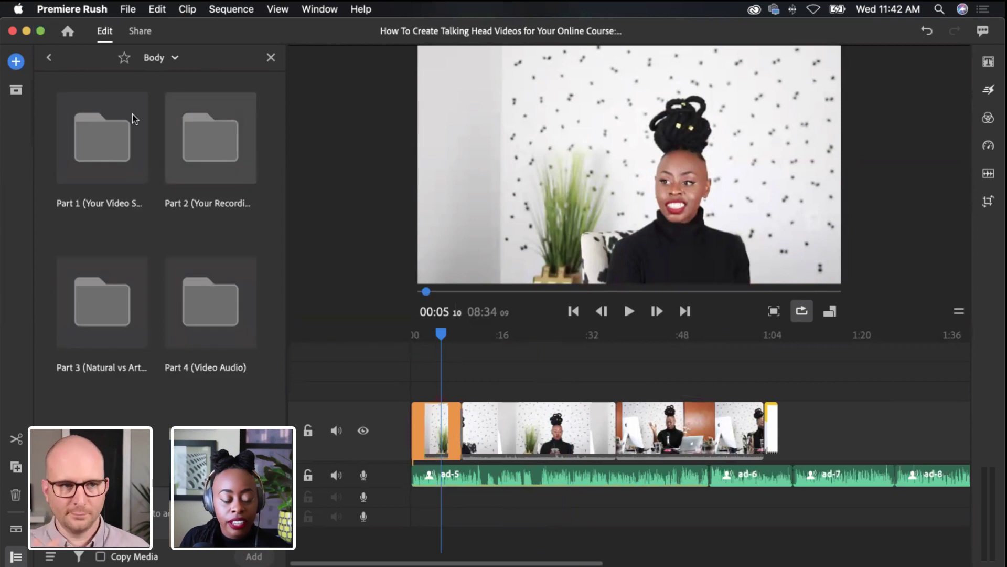
click(49, 57)
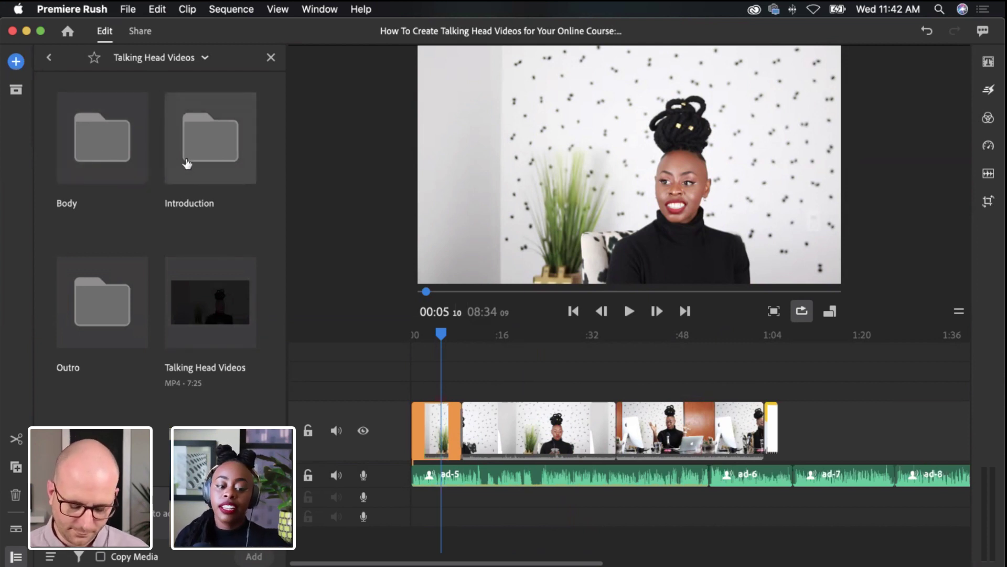
click(99, 165)
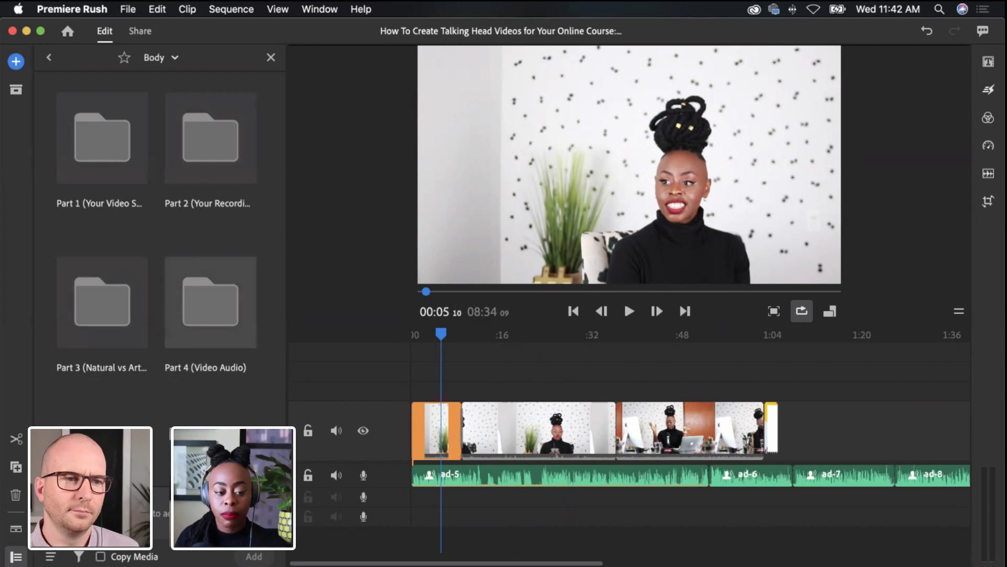
click(49, 57)
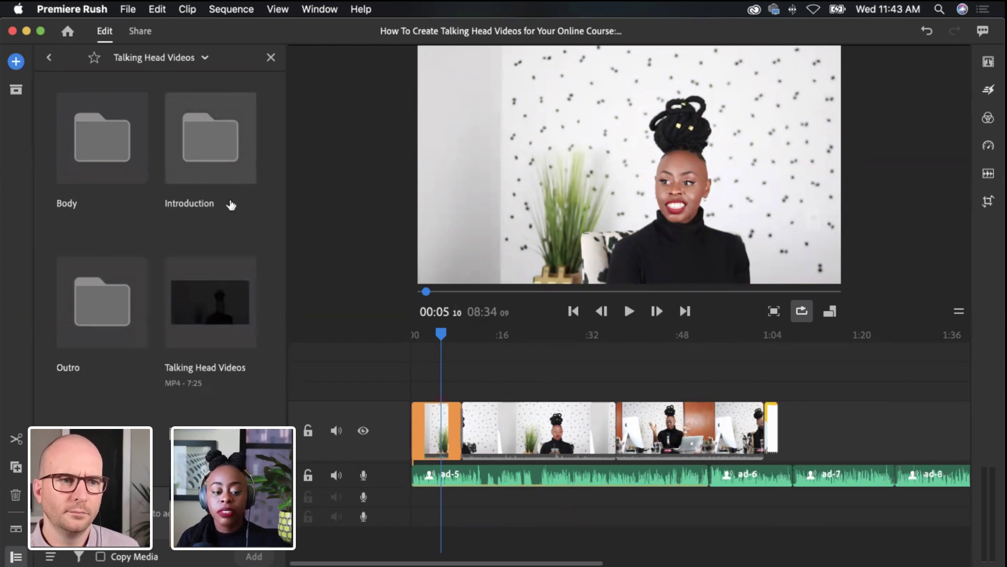
double_click(116, 295)
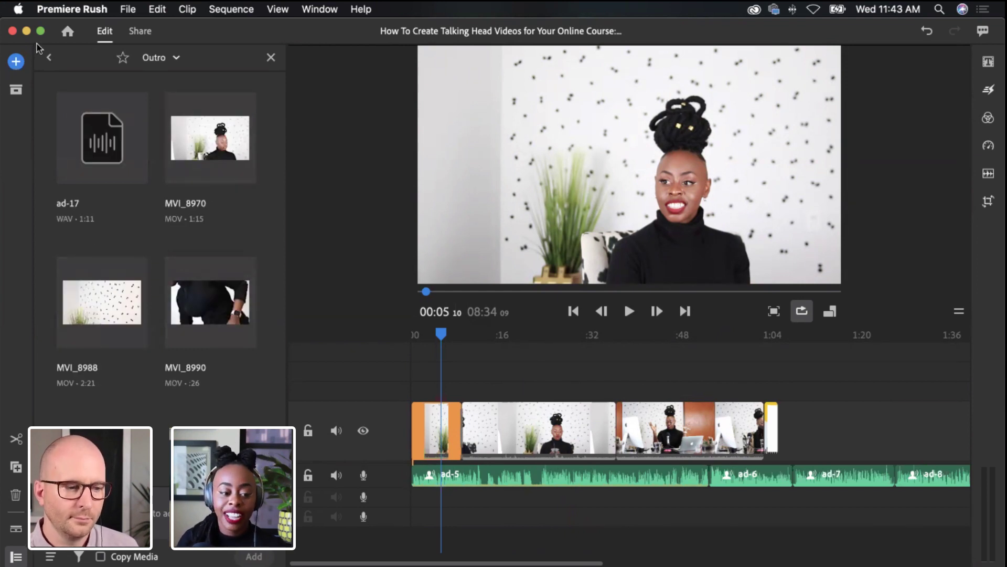
click(81, 153)
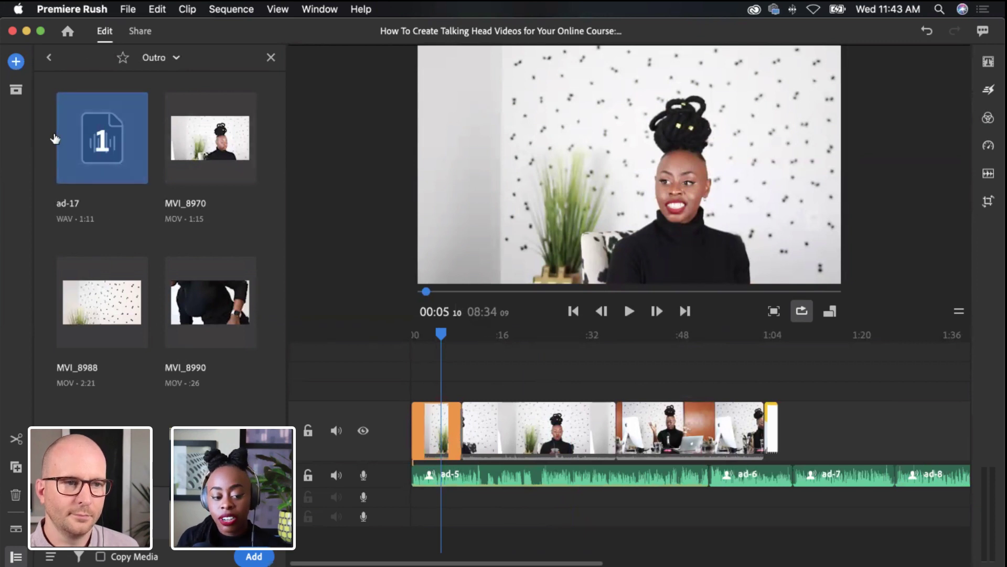
click(199, 151)
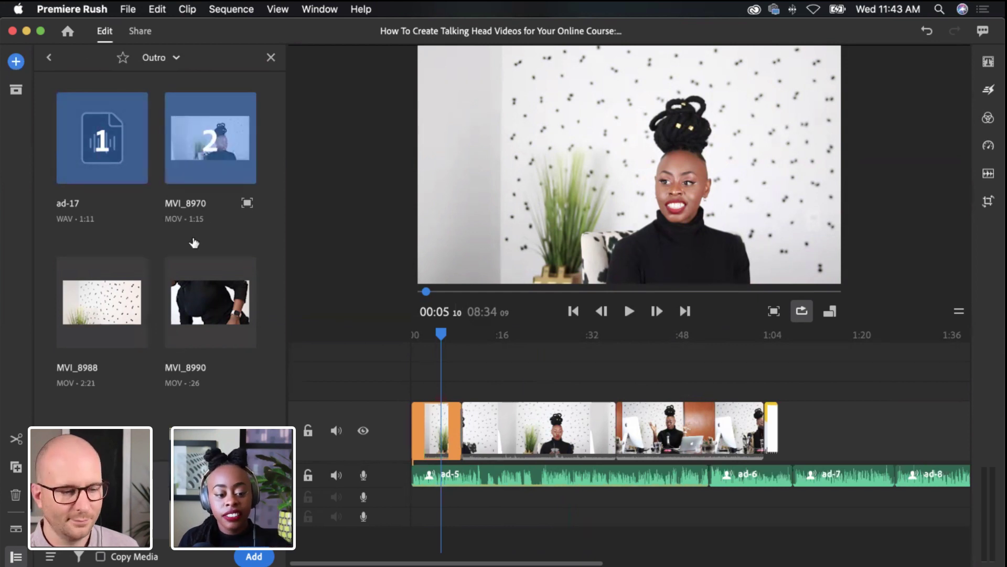
click(124, 297)
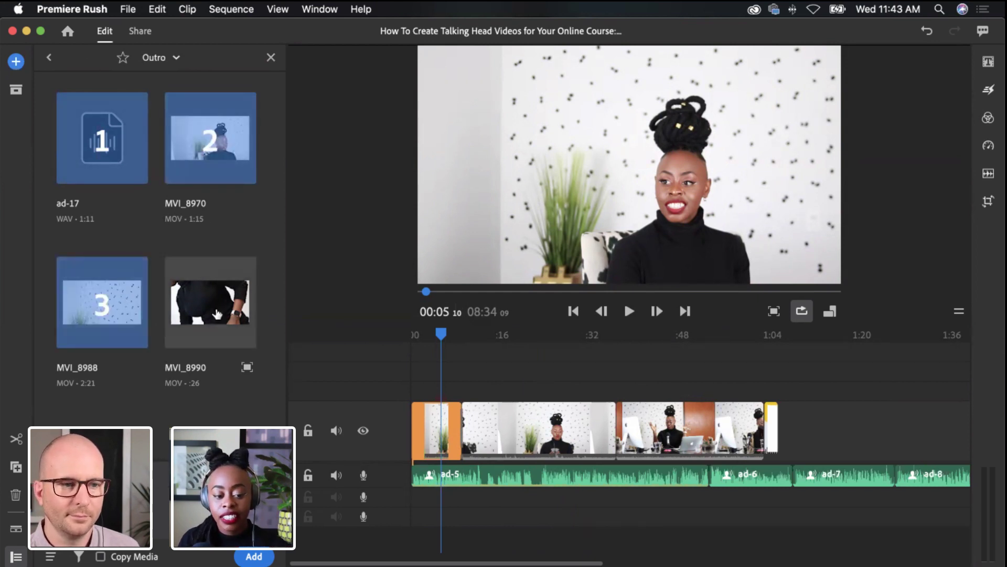
Close the media browser, scrub through the first two video clips, and return the playhead to 00:00
click(270, 59)
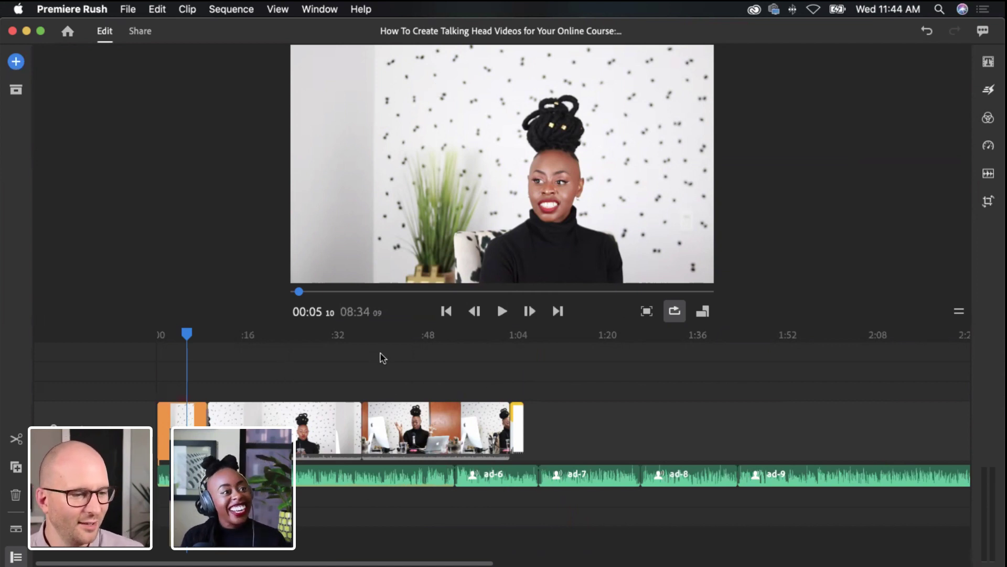
drag(187, 336, 153, 336)
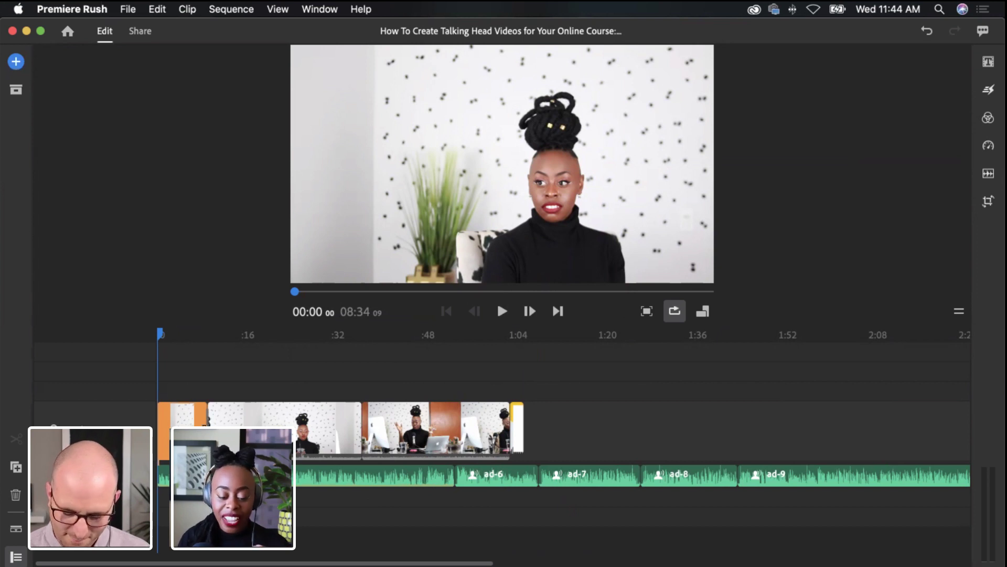
click(176, 335)
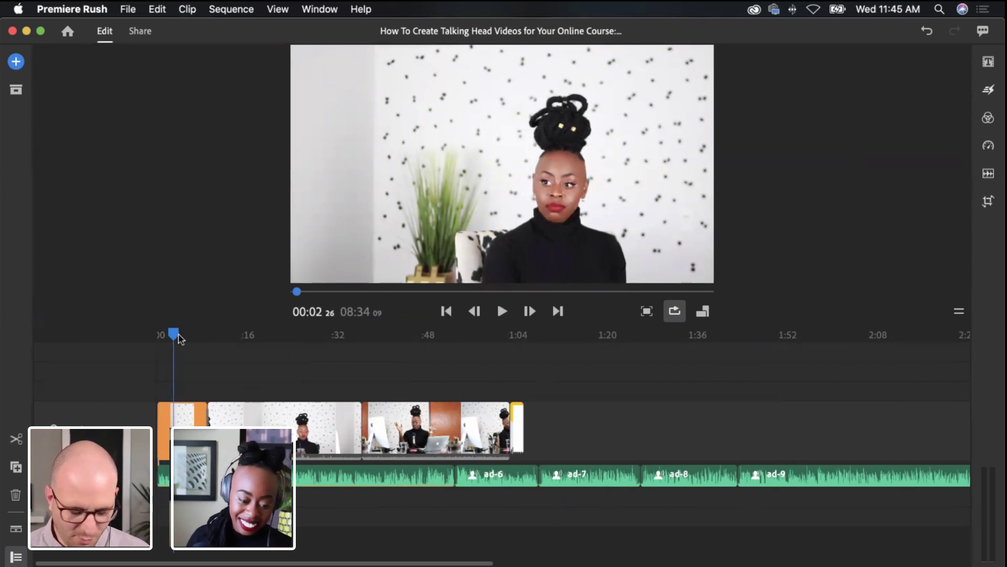
click(350, 335)
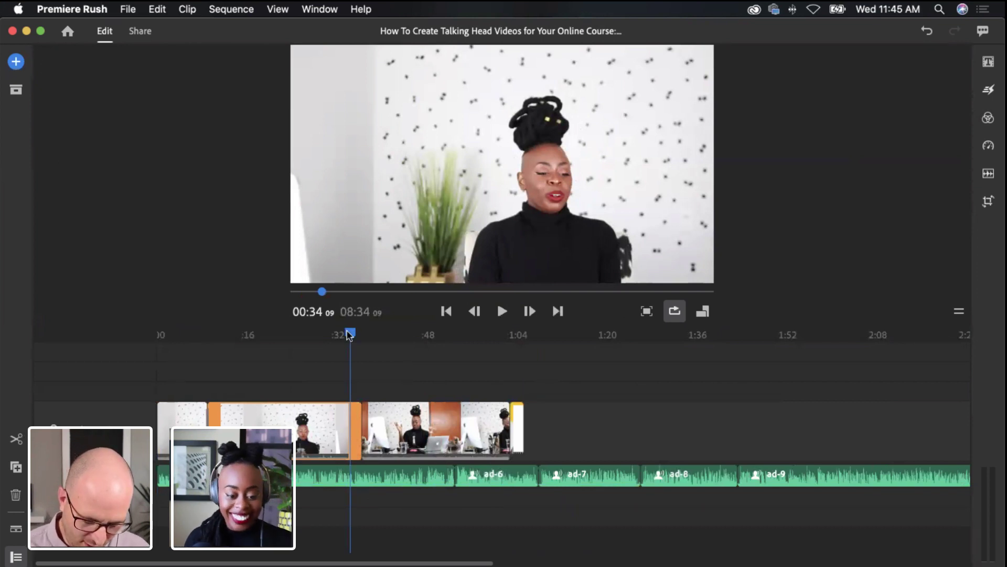
drag(276, 346, 151, 353)
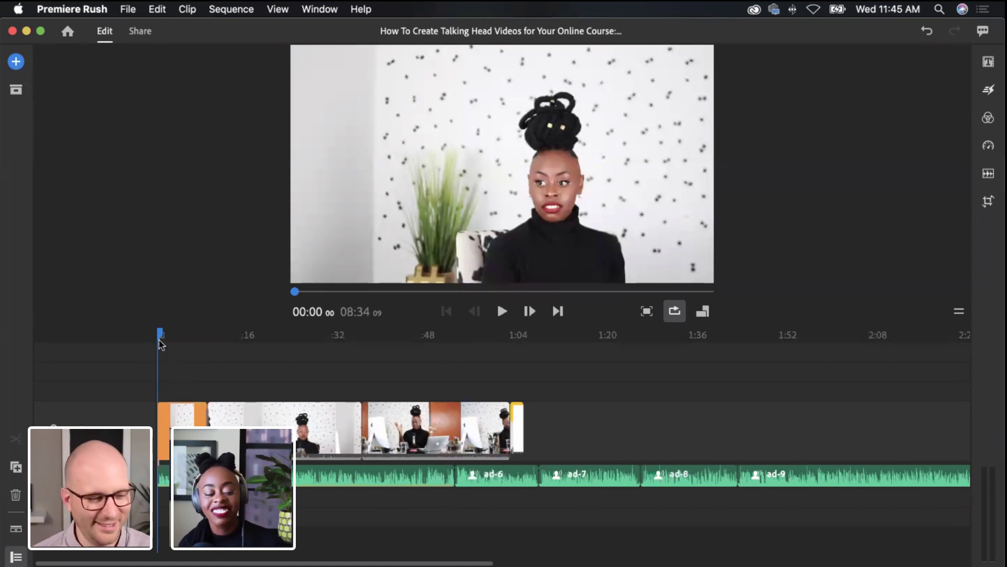
drag(162, 338, 193, 338)
click(187, 337)
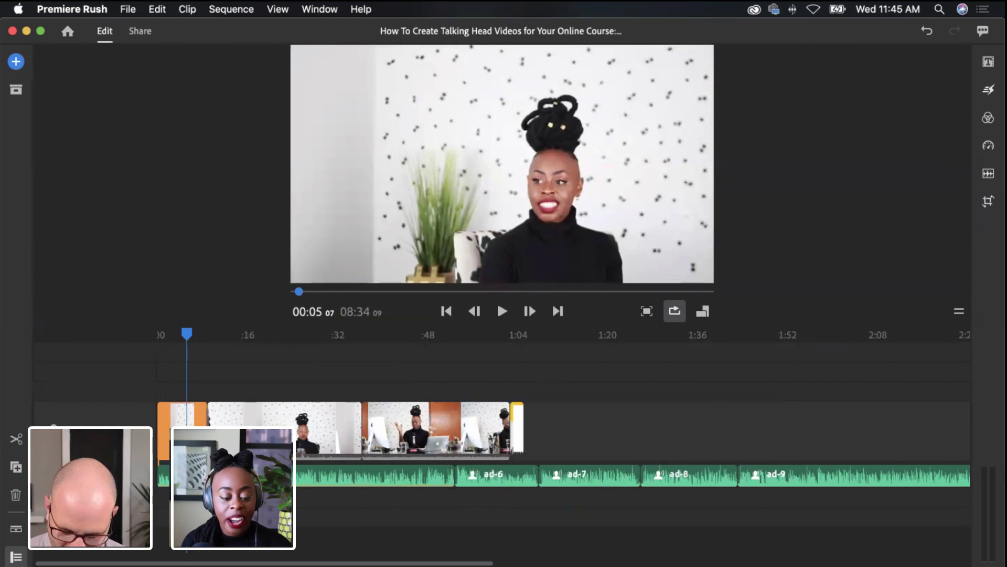
click(148, 353)
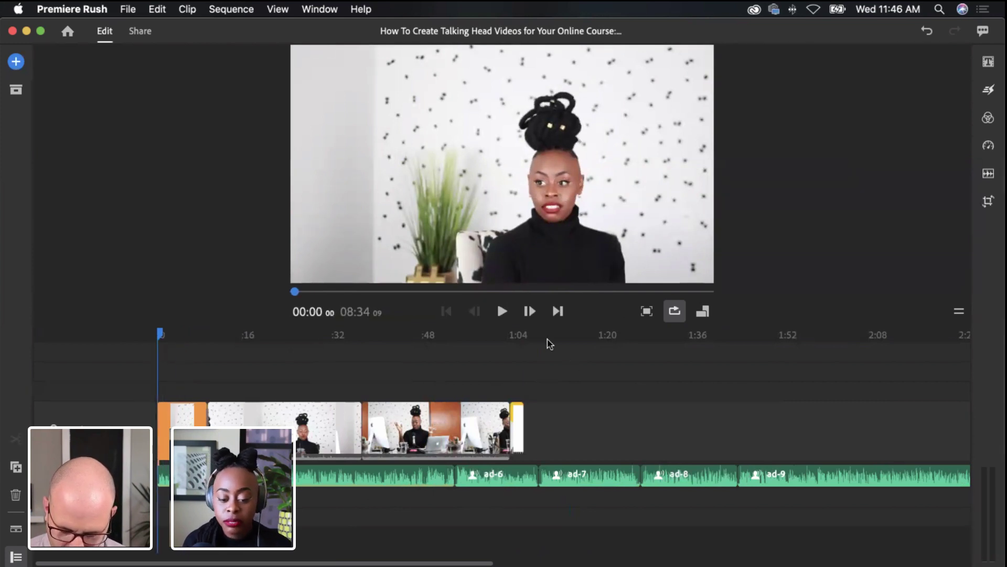
Play the sequence from the start to about 00:11 and trim about 5 seconds off the start of the second video clip
click(499, 312)
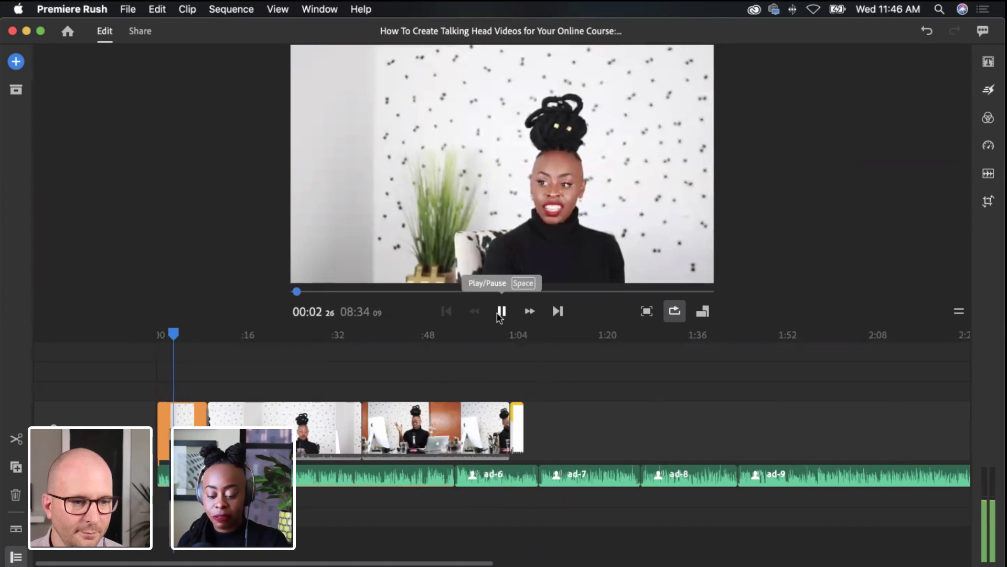
key(XF86AudioLowerVolume)
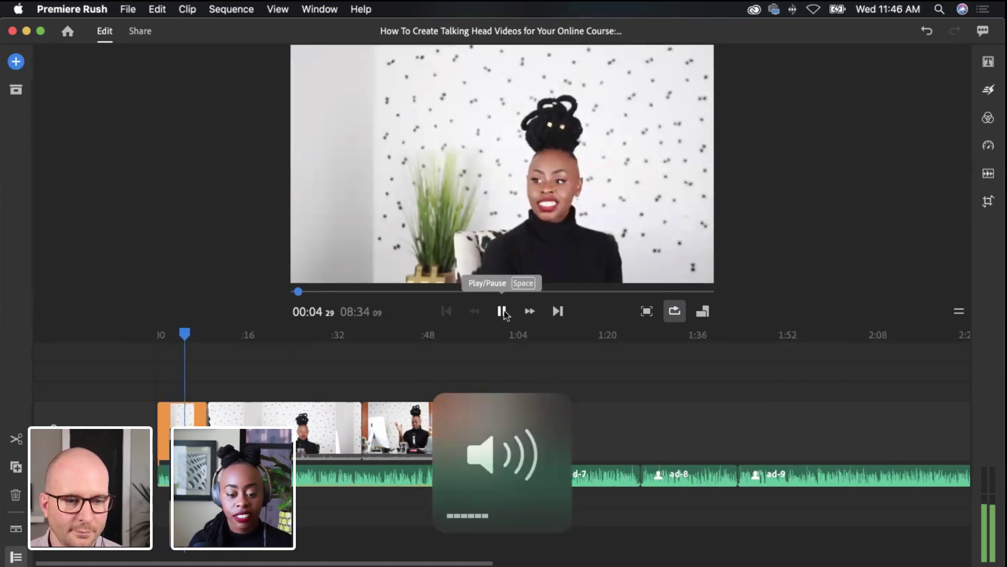
click(502, 312)
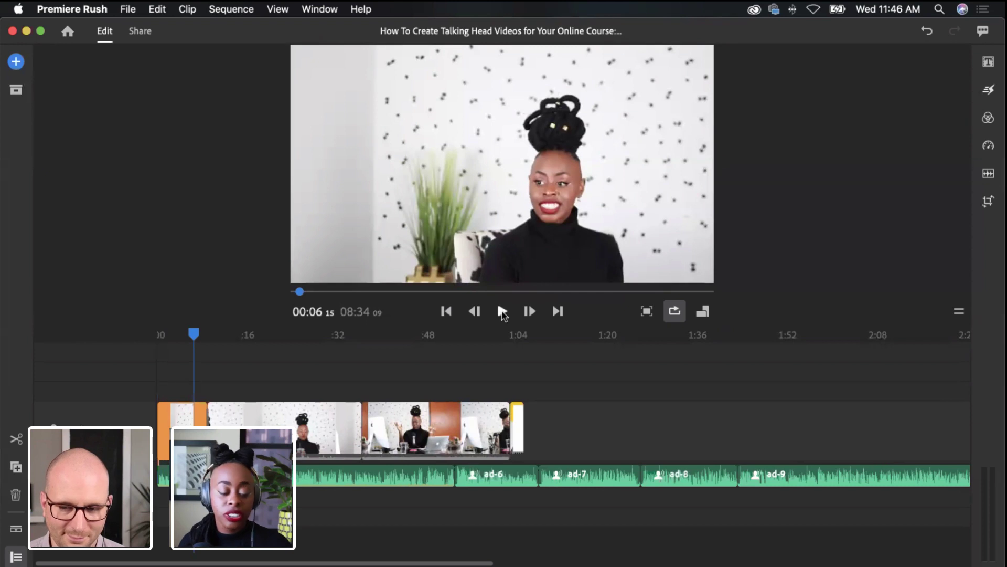
click(502, 312)
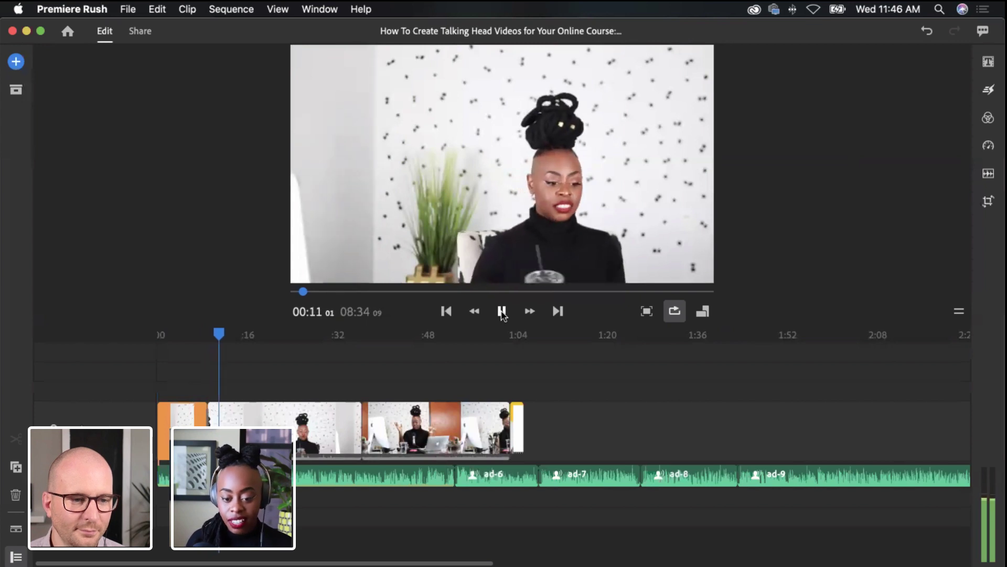
click(502, 311)
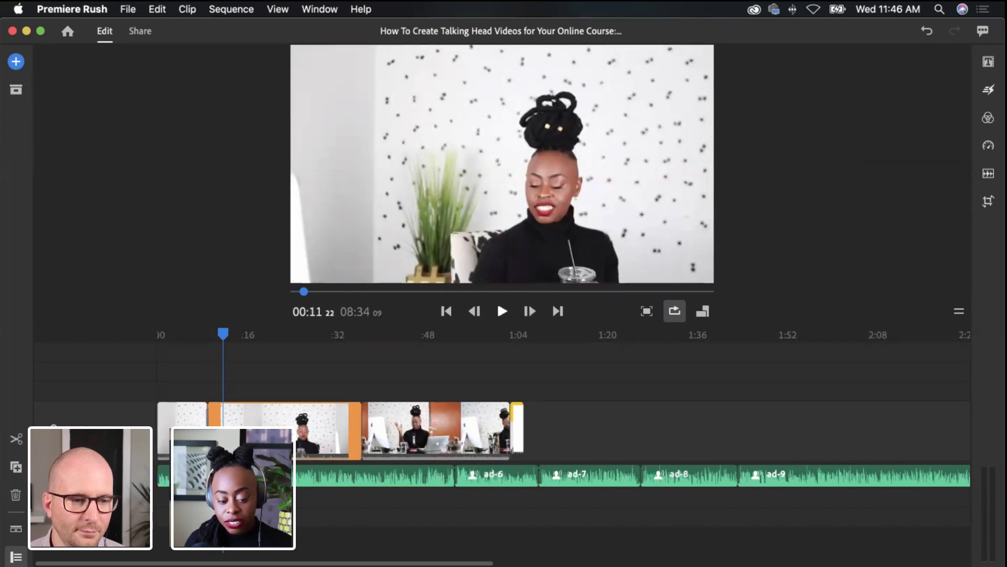
drag(220, 416, 243, 415)
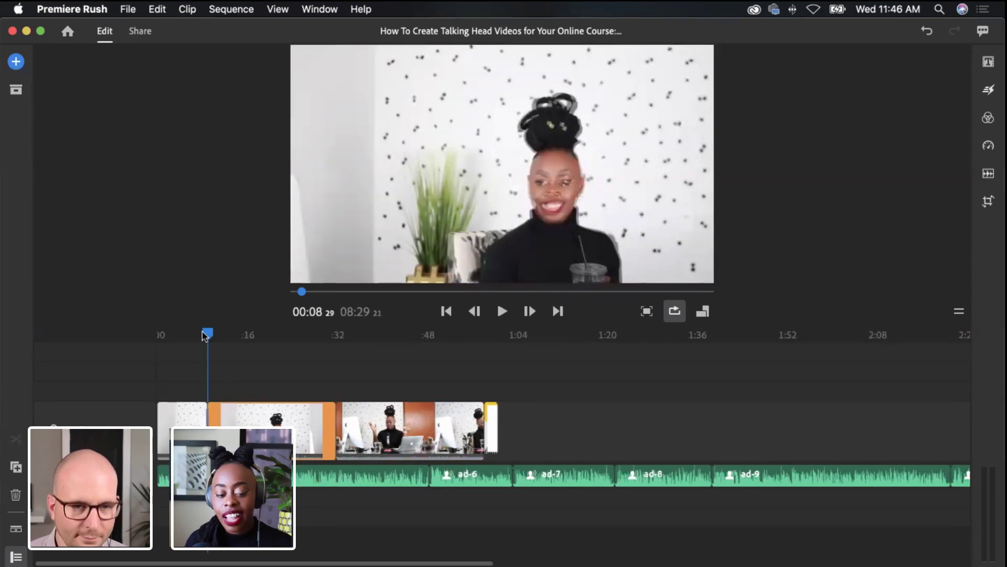
drag(166, 352, 272, 371)
Select the third video clip, preview its footage up to about 00:40, and return to the second clip at about 00:18
mouse_move(377, 440)
mouse_down()
mouse_move(342, 394)
mouse_move(371, 370)
mouse_move(381, 376)
mouse_move(362, 441)
mouse_up()
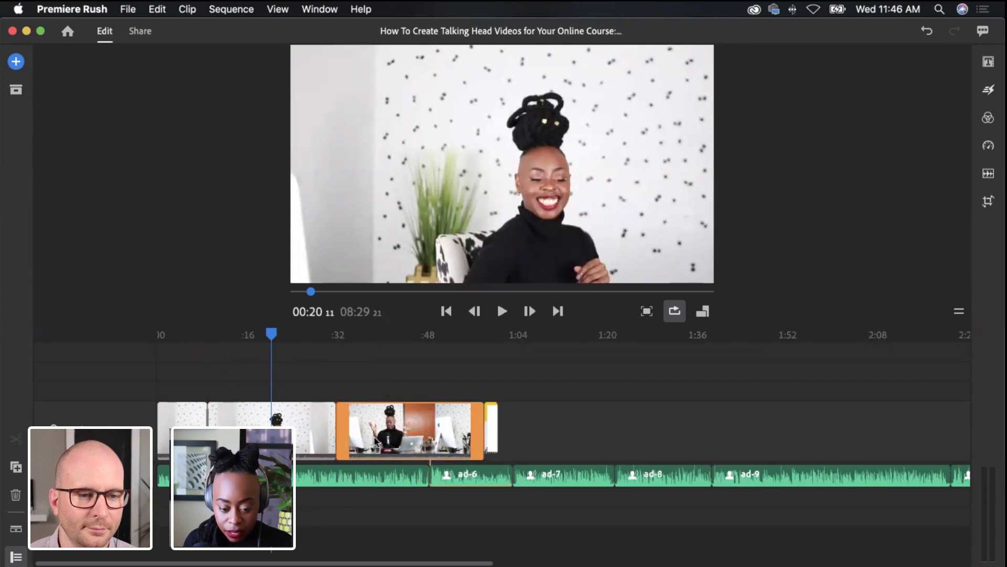
click(394, 335)
drag(366, 341, 383, 377)
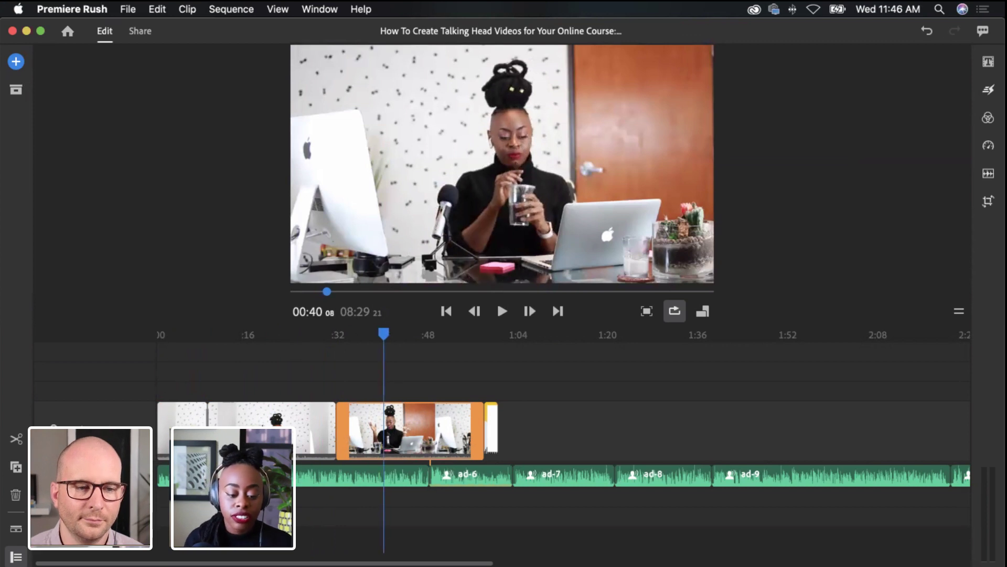
click(262, 428)
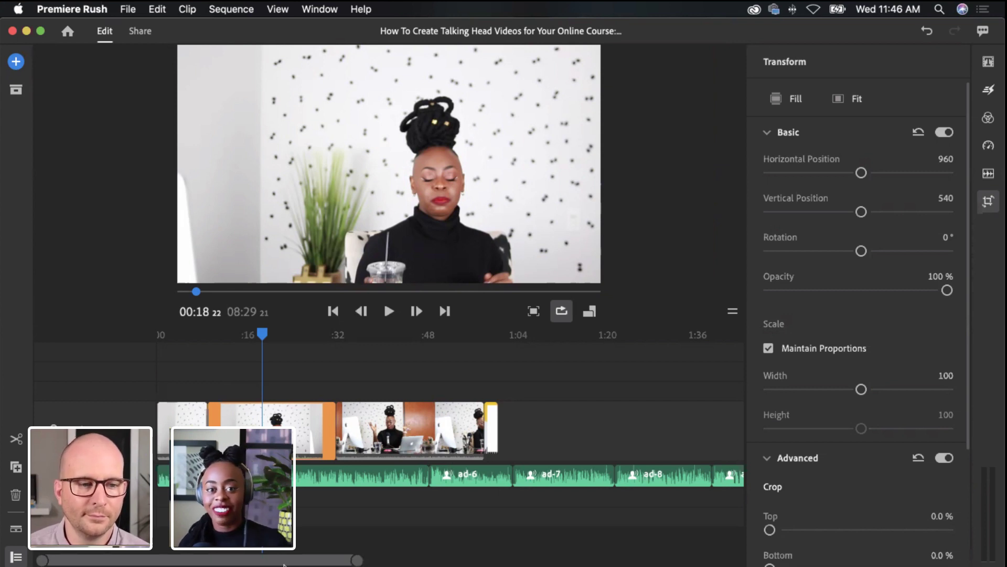
Reopen the media browser and go from the Outro folder through Talking Head Videos and Body into Part 1 (Your Video Set Up)
click(16, 61)
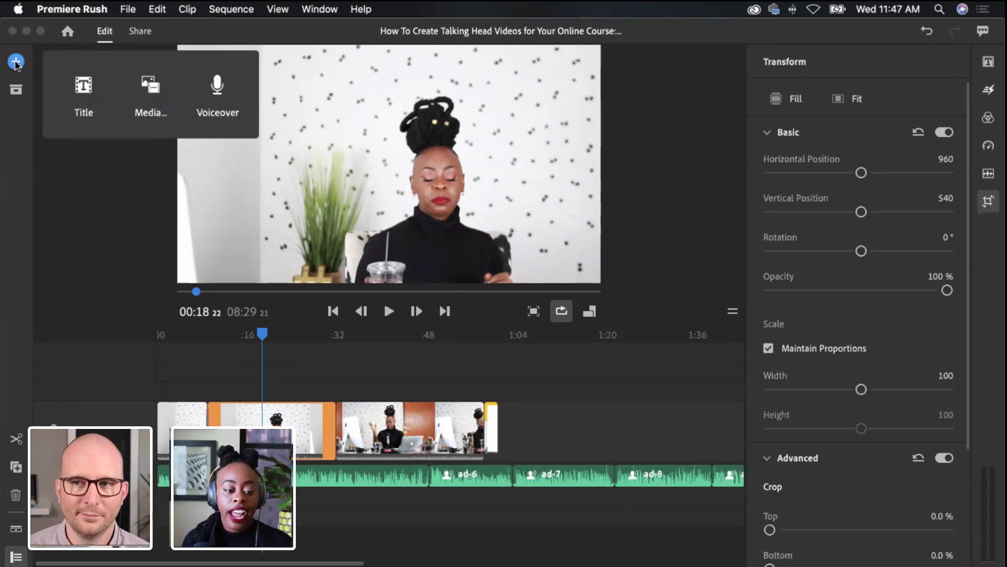
click(150, 97)
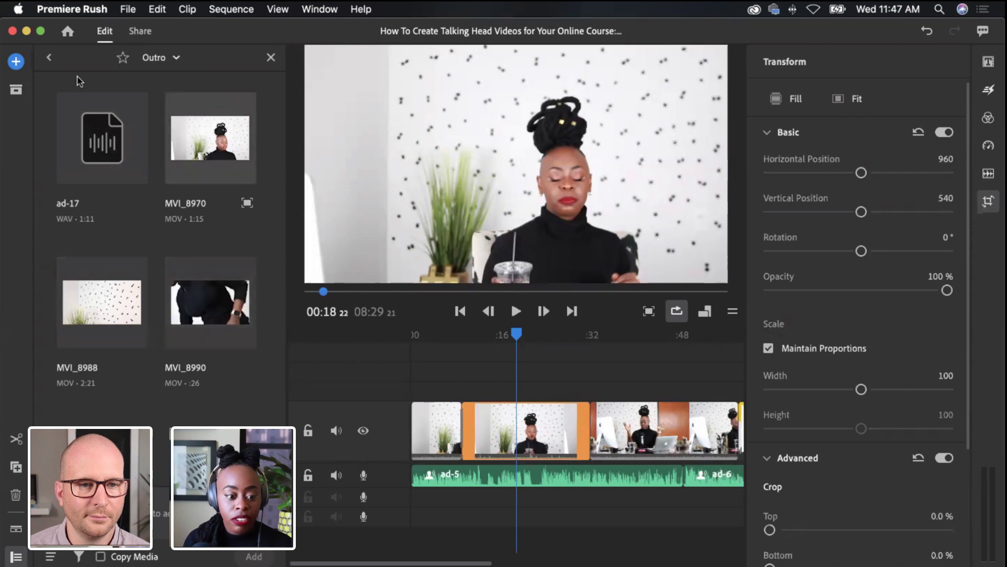
scroll(537, 454, right, 5)
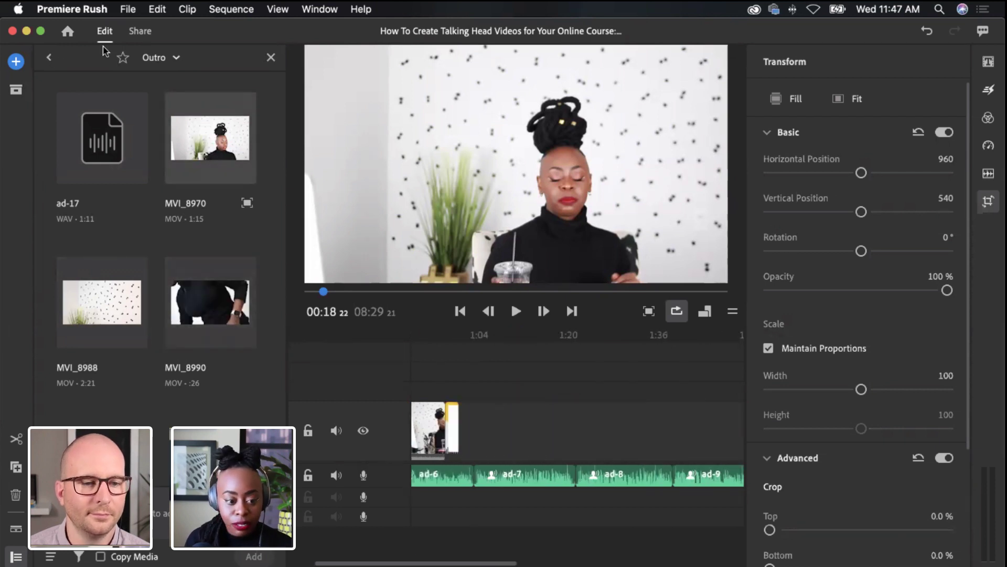
click(149, 59)
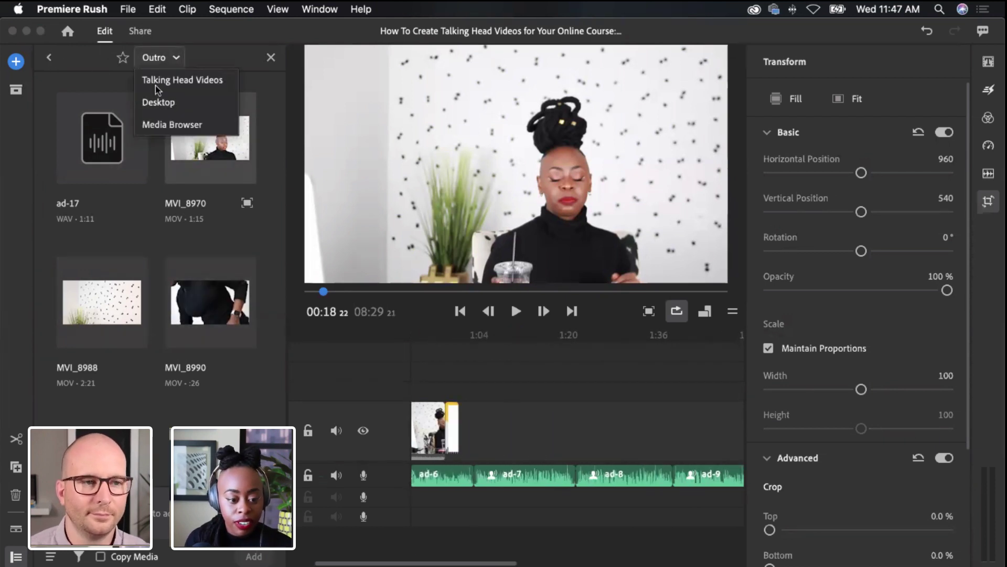
click(153, 79)
click(80, 165)
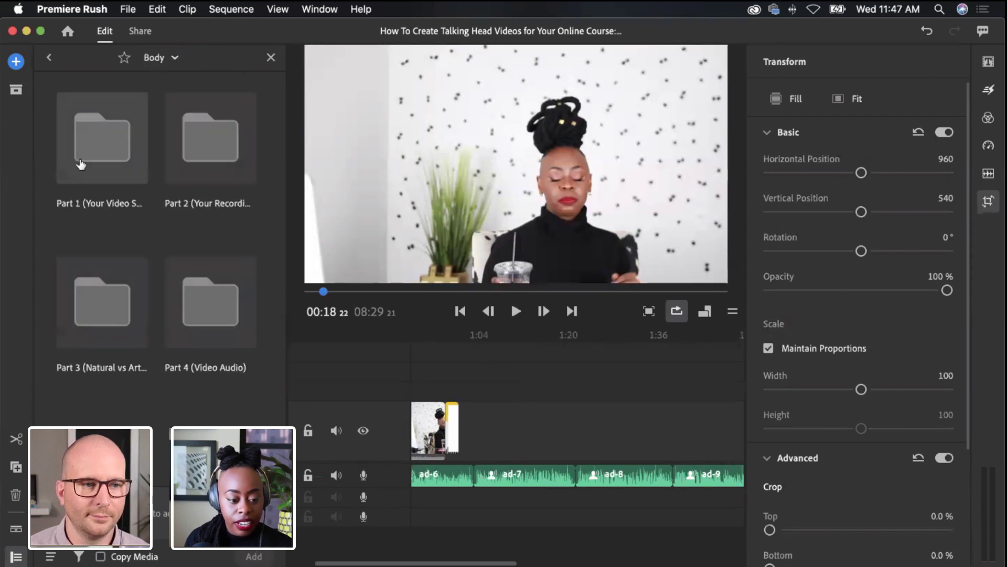
click(93, 167)
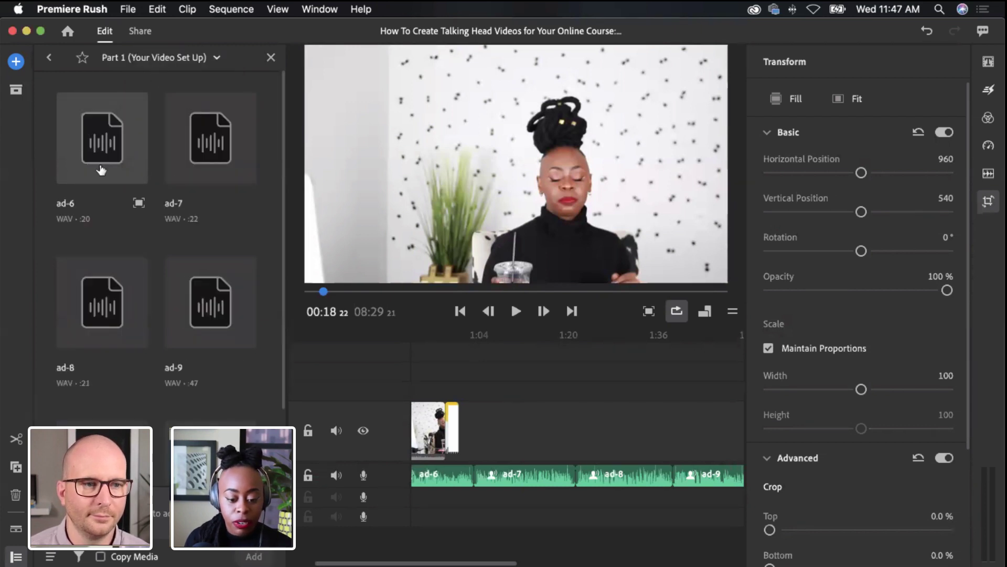
Move the ad-11 voice-over against the end of ad-10 and trim about 2 seconds off its end
click(488, 439)
scroll(488, 439, right, 10)
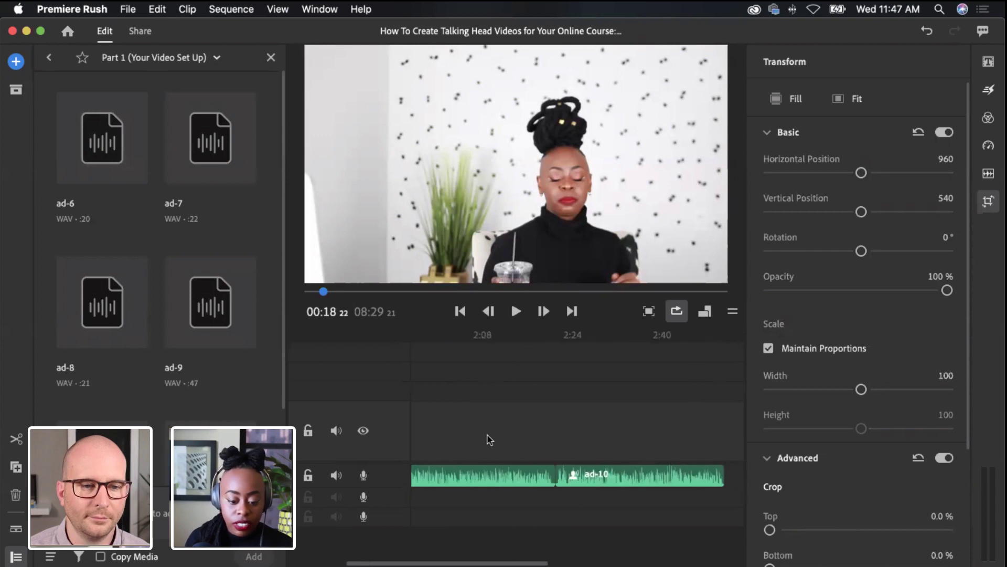
scroll(488, 439, right, 15)
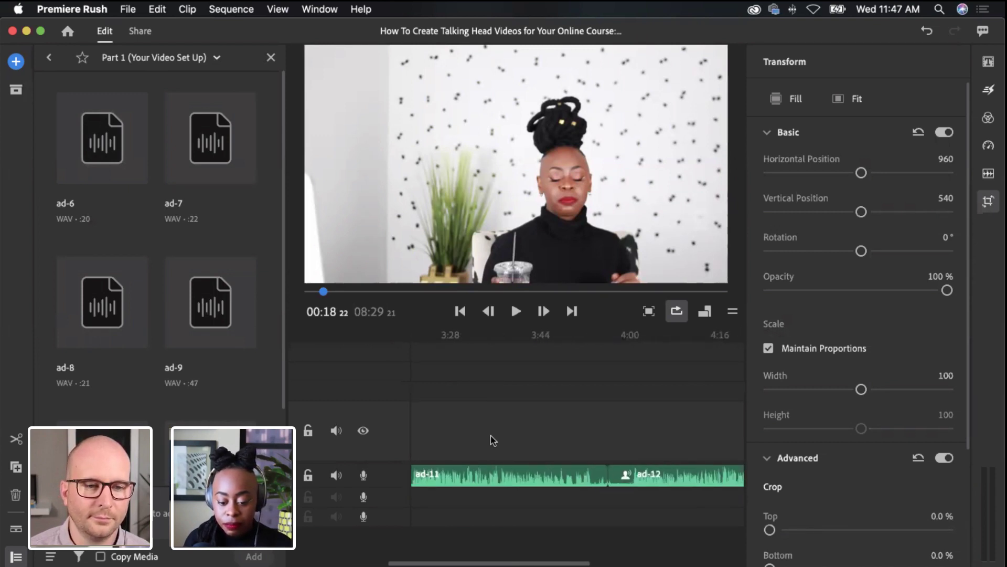
scroll(490, 436, left, 5)
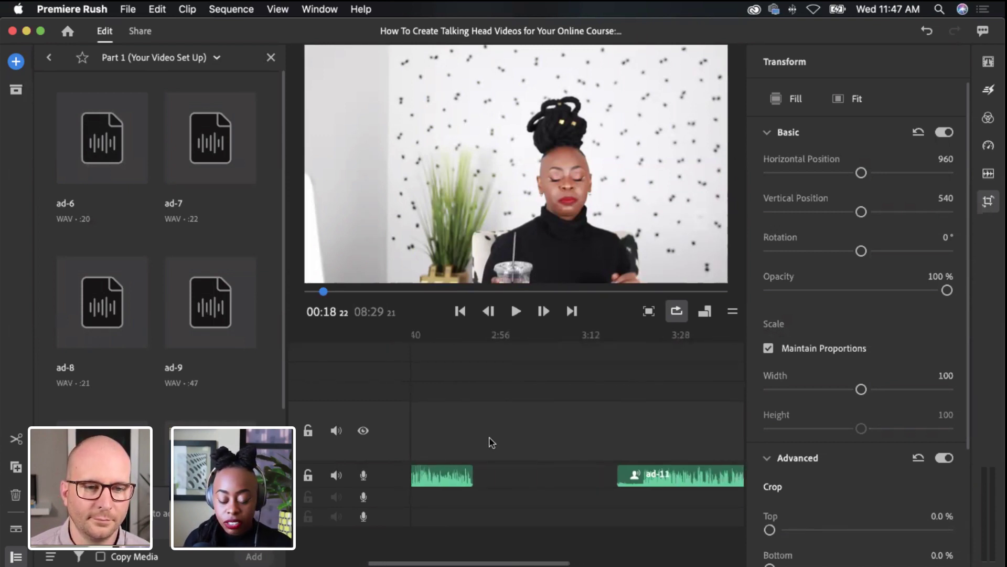
drag(635, 475, 504, 480)
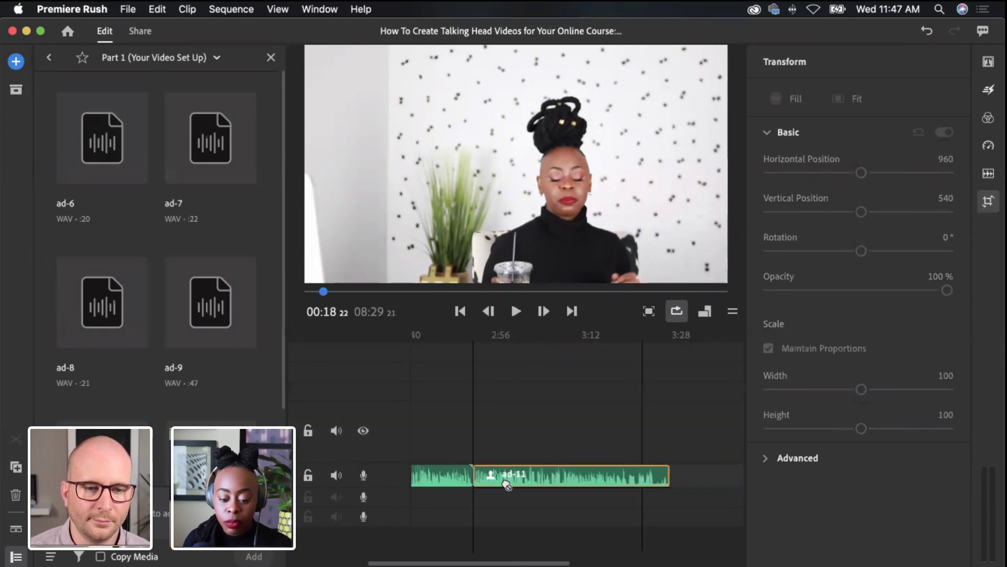
drag(666, 474, 655, 479)
Move the ad-12 voice-over against the end of ad-11 and trim about 2 seconds off its end
scroll(658, 483, right, 5)
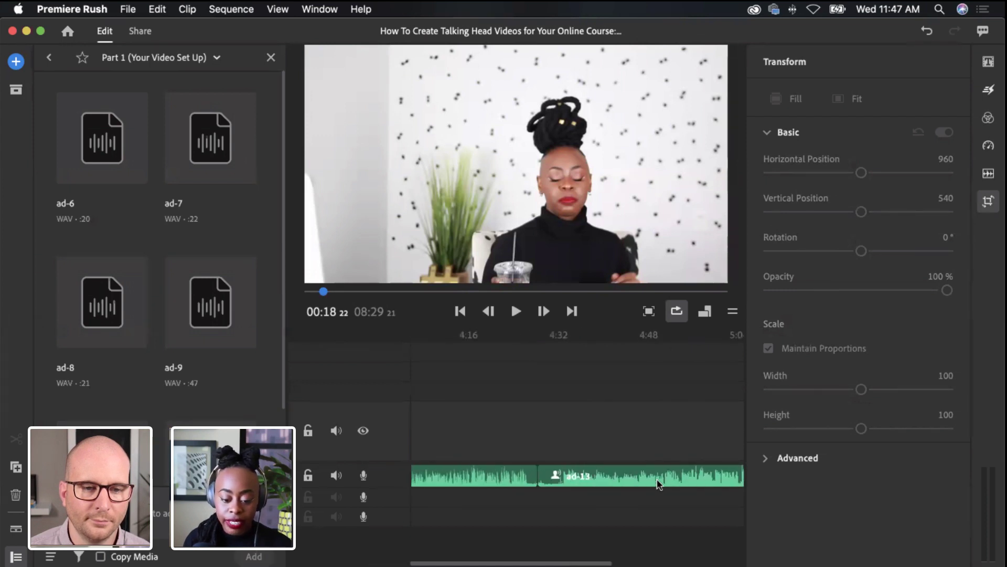
drag(632, 475, 477, 491)
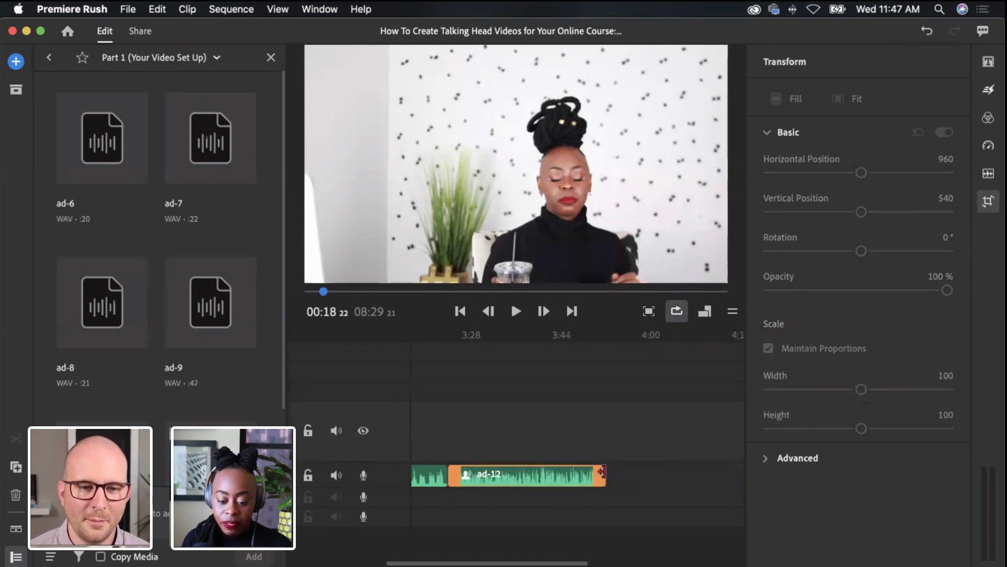
drag(605, 476, 594, 477)
Move the ad-13 voice-over against the end of ad-12 and trim the silence off its end
scroll(595, 478, right, 5)
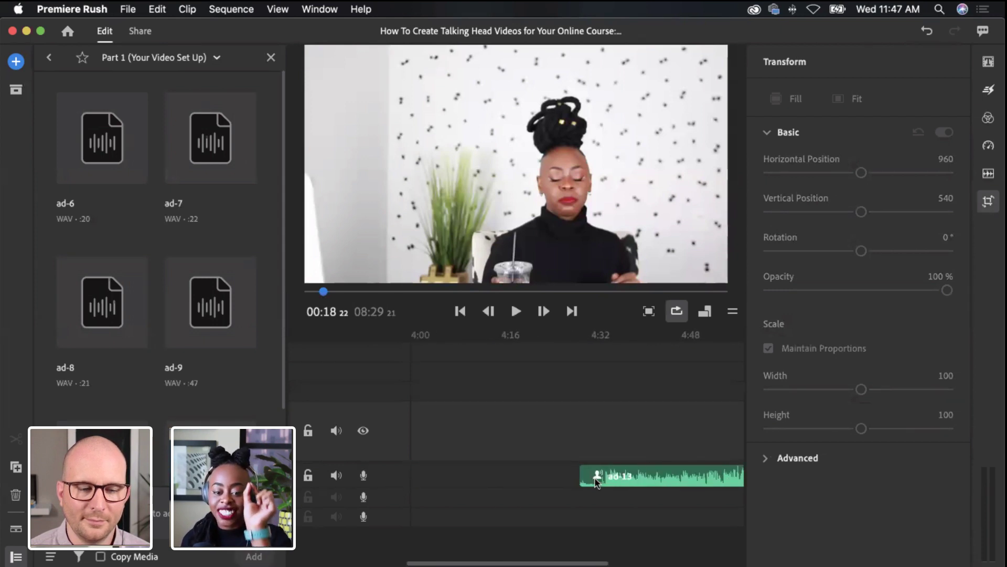
drag(582, 476, 494, 479)
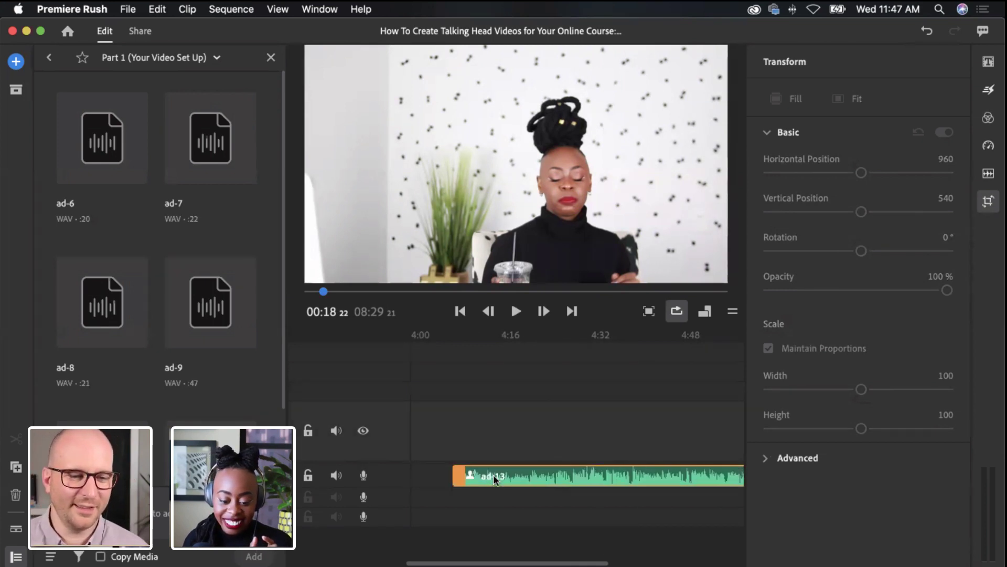
scroll(495, 479, left, 5)
drag(652, 476, 572, 472)
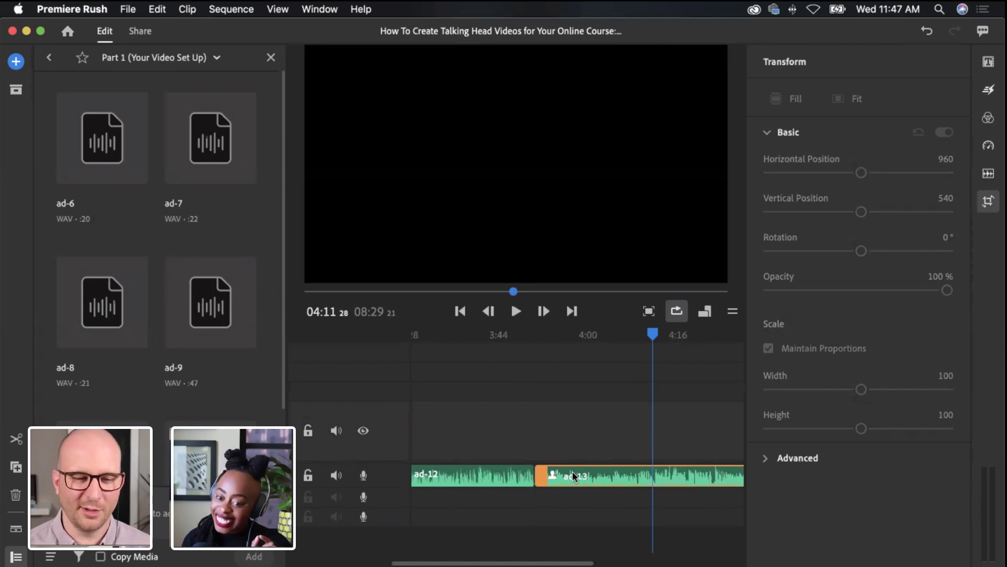
scroll(575, 477, right, 15)
scroll(577, 484, left, 7)
mouse_move(614, 475)
mouse_down()
mouse_move(641, 481)
mouse_move(619, 483)
mouse_up()
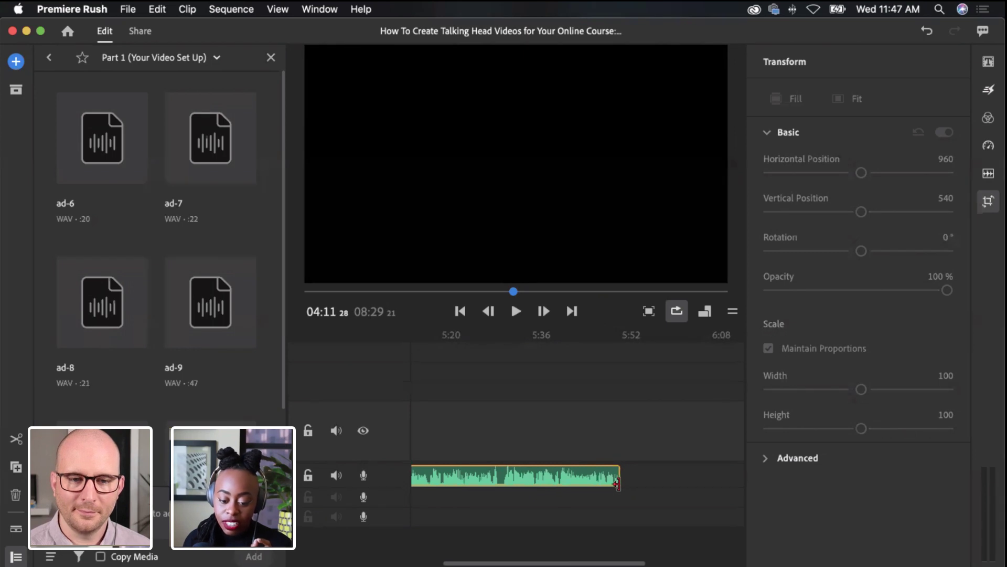
Move the ad-14 voice-over against the end of ad-13 and trim about 2 seconds off its end
scroll(618, 483, right, 8)
drag(458, 476, 482, 480)
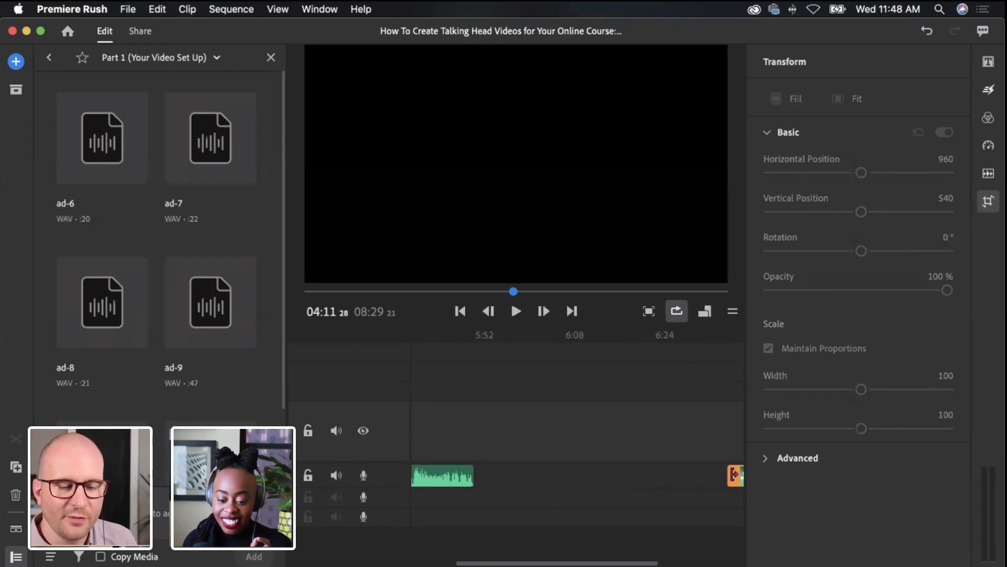
drag(734, 475, 549, 472)
scroll(549, 472, left, 5)
scroll(548, 472, right, 5)
drag(712, 475, 558, 478)
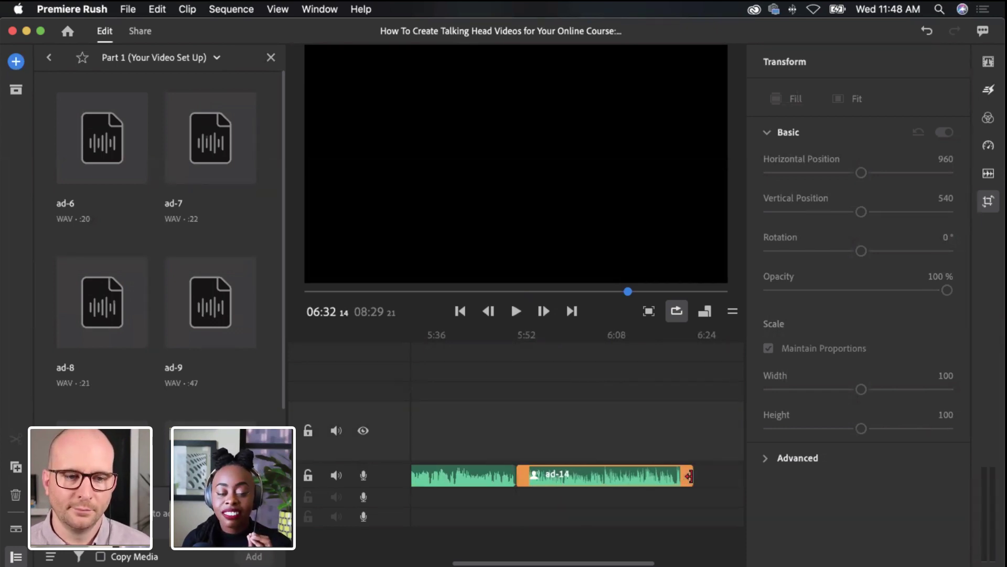
drag(692, 476, 682, 493)
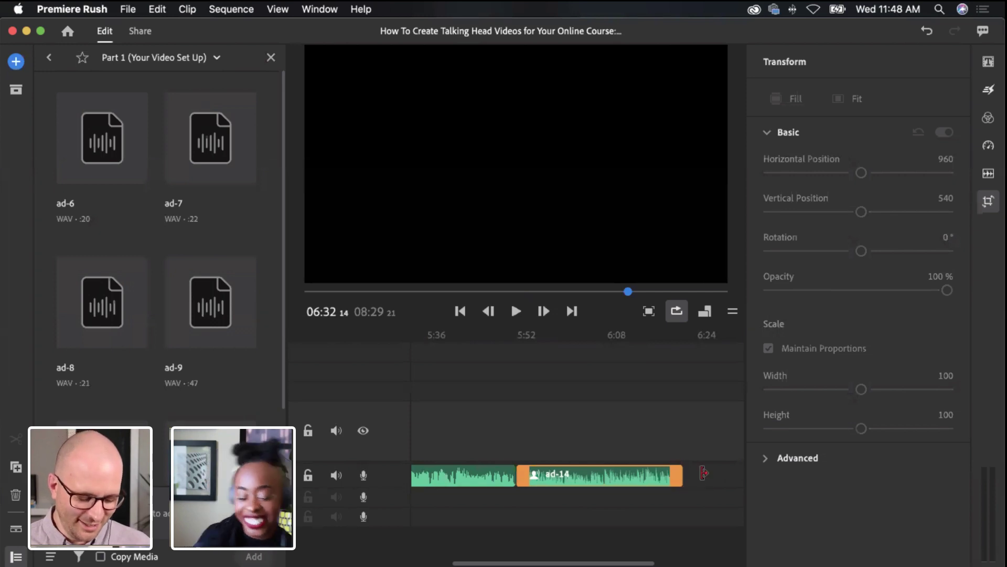
Move the short voice-over clip that follows ad-14 back against the end of ad-14
scroll(674, 475, right, 8)
scroll(674, 477, right, 2)
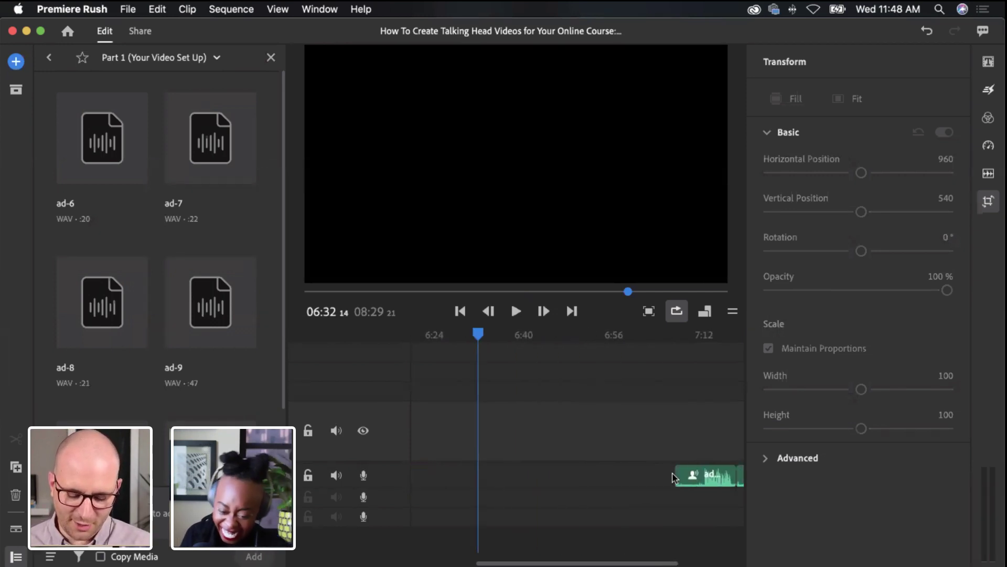
drag(680, 473, 483, 476)
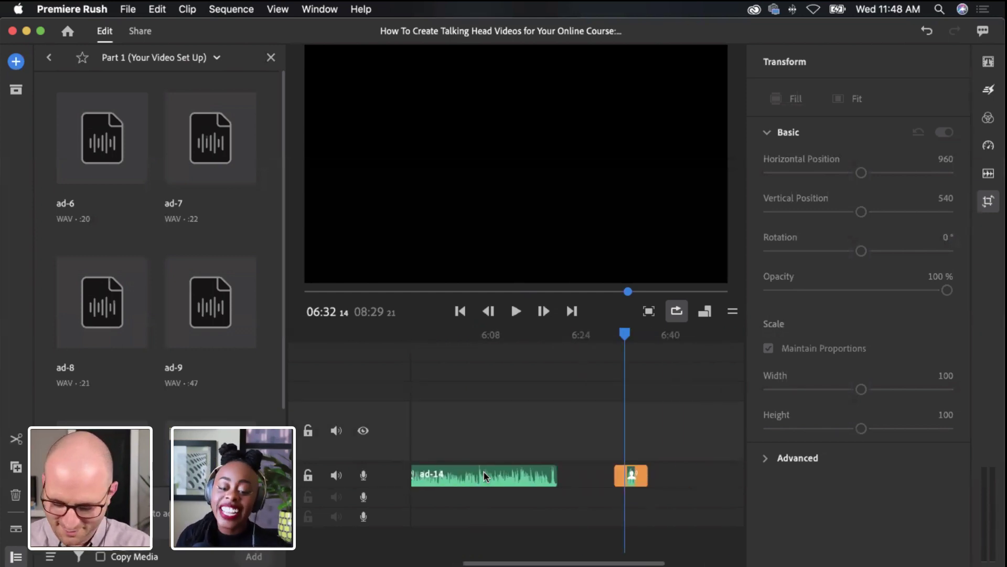
drag(633, 477, 581, 474)
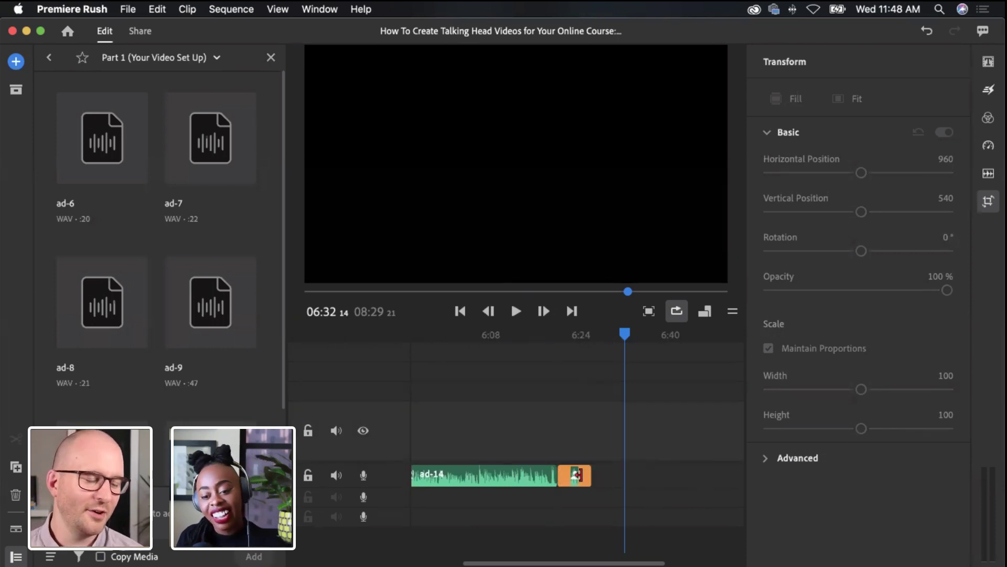
Move the ad-17 voice-over against the end of the short clip and trim about 1.5 seconds off its end
scroll(583, 477, right, 5)
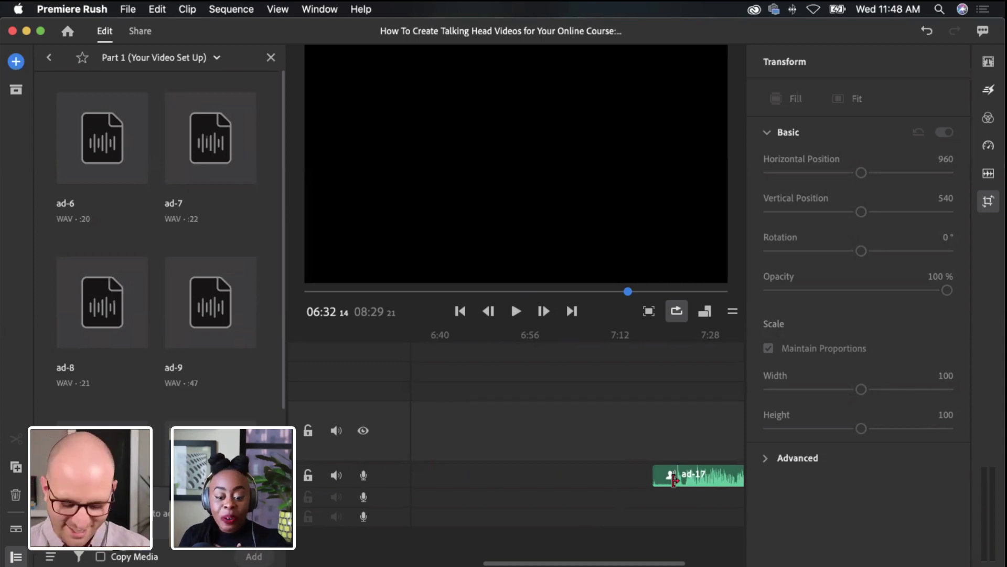
drag(657, 466, 585, 480)
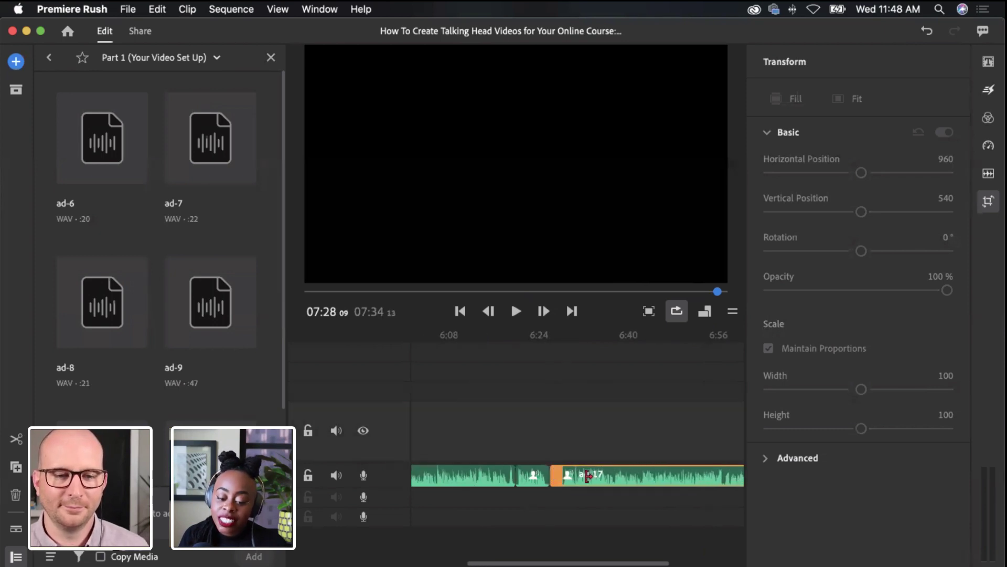
click(541, 476)
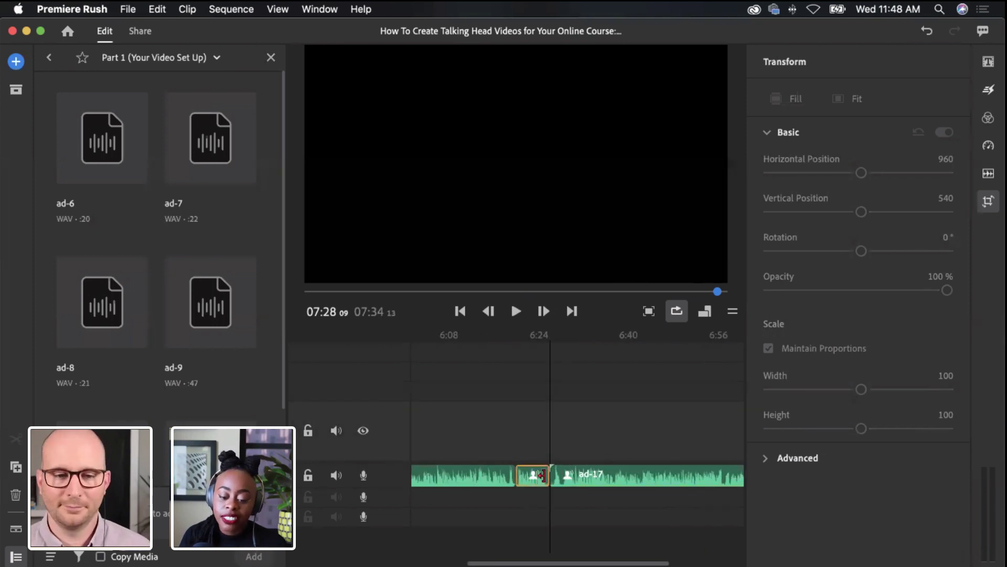
click(542, 475)
scroll(548, 475, right, 10)
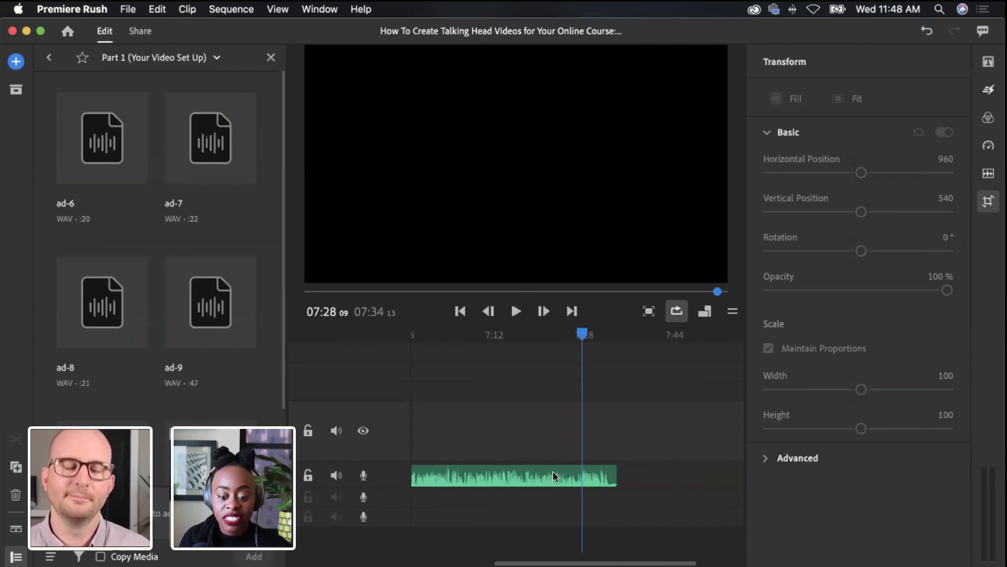
drag(589, 475, 583, 475)
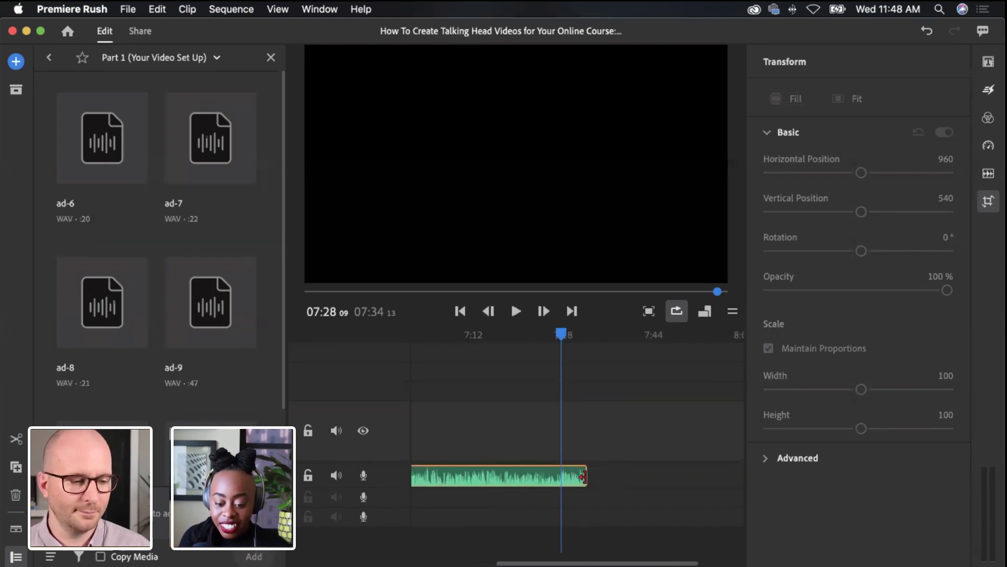
Close the Transform settings, bring the Part 1 videos into view in the media browser, and return the playhead to 00:00
scroll(630, 478, right, 8)
scroll(630, 478, left, 20)
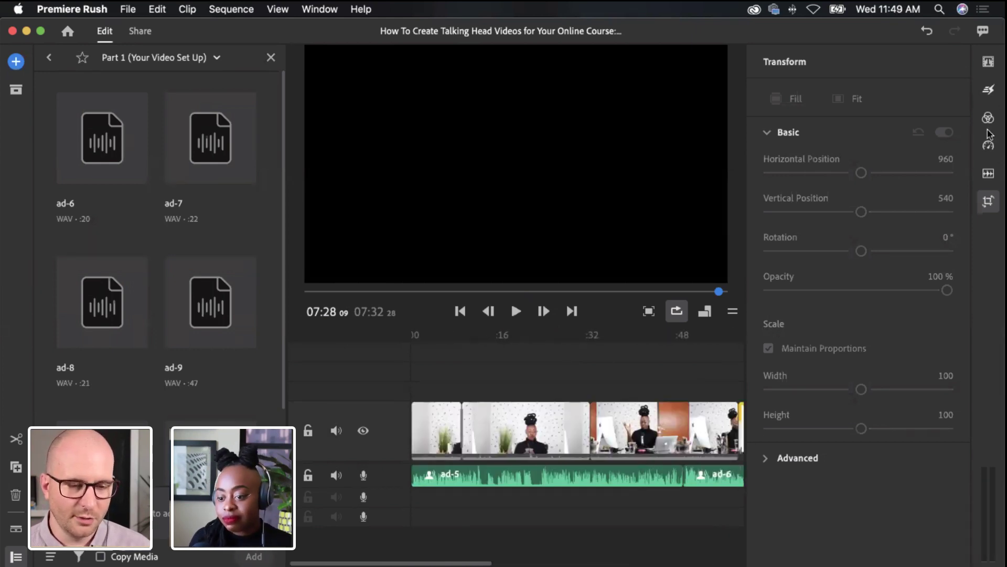
click(990, 203)
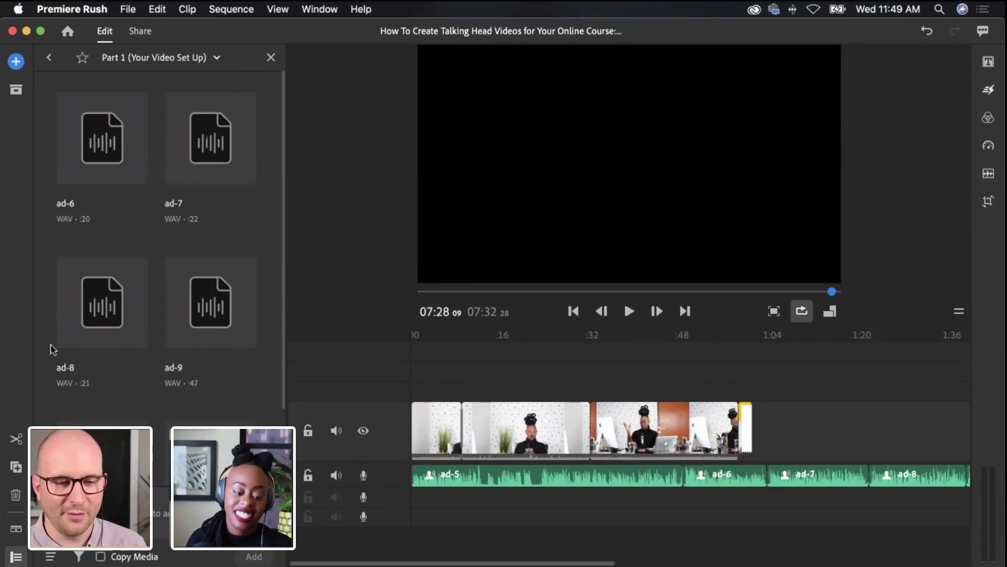
scroll(51, 349, down, 3)
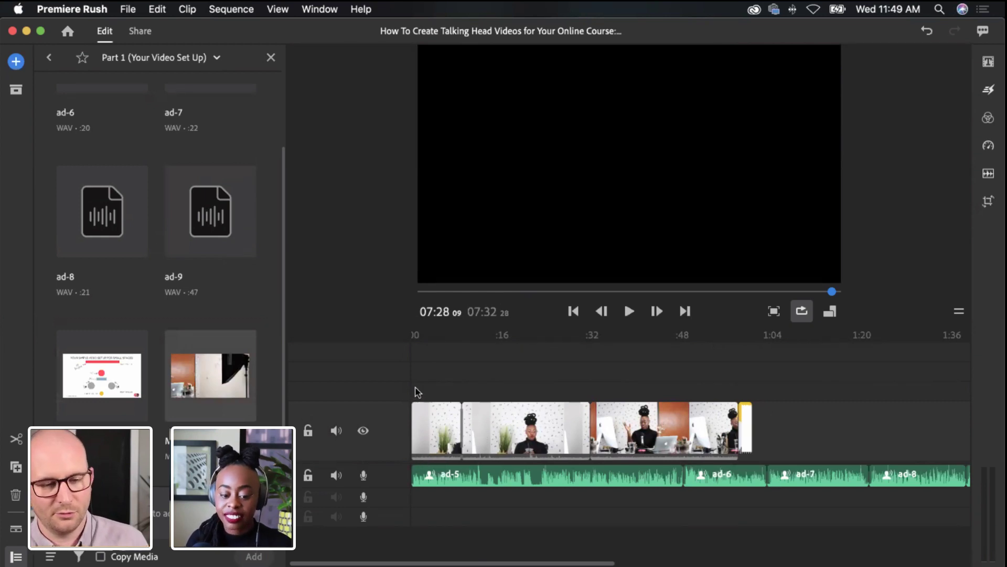
click(417, 405)
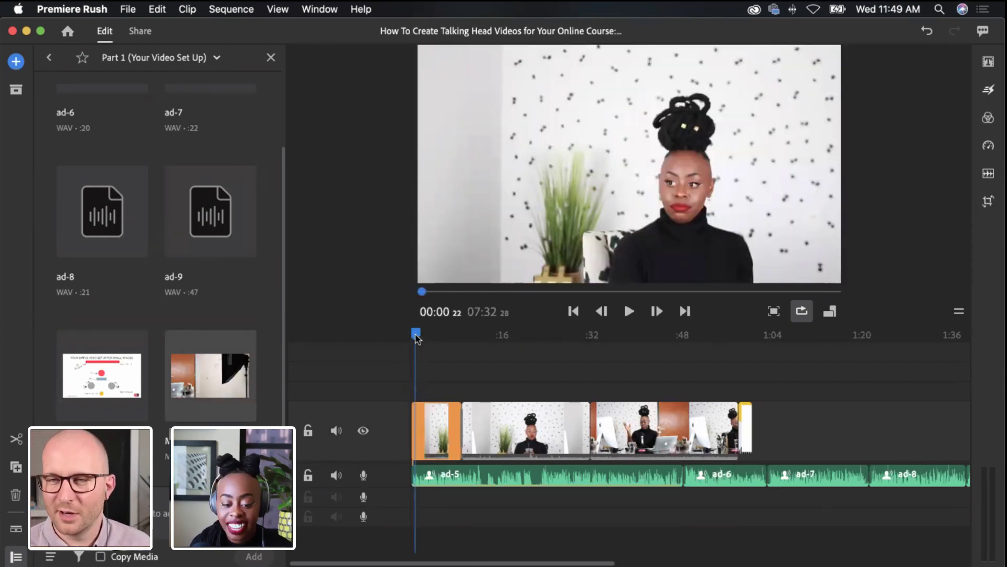
click(402, 342)
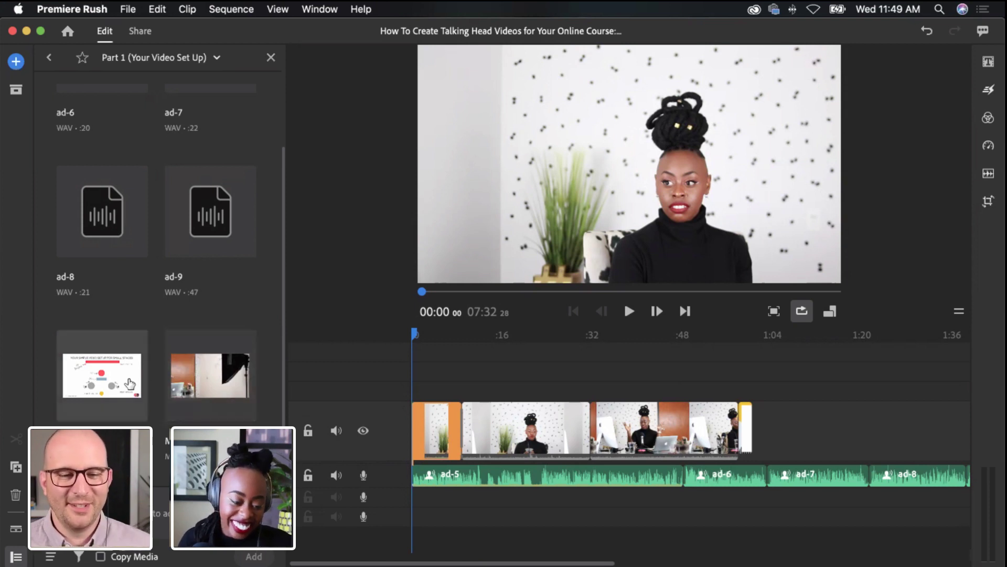
Add the video set-up diagram and the desk footage from the Part 1 folder to the timeline
scroll(157, 377, up, 3)
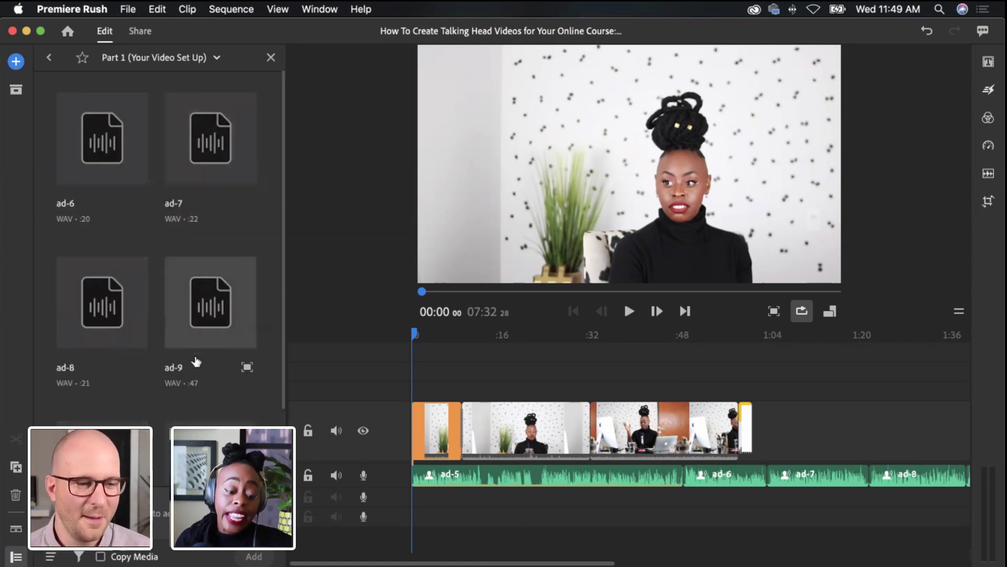
scroll(195, 361, down, 3)
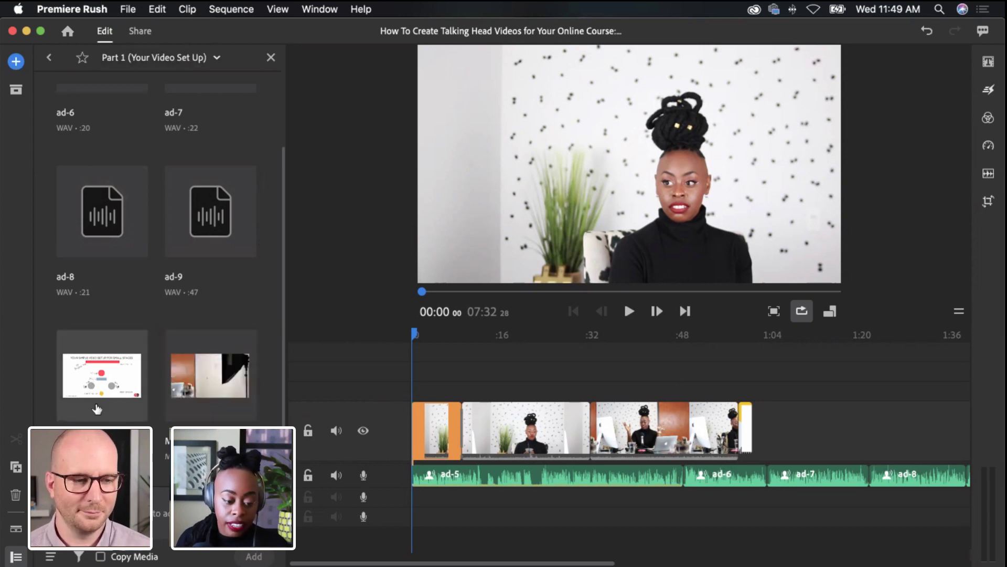
click(97, 409)
click(187, 363)
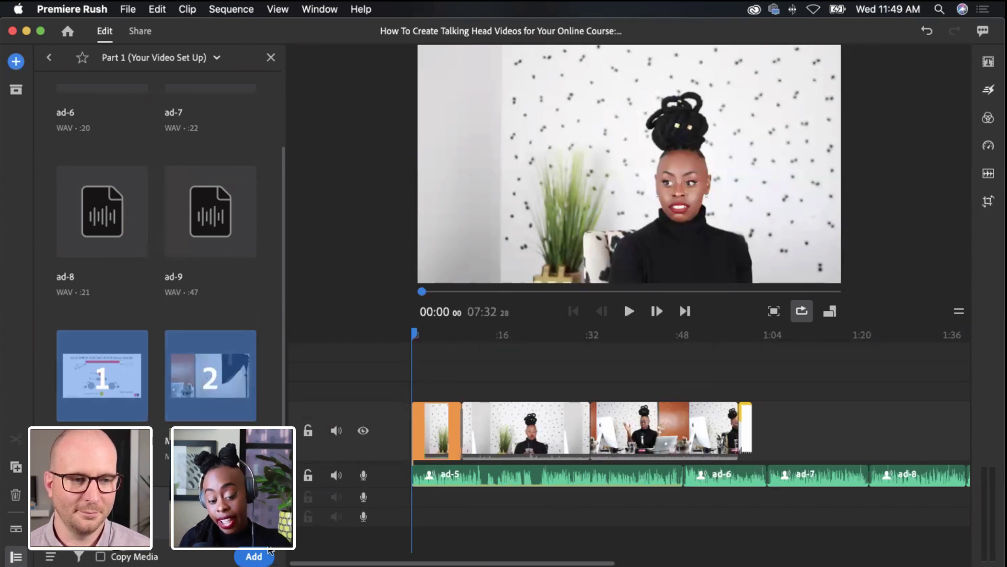
click(255, 557)
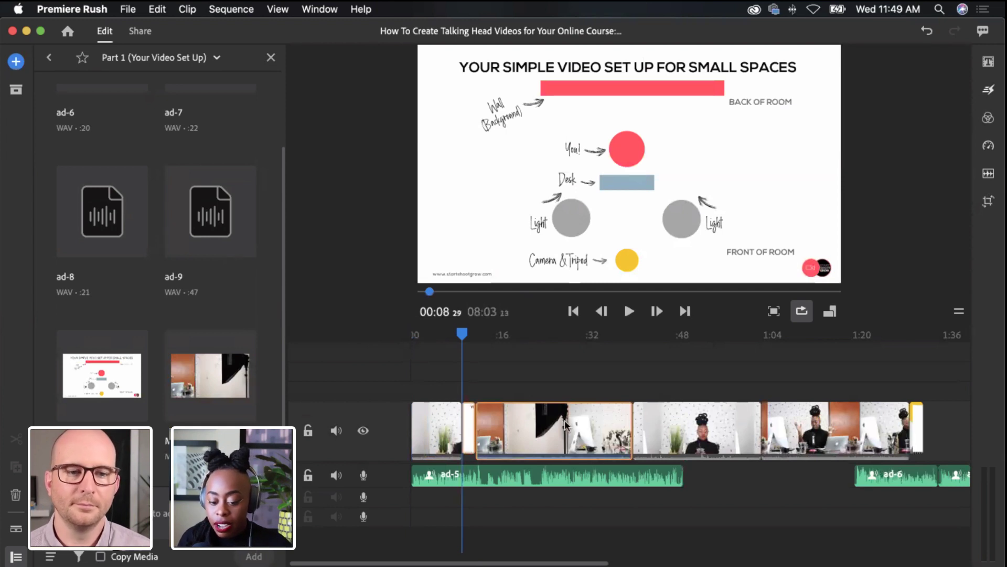
Move the new desk footage clip to the end of the video track, behind the existing talking-head clips
drag(462, 335, 412, 342)
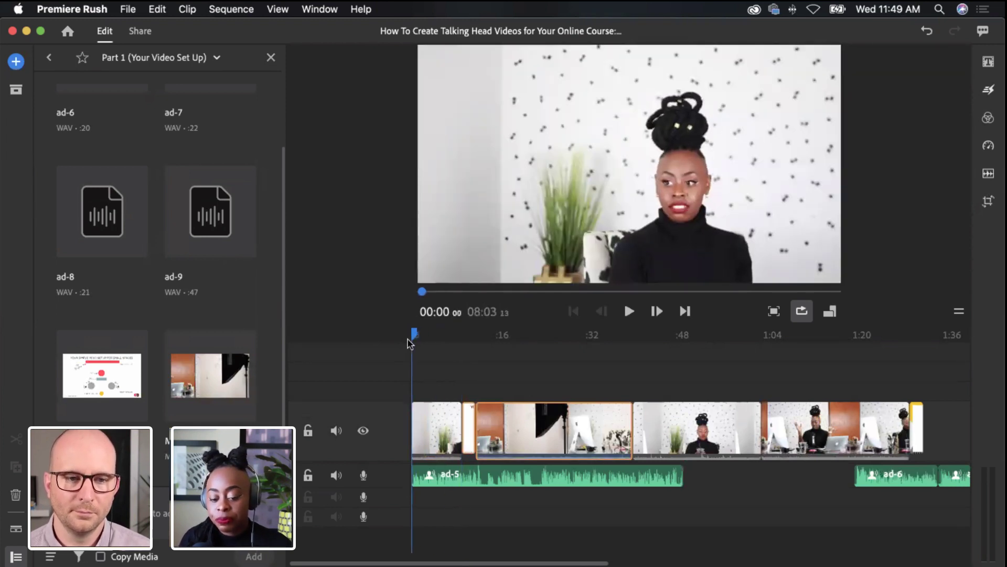
click(436, 428)
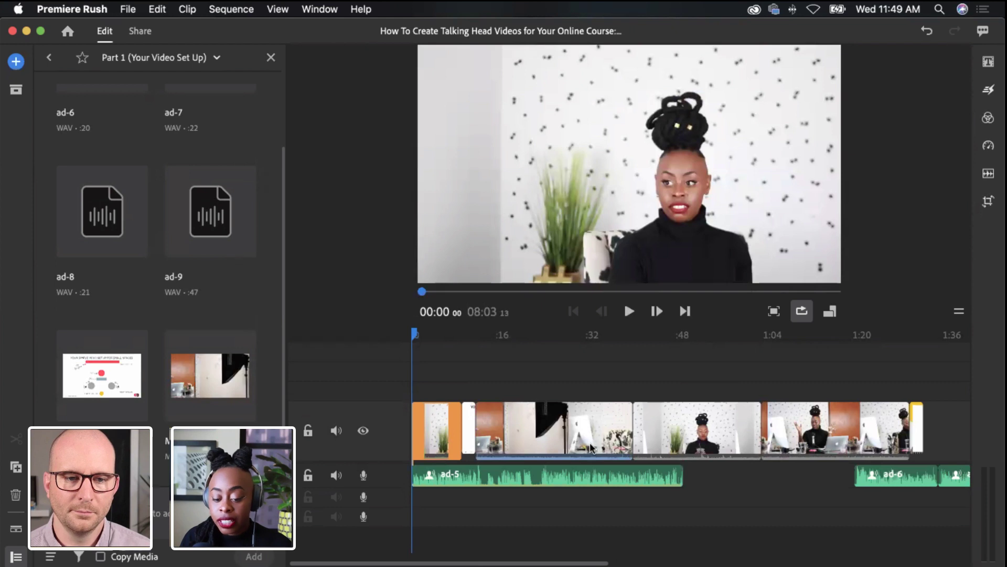
drag(587, 435, 850, 422)
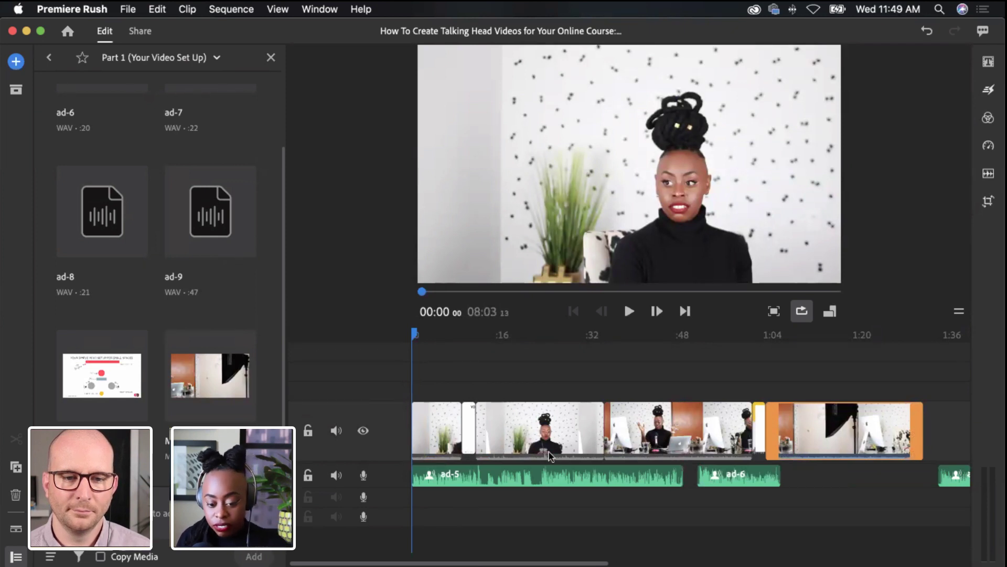
drag(815, 444, 813, 442)
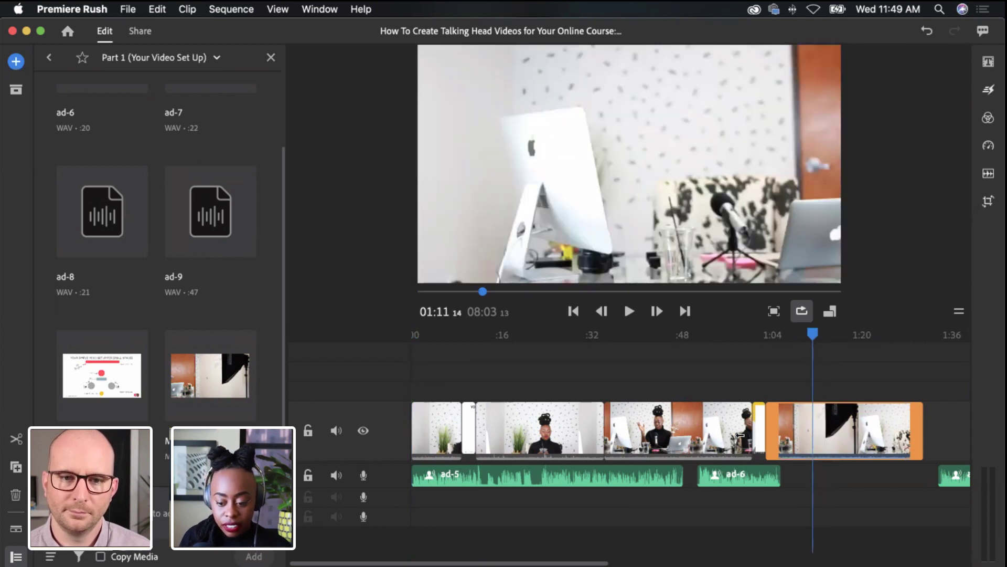
Move the set-up diagram clip to the end of the video track, directly after the desk footage
scroll(531, 487, right, 4)
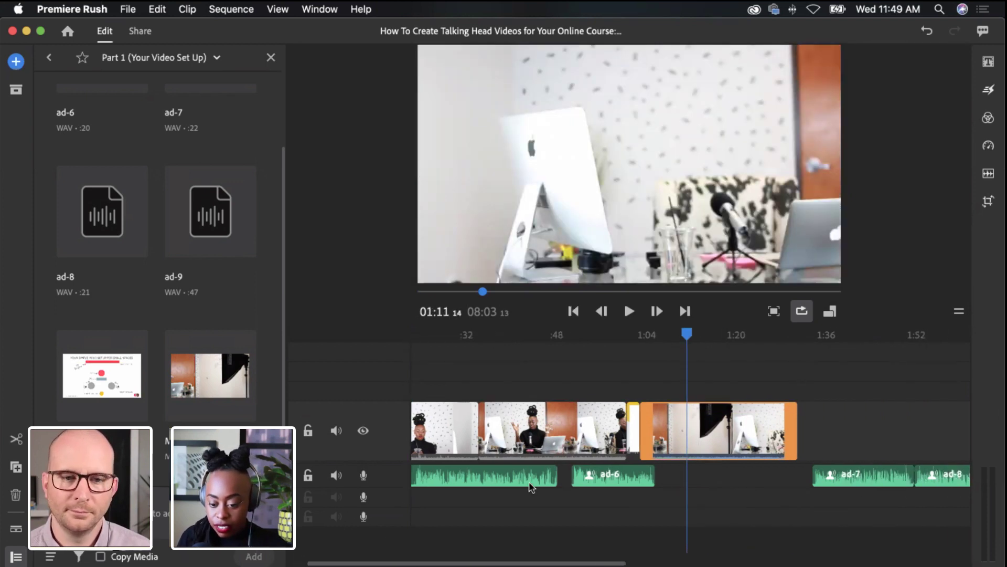
scroll(602, 477, left, 4)
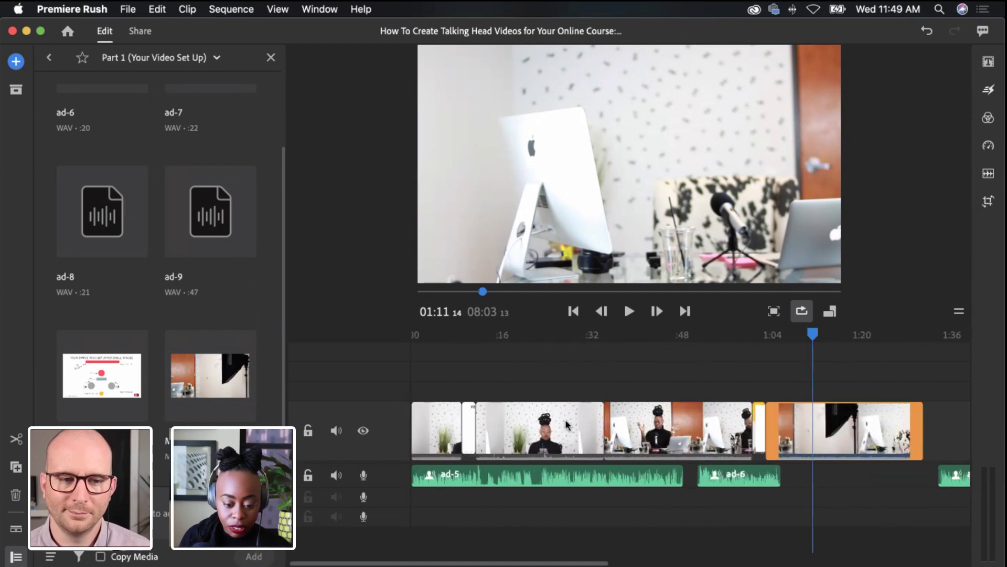
drag(468, 432, 919, 426)
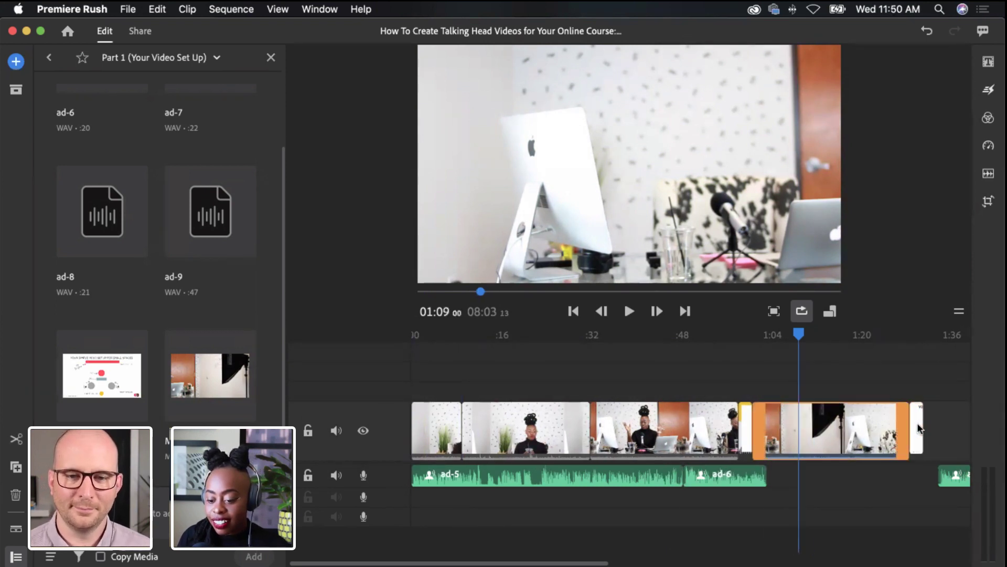
click(922, 426)
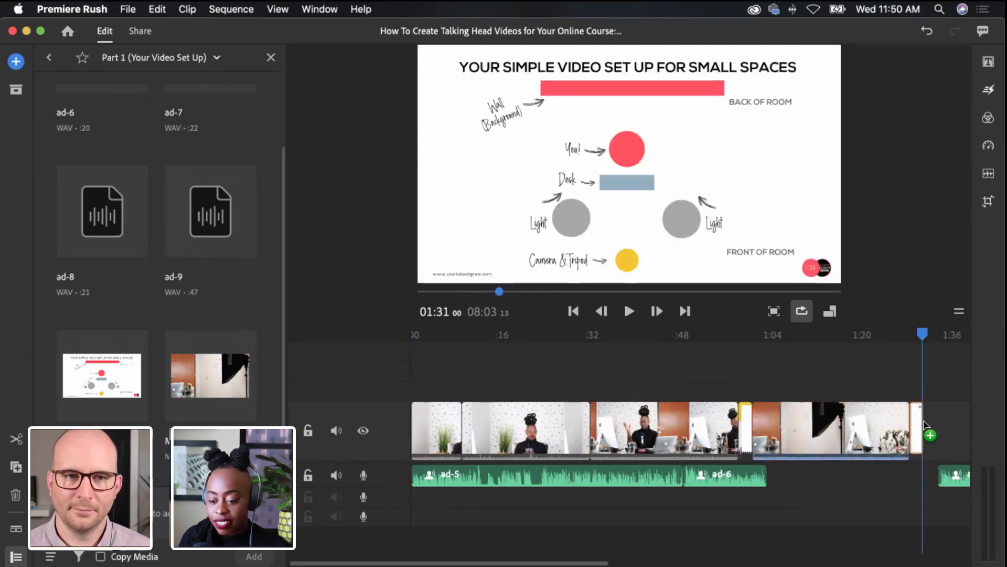
Move the ad-7 voice-over back against the end of ad-6, and ad-8 back against the end of ad-7
scroll(765, 516, right, 3)
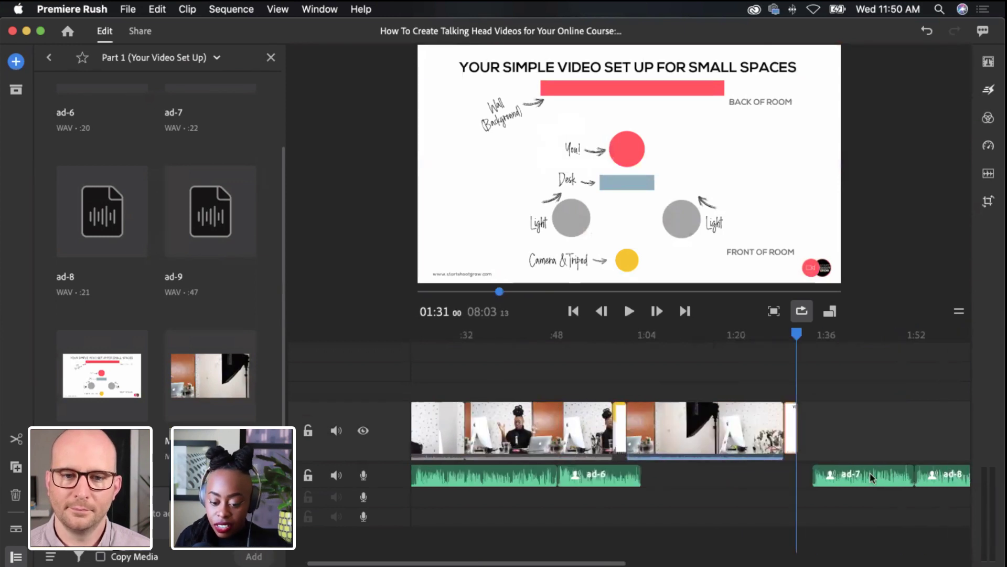
drag(866, 475, 688, 478)
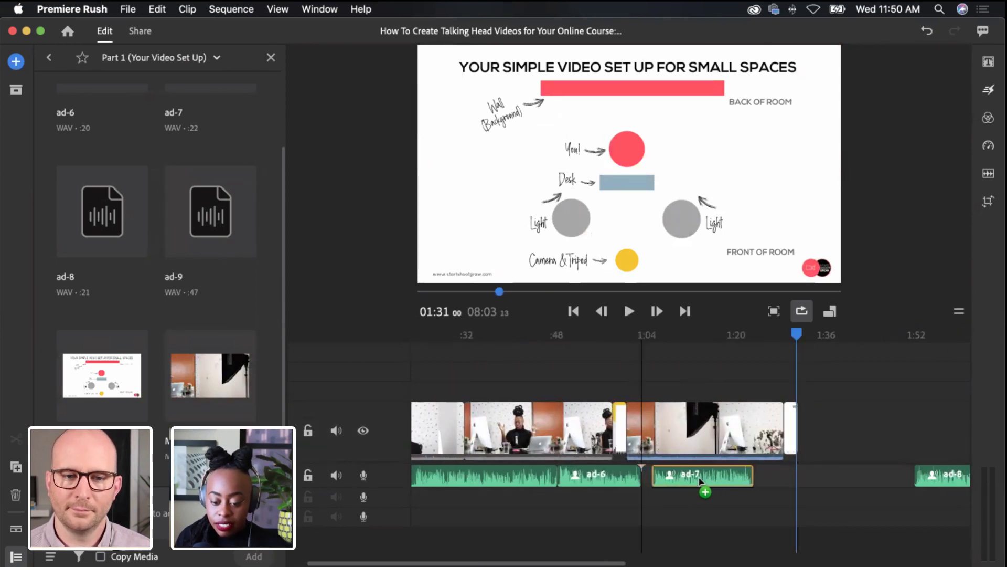
click(930, 479)
drag(930, 480, 765, 483)
Move the ad-9 voice-over back against the end of ad-8
scroll(766, 484, right, 6)
scroll(766, 483, right, 6)
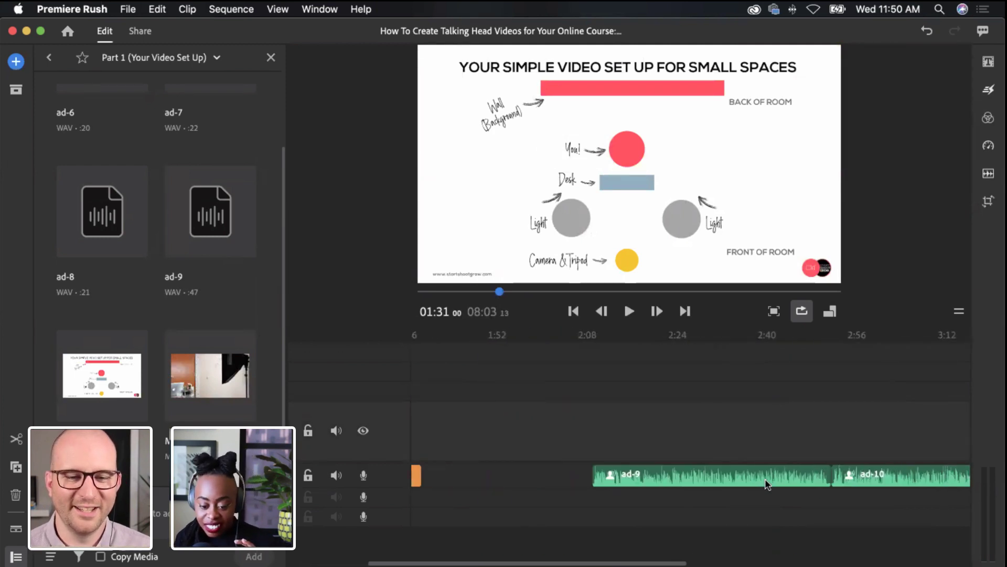
scroll(770, 467, left, 3)
scroll(767, 472, left, 5)
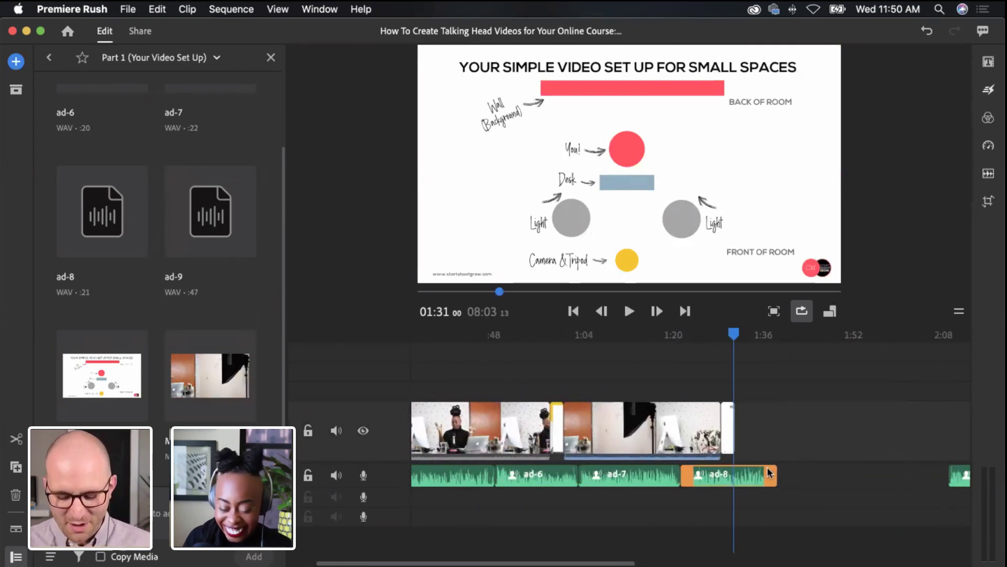
click(592, 432)
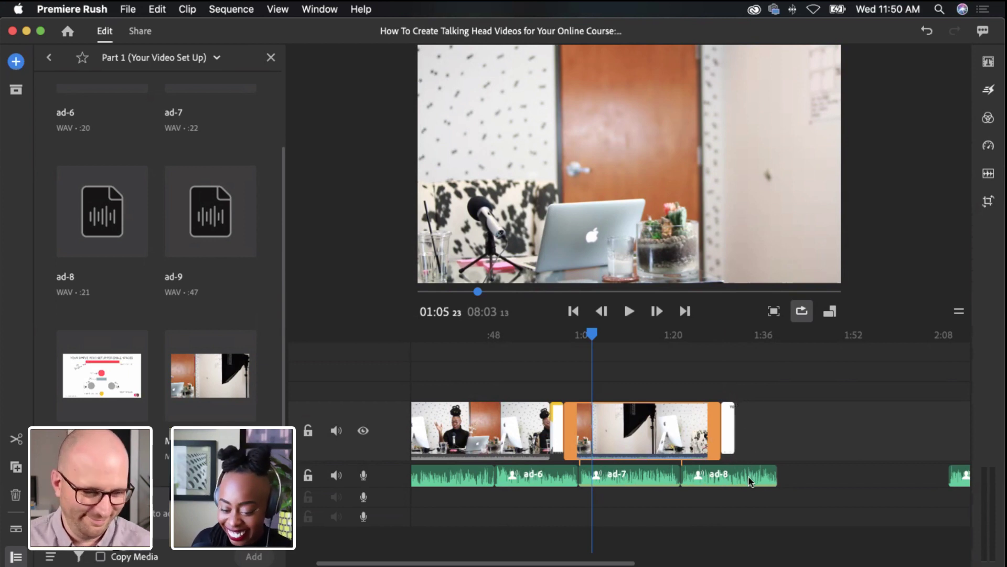
scroll(748, 475, right, 10)
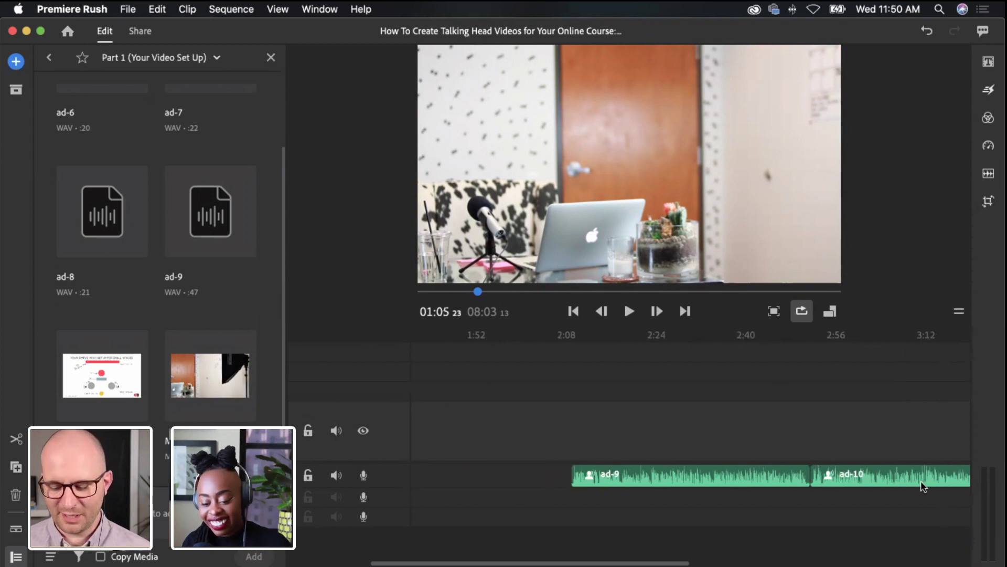
scroll(918, 477, left, 9)
drag(911, 464, 606, 479)
Close the gaps around the ad-10 voice-over, trimming about 1 second off its end and moving ad-11 against it
scroll(750, 475, right, 12)
drag(678, 478, 814, 485)
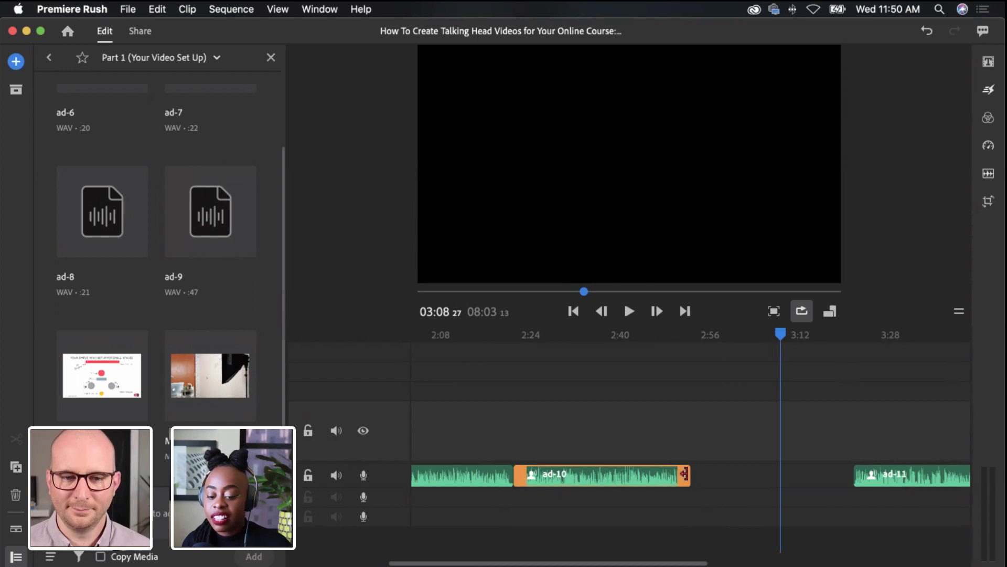
drag(686, 474, 682, 481)
drag(854, 477, 719, 482)
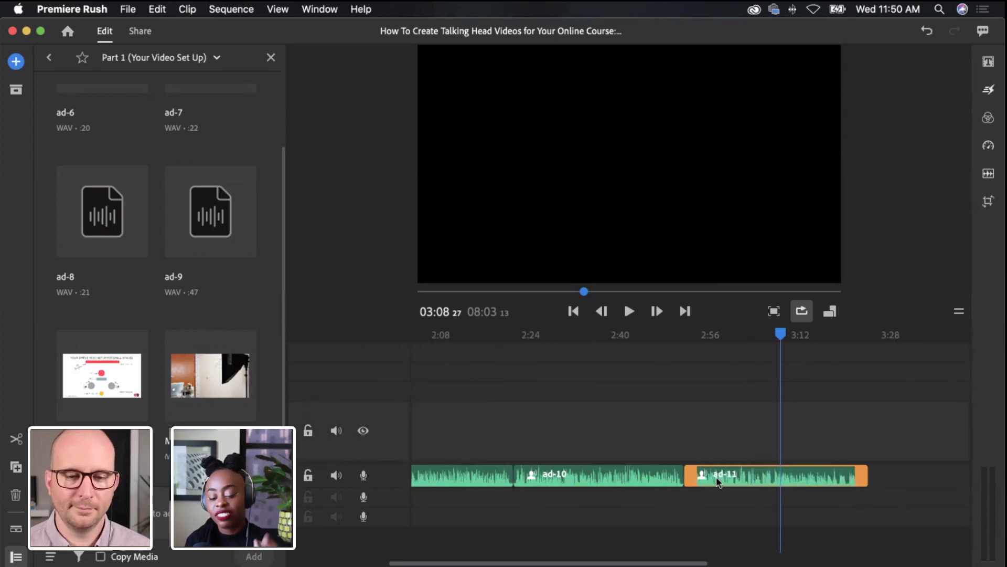
Select the desk footage clip on the timeline and open its audio settings
scroll(656, 443, left, 15)
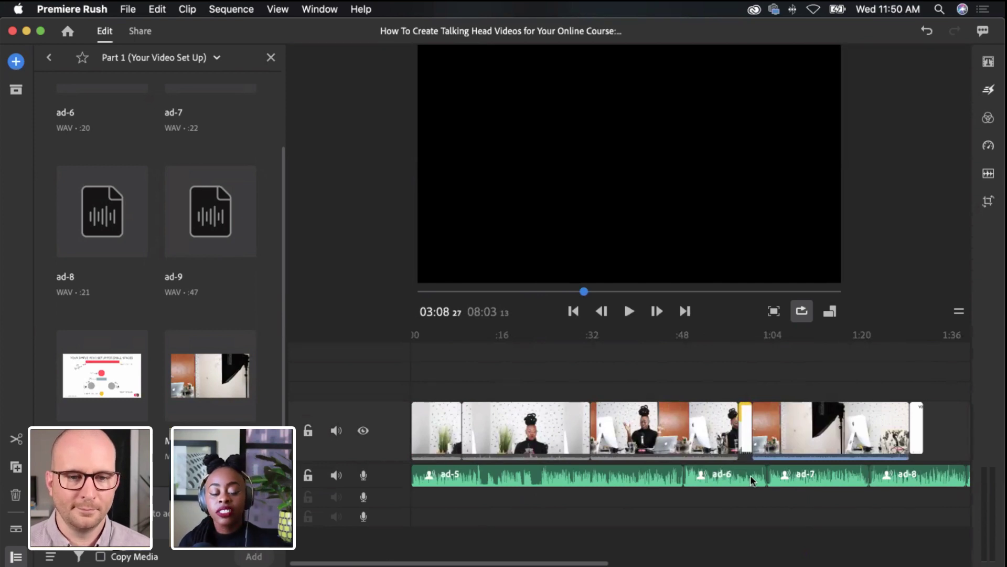
click(805, 435)
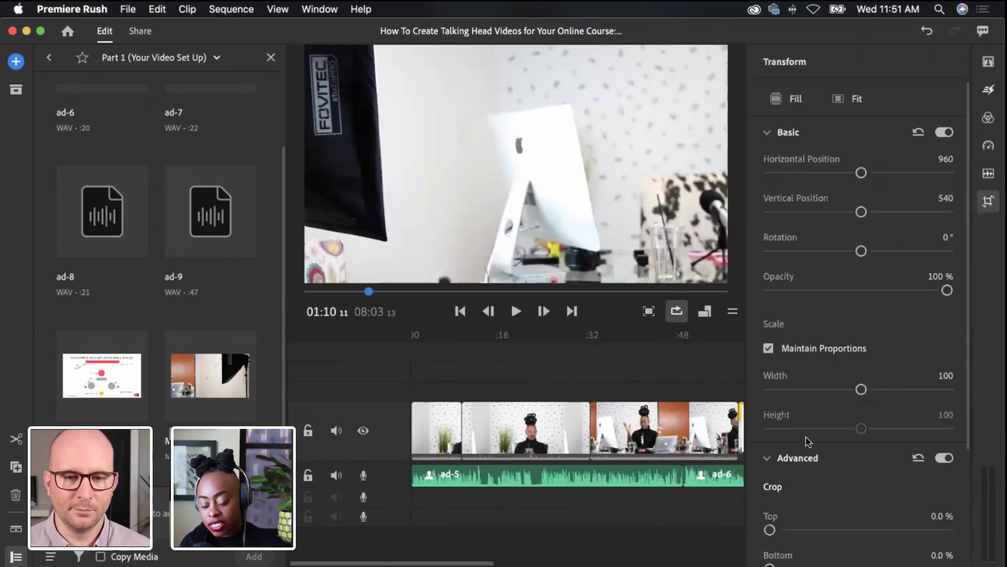
scroll(647, 443, right, 4)
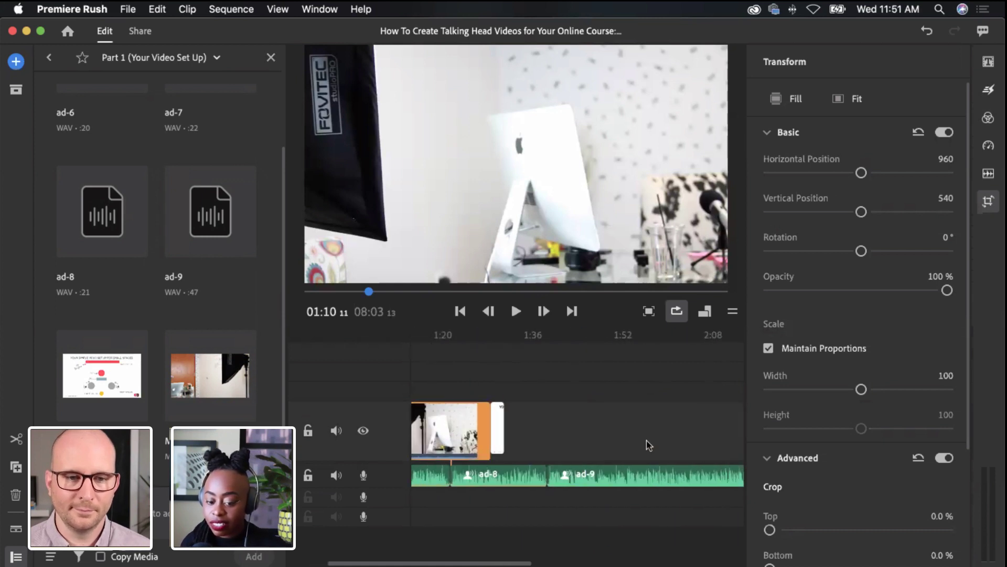
scroll(650, 445, left, 2)
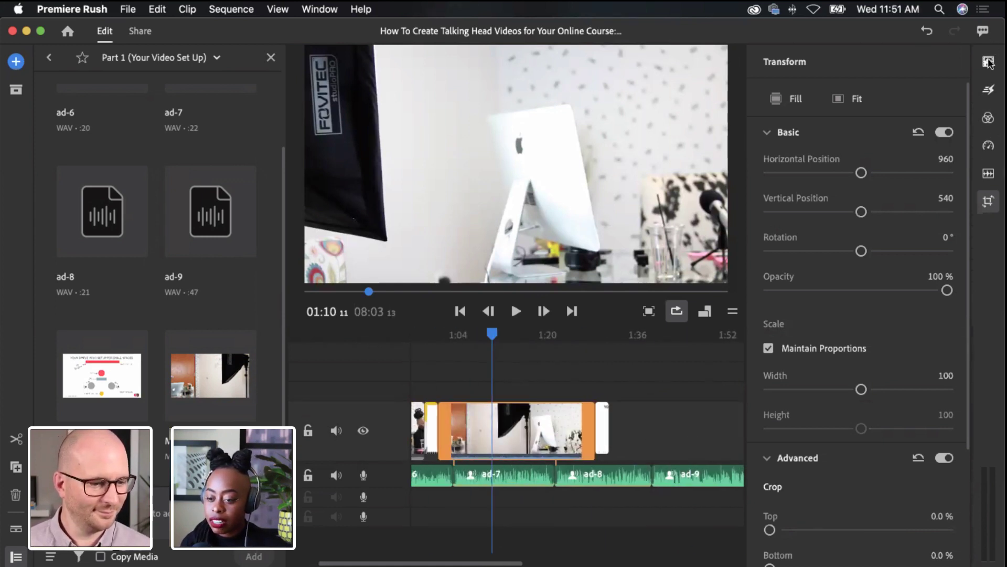
click(989, 173)
Try a clip volume of 0 on the desk footage and undo the change
drag(861, 140, 754, 145)
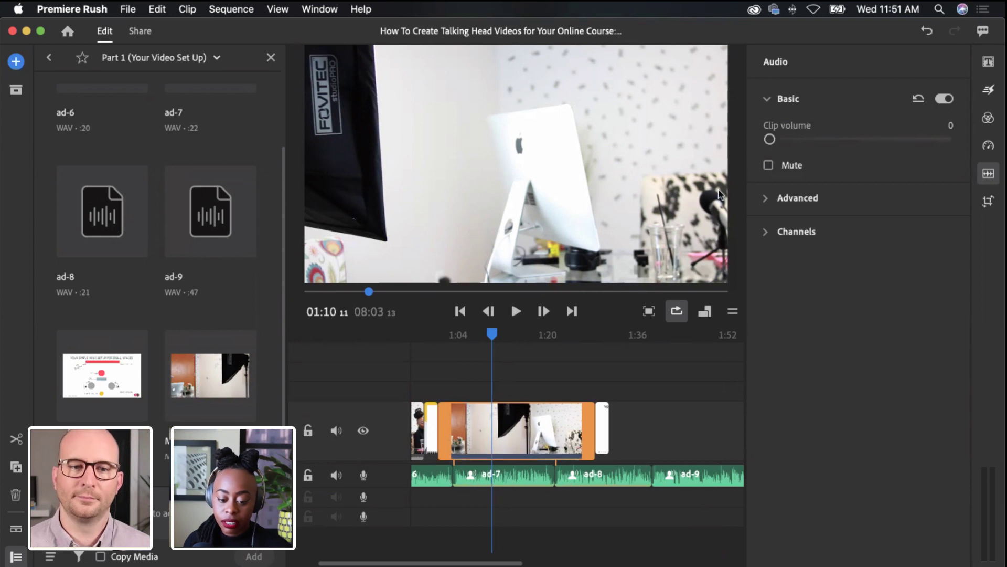
scroll(551, 430, left, 5)
scroll(551, 429, right, 3)
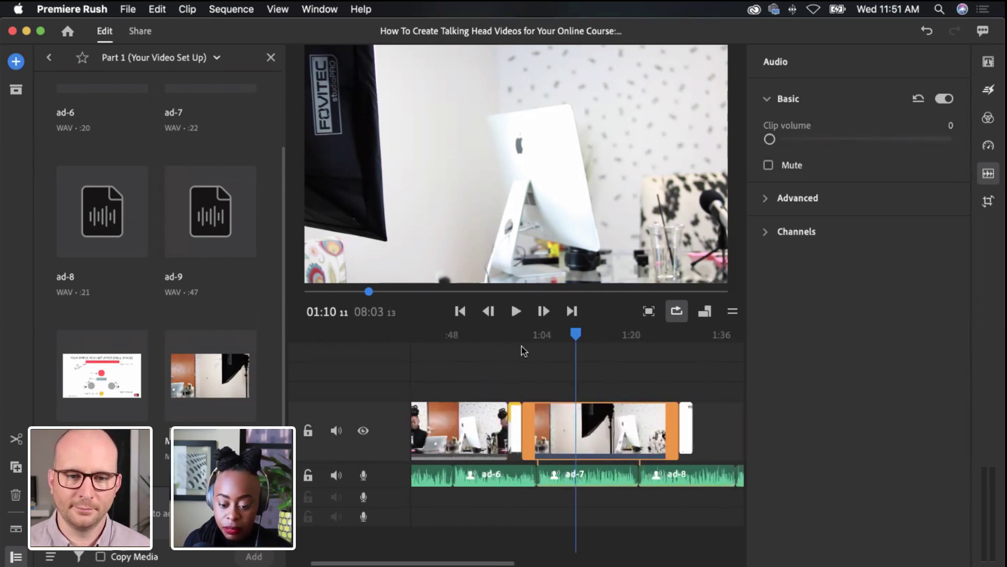
key(super+z)
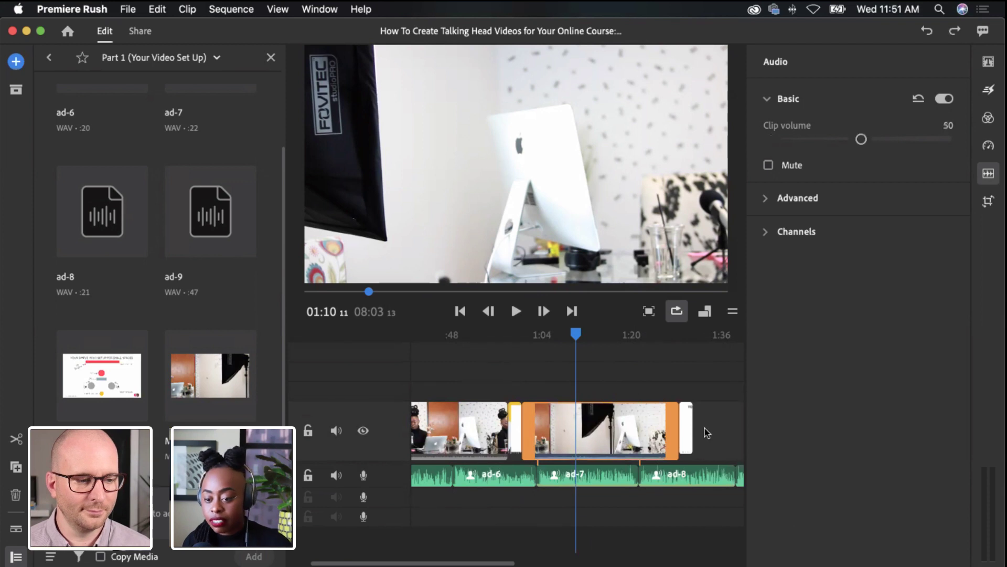
Play the start of the desk footage to hear its own sound together with the ad-7 voice-over
click(541, 341)
click(516, 311)
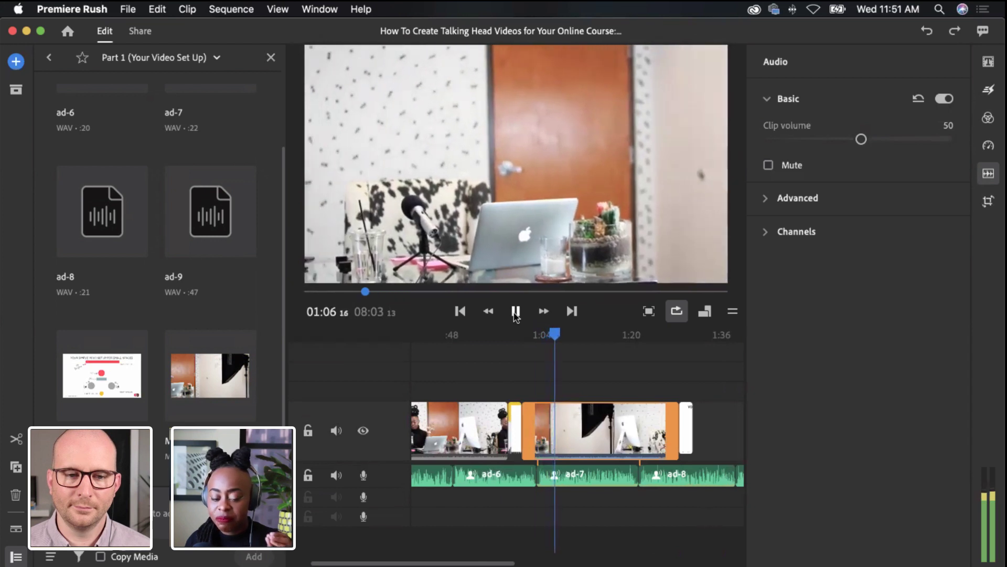
click(516, 312)
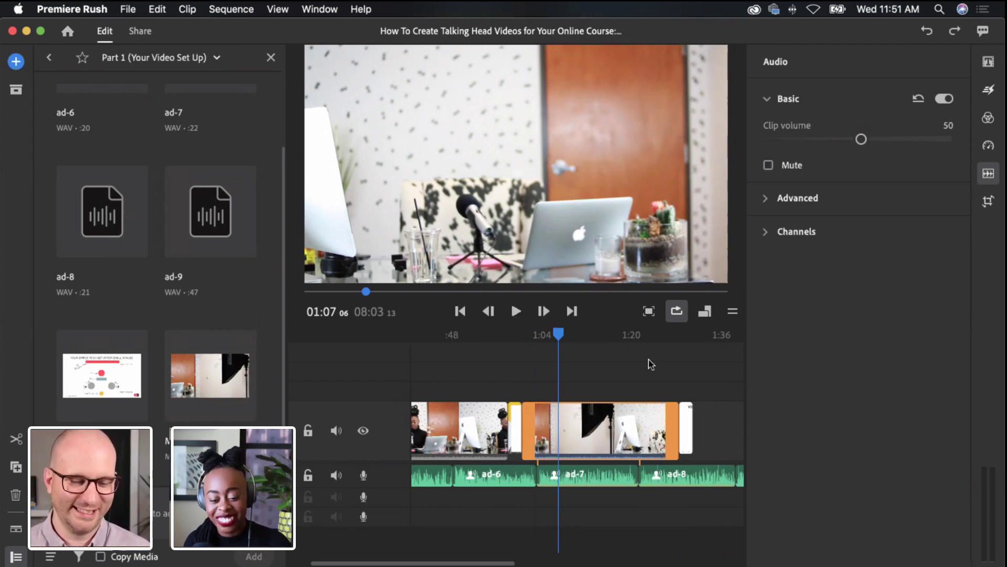
click(517, 311)
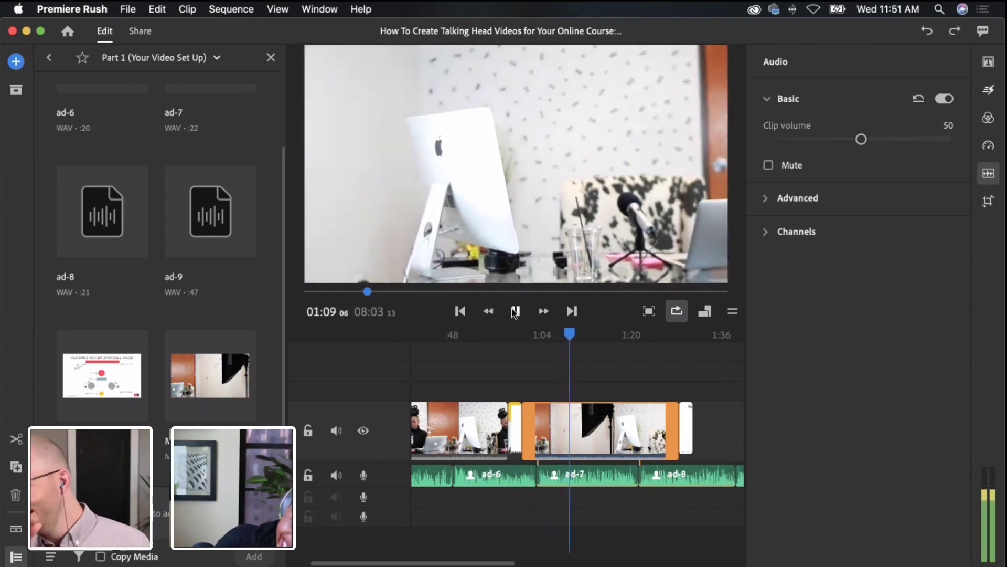
click(515, 311)
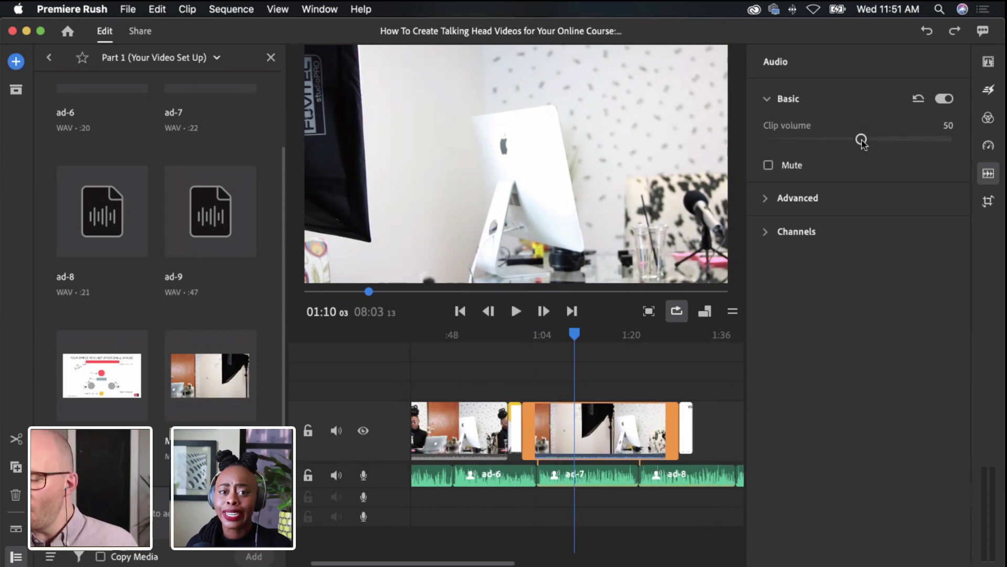
Set the desk footage's clip volume to 0 and return the playhead to about 01:05 near the clip's start
drag(862, 141, 760, 147)
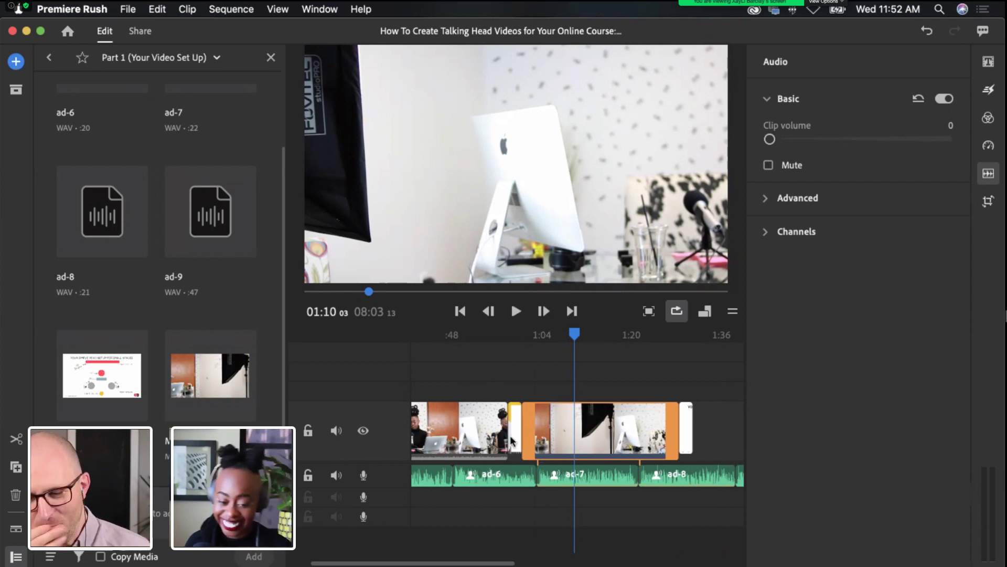
scroll(578, 430, left, 5)
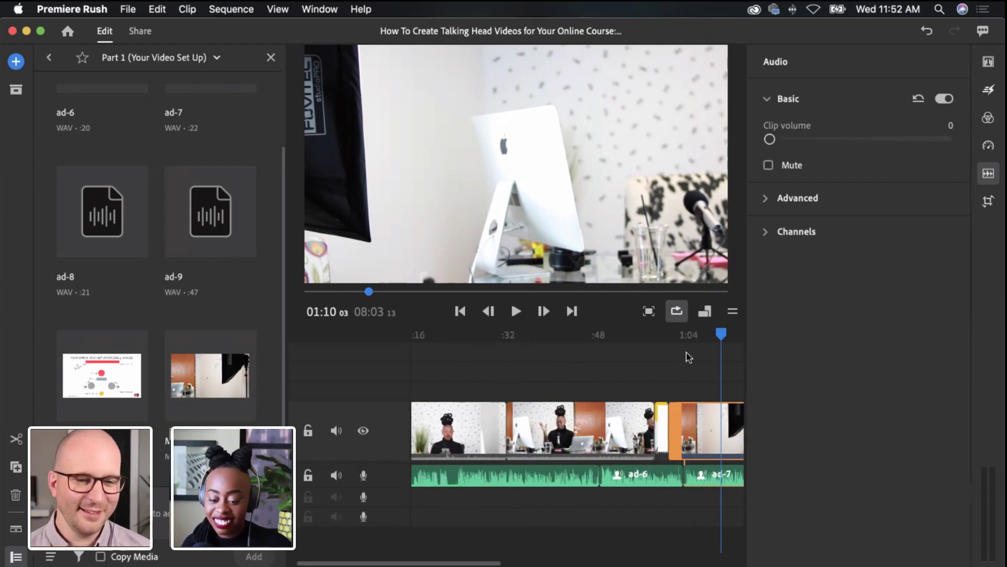
scroll(638, 426, right, 5)
scroll(518, 436, left, 5)
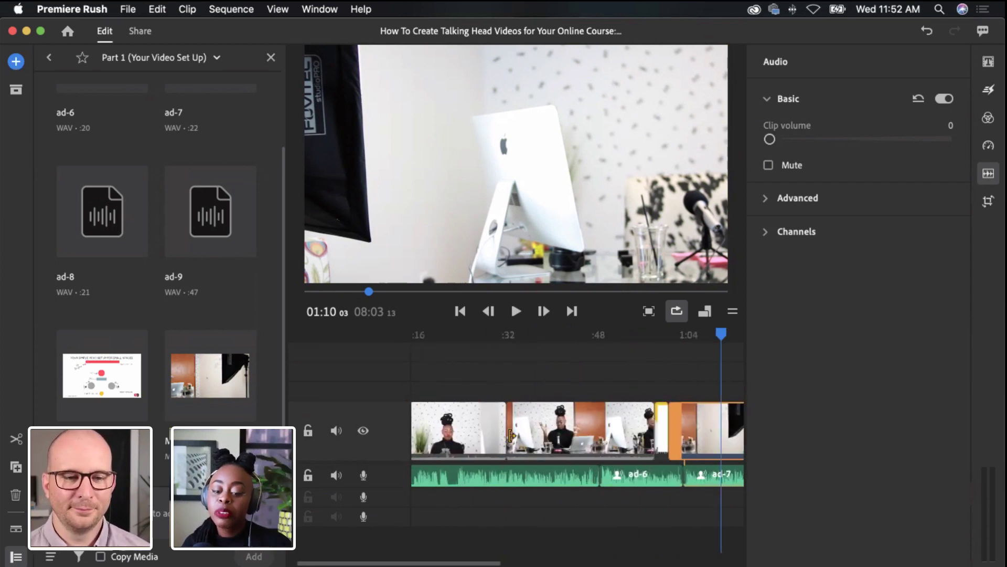
scroll(511, 436, right, 5)
click(438, 359)
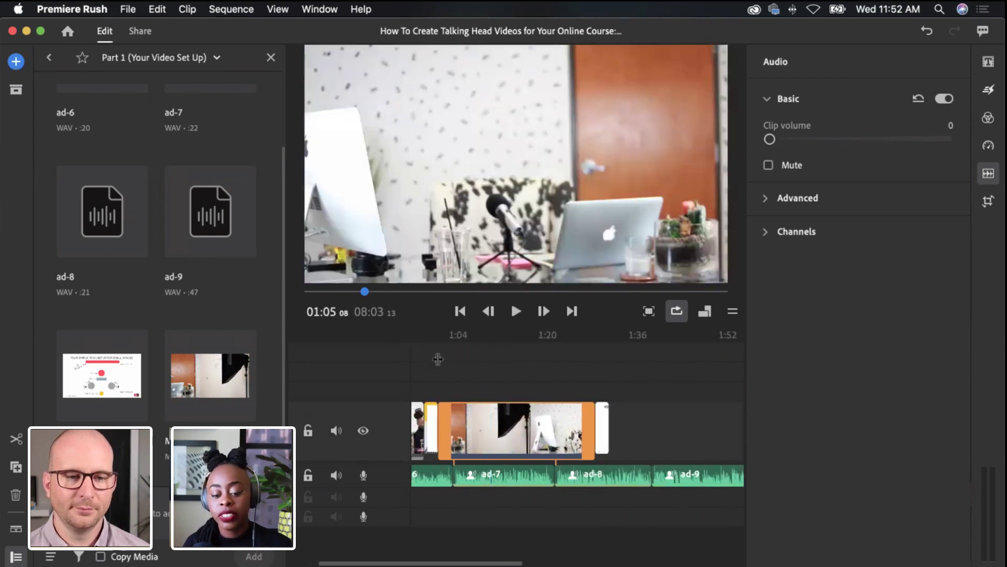
Play the desk footage with its volume at 0 under the narration, then select ad-7 and look over the voice-over track
click(516, 312)
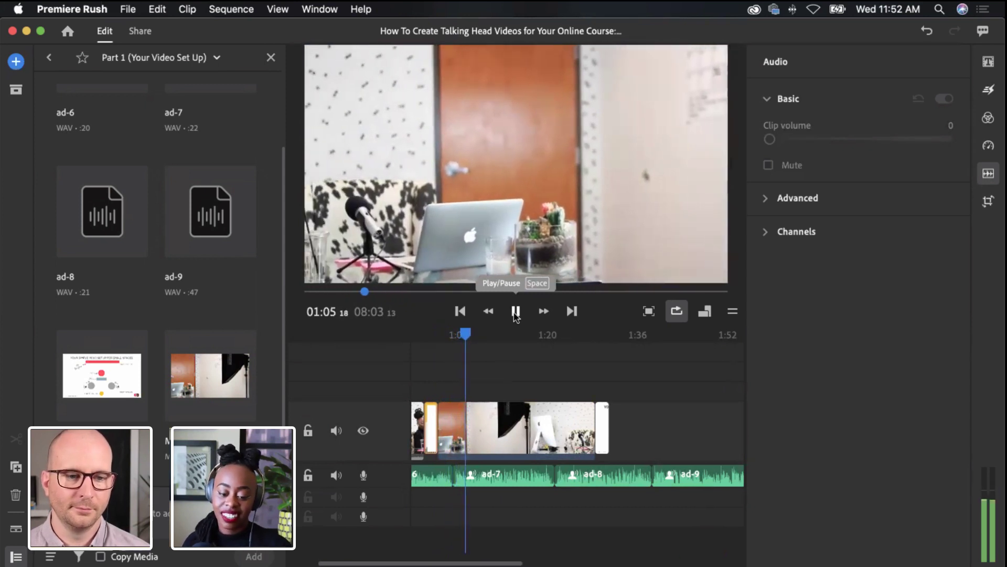
click(514, 313)
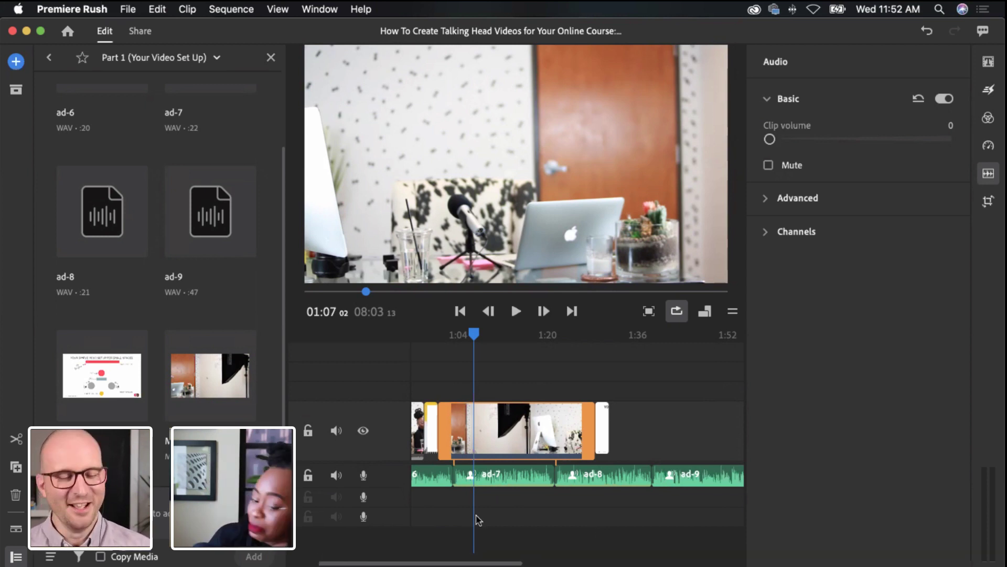
click(458, 476)
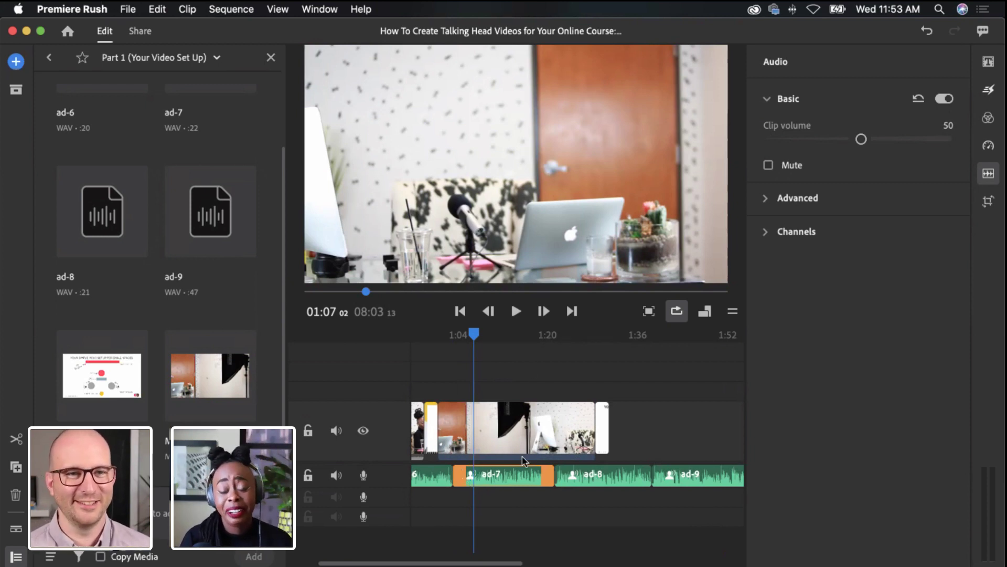
scroll(577, 461, right, 5)
scroll(577, 465, right, 3)
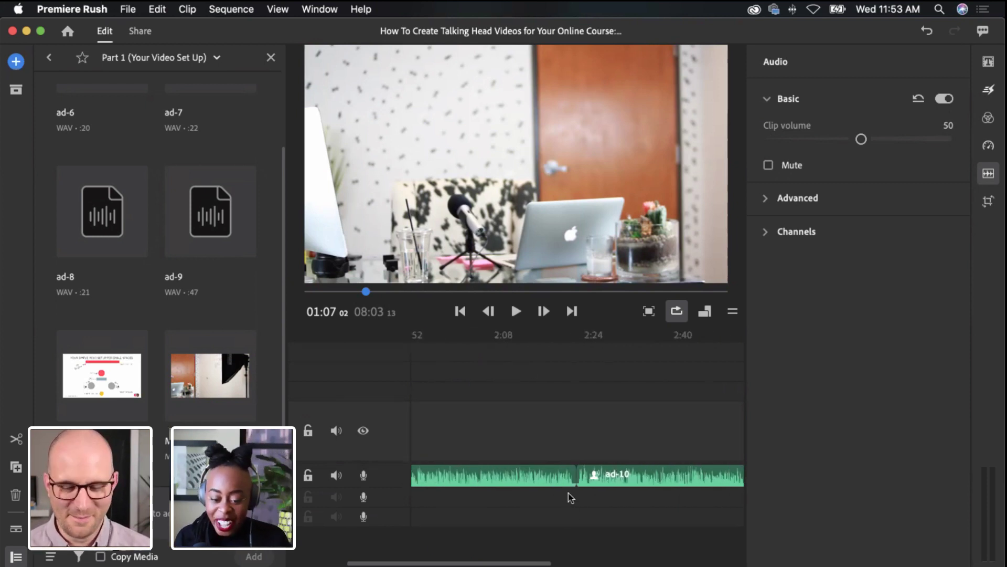
scroll(547, 470, left, 15)
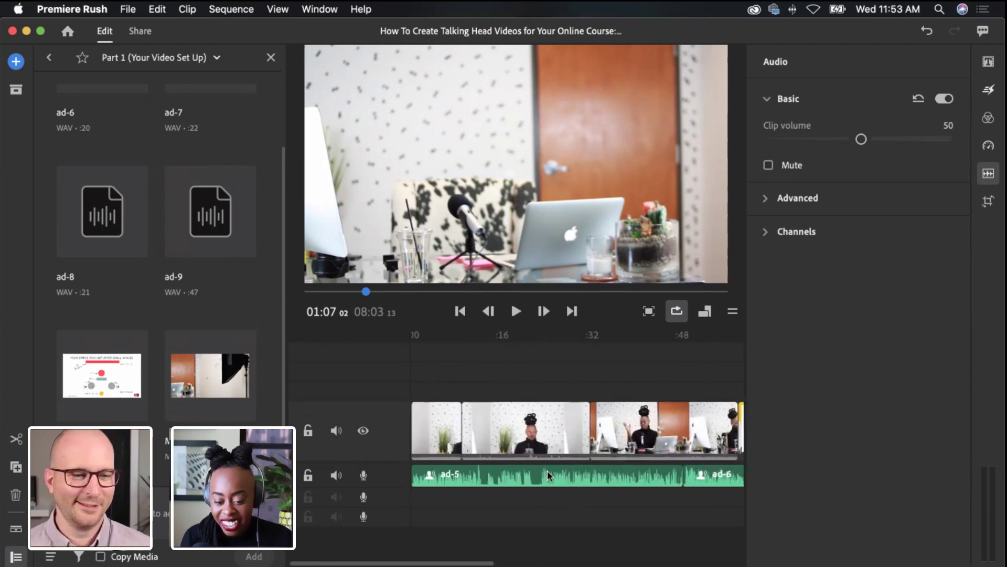
scroll(547, 470, right, 8)
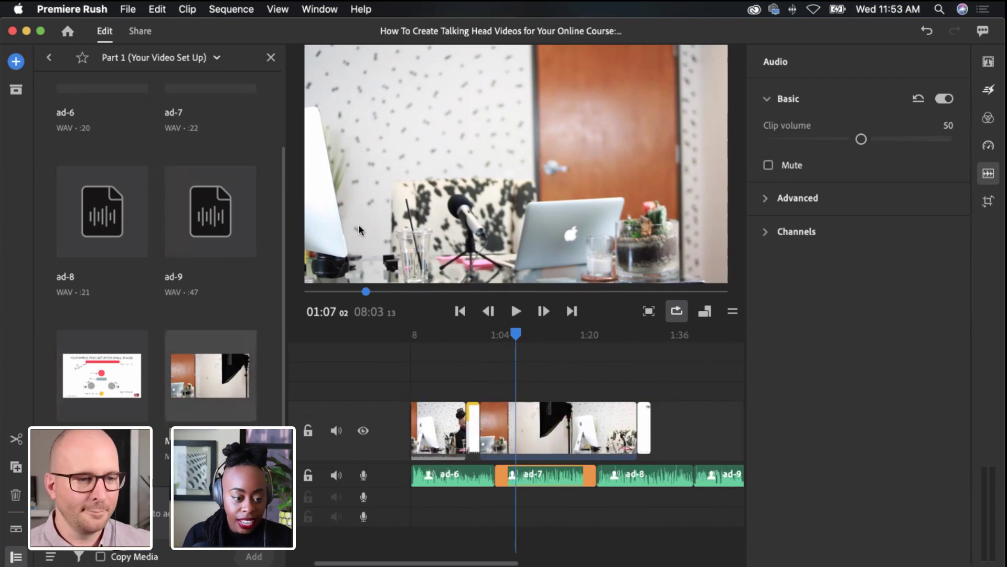
Open the Part 2 recording equipment folder inside Body and bring its video clips and title slide into view
click(111, 61)
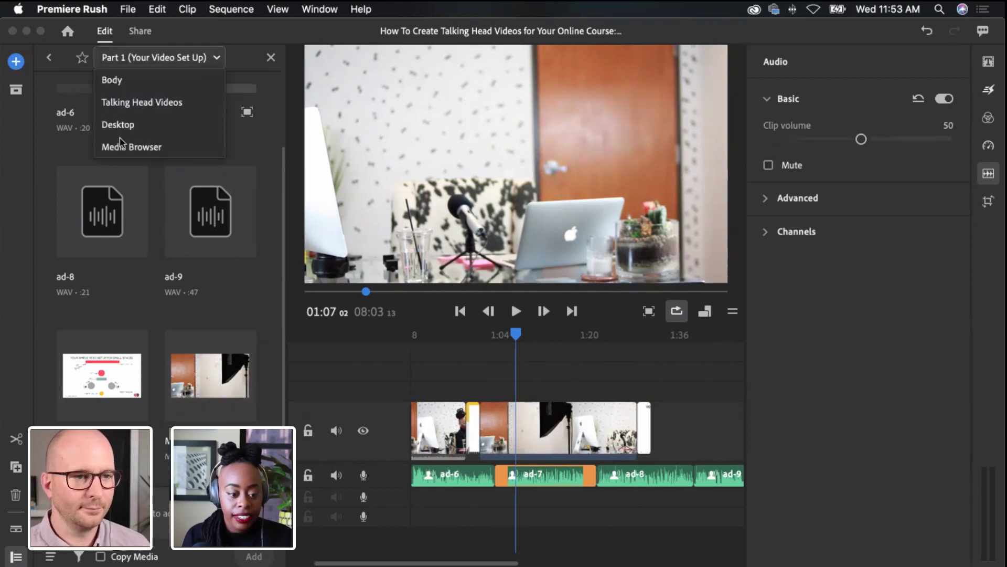
click(111, 84)
double_click(203, 155)
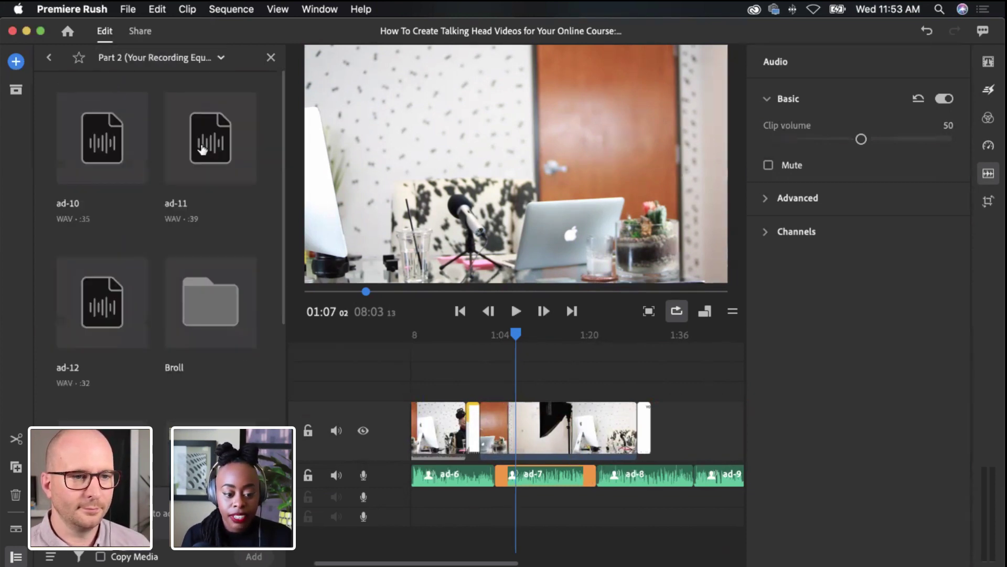
scroll(128, 411, down, 3)
scroll(128, 411, up, 3)
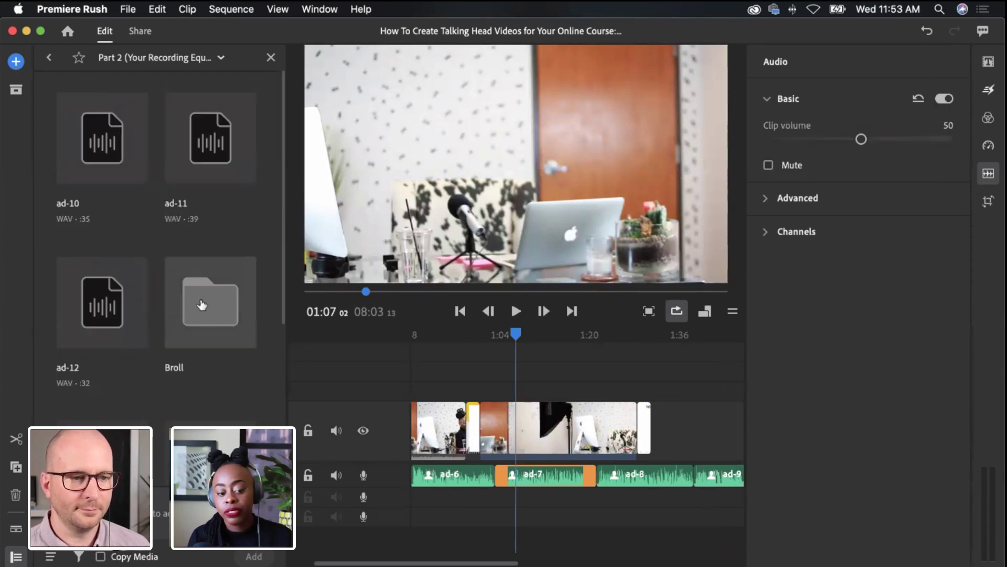
scroll(163, 276, down, 3)
scroll(545, 436, right, 3)
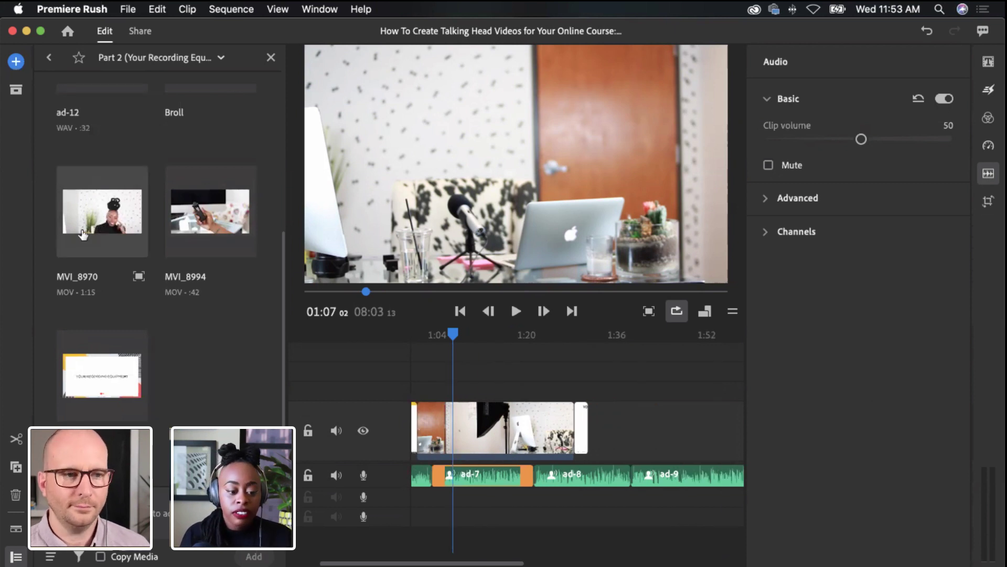
Trim about 2 seconds off the end of the talking-head clip just before the first white slide
scroll(557, 459, left, 5)
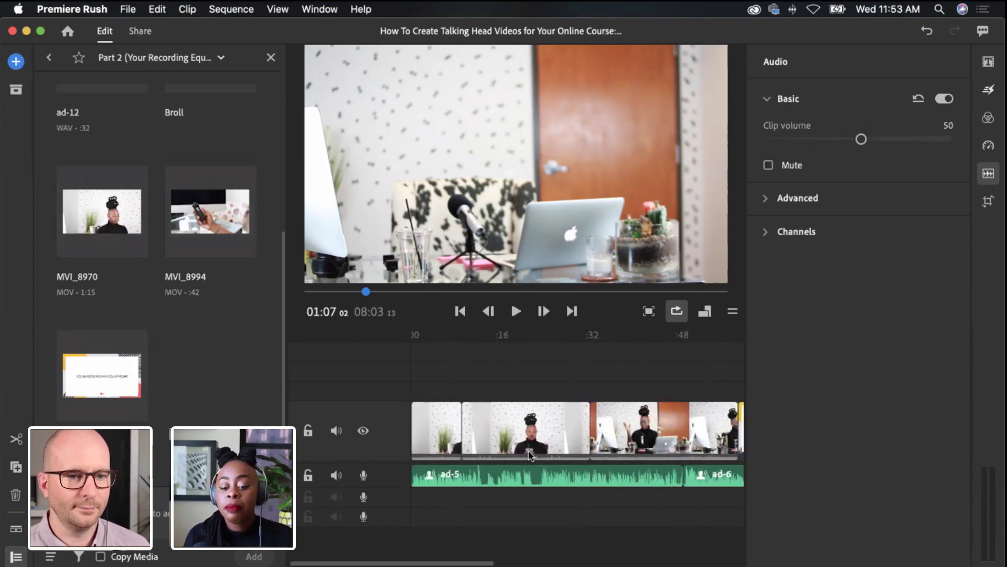
scroll(642, 430, right, 3)
scroll(636, 434, left, 3)
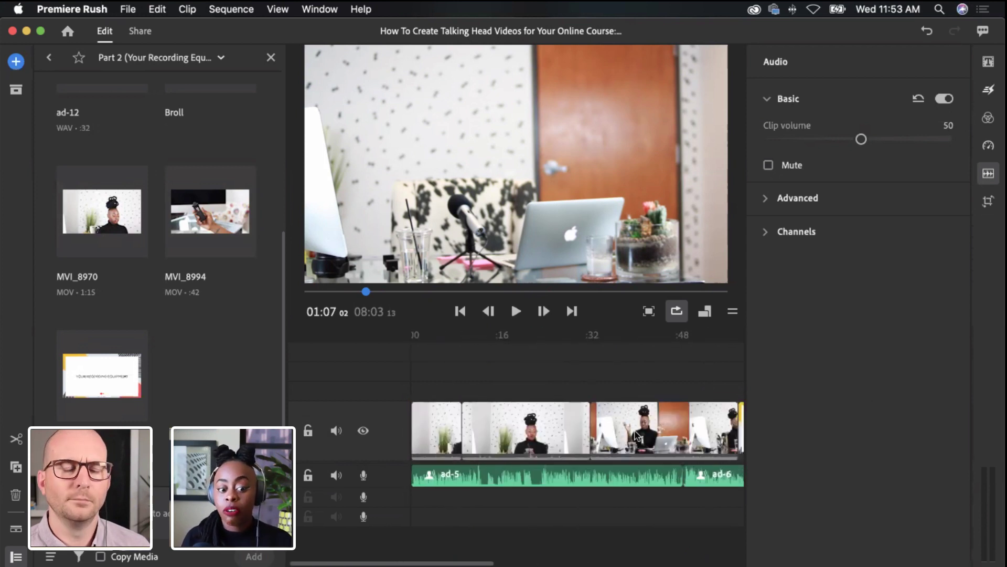
scroll(636, 434, right, 4)
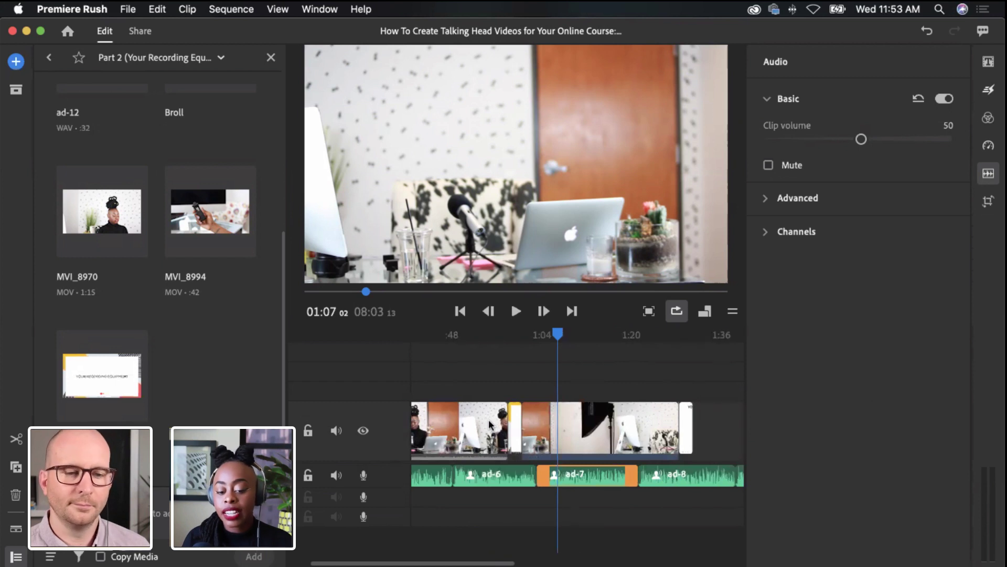
mouse_move(502, 416)
mouse_down()
mouse_move(479, 426)
mouse_move(546, 426)
mouse_move(491, 429)
mouse_up()
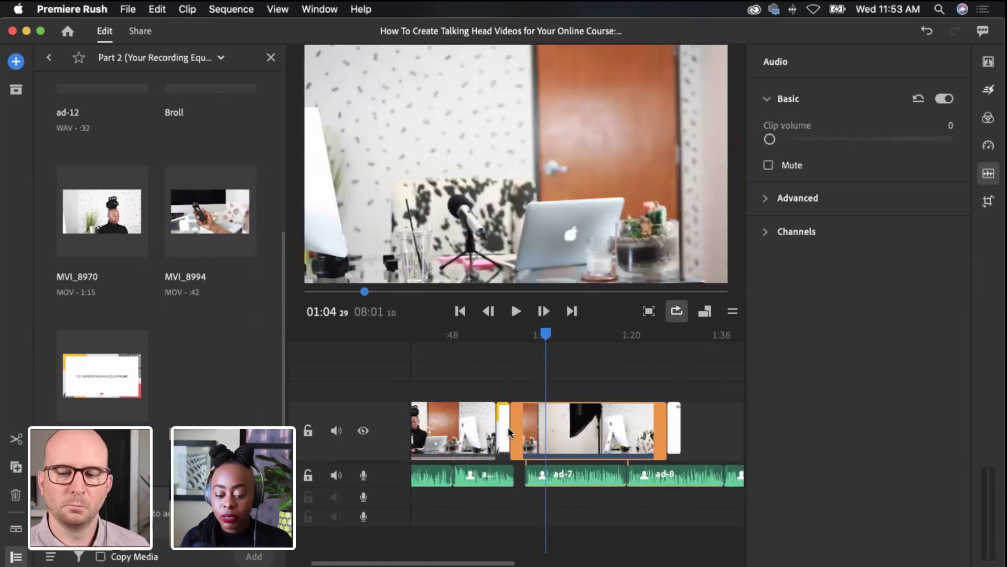
Add MVI_8970, MVI_8994 and the recording equipment title slide from the Part 2 folder to the timeline, in that order
scroll(505, 440, right, 1)
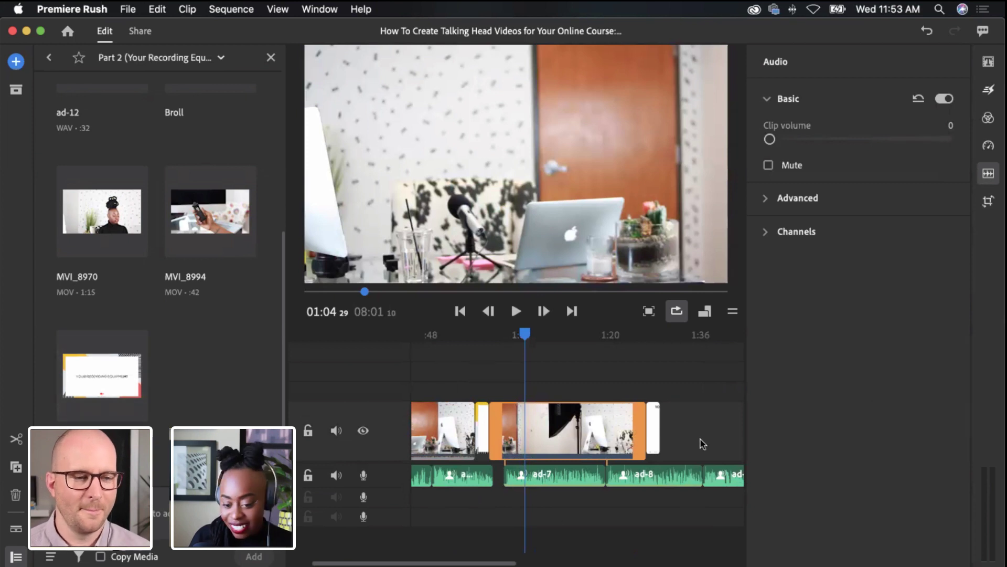
scroll(702, 445, right, 1)
scroll(701, 445, right, 1)
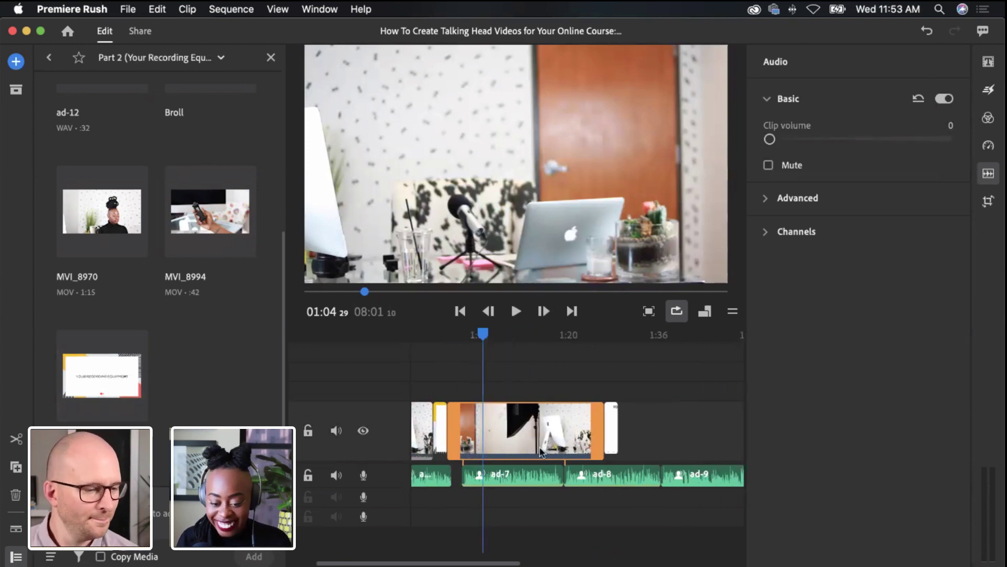
click(90, 227)
super+click(217, 226)
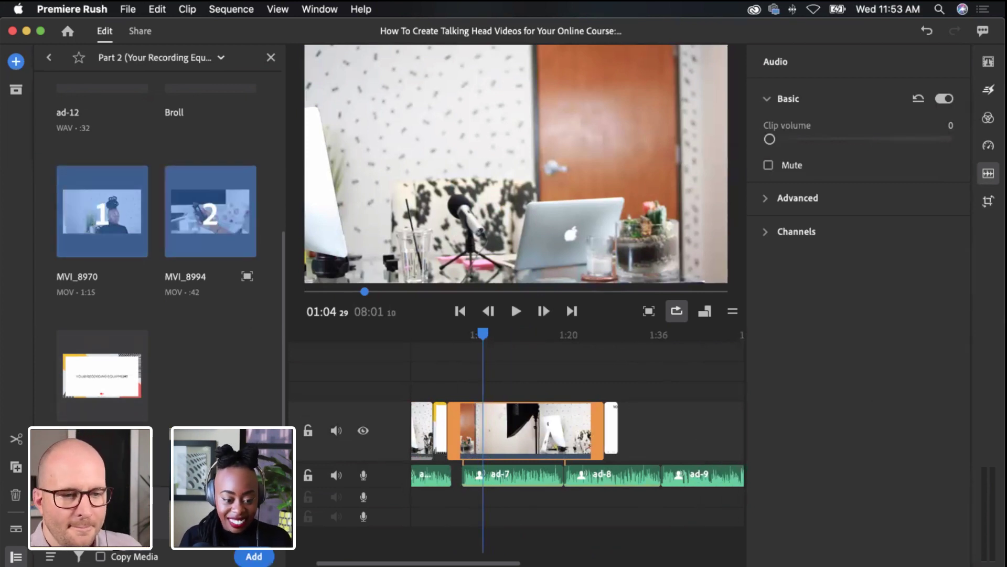
super+click(105, 375)
click(254, 556)
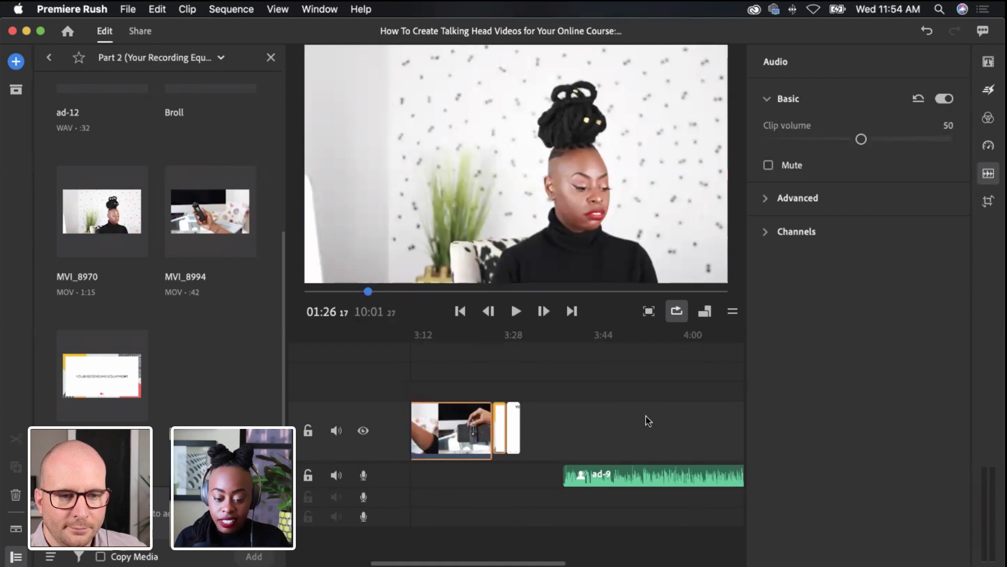
Move the room set-up diagram slide from behind the added Part 2 clips to directly after the desk footage
scroll(639, 425, left, 3)
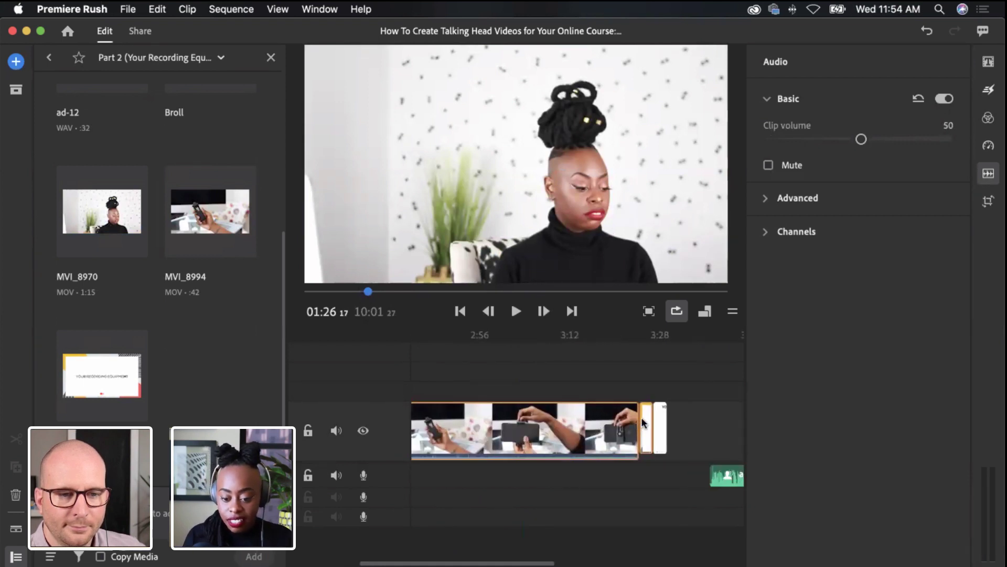
drag(644, 423, 584, 432)
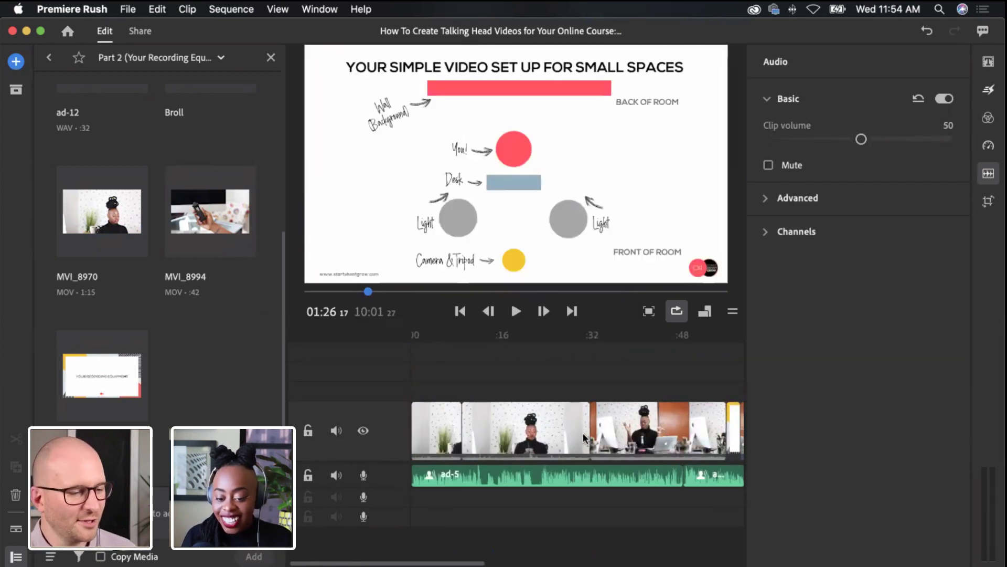
Set the clip volume of the newly added Part 2 footage to 0
scroll(584, 434, right, 10)
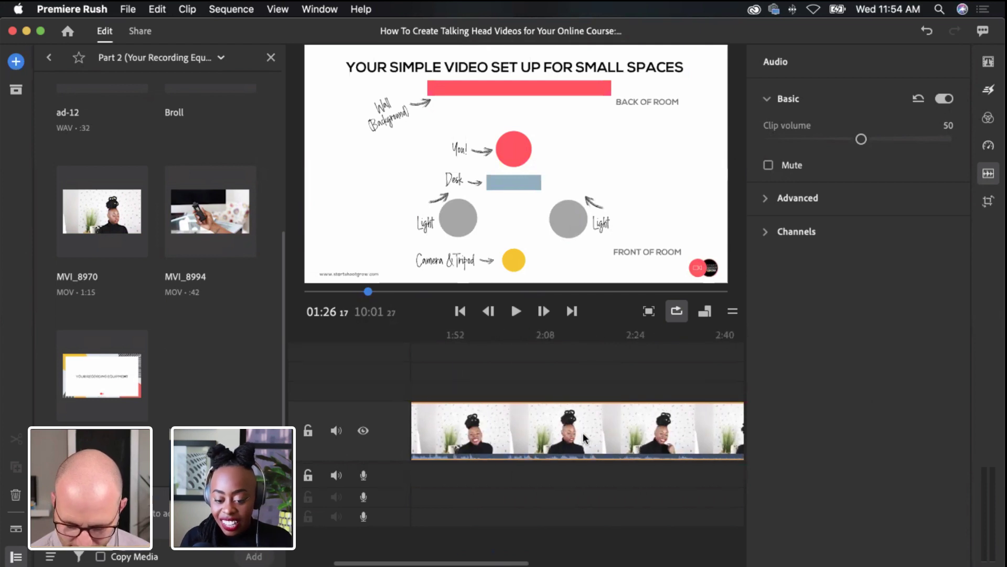
click(569, 430)
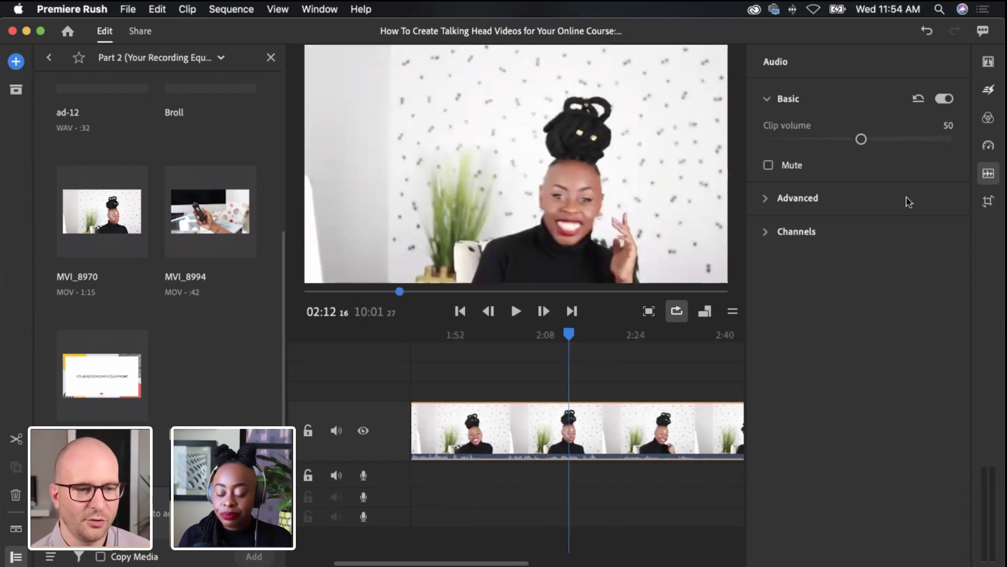
drag(860, 140, 753, 147)
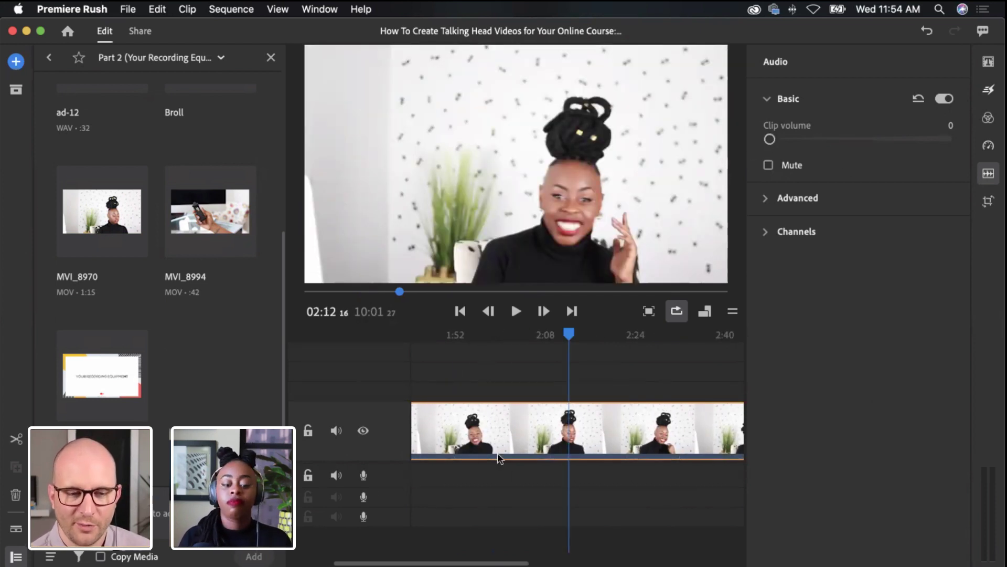
Examine how the footage and voice-over clips line up from the start of the timeline through the added Part 2 clips
scroll(535, 478, left, 12)
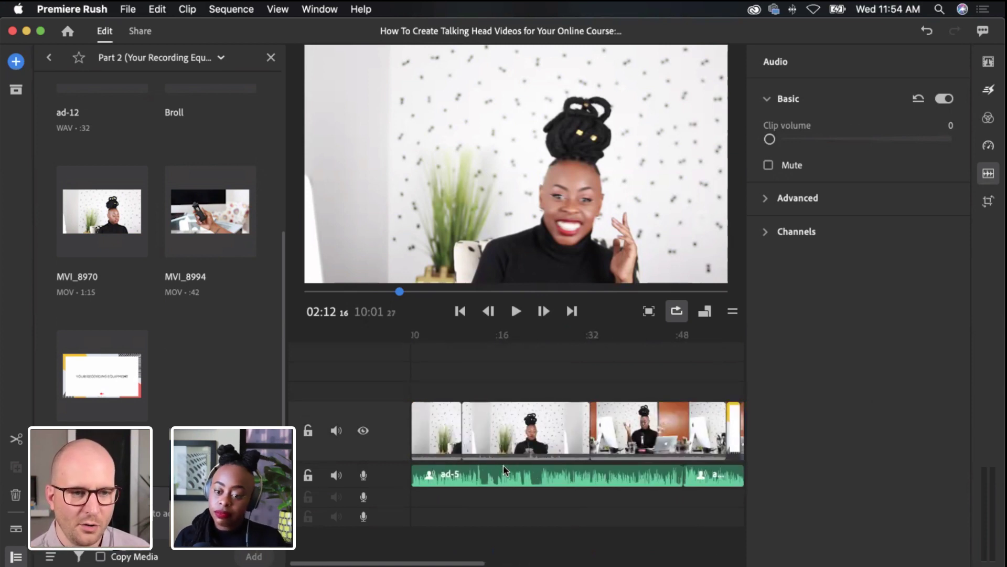
scroll(502, 465, right, 8)
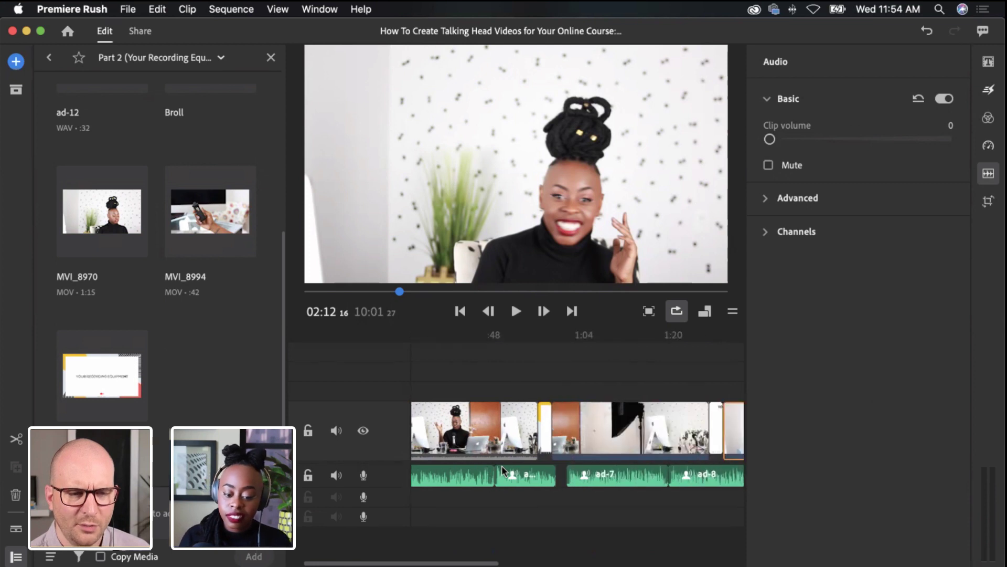
scroll(502, 464, left, 8)
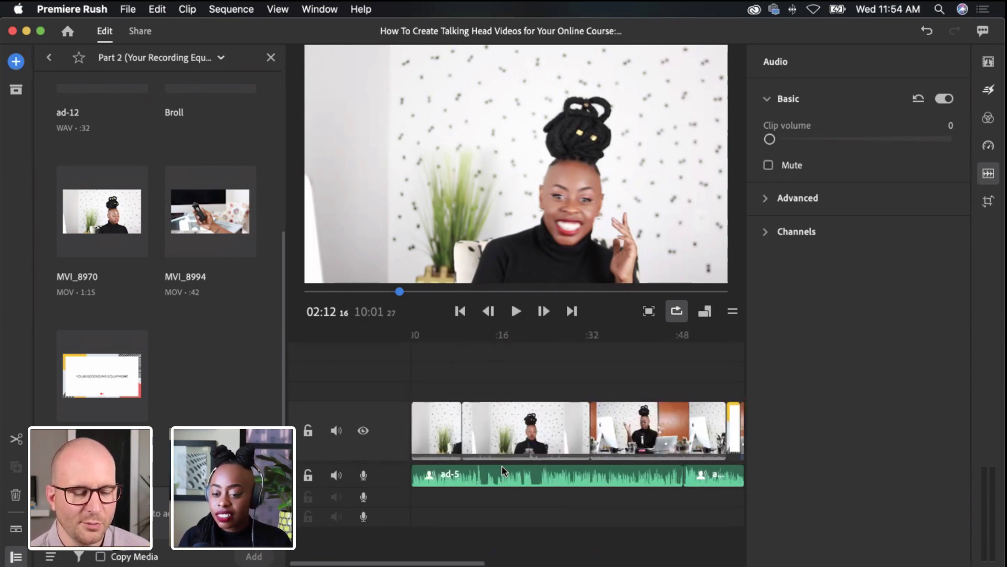
scroll(560, 465, right, 10)
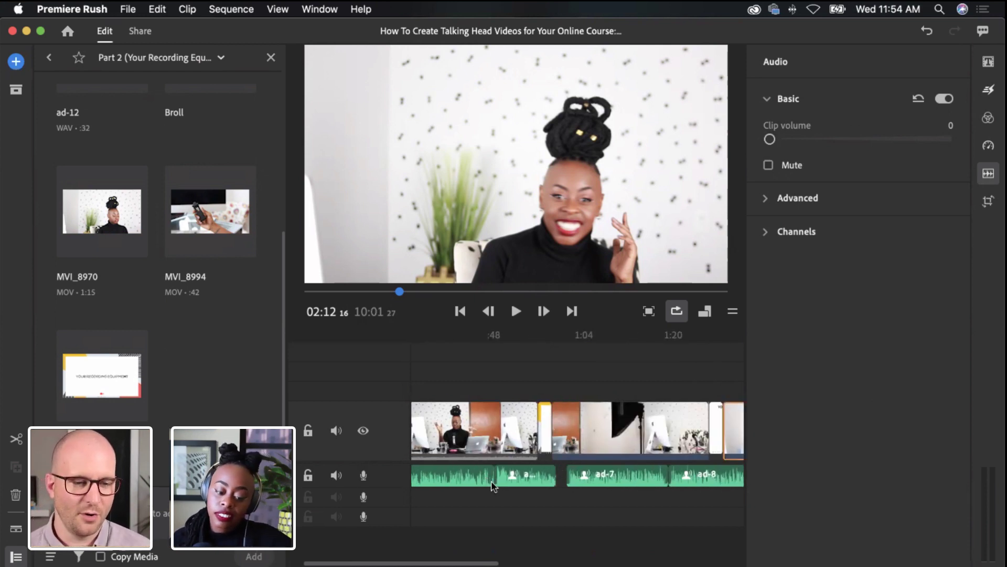
scroll(491, 480, left, 8)
scroll(492, 484, left, 1)
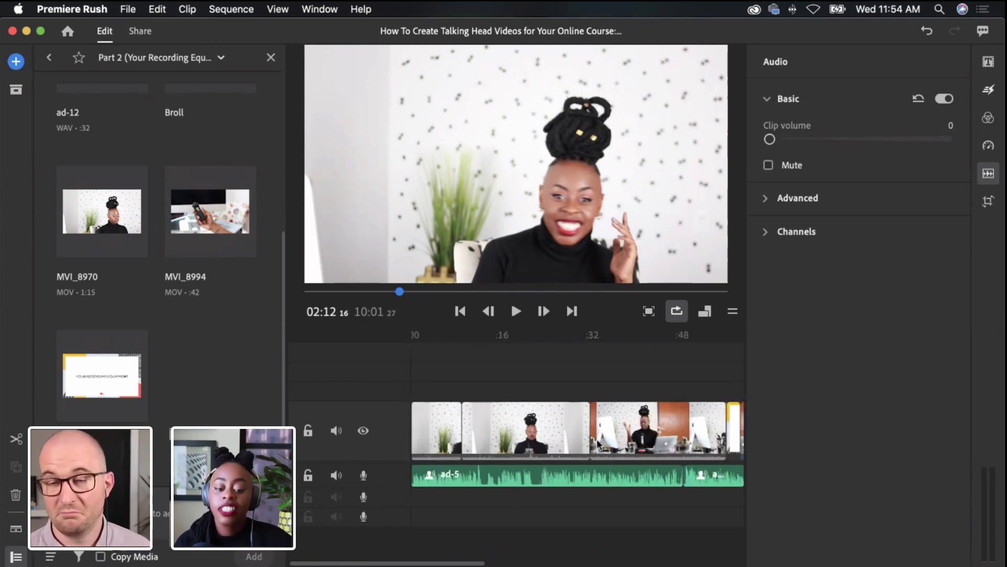
scroll(551, 449, right, 1)
scroll(549, 446, right, 15)
scroll(551, 448, right, 14)
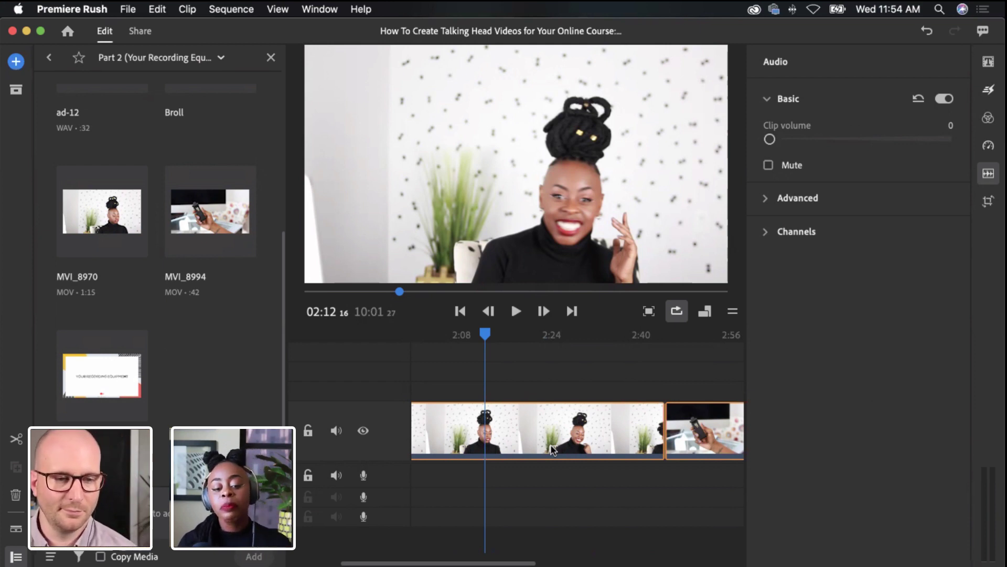
scroll(628, 443, right, 5)
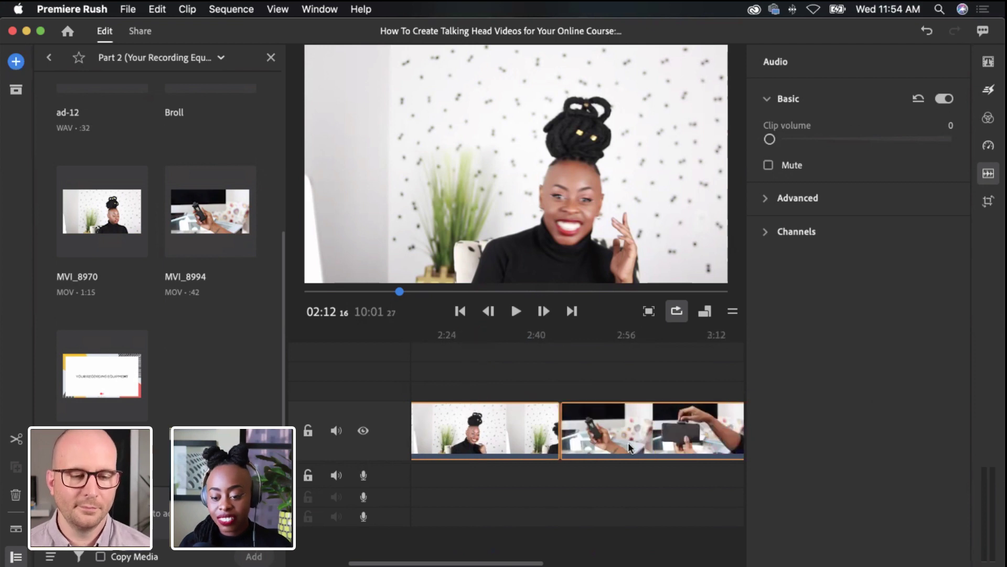
scroll(628, 445, right, 5)
scroll(628, 446, left, 8)
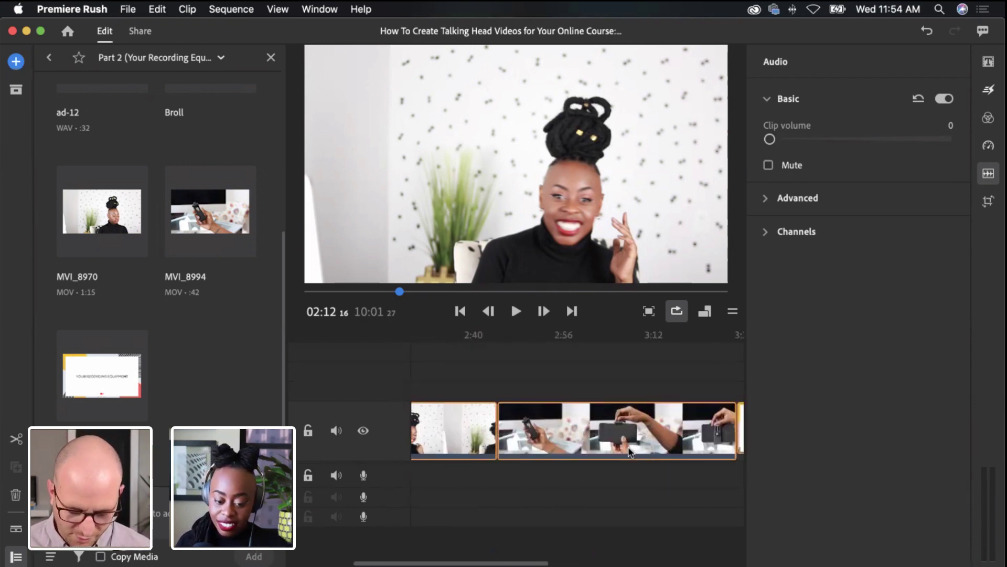
Move the ad-9 voice-over clip earlier so that it starts at about 2:55, under the MVI_8994 footage
click(552, 393)
scroll(601, 430, right, 10)
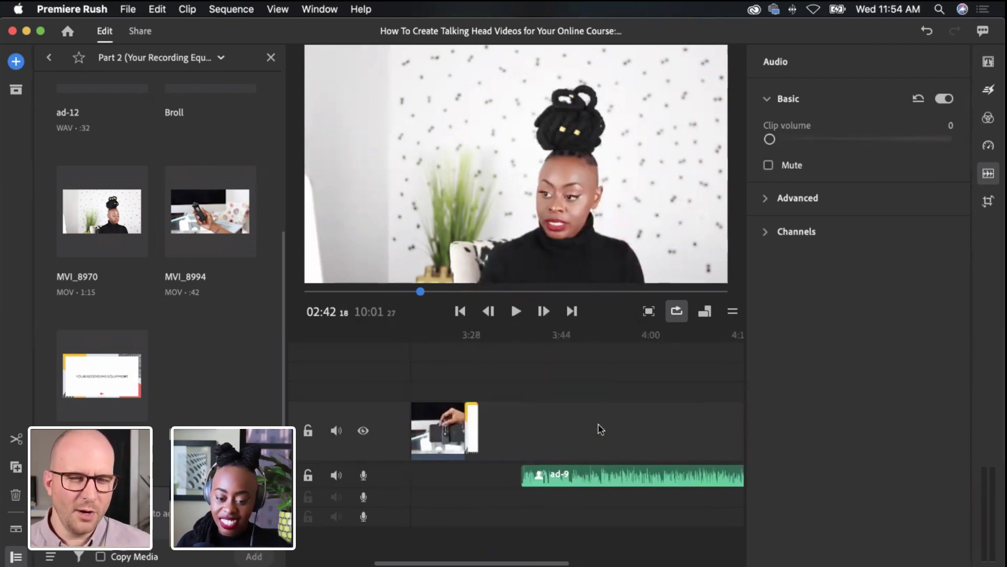
scroll(581, 468, left, 10)
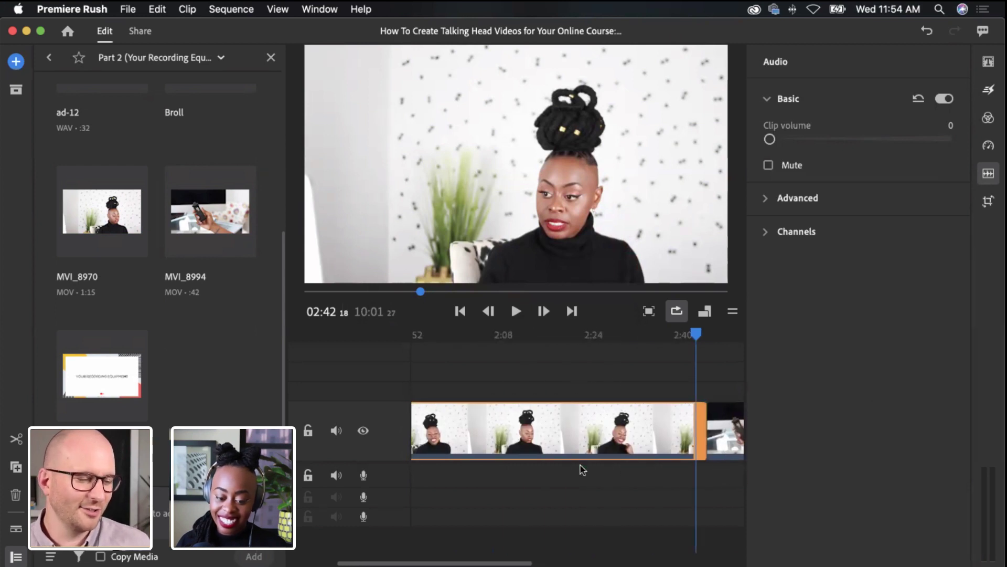
scroll(582, 469, left, 4)
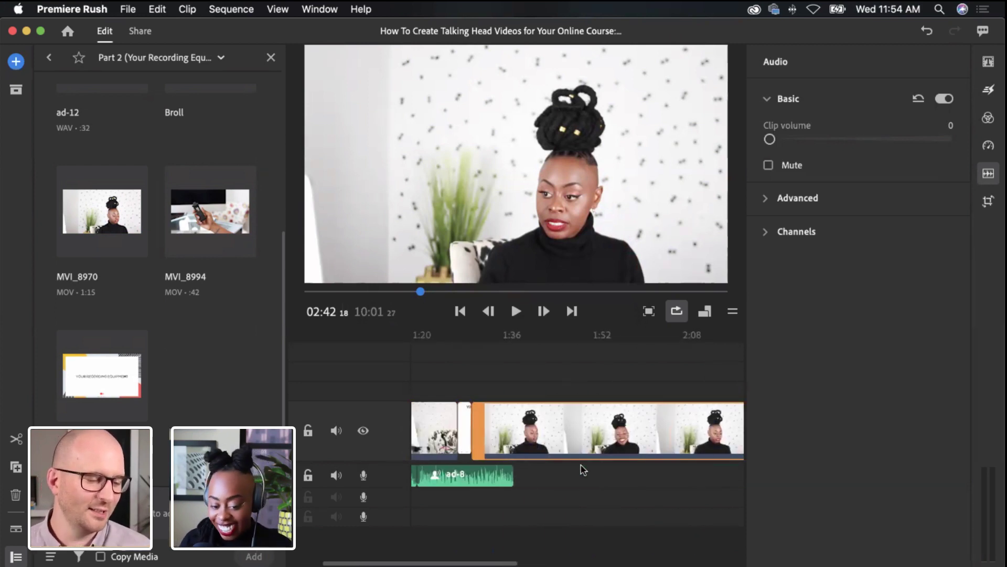
scroll(581, 469, right, 6)
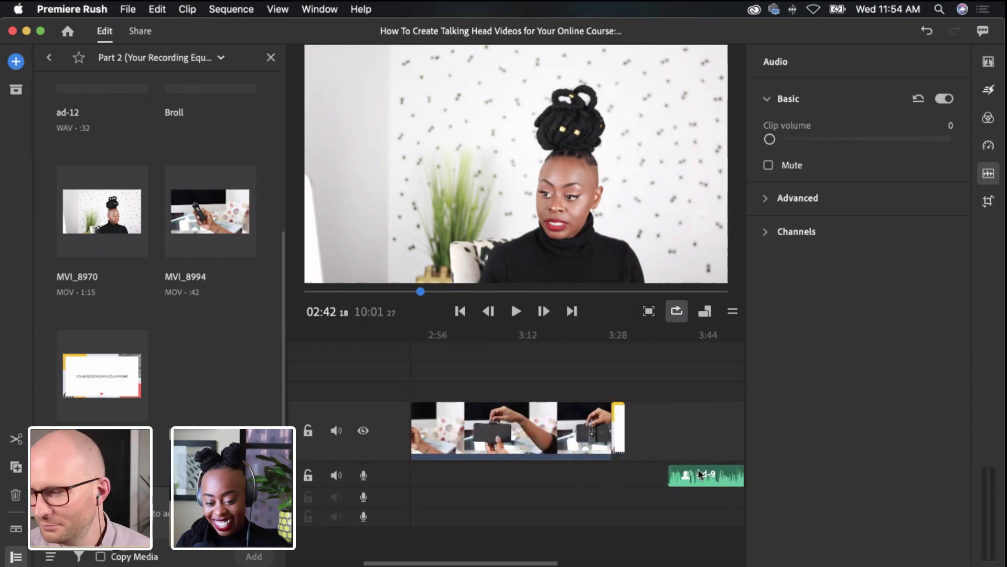
drag(692, 473, 457, 472)
scroll(465, 465, left, 5)
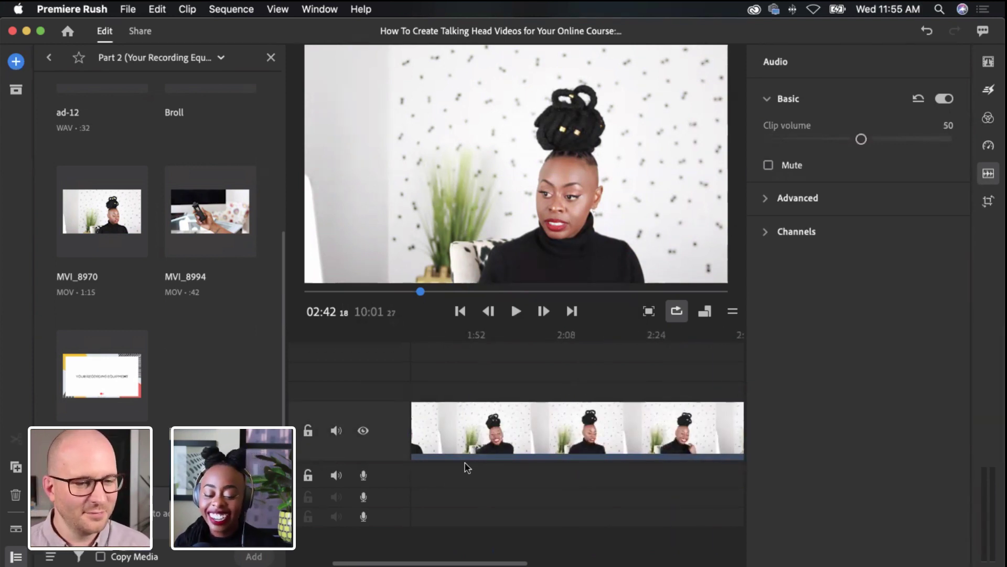
scroll(464, 463, left, 4)
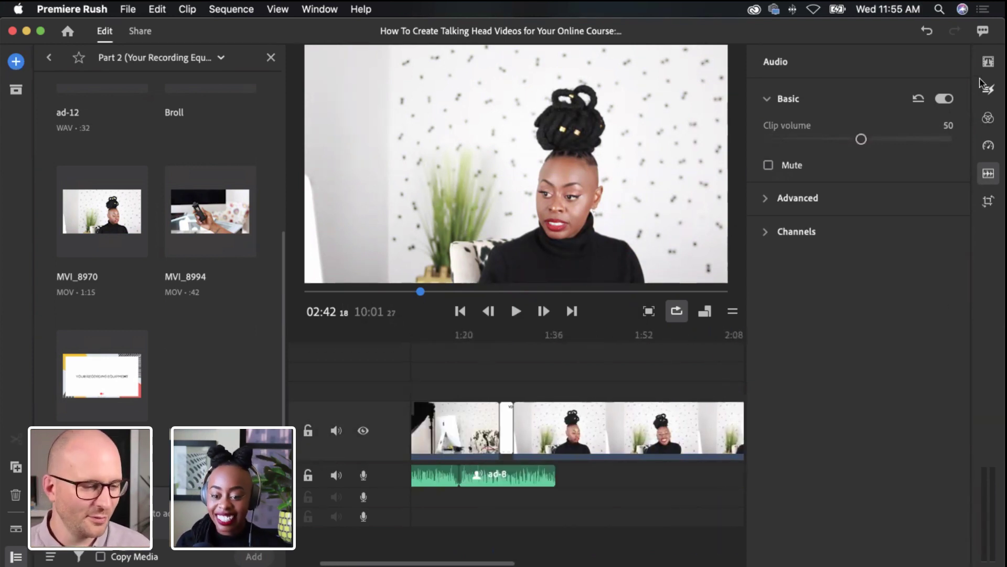
Close the audio settings and move ad-9 further back to start at about 2:04, under the MVI_8970 footage
click(989, 174)
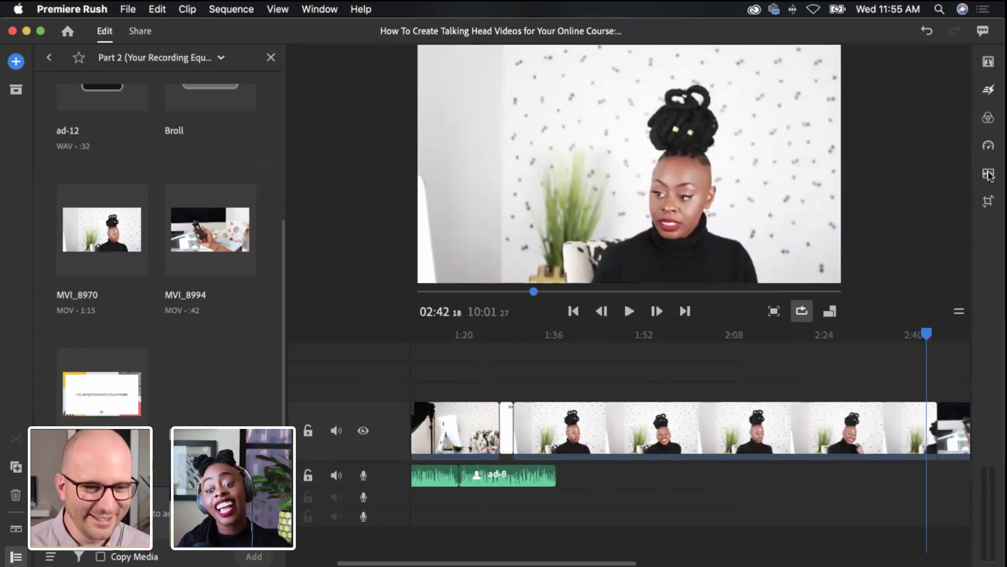
scroll(690, 469, right, 5)
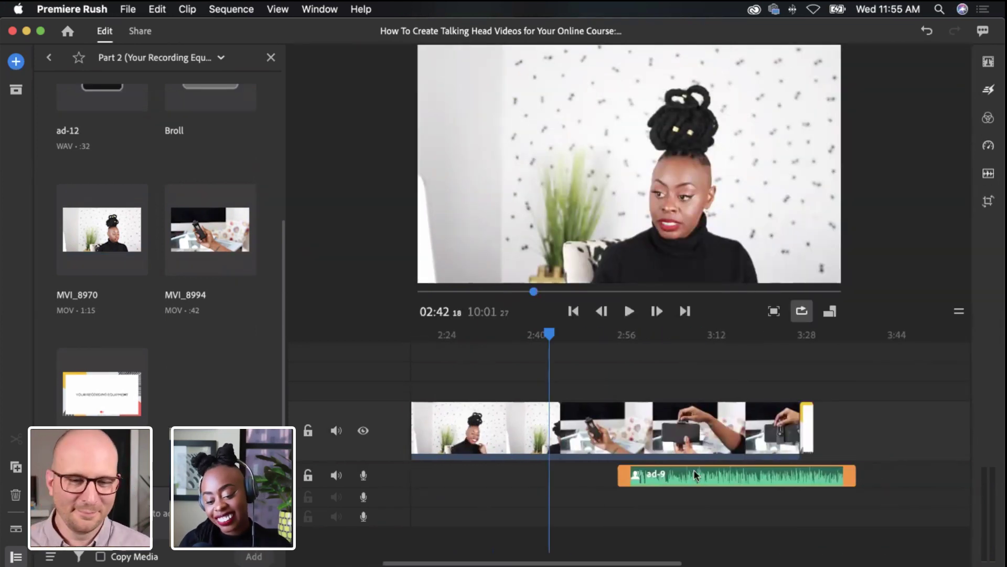
drag(713, 479, 523, 479)
click(712, 428)
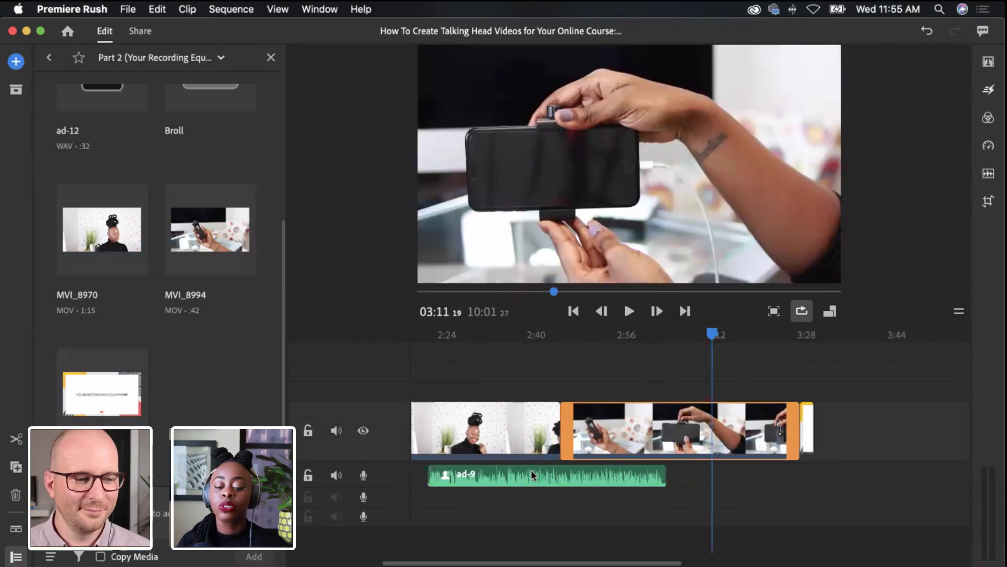
scroll(532, 471, left, 3)
drag(653, 475, 562, 475)
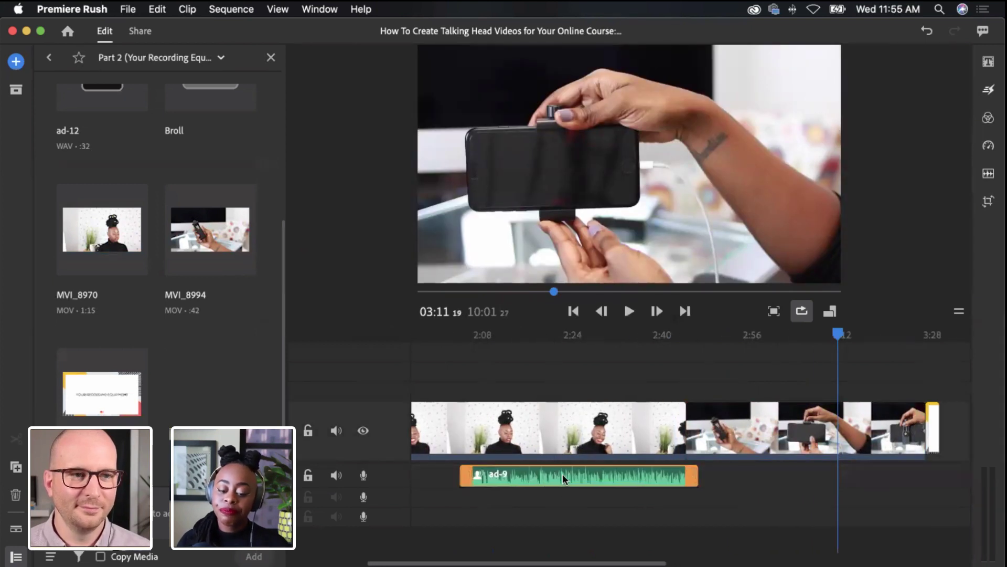
Close the gap between ad-6 and ad-7, and bring ad-10 and ad-11 earlier to about 3:23 and 4:04
scroll(563, 475, left, 10)
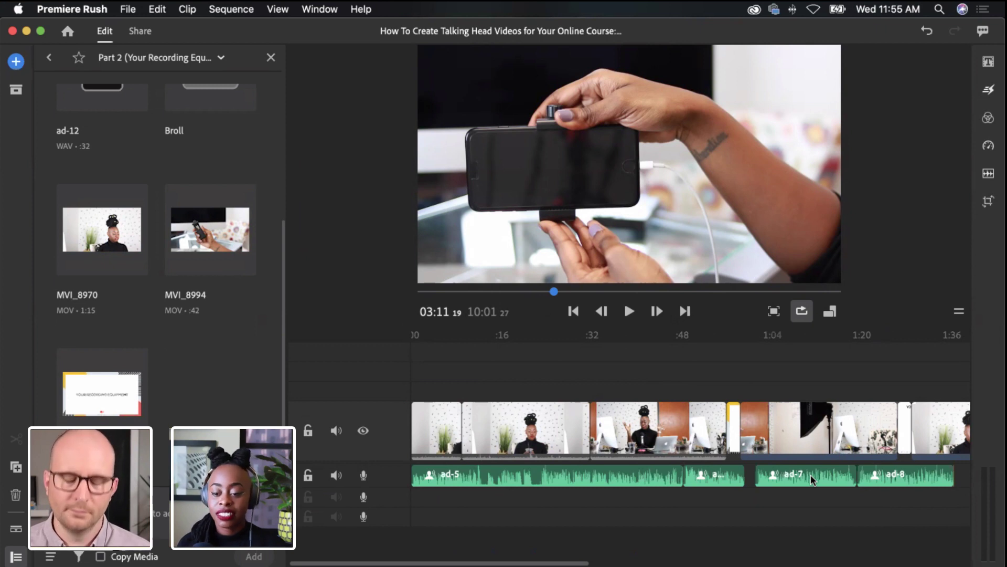
drag(810, 474, 569, 474)
scroll(885, 475, right, 10)
scroll(719, 473, right, 3)
drag(786, 476, 527, 476)
Place ad-9 directly after the end of ad-8, and ad-10 directly after the end of ad-9
scroll(530, 476, left, 5)
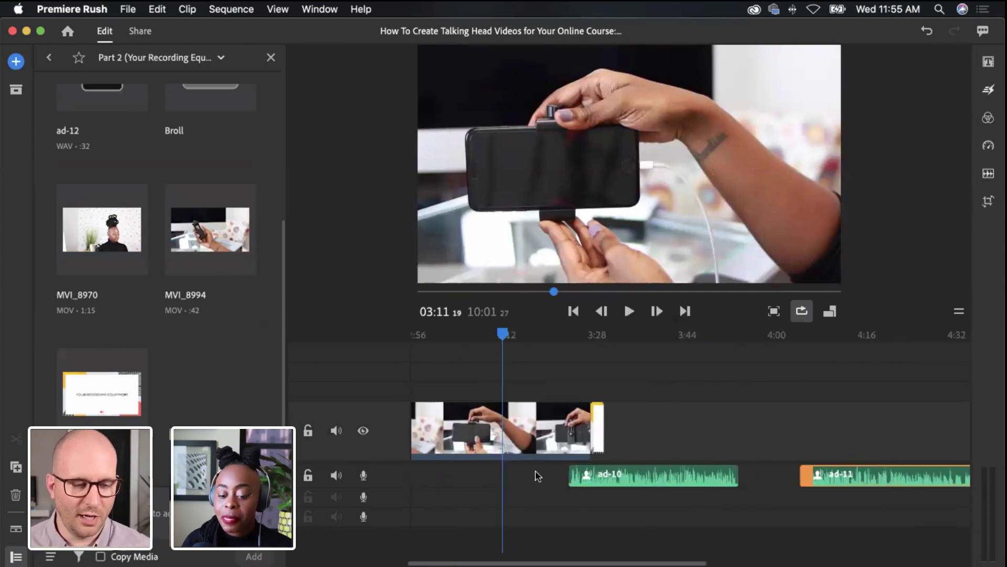
scroll(535, 476, left, 5)
scroll(632, 477, left, 6)
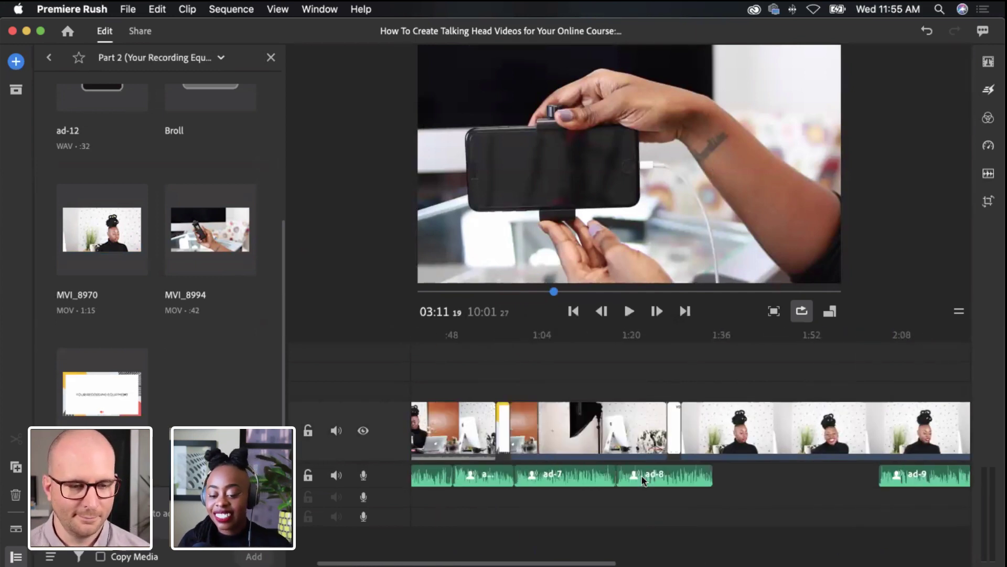
drag(916, 474, 529, 475)
scroll(756, 475, right, 8)
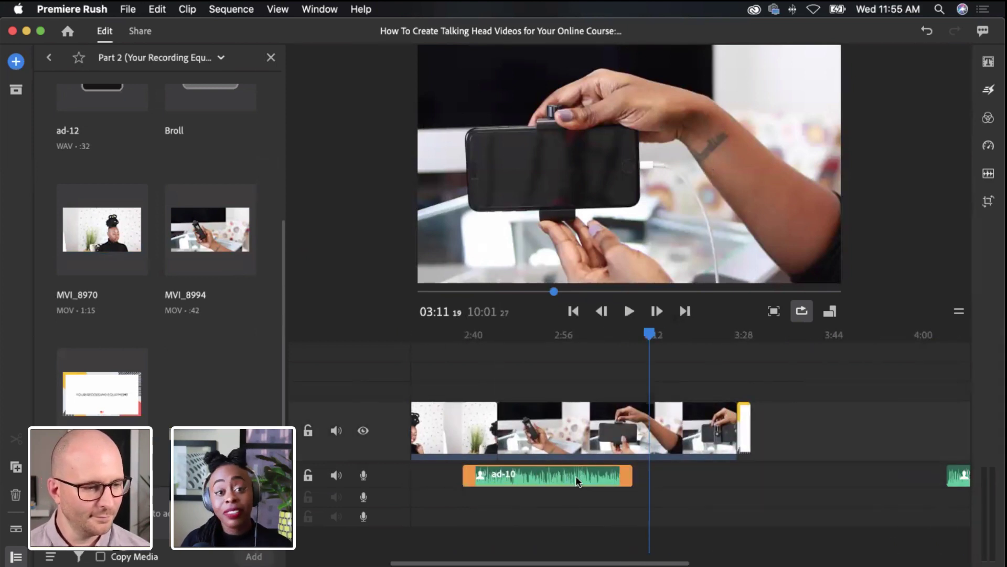
scroll(575, 475, left, 6)
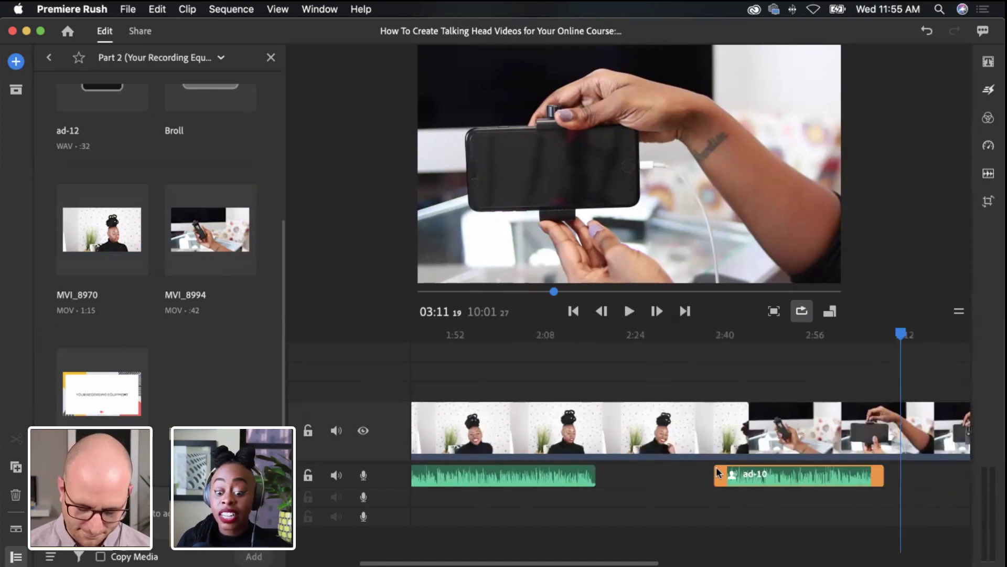
drag(768, 477, 656, 475)
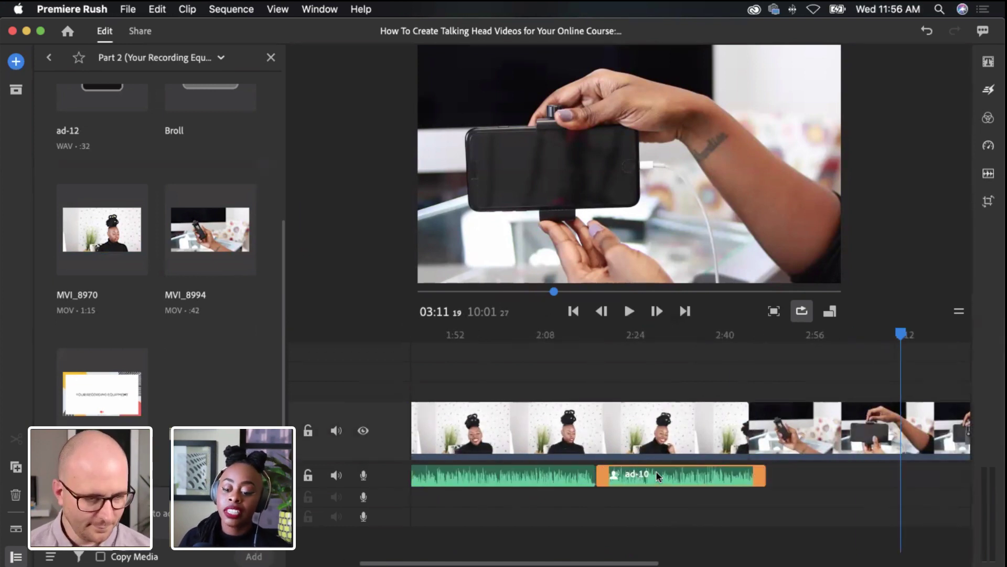
Move ad-11 back under the MVI_8994 footage so that it starts directly after ad-10
scroll(659, 475, right, 8)
drag(849, 475, 504, 476)
scroll(609, 474, left, 1)
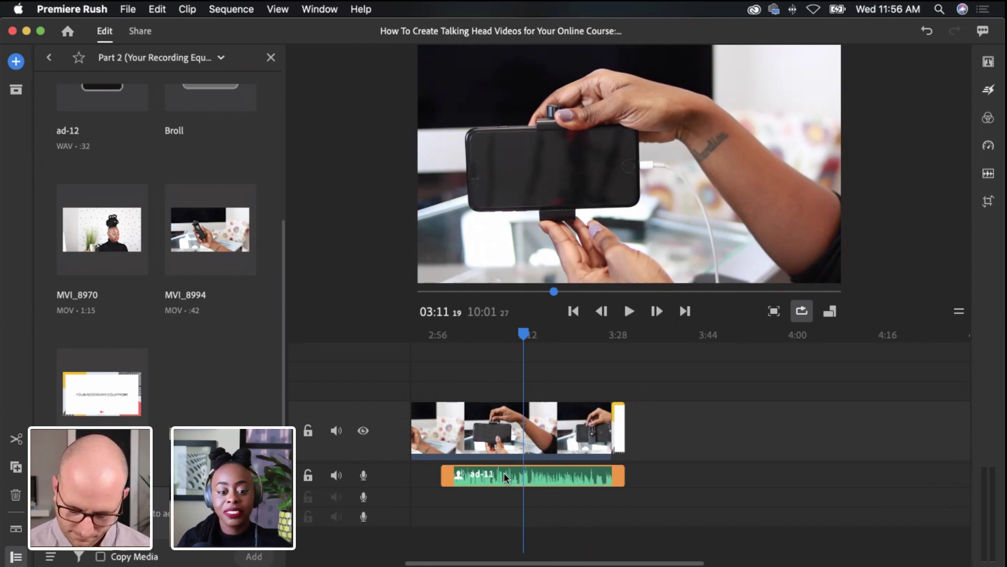
scroll(523, 464, left, 10)
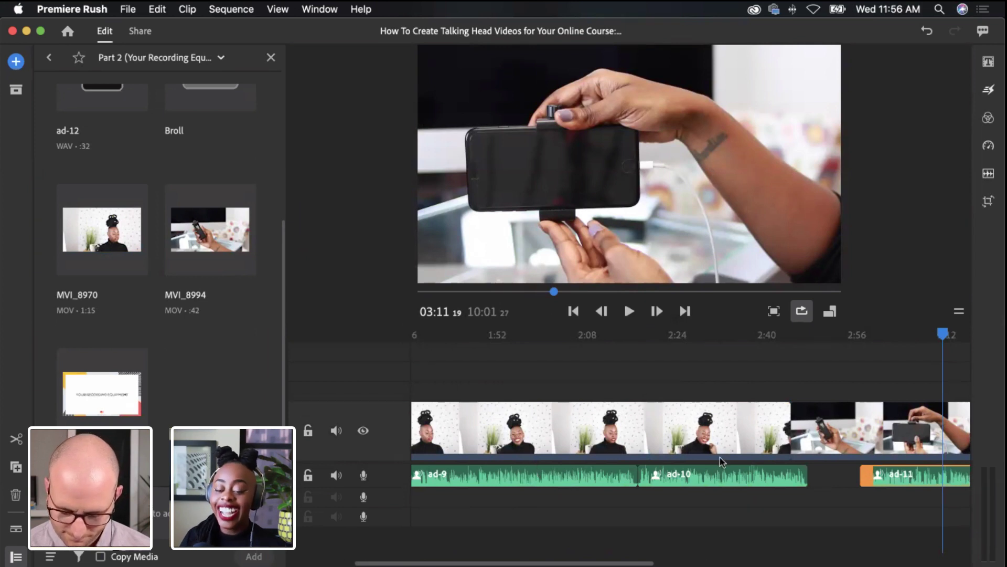
scroll(713, 469, right, 4)
mouse_move(713, 470)
mouse_down()
mouse_move(731, 469)
mouse_move(713, 471)
mouse_up()
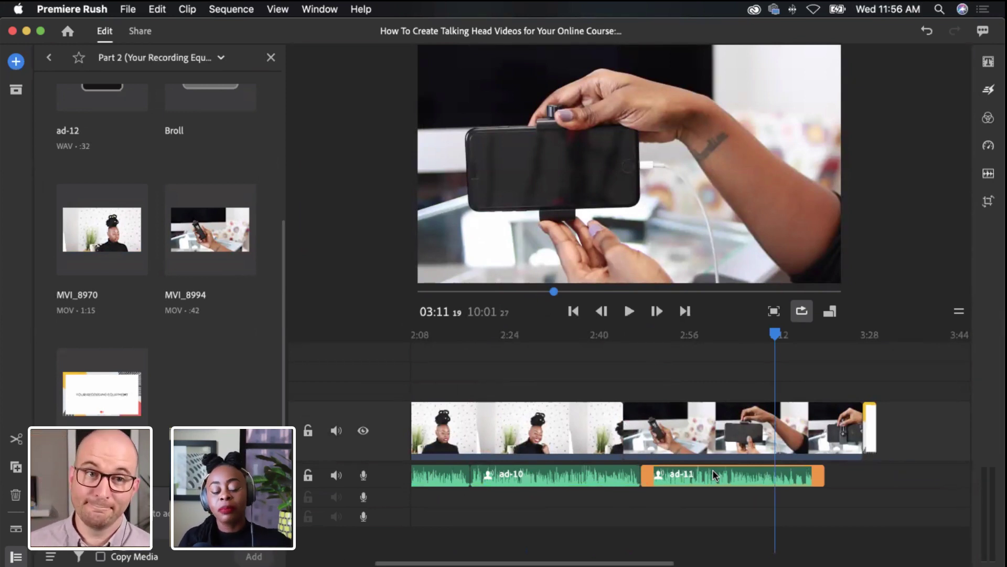
Examine the voice-over clips along the timeline for remaining gaps and compare them with the end of the footage
scroll(713, 469, left, 3)
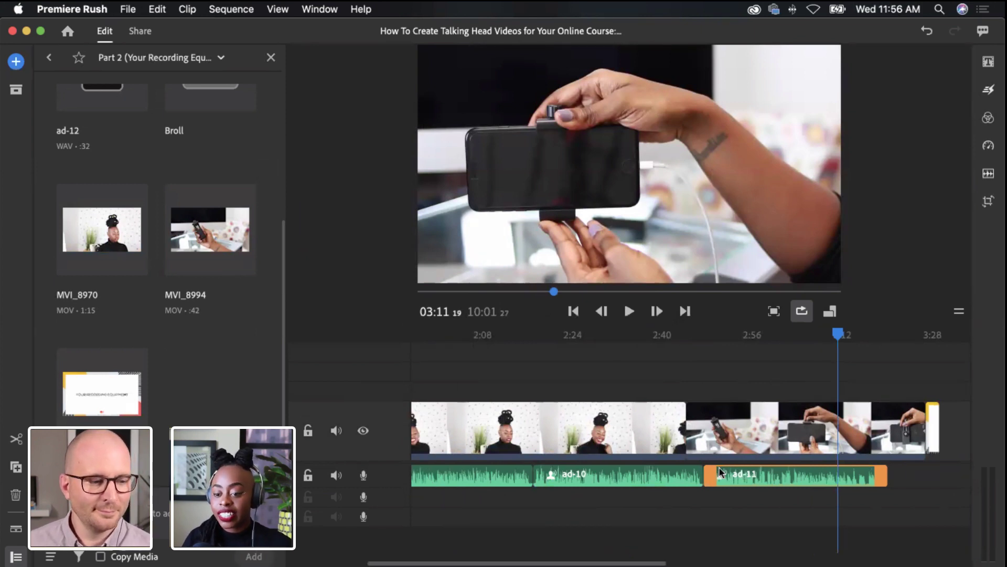
scroll(719, 467, left, 15)
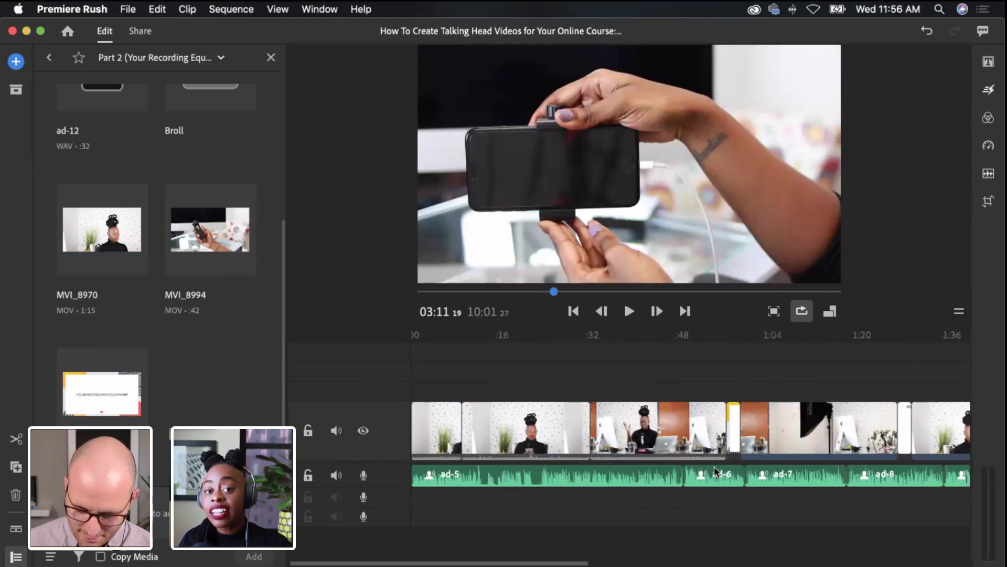
scroll(33, 158, up, 5)
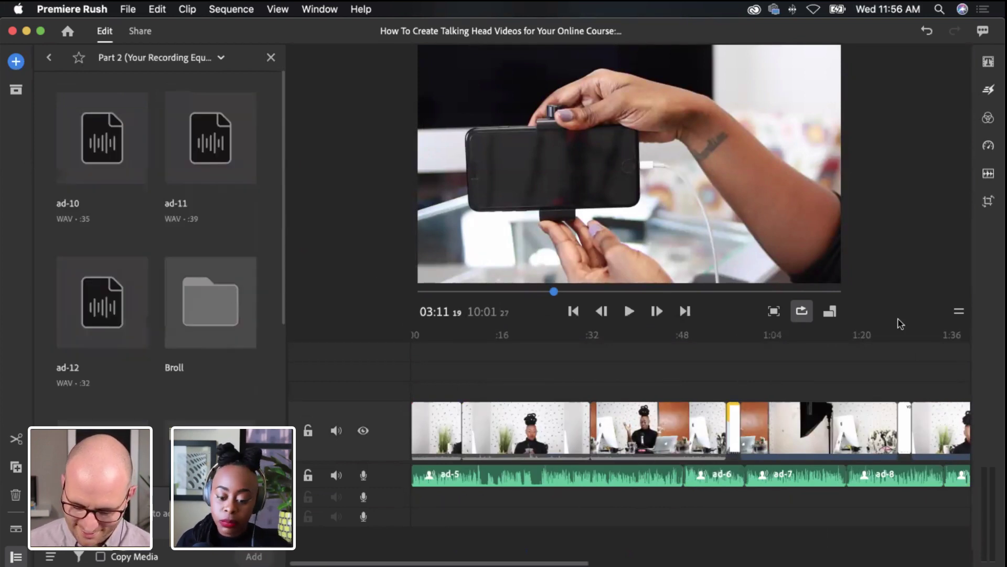
scroll(842, 420, right, 20)
scroll(746, 417, left, 15)
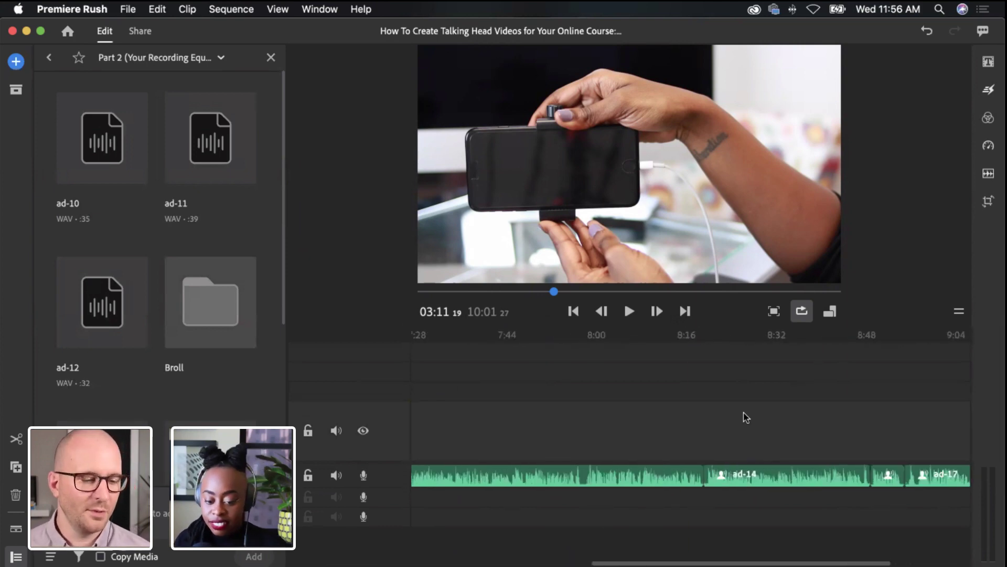
scroll(747, 419, left, 7)
scroll(747, 419, right, 3)
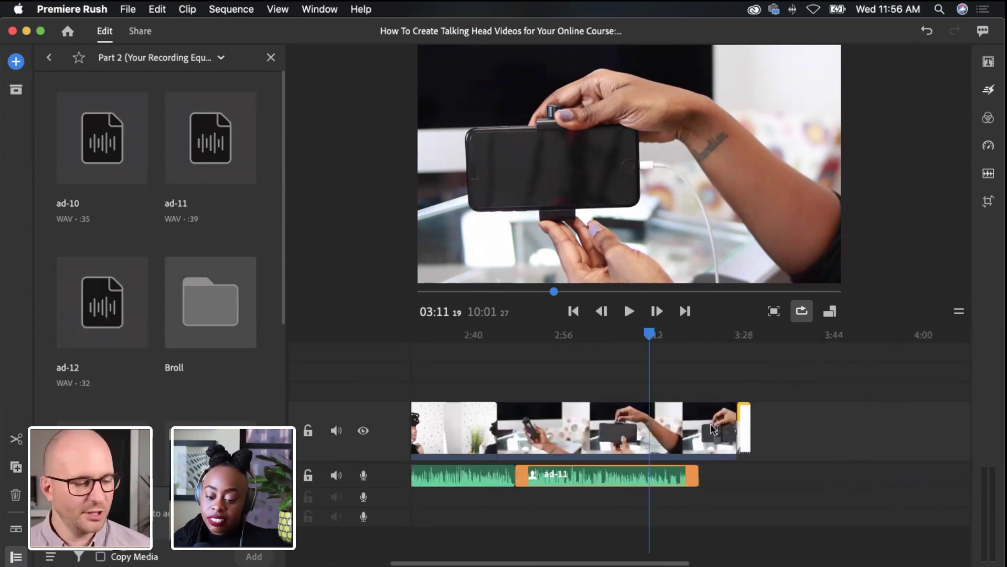
Add MVI_8190, MVI_8976 and the natural versus artificial light title slide from the Part 3 folder after the recording equipment slide
click(711, 427)
click(743, 423)
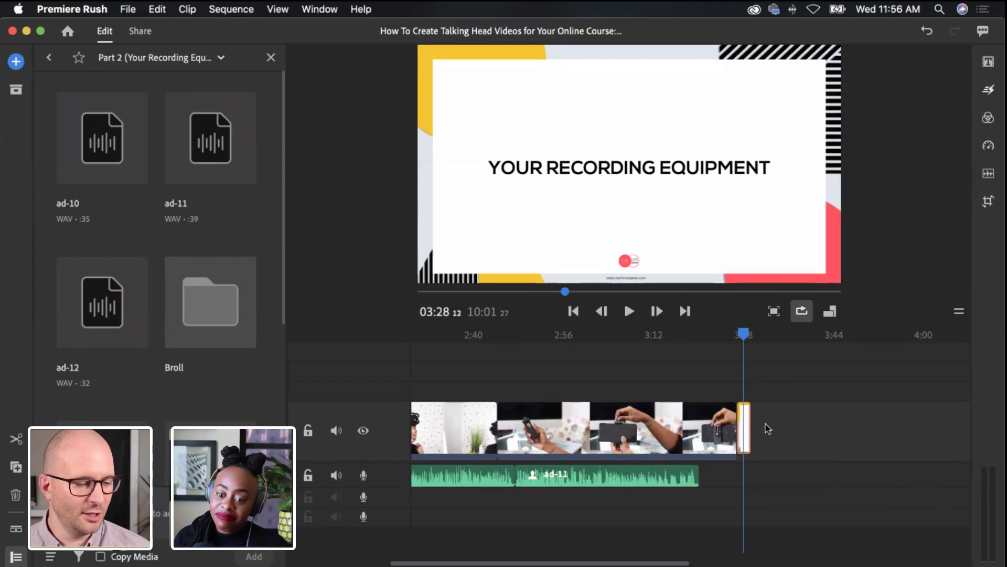
click(157, 57)
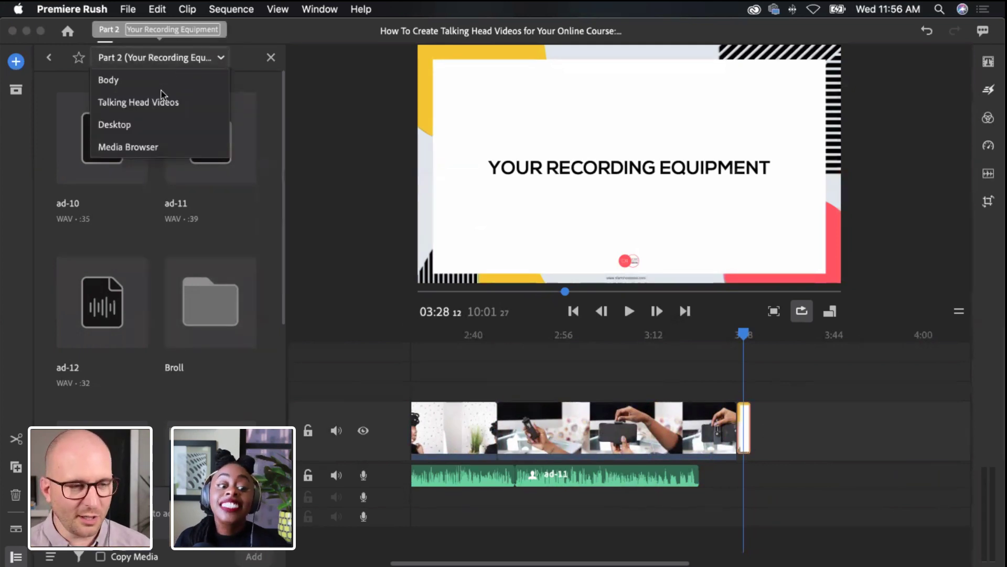
click(108, 81)
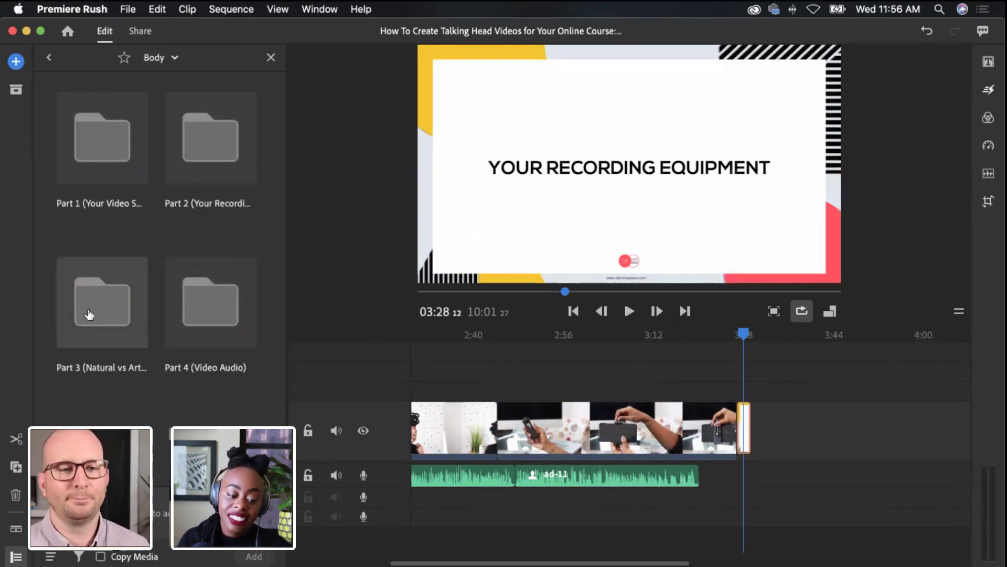
click(88, 309)
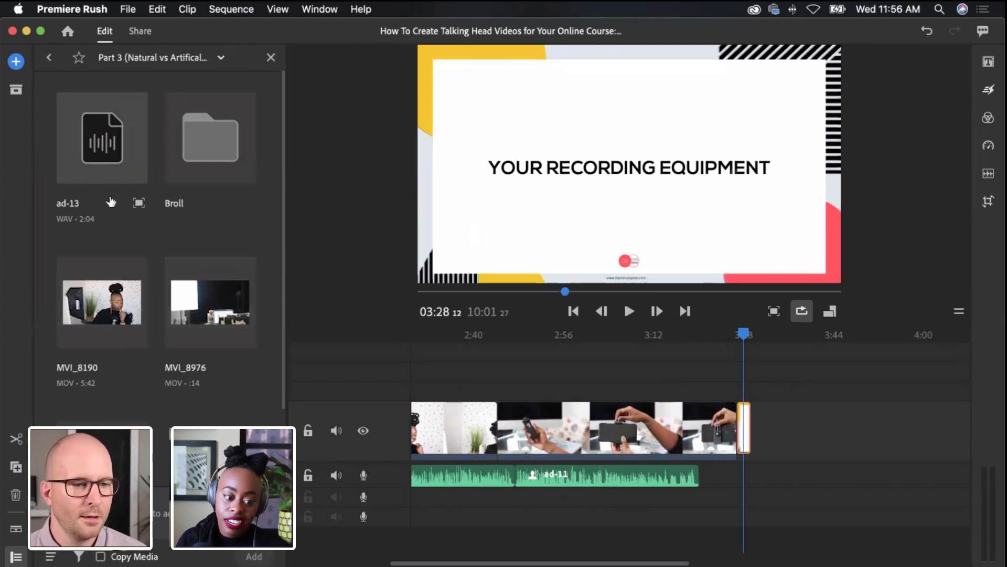
click(126, 315)
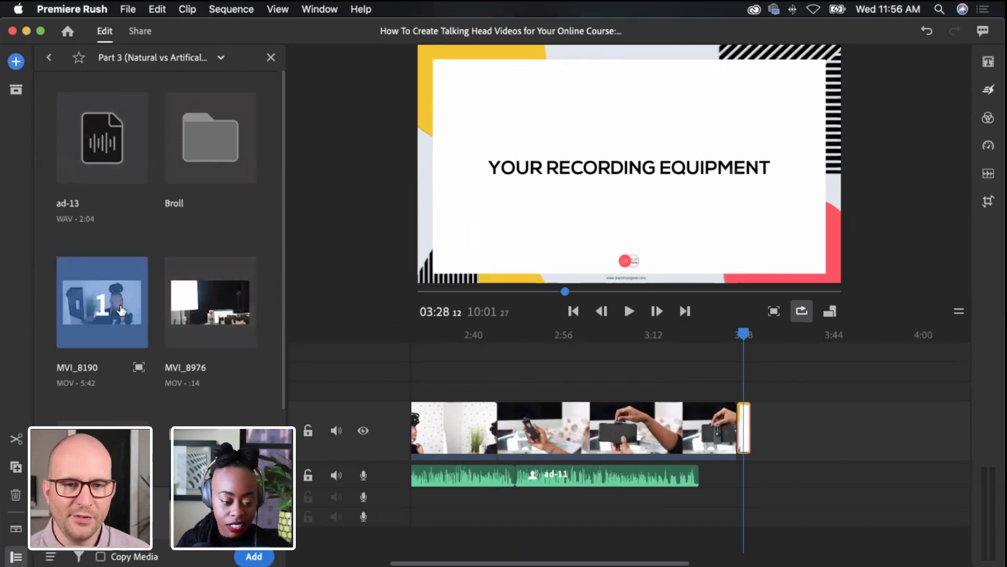
click(209, 304)
scroll(101, 399, down, 2)
click(87, 391)
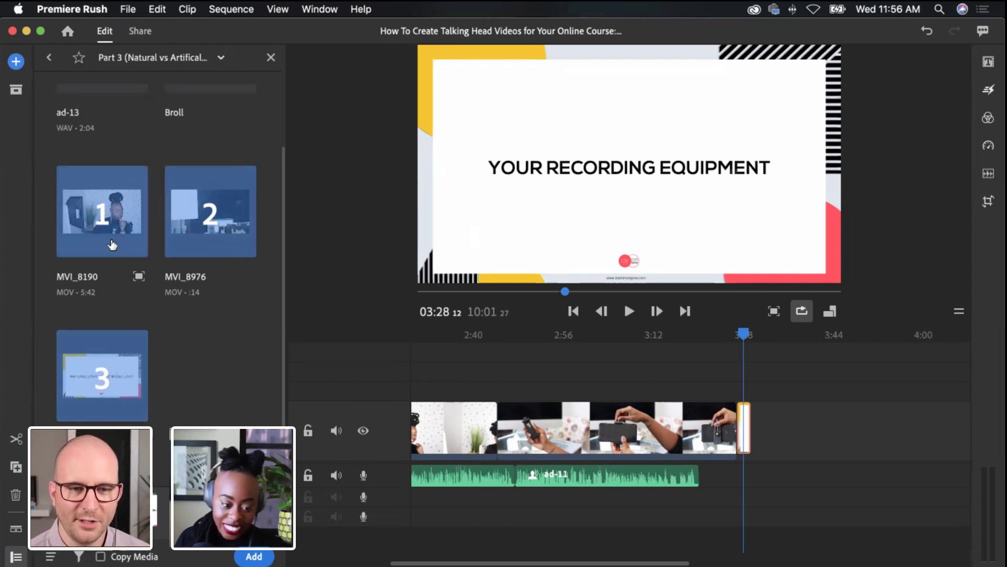
click(254, 557)
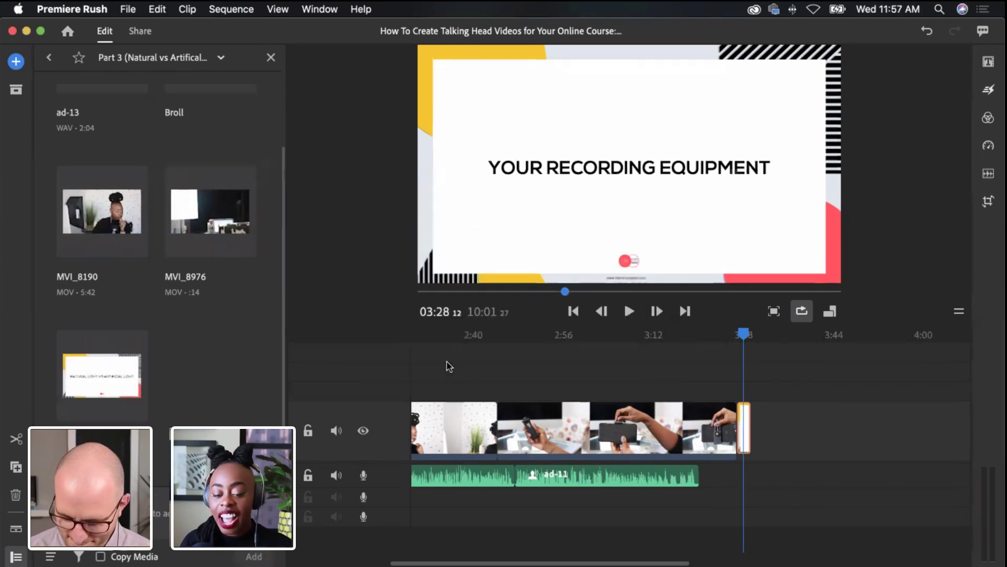
Trim about 6 seconds off the start of the MVI_8190 clip that follows the recording equipment slide
scroll(806, 432, right, 8)
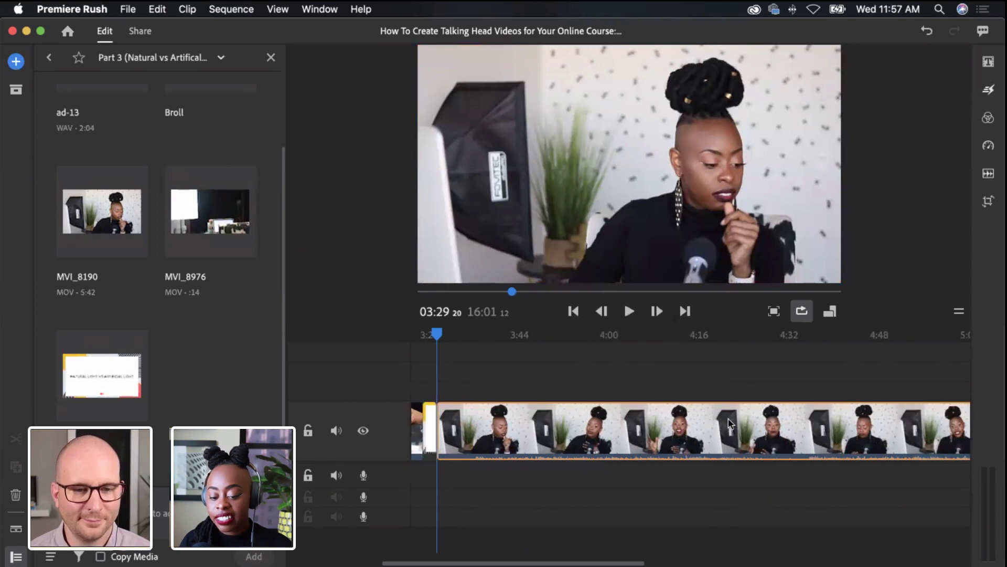
scroll(730, 422, left, 6)
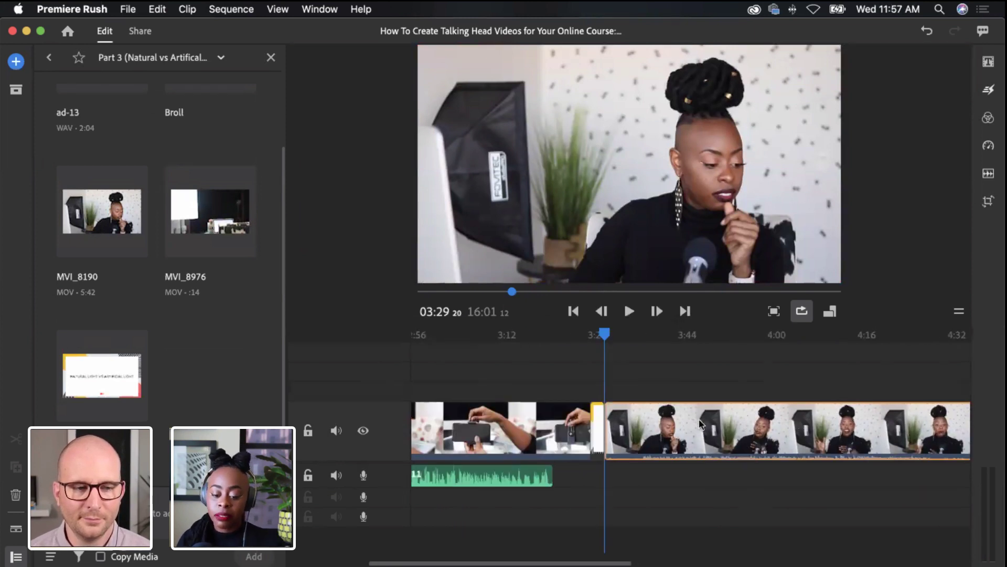
mouse_move(621, 340)
mouse_down()
mouse_move(629, 347)
mouse_move(602, 352)
mouse_move(659, 355)
mouse_move(613, 344)
mouse_up()
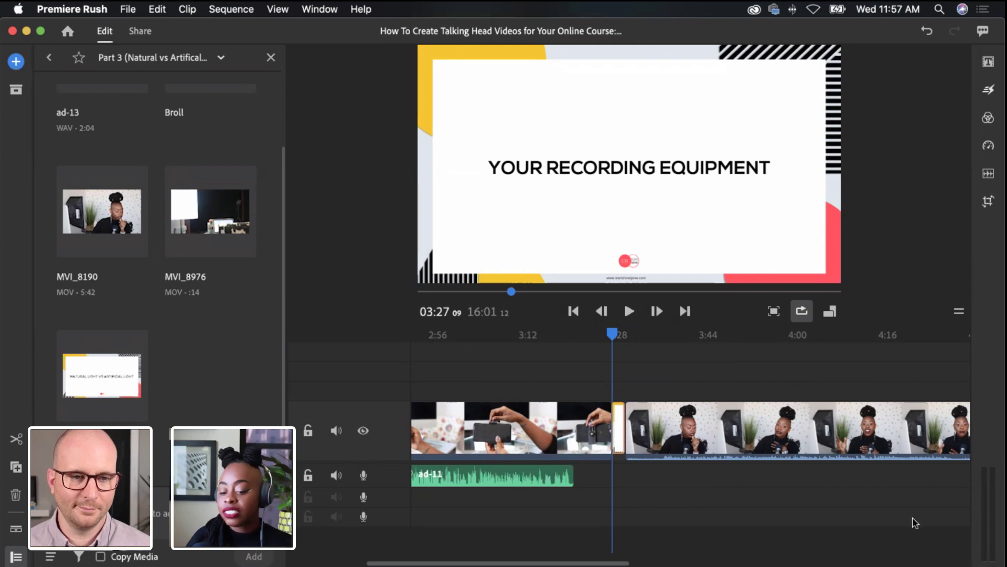
drag(630, 426, 668, 426)
click(756, 435)
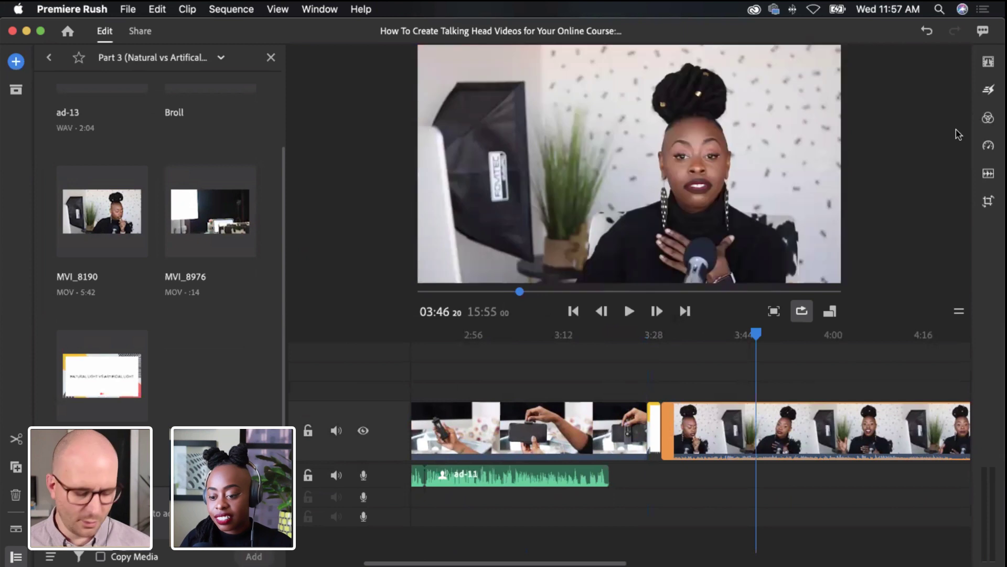
Review the Part 3 footage along the timeline, checking frames in MVI_8190 and MVI_8976 up to the closing title slide
scroll(577, 459, right, 20)
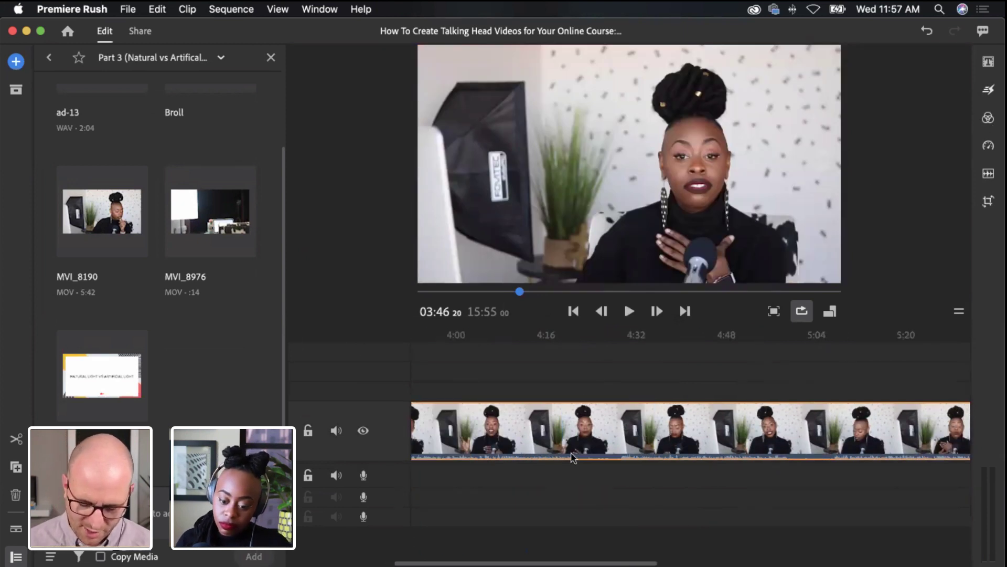
scroll(577, 459, left, 10)
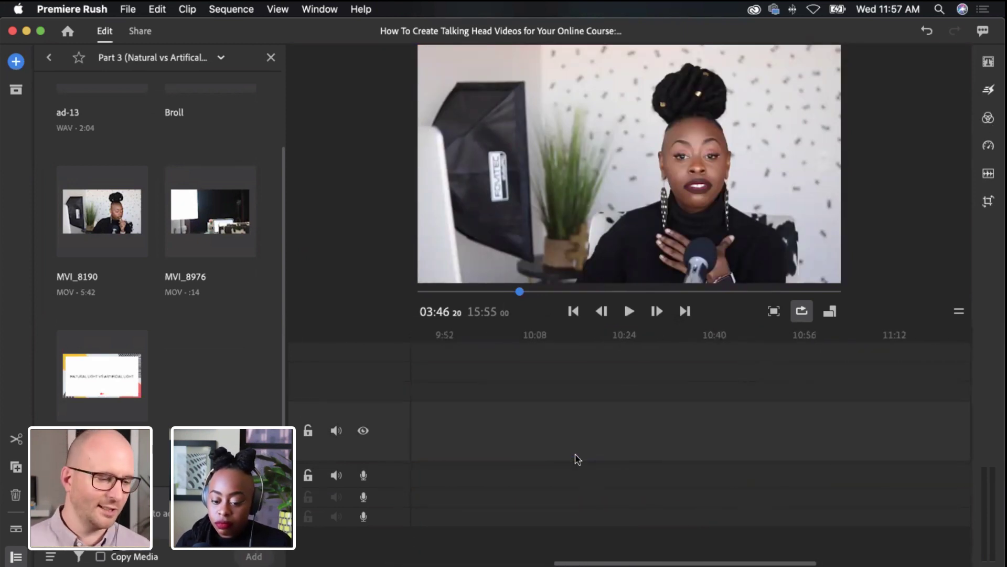
click(571, 440)
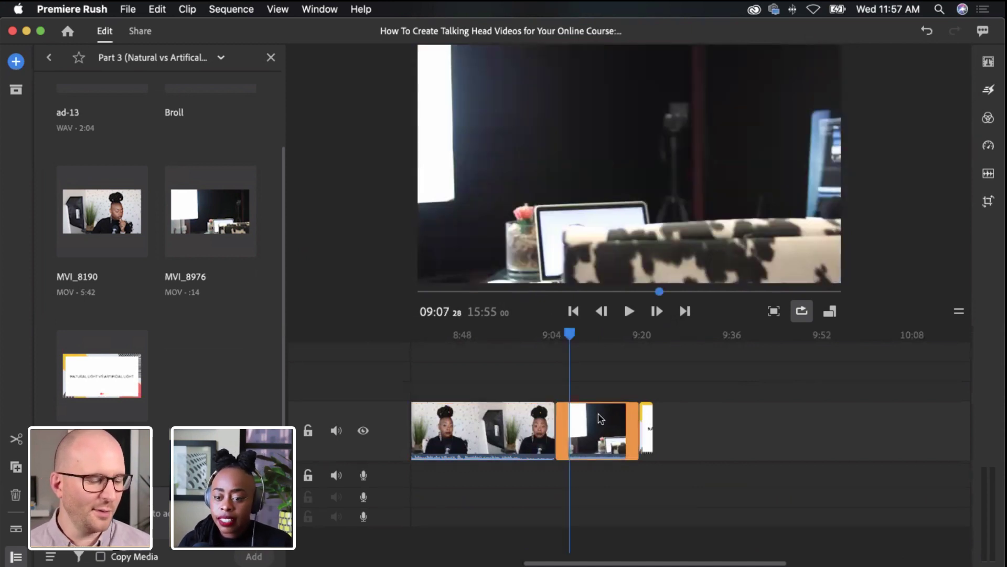
drag(611, 346, 639, 341)
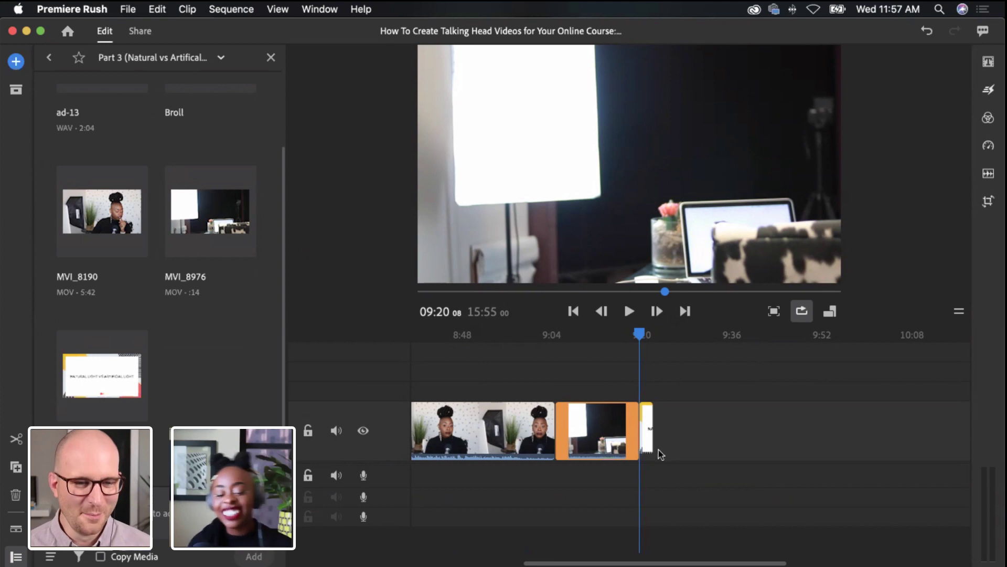
click(471, 447)
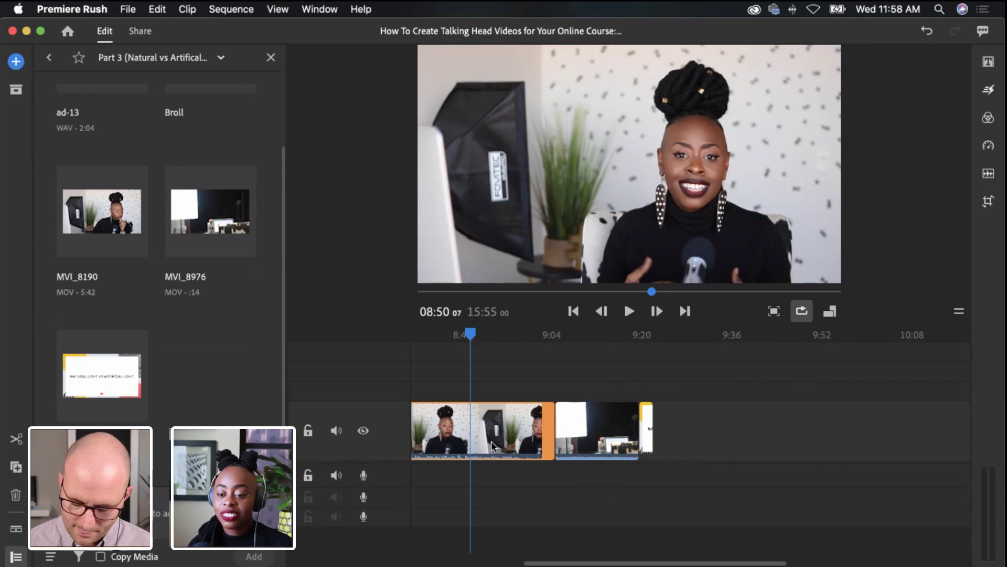
scroll(491, 445, left, 5)
scroll(484, 460, left, 10)
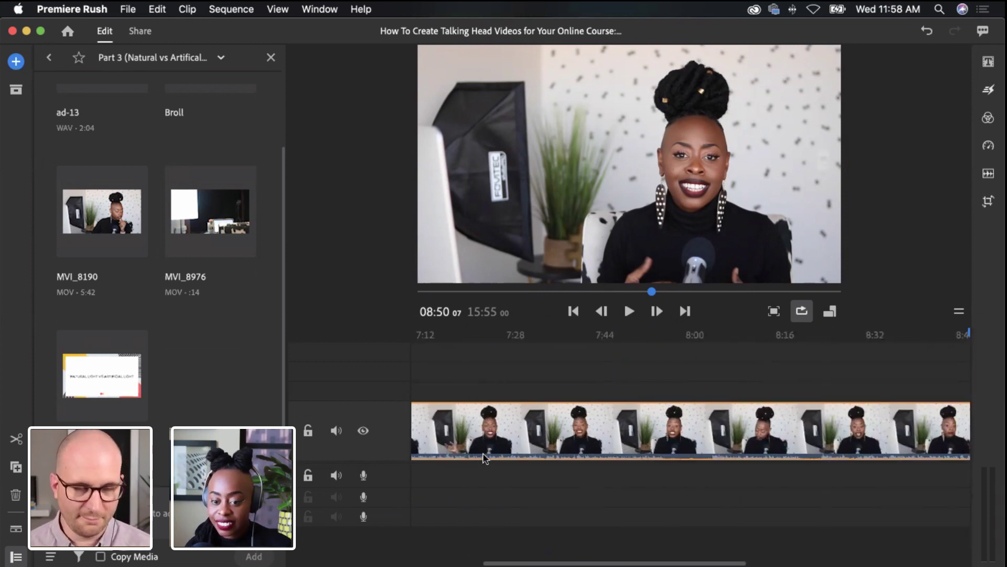
scroll(548, 434, left, 5)
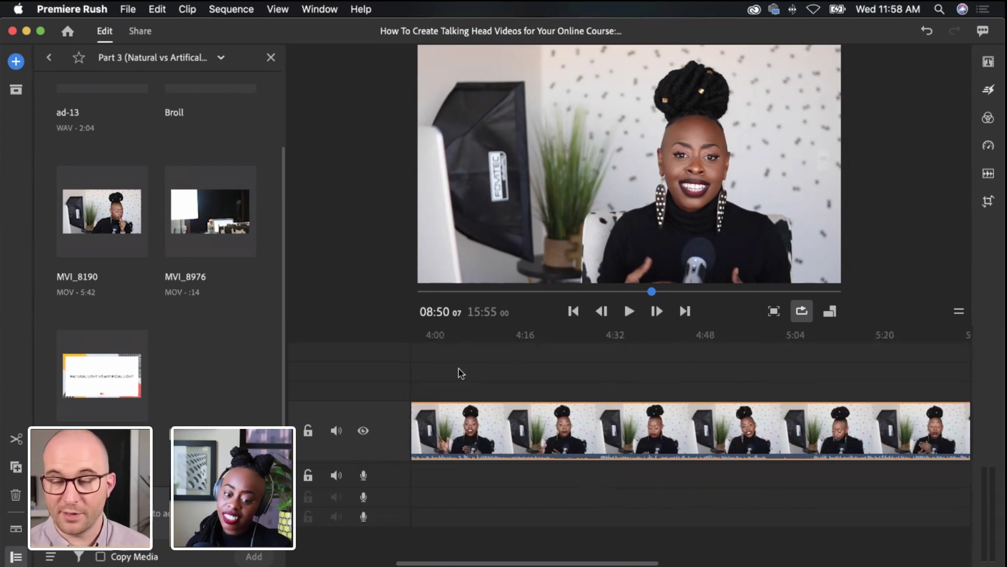
click(485, 351)
click(575, 422)
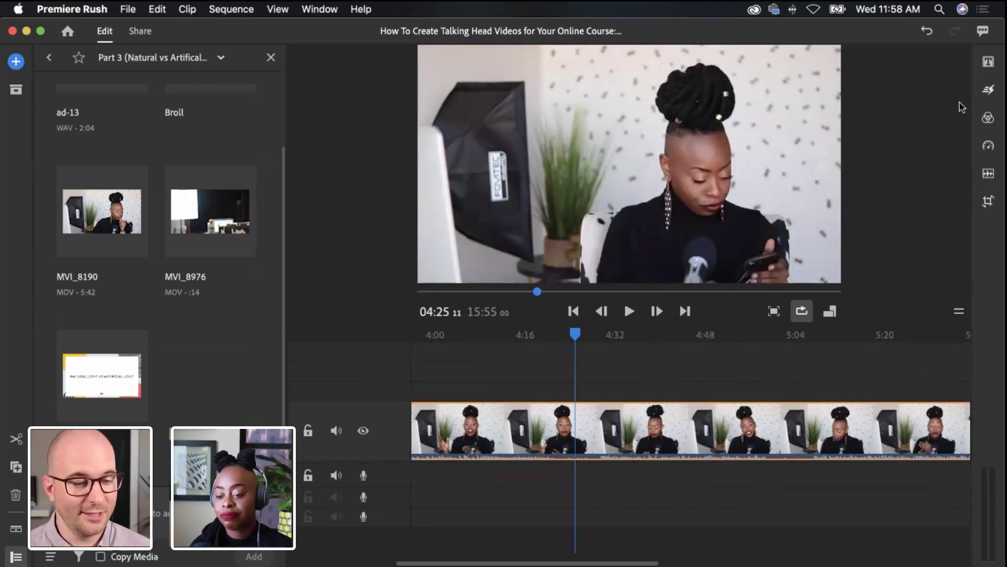
Compare the end of the Part 3 footage with the position of the ad-12 and ad-13 voice-over clips
scroll(499, 461, right, 15)
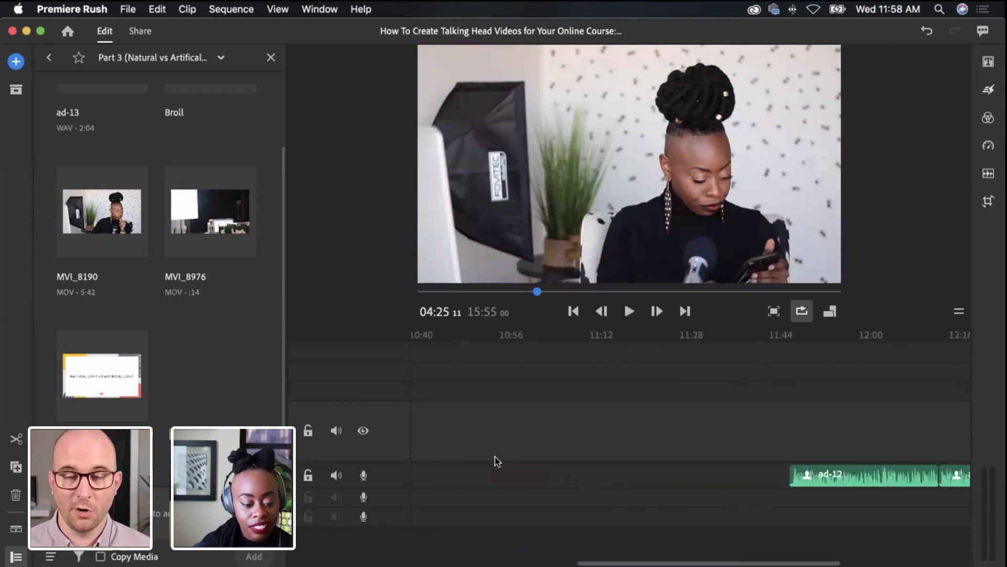
scroll(497, 461, left, 6)
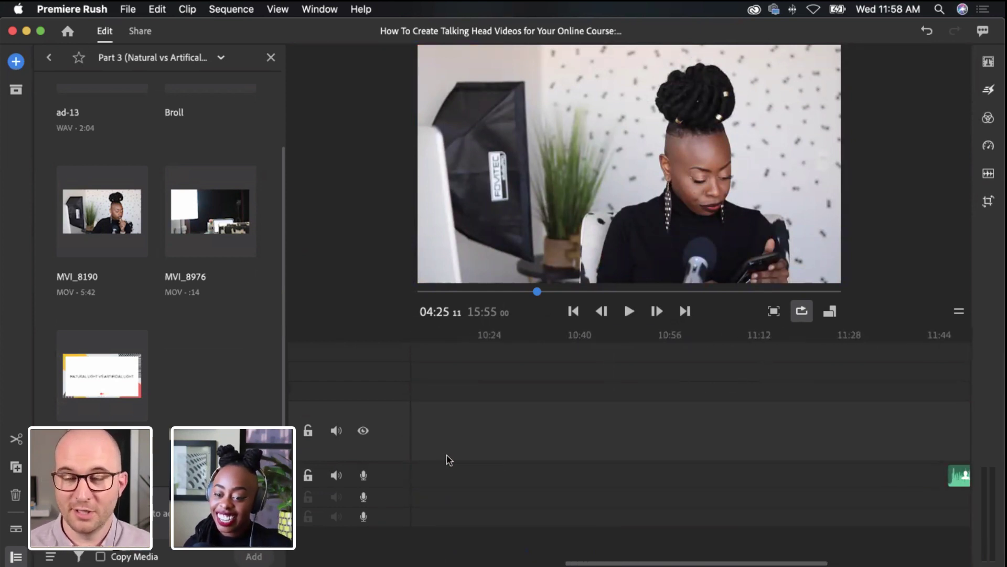
scroll(472, 391, right, 2)
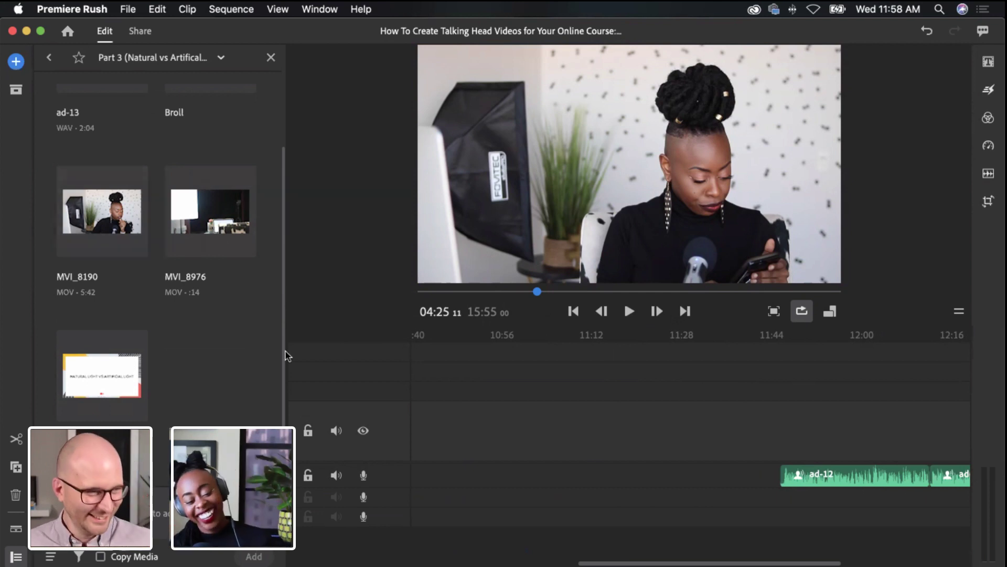
scroll(414, 431, right, 1)
scroll(418, 431, left, 20)
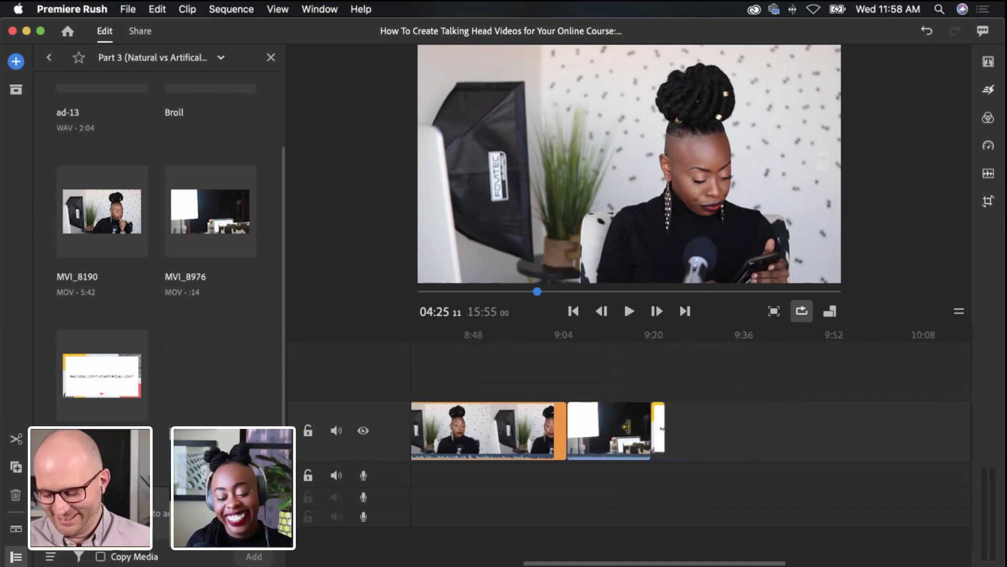
scroll(543, 428, right, 4)
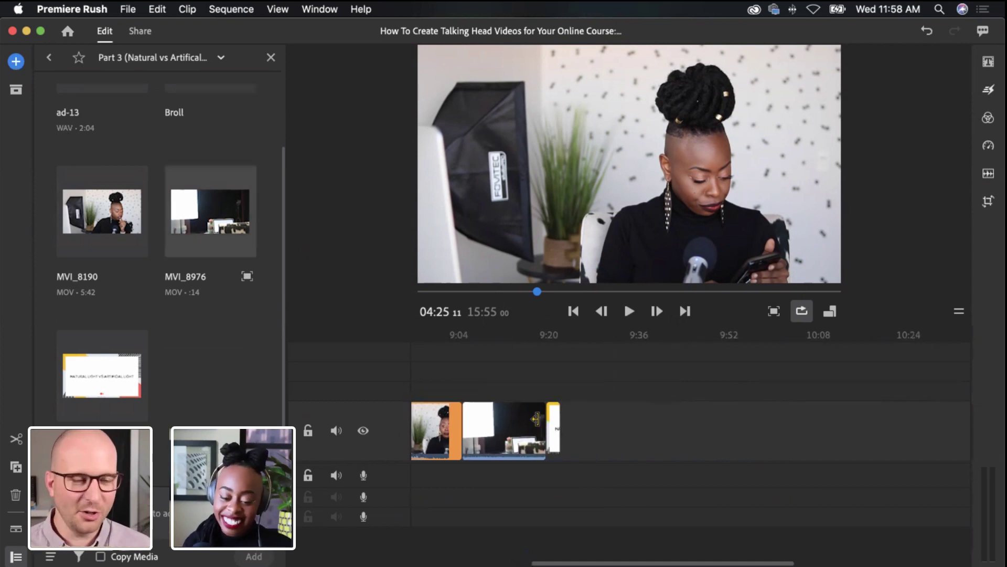
Place the playhead at the end of the title slide after MVI_8976 and open the Talking Head Videos media folder
click(553, 408)
drag(557, 338, 564, 336)
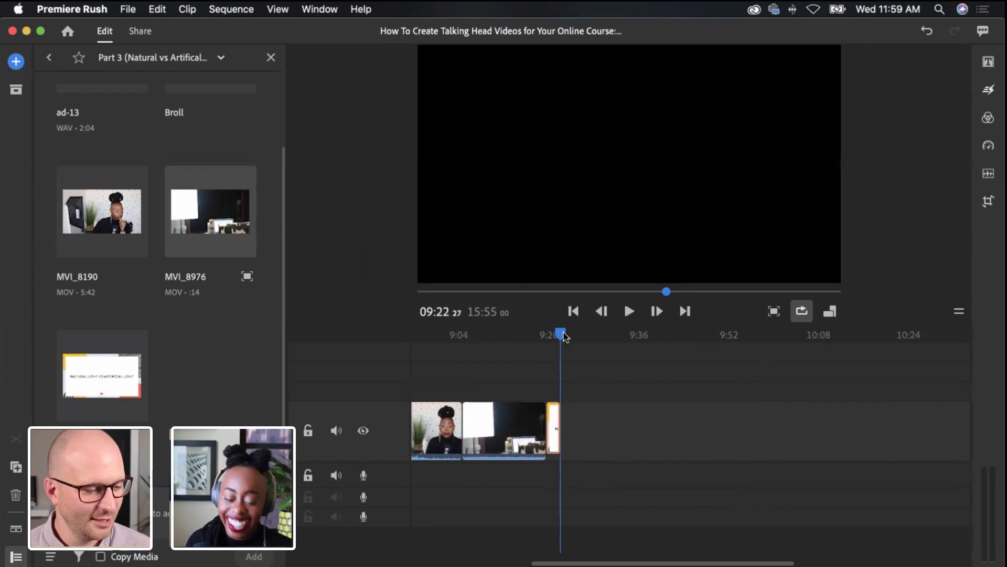
scroll(138, 303, up, 3)
scroll(138, 303, down, 3)
scroll(139, 303, up, 3)
click(151, 59)
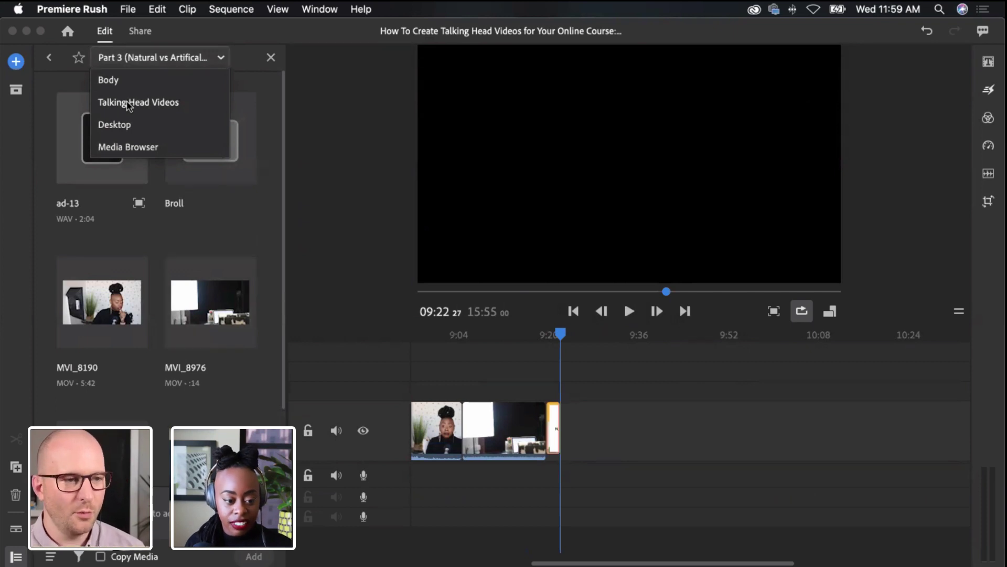
click(128, 104)
click(138, 60)
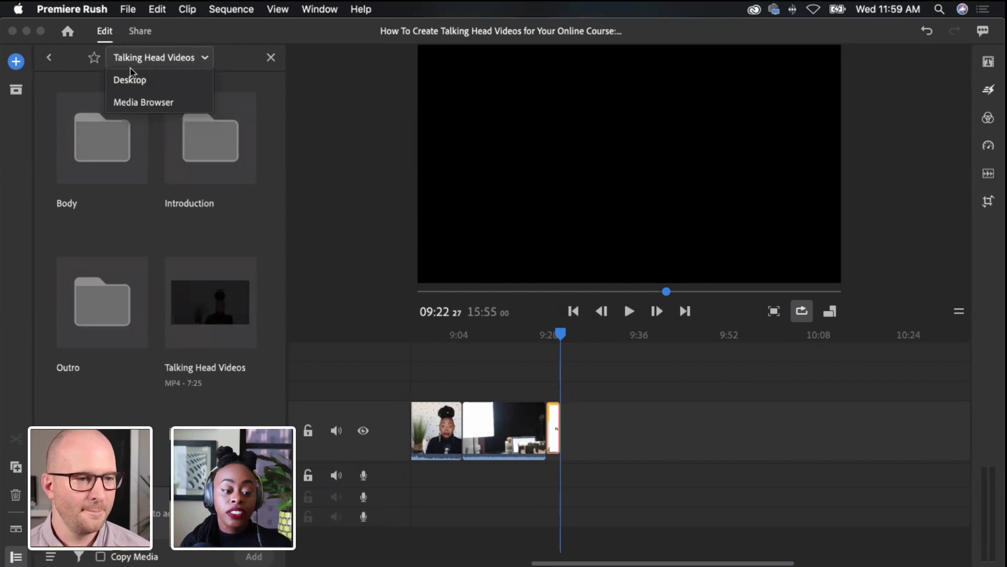
click(134, 62)
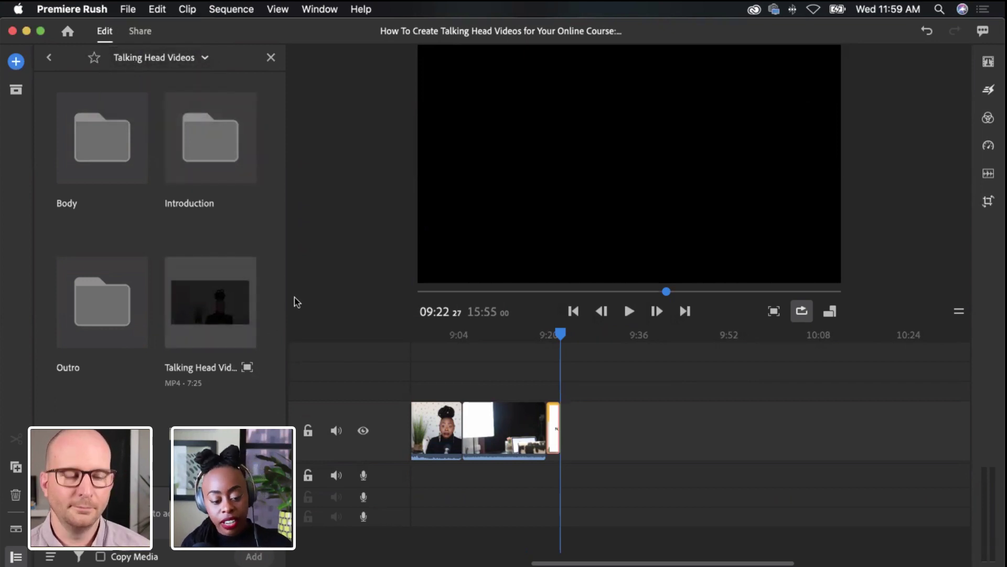
Examine the whole timeline from the opening footage to ad-13, comparing the footage with the voice-over clips
scroll(588, 427, left, 15)
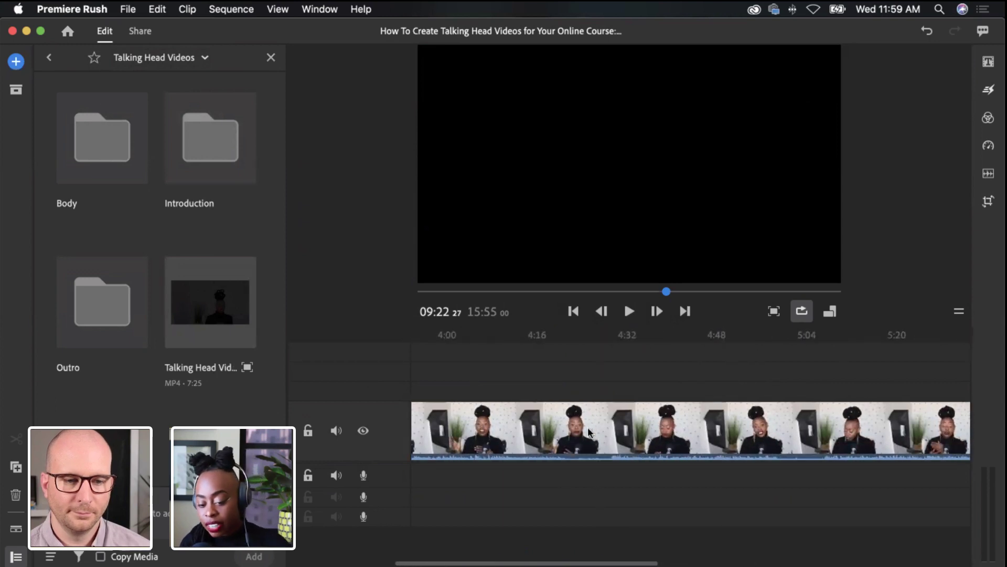
scroll(588, 431, right, 10)
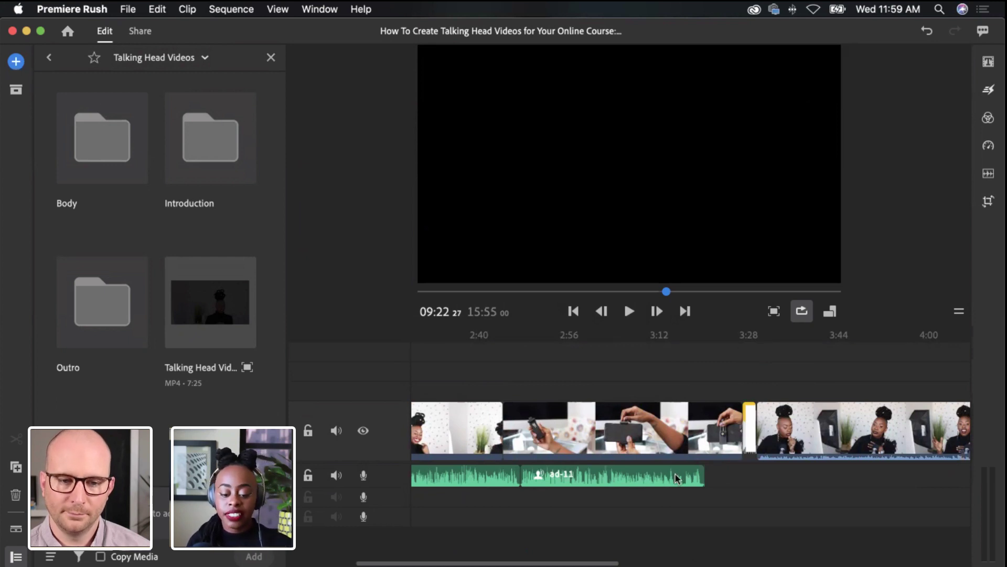
scroll(678, 446, right, 20)
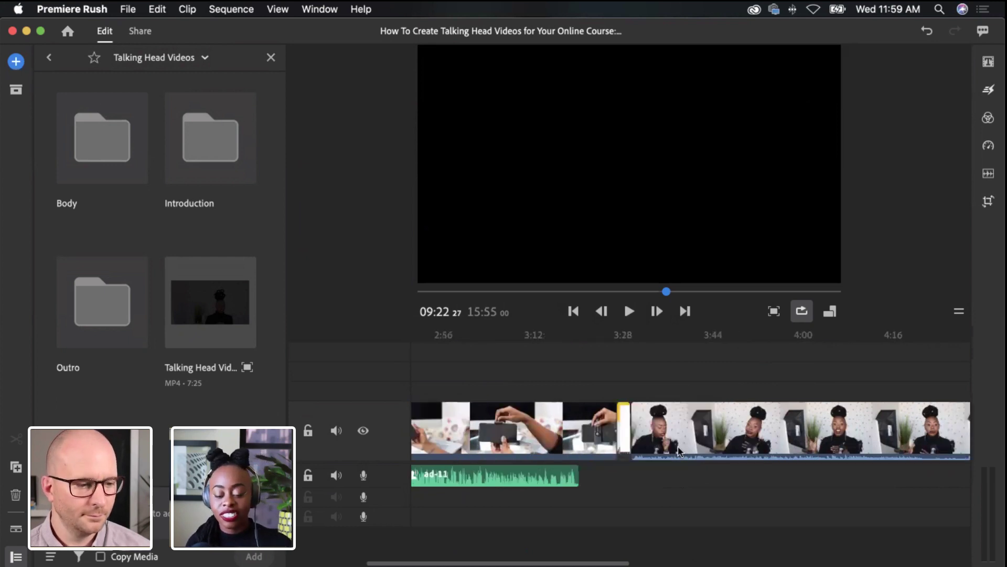
scroll(680, 452, right, 20)
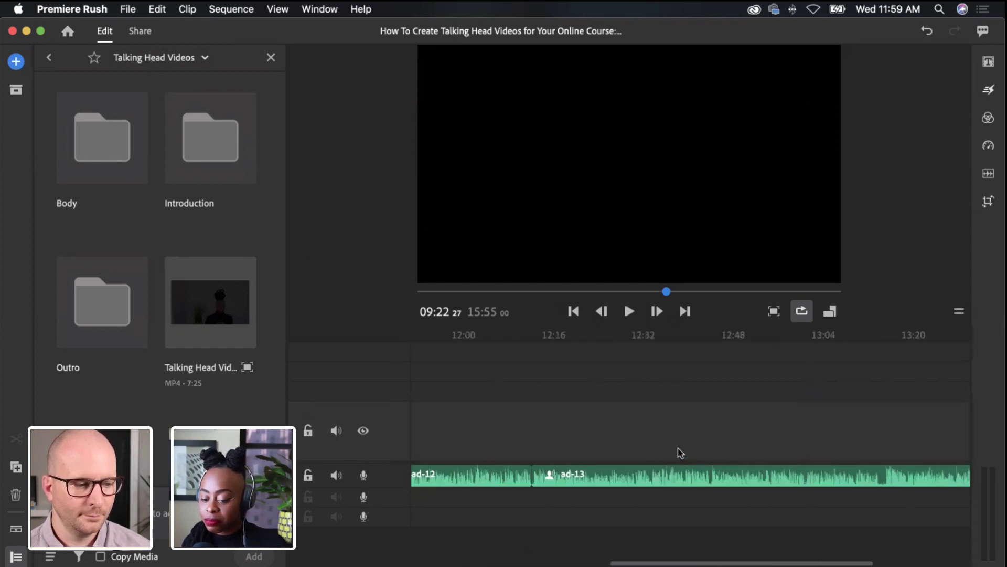
scroll(680, 452, left, 20)
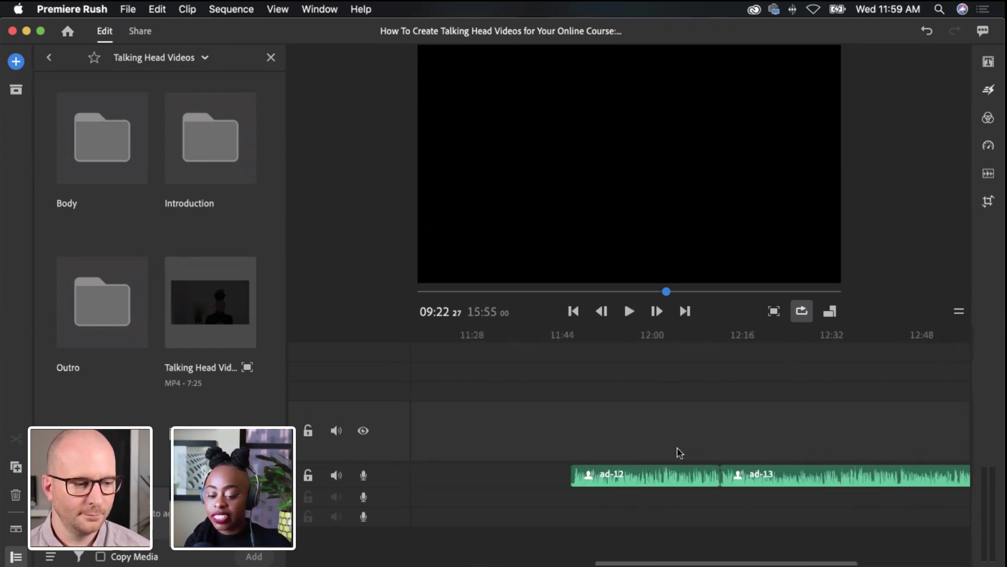
scroll(675, 453, left, 5)
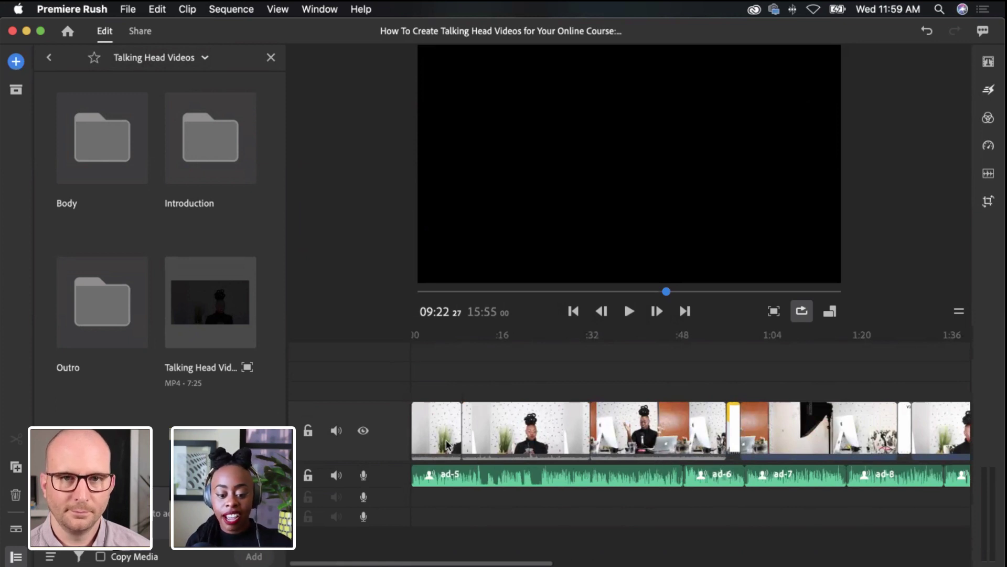
scroll(460, 444, right, 10)
scroll(459, 444, left, 10)
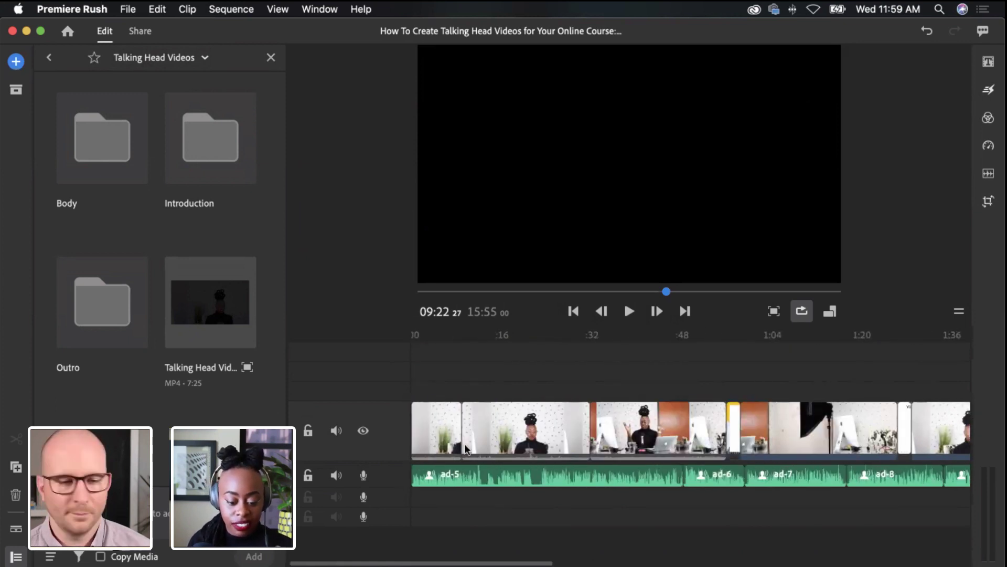
Add MVI_8992 and Video Template (9) from the Part 4 (Video Audio) folder inside Body after the last Part 3 slide
double_click(91, 160)
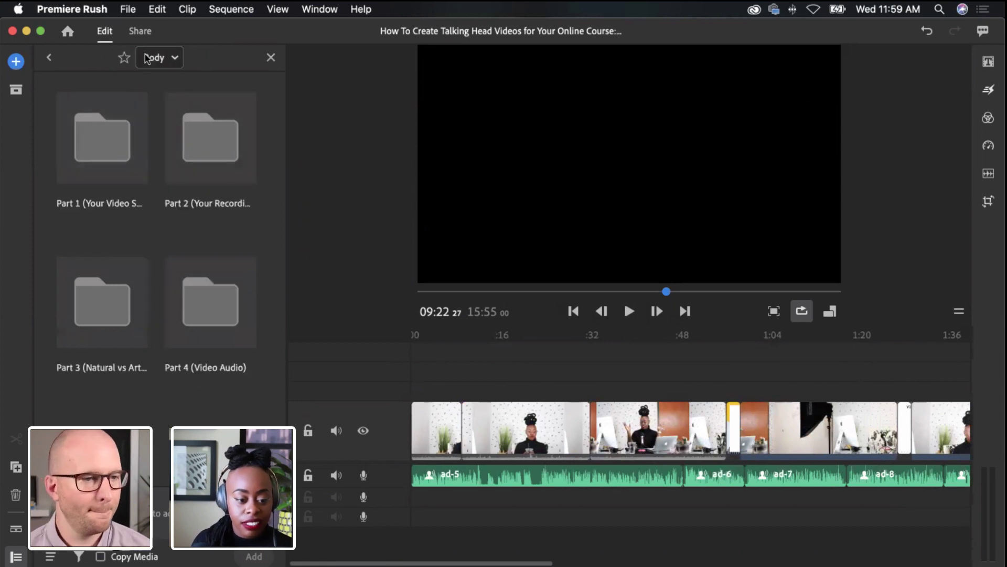
double_click(197, 314)
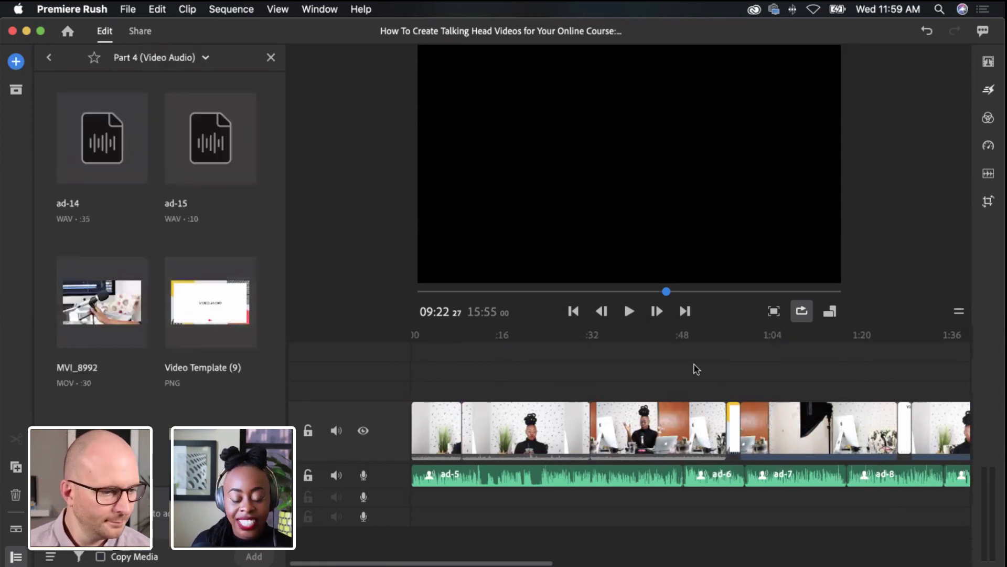
scroll(675, 371, right, 20)
scroll(684, 431, right, 20)
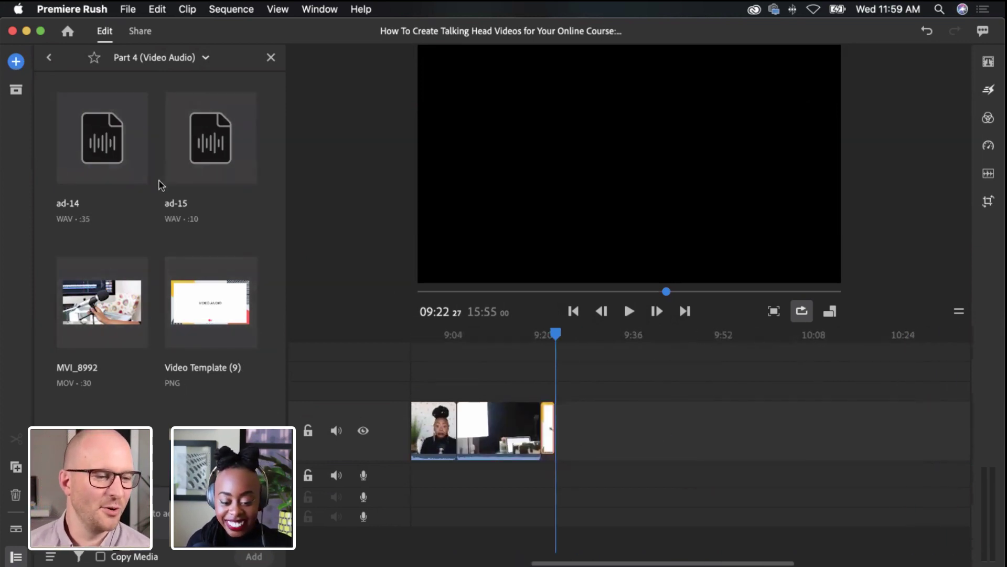
click(146, 315)
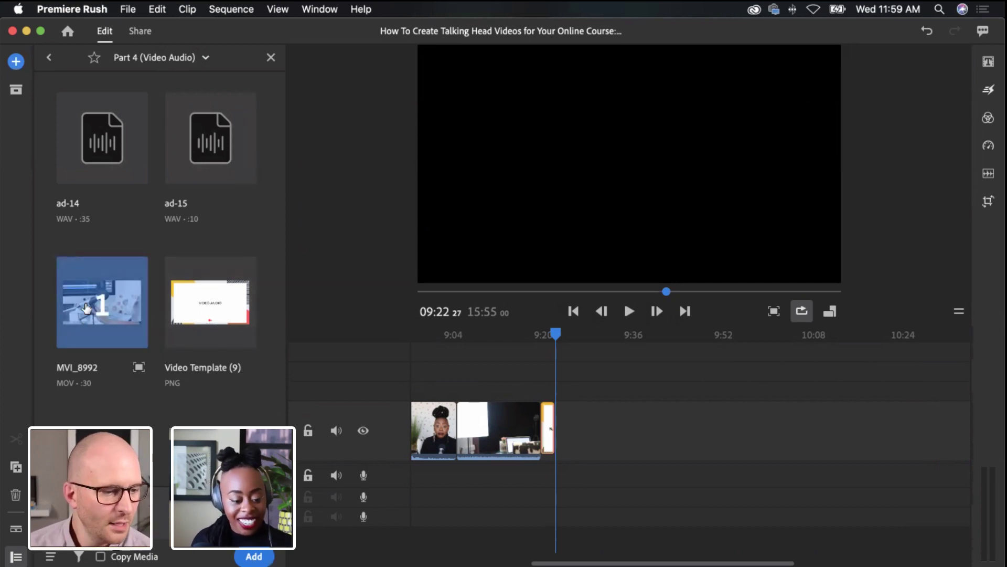
click(195, 305)
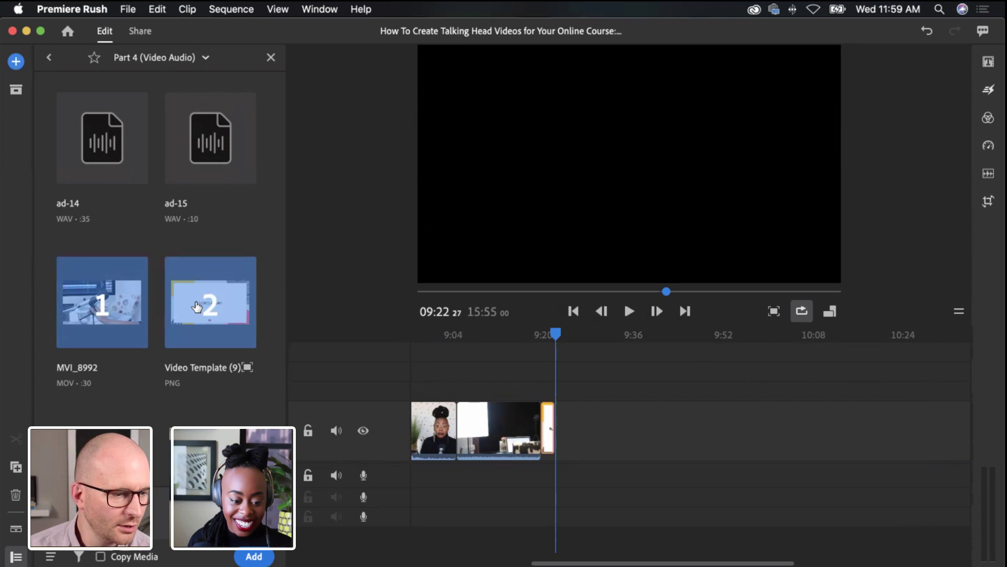
click(262, 554)
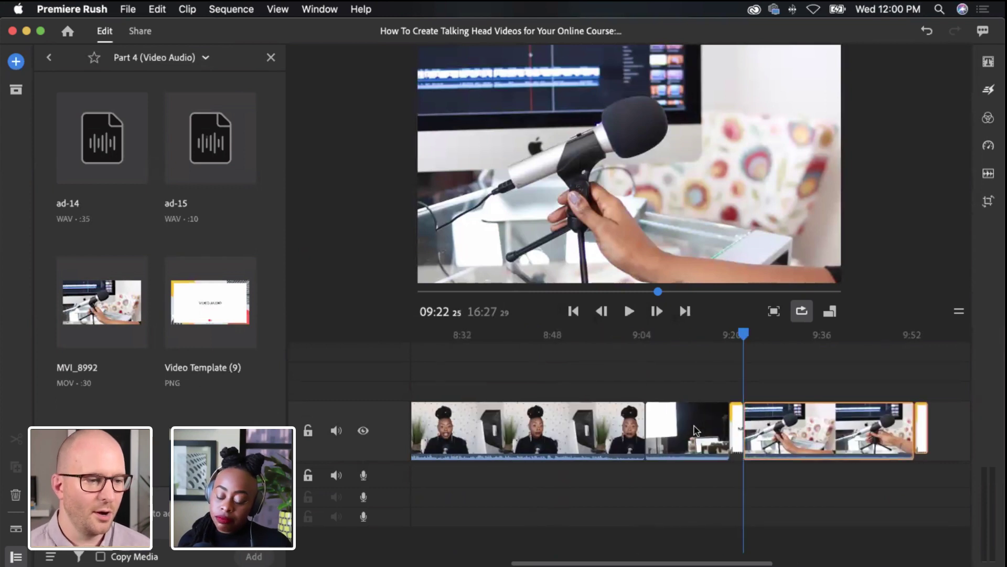
Return to the Talking Head Videos media folder and preview the MVI_8992 microphone clip at about 9:31 on the timeline
scroll(695, 429, right, 5)
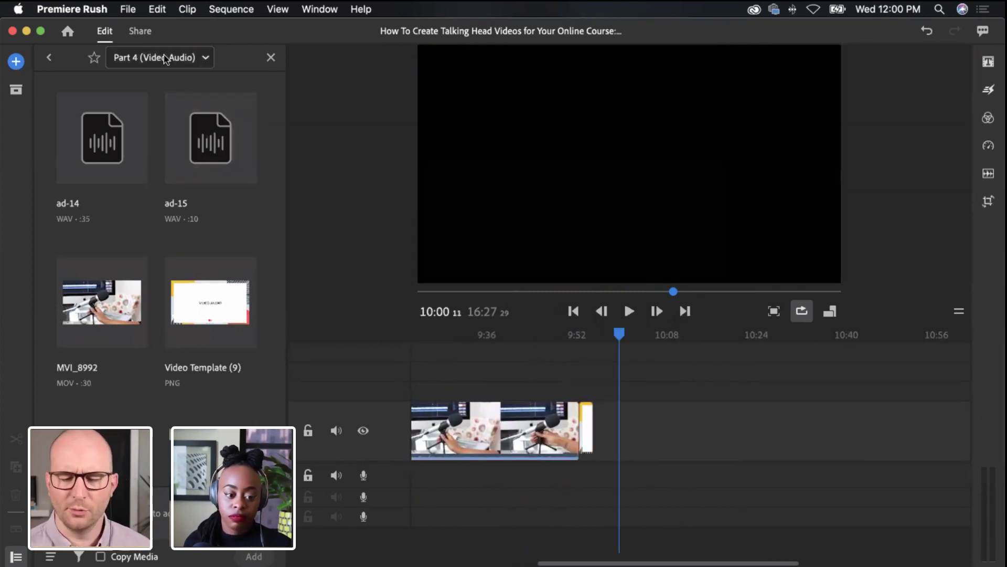
click(168, 58)
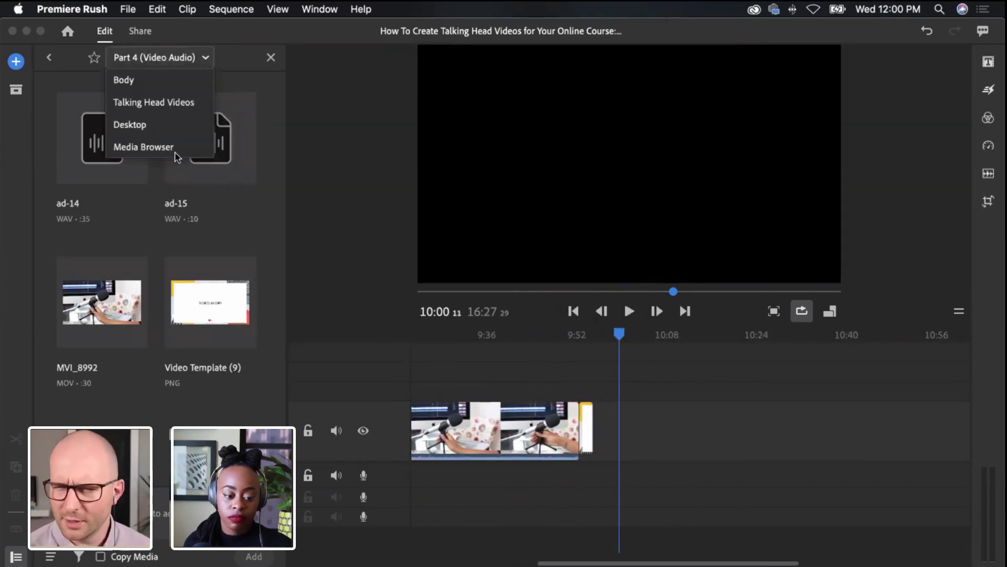
click(132, 103)
mouse_move(210, 359)
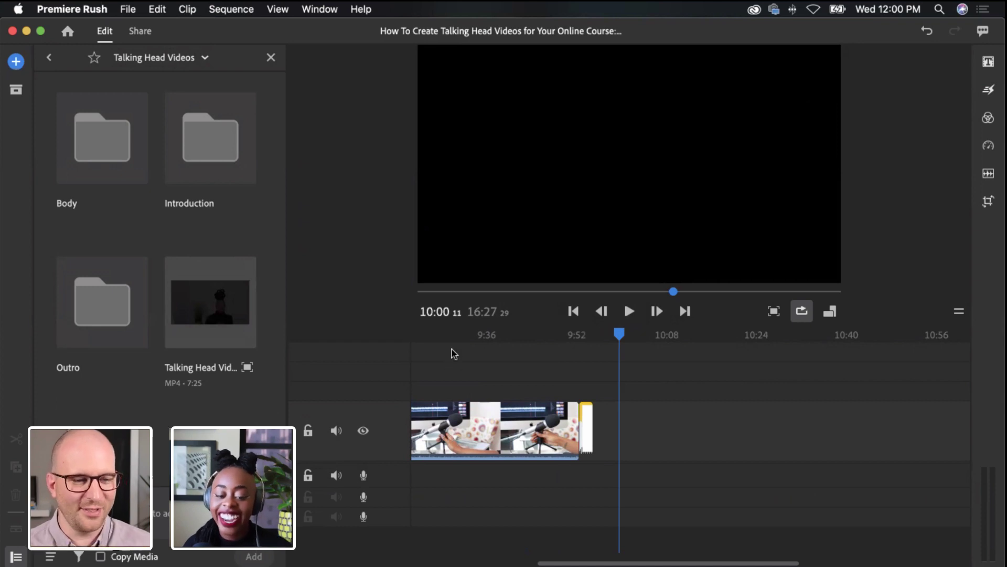
click(450, 334)
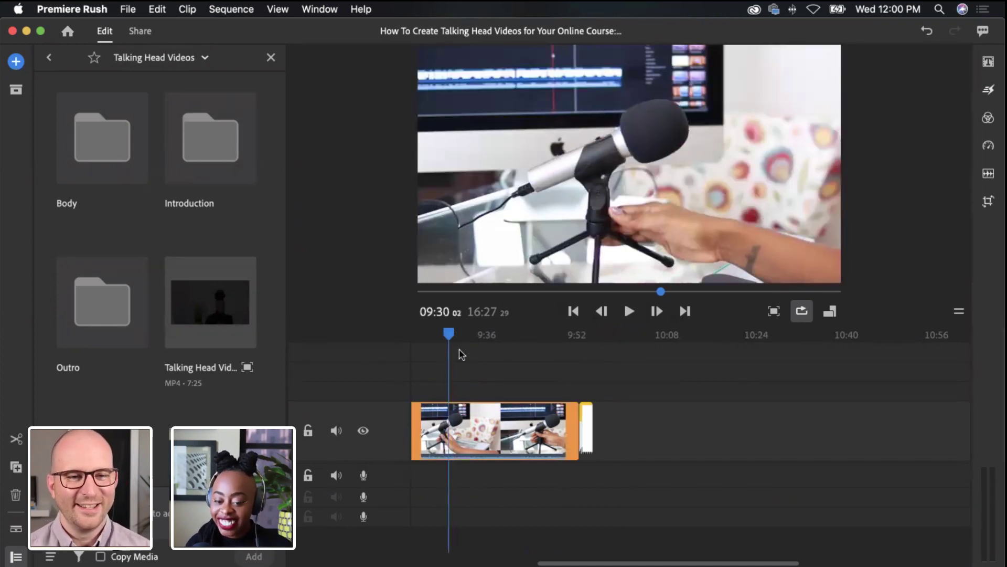
click(458, 350)
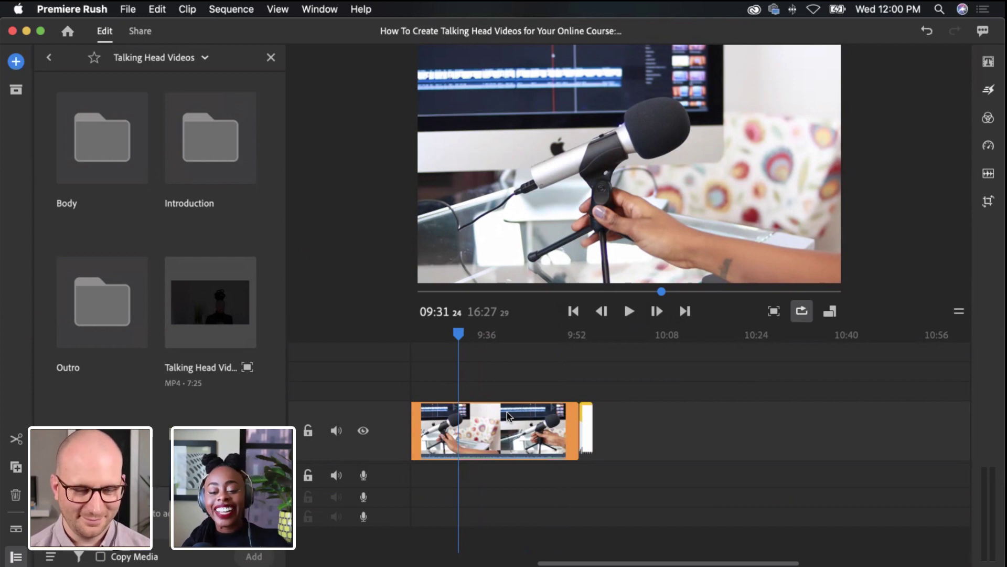
Review the early timeline footage against the voice-over clips ad-5 to ad-11, previewing frames at about 2:23 and 1:09
scroll(496, 411, left, 10)
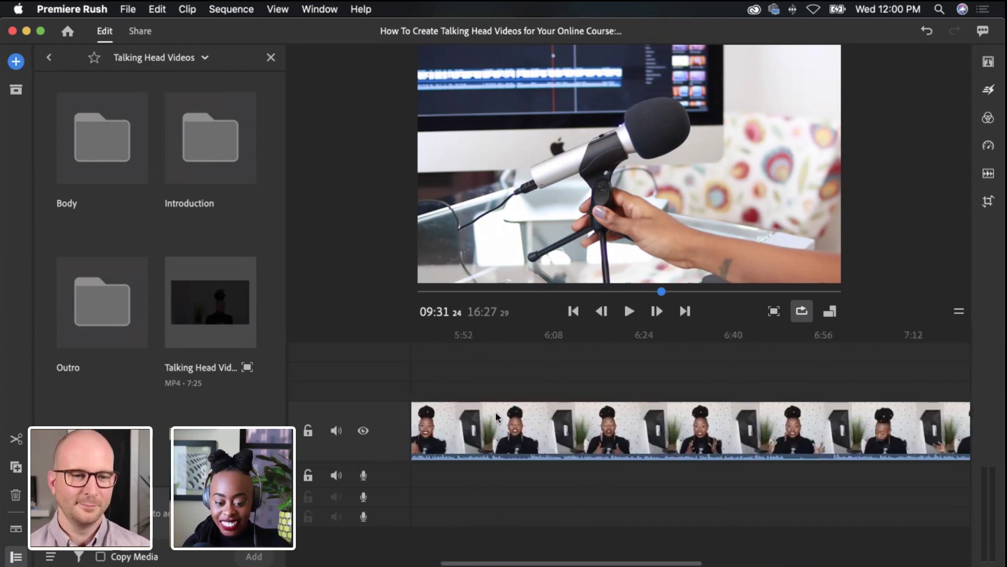
click(529, 415)
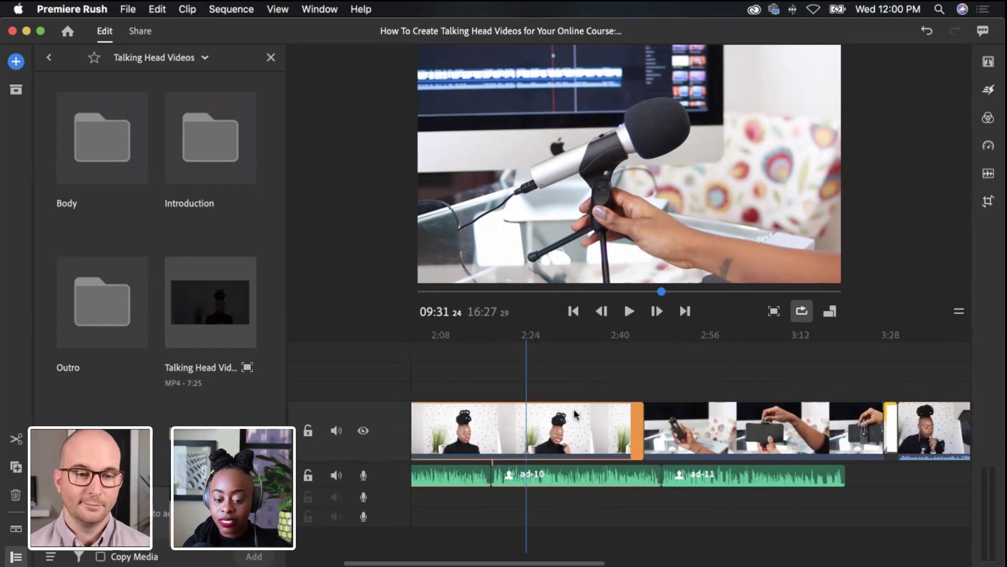
scroll(543, 426, left, 5)
scroll(544, 426, left, 3)
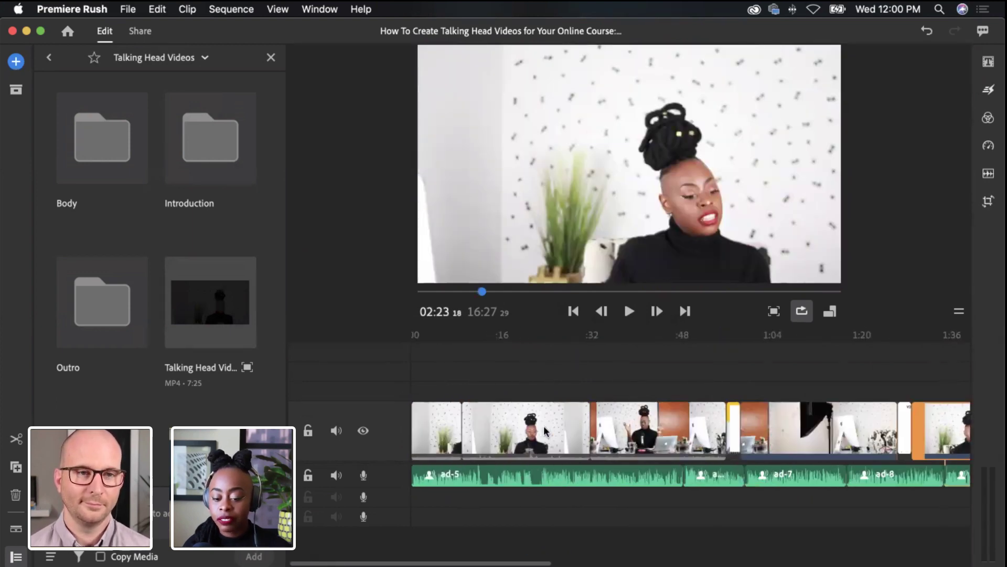
click(619, 426)
click(788, 426)
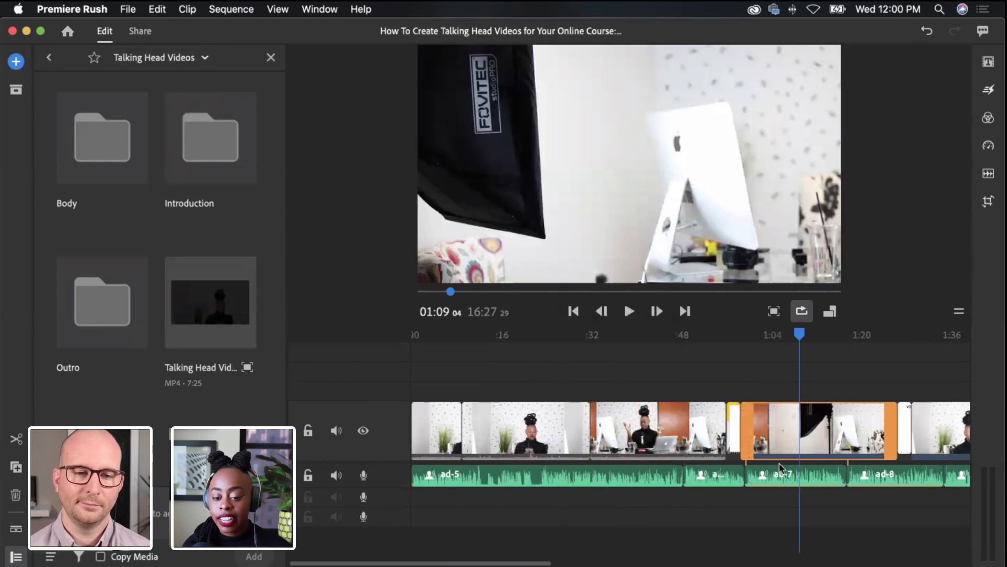
scroll(767, 462, right, 5)
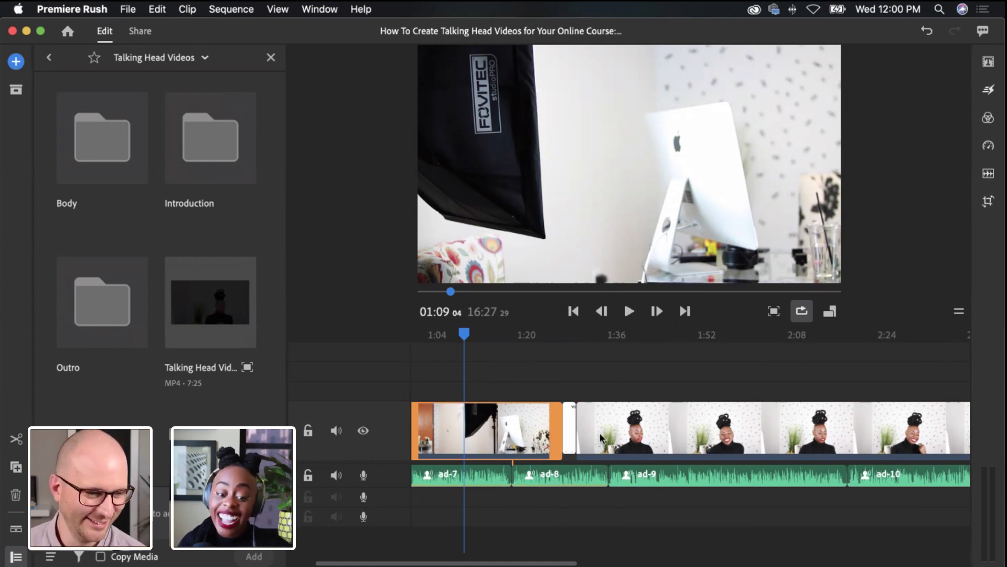
scroll(599, 437, right, 5)
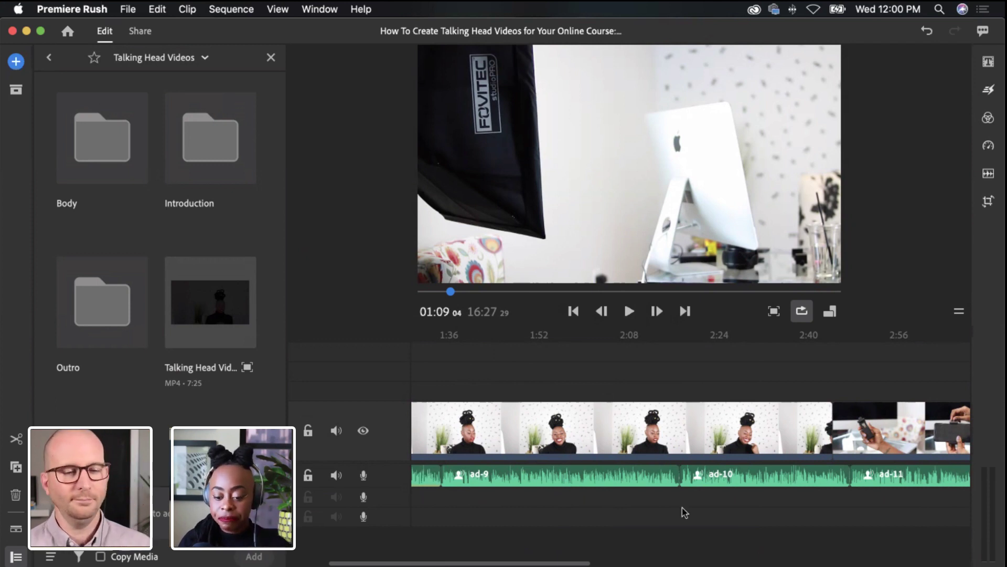
scroll(663, 454, right, 10)
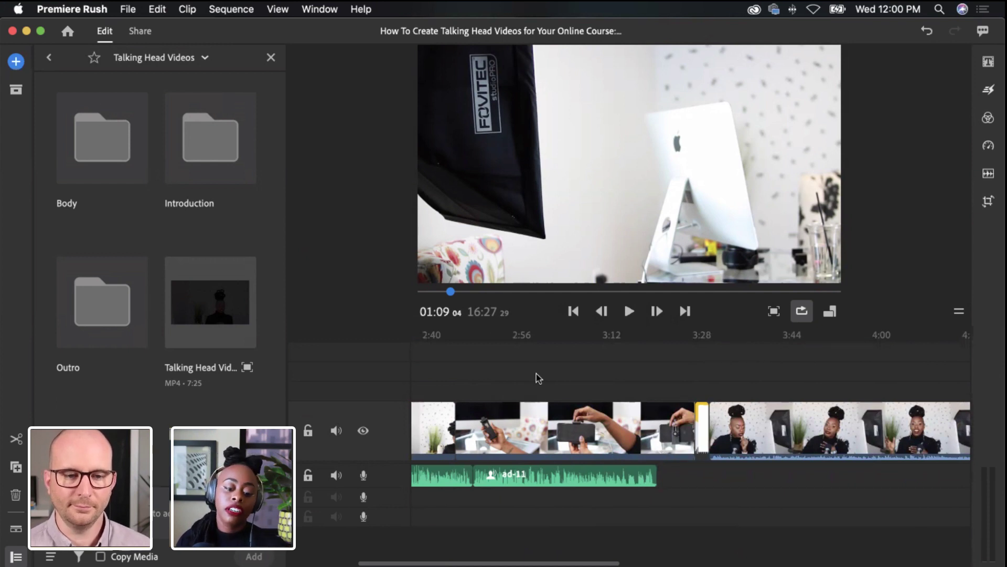
Scrub through the phone-mount clip above ad-11 between about 2:56 and 3:12 to preview its footage
click(531, 361)
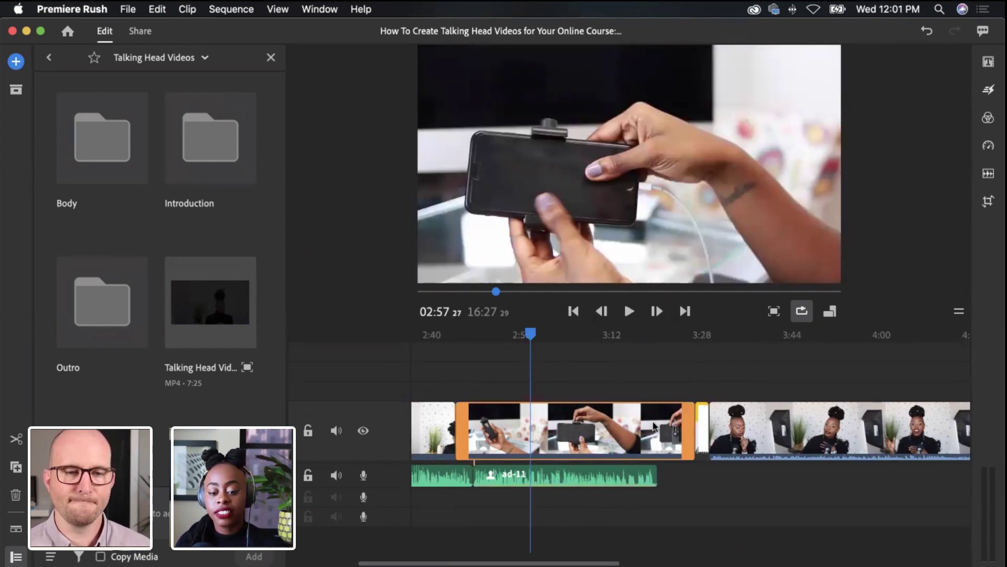
scroll(572, 432, left, 10)
scroll(572, 430, right, 10)
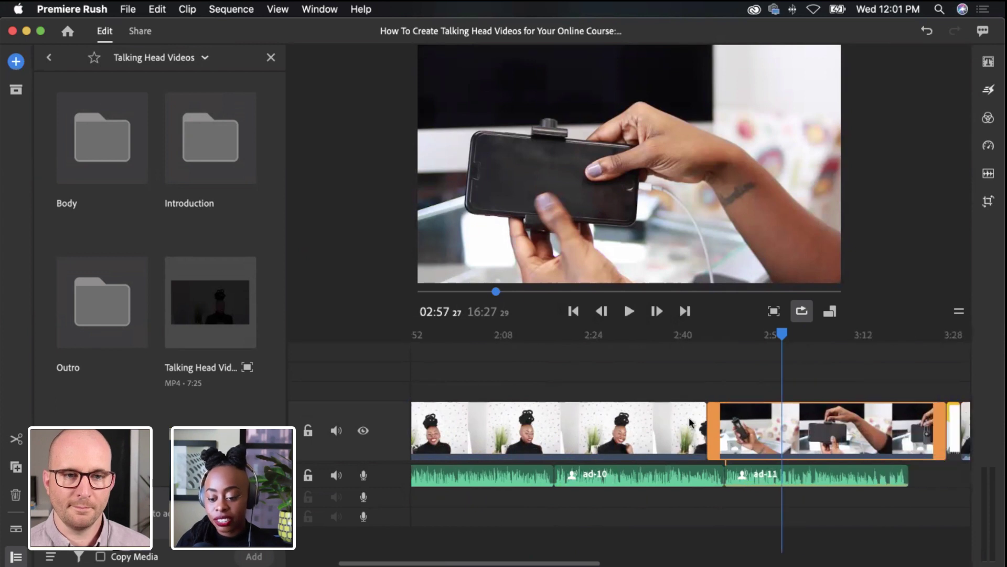
click(552, 368)
drag(543, 337, 590, 349)
drag(589, 347, 542, 360)
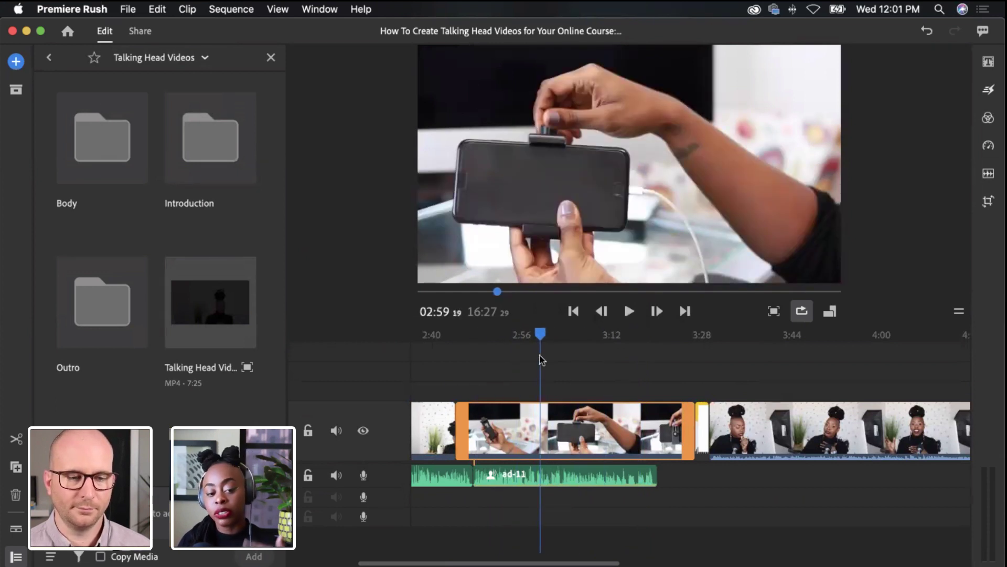
drag(542, 360, 579, 362)
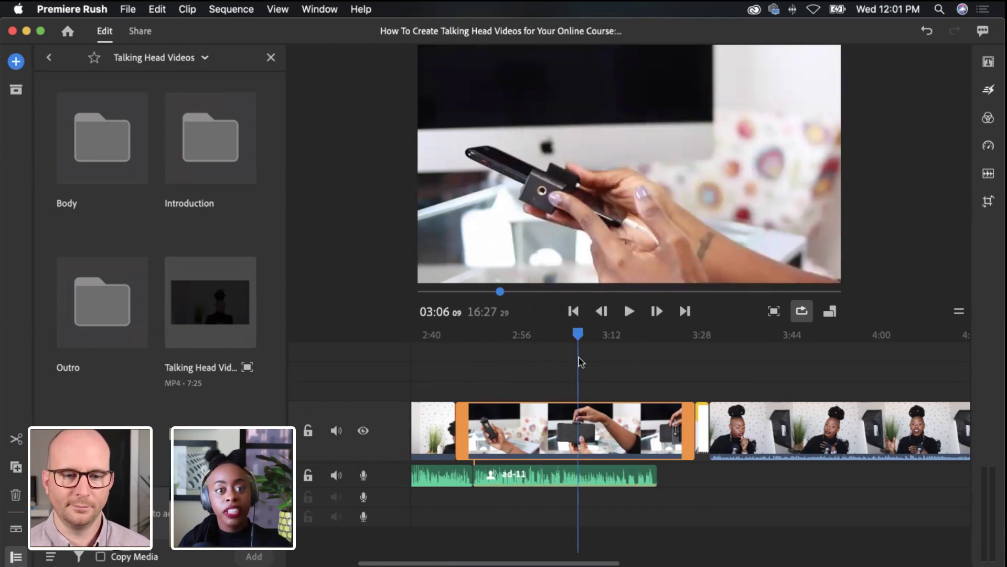
mouse_move(580, 362)
mouse_down()
mouse_move(652, 360)
mouse_move(586, 367)
mouse_up()
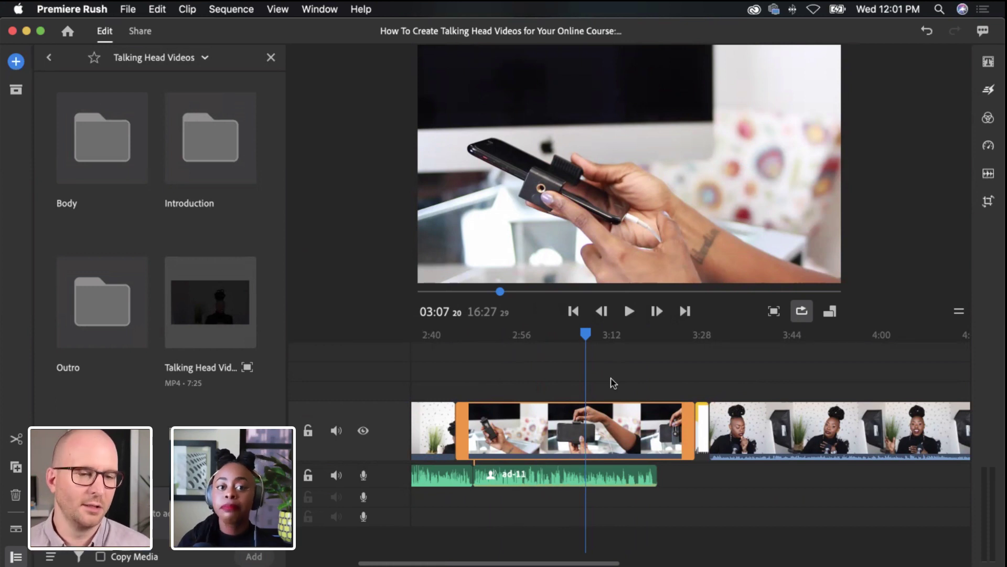
drag(587, 333, 529, 378)
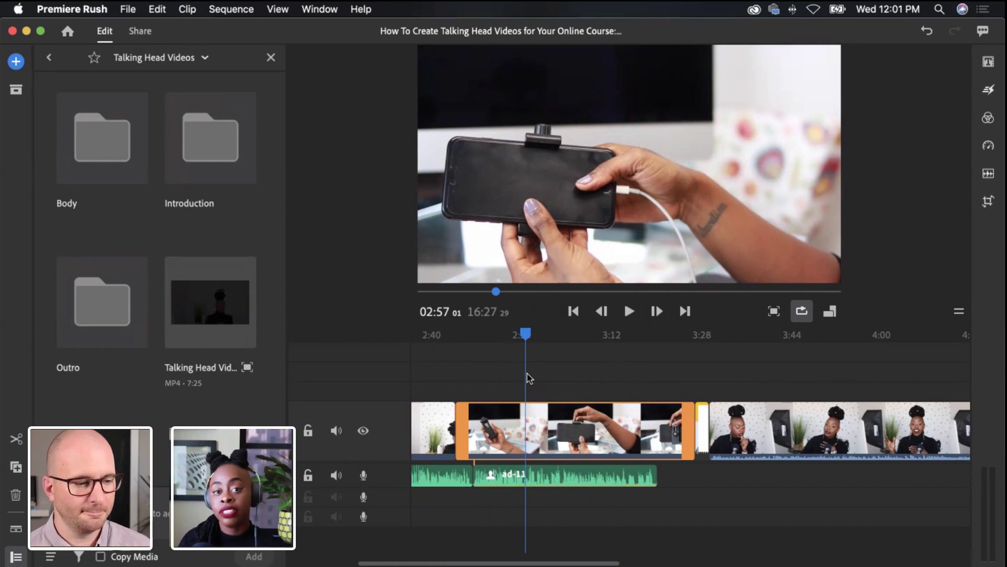
click(522, 338)
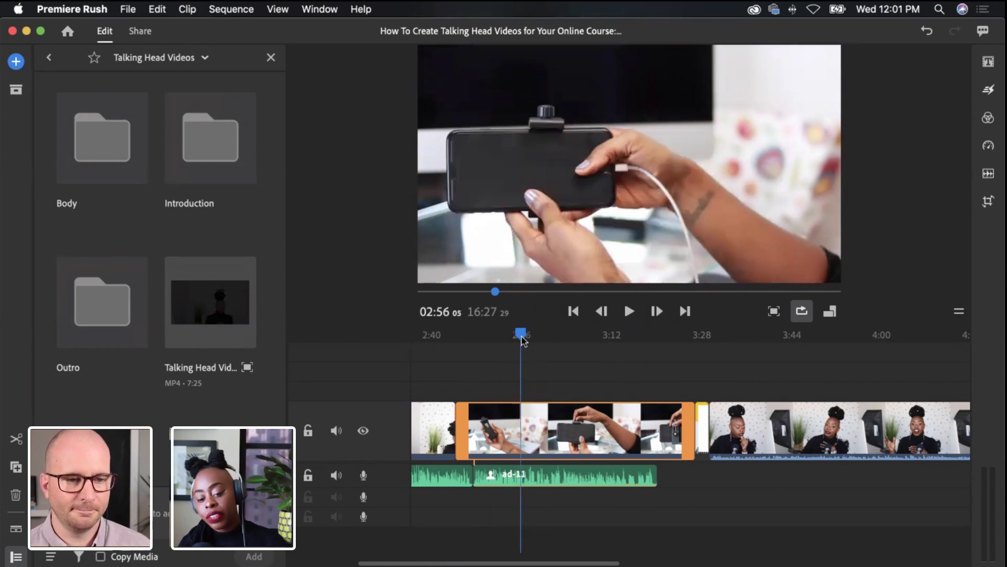
drag(521, 337, 615, 361)
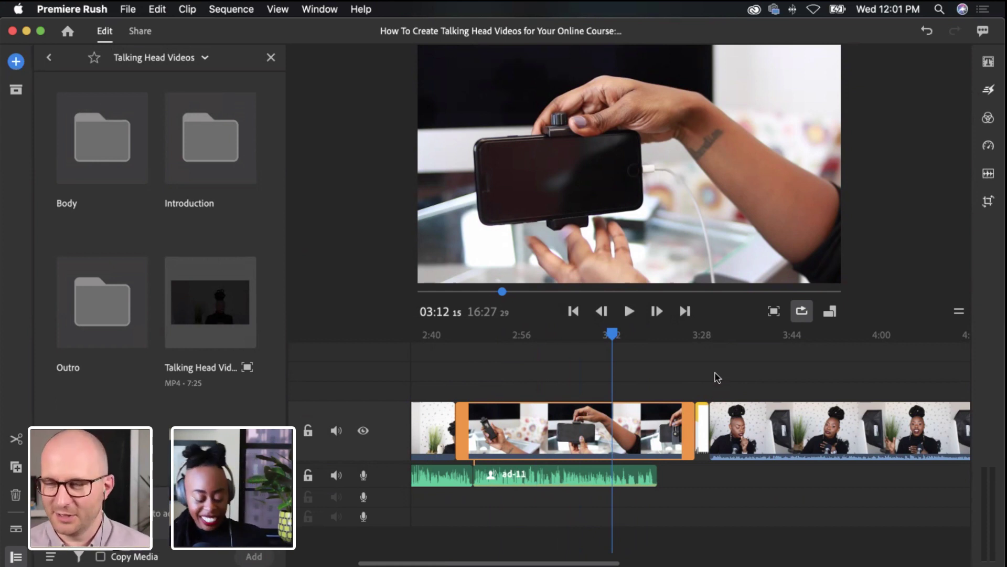
Examine the timeline from the opening clips to the final slide, and preview the Your Recording Equipment slide at about 3:28
scroll(754, 436, right, 10)
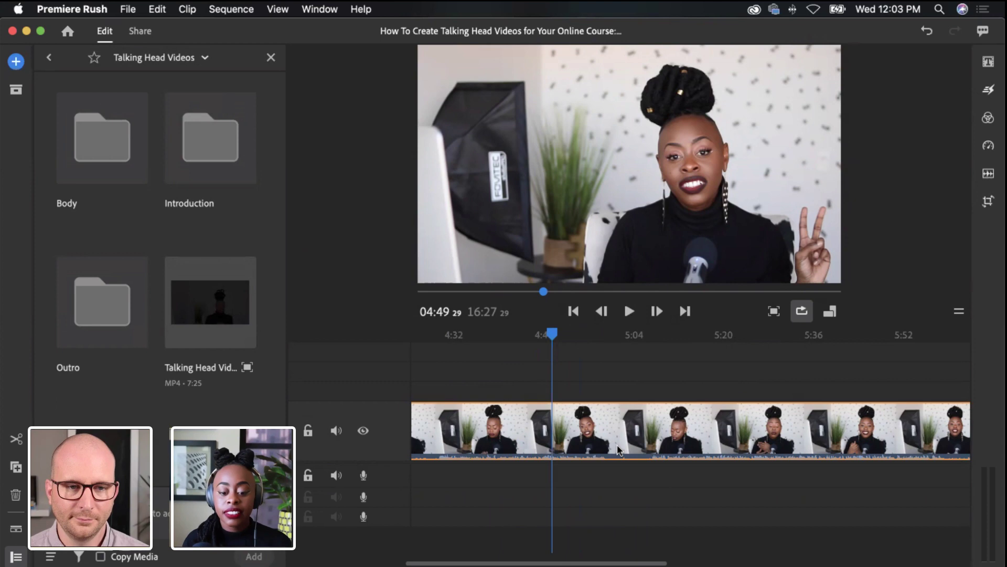
scroll(618, 449, left, 10)
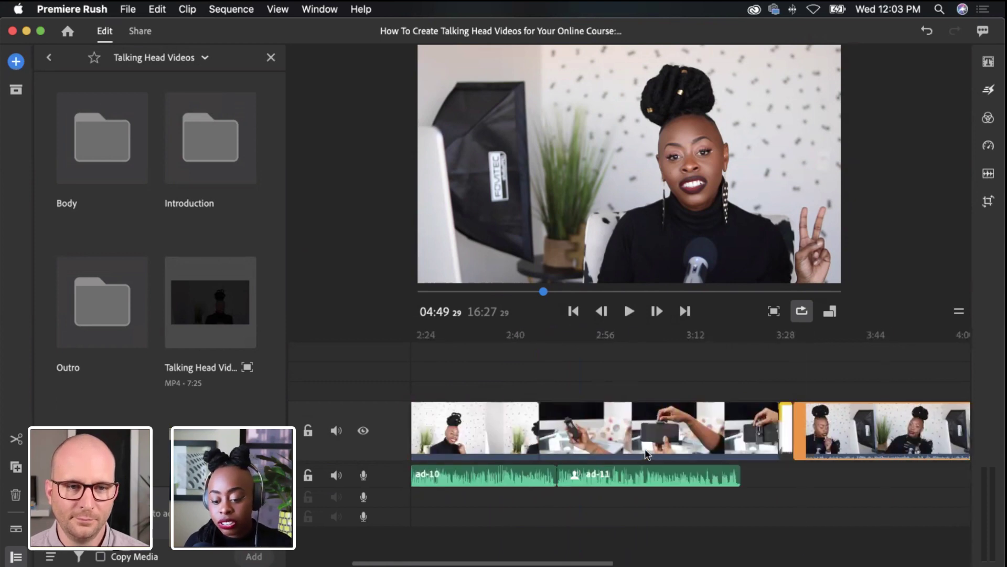
scroll(646, 452, left, 15)
scroll(649, 452, right, 6)
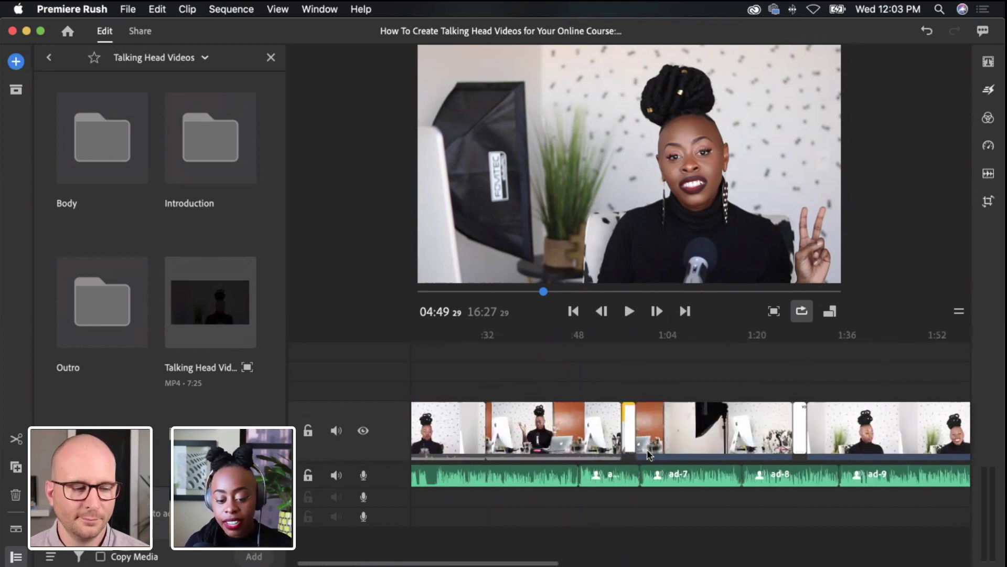
scroll(611, 431, right, 4)
scroll(611, 431, right, 20)
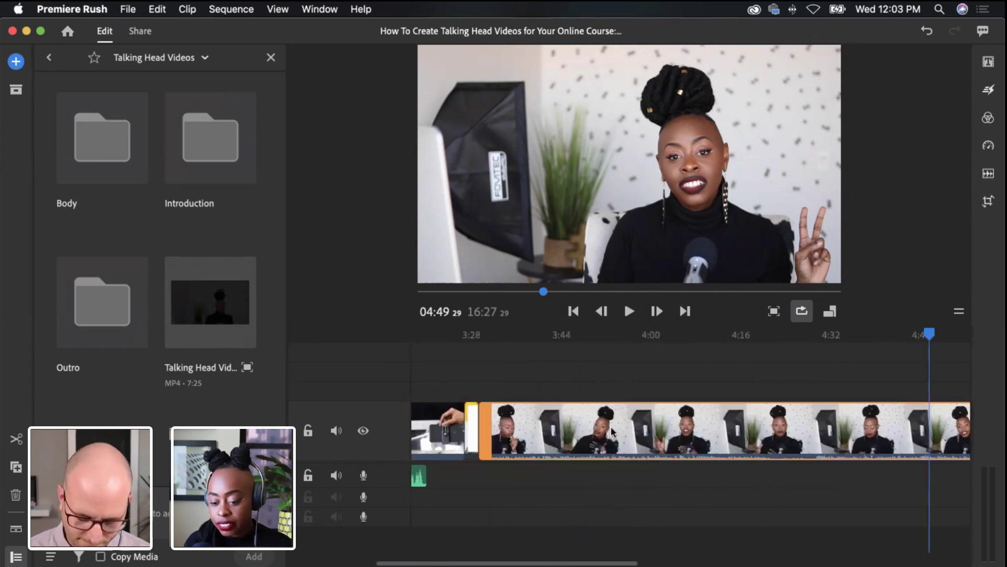
scroll(611, 432, right, 5)
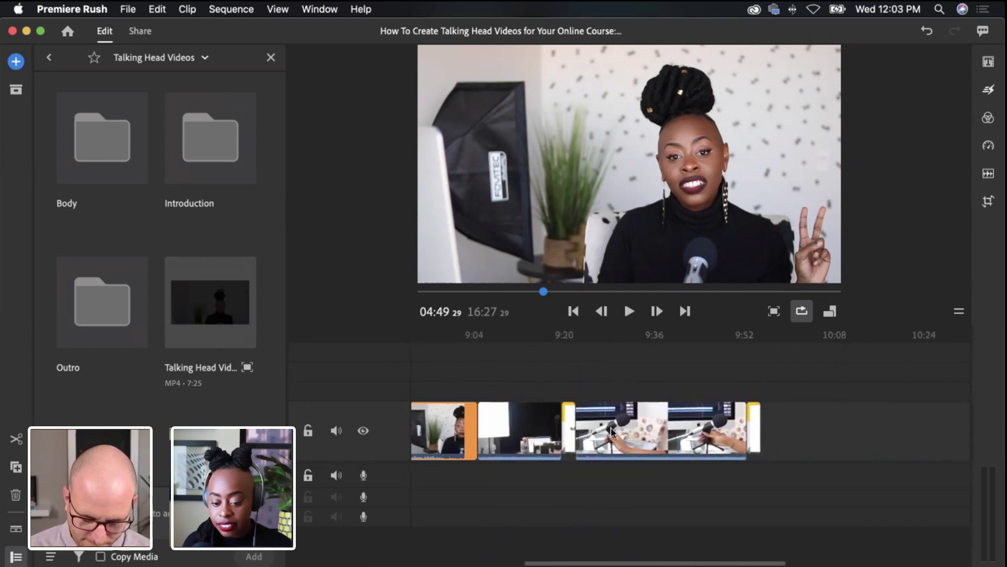
scroll(598, 431, left, 20)
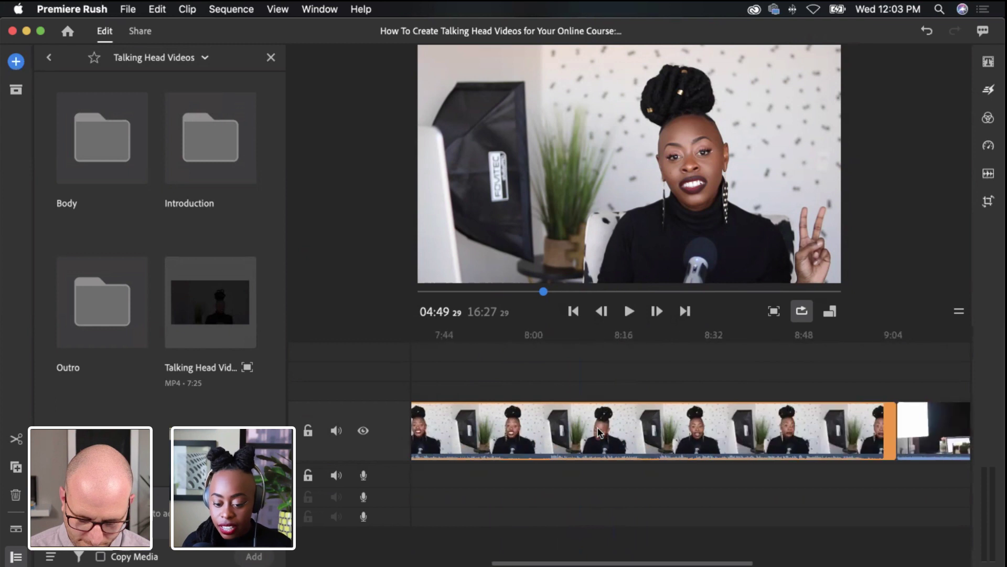
scroll(599, 431, left, 5)
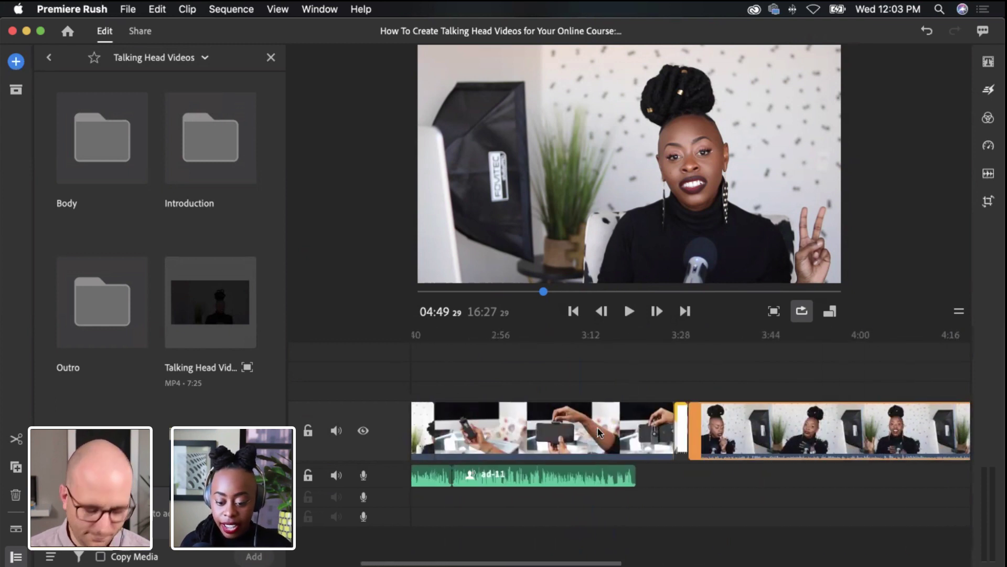
click(681, 353)
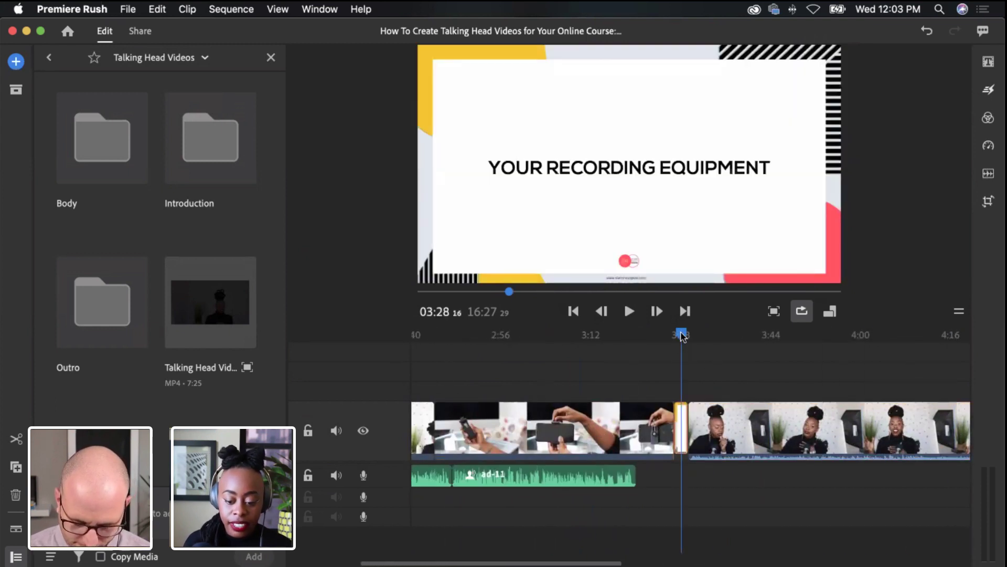
Set the clip volume of the long talking-head clip after the Your Recording Equipment slide to 0
scroll(693, 446, right, 3)
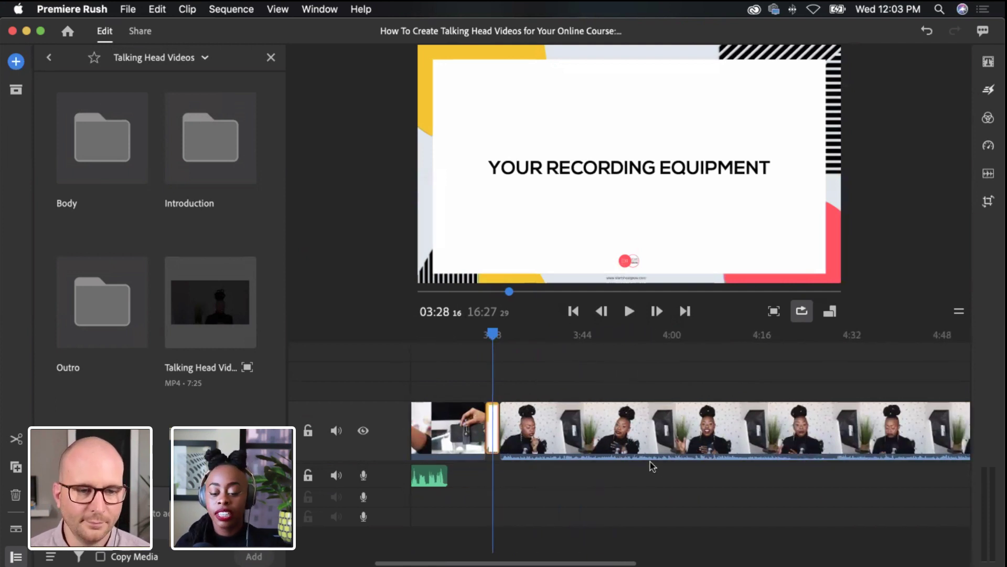
click(643, 438)
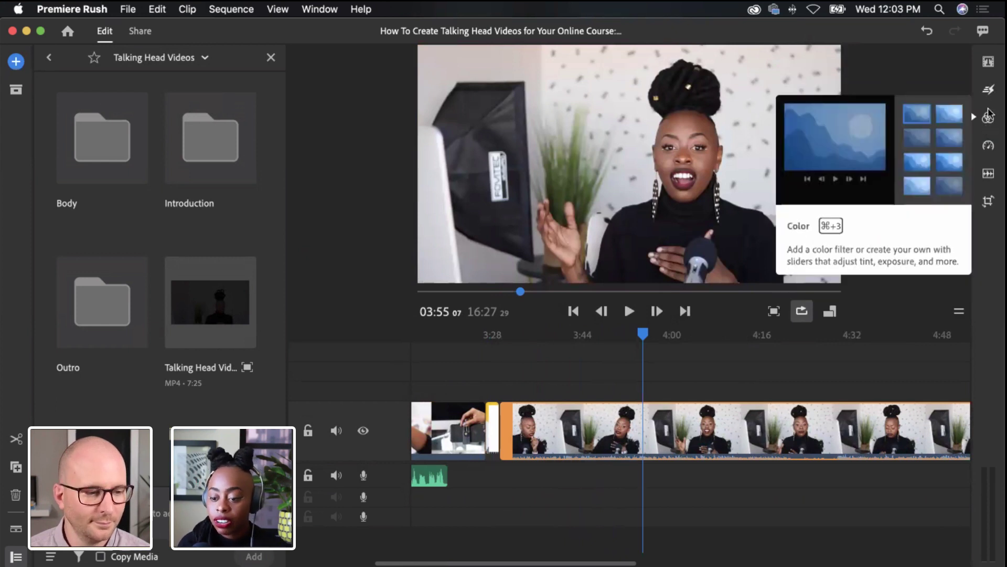
click(988, 146)
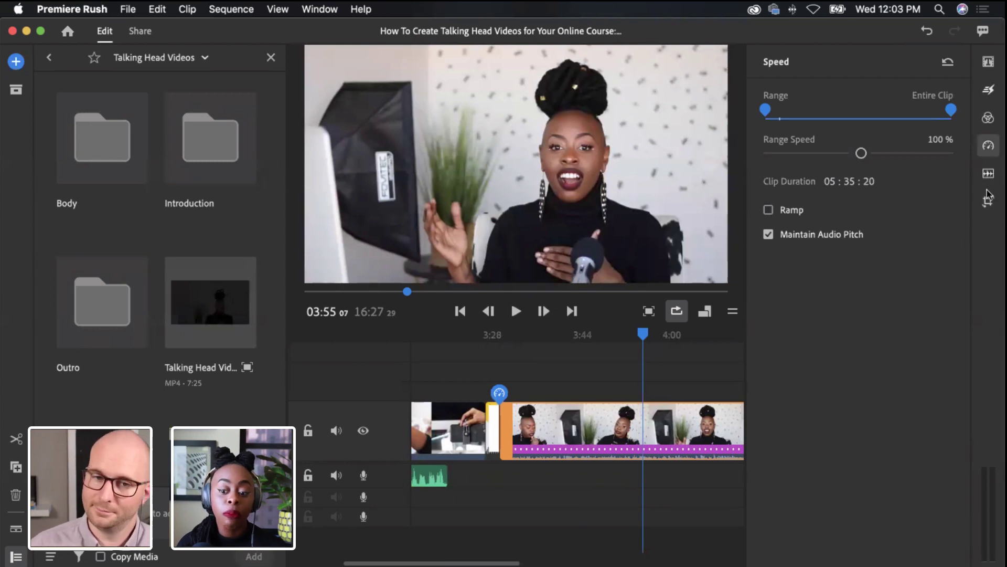
click(988, 174)
drag(861, 139, 761, 157)
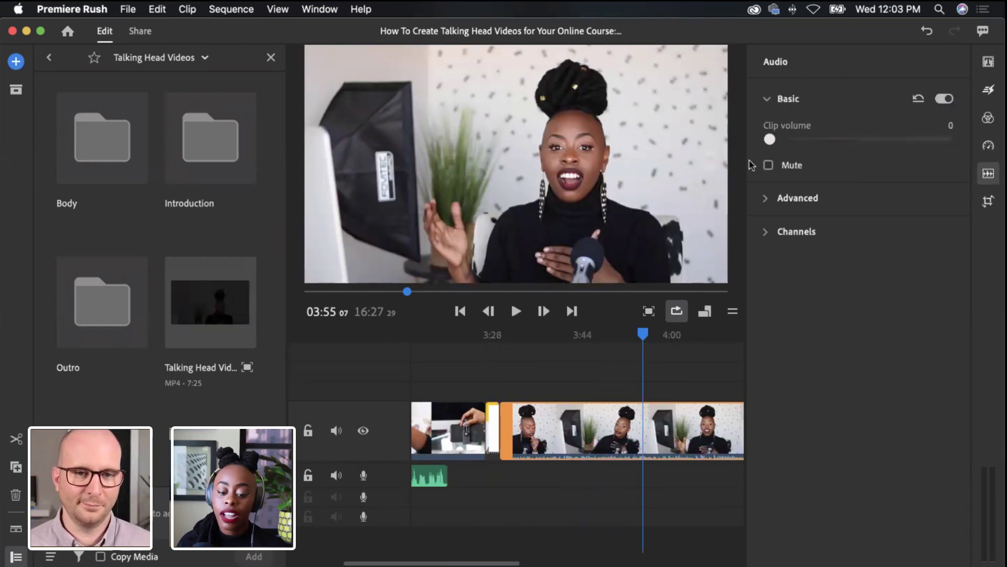
Set the clip volume to 0 for both the dark studio clip at about 9:15 and the microphone clip at about 9:27
scroll(625, 436, right, 10)
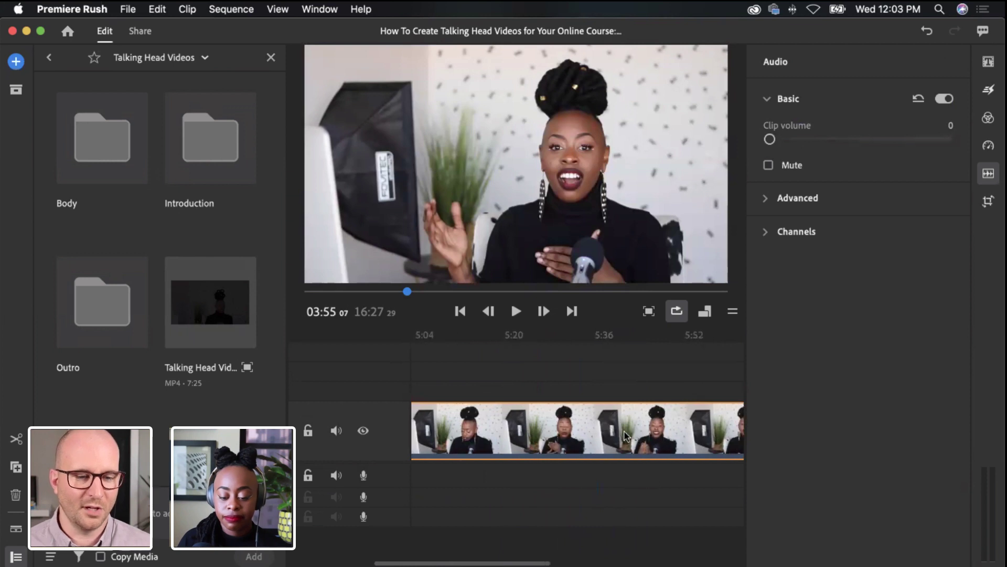
scroll(625, 435, right, 7)
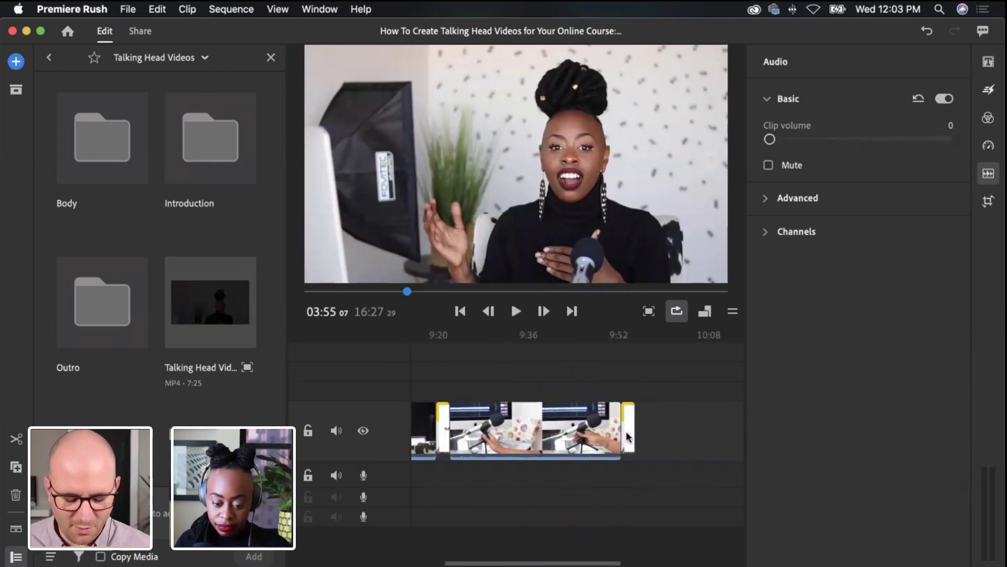
click(610, 430)
click(575, 430)
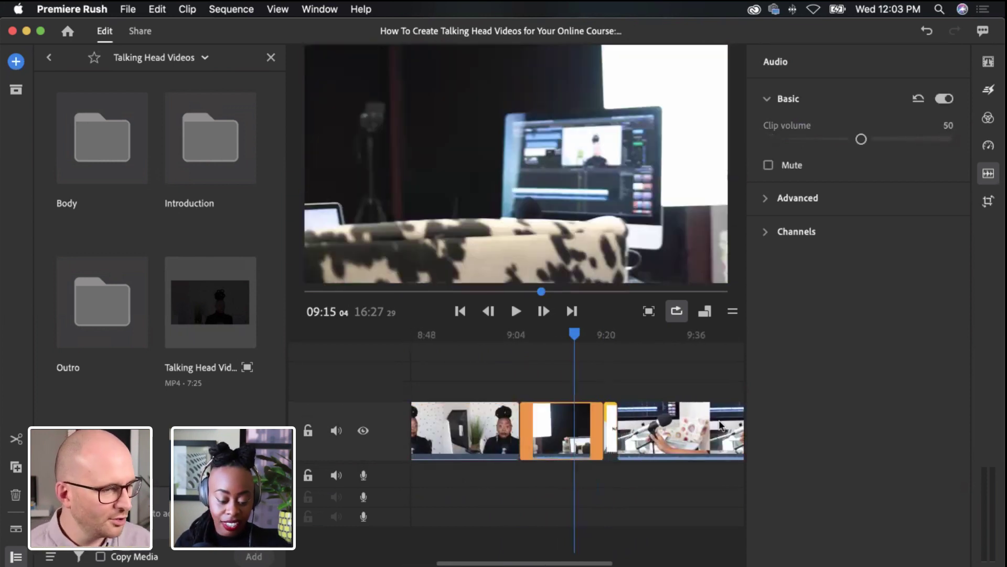
drag(861, 139, 749, 158)
click(644, 445)
drag(863, 139, 753, 157)
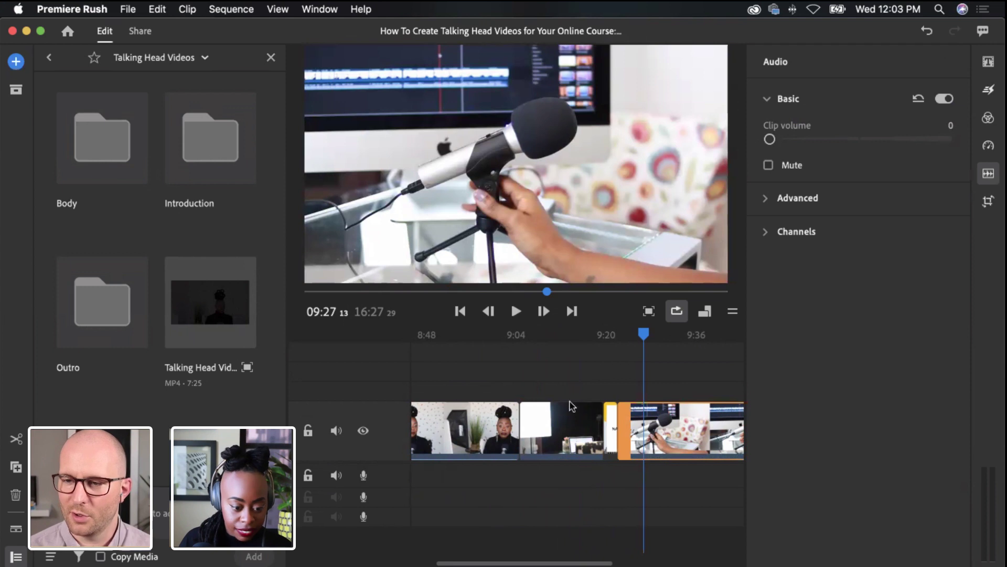
scroll(530, 433, right, 5)
scroll(530, 433, left, 5)
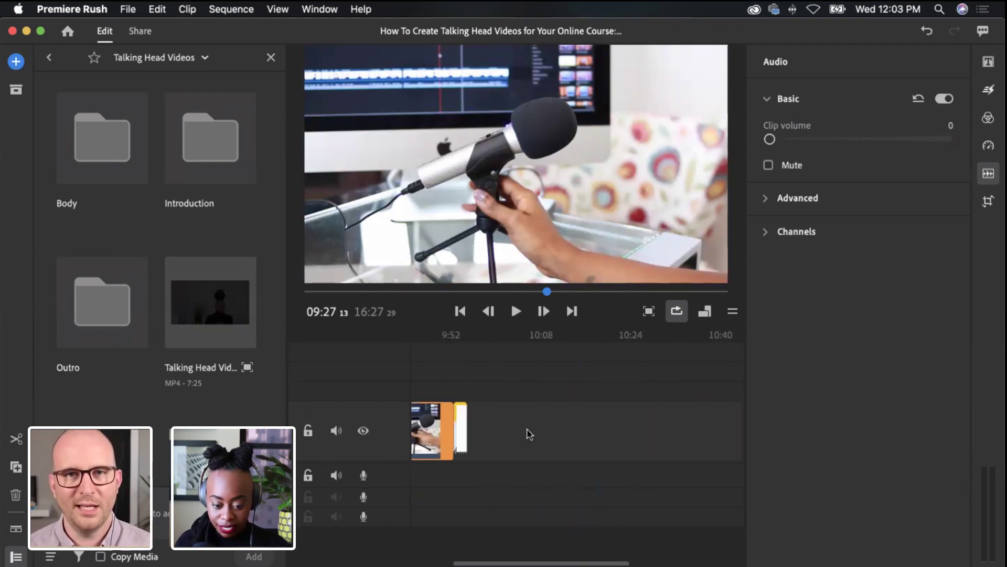
click(988, 173)
Place the playhead on the Video Audio slide at the end of the timeline and open the Outro media folder
scroll(590, 404, left, 3)
scroll(591, 404, right, 5)
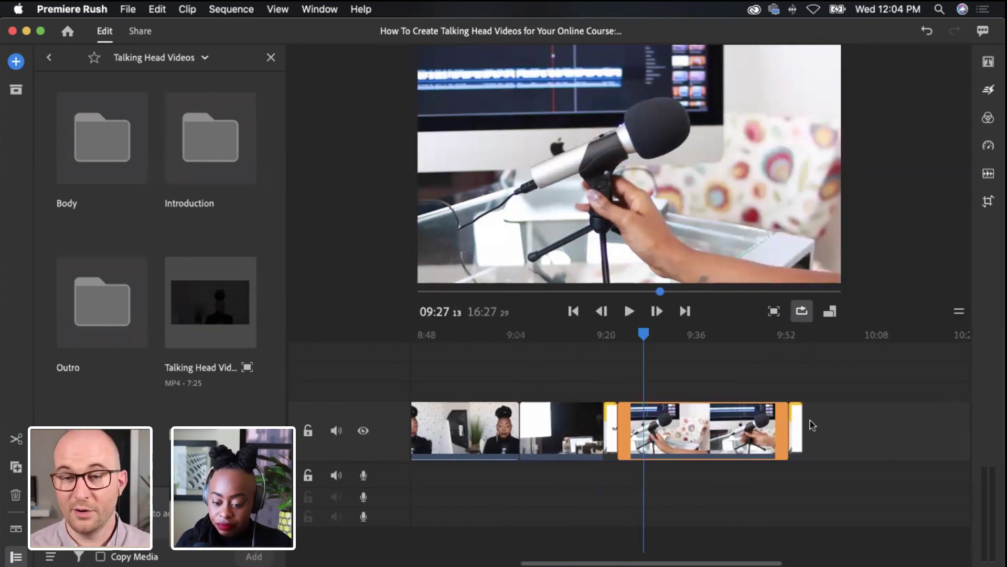
click(798, 348)
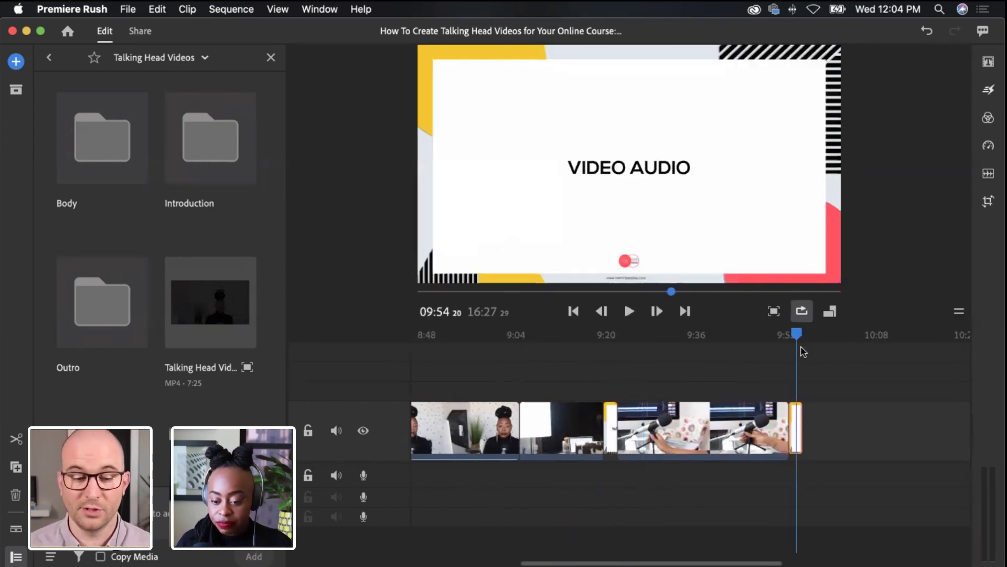
double_click(116, 308)
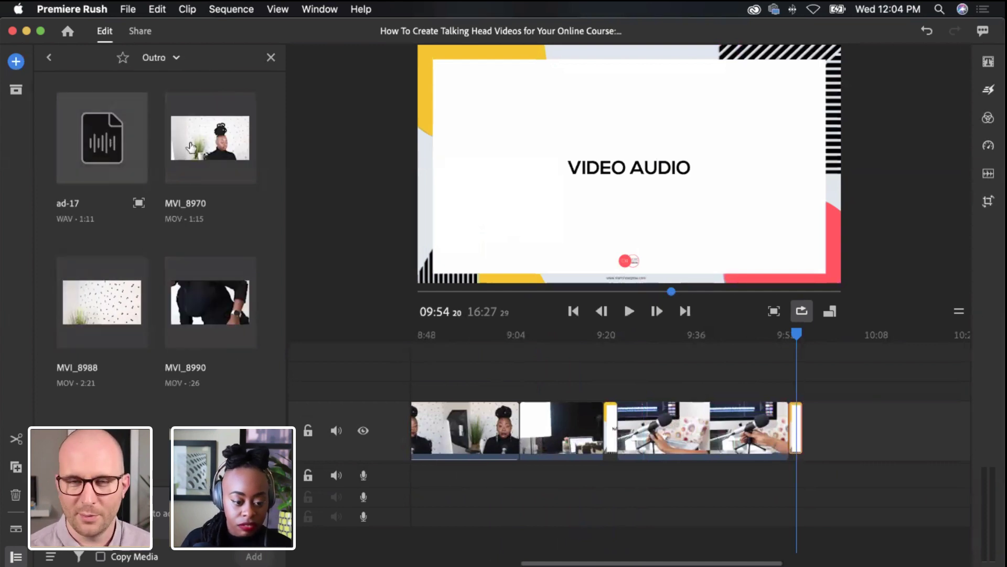
scroll(430, 412, left, 1)
scroll(430, 412, left, 5)
scroll(431, 412, right, 10)
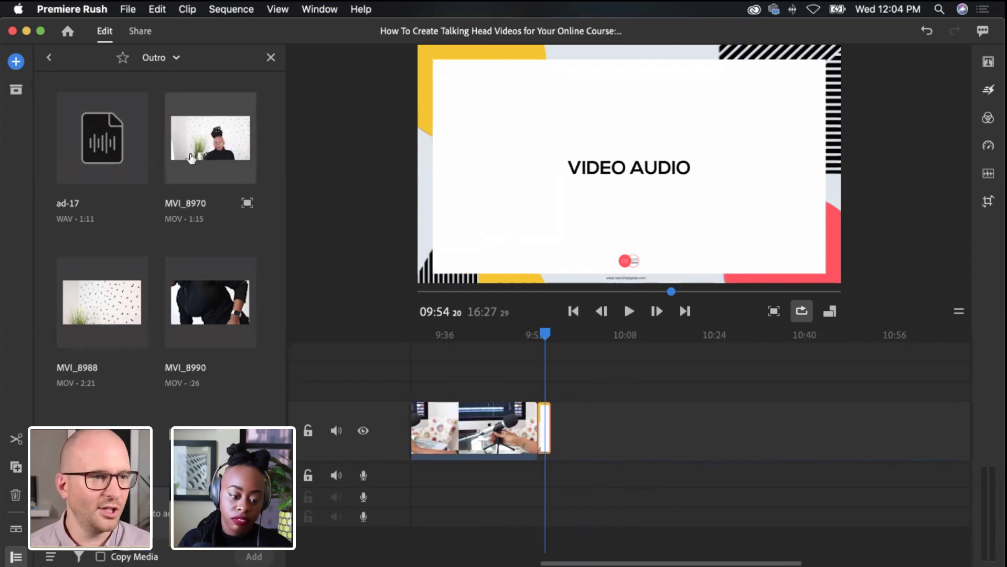
Select MVI_8970, MVI_8988 and MVI_8990 in the Outro folder, in that order, for adding to the timeline
click(210, 141)
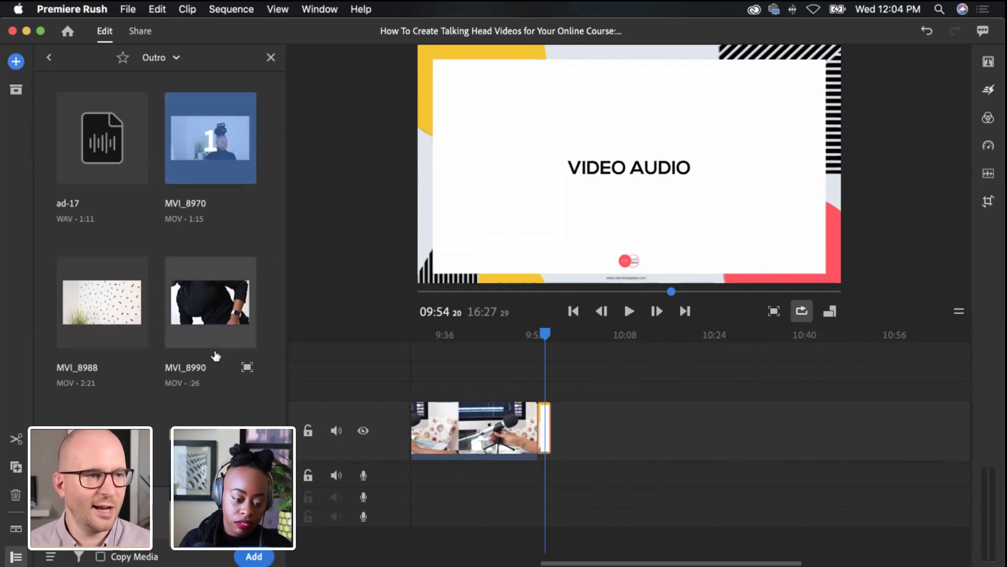
click(189, 322)
click(169, 335)
click(105, 304)
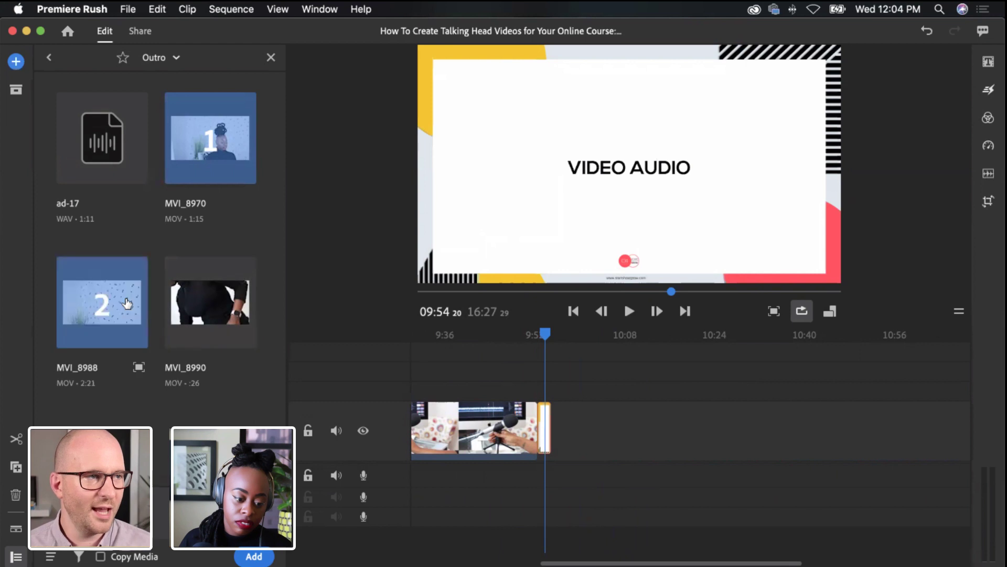
click(209, 303)
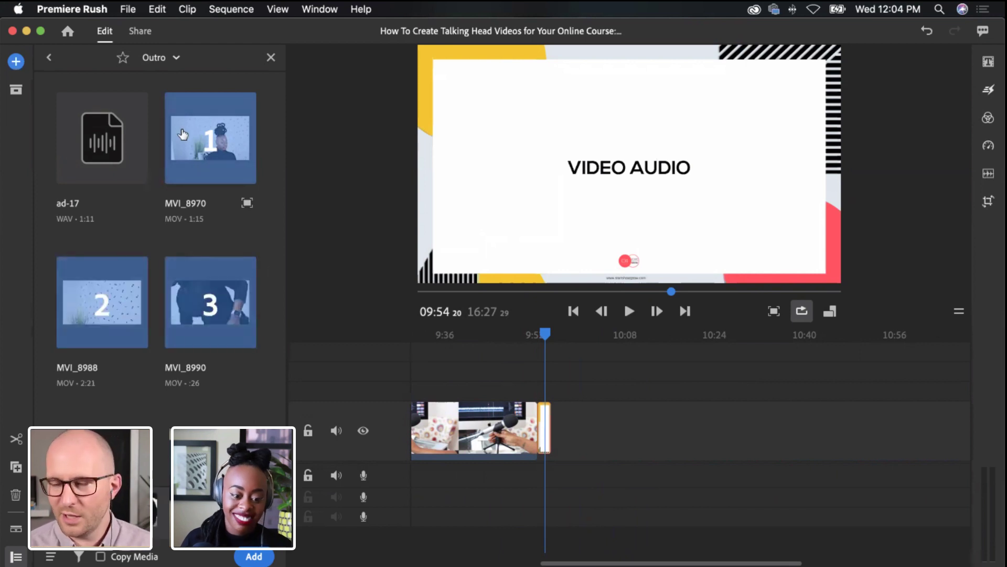
Add the Outro clips MVI_8970, MVI_8988 and MVI_8990 to the sequence and set their clip volume to 0
click(253, 557)
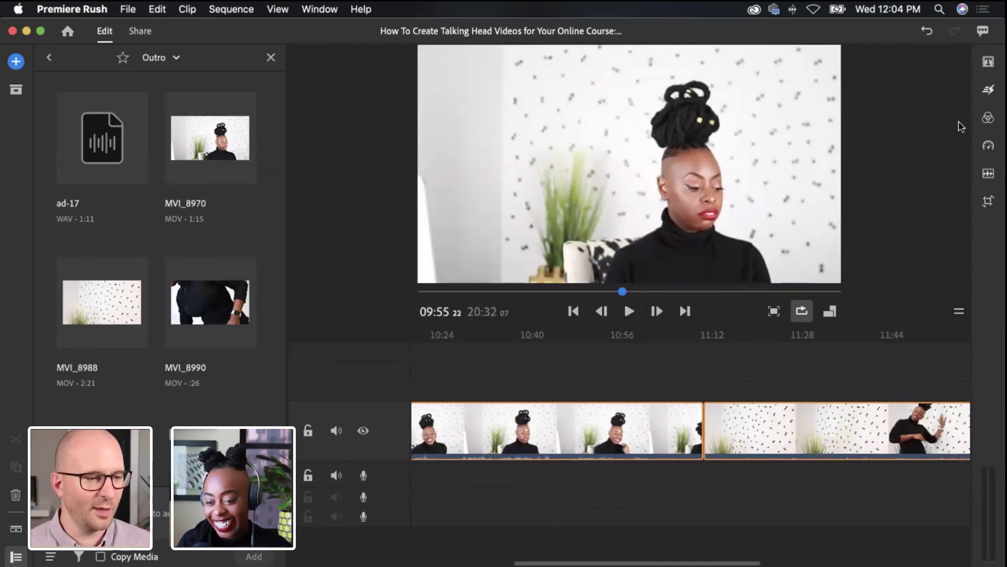
click(989, 174)
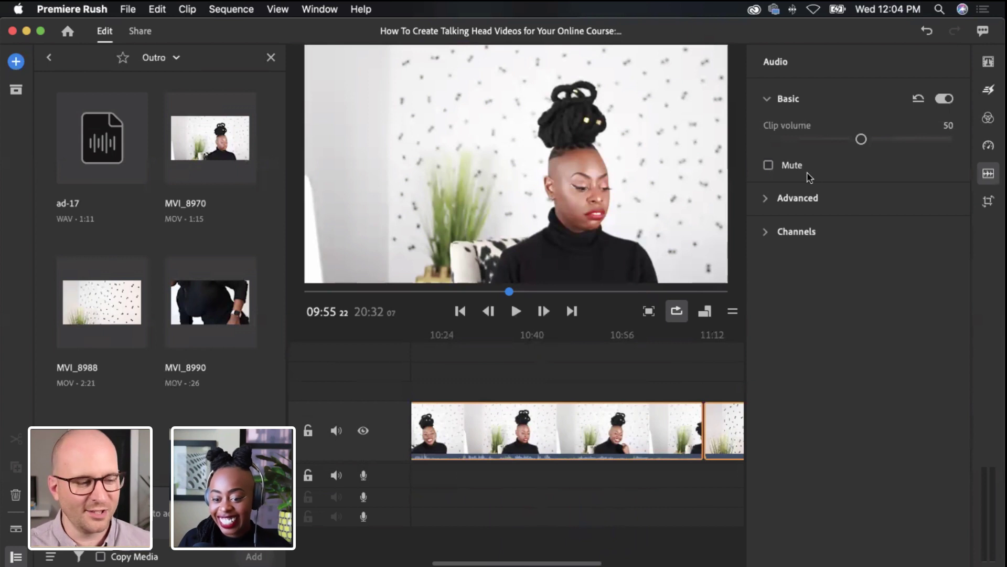
drag(861, 139, 733, 154)
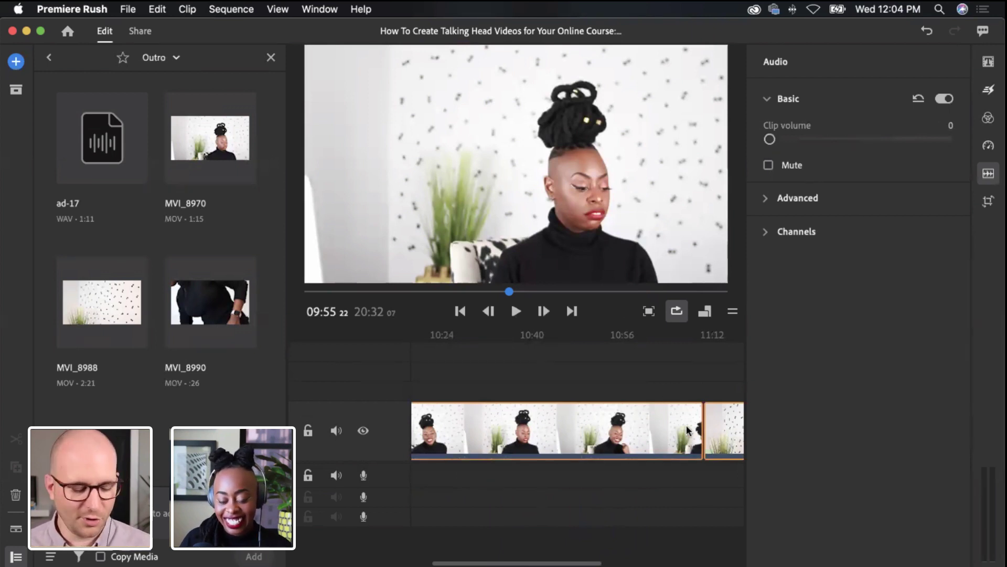
Look over the added outro clips and the ad-12 and ad-13 audio clips along the timeline, checking their clip volume
scroll(687, 428, right, 10)
scroll(689, 431, left, 3)
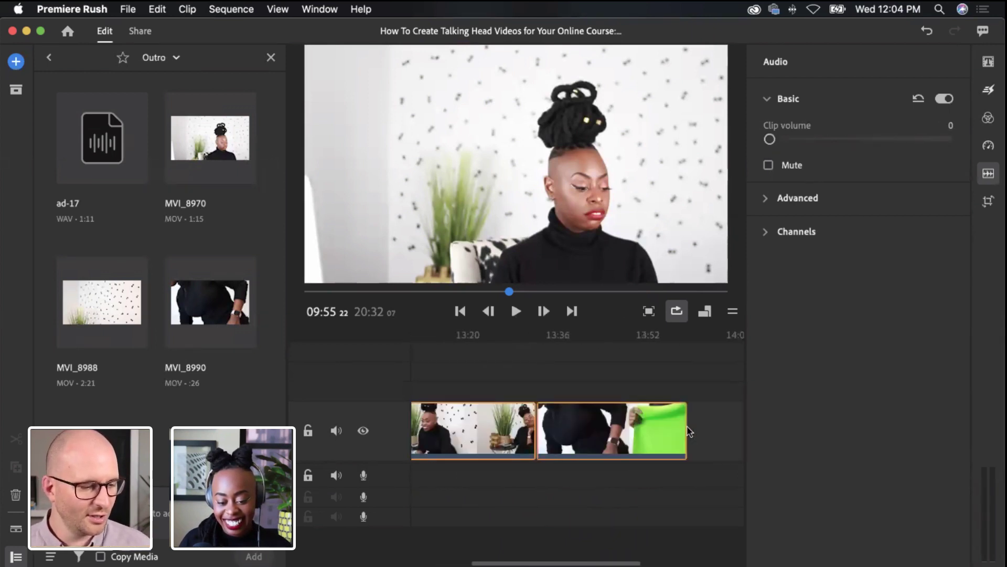
scroll(687, 429, left, 20)
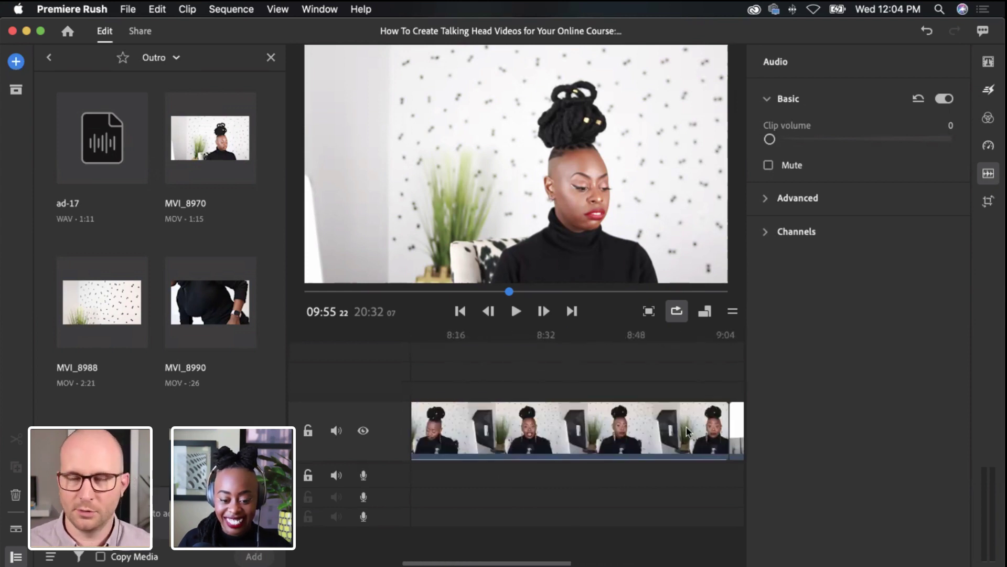
scroll(635, 428, left, 10)
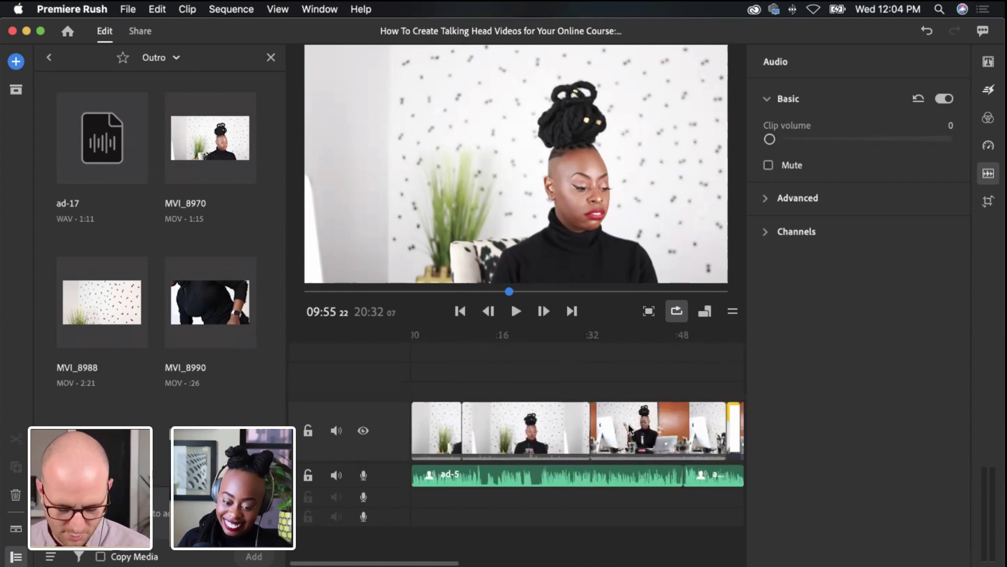
scroll(628, 427, right, 20)
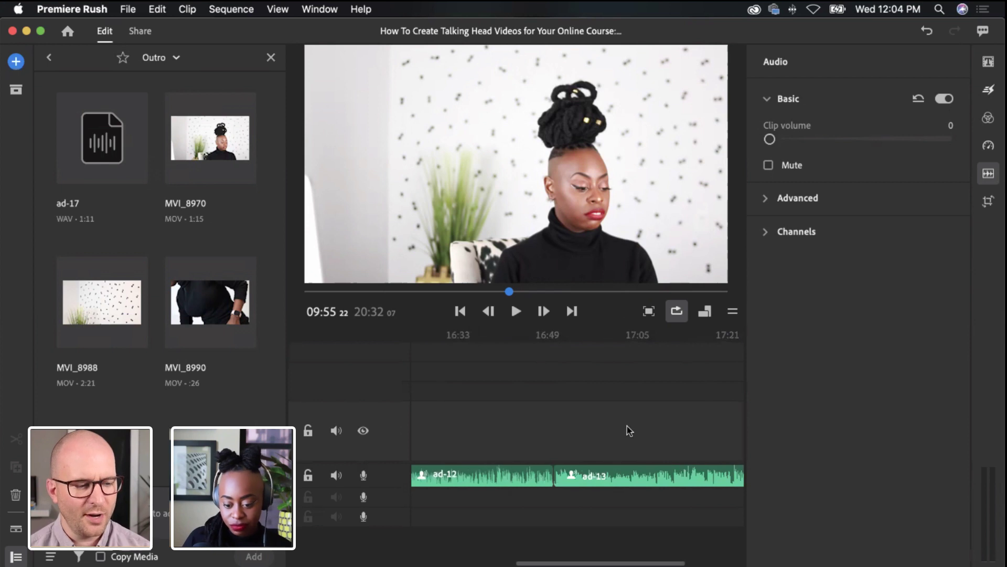
scroll(485, 477, left, 8)
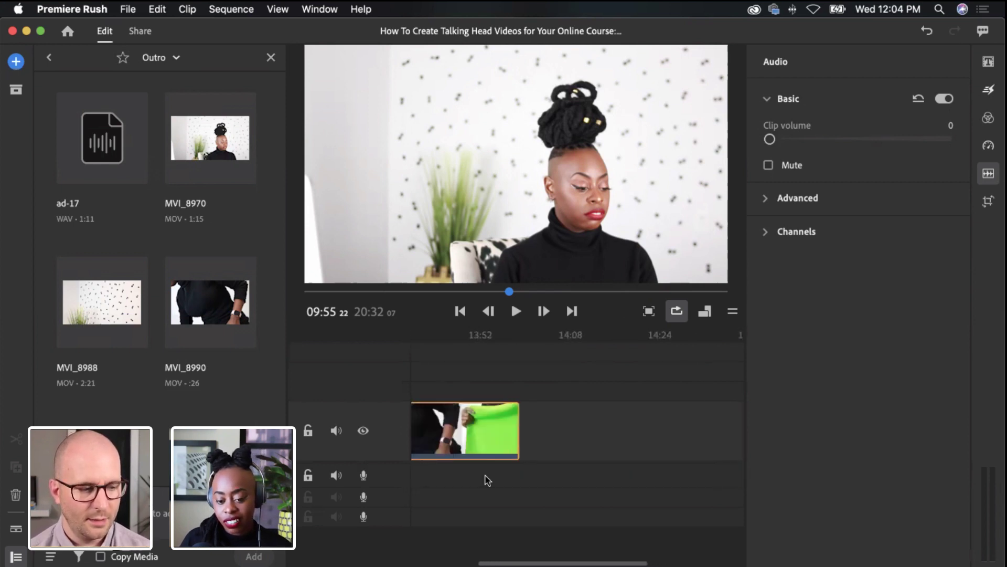
click(522, 423)
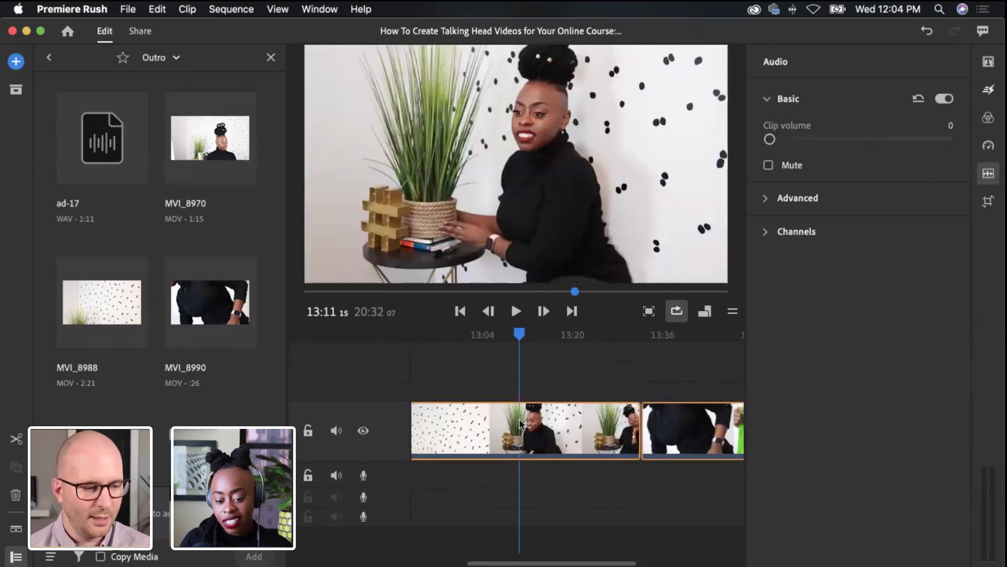
scroll(522, 424, left, 2)
scroll(521, 423, left, 6)
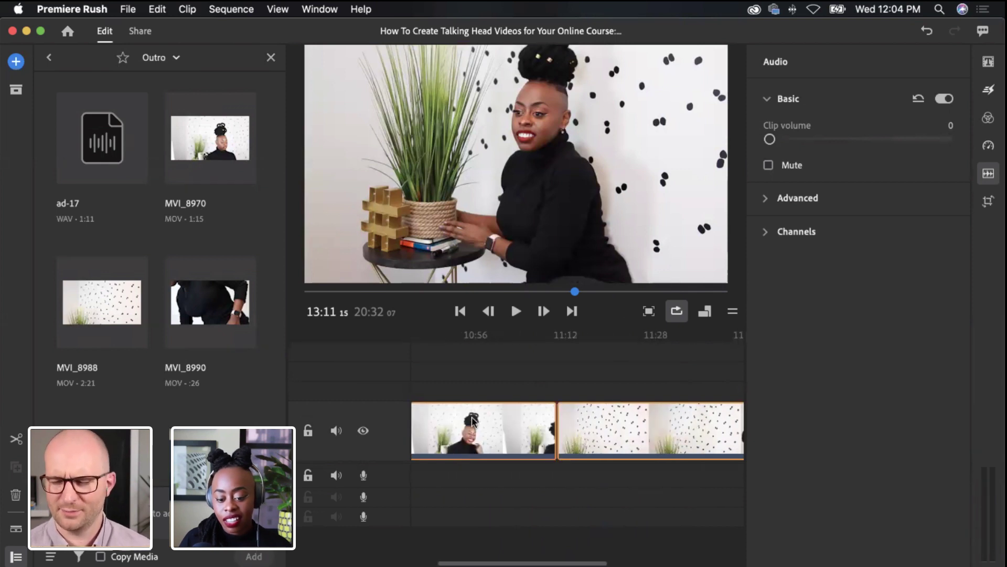
scroll(473, 421, left, 2)
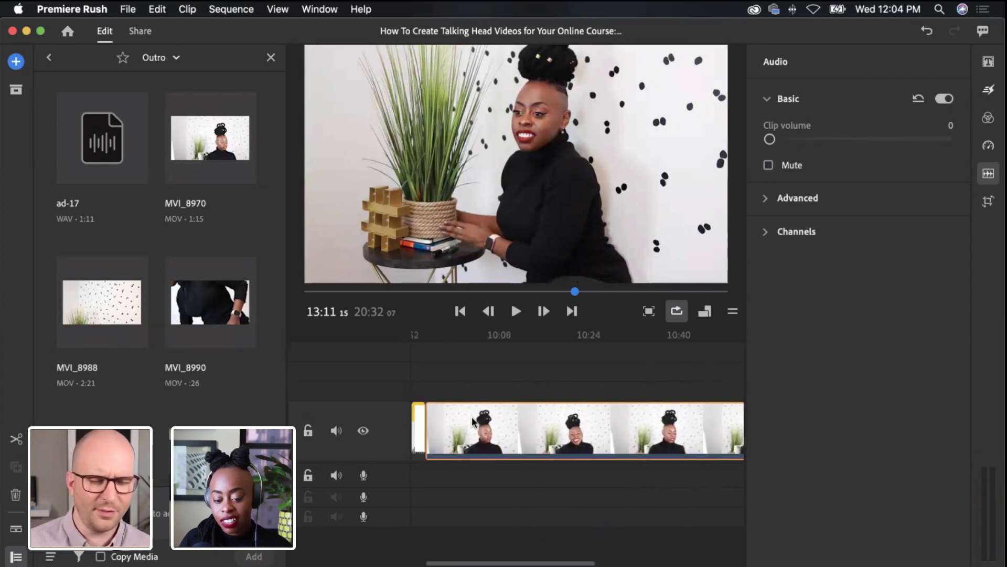
click(467, 375)
scroll(518, 423, right, 12)
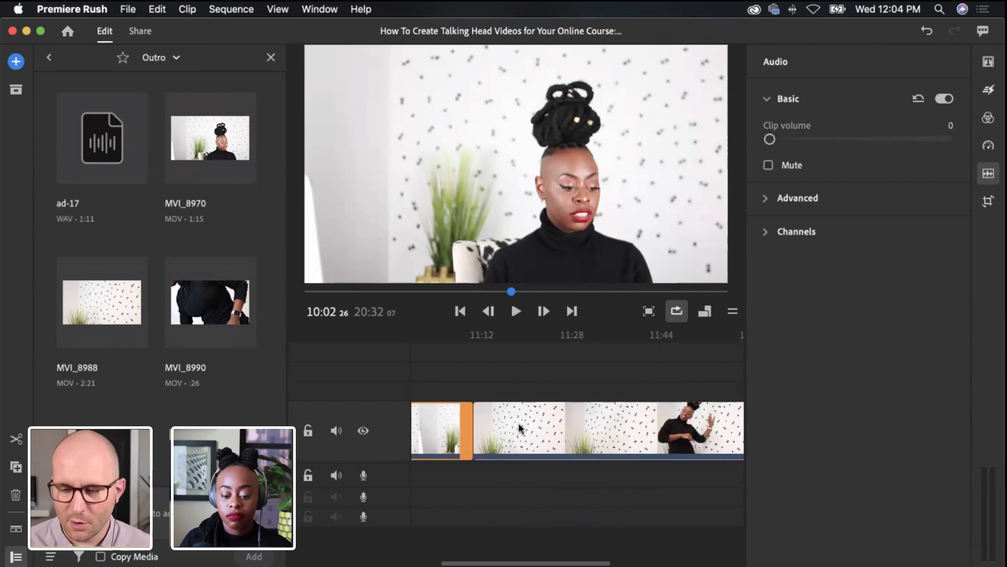
scroll(518, 429, right, 8)
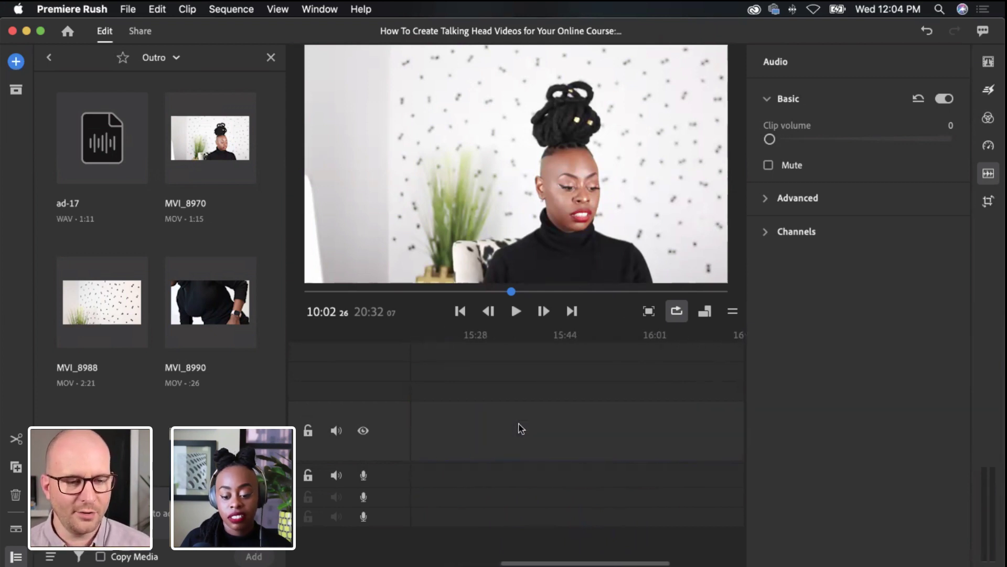
click(473, 473)
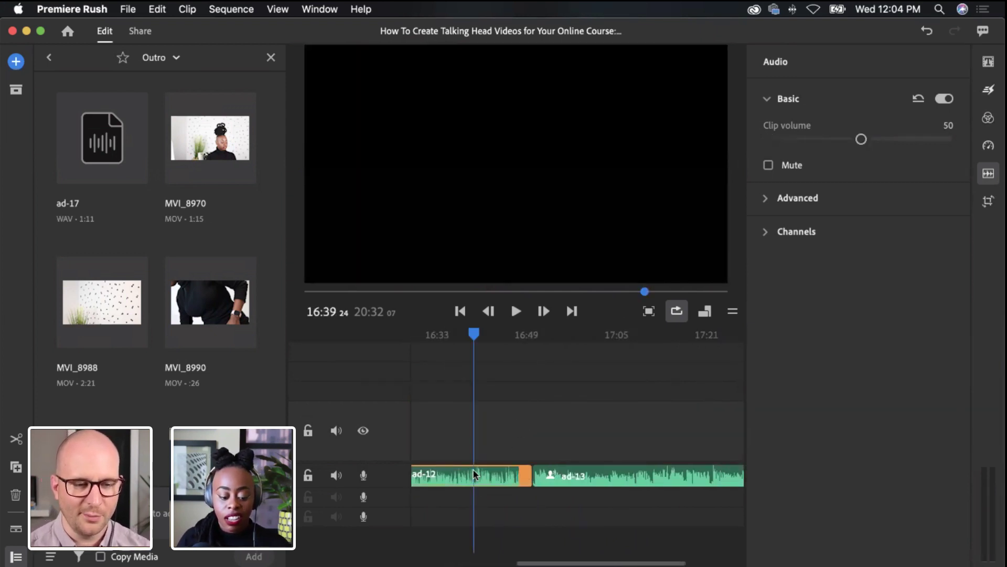
click(612, 474)
scroll(614, 475, right, 3)
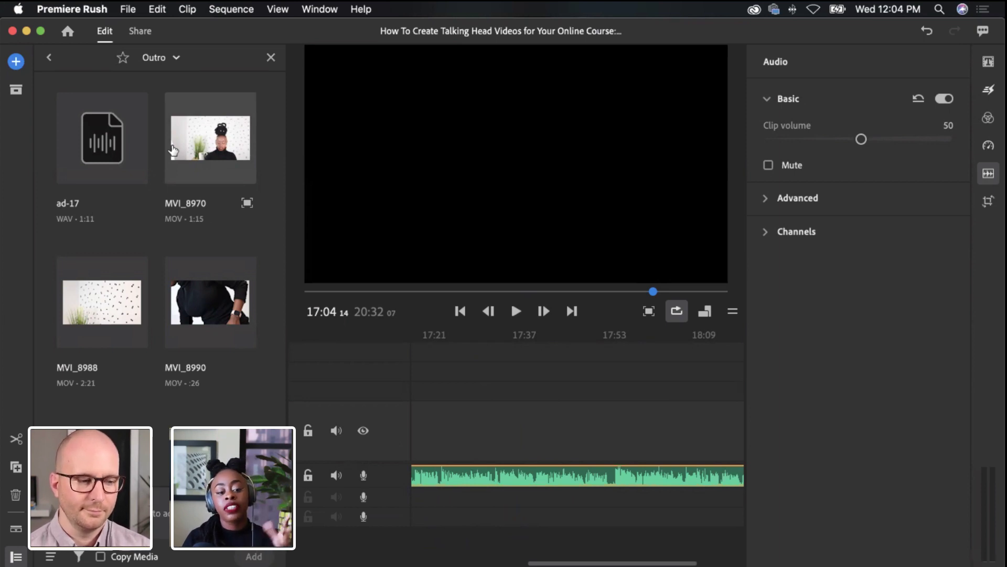
Browse the Talking Head Videos media folder, looking into its Body and Introduction subfolders while comparing them with the timeline's start
click(159, 58)
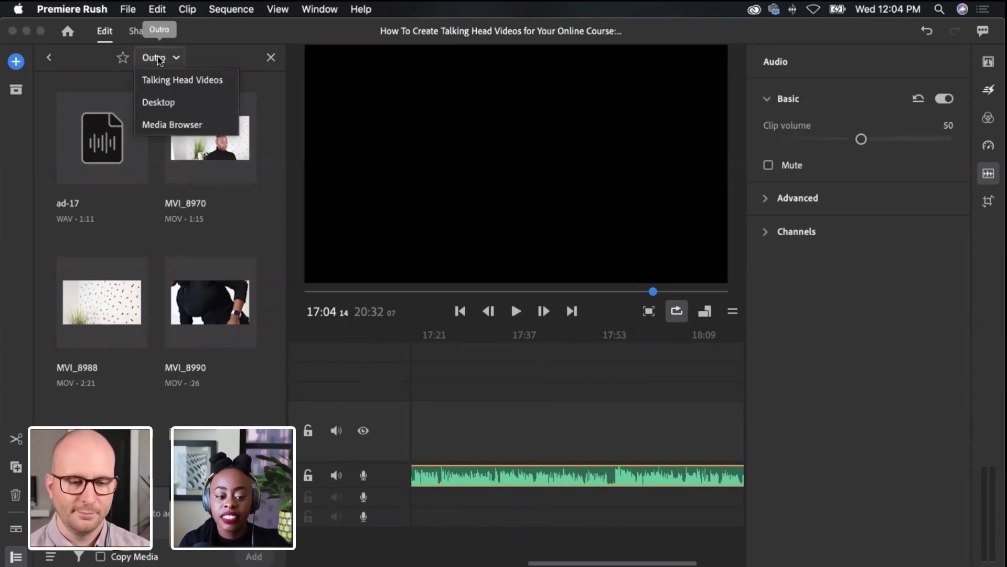
click(160, 81)
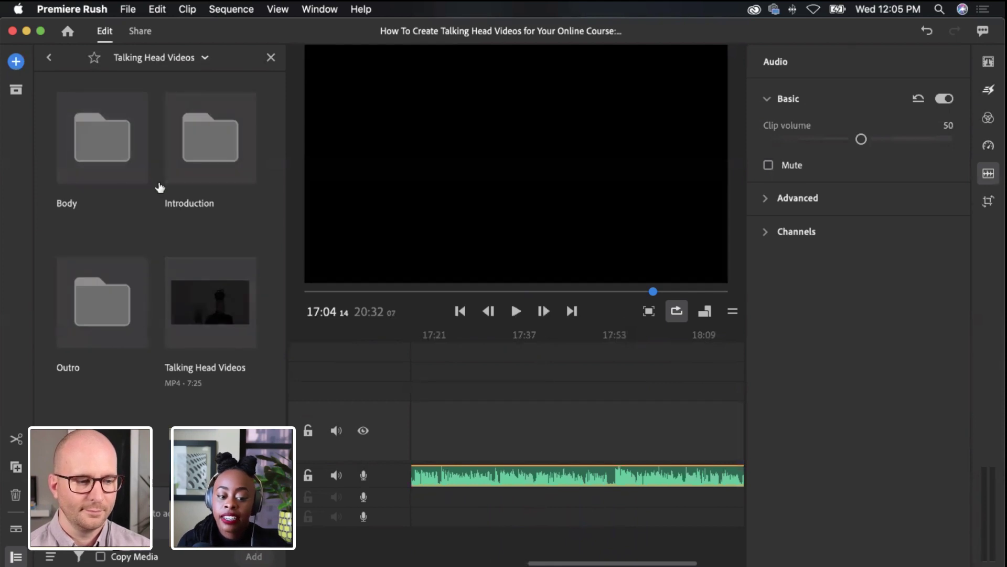
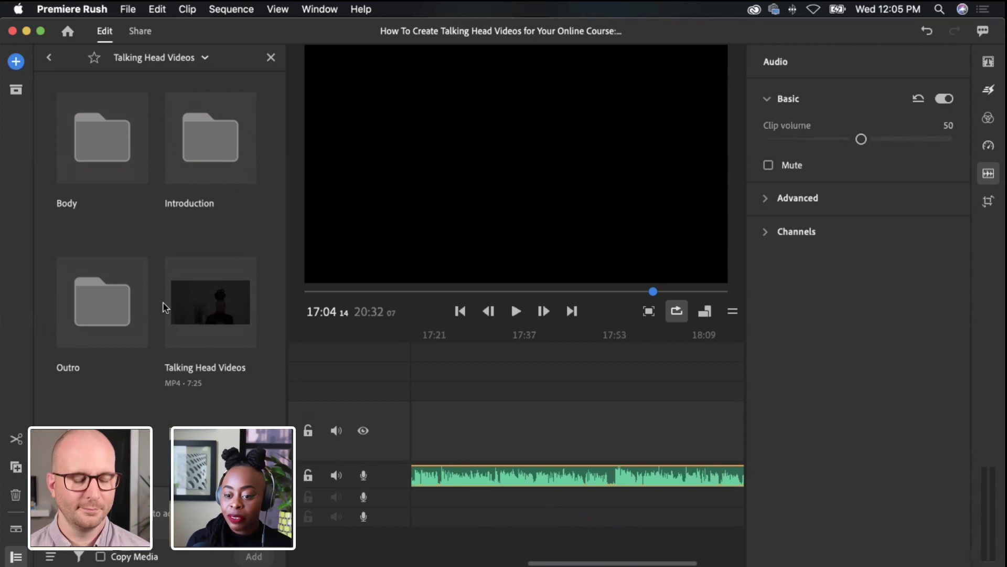
click(104, 128)
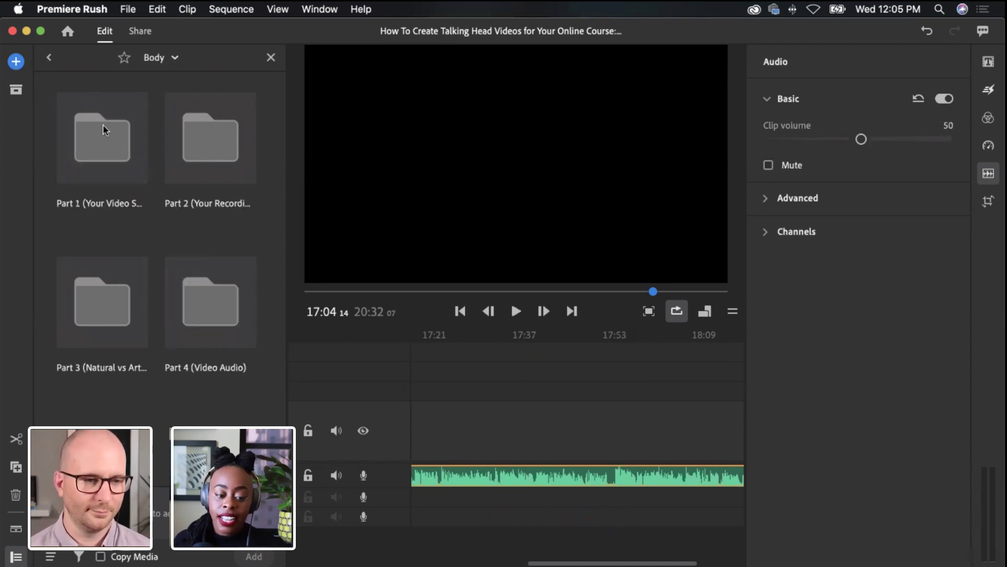
click(175, 57)
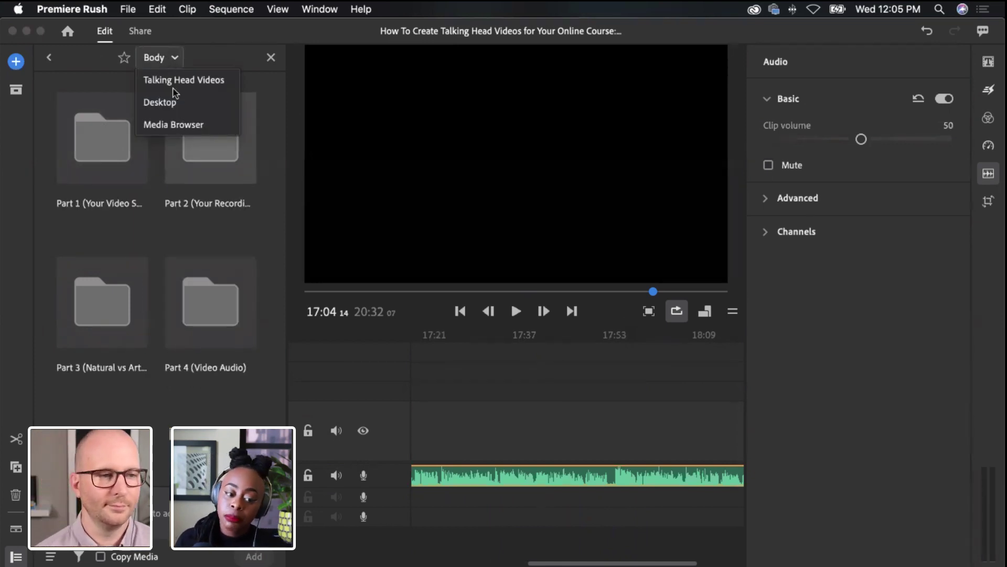
click(158, 77)
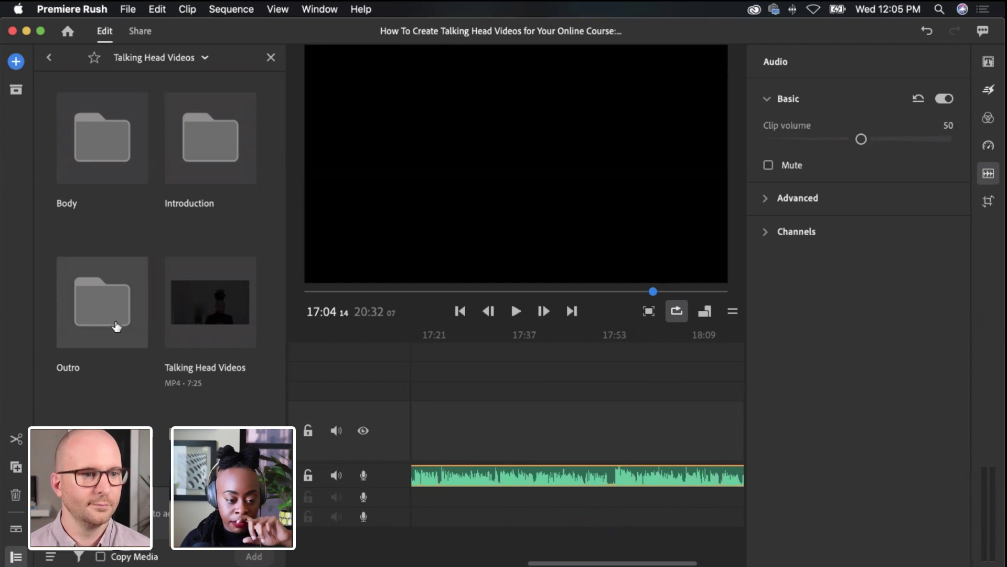
scroll(514, 420, left, 15)
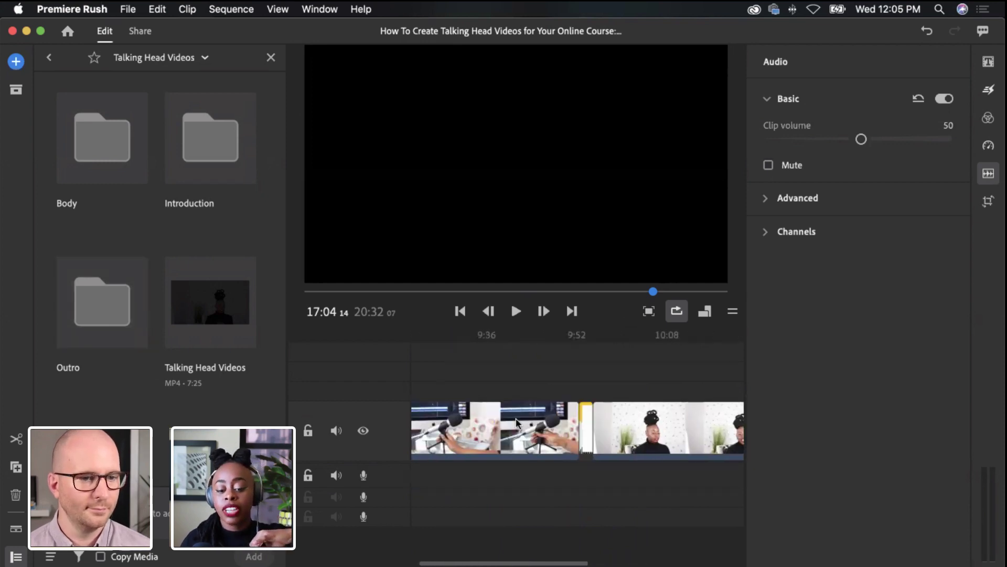
scroll(517, 422, left, 5)
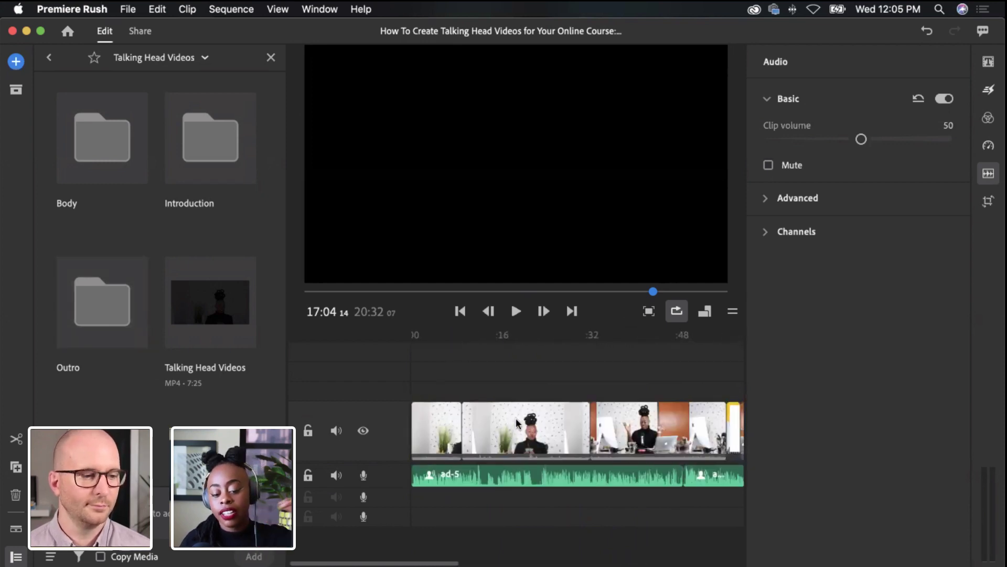
click(204, 168)
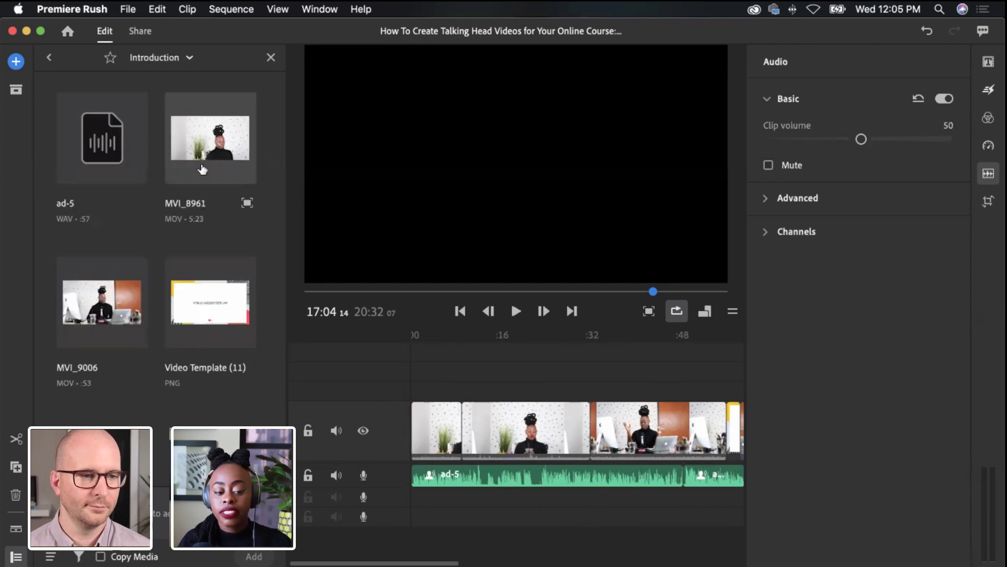
Review the sequence from the introduction onward and inspect the trailing ad-12 and ad-13 audio clips
scroll(512, 422, right, 5)
scroll(512, 423, right, 12)
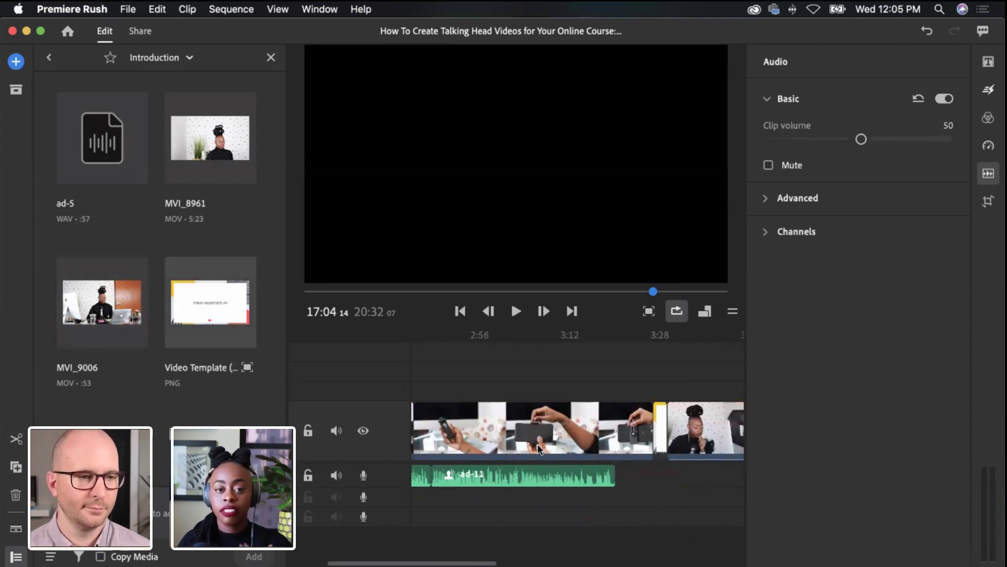
scroll(561, 451, right, 5)
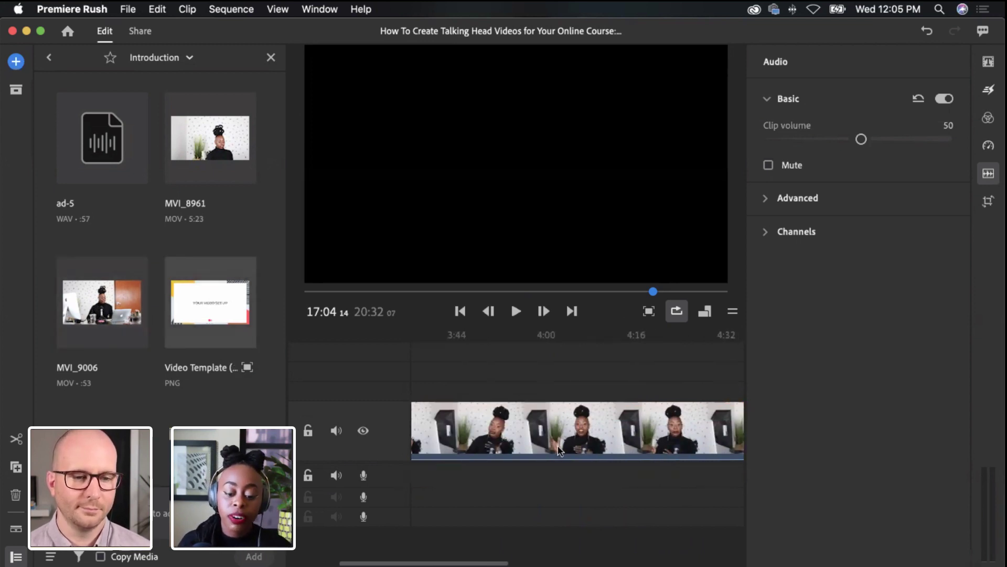
scroll(560, 450, right, 15)
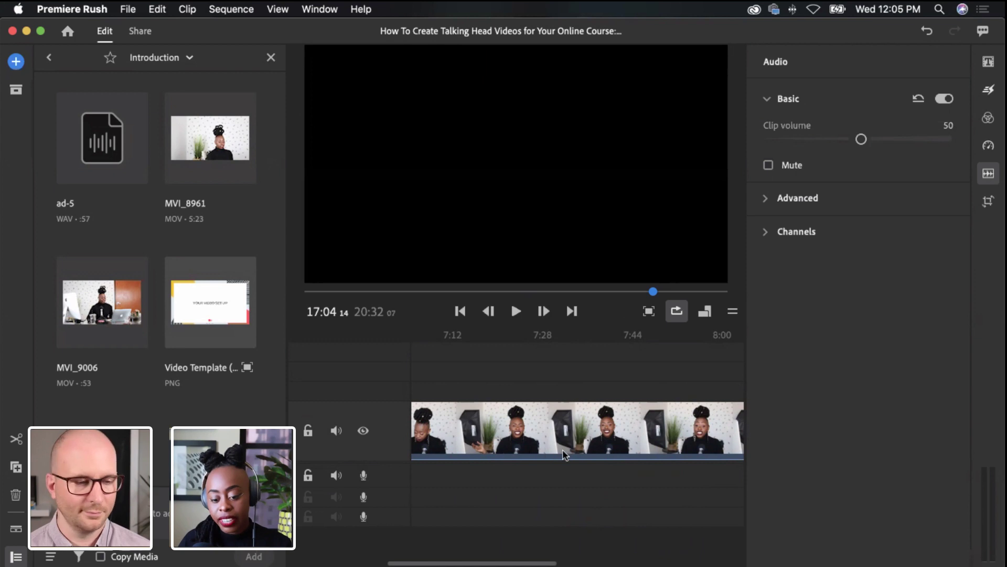
scroll(555, 452, right, 20)
scroll(565, 455, right, 10)
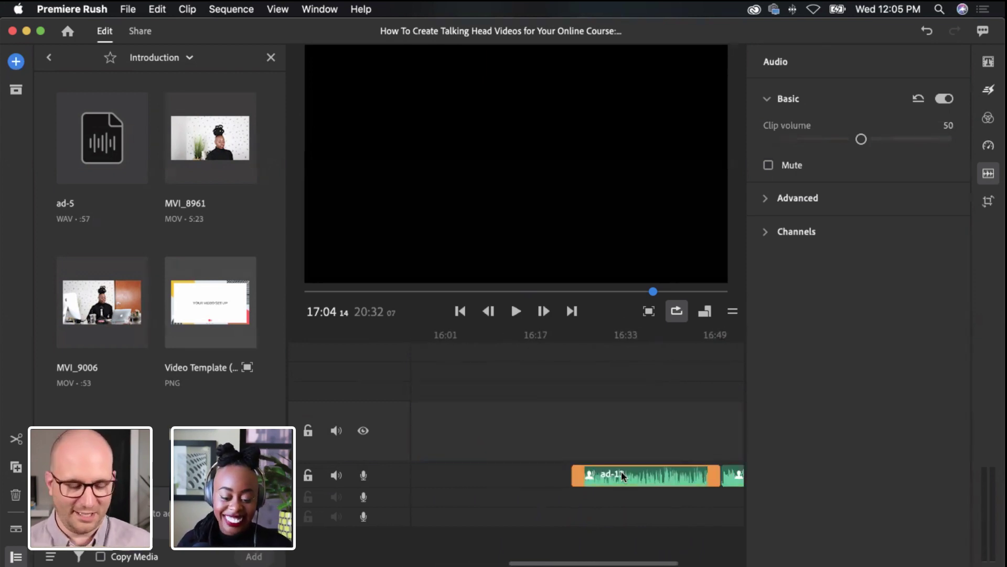
click(623, 476)
scroll(625, 476, right, 8)
click(624, 474)
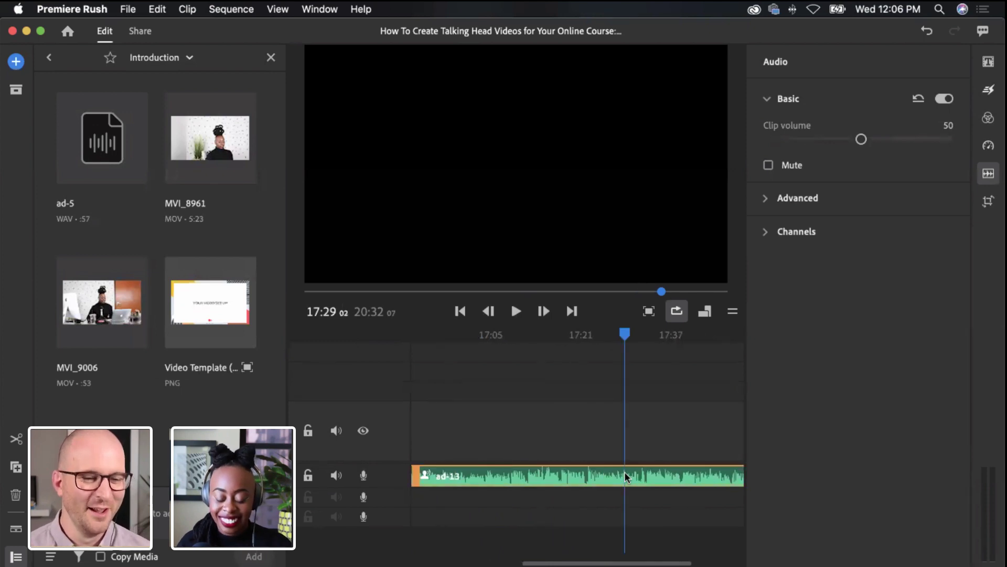
scroll(625, 474, left, 8)
click(625, 474)
scroll(624, 475, right, 8)
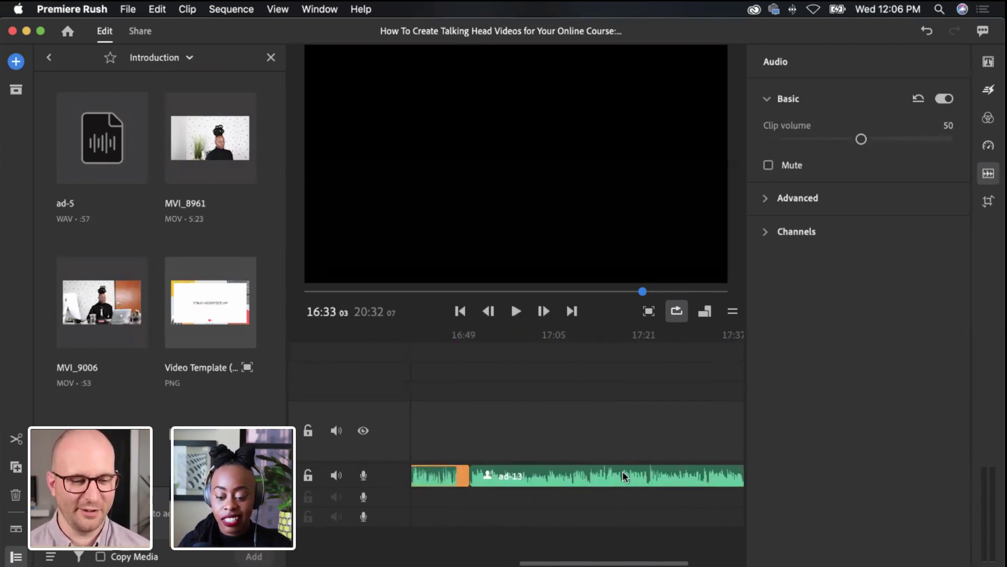
scroll(556, 472, left, 8)
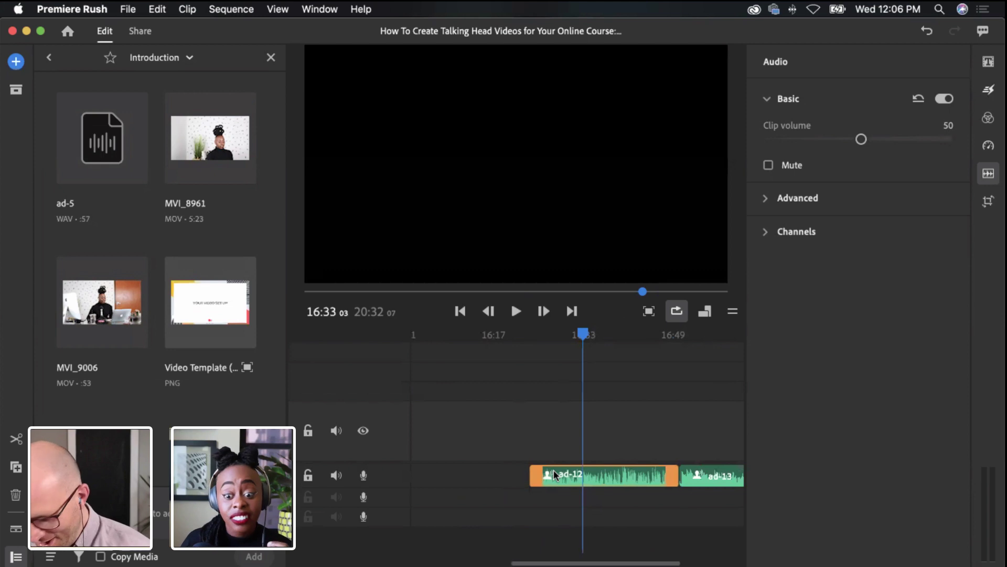
Close the audio settings and move the ad-12 audio clip earlier on its track, back toward the video clips
click(990, 181)
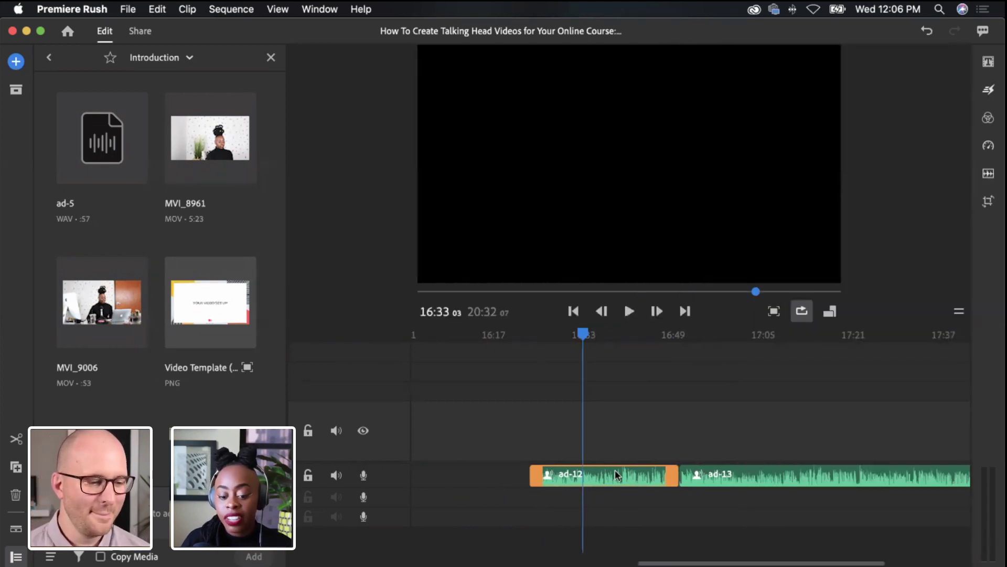
drag(631, 475, 479, 478)
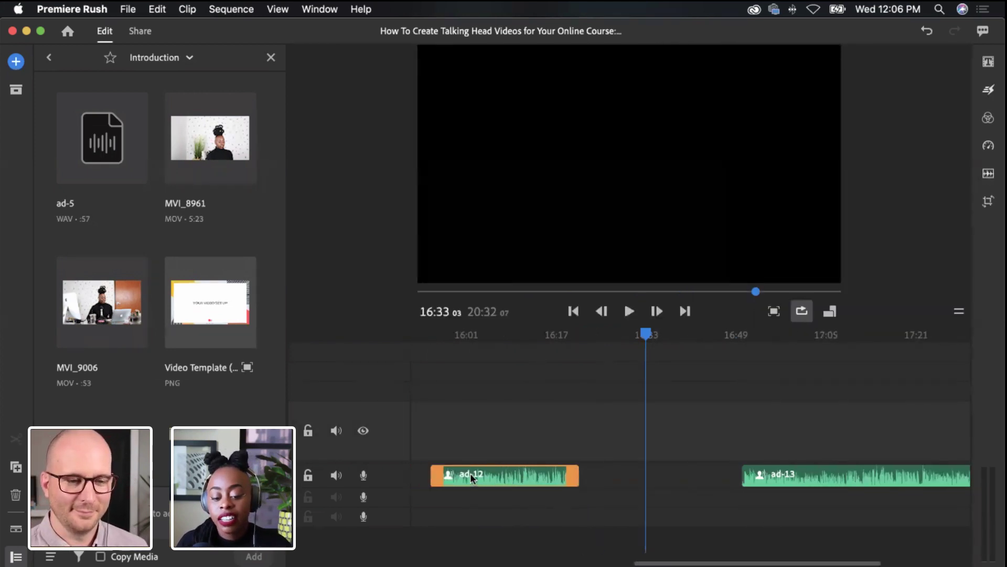
drag(766, 473, 493, 470)
scroll(494, 471, left, 10)
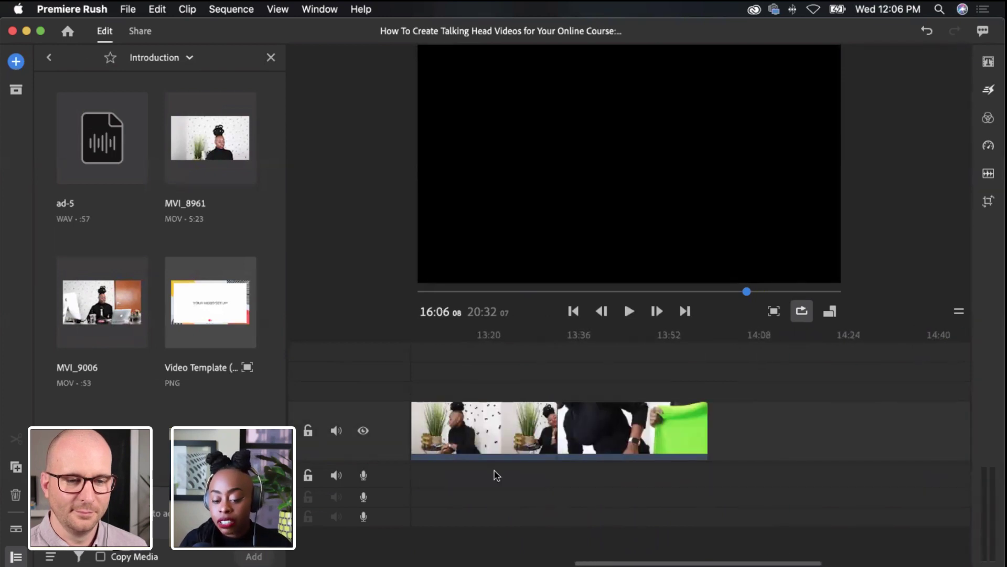
drag(943, 477, 499, 478)
scroll(748, 476, right, 10)
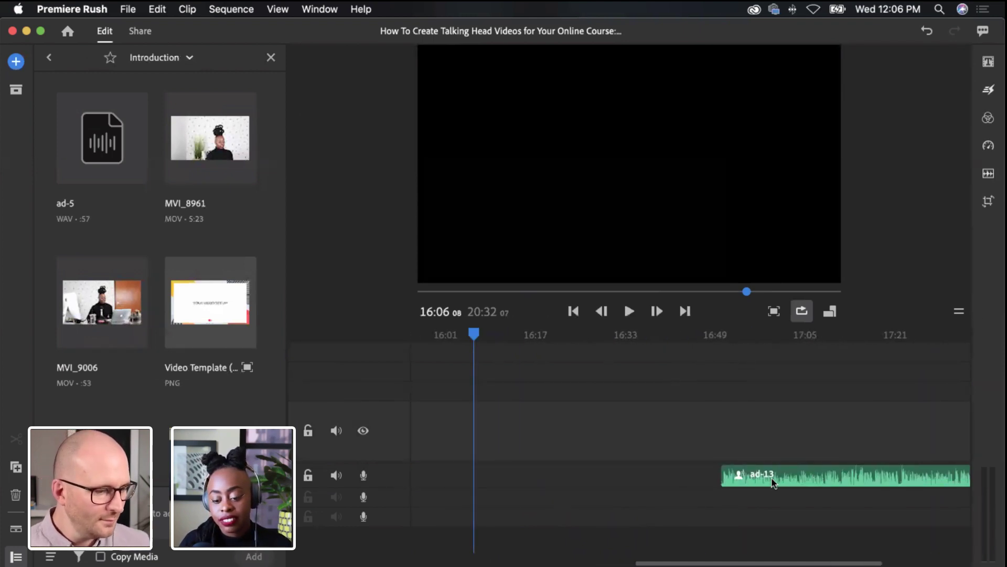
Move the ad-13 audio clip earlier on its track so it starts at about 14:50
drag(817, 475, 535, 474)
scroll(540, 475, left, 8)
drag(904, 478, 546, 467)
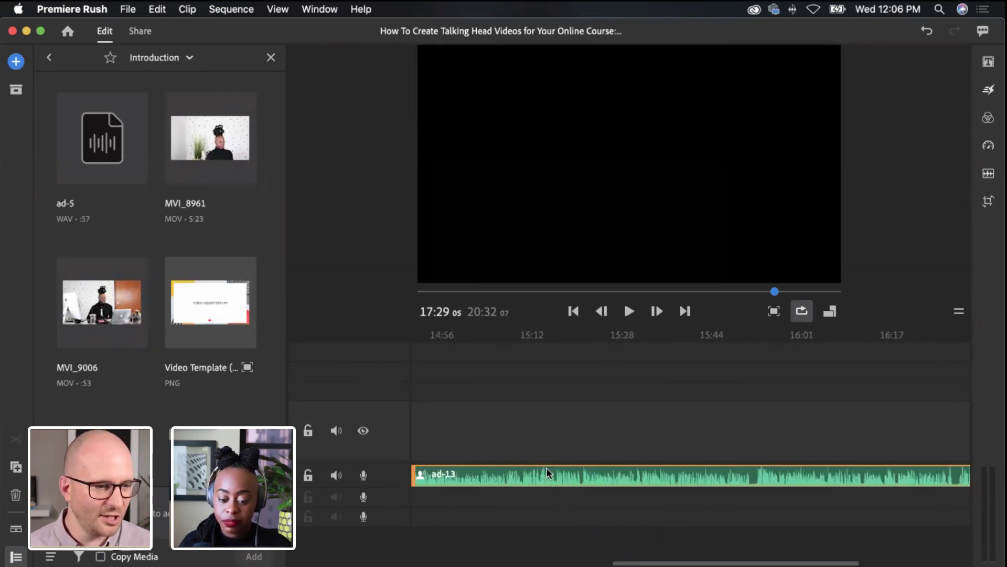
Move the ad-12 audio clip progressively earlier on its track until it sits beneath the main talking-head footage, starting around 7:15
drag(886, 477, 565, 471)
scroll(574, 475, left, 4)
drag(795, 473, 540, 472)
scroll(707, 464, left, 4)
drag(770, 474, 504, 470)
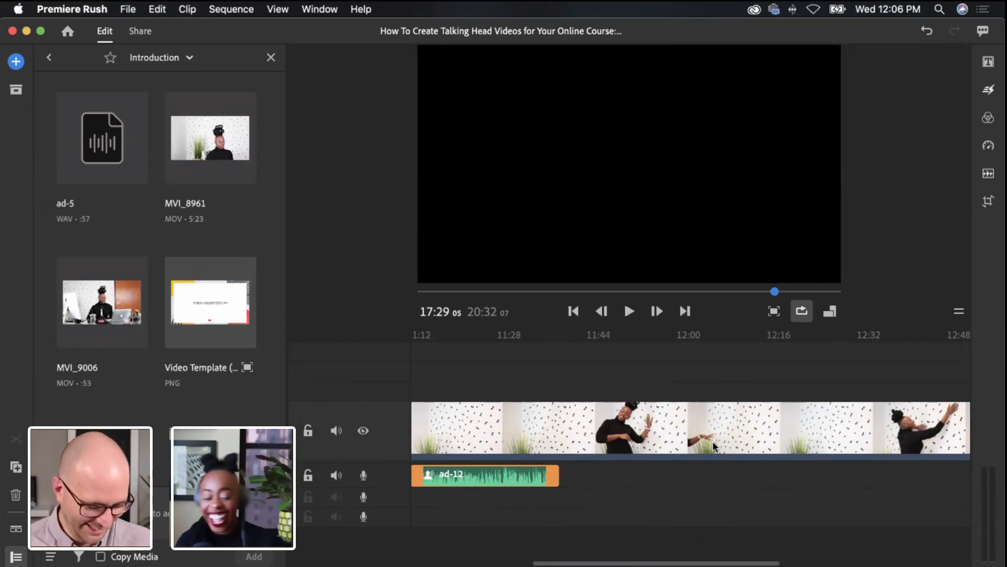
scroll(716, 441, left, 10)
drag(870, 475, 536, 481)
scroll(537, 480, left, 5)
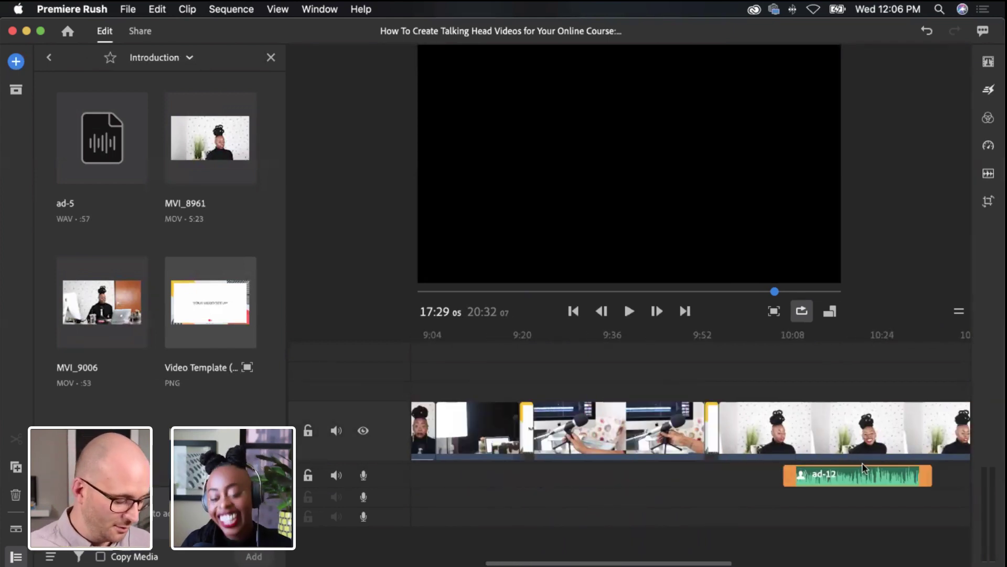
drag(864, 472, 531, 470)
scroll(695, 475, left, 5)
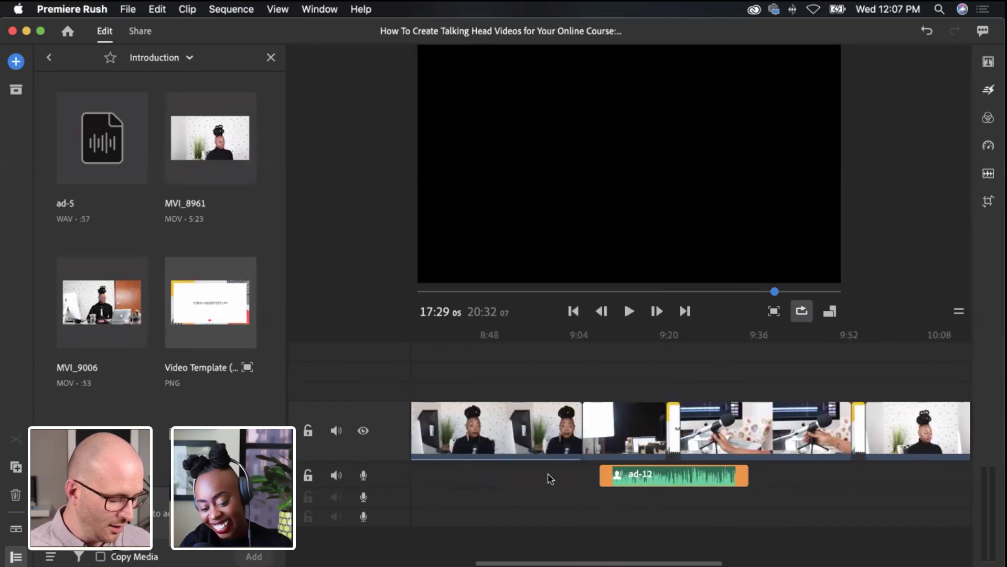
drag(695, 475, 507, 475)
scroll(535, 475, left, 5)
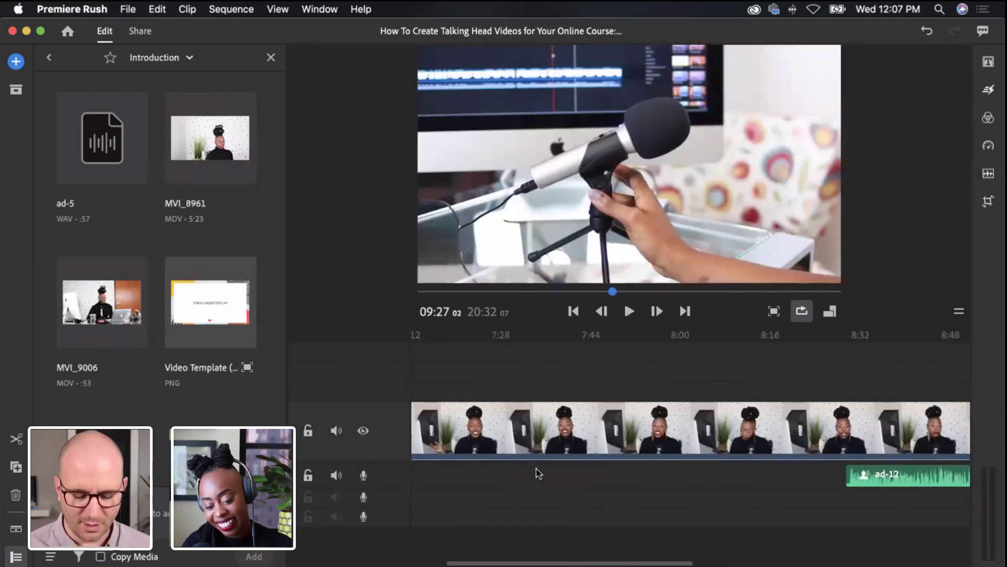
drag(931, 473, 514, 475)
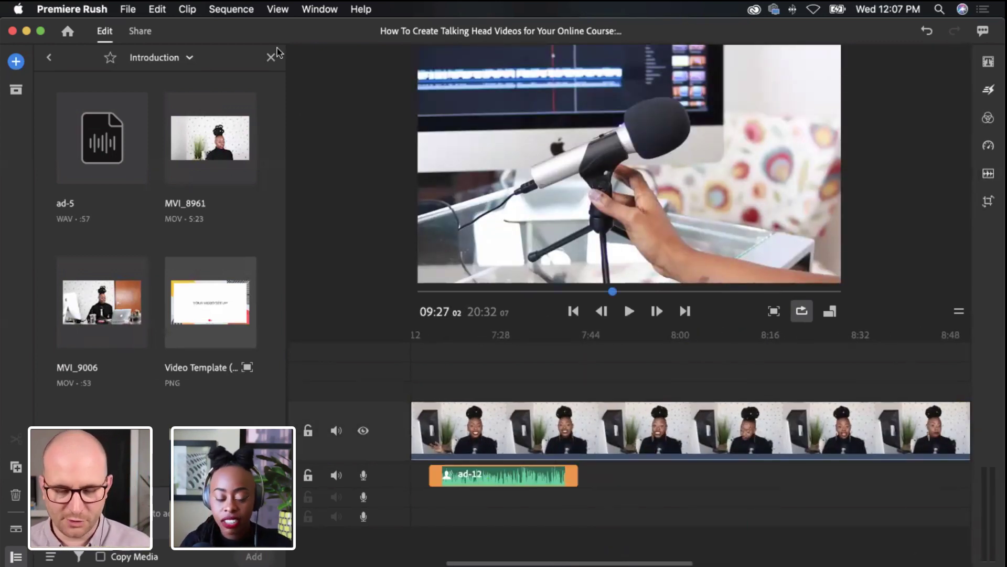
Fit the whole sequence in the timeline and place ad-12 at the start of the main talking-head footage, with ad-13 directly behind it
click(277, 9)
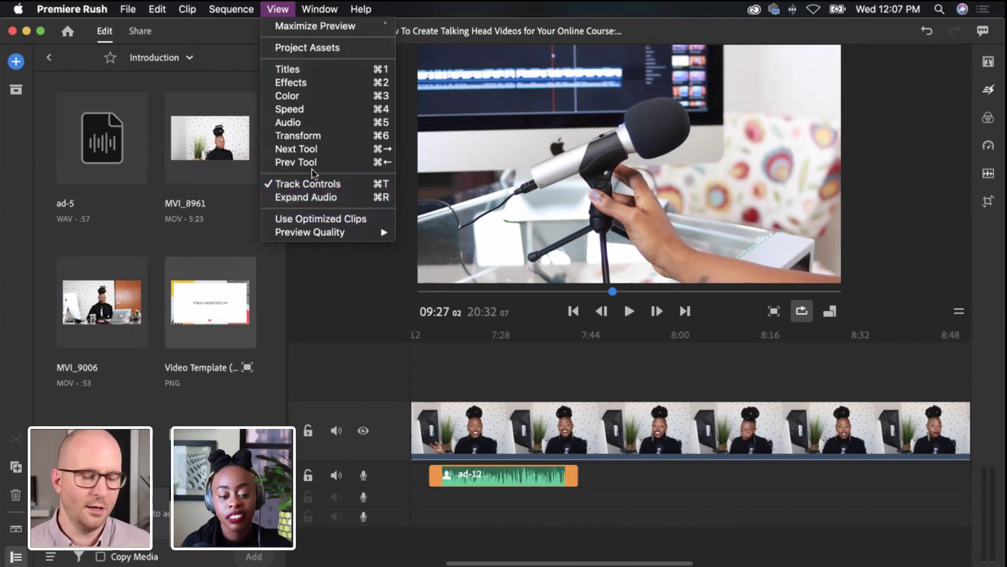
mouse_move(314, 228)
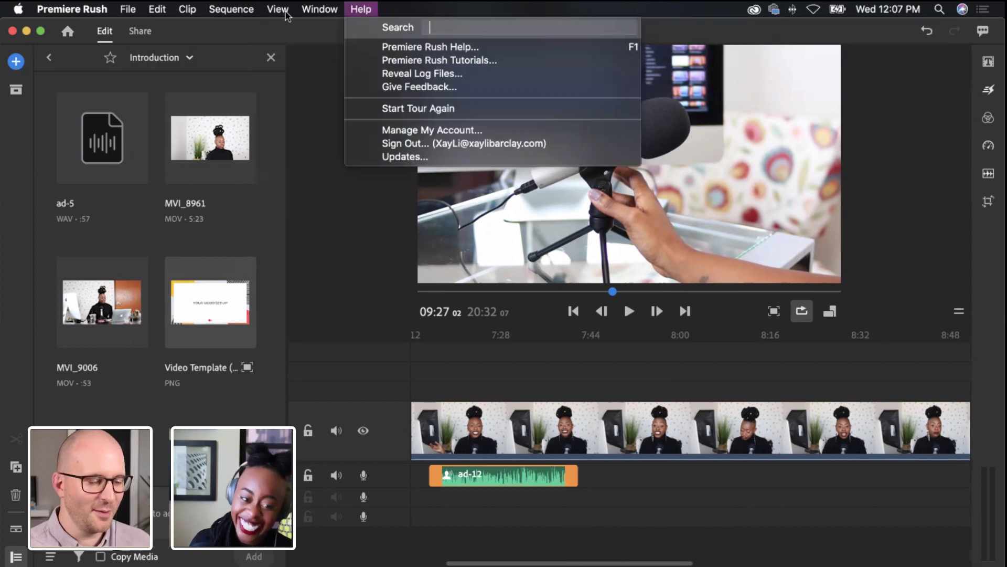
mouse_move(229, 10)
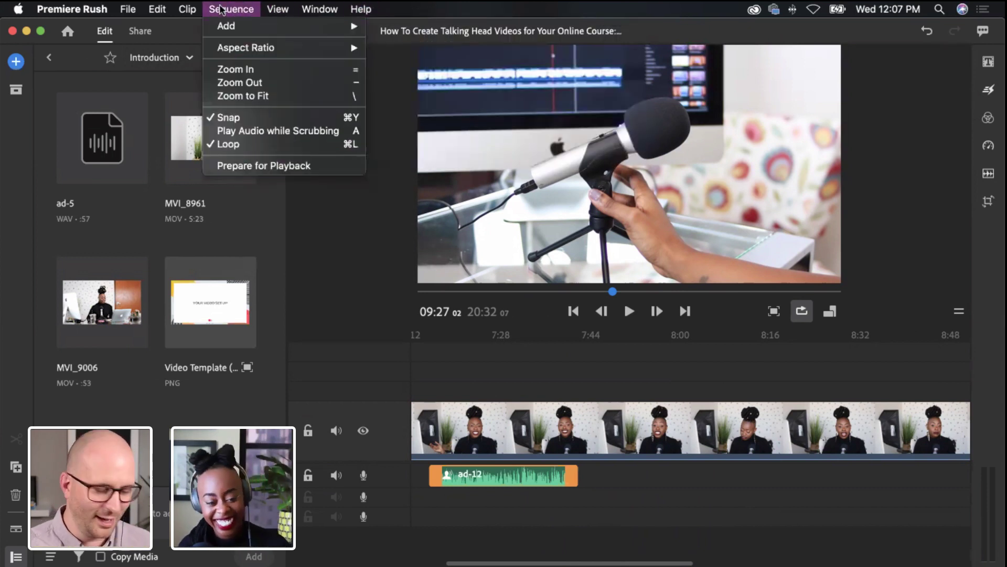
click(257, 96)
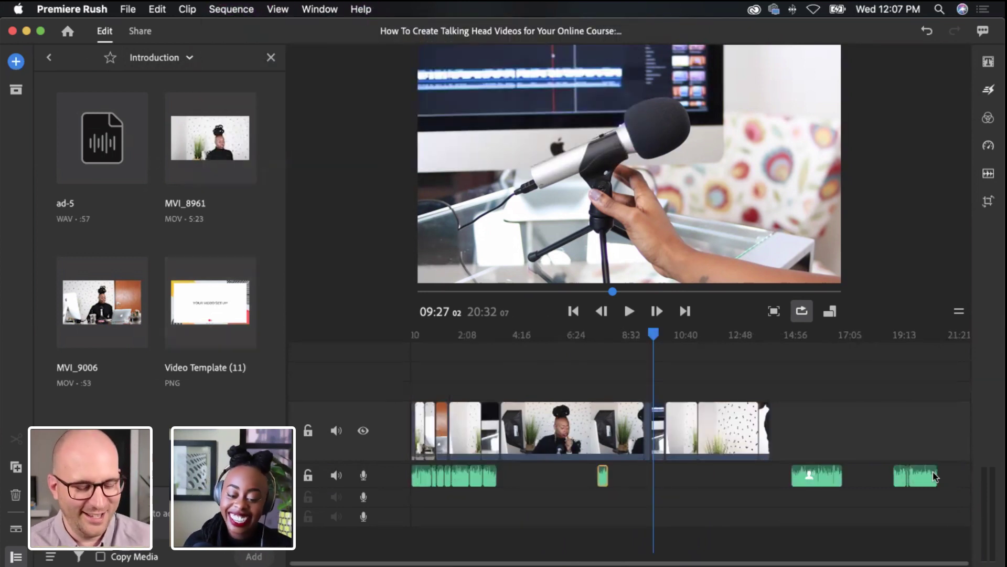
drag(604, 477, 511, 478)
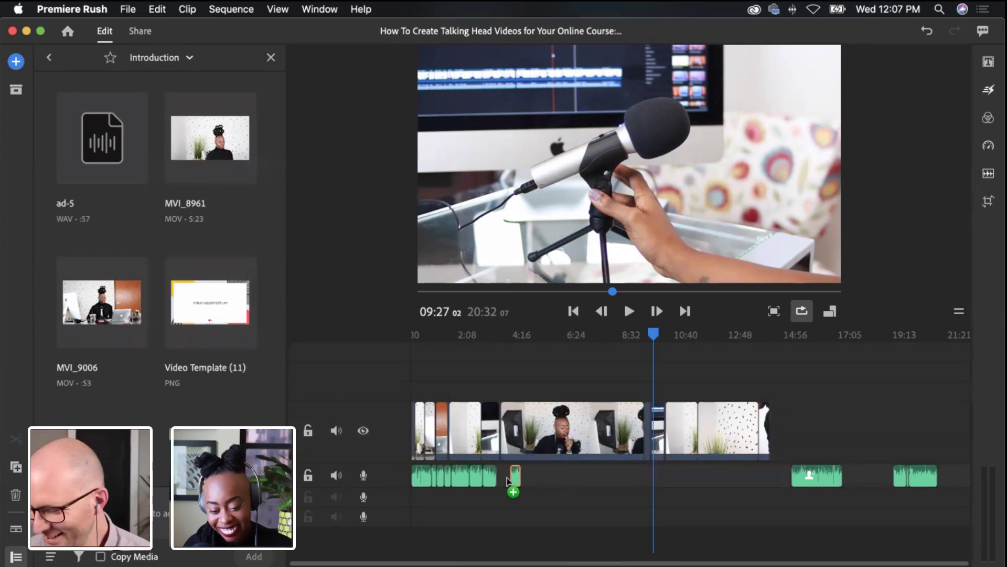
drag(821, 478, 533, 477)
Move the remaining trailing audio clips one after another directly behind ad-13, and close the media browser
drag(901, 480, 580, 473)
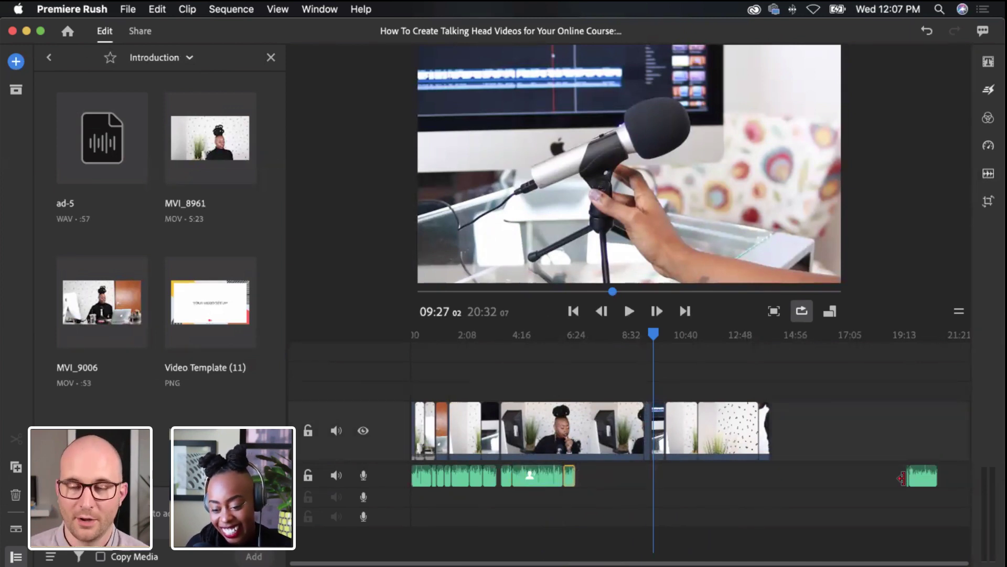
click(912, 477)
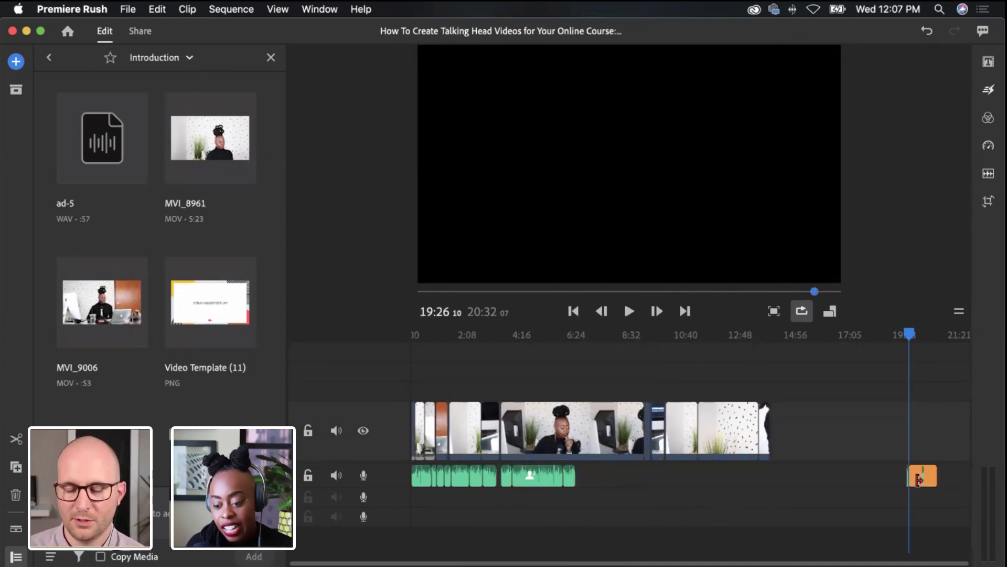
drag(910, 481, 581, 476)
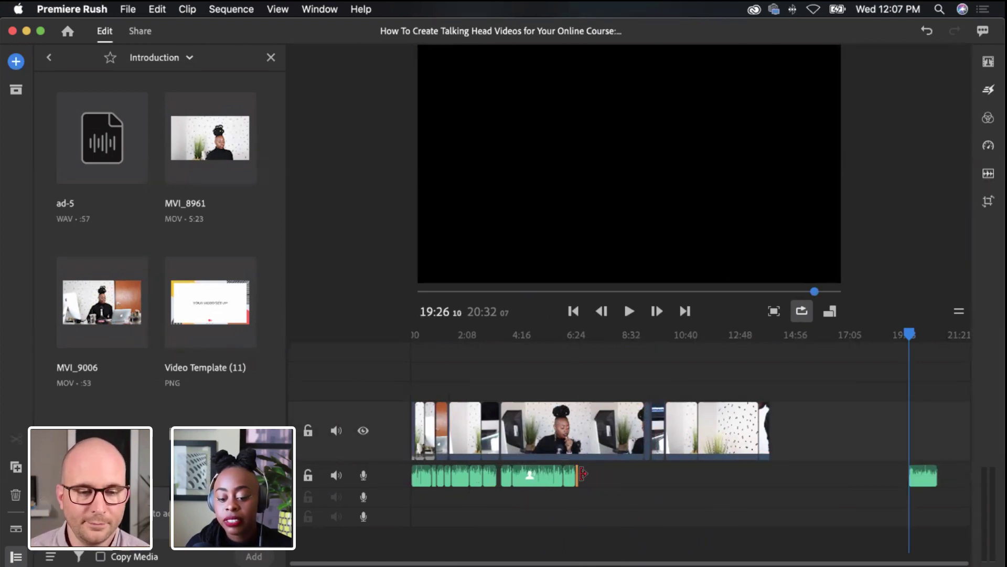
drag(924, 480, 599, 478)
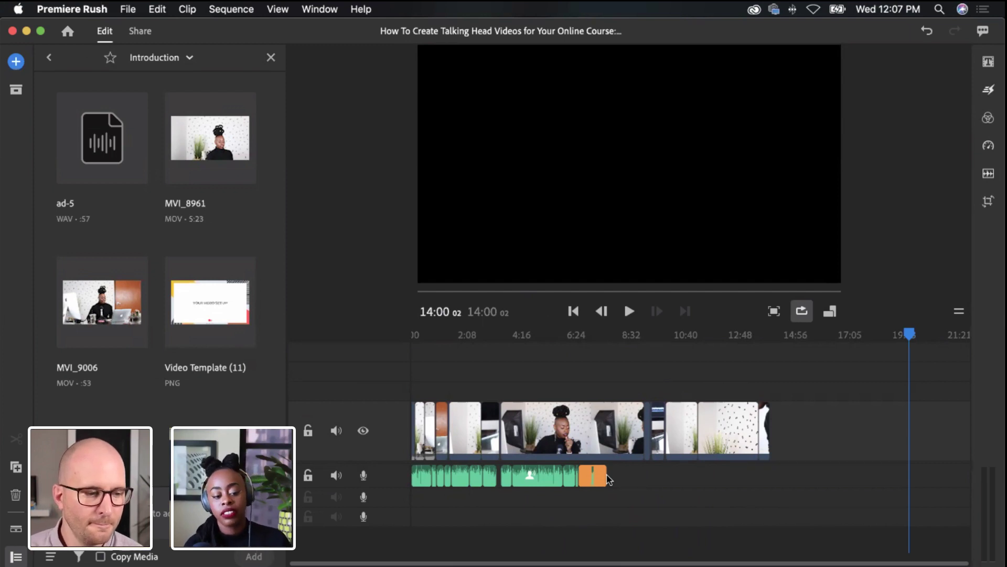
click(271, 61)
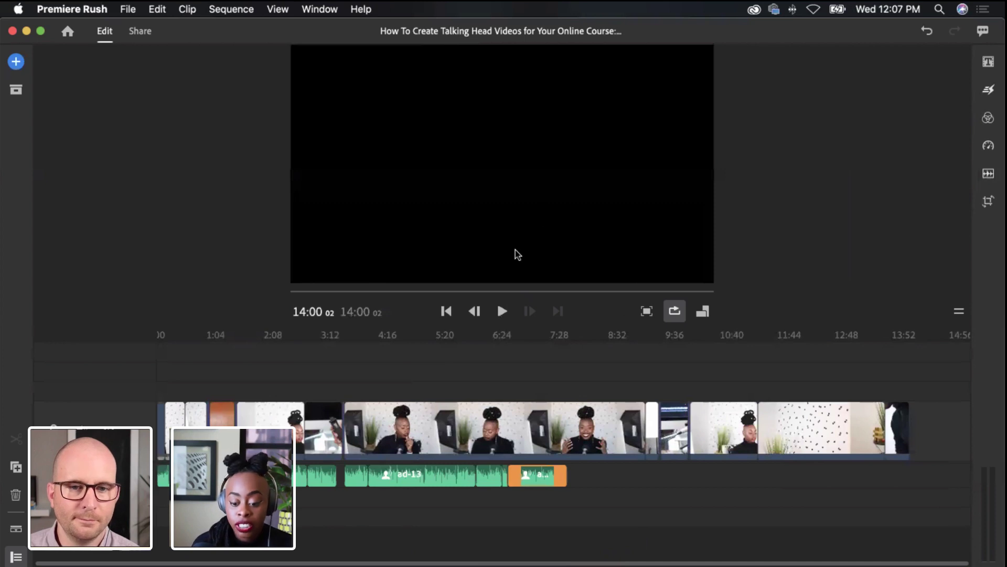
Try to add a voiceover recording and deny the microphone access request
click(16, 62)
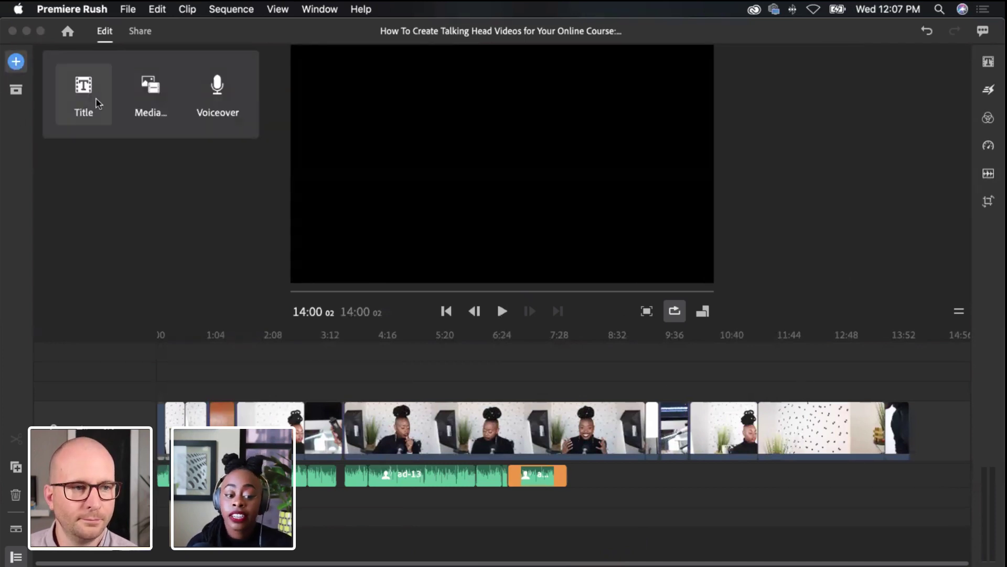
click(217, 95)
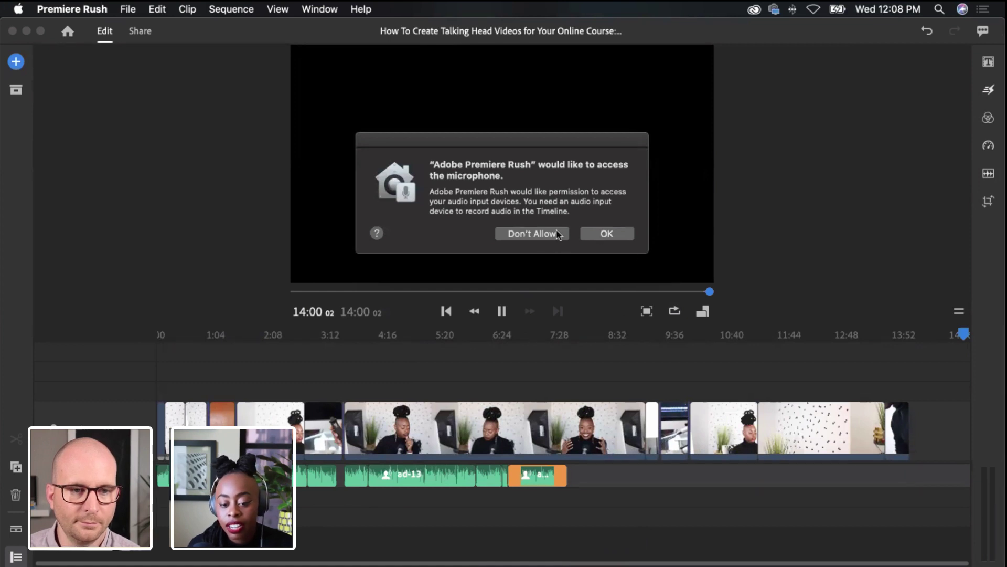
click(557, 234)
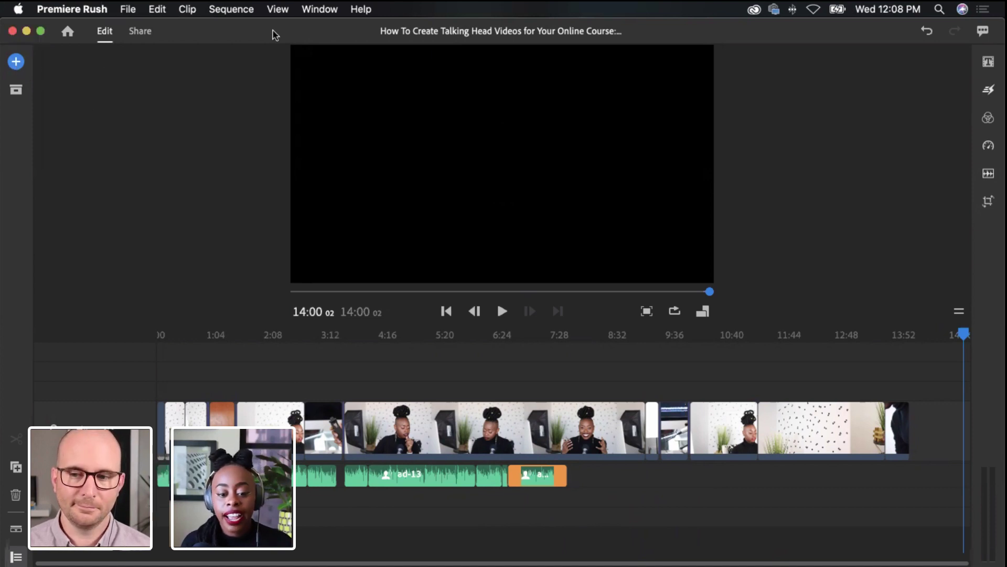
Look through the media files in the project assets
click(20, 92)
scroll(107, 249, up, 10)
scroll(108, 248, down, 10)
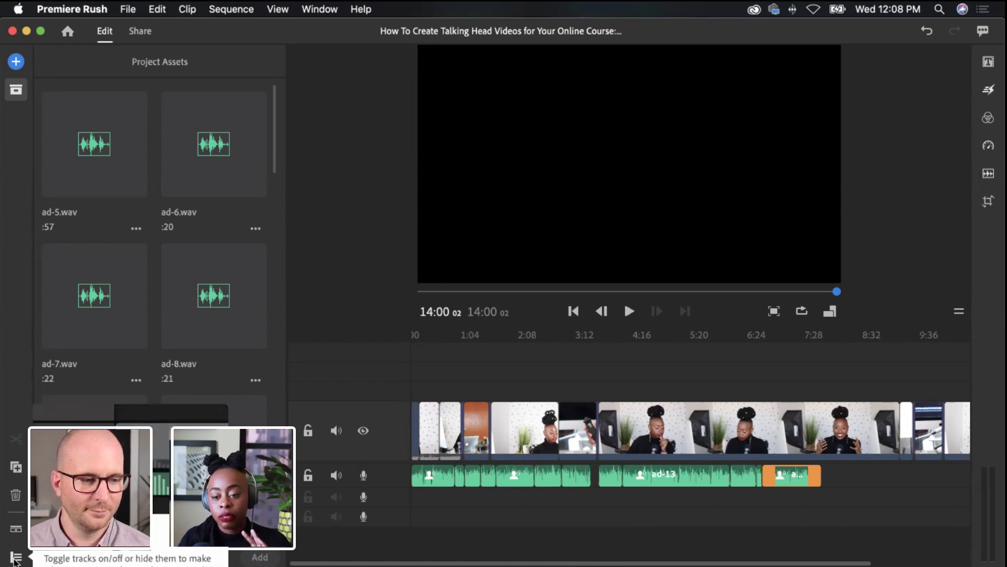
Hide the main video track, check the preview up to about 0:22, and close the project assets
click(364, 432)
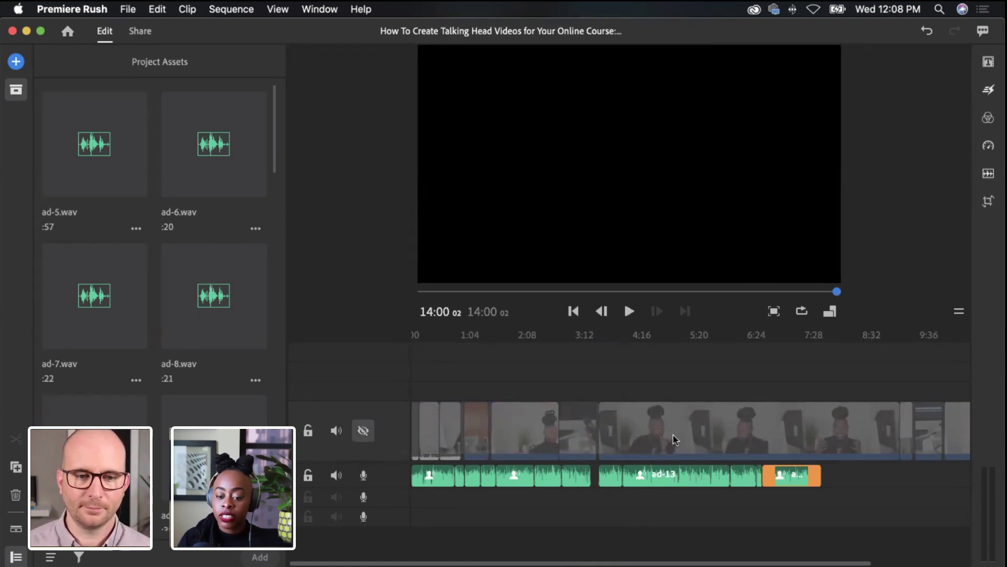
click(425, 350)
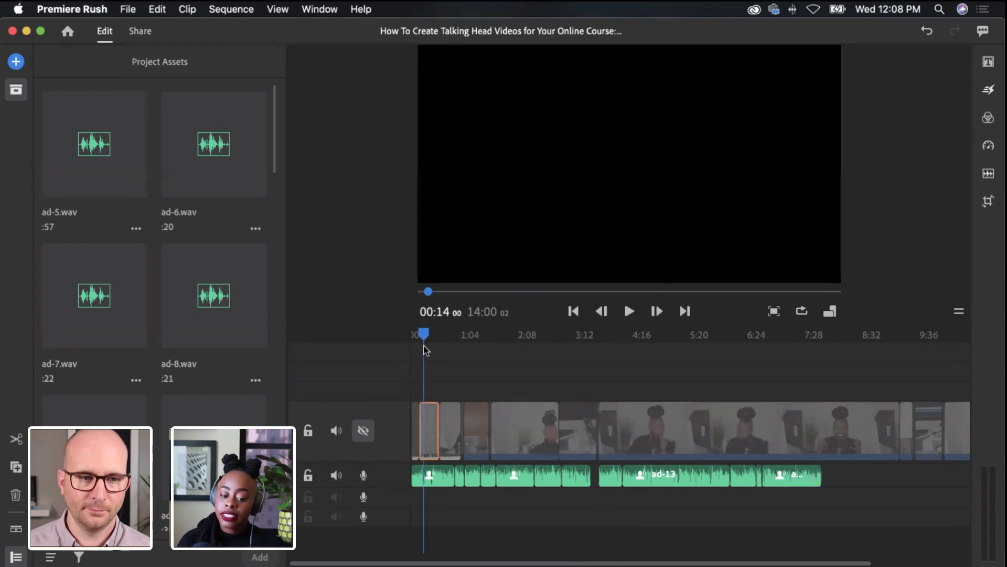
drag(424, 342, 431, 343)
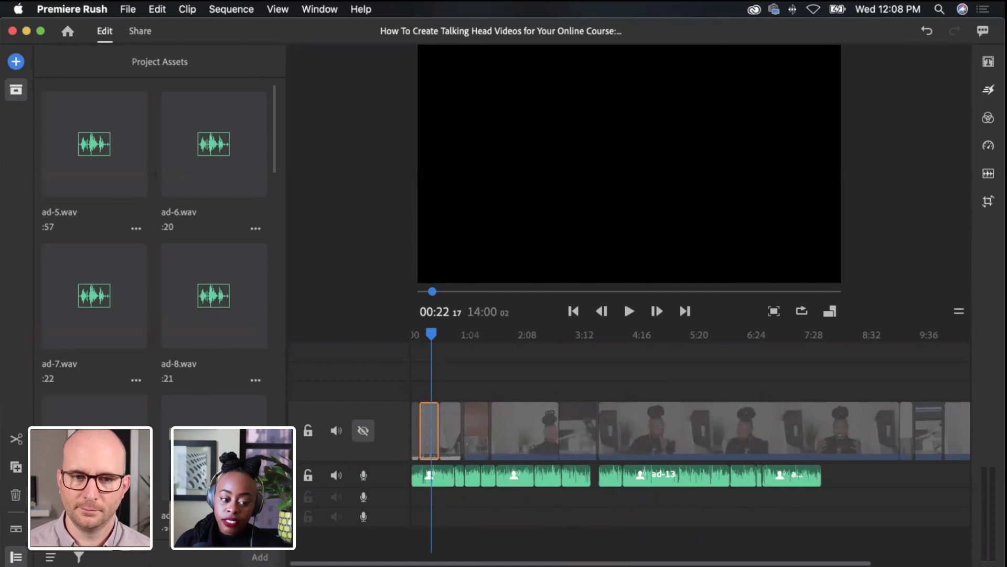
click(14, 93)
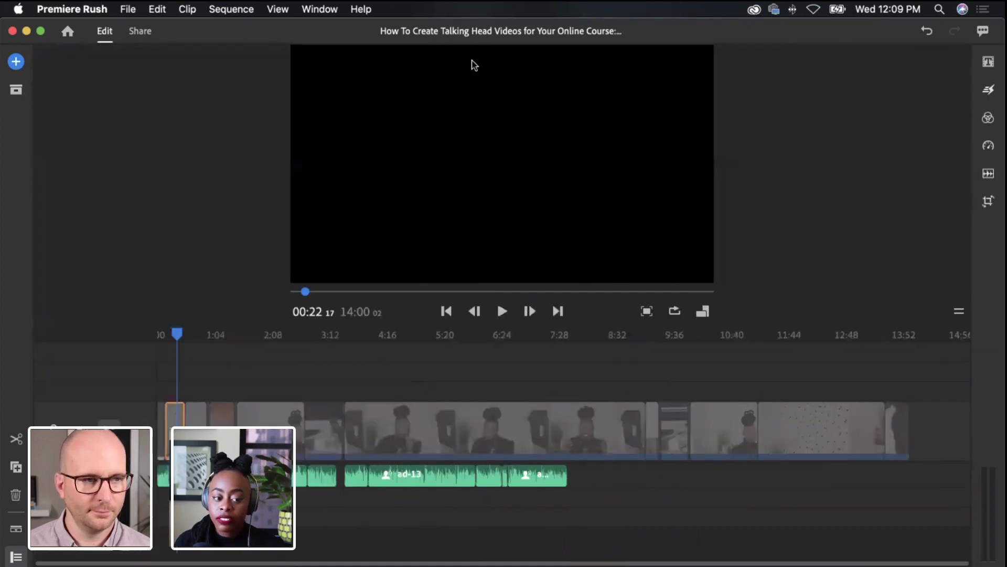
Look through the available title styles, transition effects, built-in color presets and clip speed settings
click(989, 62)
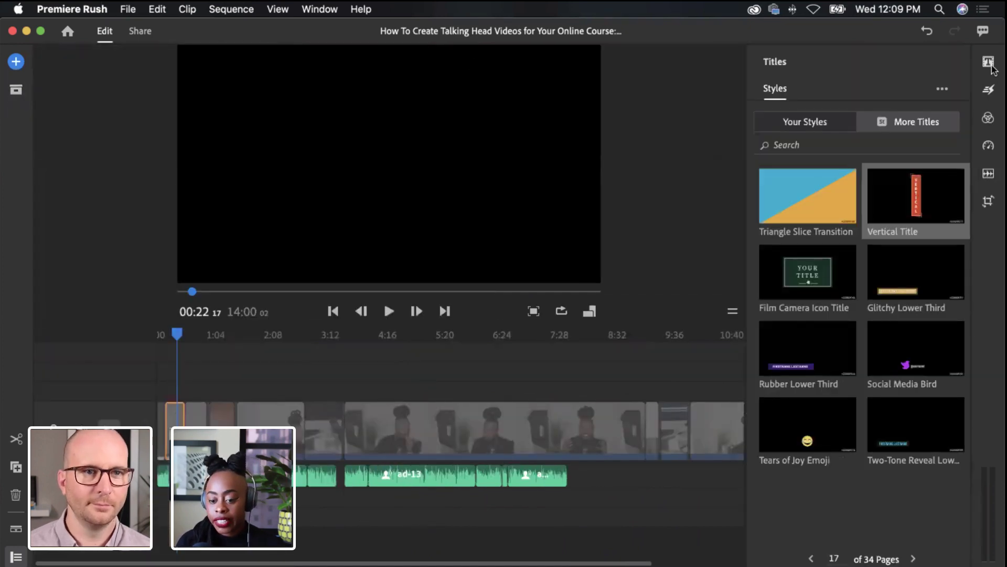
click(990, 92)
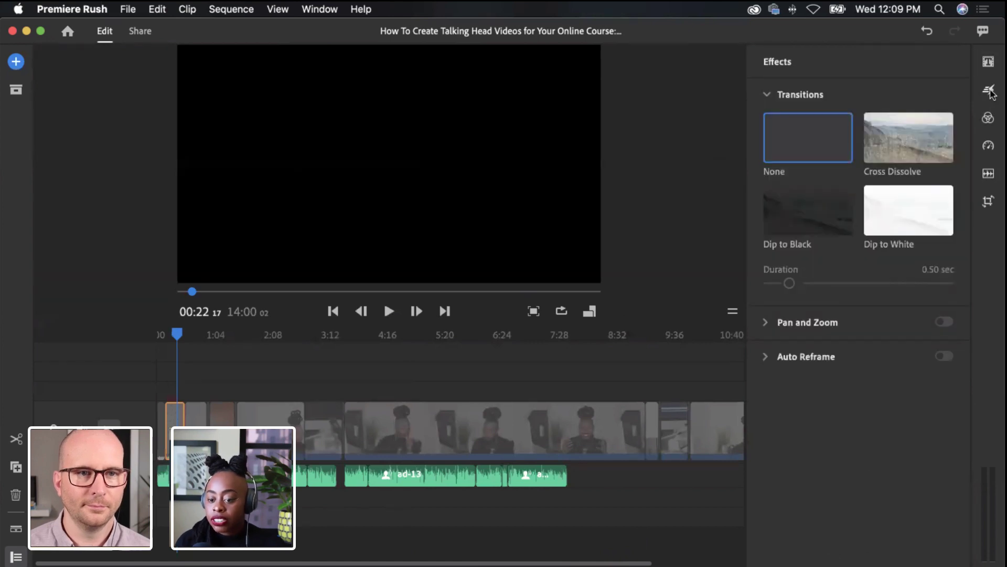
click(988, 118)
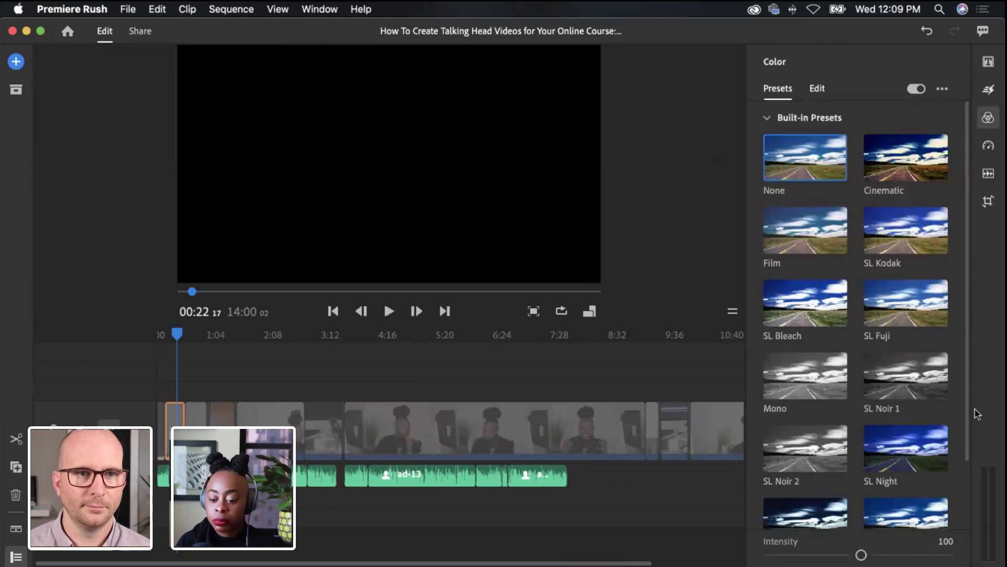
scroll(861, 399, down, 3)
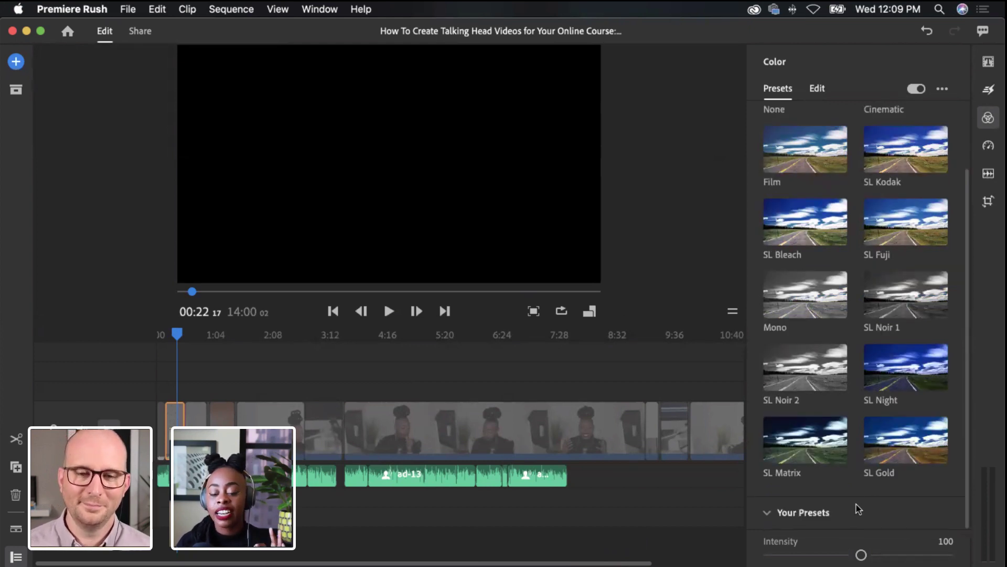
click(988, 147)
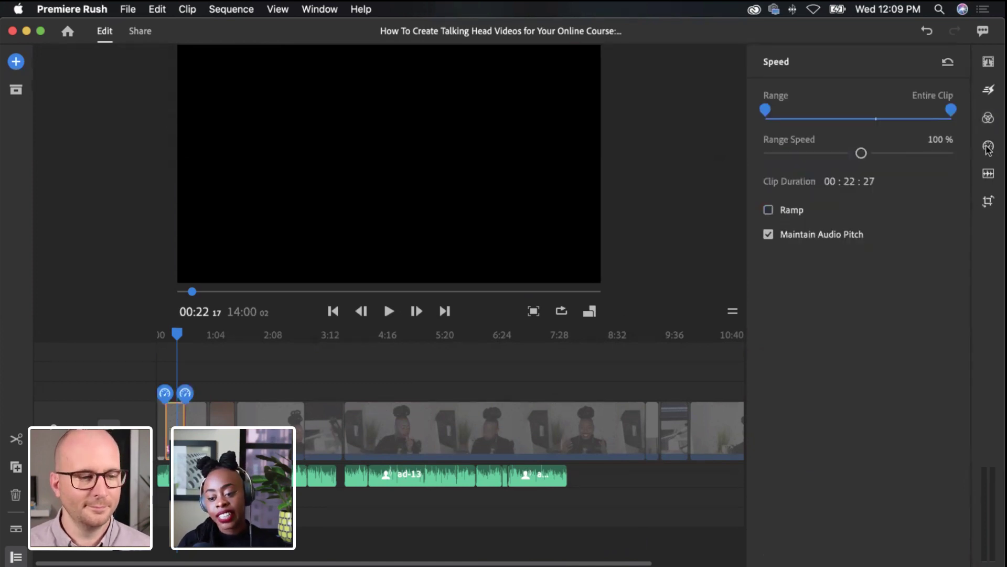
click(988, 149)
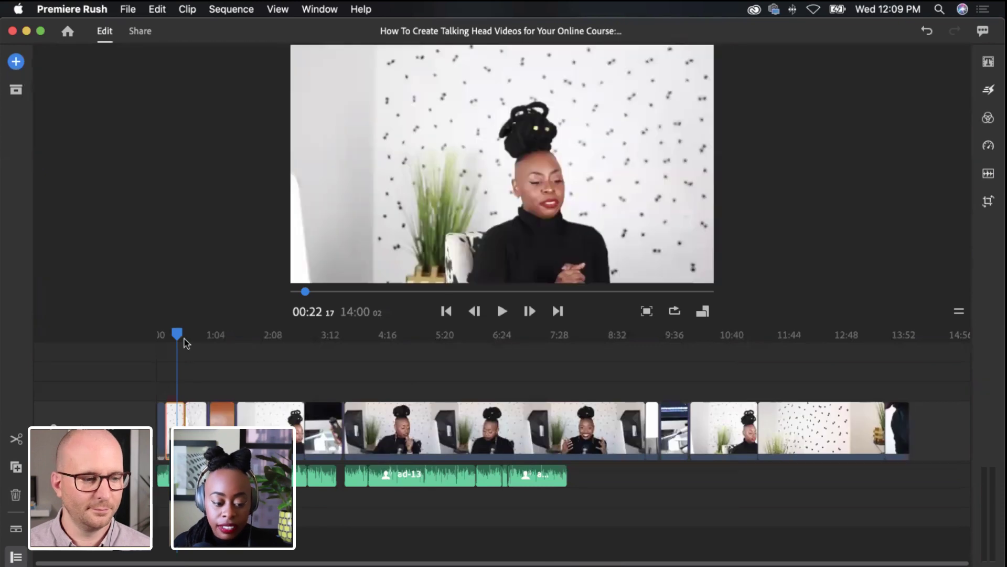
Check the opening talking-head clips in the preview and bring the playhead to about 2:05
click(369, 366)
drag(369, 366, 168, 424)
click(173, 425)
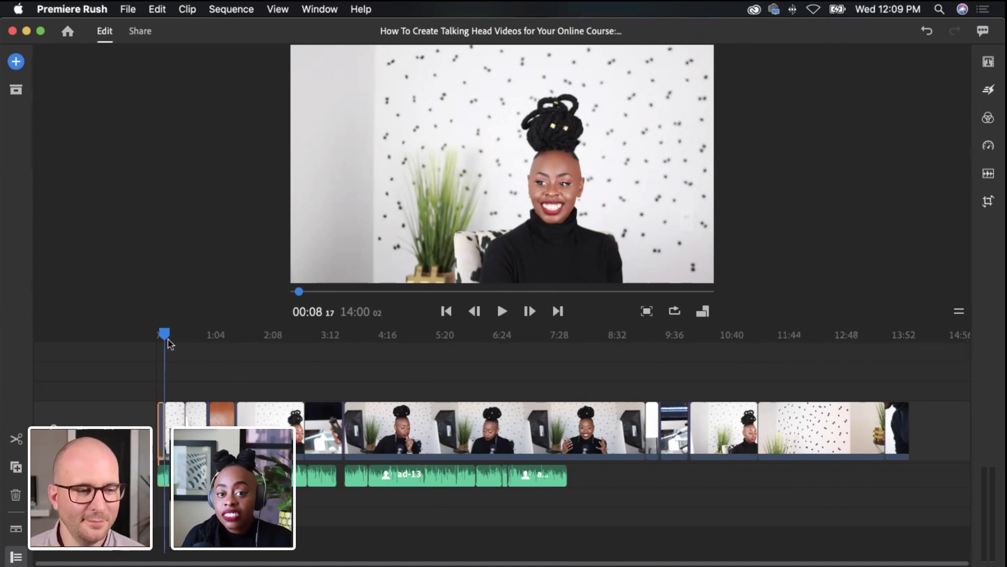
drag(165, 341, 269, 336)
Examine the transform and crop settings of the clip at 2:05, try a slight rotation and undo it
click(988, 204)
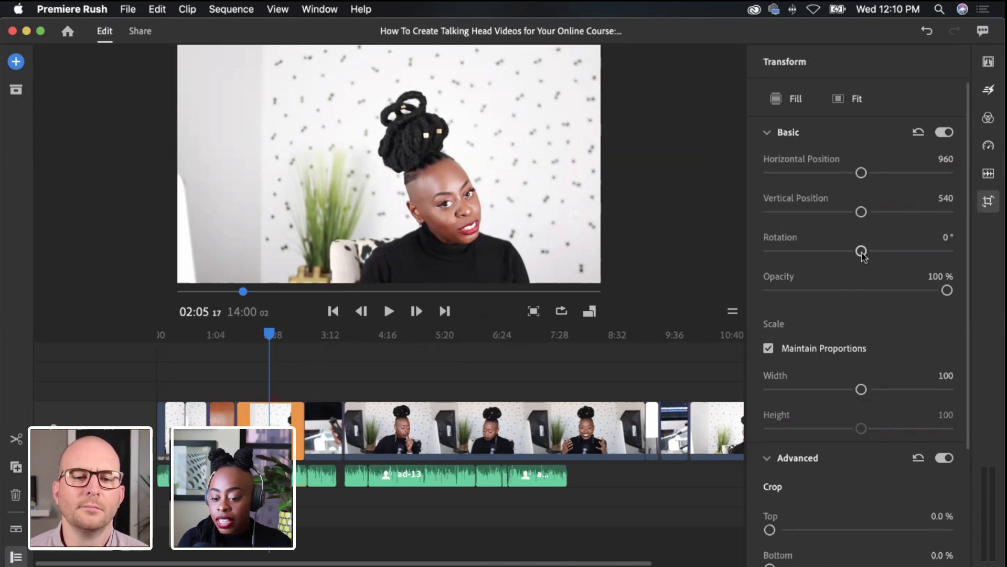
scroll(870, 457, down, 3)
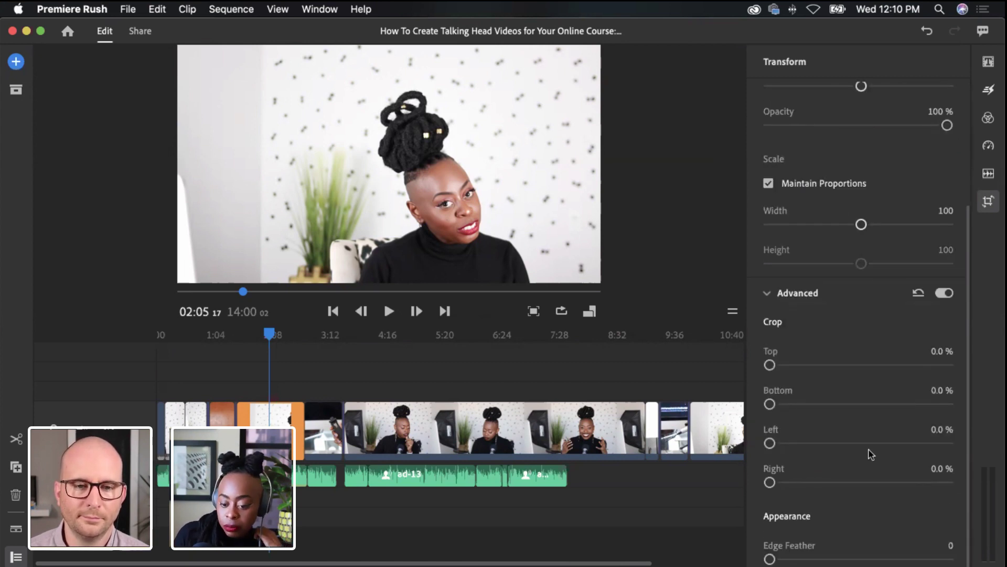
scroll(856, 378, up, 3)
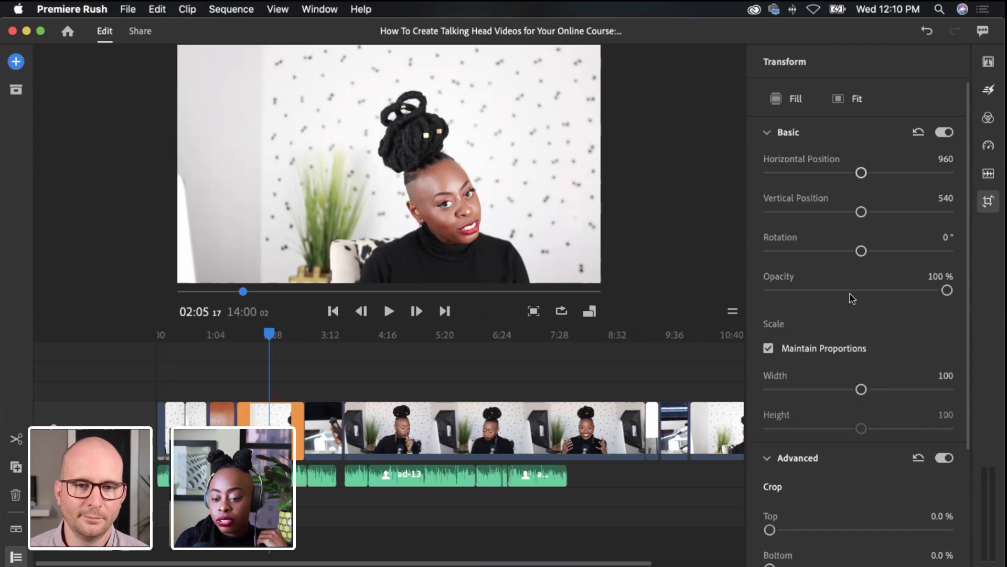
drag(857, 254, 865, 252)
key(super+z)
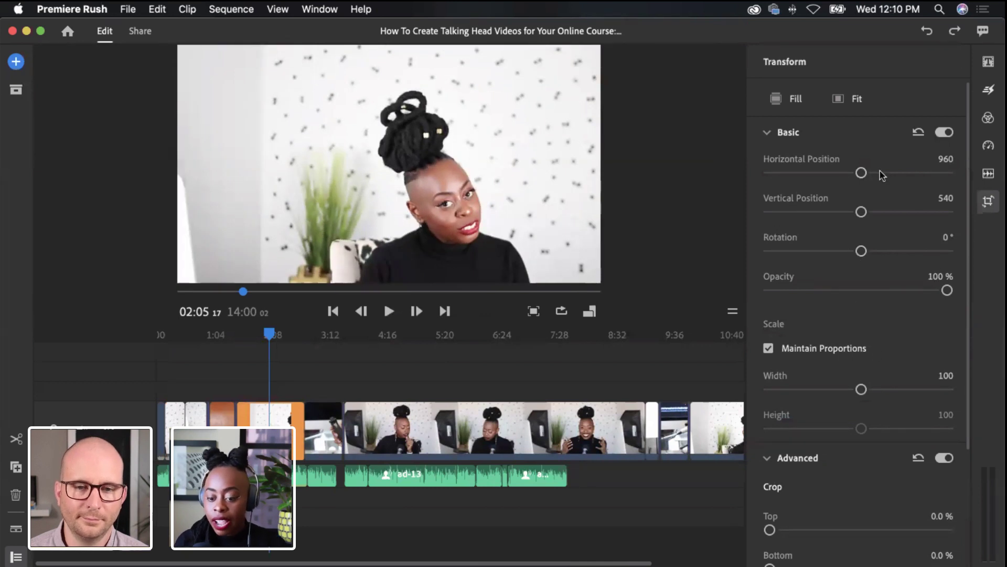
Reframe the clip at 2:05 by scaling it proportionally to 129 and setting its horizontal position to 763
drag(864, 175, 859, 177)
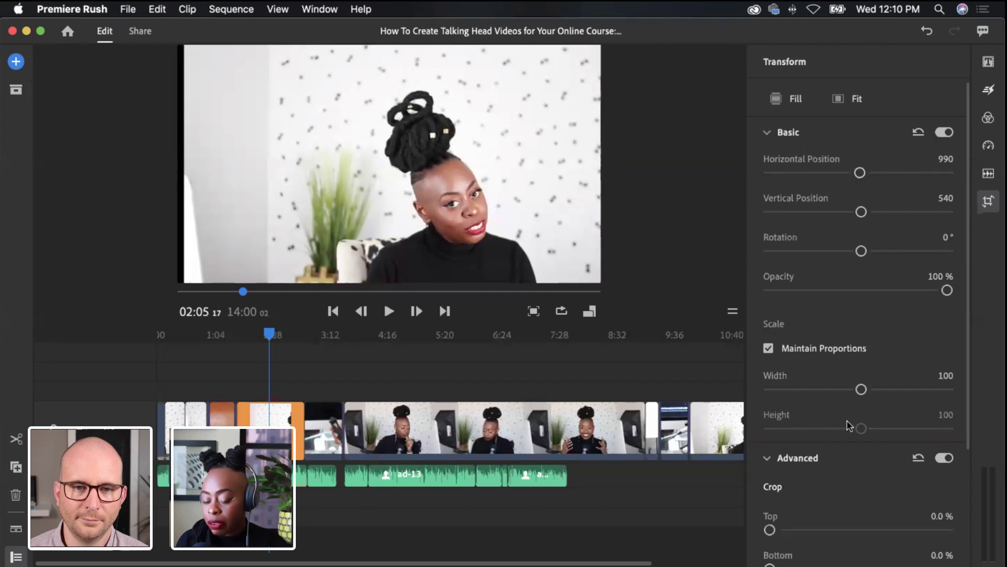
mouse_move(862, 389)
mouse_down()
mouse_move(888, 391)
mouse_move(855, 388)
mouse_move(862, 394)
mouse_up()
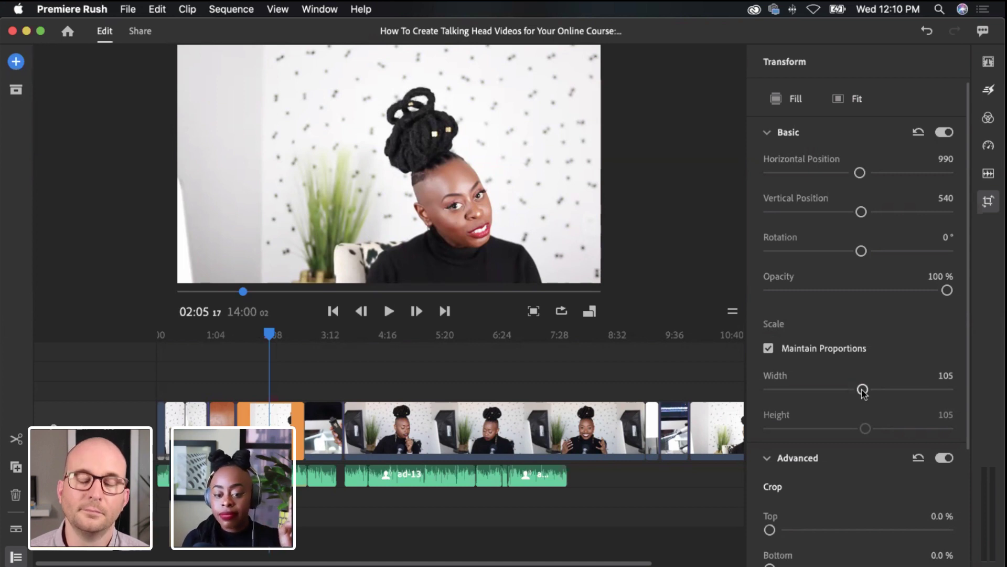
drag(864, 391, 875, 389)
mouse_move(860, 172)
mouse_down()
mouse_move(845, 174)
mouse_move(855, 177)
mouse_up()
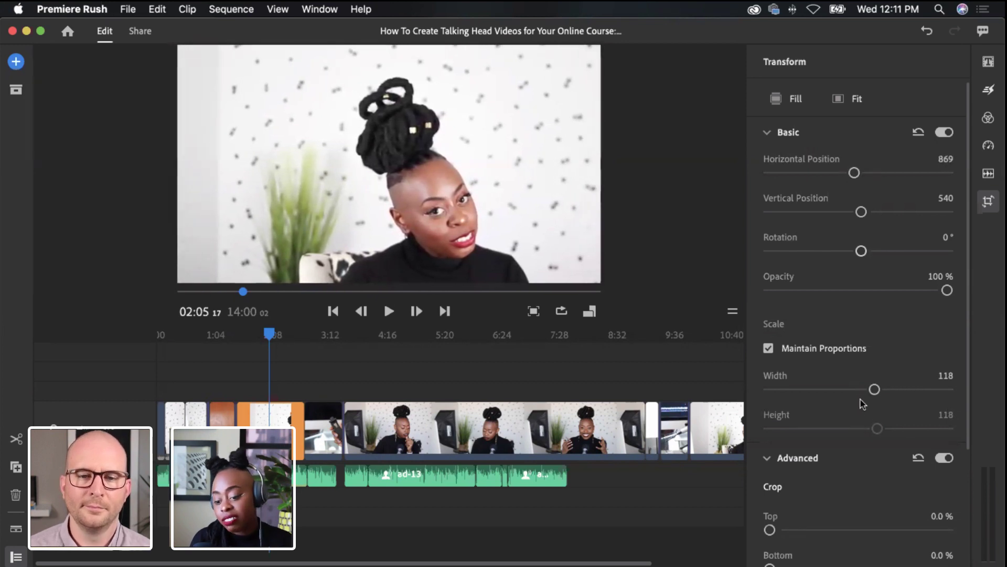
drag(874, 389, 881, 391)
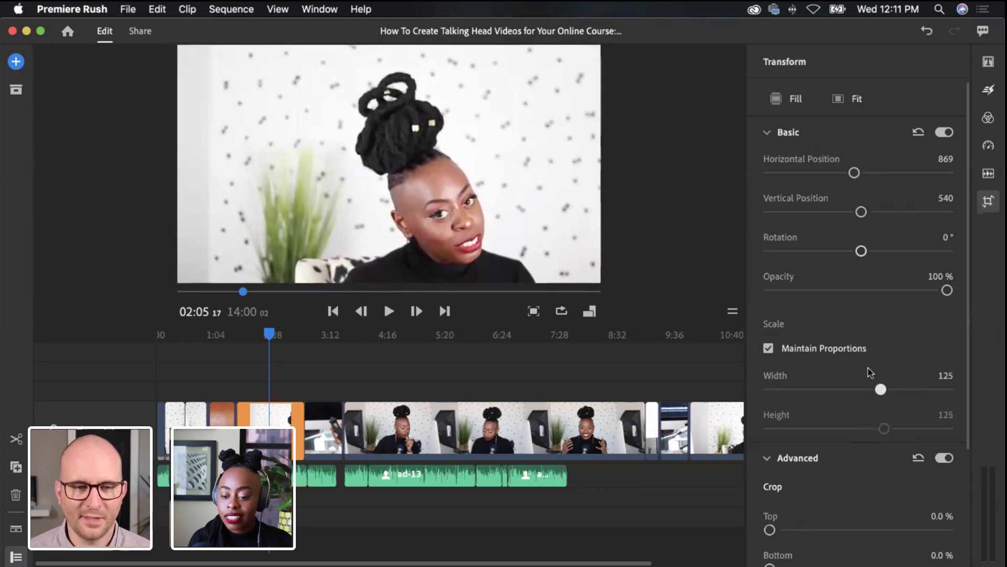
drag(854, 172, 849, 173)
drag(881, 389, 885, 392)
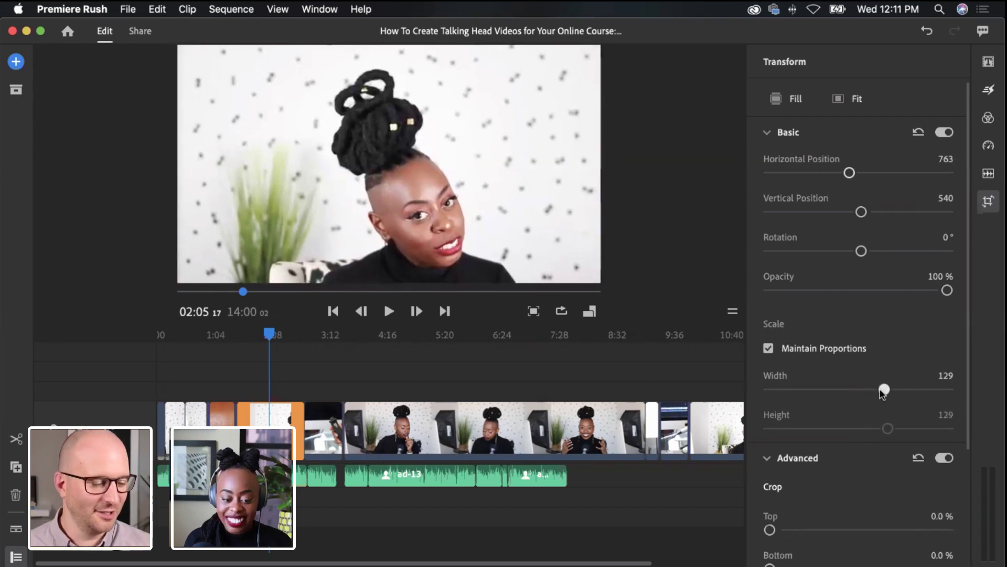
Check the reframed clip between about 2:04 and 2:05 and view its crop settings
mouse_move(268, 343)
mouse_down()
mouse_move(214, 354)
mouse_move(278, 352)
mouse_move(224, 359)
mouse_move(266, 351)
mouse_move(262, 366)
mouse_move(268, 360)
mouse_up()
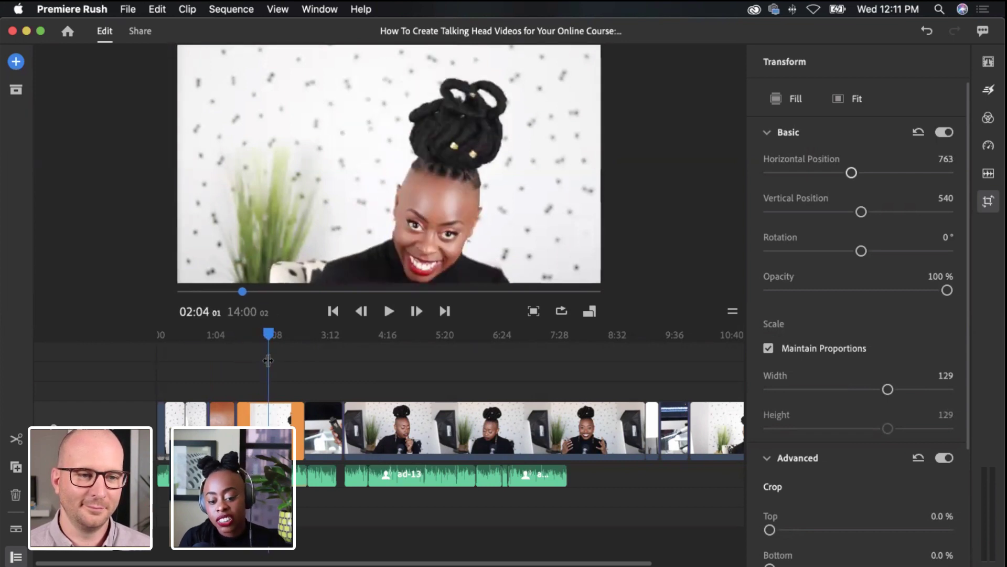
scroll(781, 442, down, 5)
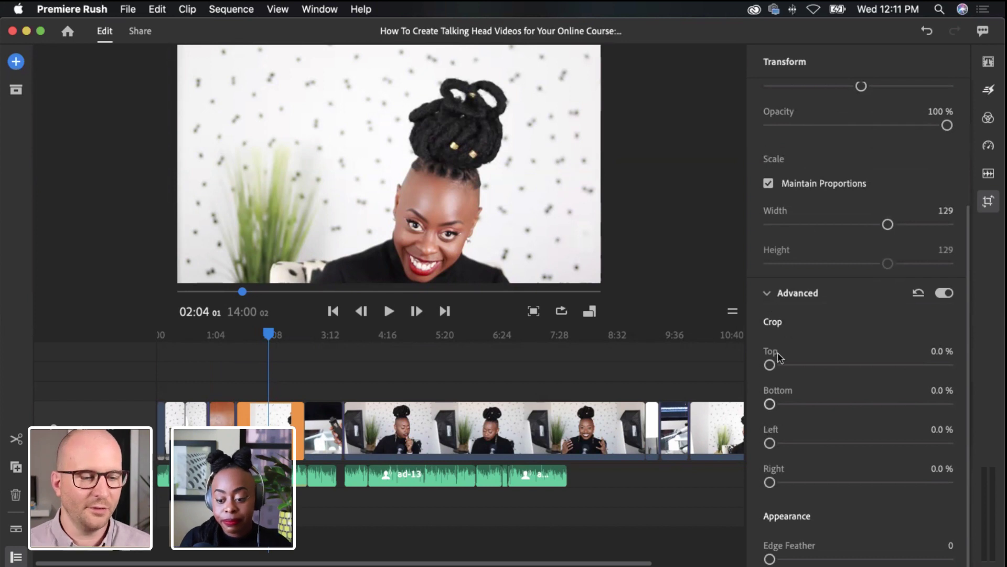
mouse_move(268, 333)
mouse_down()
mouse_move(299, 335)
mouse_move(261, 345)
mouse_move(270, 340)
mouse_up()
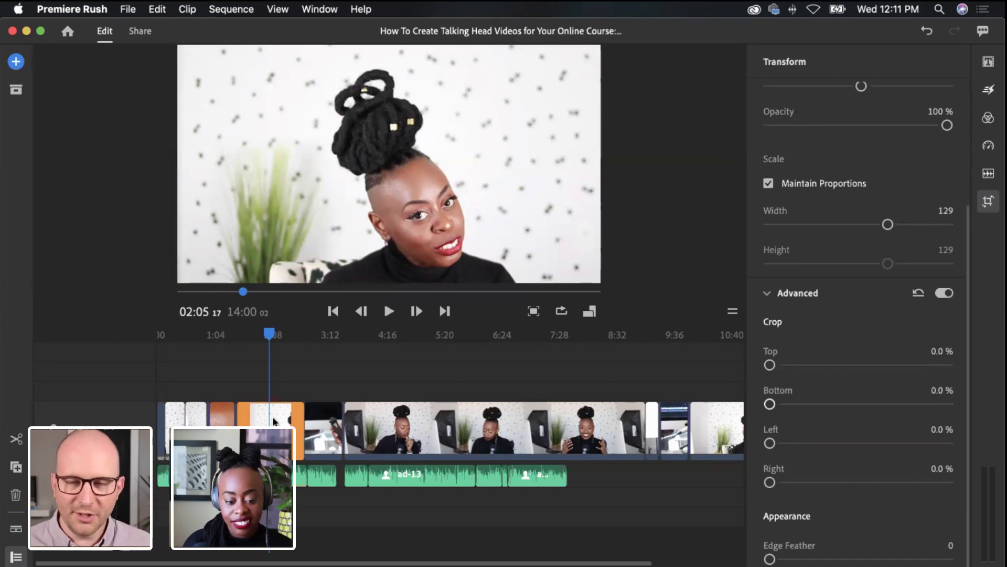
Scale the talking-head clip at 0:20 proportionally to 128 and set its horizontal position to 733
drag(254, 340, 180, 382)
click(180, 415)
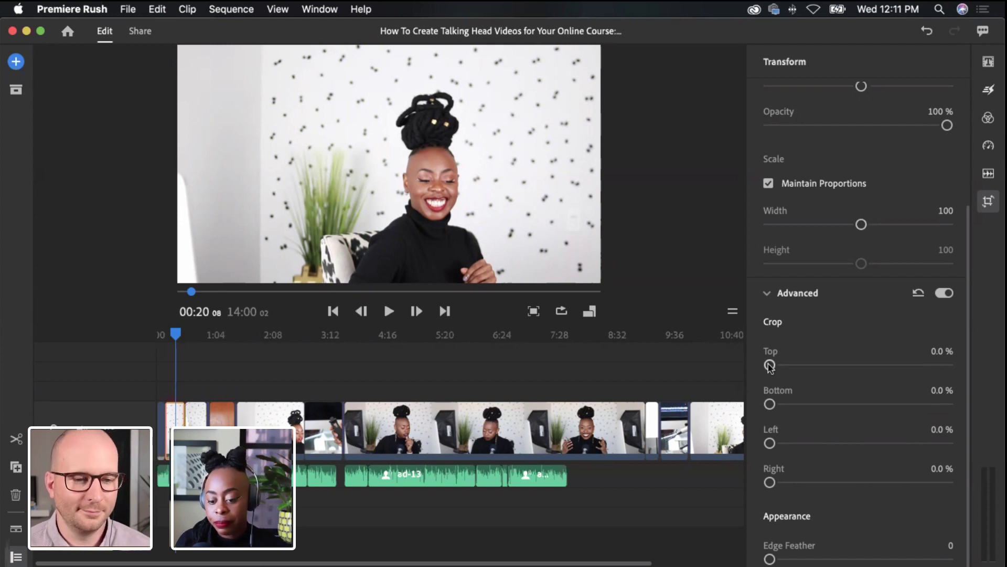
drag(770, 366, 770, 365)
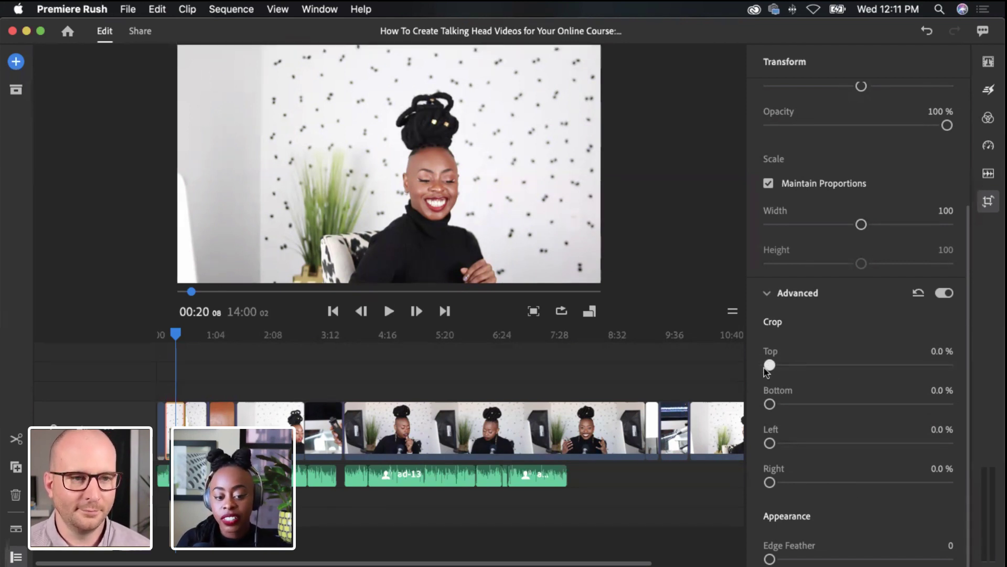
drag(861, 225, 879, 225)
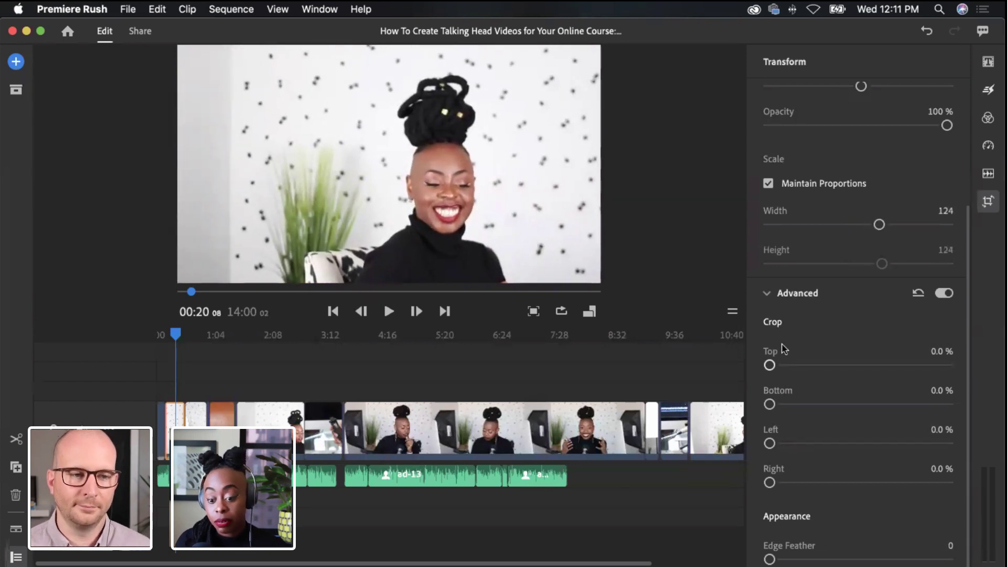
mouse_move(770, 365)
mouse_down()
mouse_move(782, 366)
mouse_move(766, 365)
mouse_up()
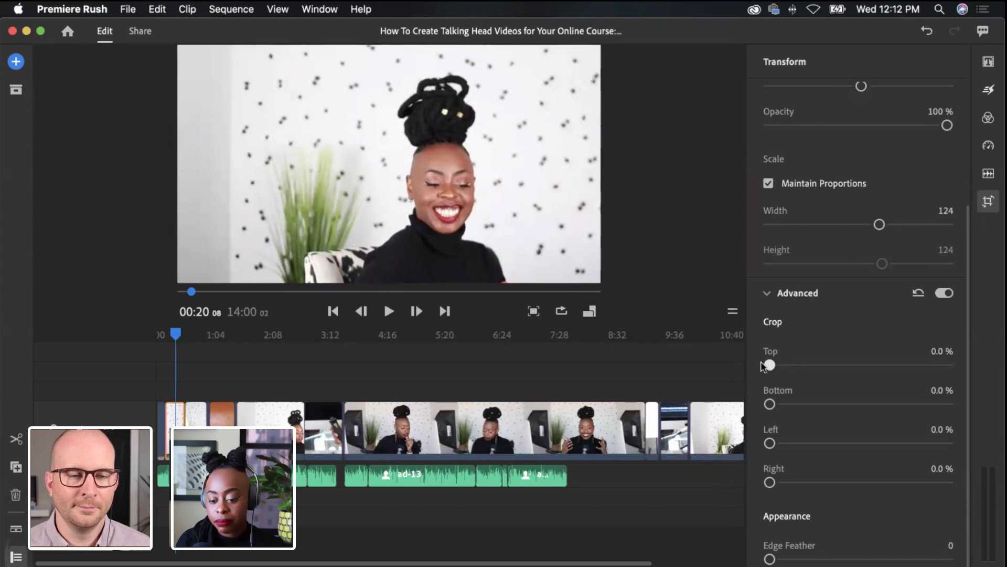
scroll(796, 243, up, 5)
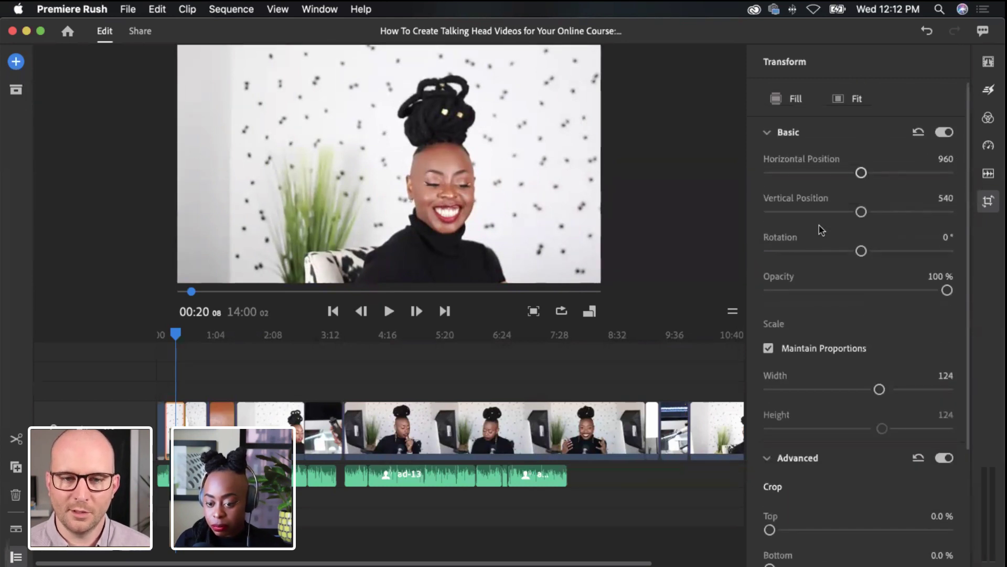
drag(861, 172, 858, 173)
drag(880, 391, 884, 389)
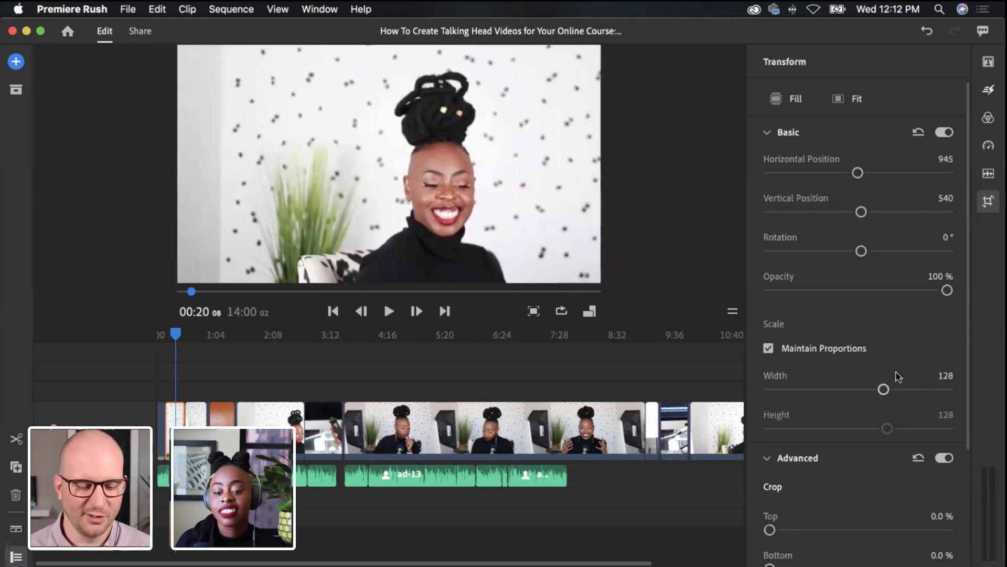
drag(868, 176, 848, 180)
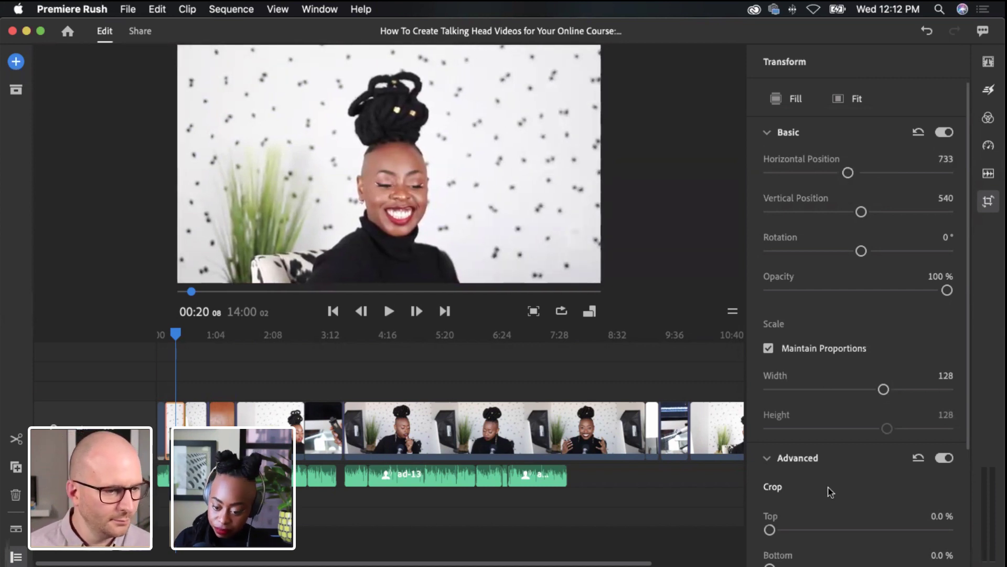
scroll(837, 492, down, 5)
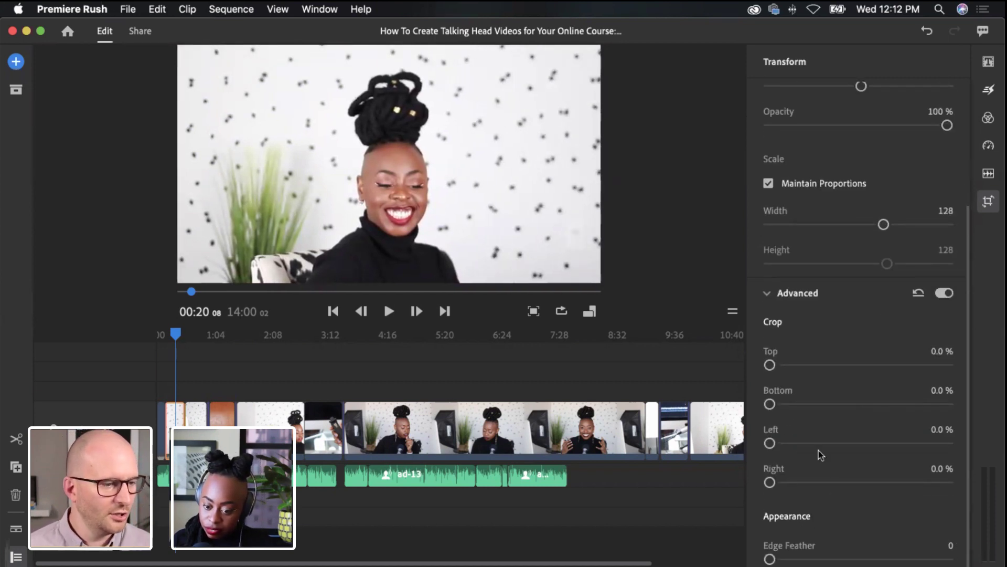
drag(781, 369, 766, 371)
scroll(879, 475, up, 5)
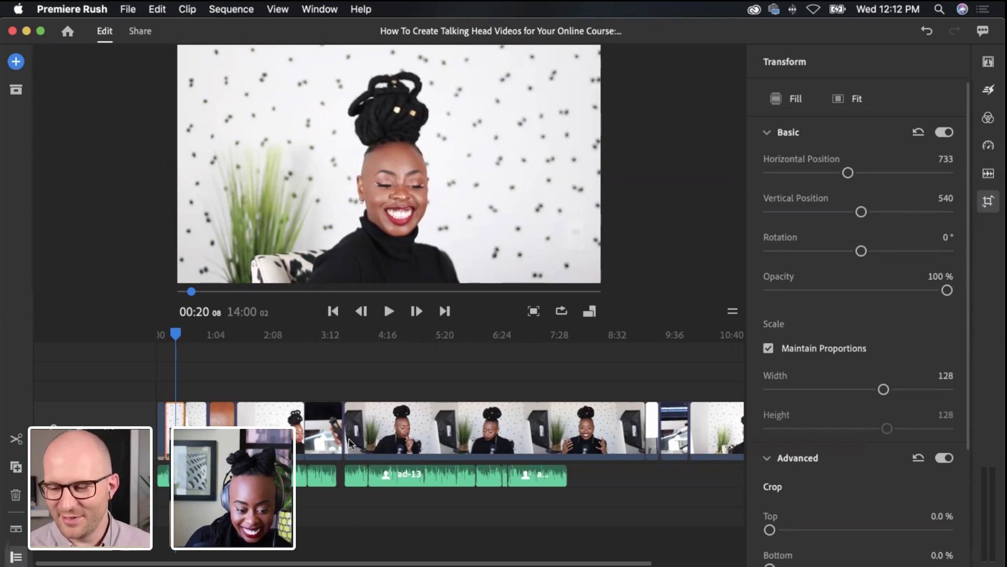
Compare the opening clip at 0:00 with the reframed clip at 0:20 in the preview
drag(175, 334, 149, 355)
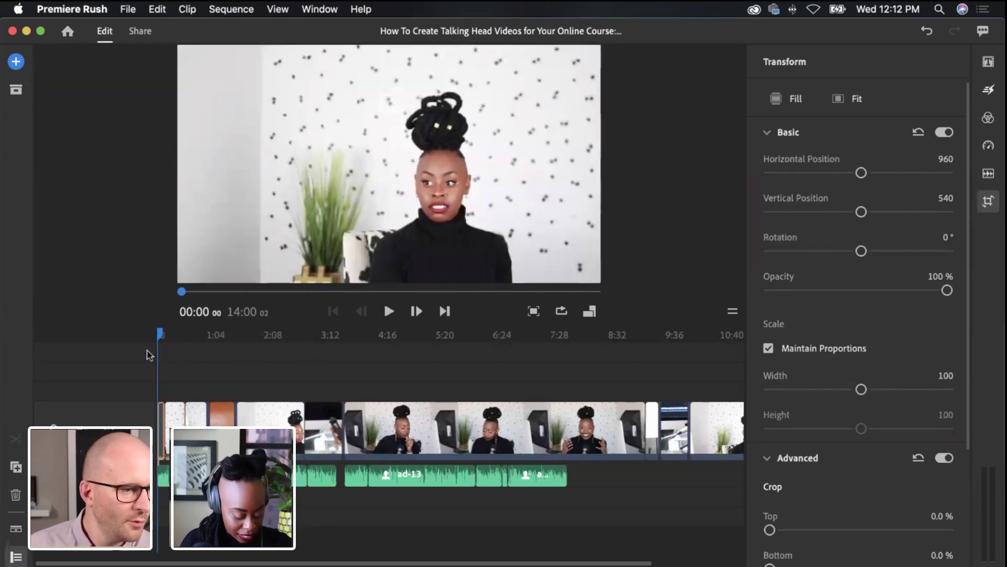
drag(160, 336, 178, 337)
scroll(176, 336, right, 2)
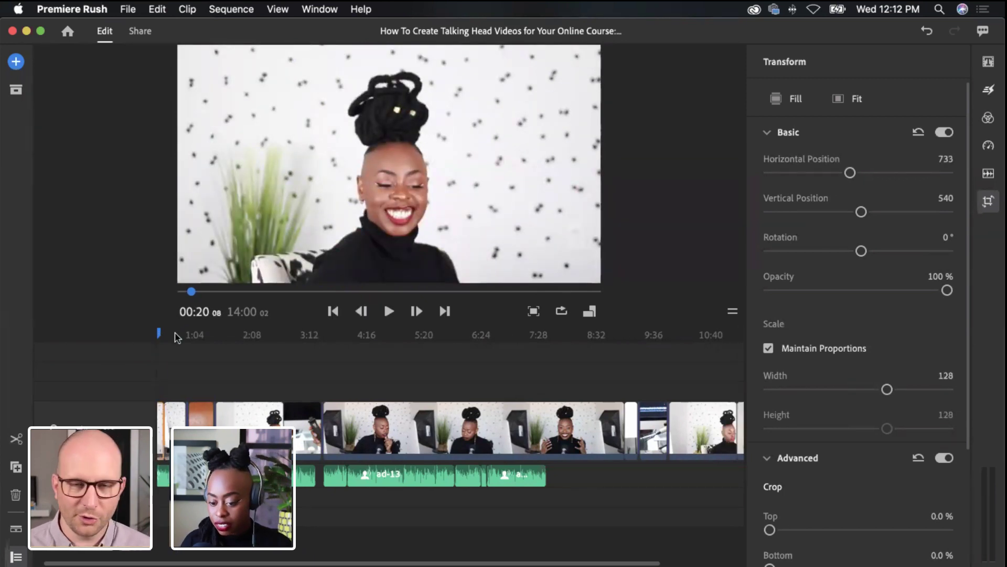
scroll(176, 337, right, 2)
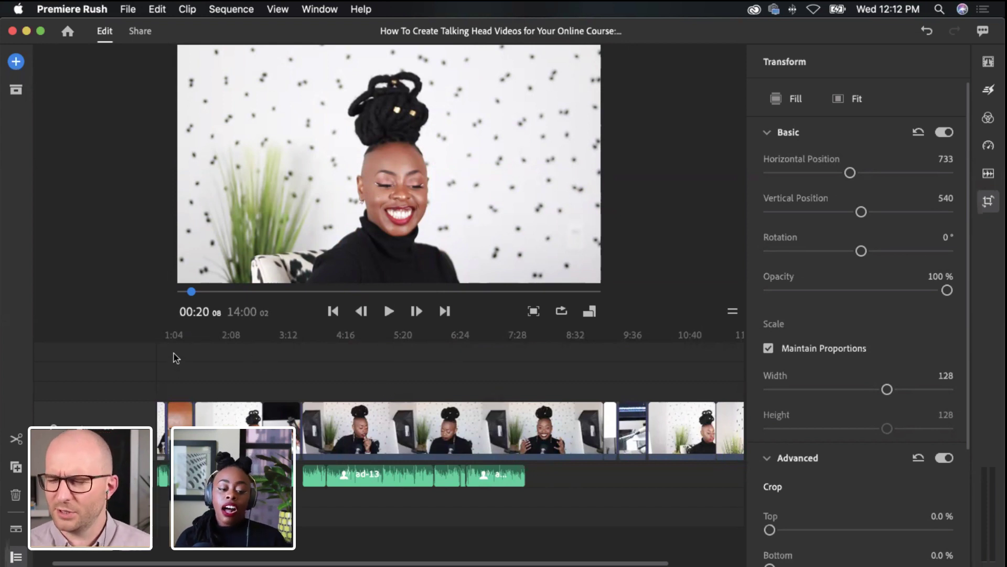
click(173, 336)
drag(176, 335, 163, 336)
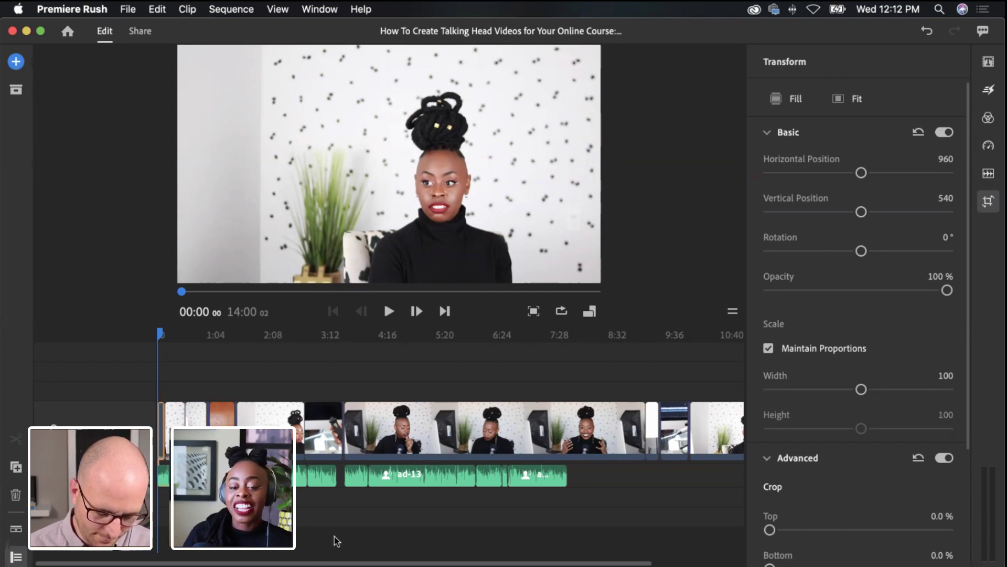
Review the sequence from the start through the b-roll shots to about 7:54, and look over the remaining clips
scroll(335, 536, right, 2)
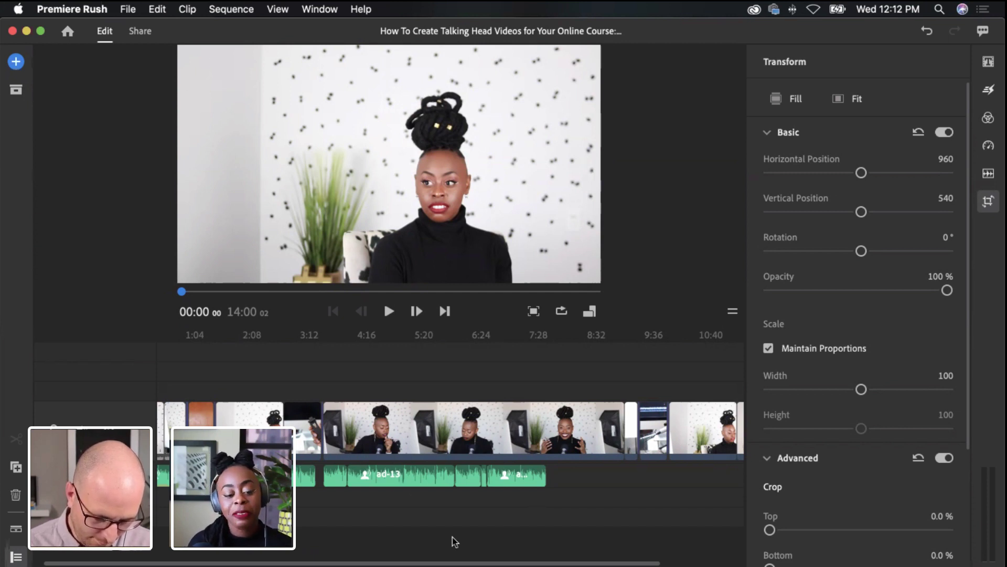
scroll(172, 424, left, 2)
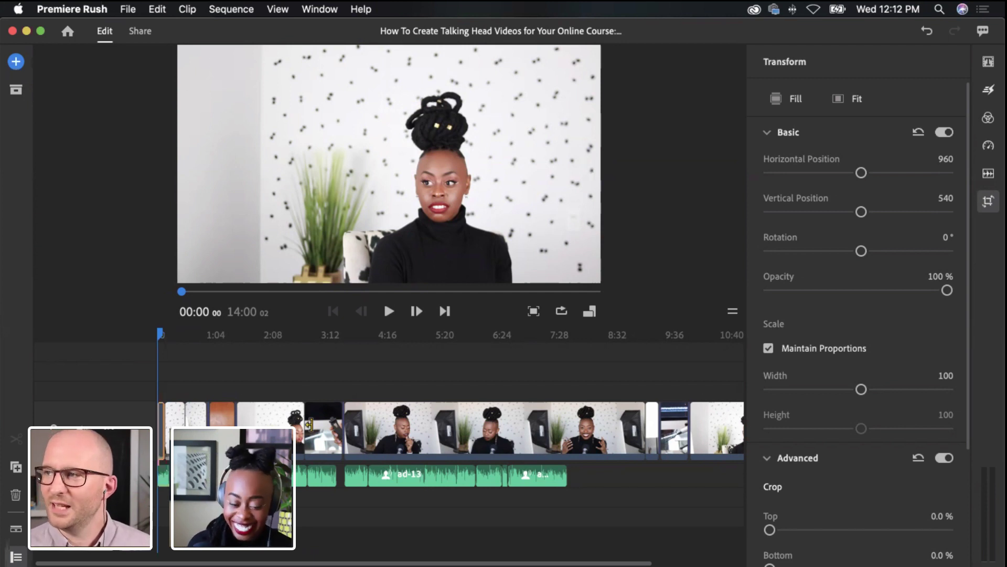
drag(160, 333, 142, 368)
click(162, 430)
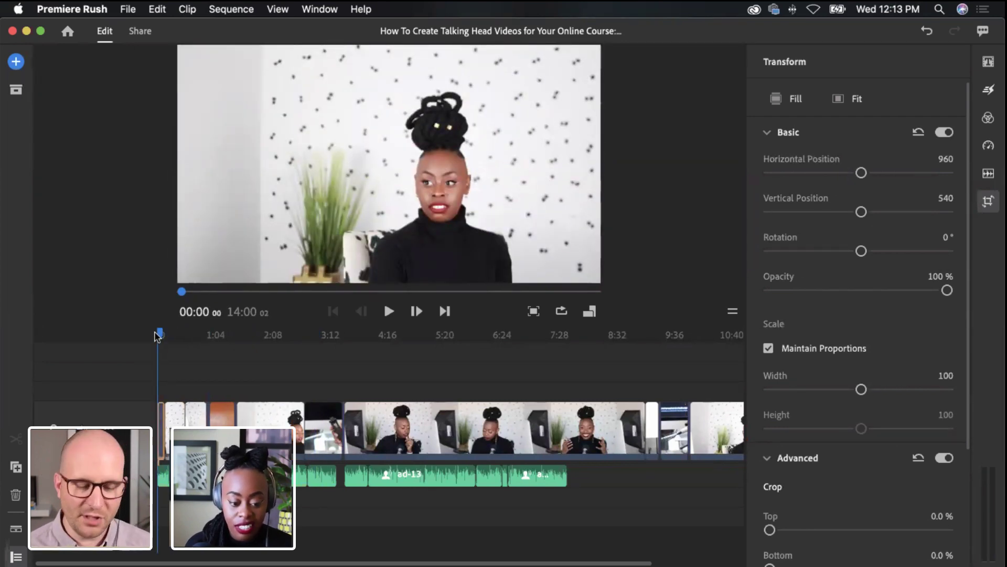
drag(162, 336, 227, 339)
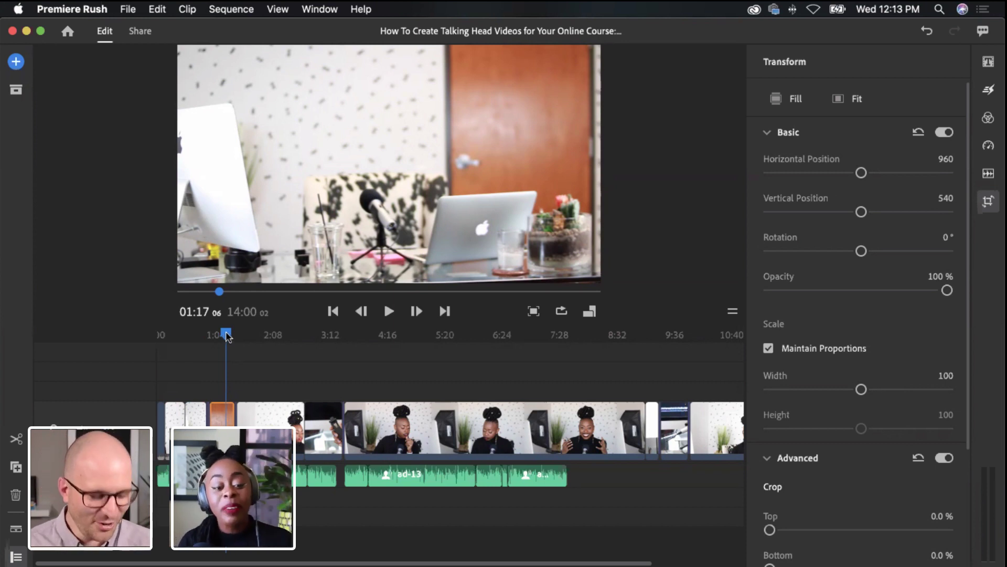
drag(244, 336, 258, 335)
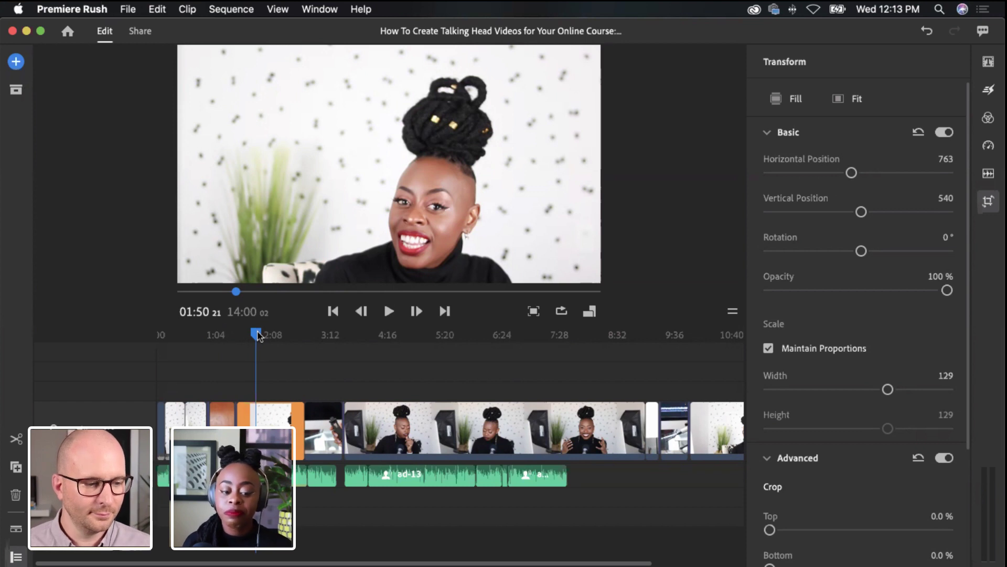
drag(273, 336, 313, 337)
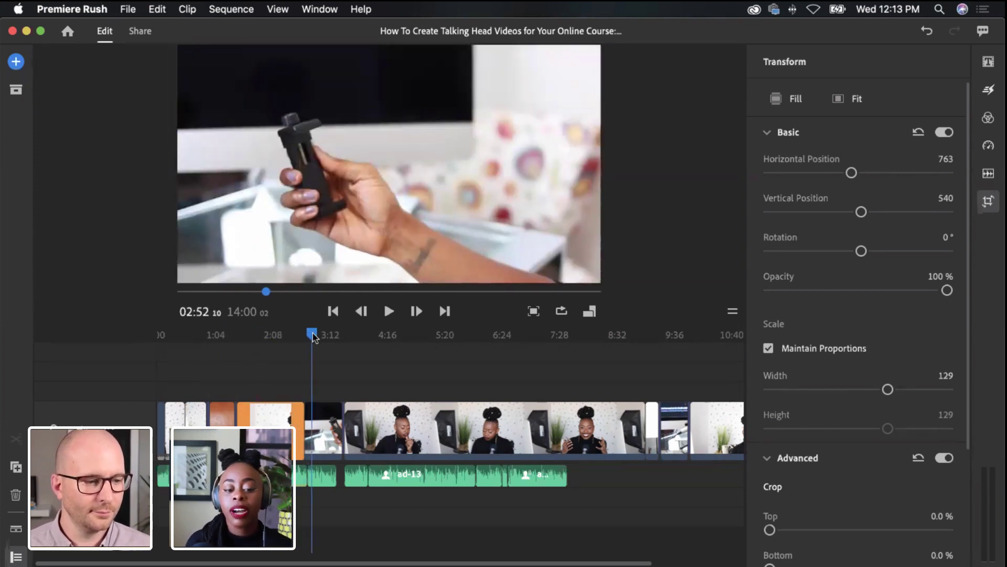
click(380, 421)
drag(381, 335, 581, 349)
scroll(630, 393, right, 5)
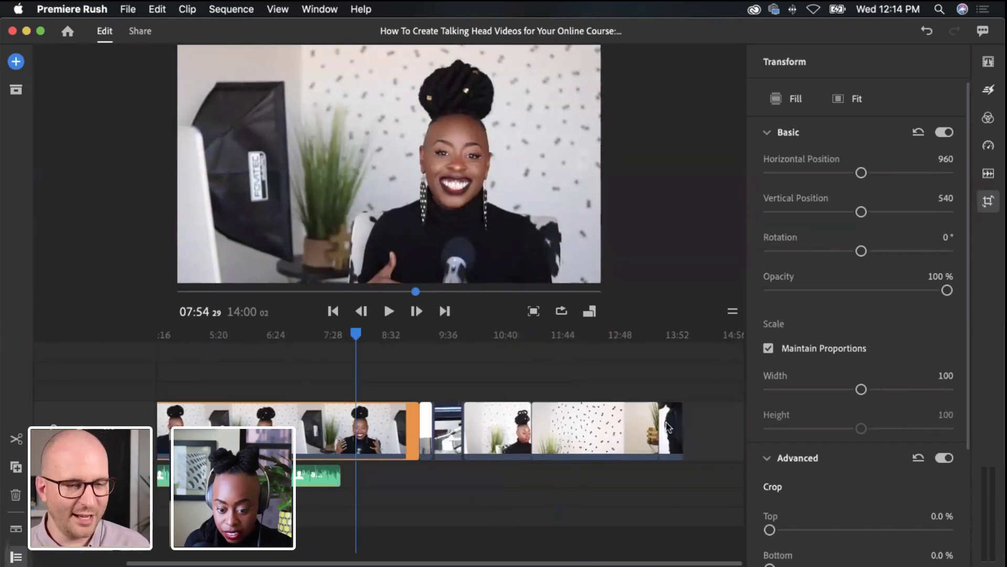
scroll(383, 446, left, 5)
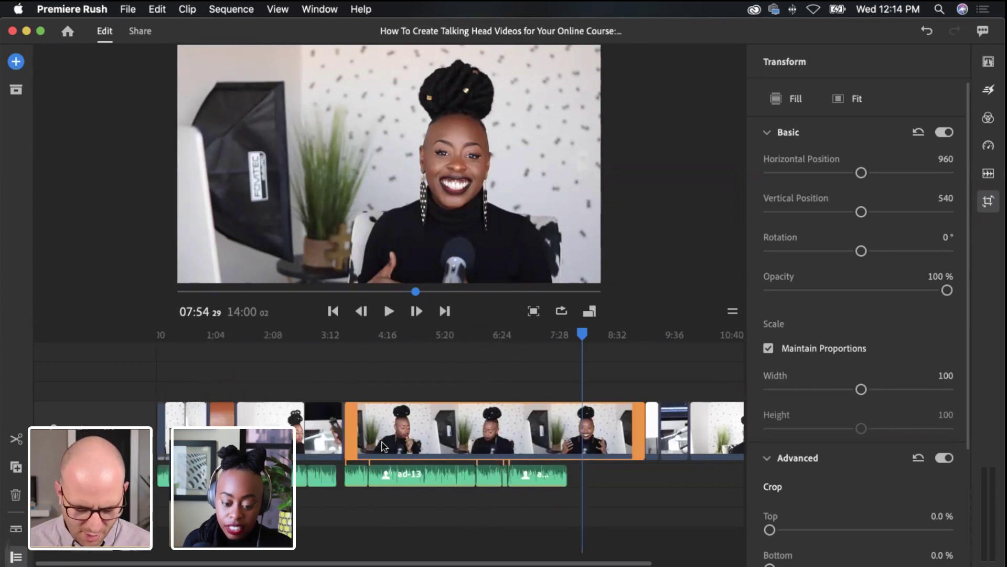
Check the audio clips up to 2:40 and trim the end of the talking-head clip above back to about 2:40
click(163, 477)
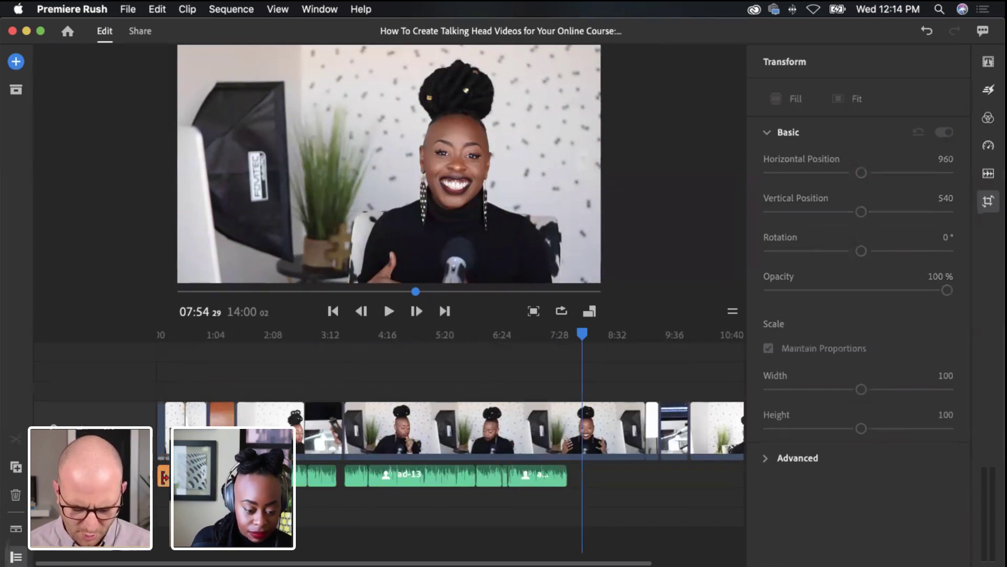
click(200, 475)
drag(201, 476, 258, 472)
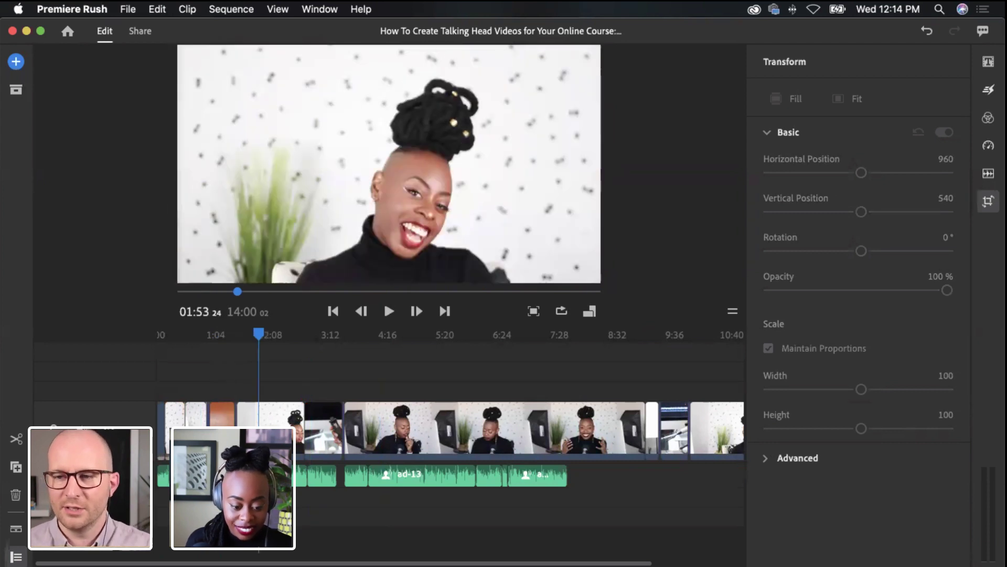
click(300, 473)
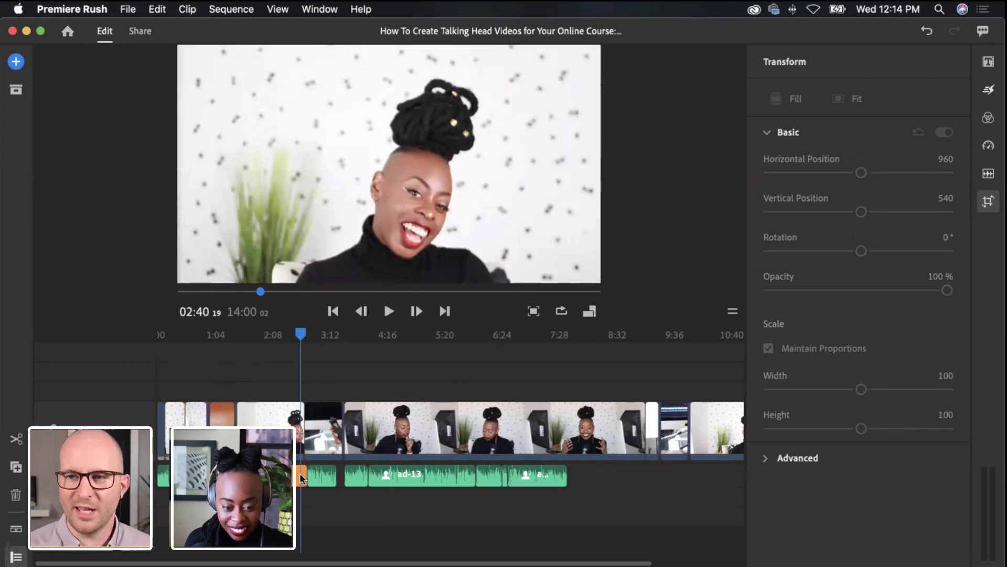
click(294, 421)
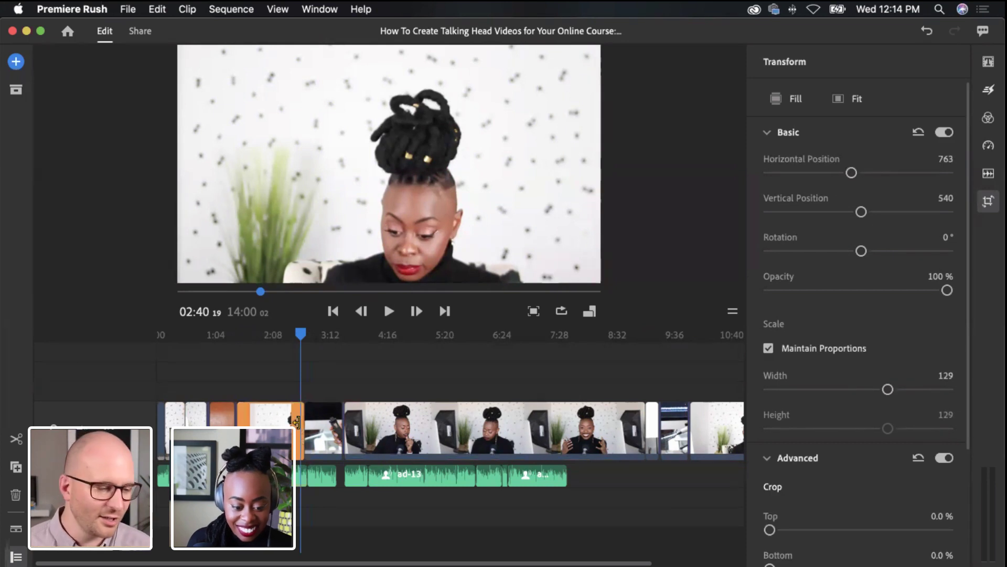
mouse_move(297, 422)
mouse_down()
mouse_move(288, 422)
mouse_move(300, 421)
mouse_up()
Bring the playhead to the b-roll clip at about 1:03 and look over the rest of the timeline
drag(302, 334, 217, 362)
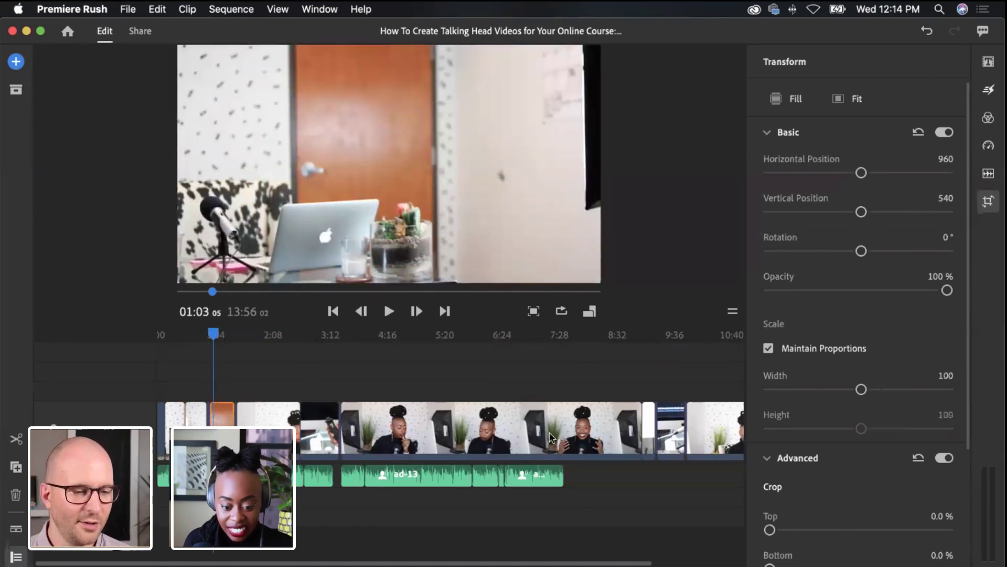
scroll(374, 460, right, 5)
scroll(300, 460, left, 5)
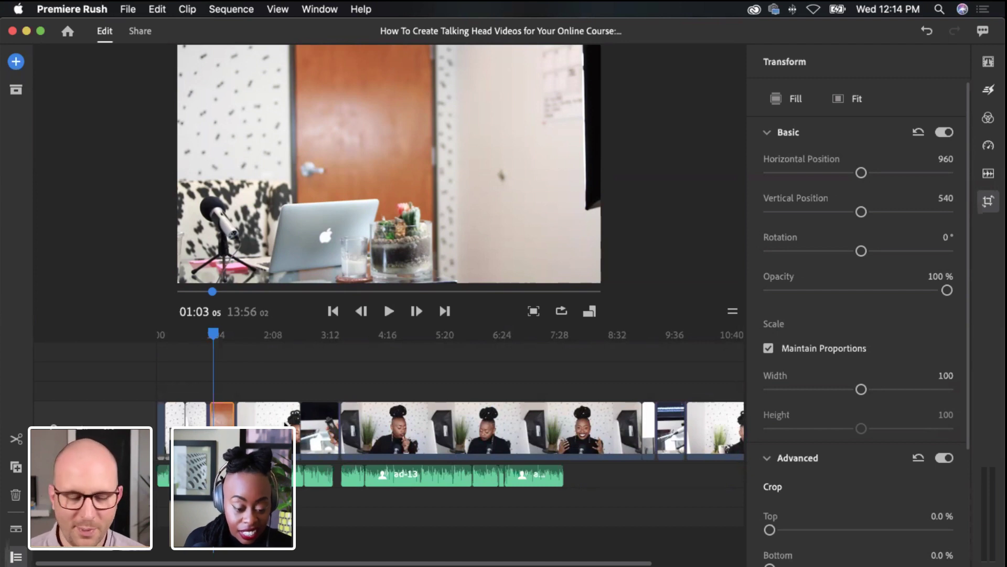
Trim the start of the polka-dot wall clip so it opens on the woman posing, and shorten its end by about 14 seconds
scroll(476, 435, right, 5)
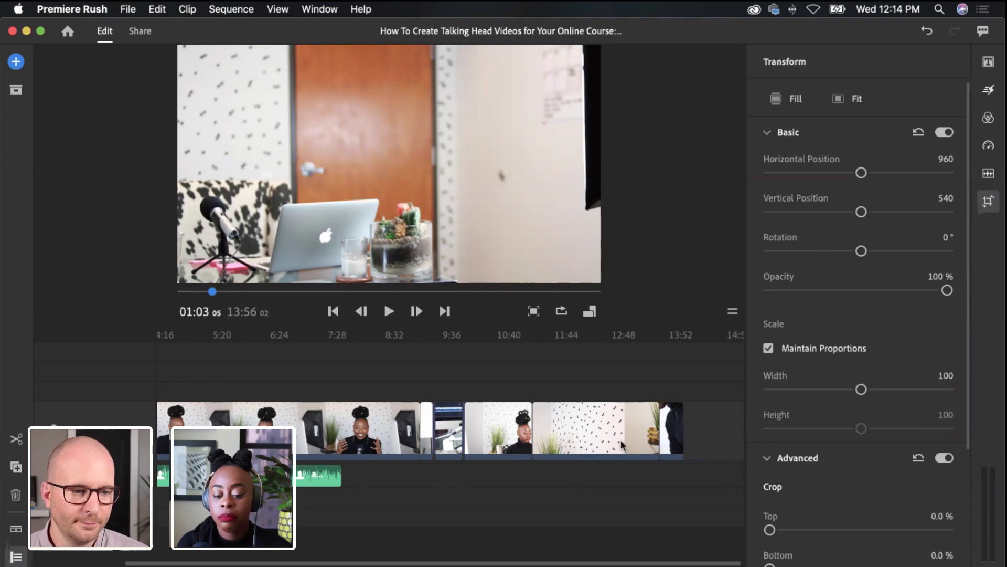
click(590, 433)
drag(592, 326, 570, 369)
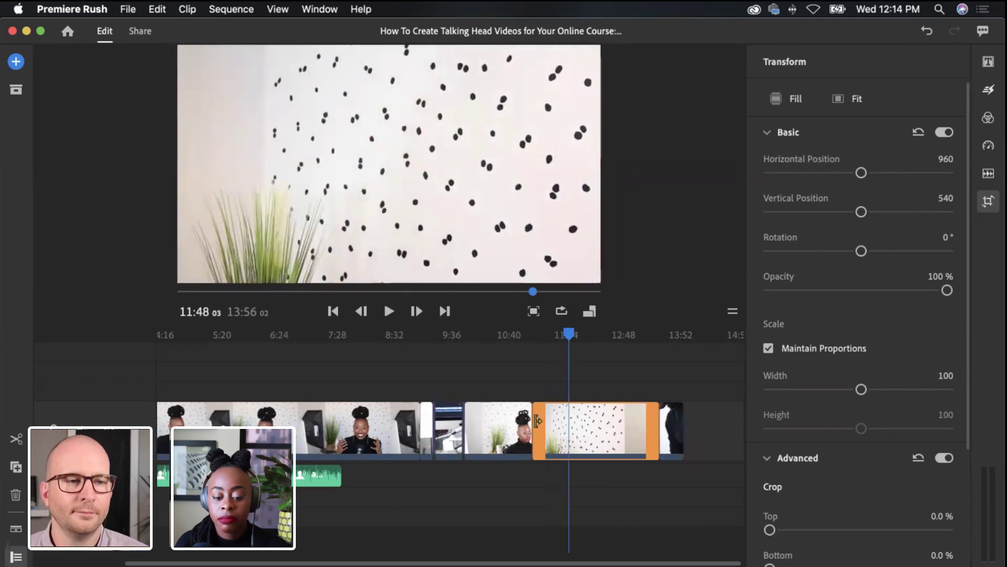
drag(560, 418, 568, 423)
mouse_move(563, 351)
mouse_down()
mouse_move(549, 351)
mouse_move(576, 350)
mouse_up()
drag(576, 433, 576, 433)
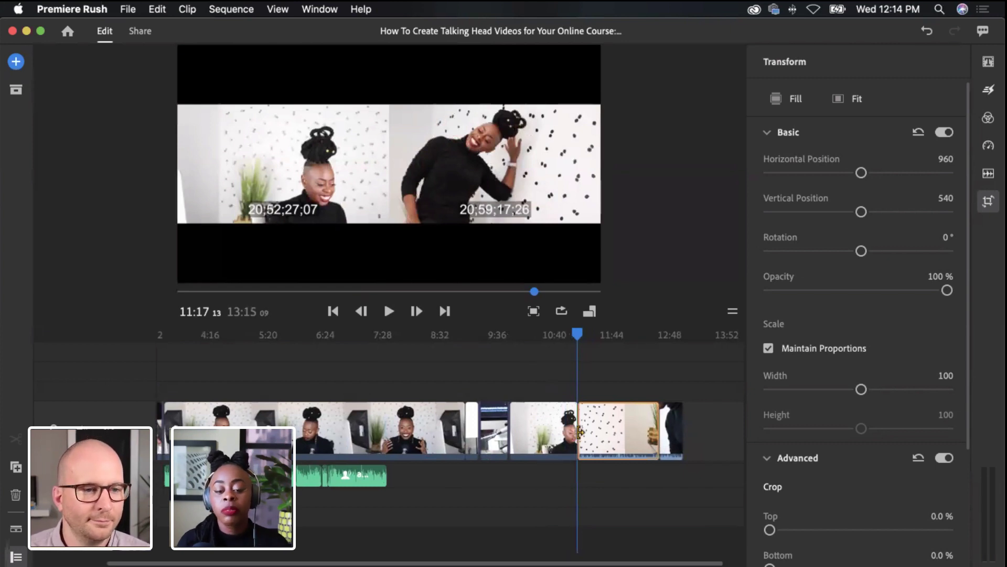
drag(579, 432, 579, 432)
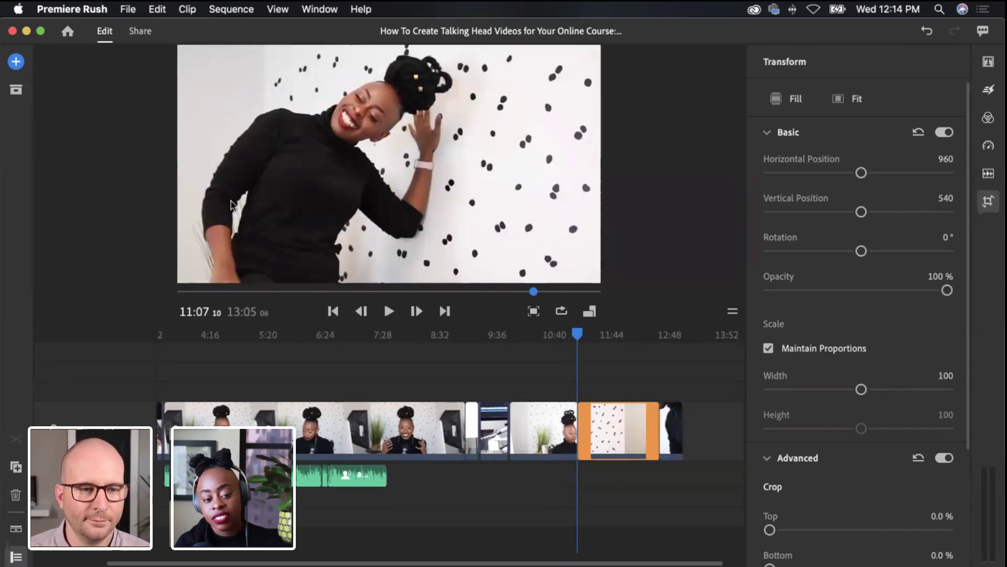
drag(577, 338, 541, 348)
drag(655, 430, 643, 435)
Enlarge the timeline around the final green fabric clip and trim about 8 seconds off its start
click(659, 425)
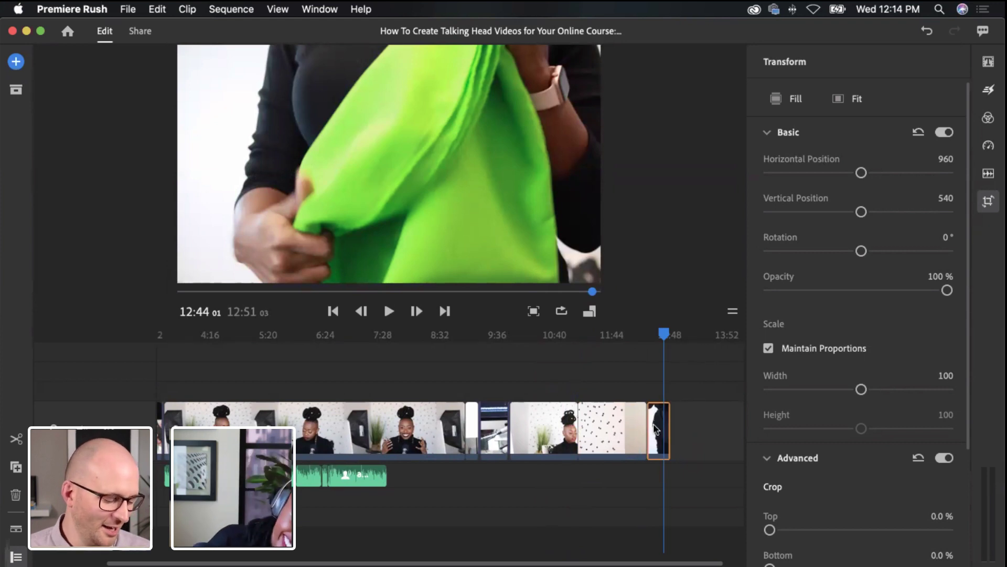
click(654, 428)
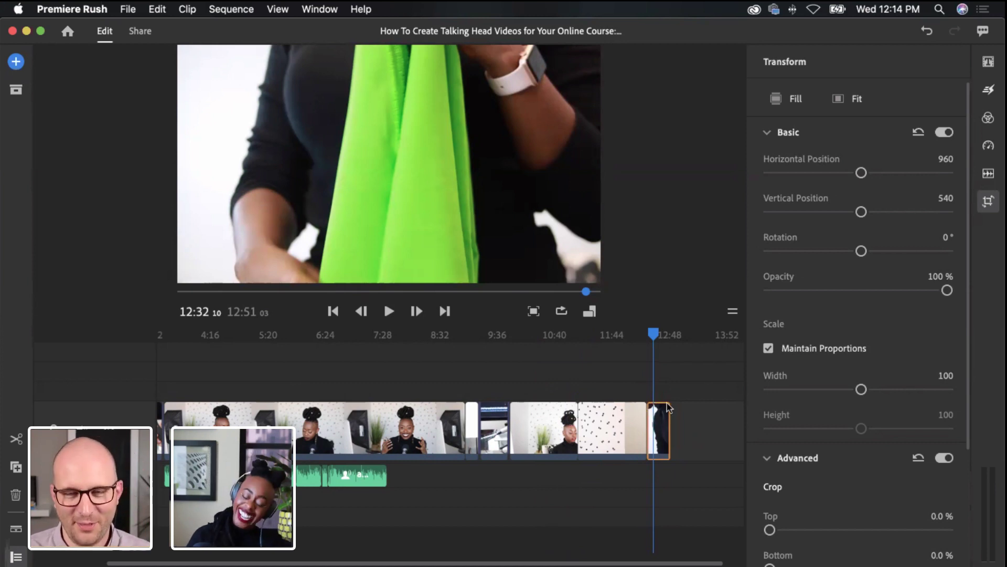
drag(652, 339, 657, 337)
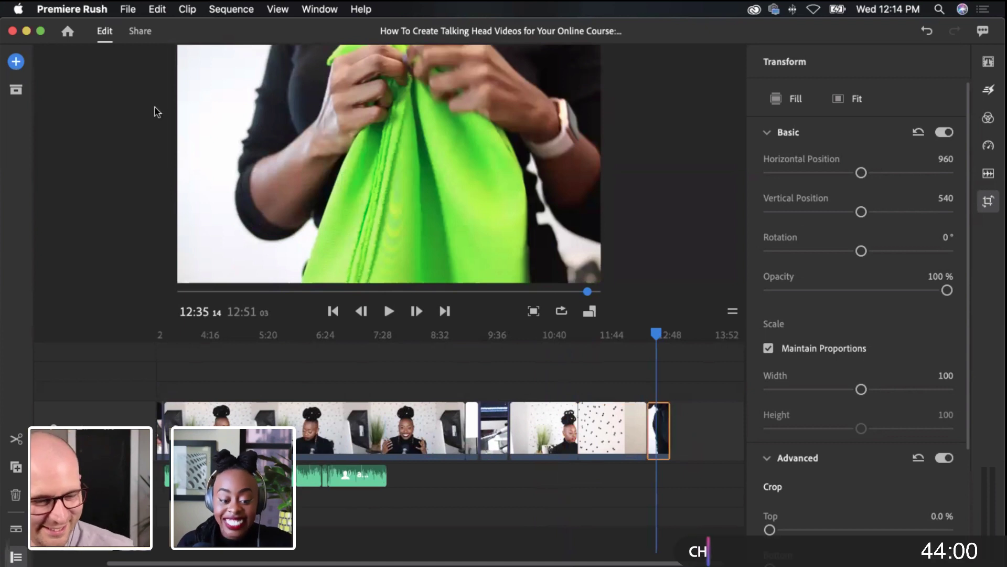
click(159, 9)
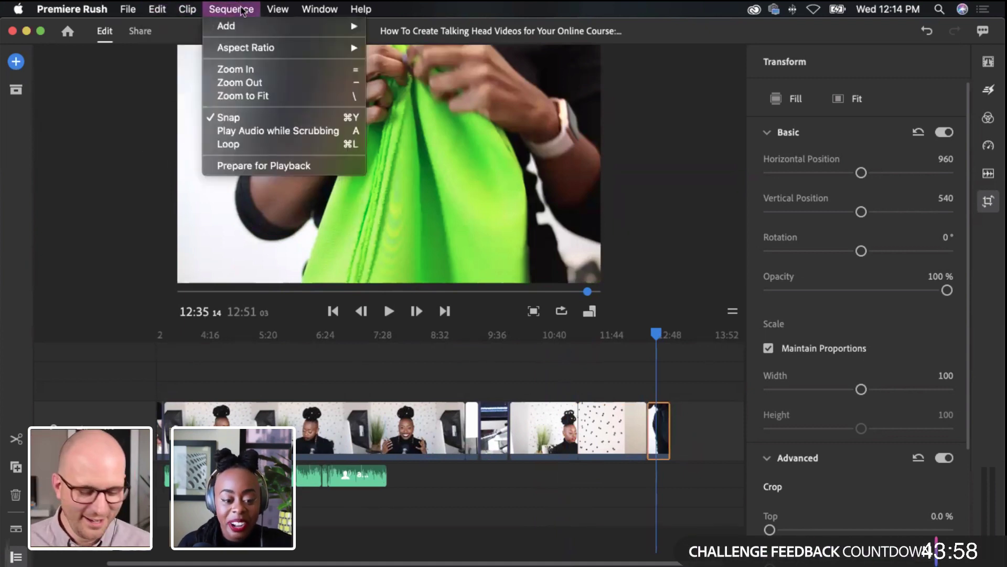
mouse_move(242, 9)
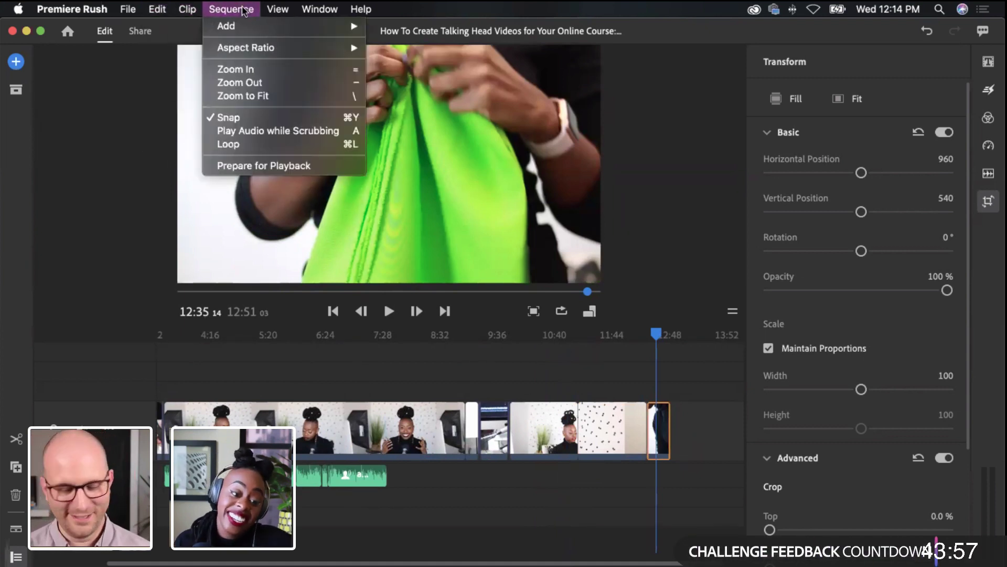
click(231, 69)
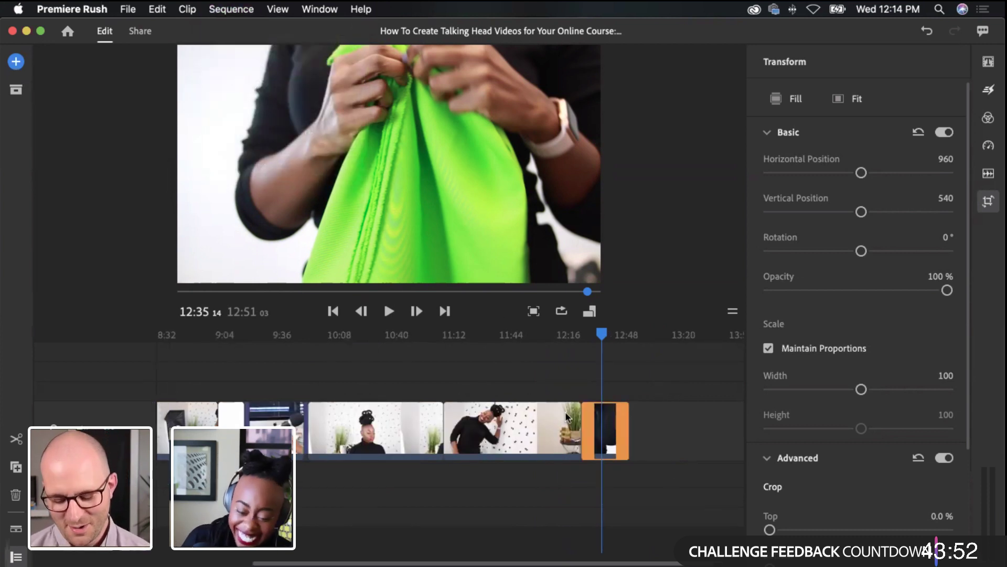
click(182, 11)
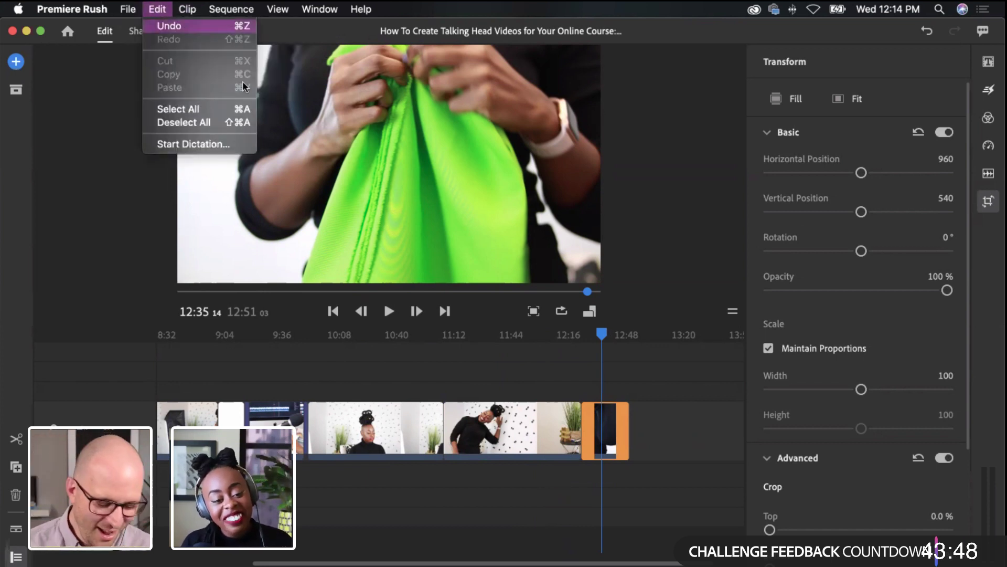
mouse_move(231, 9)
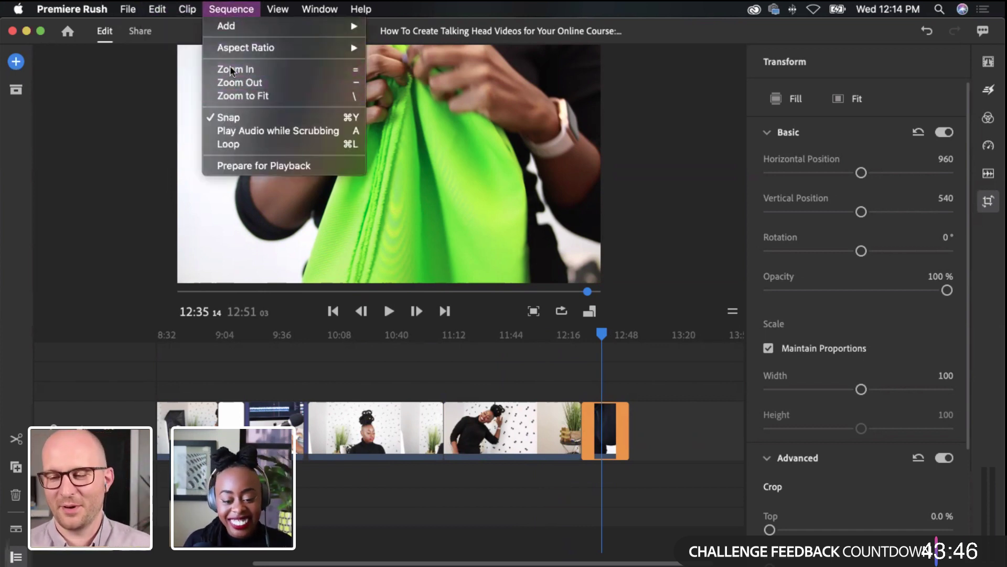
click(229, 67)
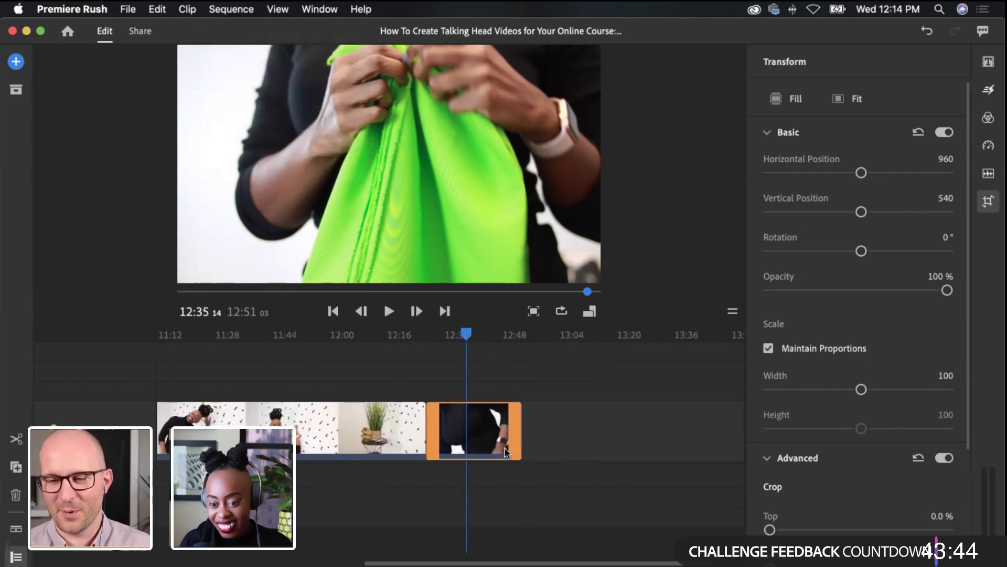
drag(439, 436, 463, 437)
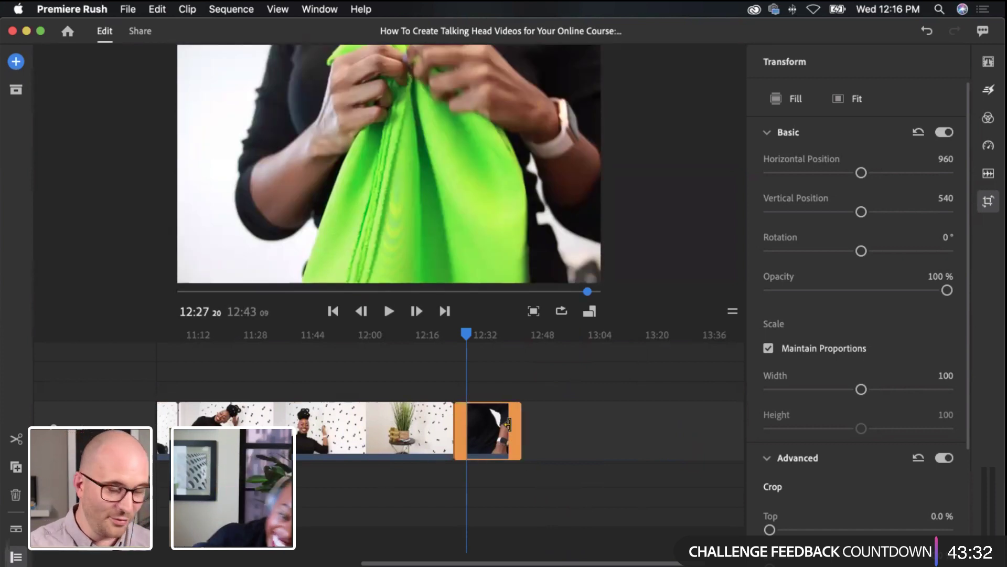
Scrub through the green fabric clip and trim its end back to about 12:41
drag(466, 334, 348, 357)
click(472, 423)
mouse_move(475, 335)
mouse_down()
mouse_move(501, 341)
mouse_move(487, 349)
mouse_up()
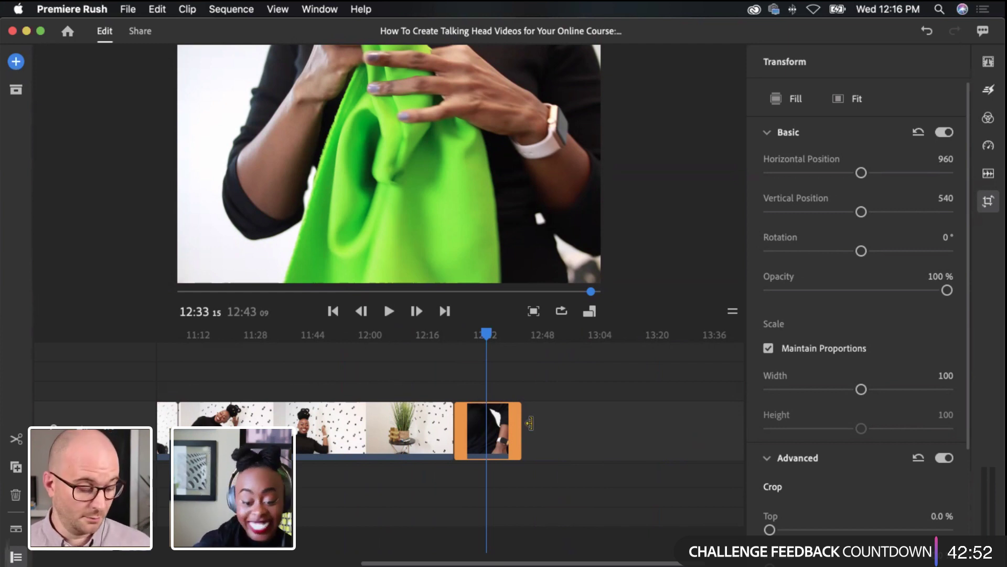
mouse_move(514, 433)
mouse_down()
mouse_move(502, 442)
mouse_move(513, 443)
mouse_up()
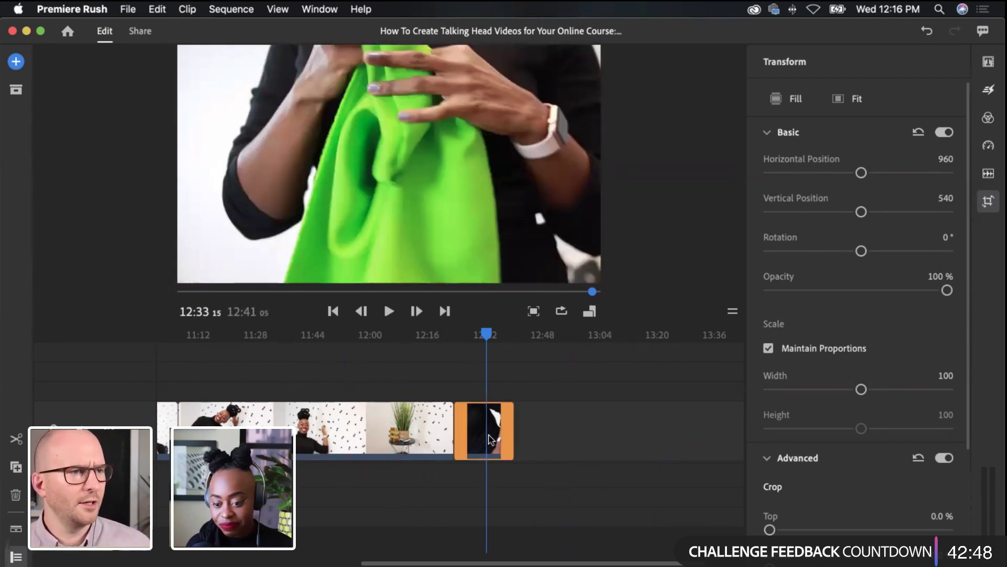
Check the green fabric clip's audio volume and trim its end back further to about 12:37
click(989, 173)
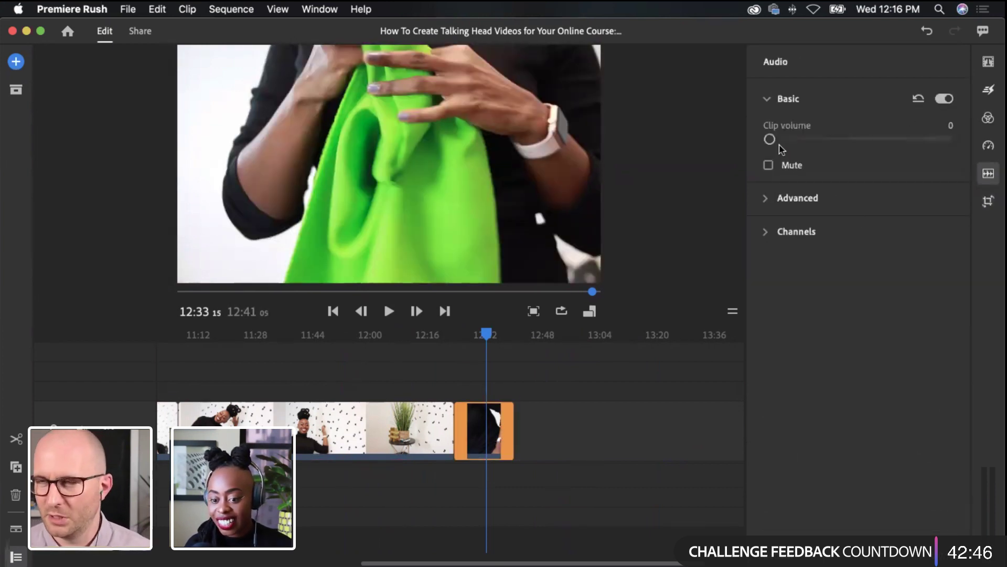
drag(758, 143, 756, 144)
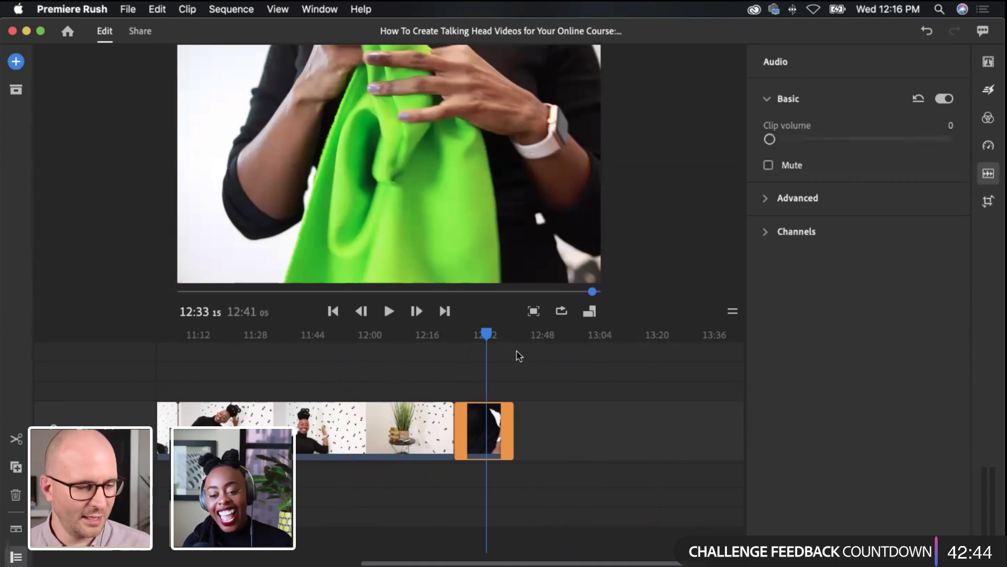
mouse_move(486, 335)
mouse_down()
mouse_move(456, 347)
mouse_move(511, 346)
mouse_move(477, 353)
mouse_move(487, 352)
mouse_up()
drag(514, 417, 507, 421)
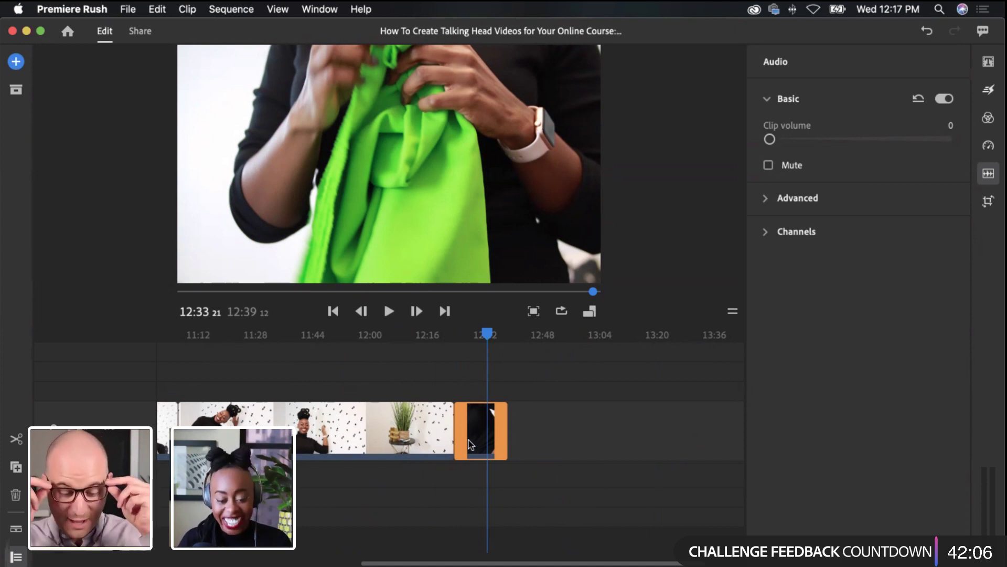
drag(484, 336, 500, 350)
drag(502, 428, 479, 436)
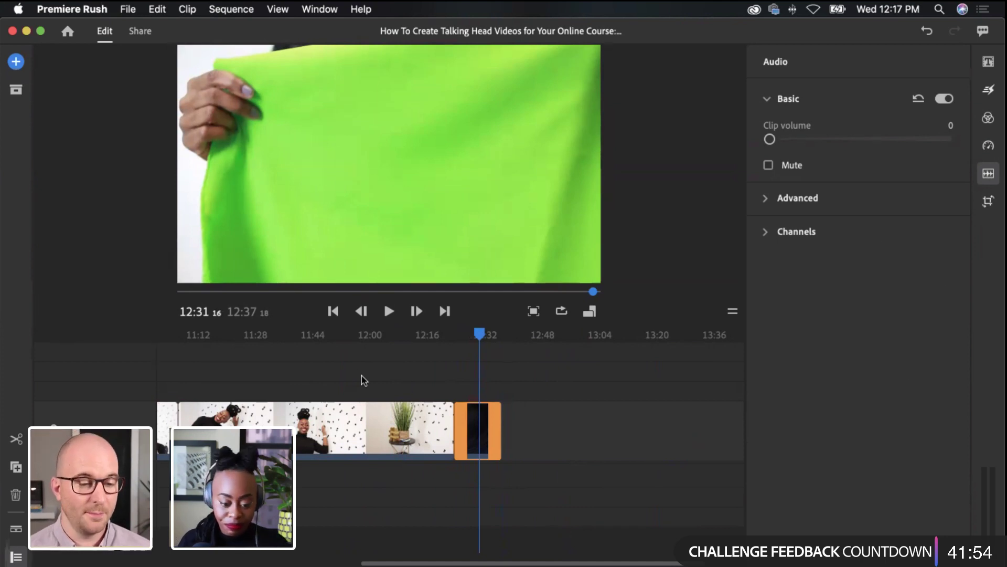
Split the polka-dot wall clip at about 11:32, where the woman smiles with her hand raised
scroll(363, 380, left, 5)
click(479, 335)
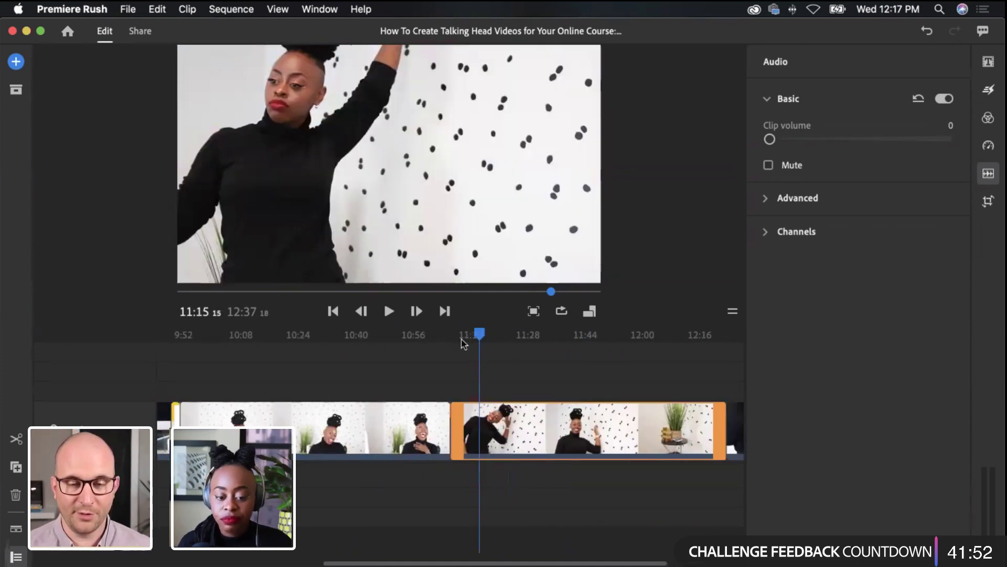
drag(485, 333, 540, 353)
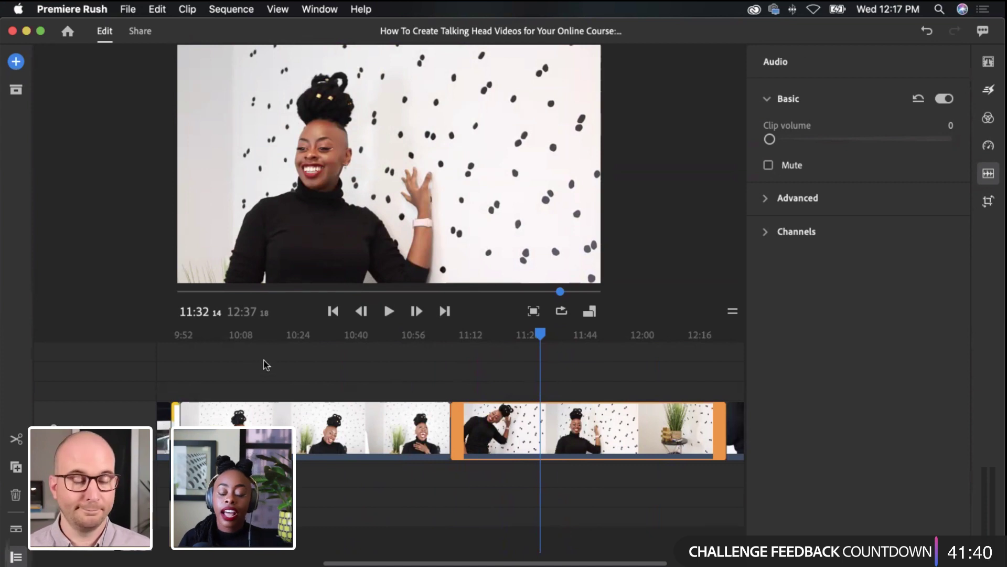
scroll(265, 360, left, 1)
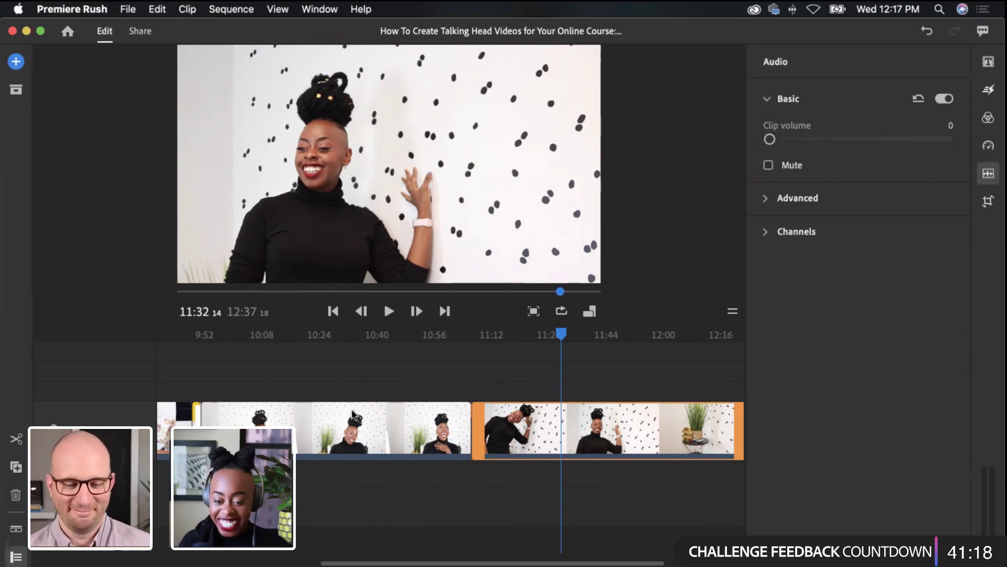
click(16, 439)
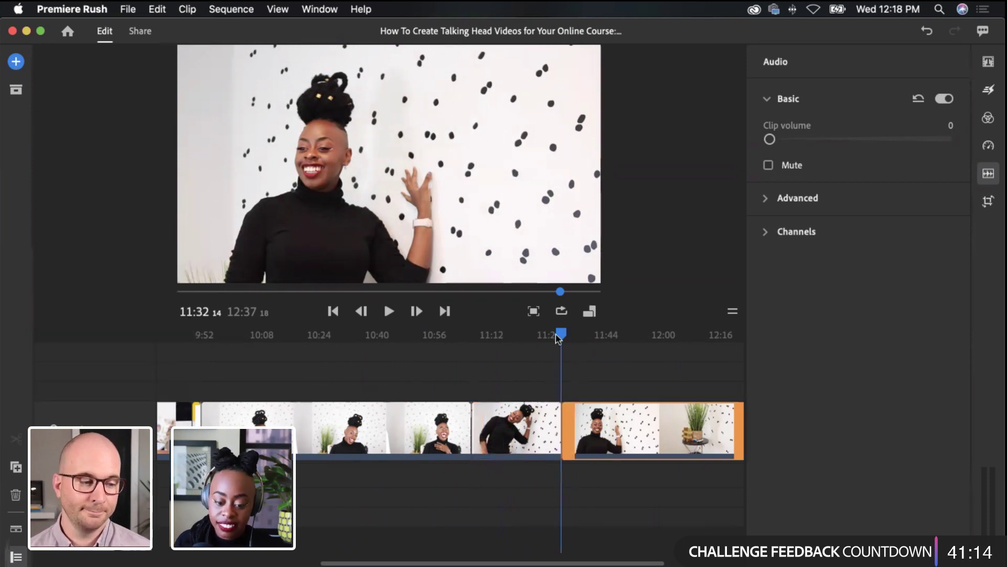
Review the first part of the split clip, the microphone b-roll and the seated talking-head footage back to the opening at about 0:02
click(517, 353)
drag(464, 367, 483, 380)
click(514, 432)
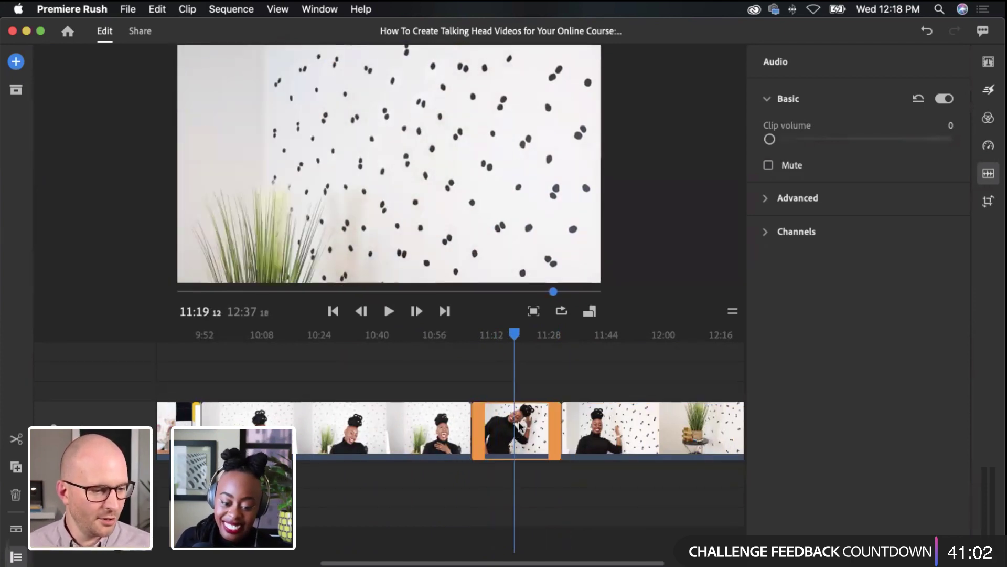
mouse_move(519, 348)
mouse_down()
mouse_move(479, 345)
mouse_move(512, 348)
mouse_up()
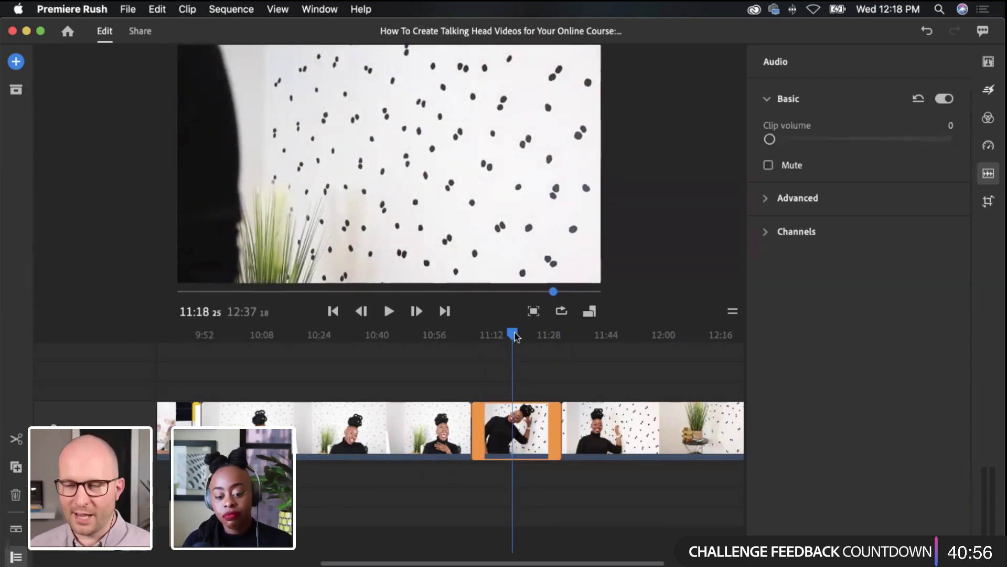
drag(507, 340, 175, 349)
click(183, 427)
scroll(382, 446, left, 5)
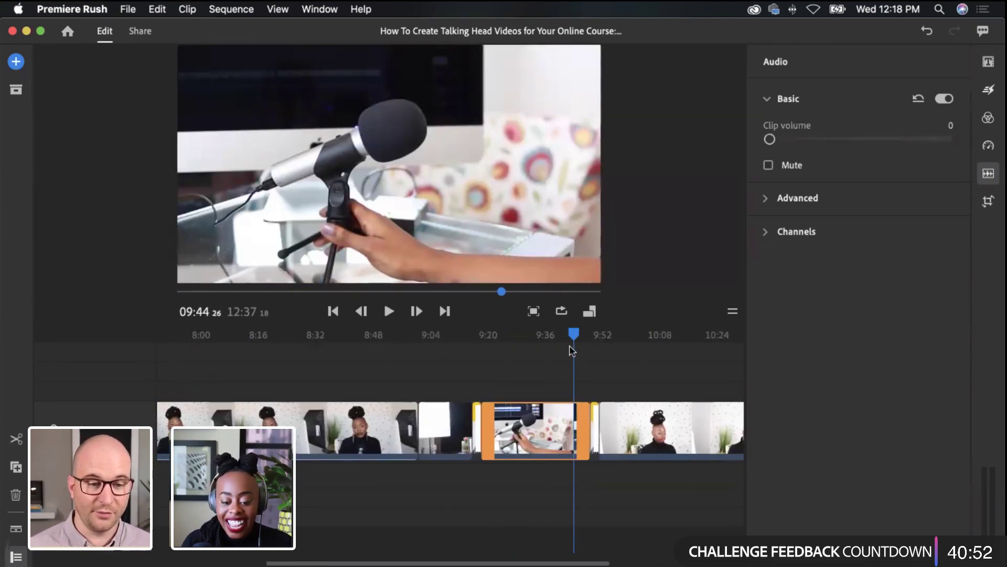
drag(552, 338, 202, 348)
click(329, 374)
scroll(410, 442, left, 15)
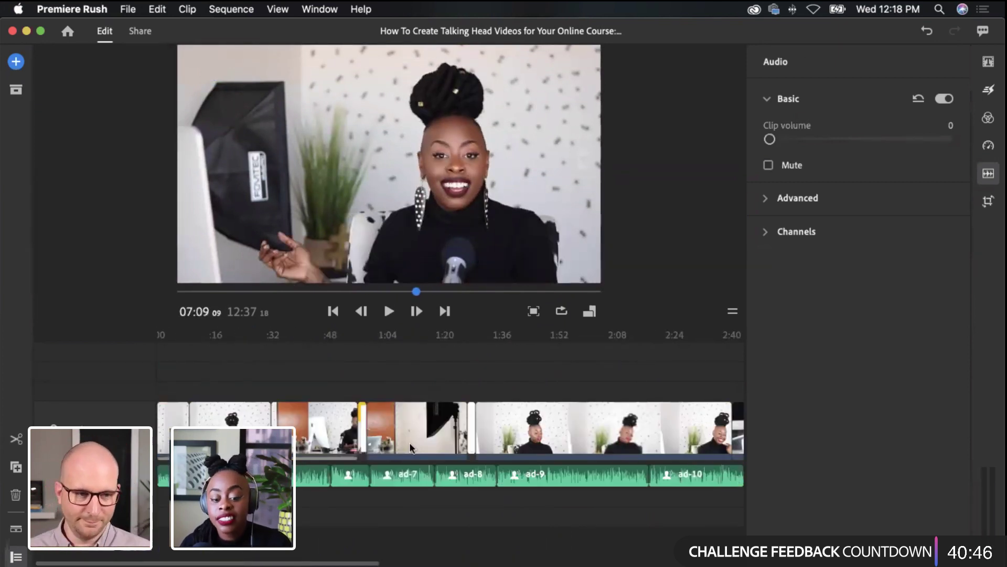
drag(164, 348, 167, 339)
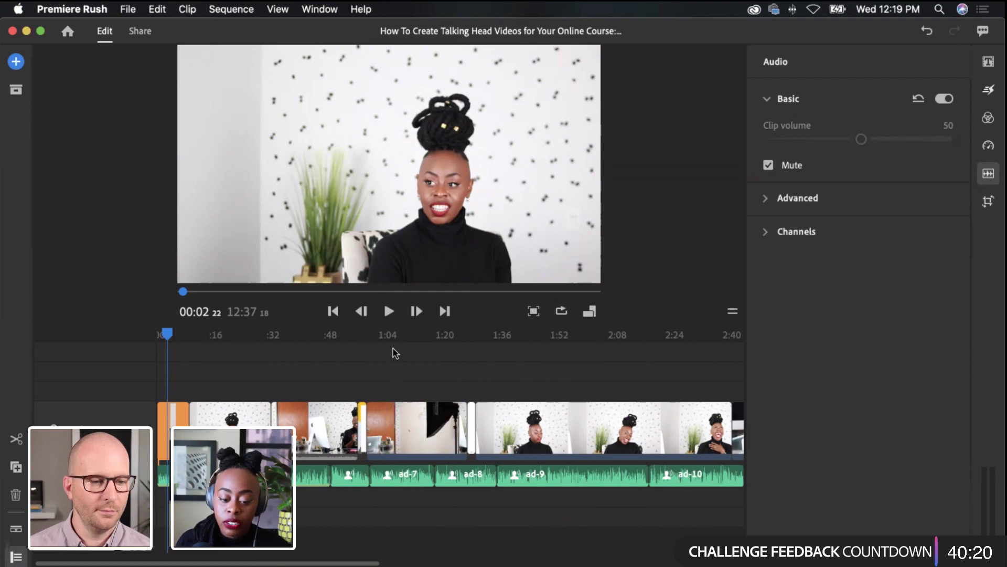
Review the office b-roll at about 0:59 and the talking-head clip from 3:42 to 3:53, and look over the content types that can be added
drag(394, 341, 367, 355)
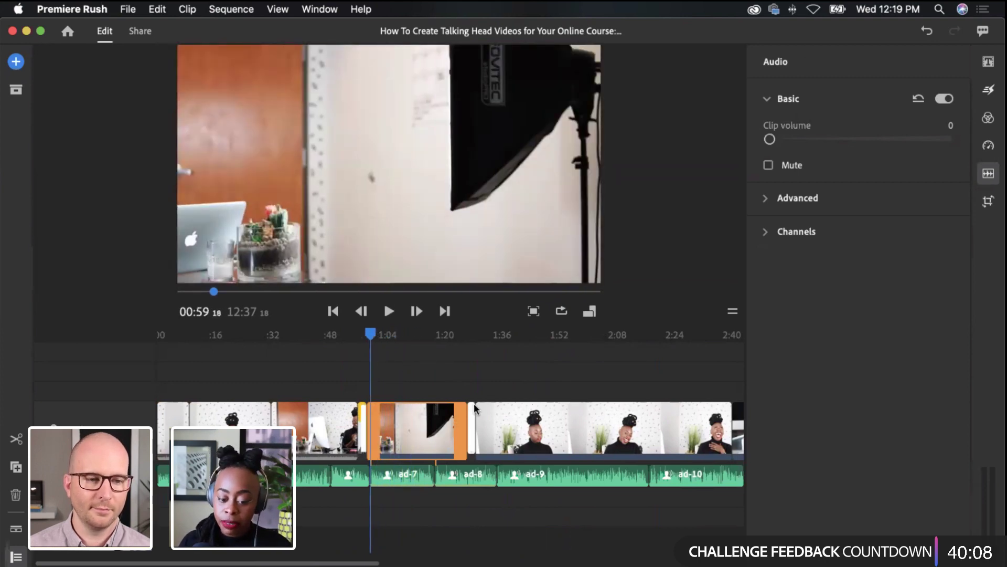
scroll(474, 403, right, 5)
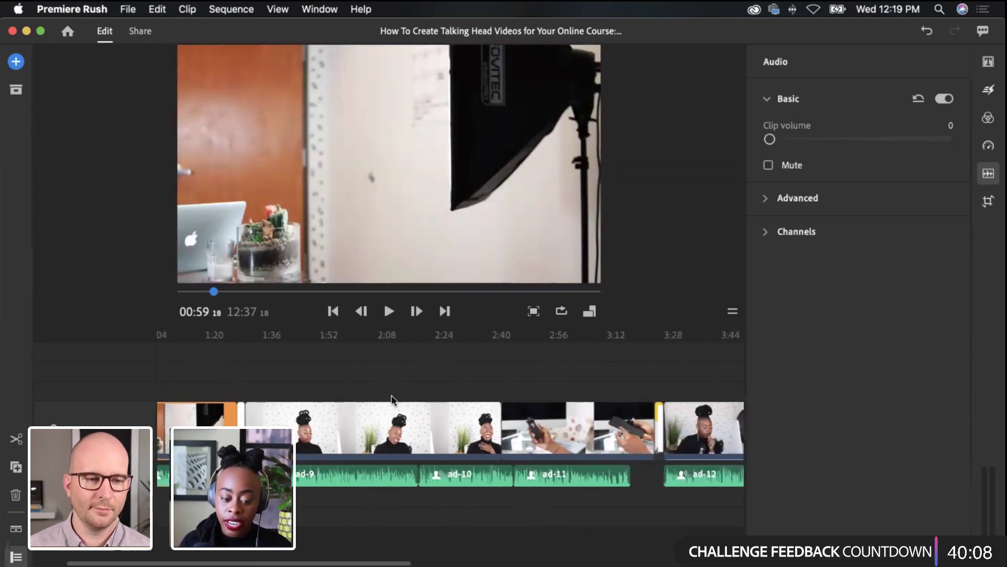
click(504, 388)
scroll(503, 391, right, 6)
click(429, 383)
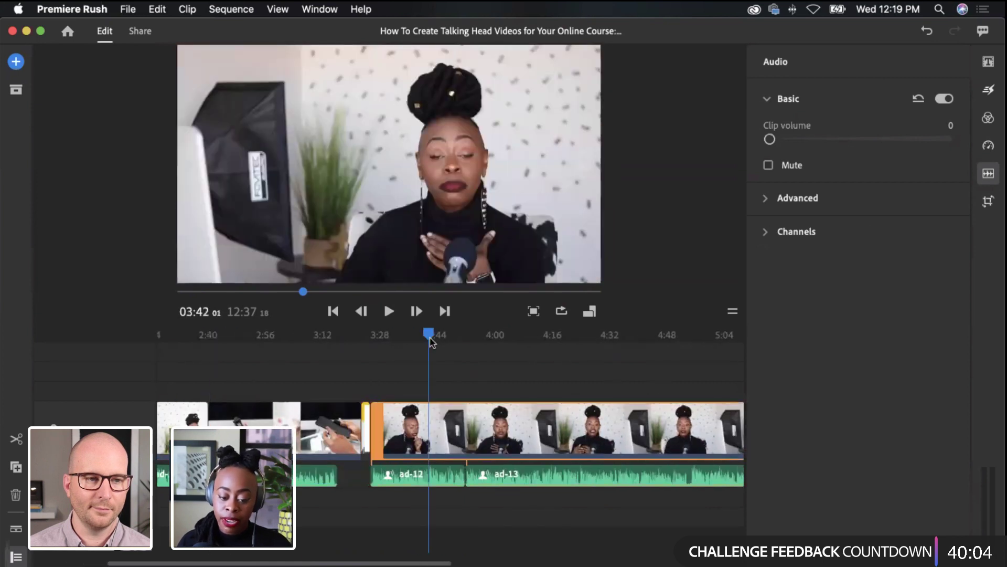
mouse_move(429, 334)
mouse_down()
mouse_move(398, 334)
mouse_move(430, 334)
mouse_up()
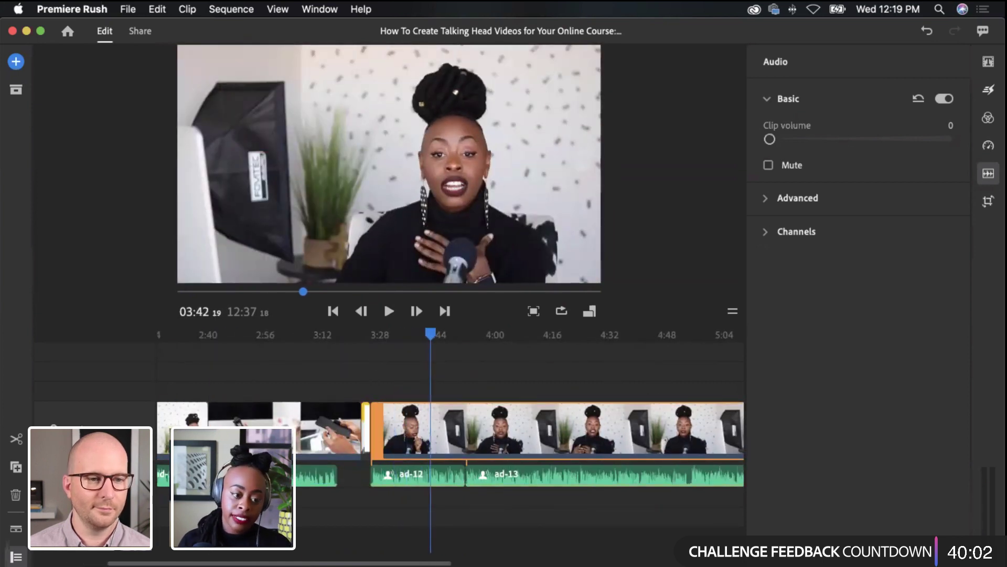
click(15, 62)
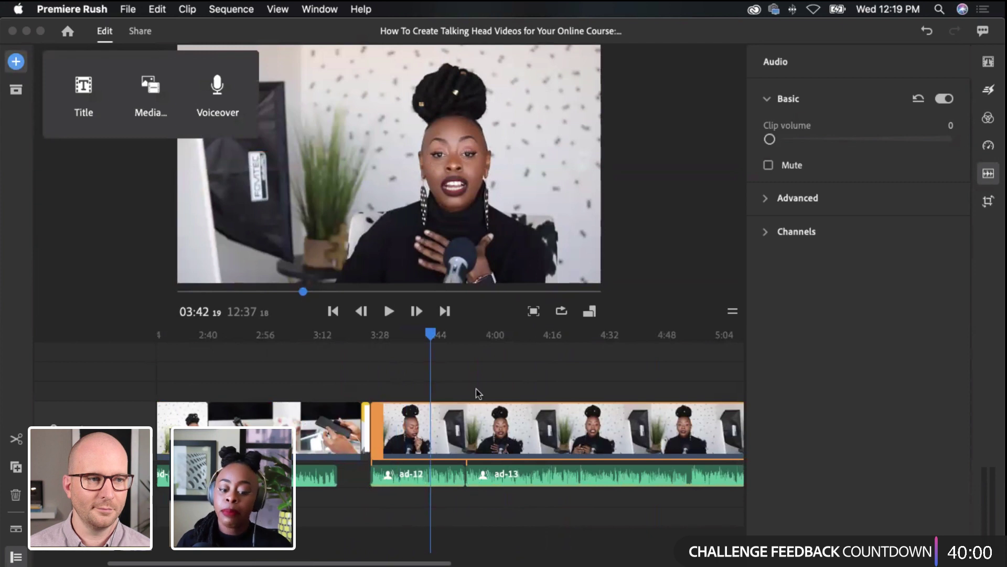
click(454, 339)
drag(454, 339, 408, 359)
click(472, 371)
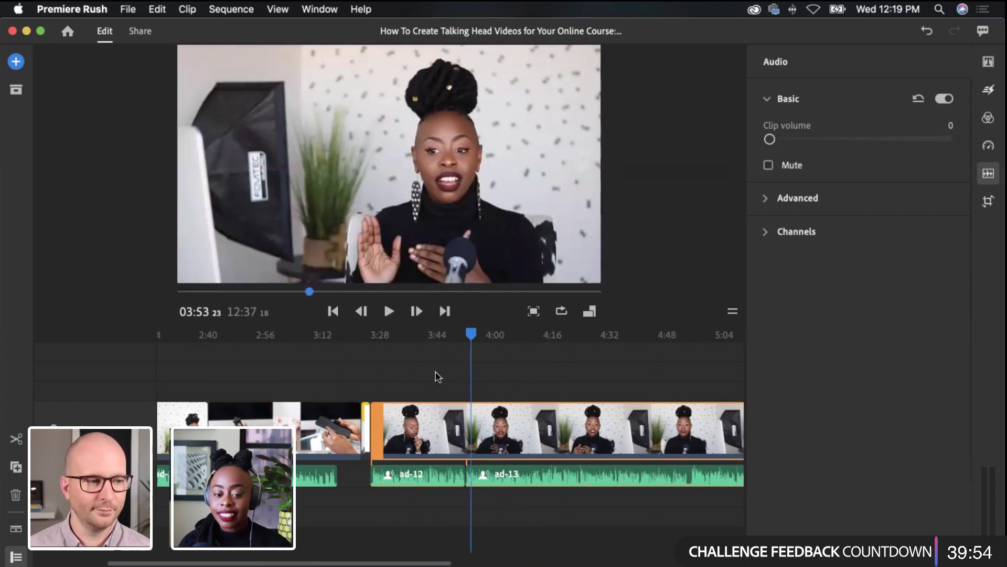
Review the polka-dot wall talking-head clip from about 3:47 to about 8:05
click(508, 376)
click(551, 388)
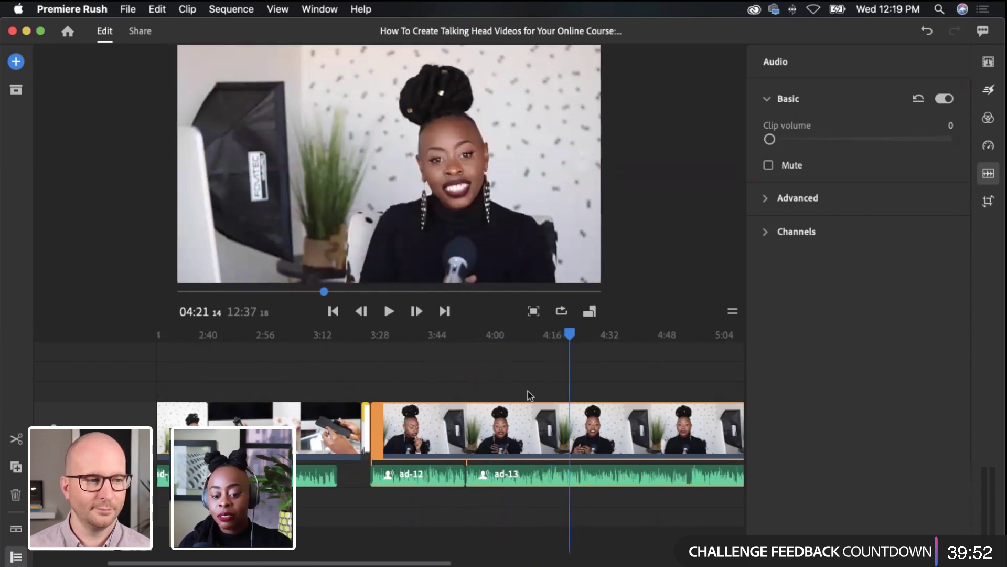
click(501, 389)
click(601, 399)
drag(662, 336, 491, 336)
scroll(461, 336, right, 2)
scroll(517, 419, left, 5)
scroll(685, 382, right, 6)
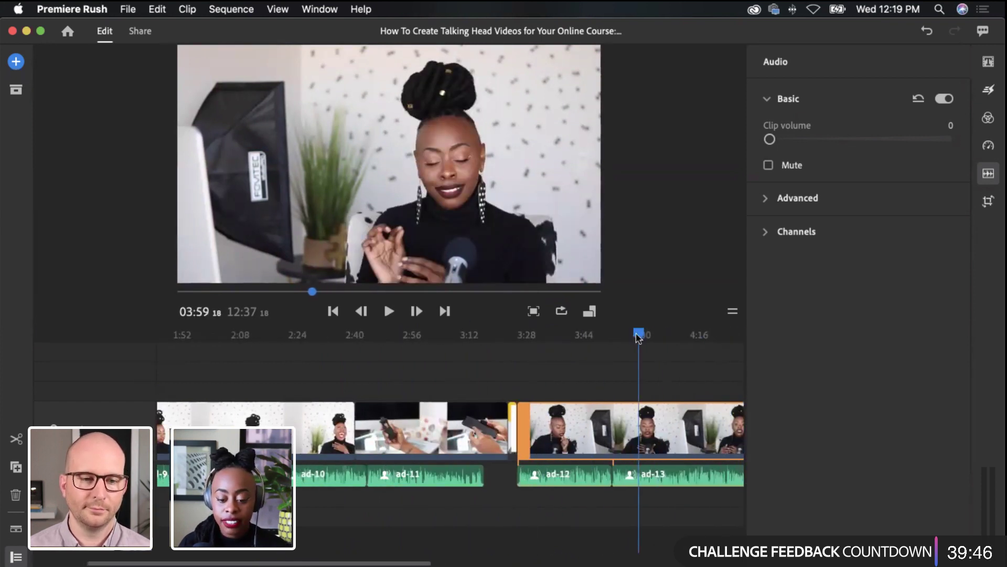
click(227, 382)
drag(215, 380, 258, 418)
click(597, 433)
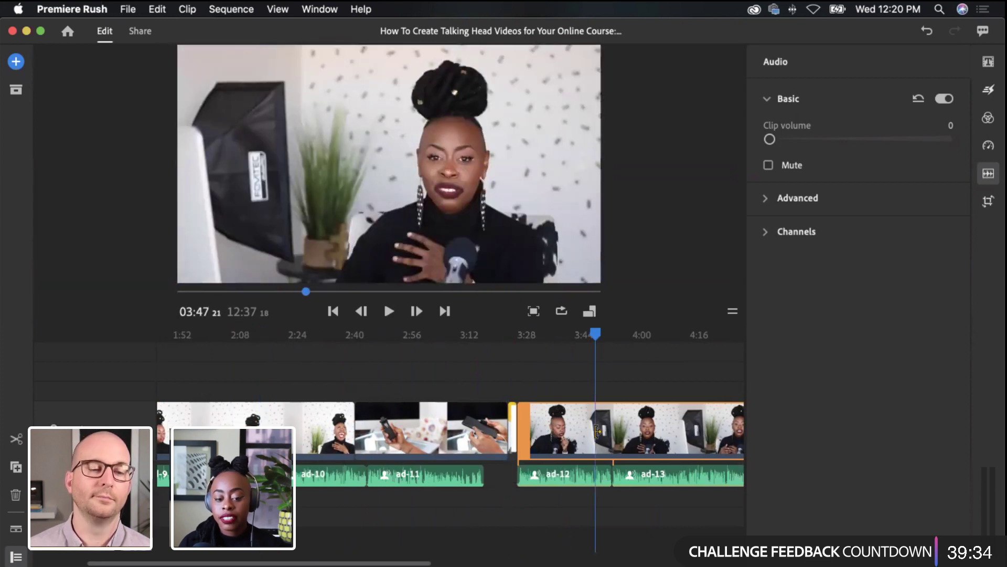
scroll(598, 435, right, 5)
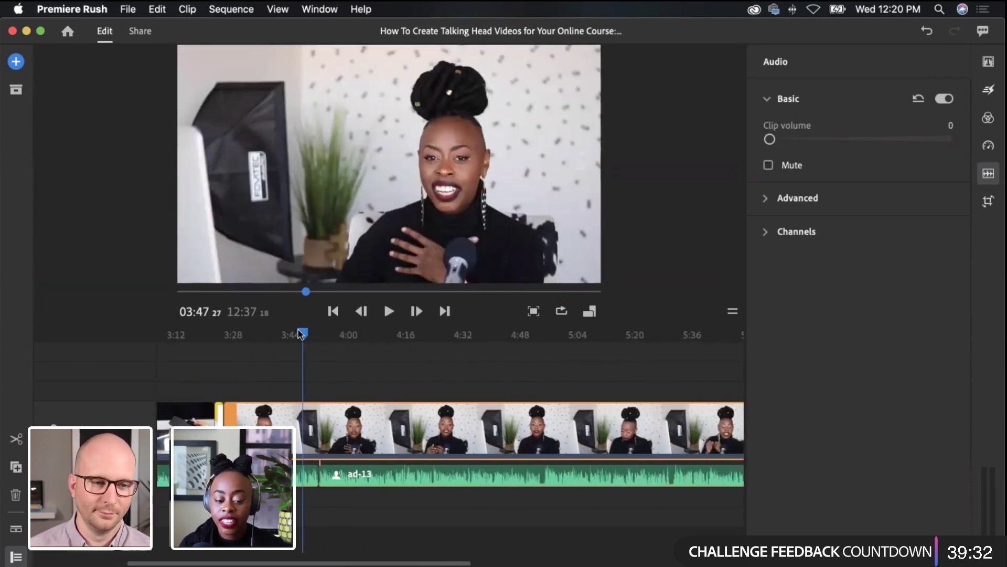
drag(428, 354, 703, 382)
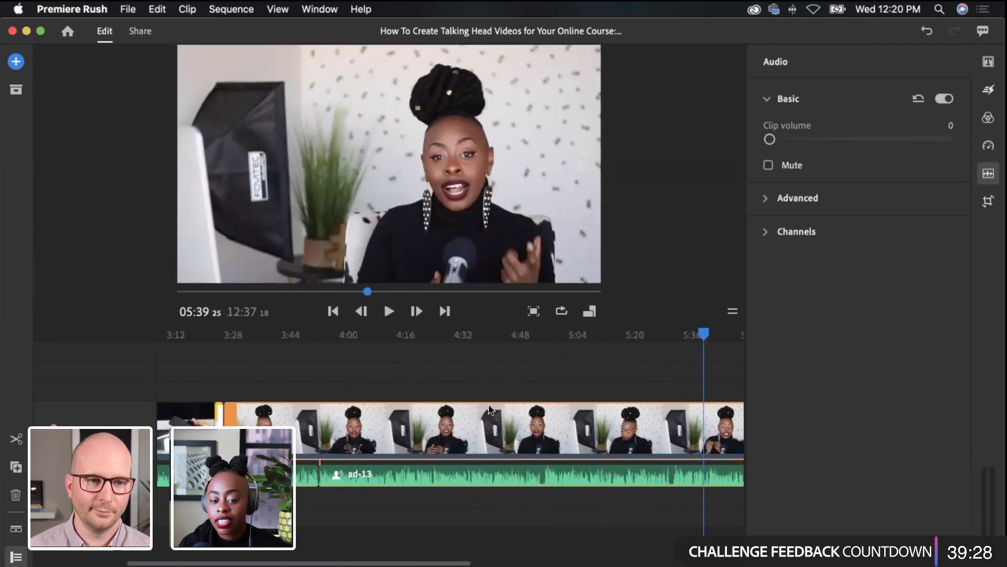
scroll(470, 376, right, 5)
drag(410, 336, 533, 373)
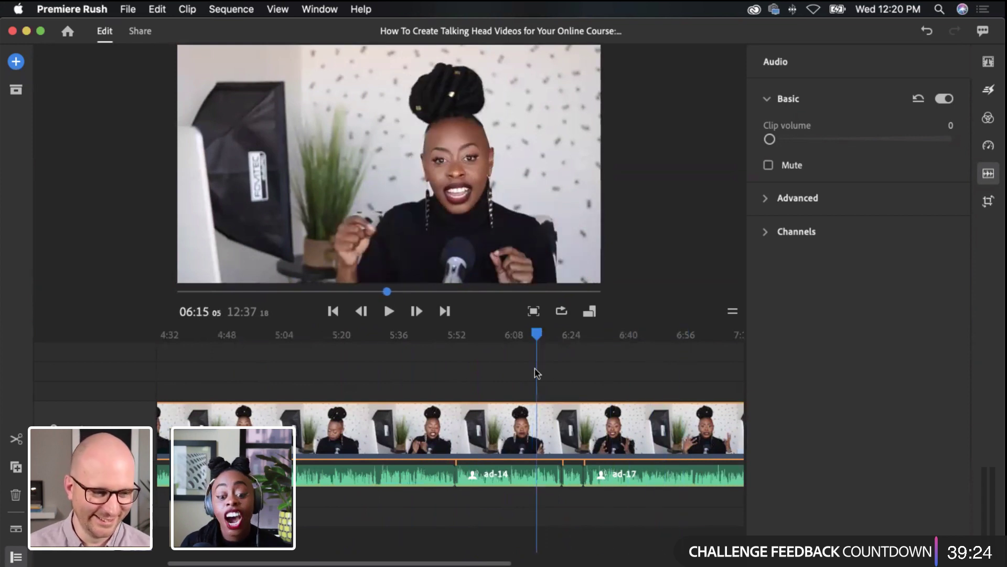
scroll(503, 382, right, 10)
drag(243, 336, 636, 382)
Trim the end of the polka-dot wall talking-head clip back to about 7:30 and further to about 5:59
scroll(569, 426, right, 10)
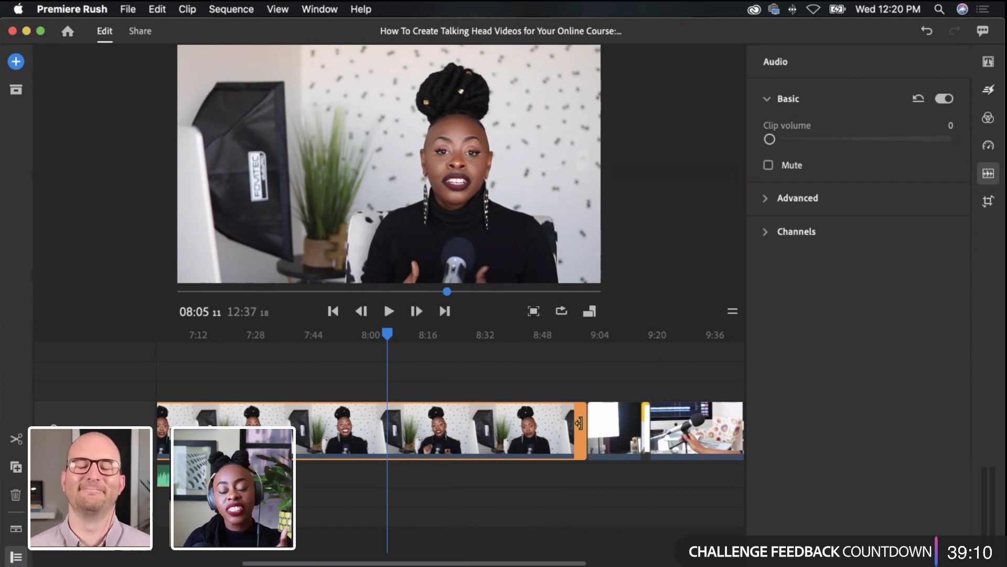
drag(578, 423, 262, 423)
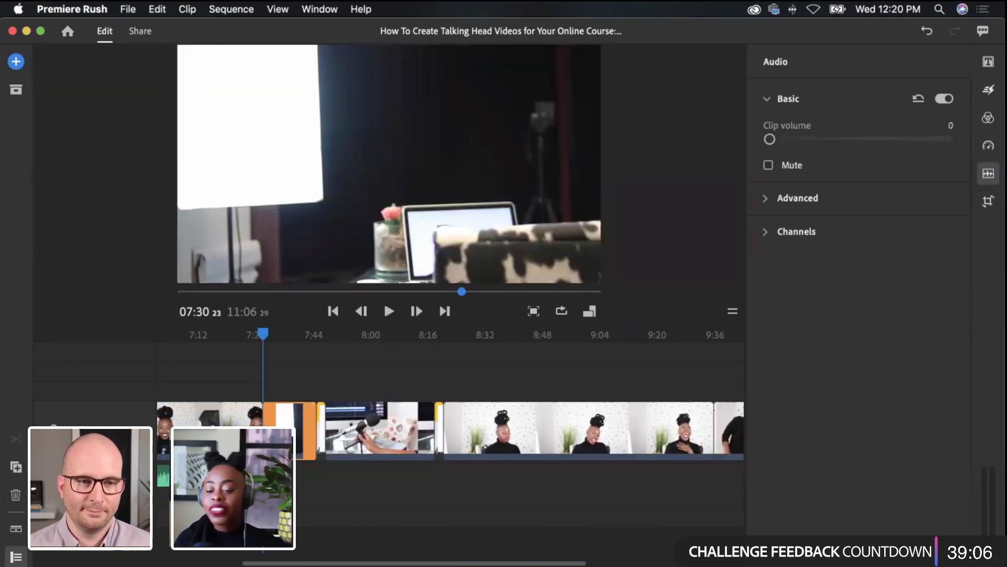
scroll(360, 434, left, 10)
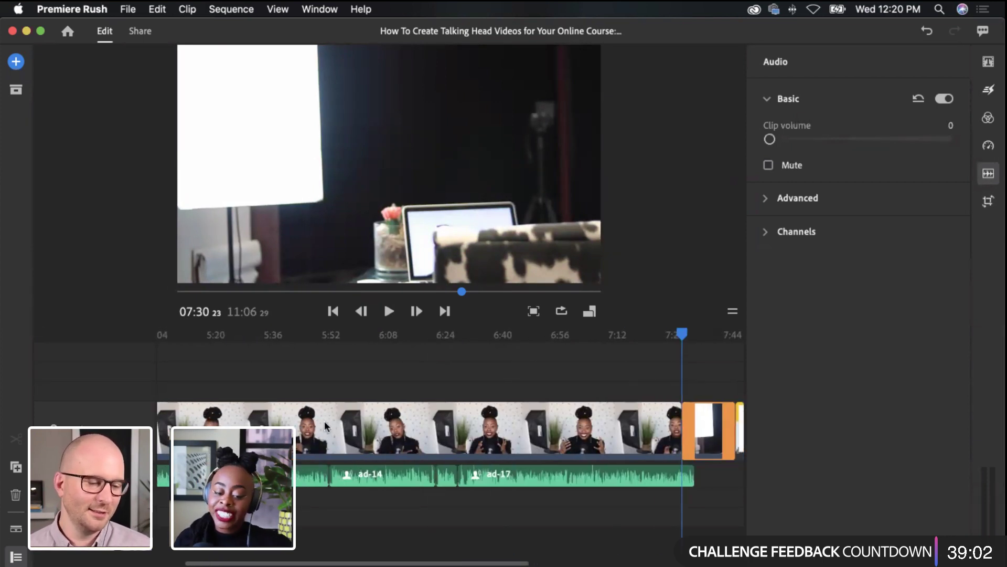
click(320, 344)
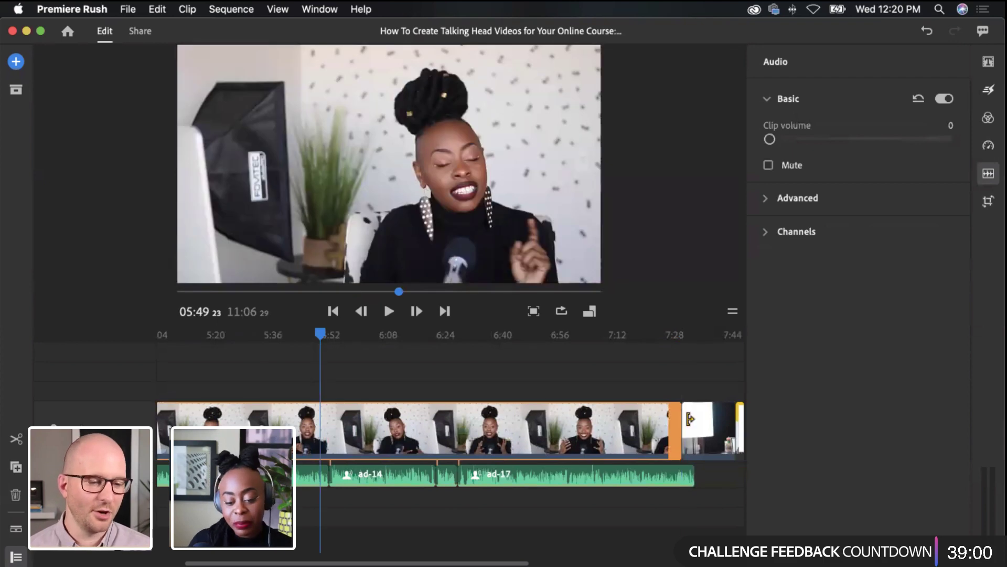
drag(673, 420, 321, 420)
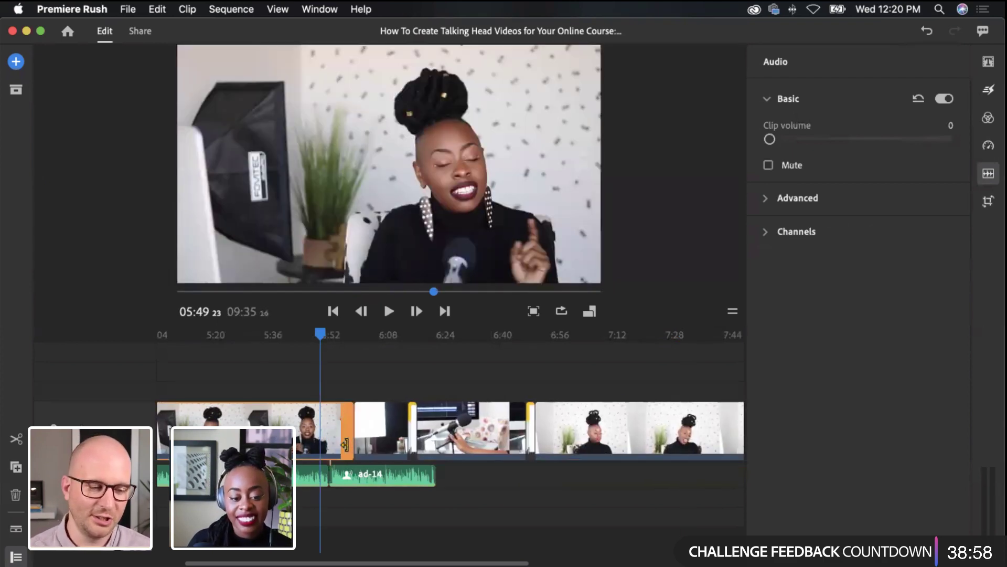
Move the trimmed talking-head clip with its audio in front of the title slide, starting at about 3:24
scroll(347, 443, left, 5)
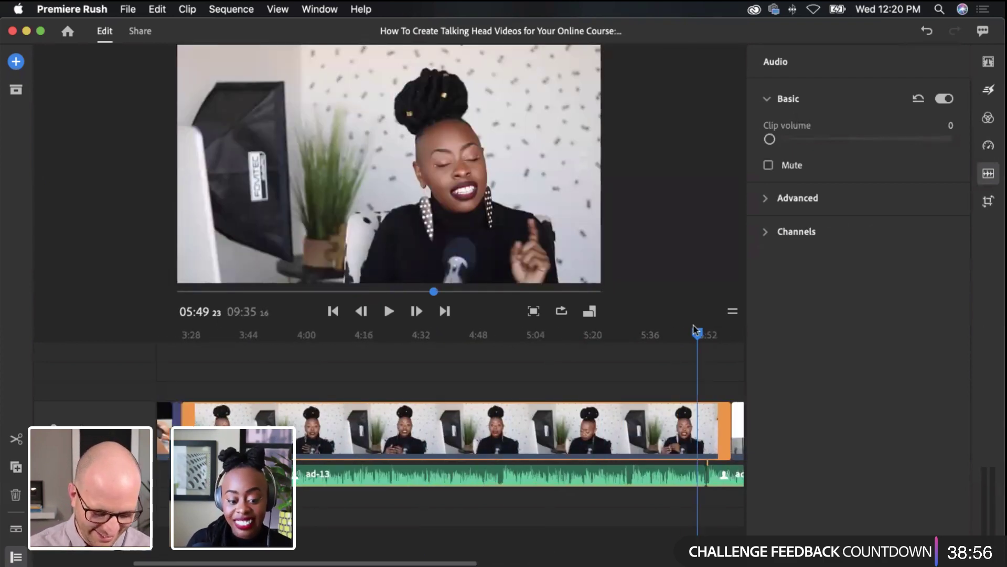
drag(697, 336, 287, 385)
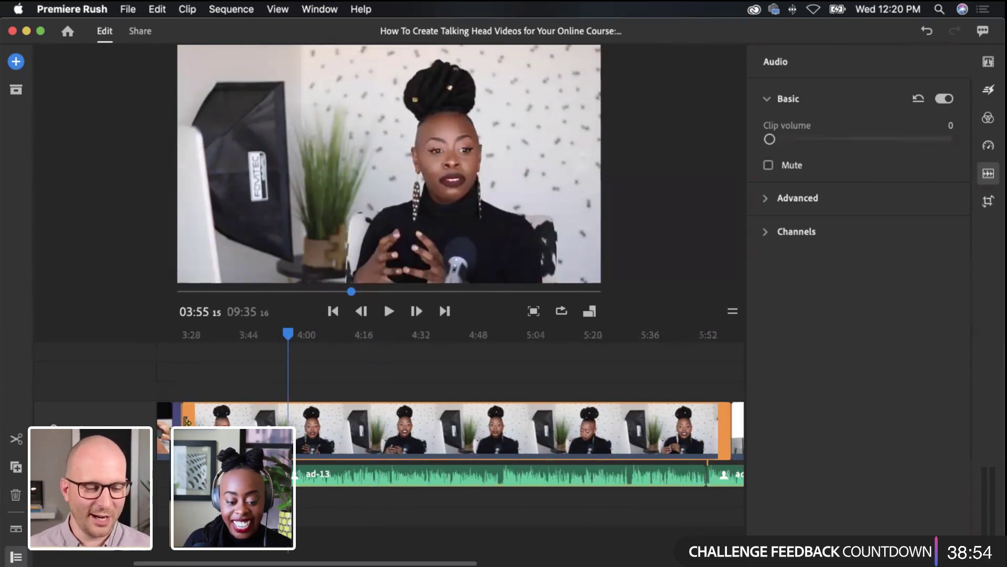
drag(184, 420, 161, 420)
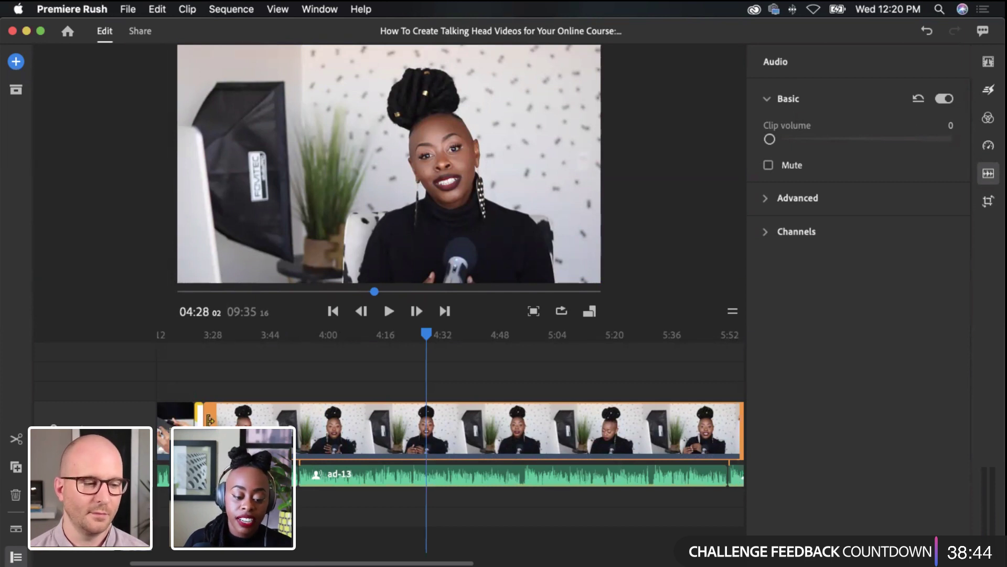
click(316, 336)
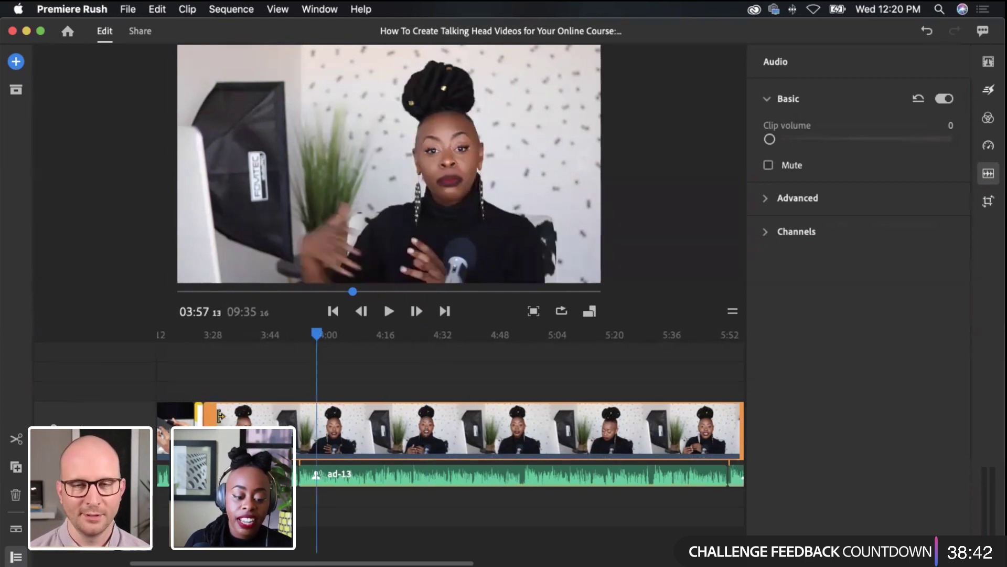
drag(210, 418, 204, 418)
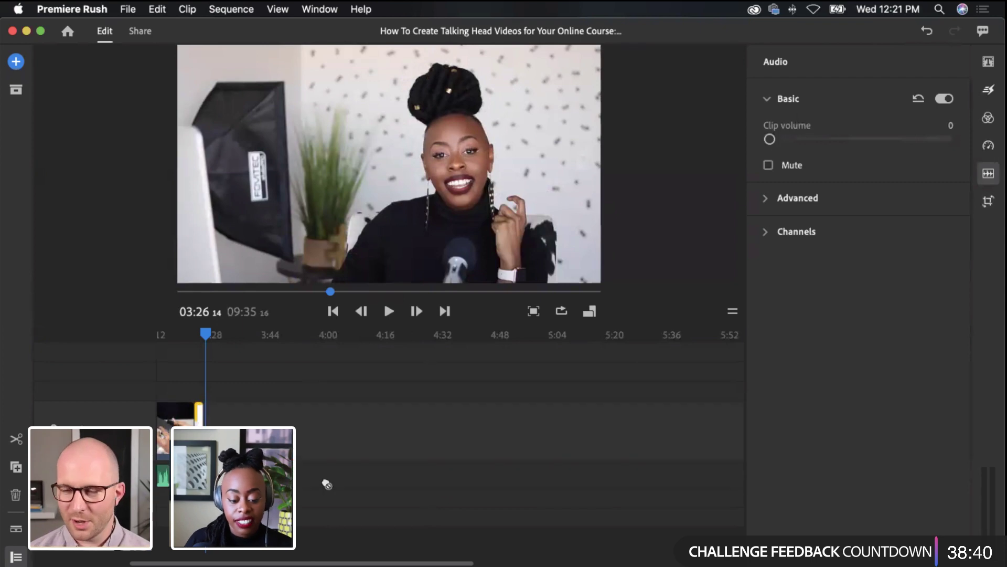
Review the lighting b-roll at about 6:10, the "NATURAL LIGHT VS ARTIFICIAL LIGHT" slide at 6:15 and the office b-roll at about 1:10
scroll(322, 432, right, 5)
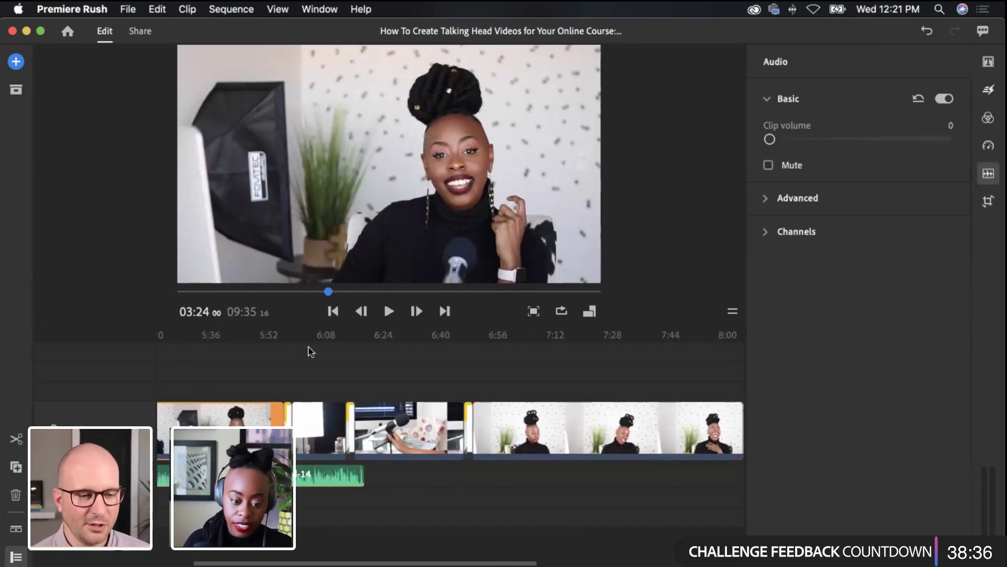
click(310, 348)
drag(309, 348, 332, 356)
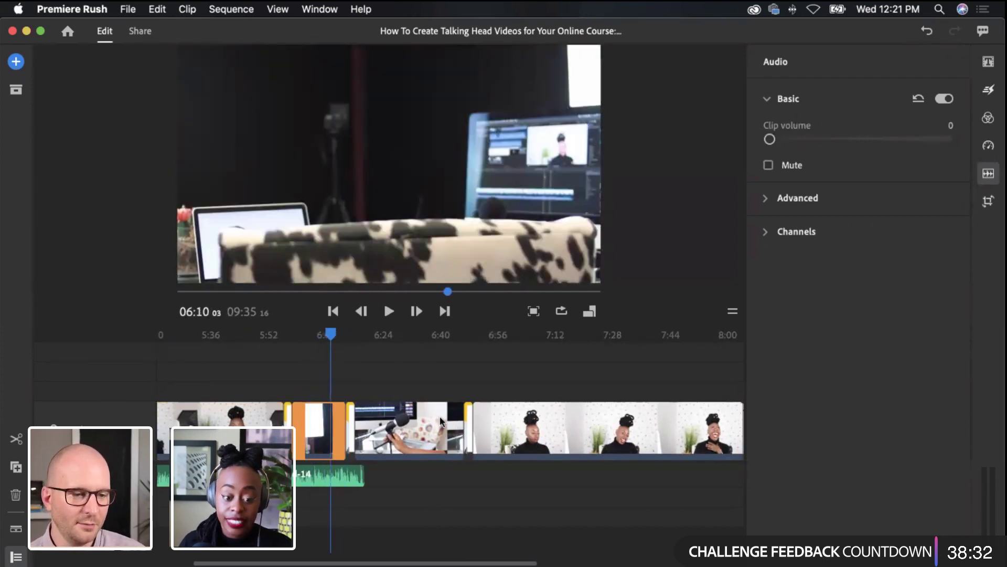
scroll(436, 430, left, 5)
scroll(508, 422, right, 3)
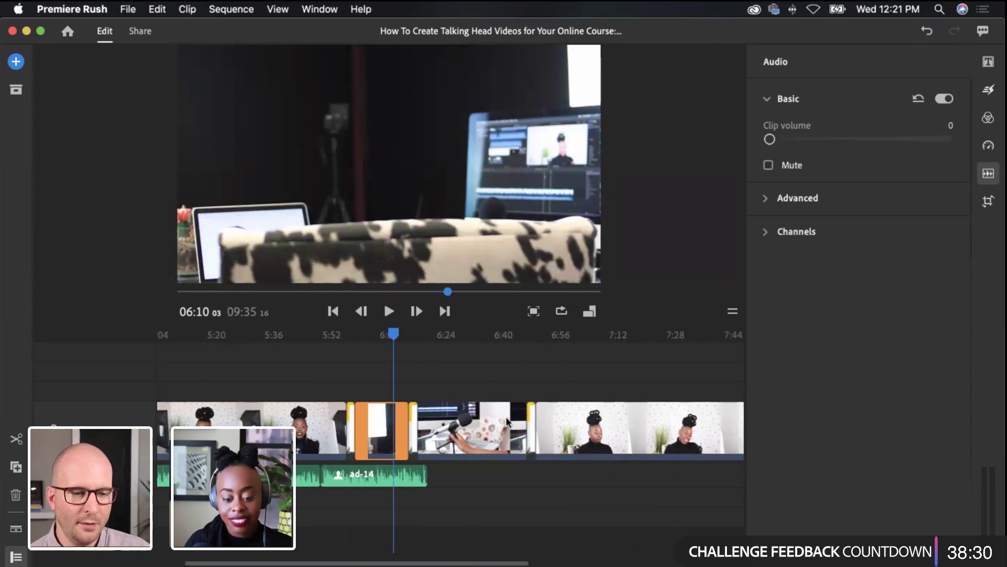
click(413, 433)
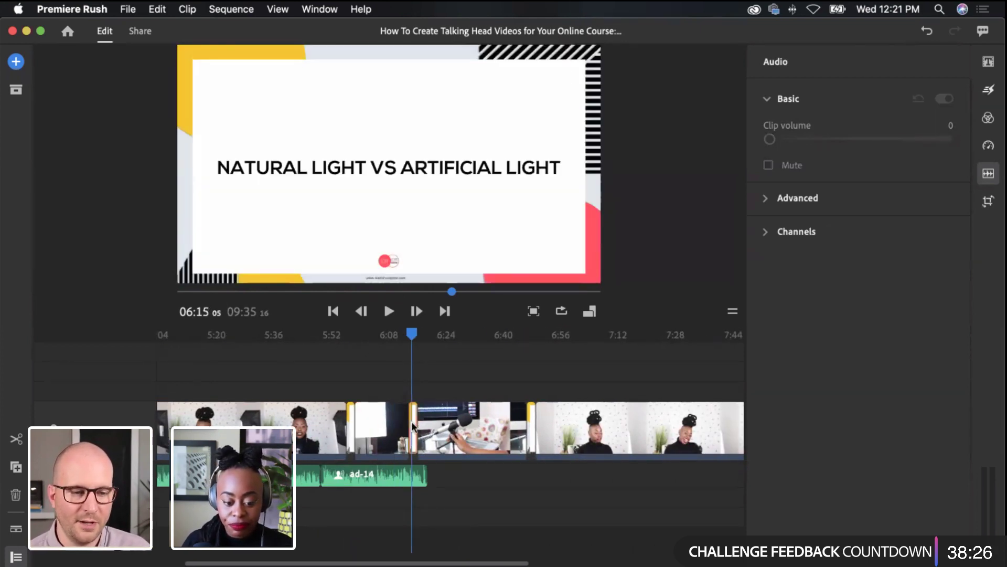
scroll(412, 425, left, 2)
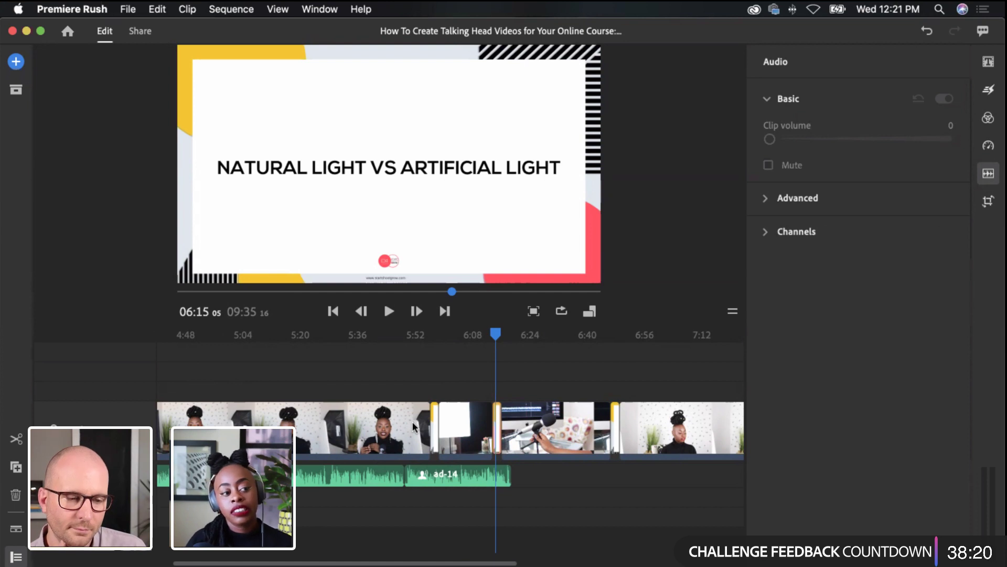
scroll(412, 425, left, 4)
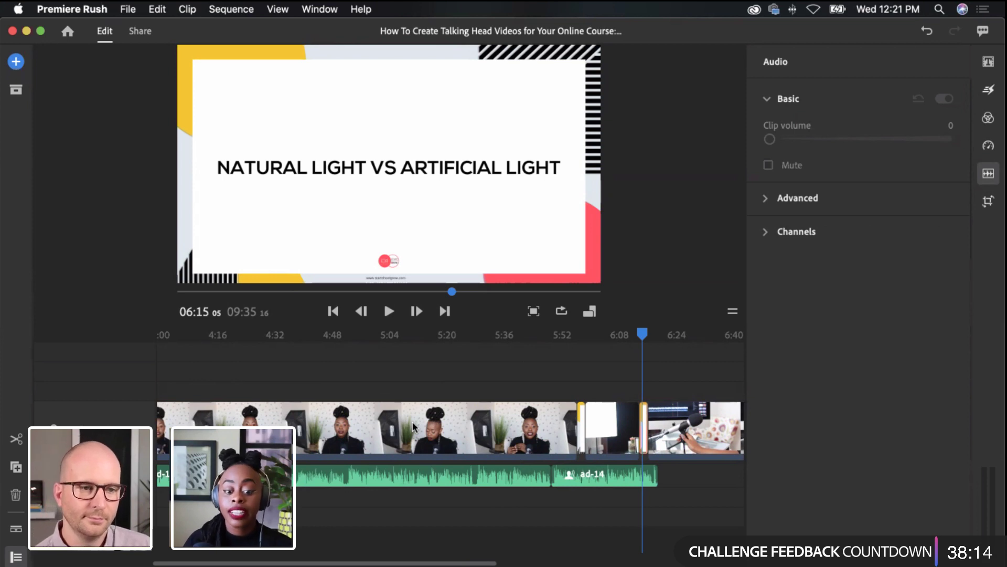
scroll(413, 425, left, 10)
scroll(412, 426, left, 14)
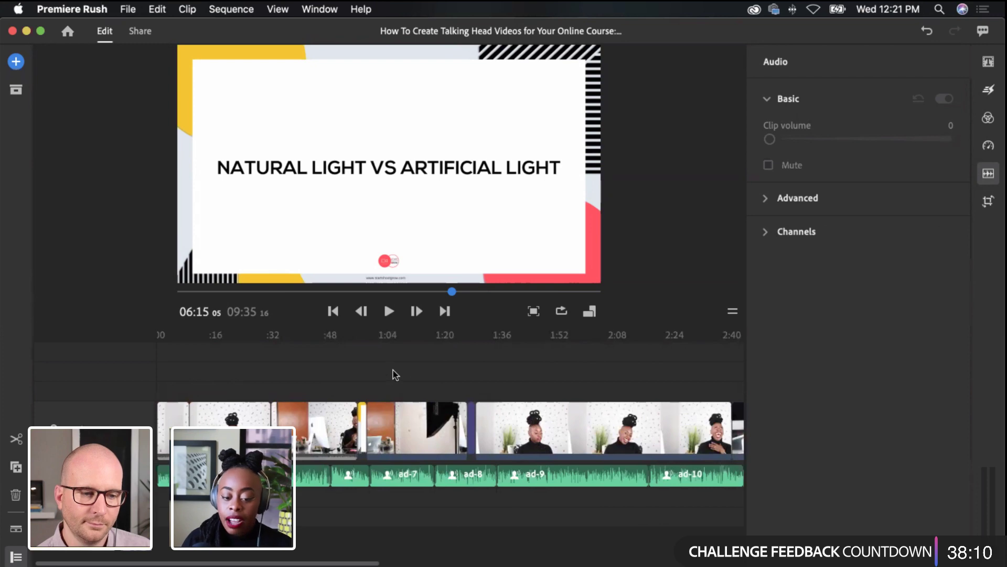
click(392, 377)
drag(389, 332, 407, 347)
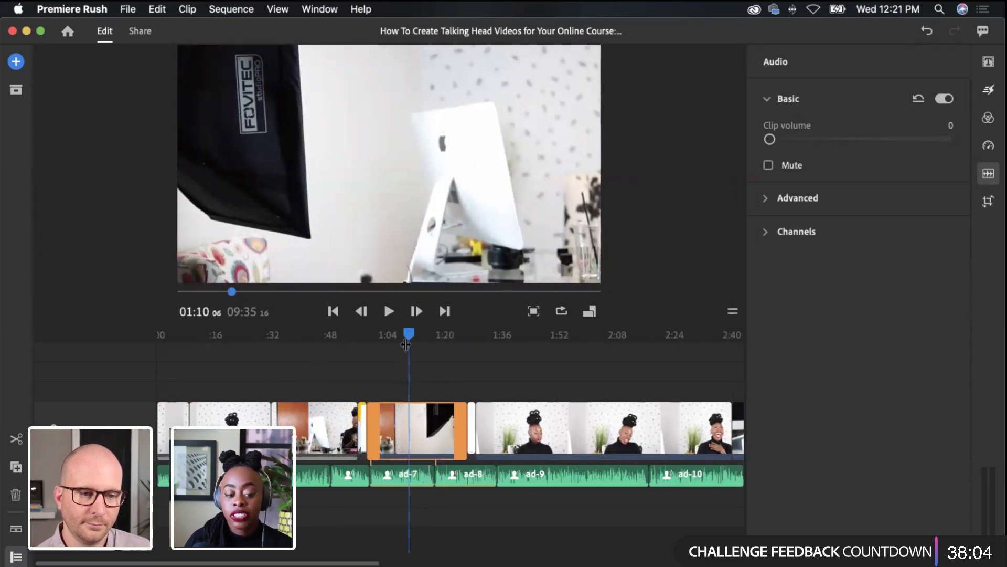
Browse the media to add from Talking Head Videos through Body to Part 3, and open its Broll folder
click(16, 61)
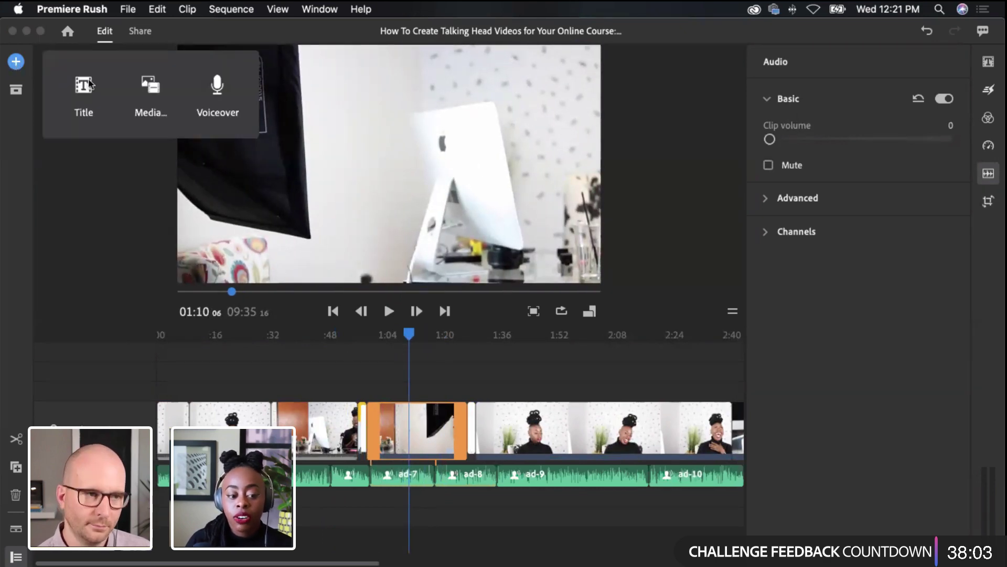
click(154, 94)
click(157, 58)
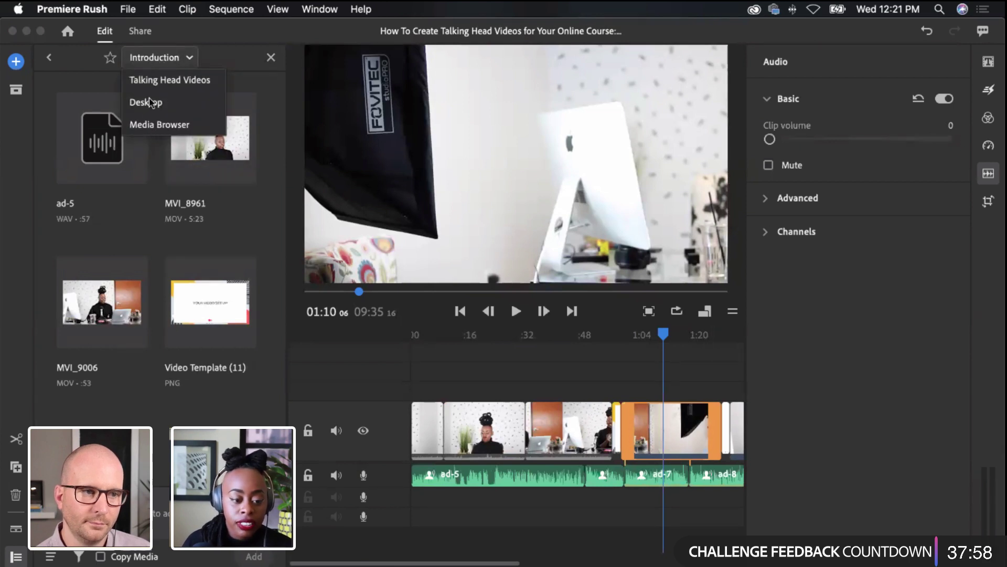
click(155, 84)
click(107, 162)
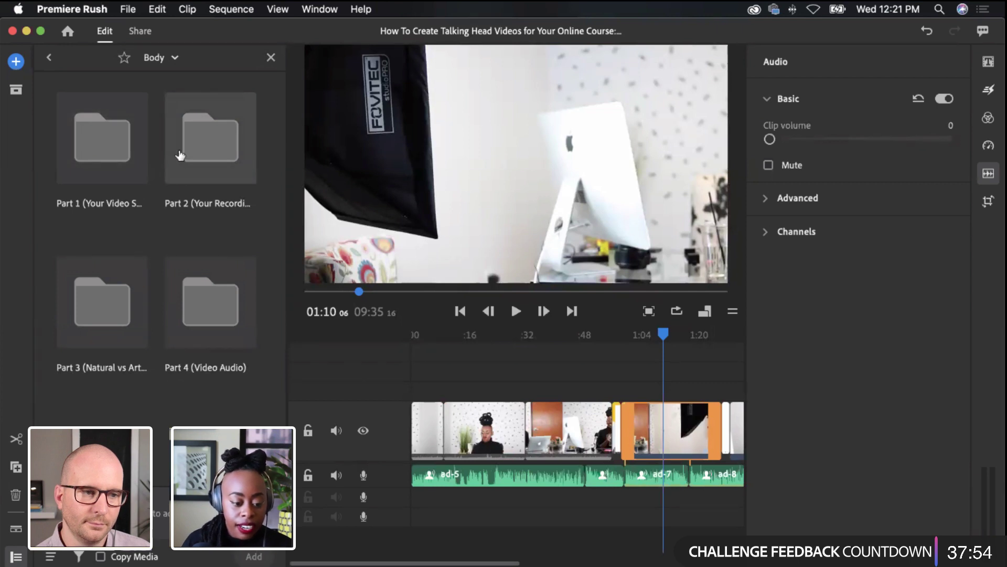
click(106, 194)
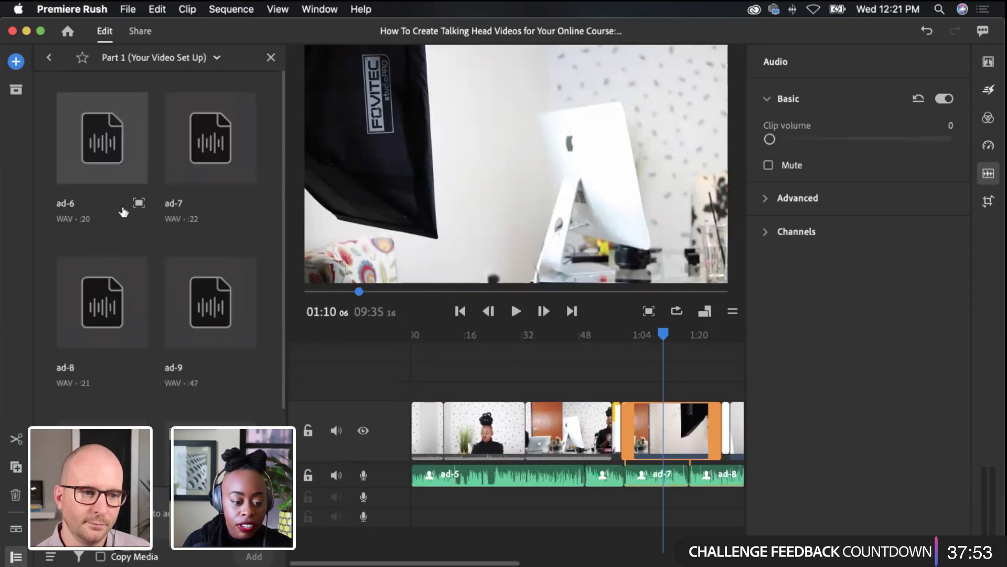
click(51, 58)
click(104, 307)
scroll(200, 317, down, 3)
scroll(205, 268, up, 3)
click(199, 152)
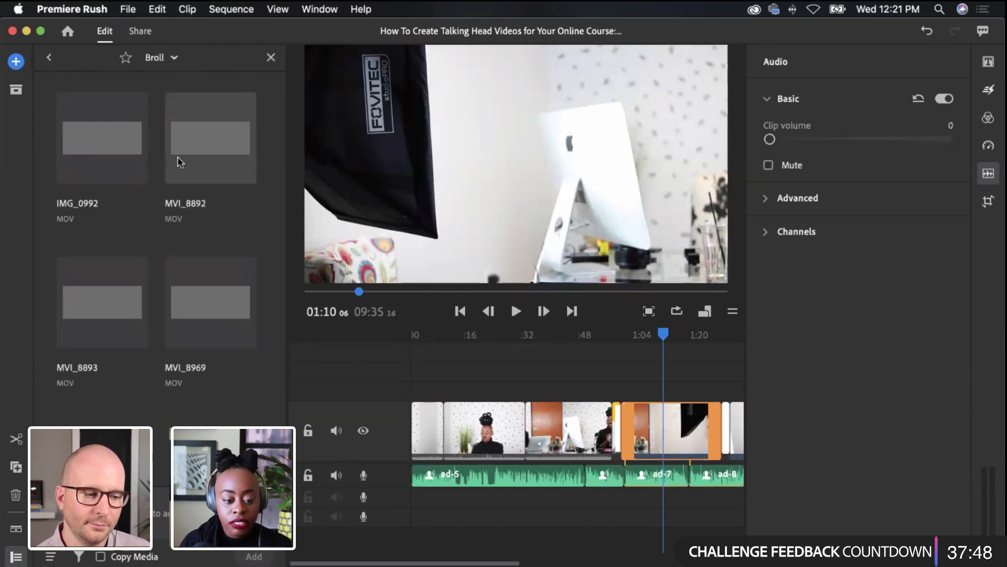
Add the b-roll clips IMG_0992, MVI_8892, MVI_8893 and MVI_8969, in that order, at the end of the timeline at about 9:35
scroll(368, 394, right, 5)
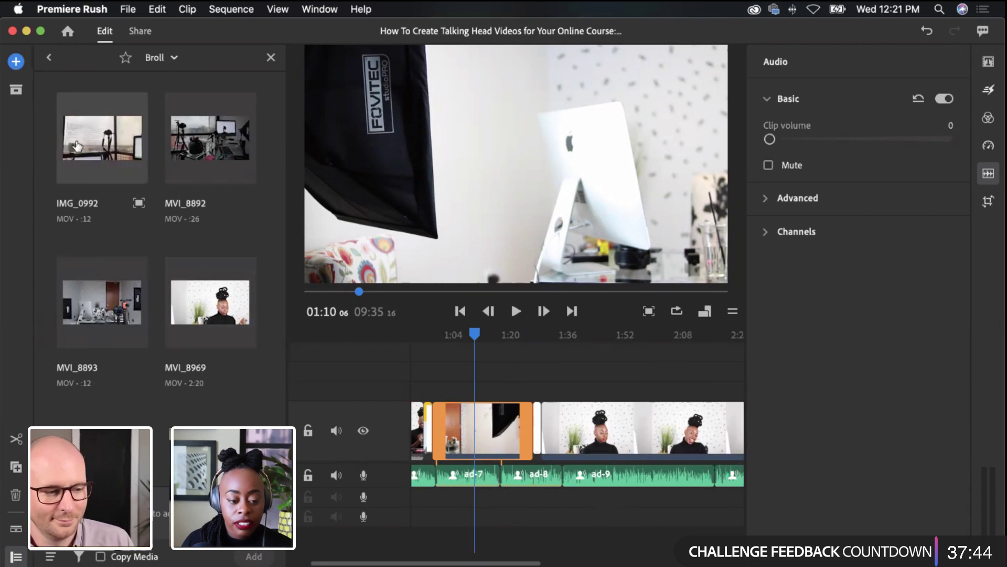
click(84, 149)
scroll(514, 420, right, 15)
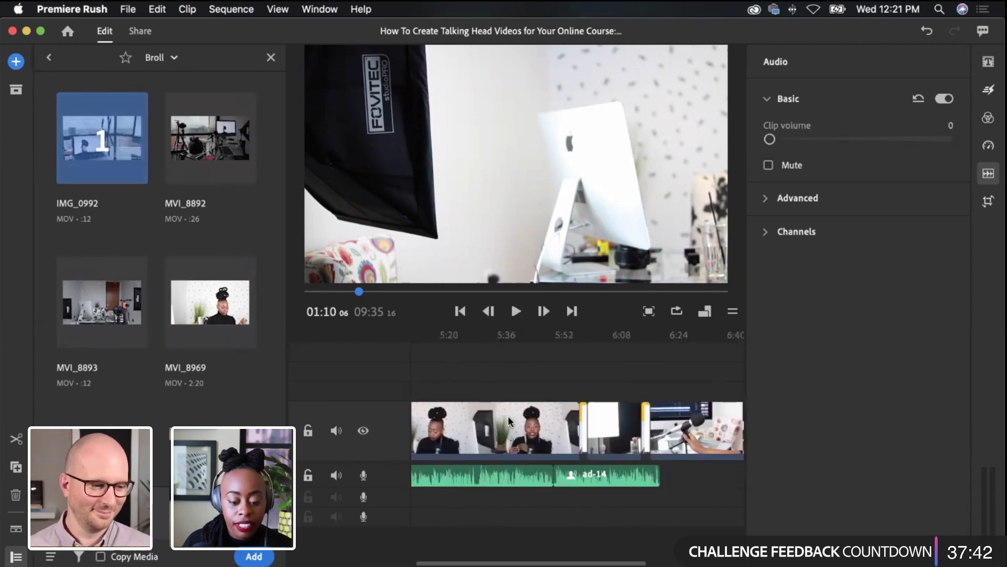
click(530, 347)
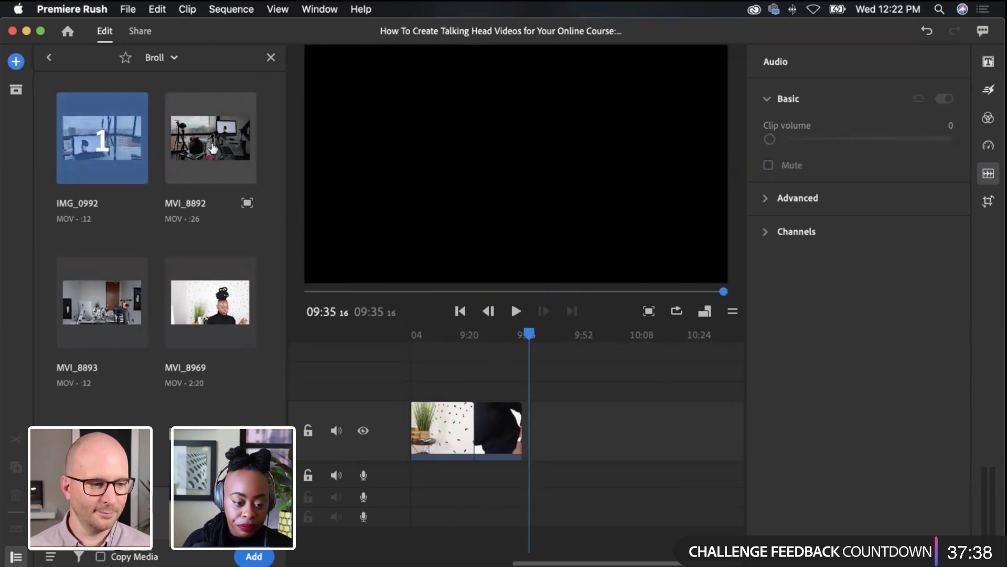
click(213, 148)
click(80, 315)
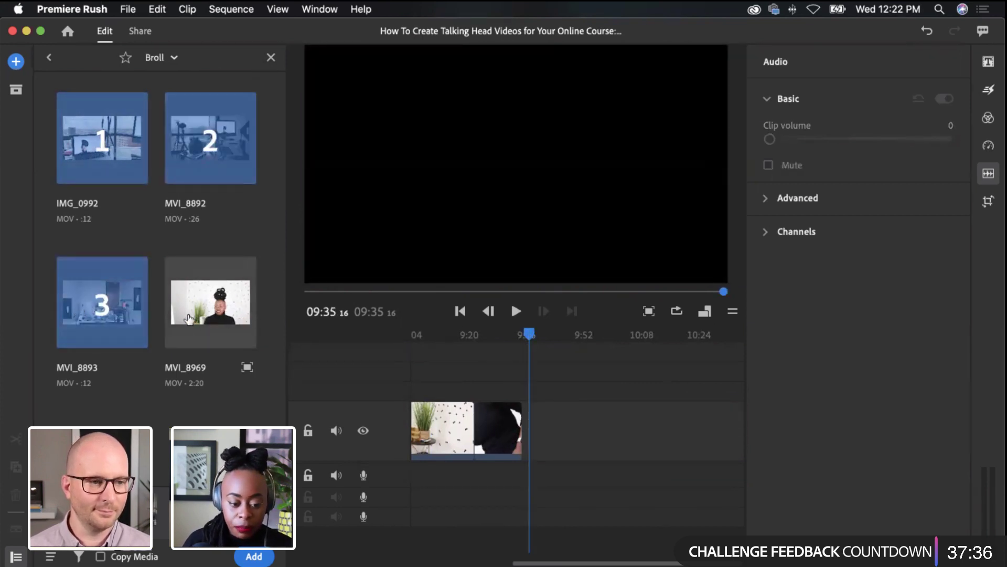
click(190, 312)
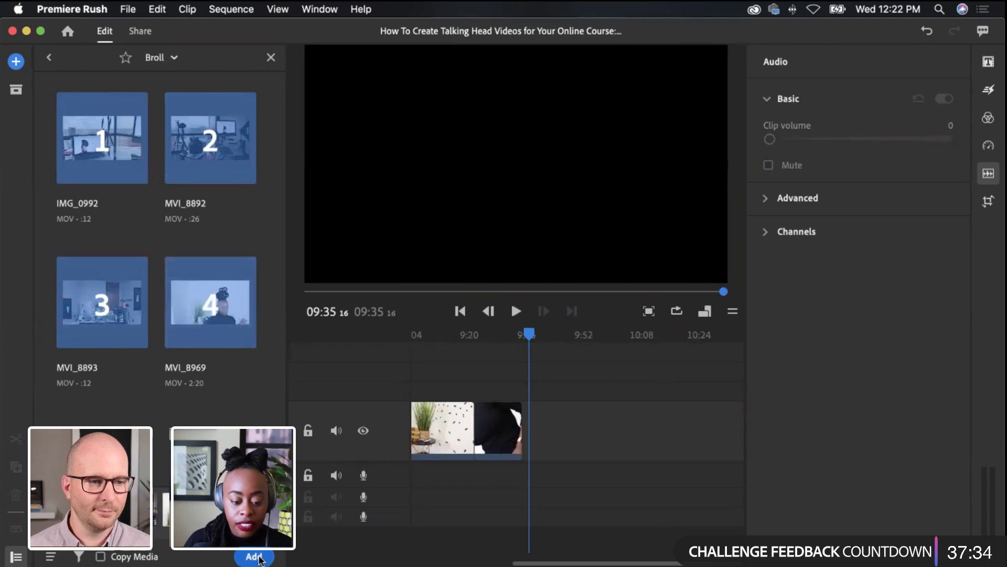
click(259, 558)
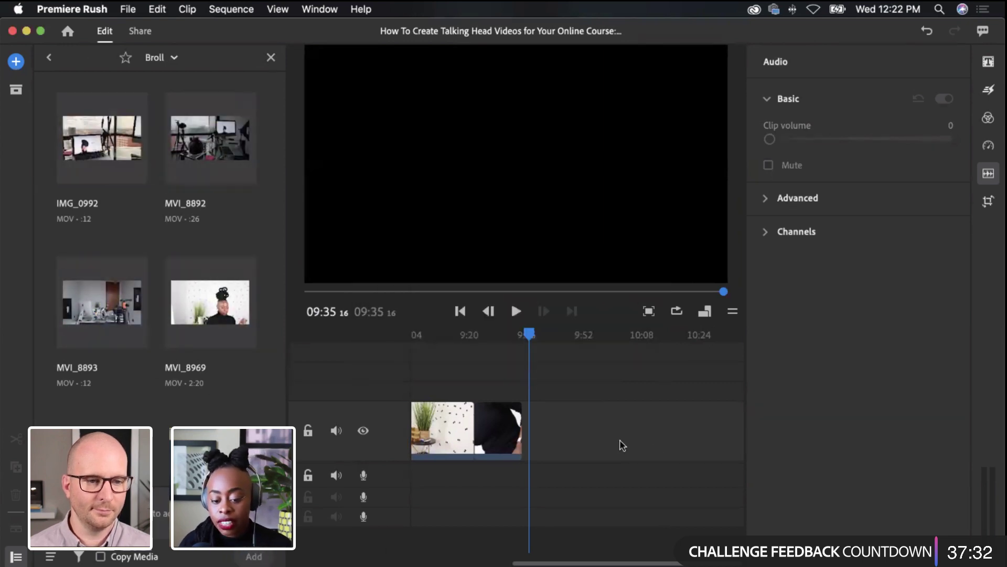
Review the added b-roll clips between about 9:36 and 9:56, and the office b-roll at about 1:15
drag(479, 335, 504, 344)
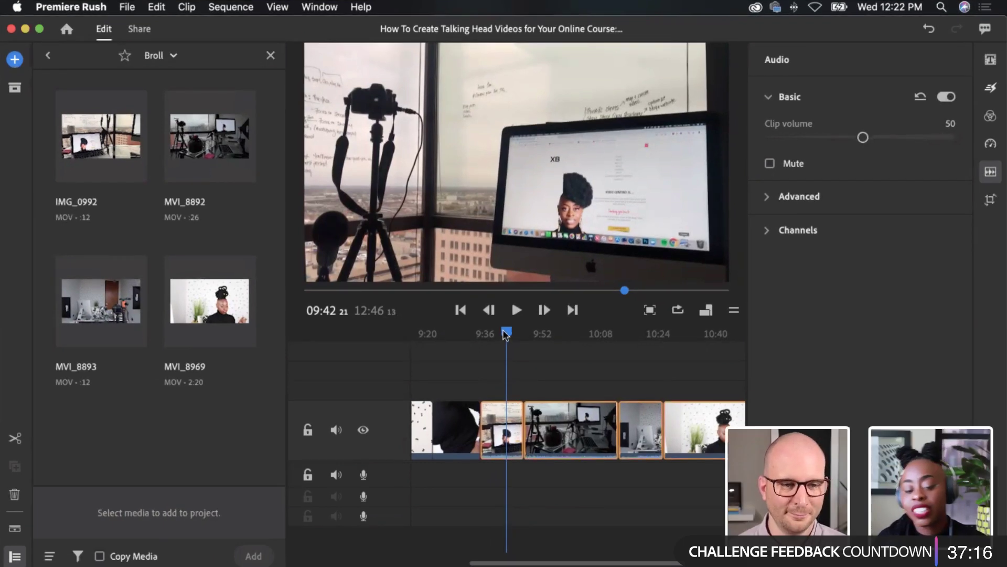
drag(504, 332, 550, 337)
click(506, 362)
drag(506, 365, 518, 393)
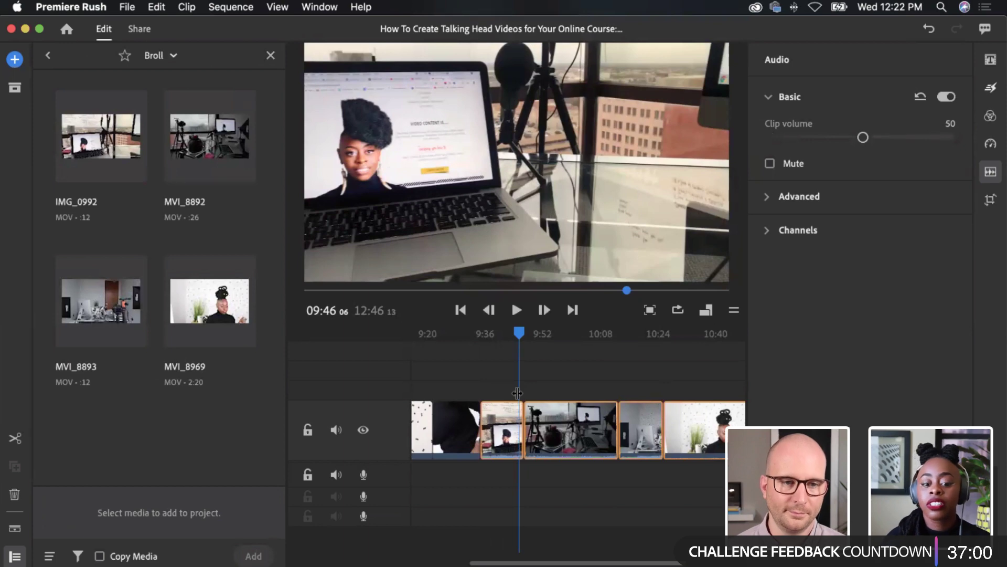
drag(518, 339, 551, 413)
scroll(551, 413, left, 15)
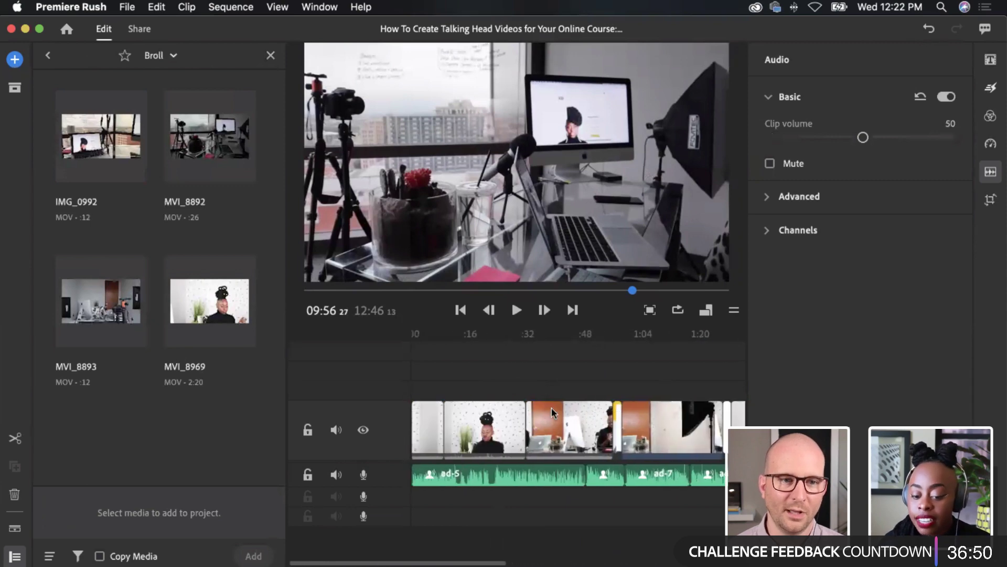
click(688, 361)
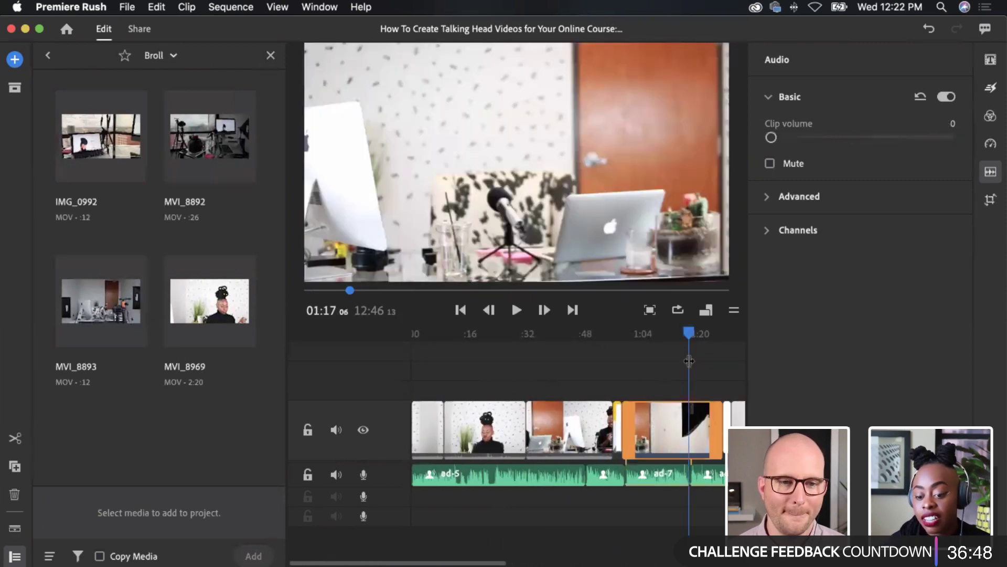
mouse_move(689, 336)
mouse_down()
mouse_move(659, 338)
mouse_move(697, 349)
mouse_move(659, 348)
mouse_move(682, 346)
mouse_up()
Trim the end of the talking-head clip that starts at about 6:50 back to about 7:39
scroll(649, 379, right, 5)
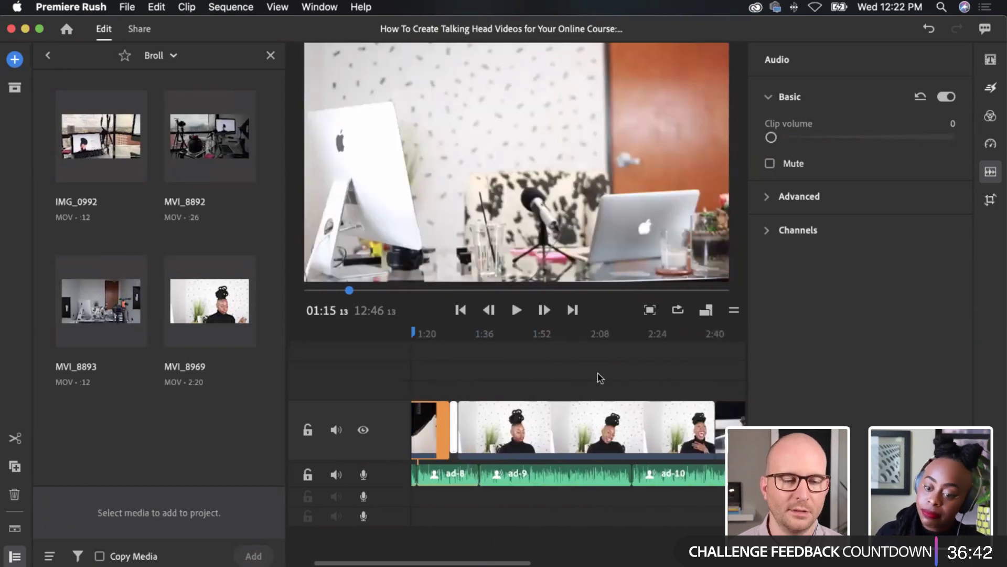
scroll(598, 380, right, 8)
scroll(594, 385, right, 6)
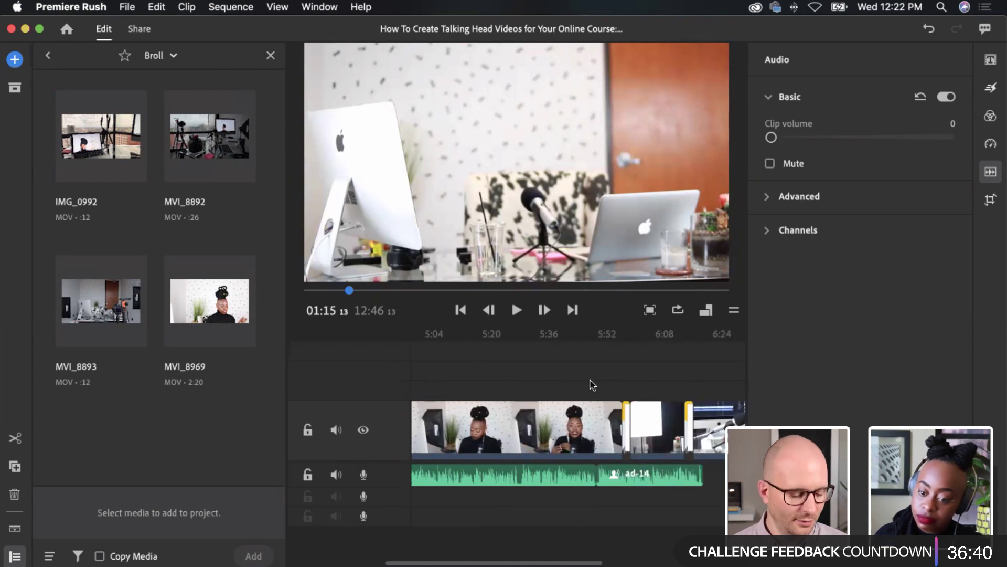
scroll(548, 440, right, 7)
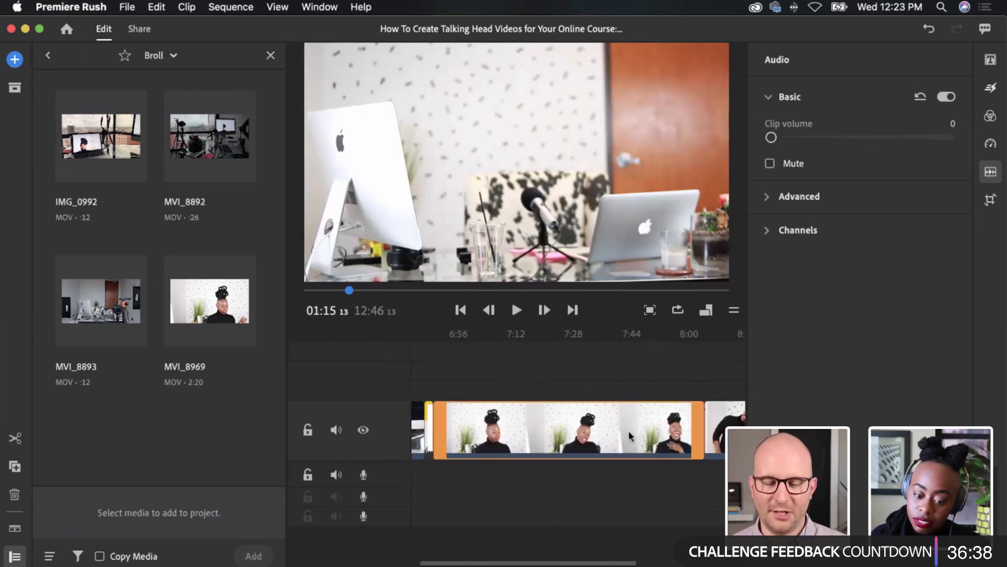
click(629, 435)
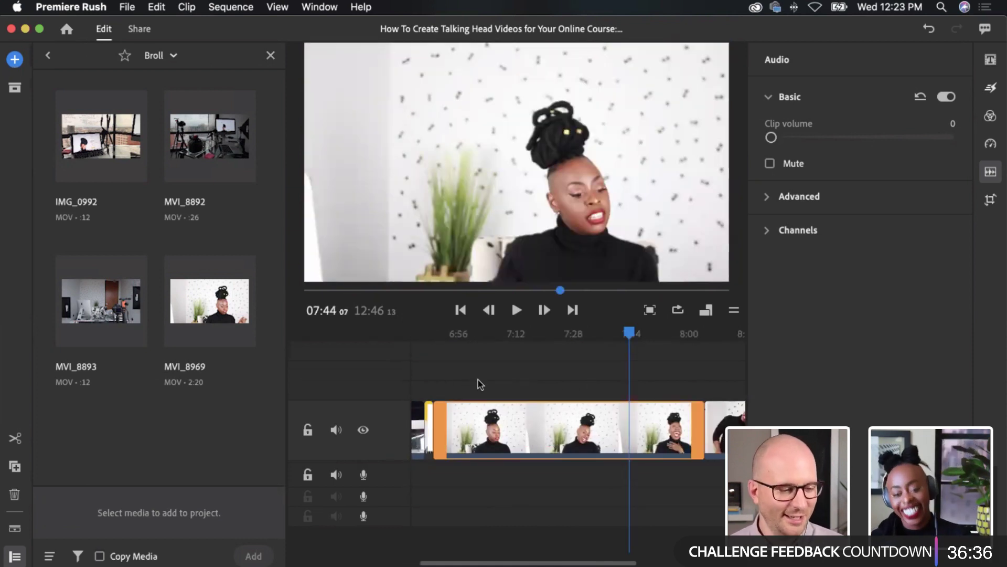
scroll(456, 428, right, 3)
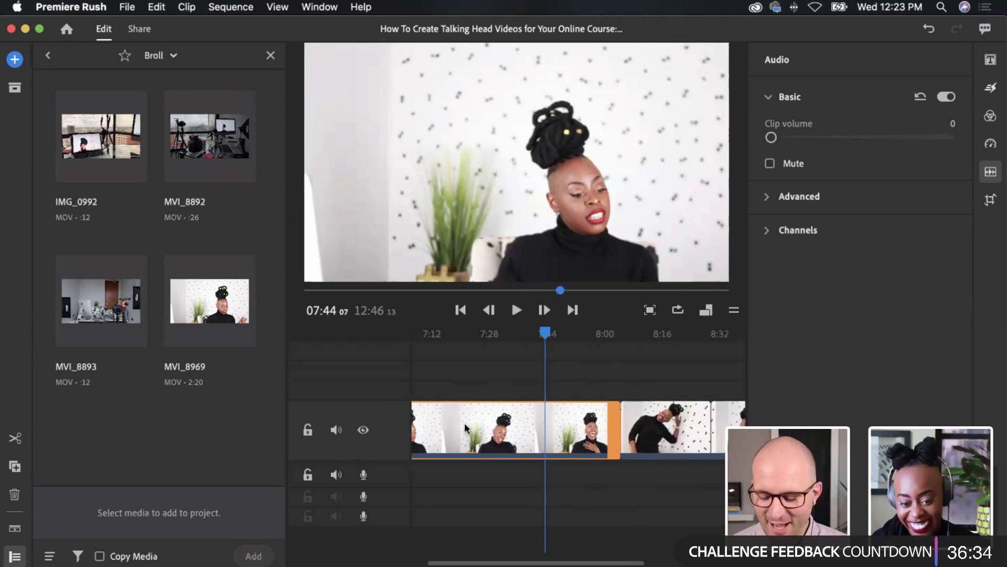
drag(592, 428, 502, 435)
Trim the end of the clip that starts at about 8:04, with the plant in its last part, back to about 8:40
scroll(502, 434, left, 5)
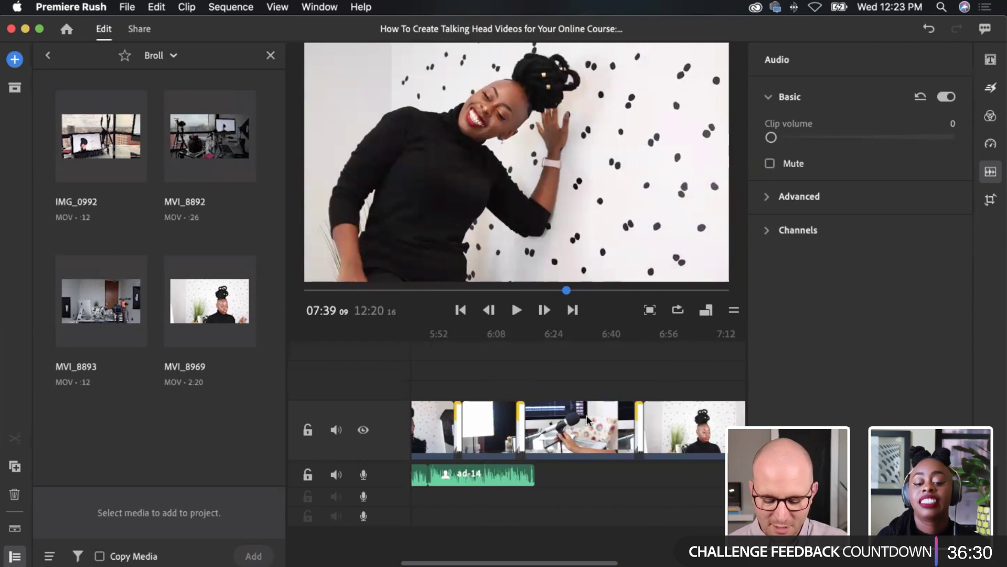
scroll(590, 424, right, 5)
scroll(595, 427, right, 8)
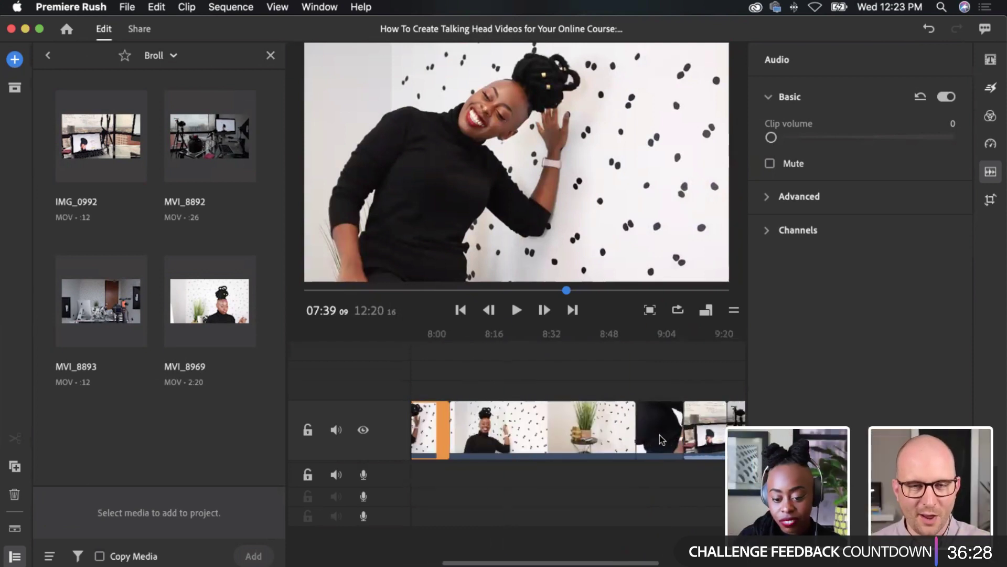
click(560, 426)
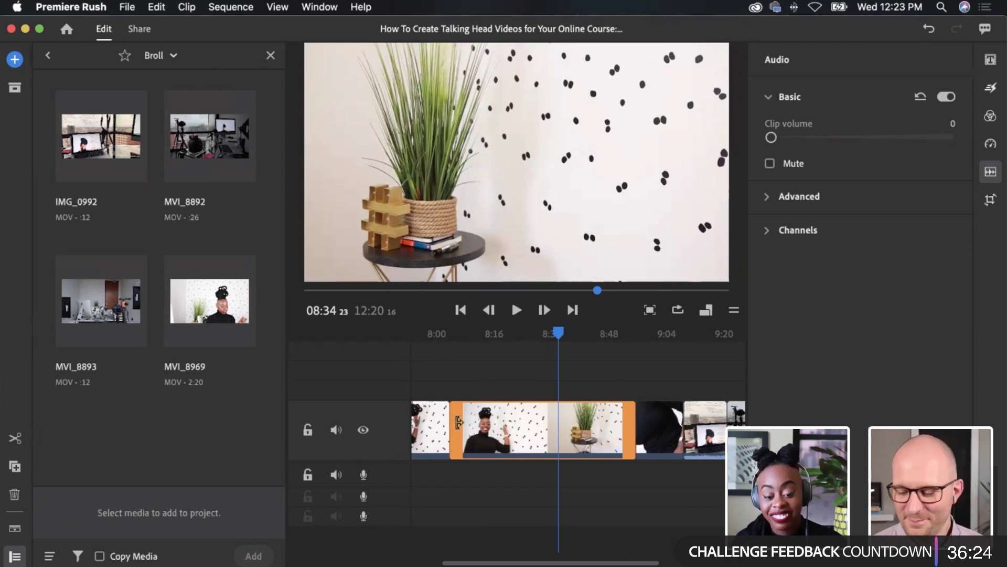
drag(626, 425, 571, 426)
Trim the end of MVI_8969, the last clip on the timeline, back to about 11:57
scroll(583, 430, right, 5)
click(590, 433)
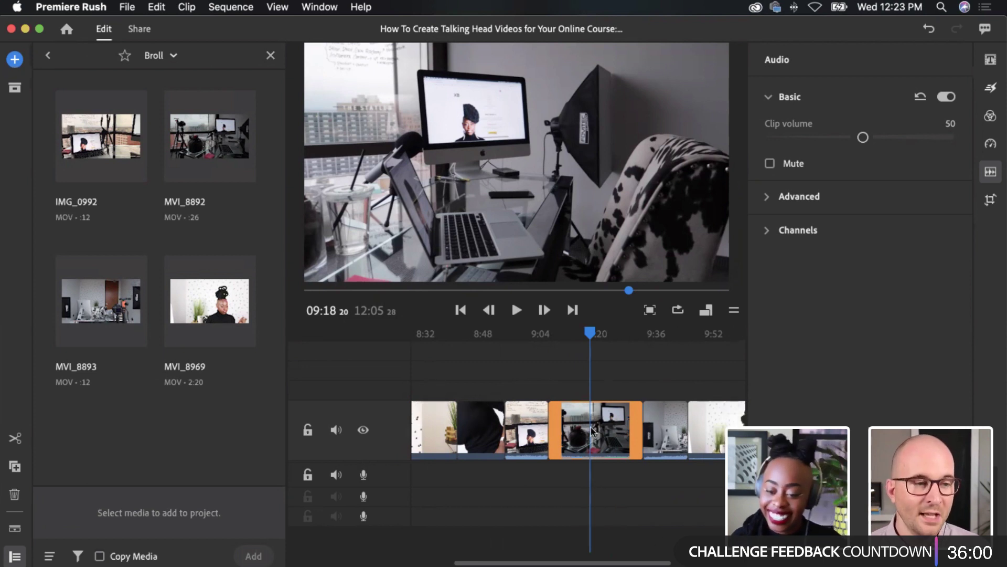
scroll(591, 431, right, 10)
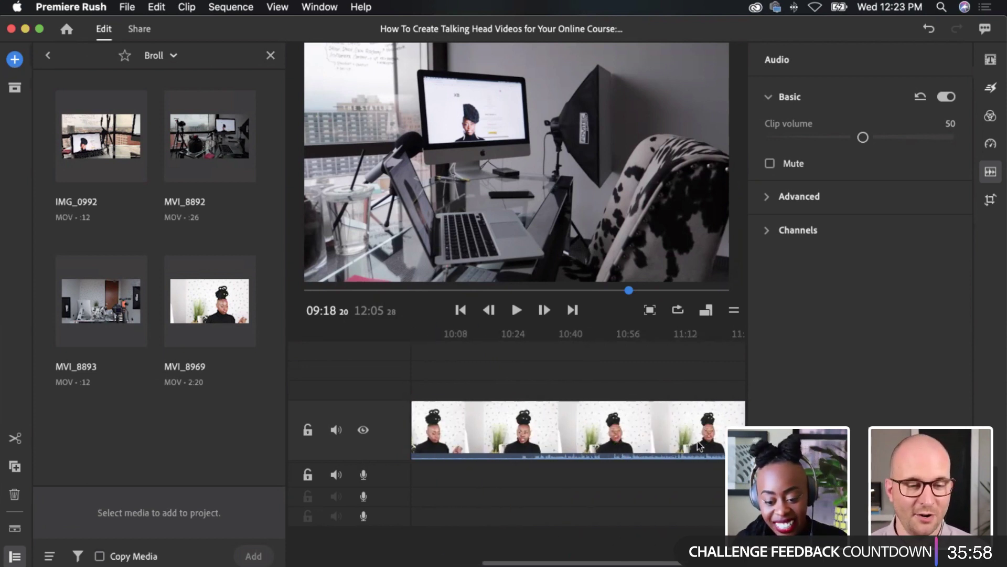
scroll(699, 446, right, 5)
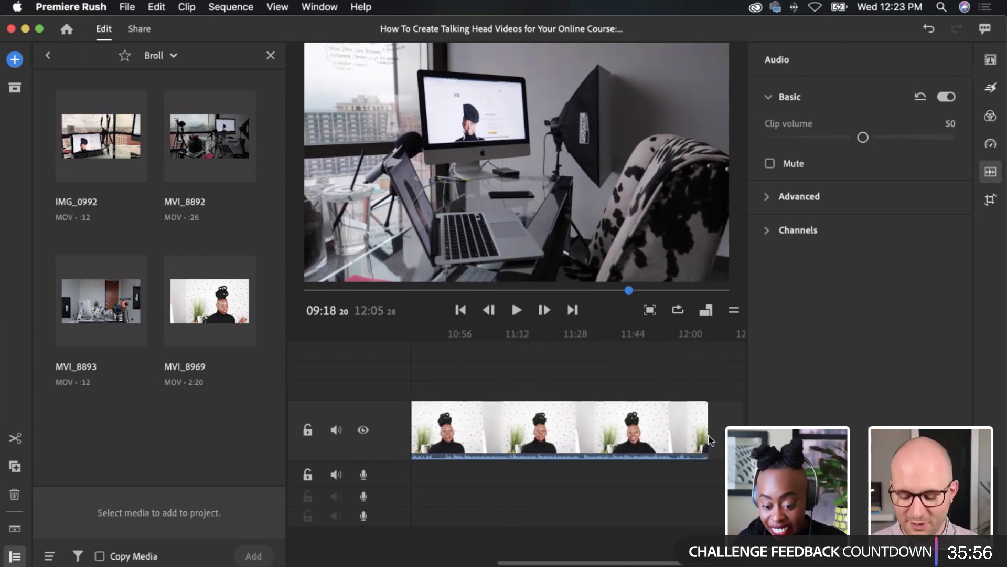
drag(708, 443, 678, 456)
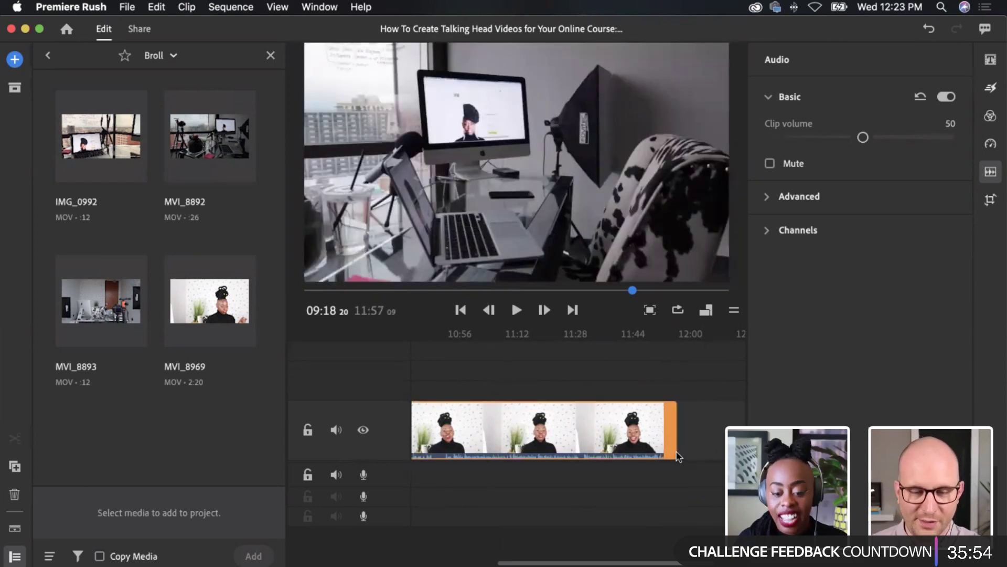
Close the Audio settings and look over the timeline from its start to the last clip
scroll(674, 455, left, 15)
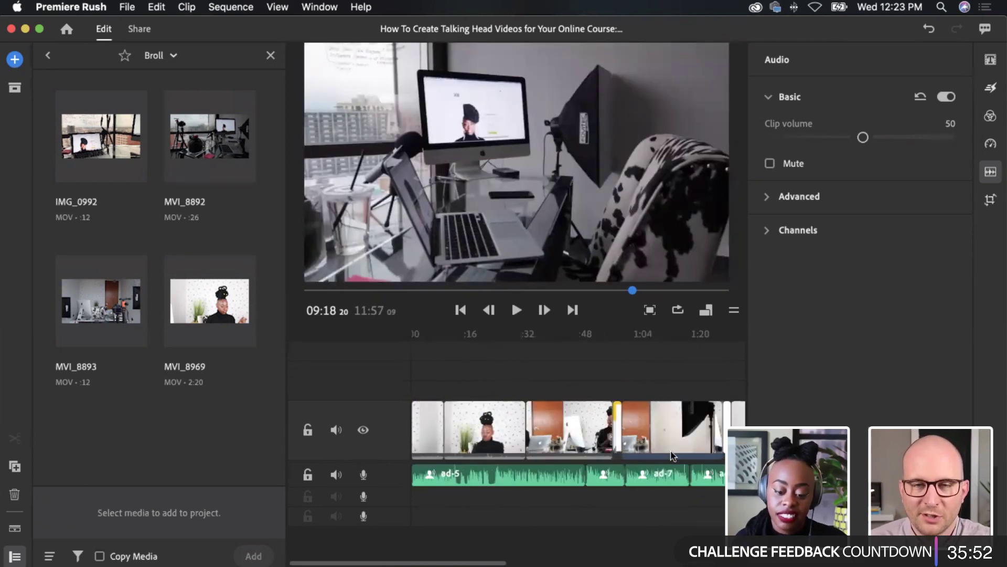
scroll(665, 454, right, 10)
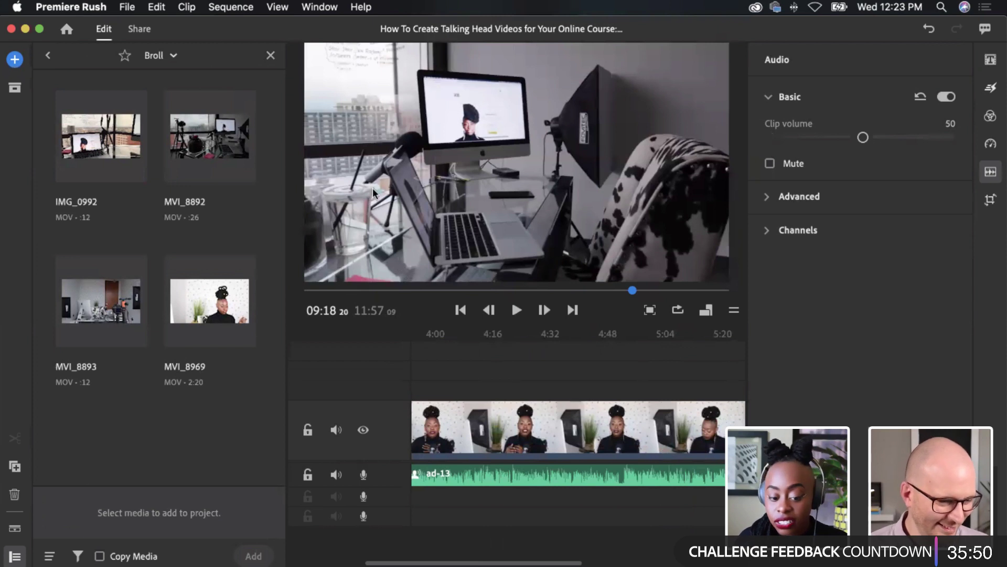
click(991, 172)
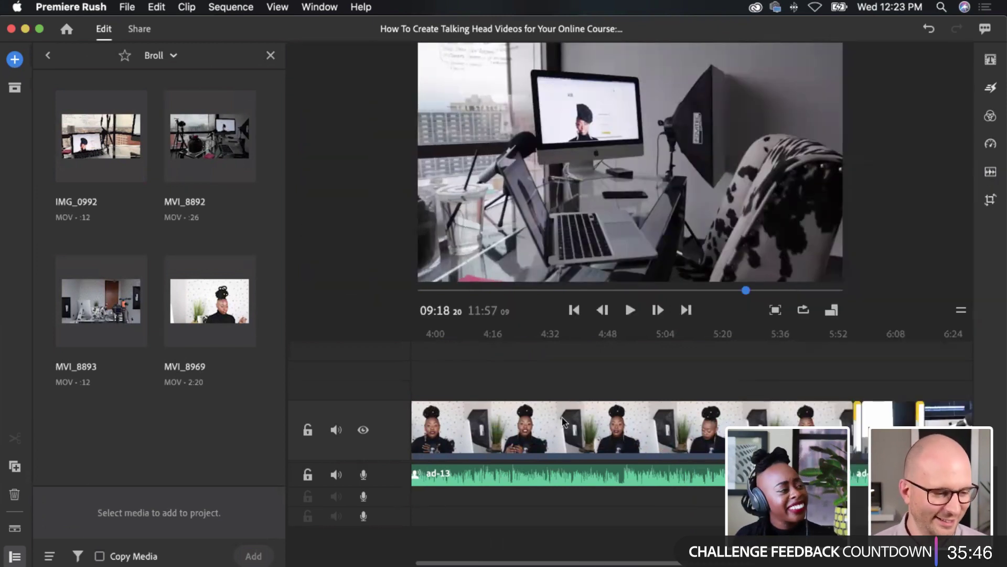
scroll(587, 429, left, 2)
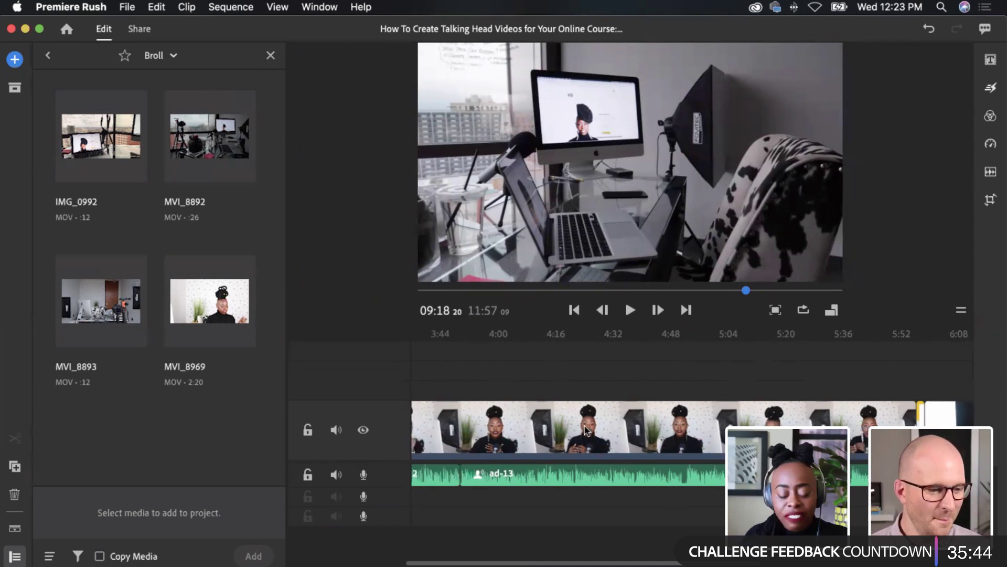
scroll(586, 429, right, 10)
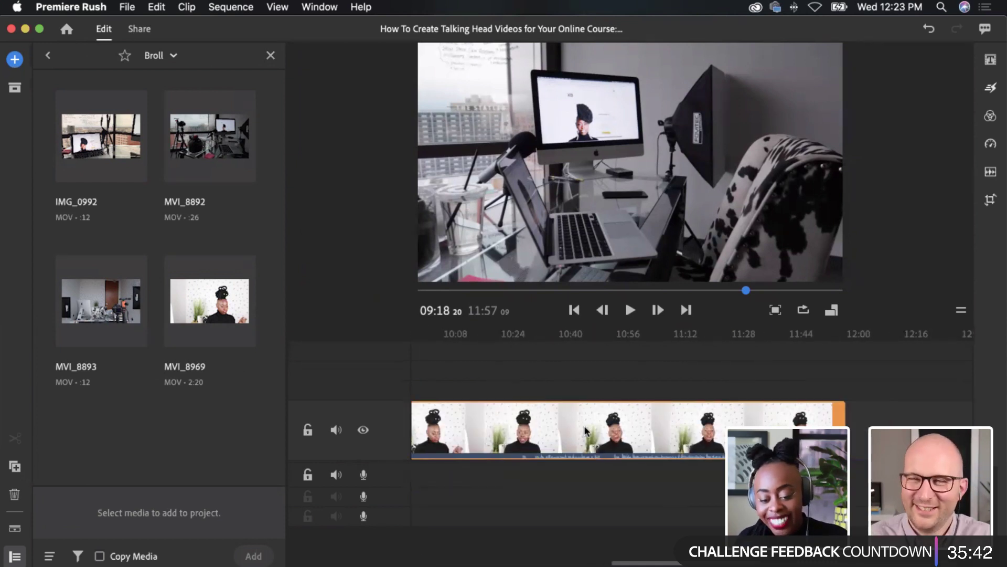
scroll(586, 431, left, 1)
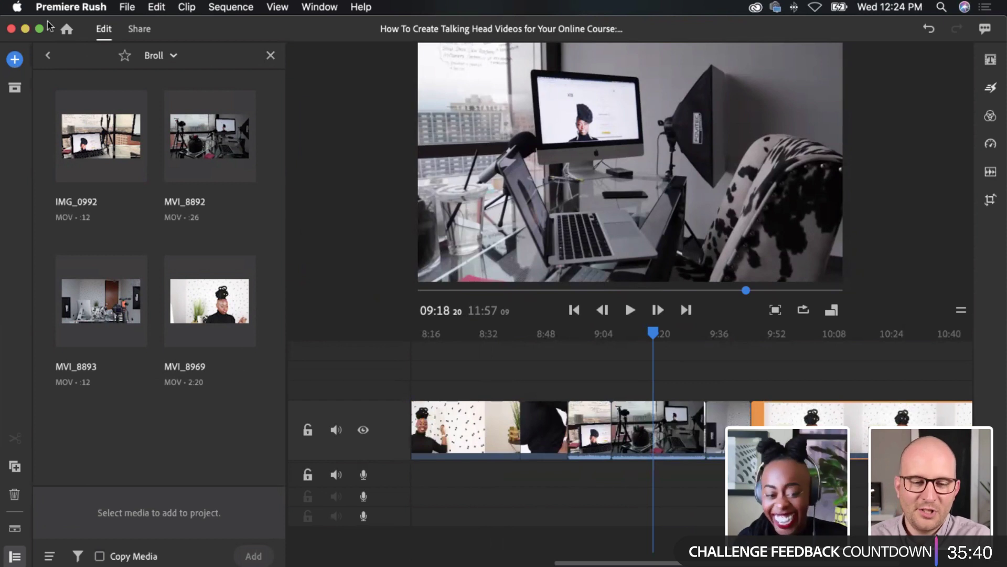
Fit the whole sequence in the timeline and trim the start of the last clip, MVI_8969, shortening the sequence to about 11:19
click(187, 7)
mouse_move(230, 7)
mouse_move(273, 6)
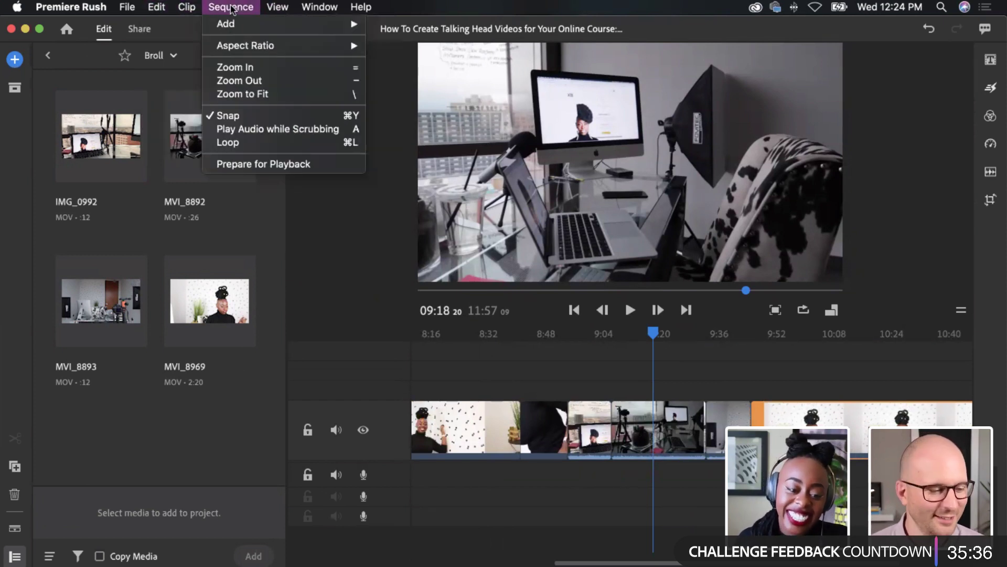
click(231, 94)
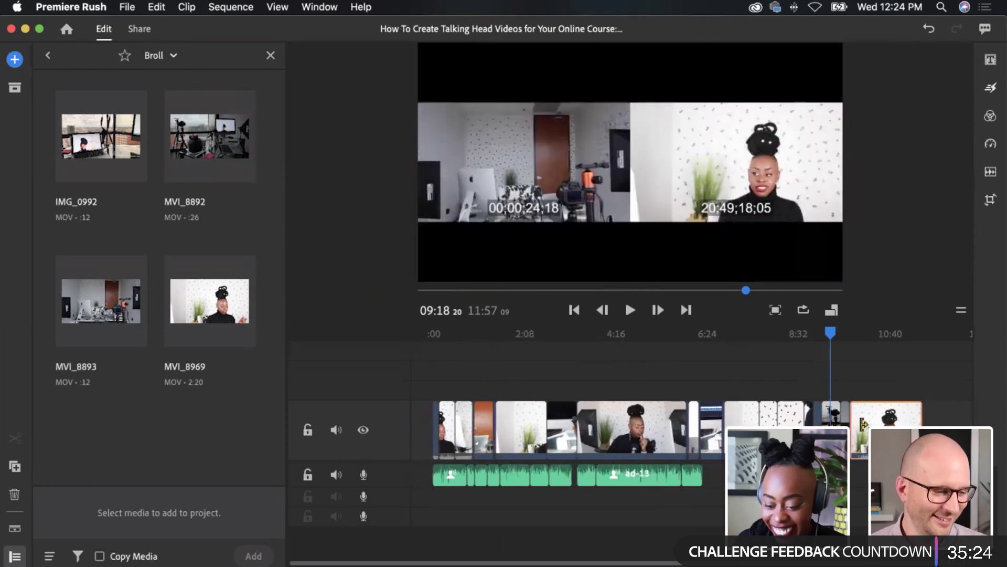
drag(866, 425, 866, 425)
click(881, 424)
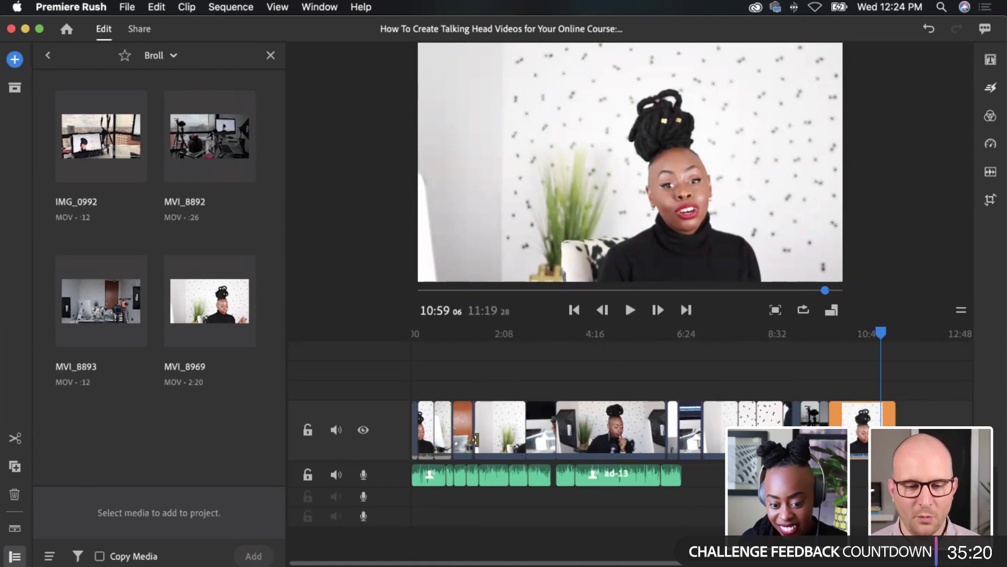
Switch the media to add to the Body folder and review the timeline around the talking-head clip at about 4:00 to 5:20
click(169, 57)
click(156, 100)
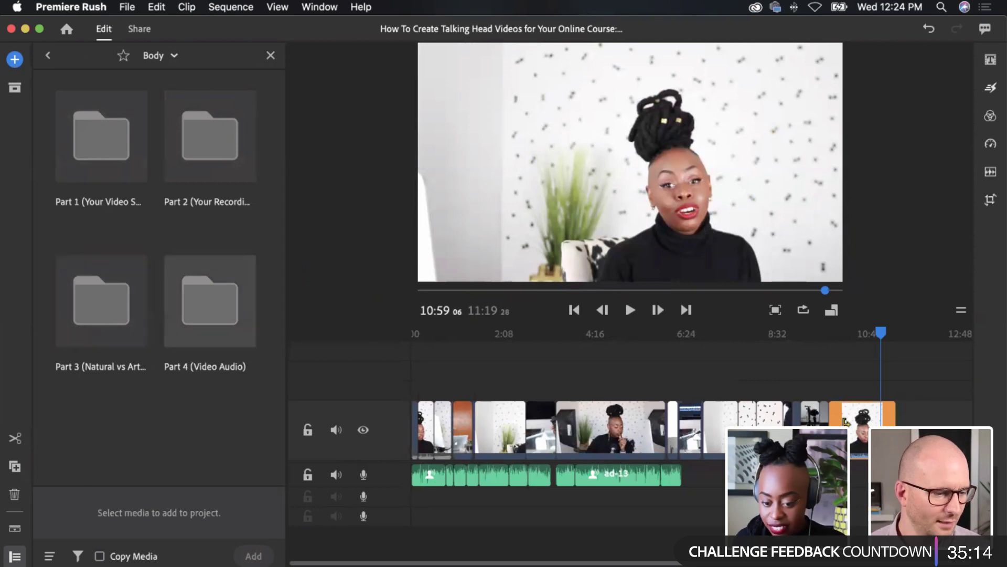
click(603, 361)
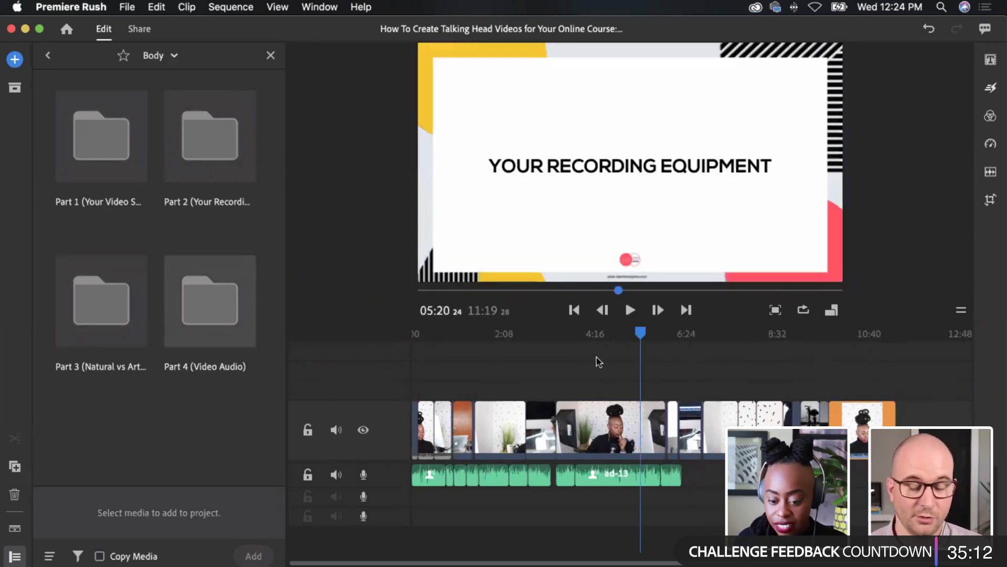
click(619, 356)
click(583, 353)
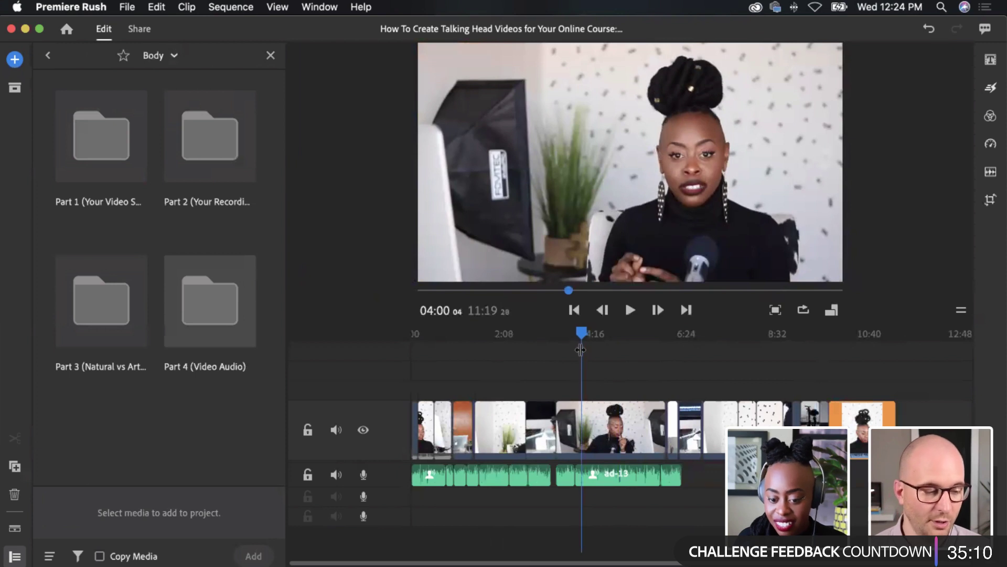
click(582, 334)
drag(583, 336, 689, 344)
click(666, 344)
click(589, 361)
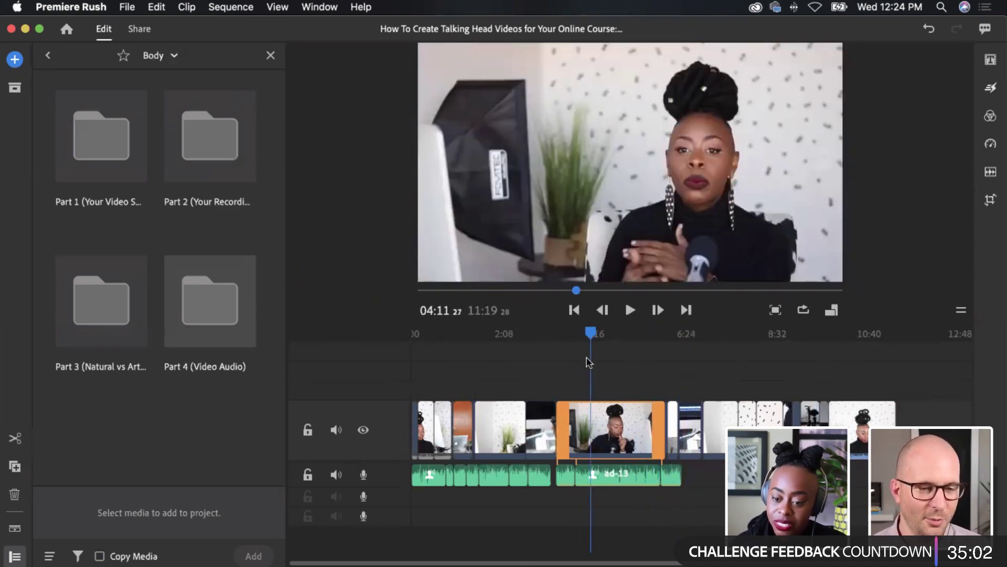
Review the footage from the start of the timeline to about 1:53, and the last clip at about 10:25
click(589, 348)
drag(591, 340, 458, 403)
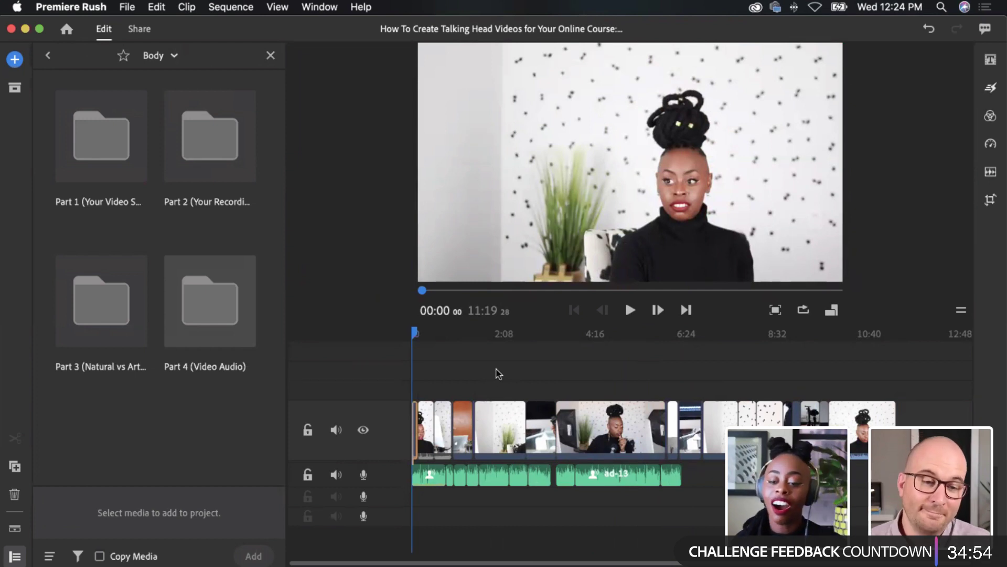
drag(415, 334, 498, 337)
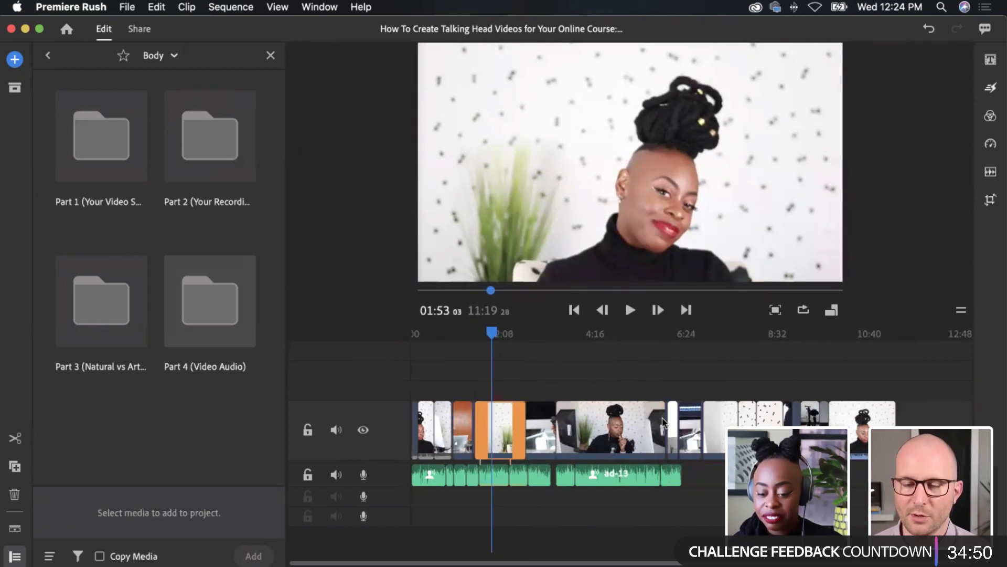
click(862, 429)
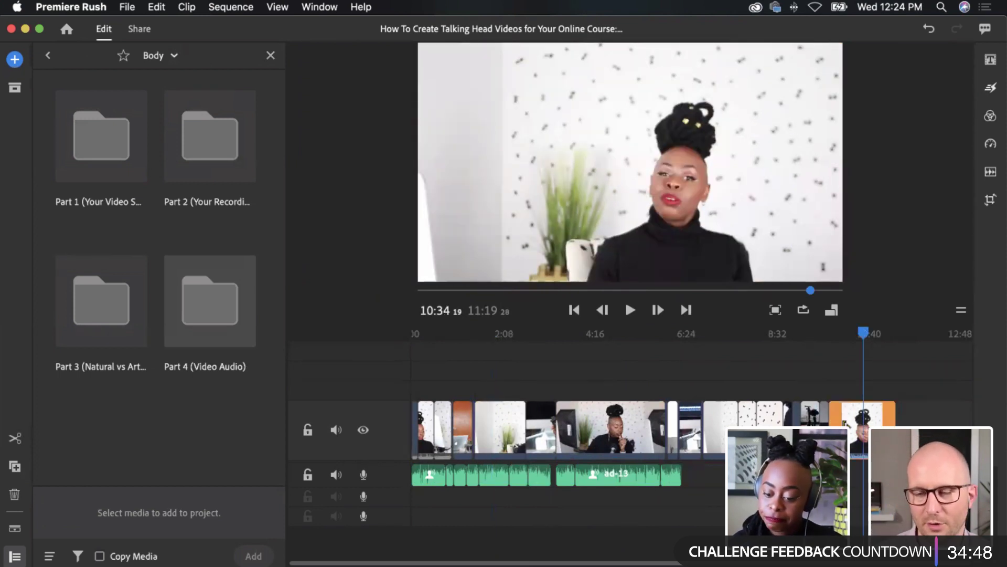
drag(865, 336, 859, 363)
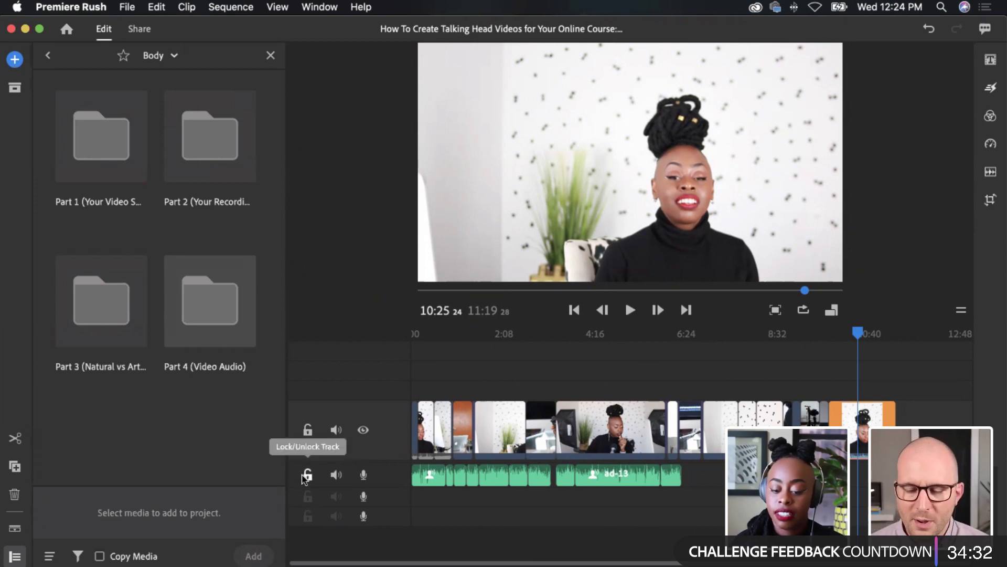
Lock the first audio track and select the talking-head clip at about 1:54
click(308, 475)
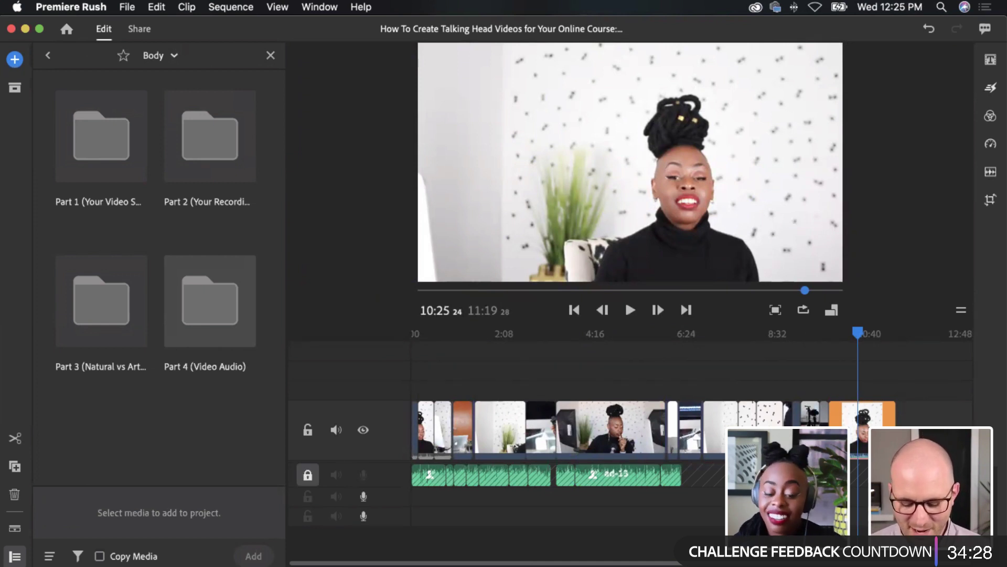
click(492, 429)
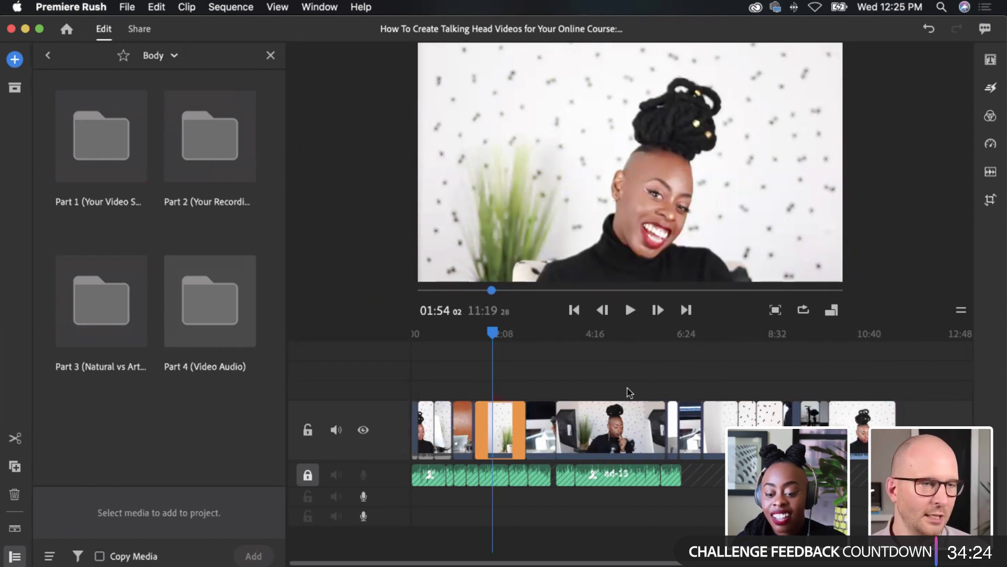
Review the footage at about 6:29, then the talking-head clip between about 3:58 and 5:50
click(690, 346)
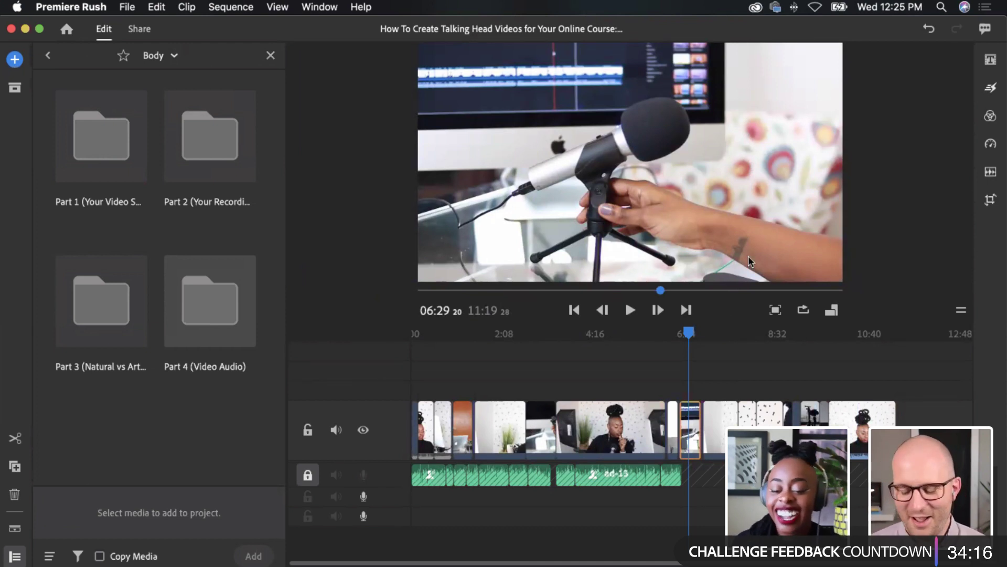
click(684, 339)
drag(660, 342, 662, 337)
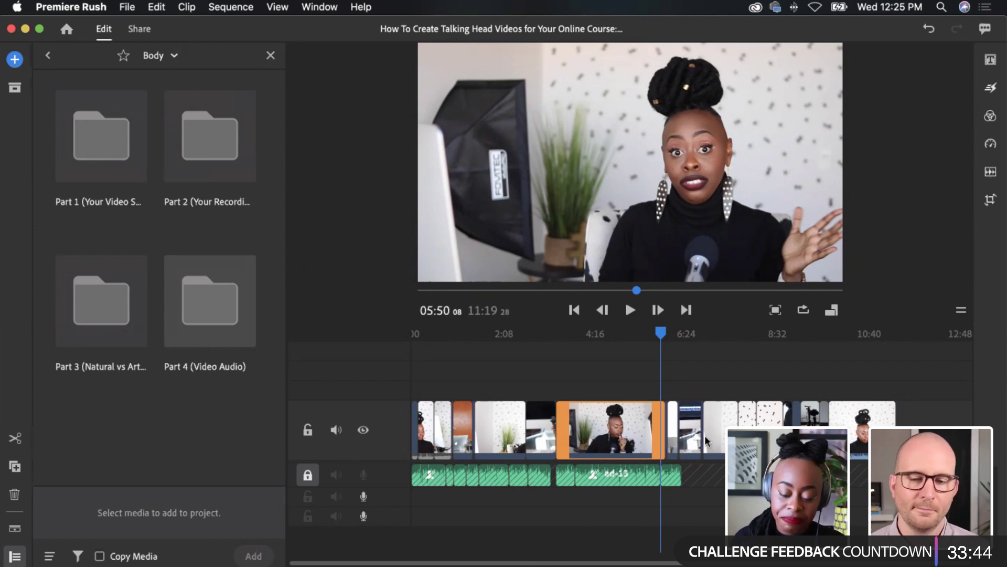
click(593, 350)
mouse_move(593, 350)
mouse_down()
mouse_move(569, 365)
mouse_move(580, 356)
mouse_up()
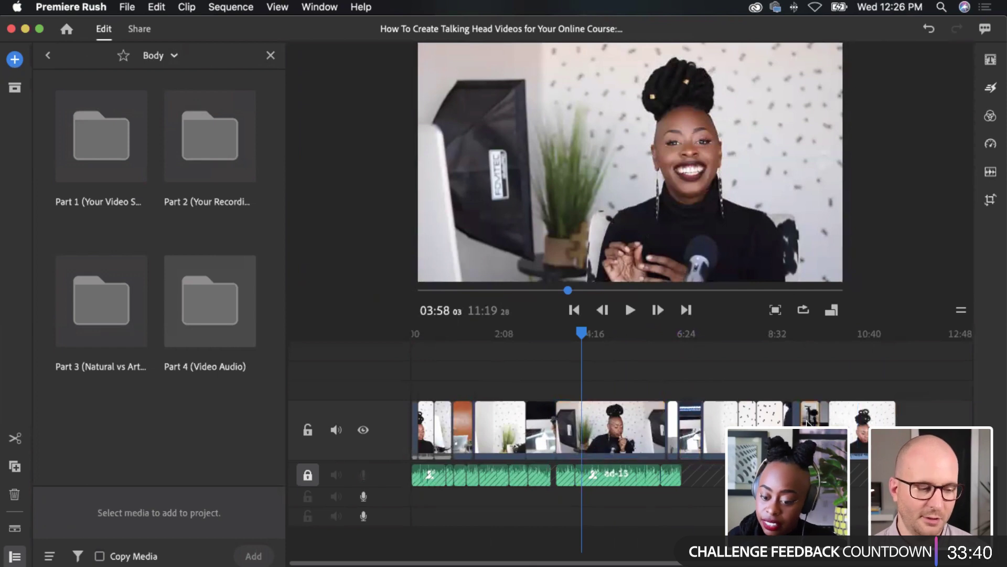
Try slowing the office b-roll clip at about 9:15 to 56% speed, and undo the change
click(806, 351)
click(991, 144)
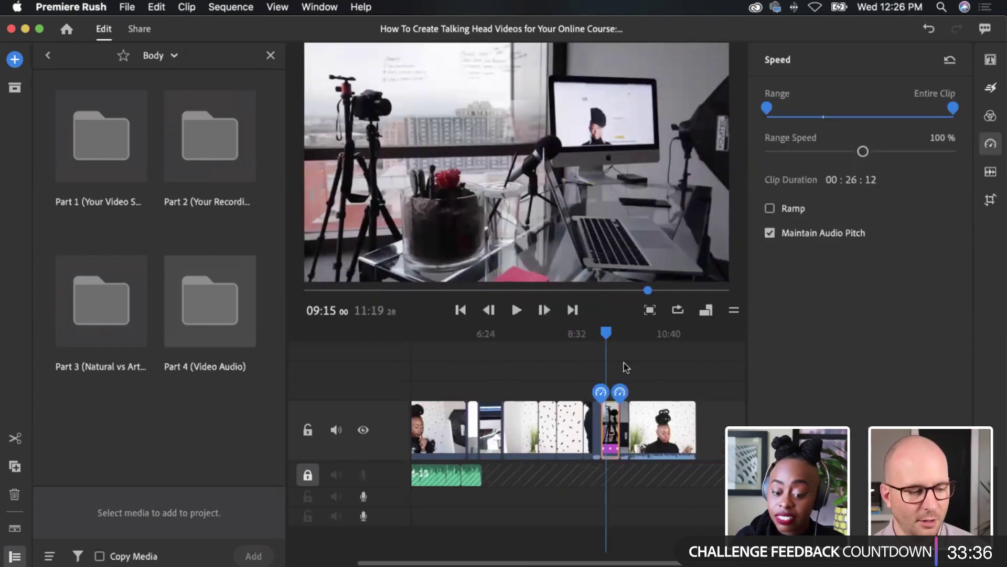
drag(862, 151, 838, 157)
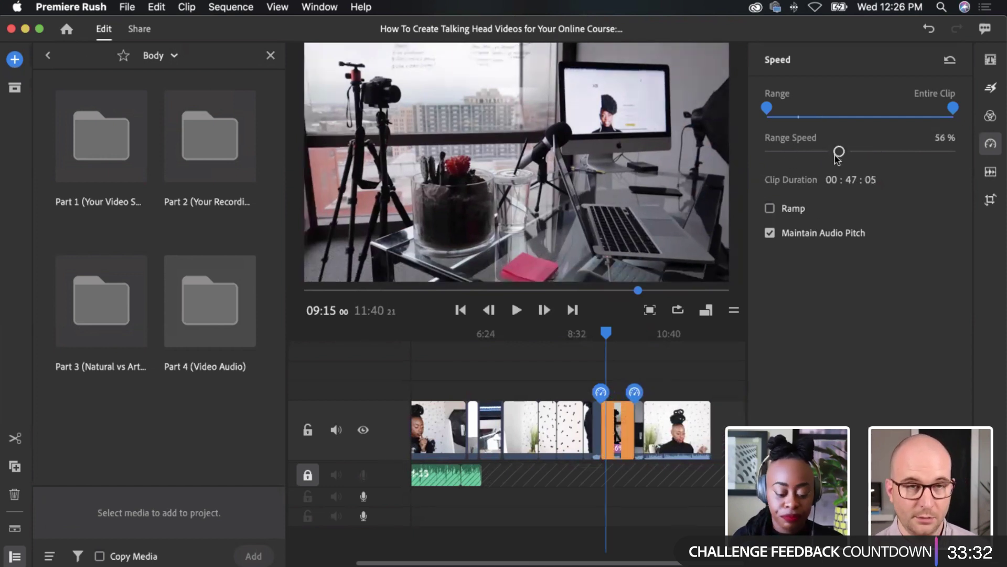
key(super+z)
key(super+z)
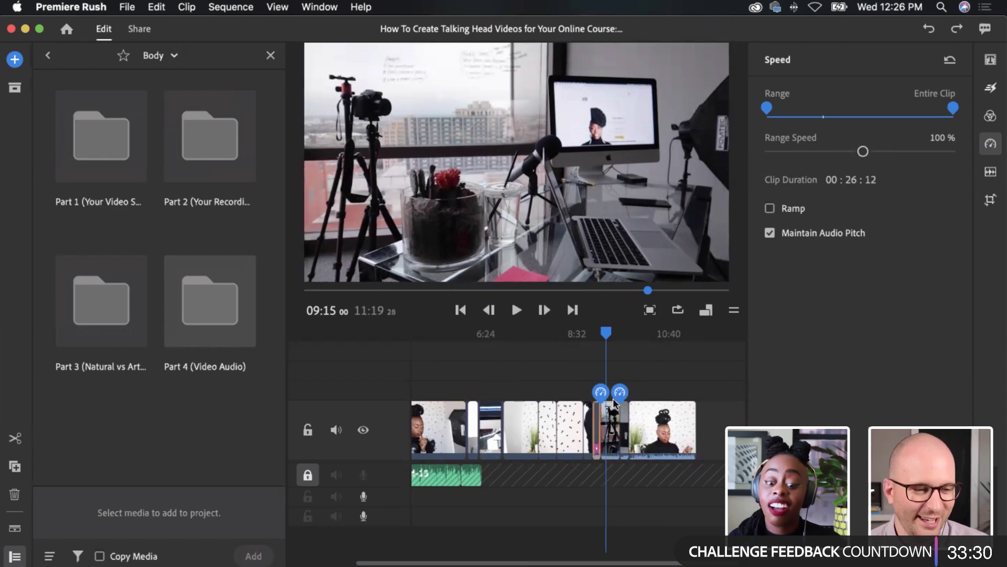
Reduce the clip volume to 0 on the office b-roll clips at about 9:00 and 9:12
click(595, 340)
drag(597, 343, 598, 342)
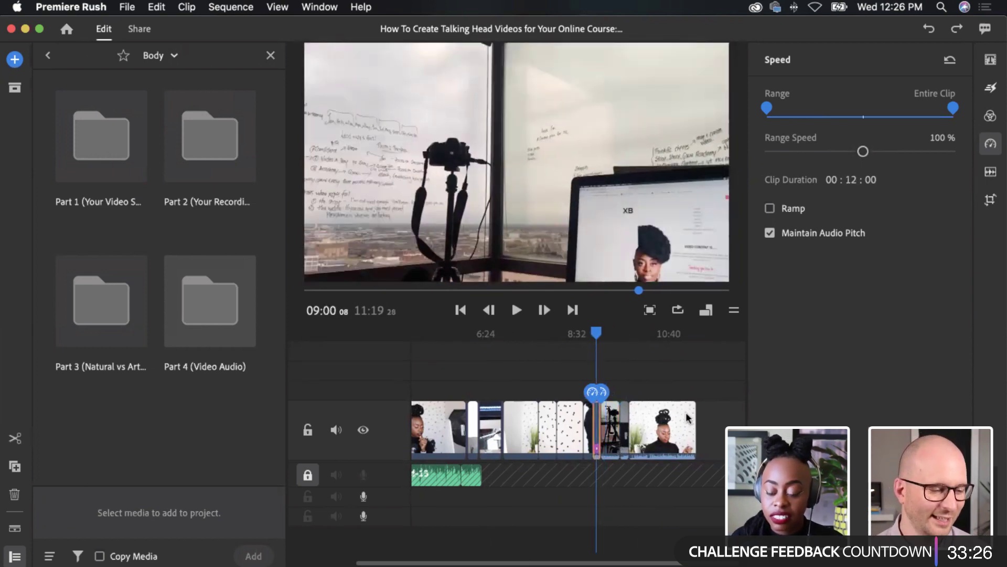
click(991, 171)
drag(862, 139, 727, 150)
click(606, 340)
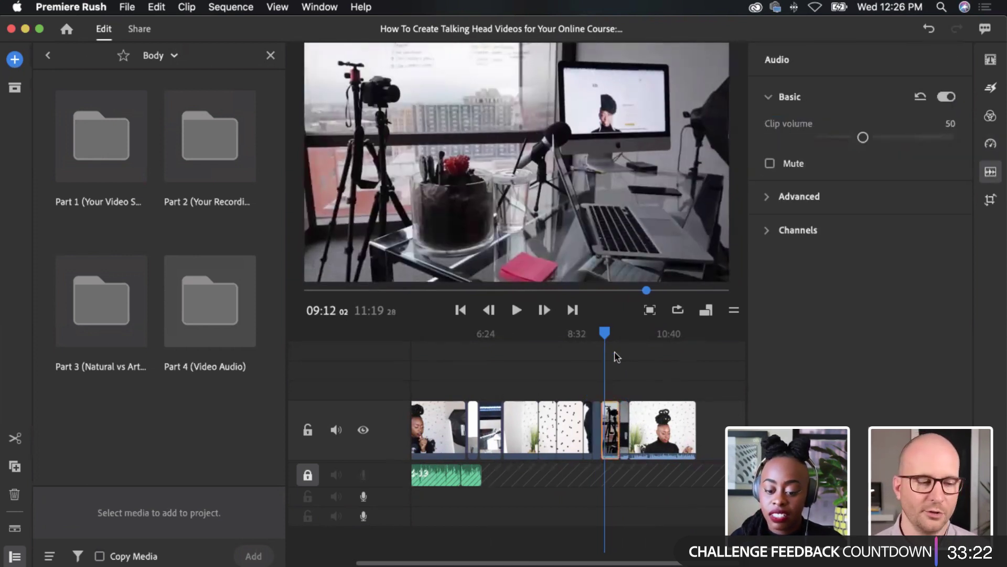
drag(863, 138, 771, 138)
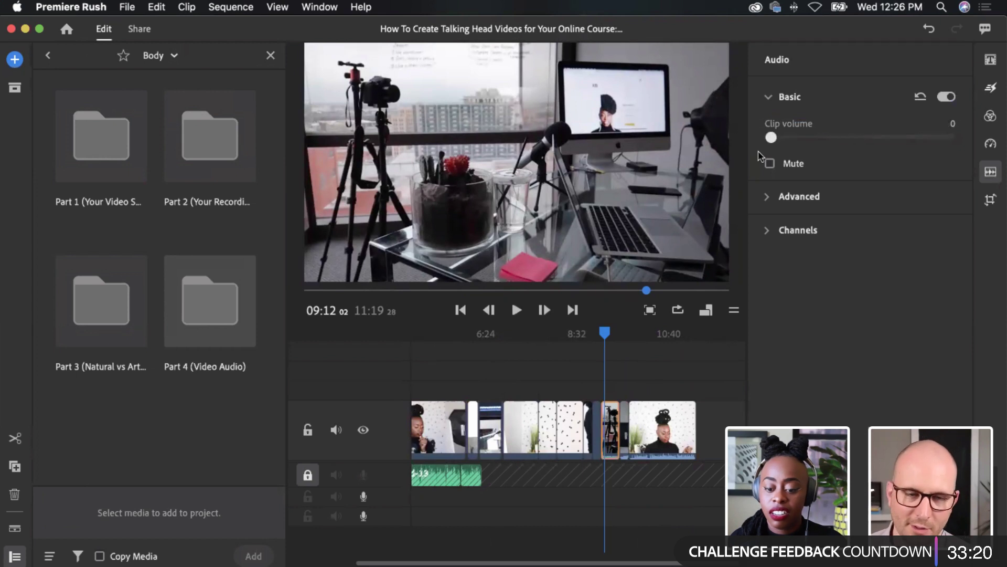
Silence the b-roll clip just before the last talking-head clip, and lower the last clip's volume to 4
click(626, 339)
drag(852, 142, 772, 138)
click(665, 345)
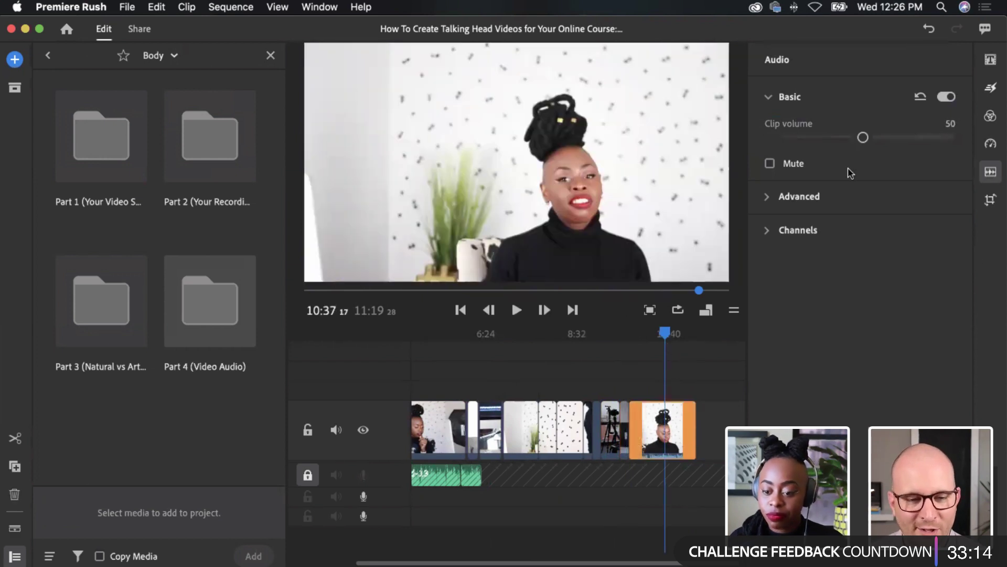
drag(864, 137, 778, 138)
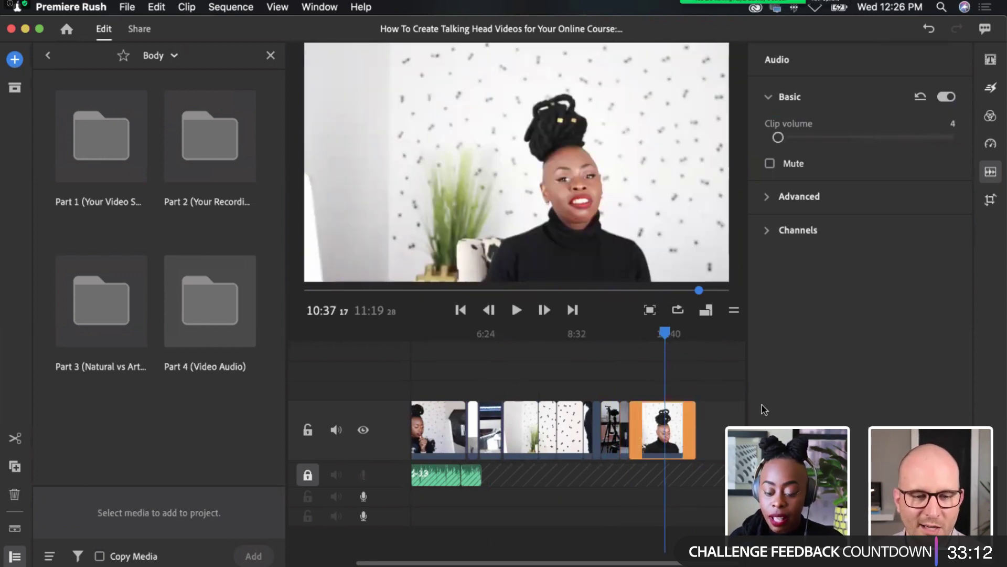
Check the talking-head clip at about 1:59 to 2:36, the b-roll at about 2:51 and the rest of the sequence
scroll(531, 429, left, 5)
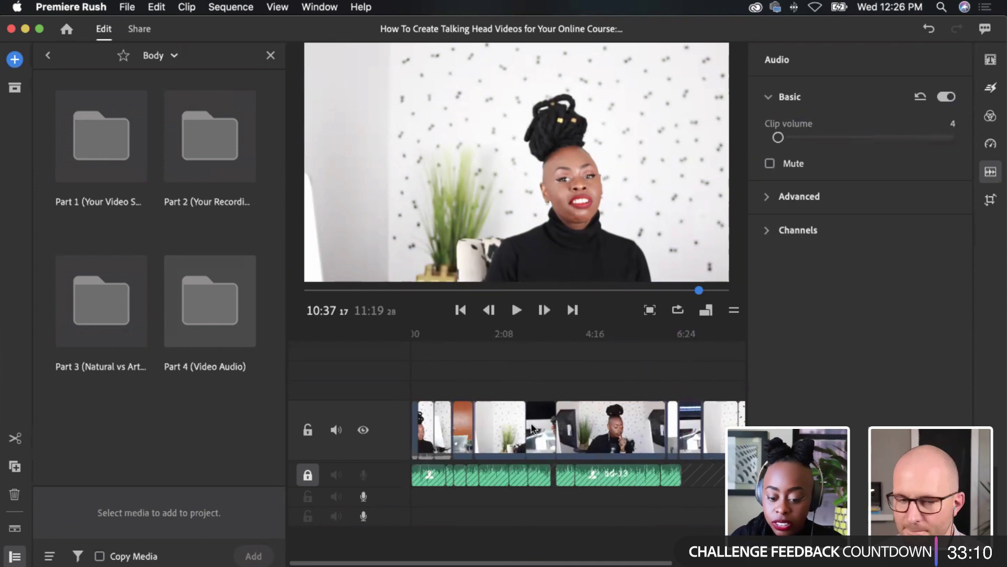
scroll(532, 428, right, 5)
scroll(531, 426, left, 5)
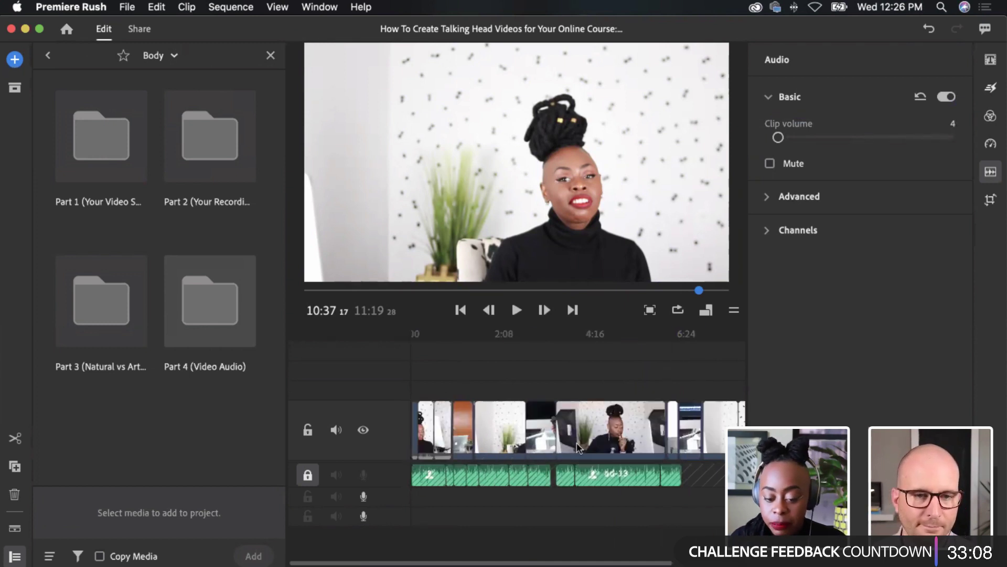
click(498, 435)
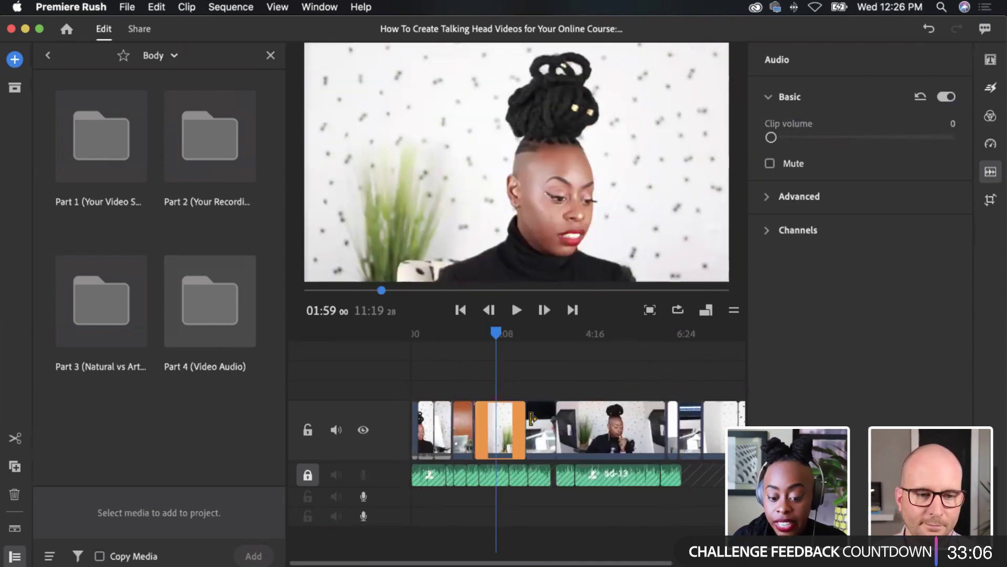
drag(499, 337, 536, 355)
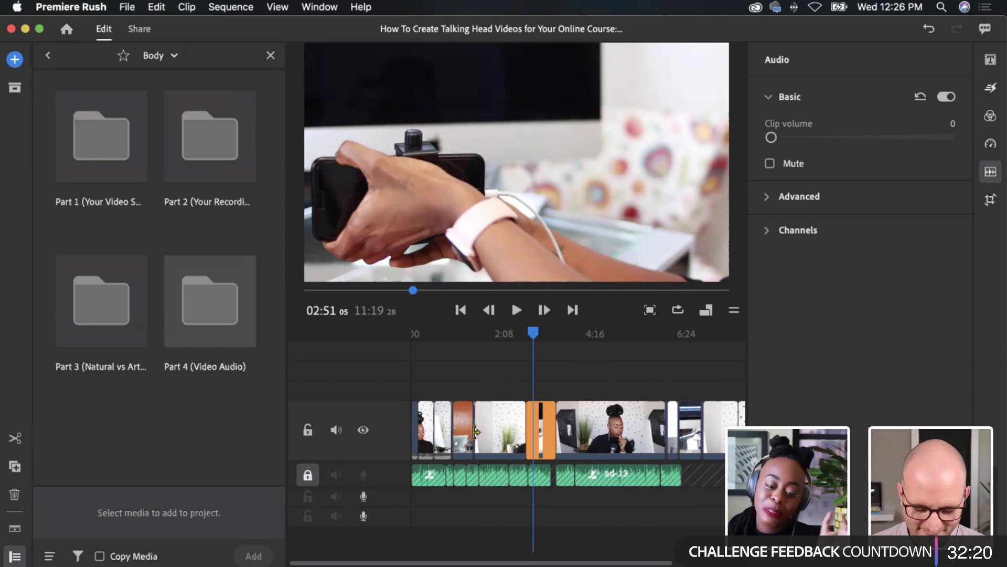
drag(536, 336, 523, 362)
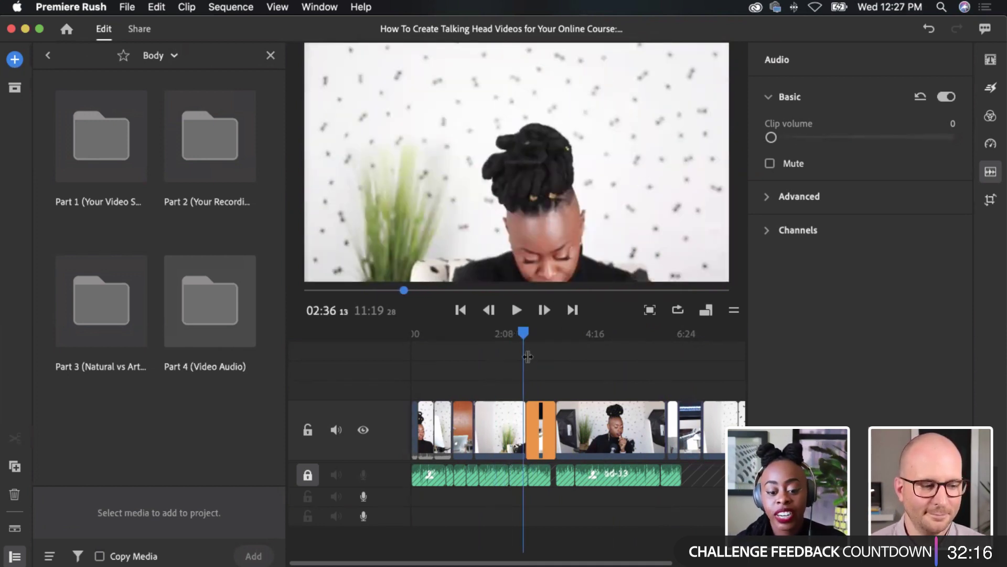
scroll(589, 445, right, 3)
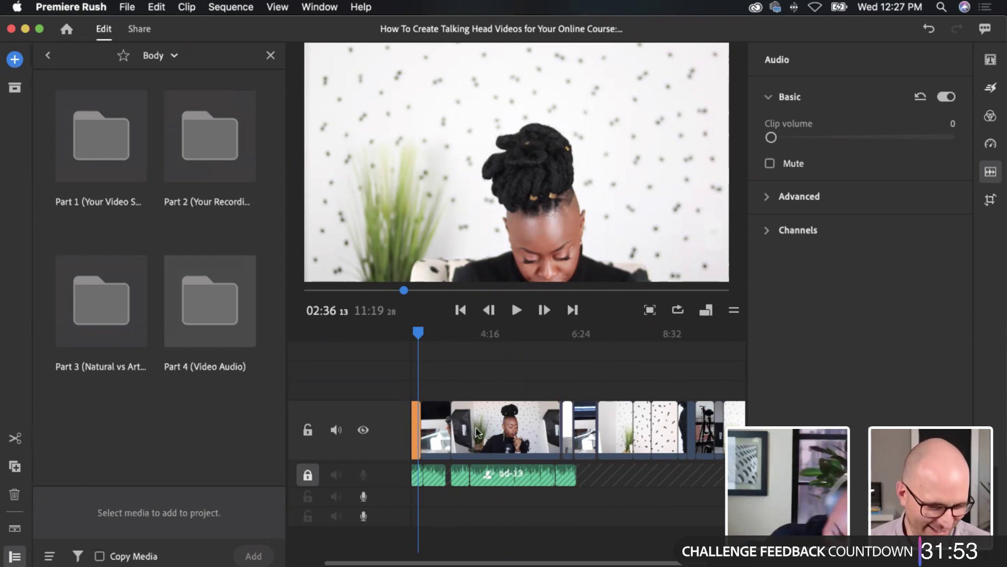
scroll(543, 440, right, 2)
scroll(543, 439, right, 2)
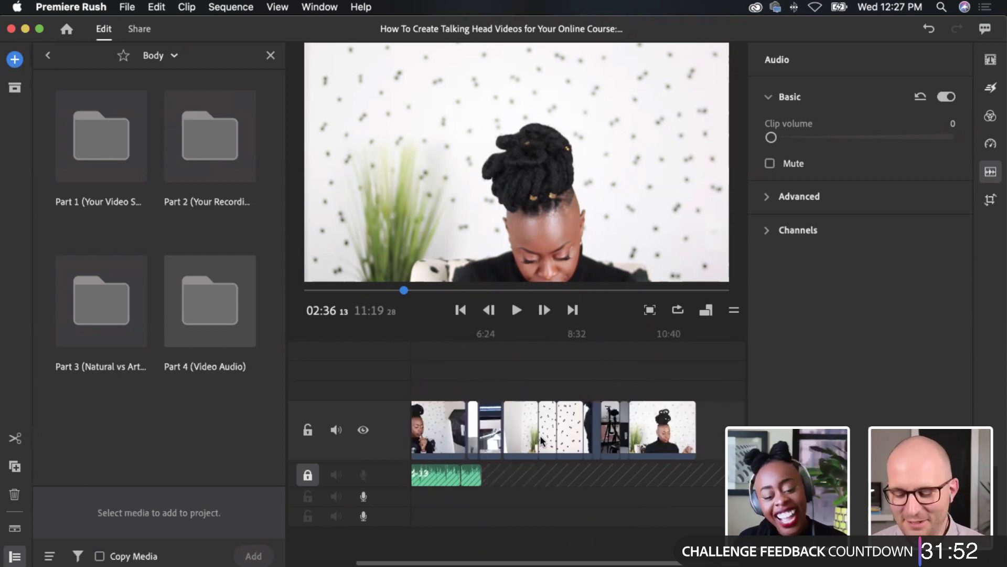
Zoom in on the timeline around the microphone clip at about 6:28 and examine the clips through about 9:52
click(488, 333)
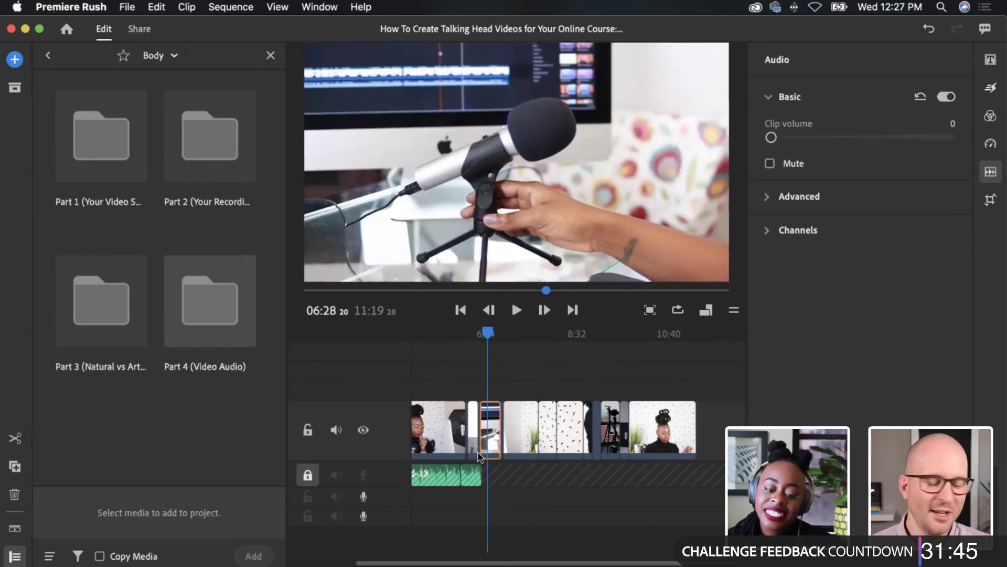
click(231, 7)
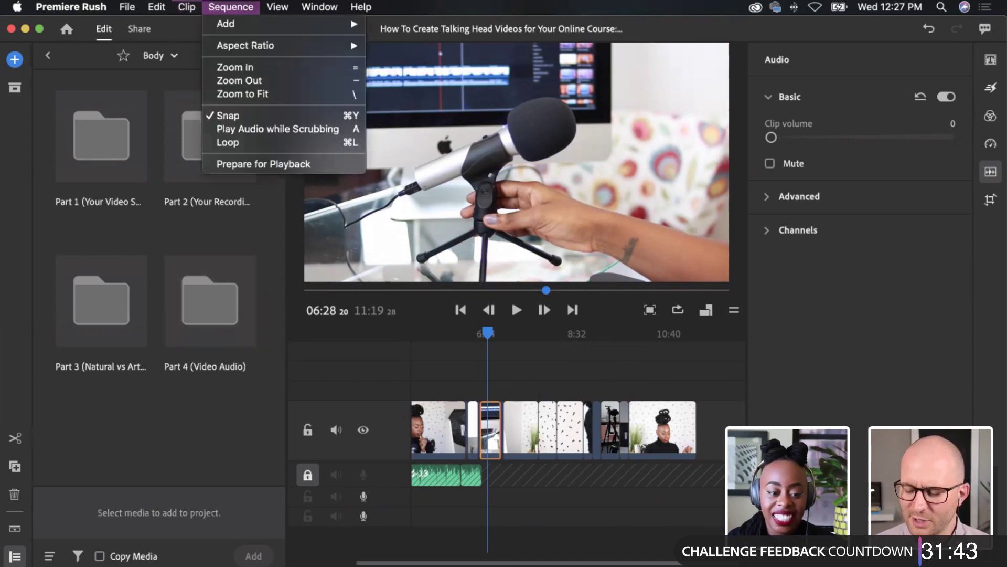
click(230, 69)
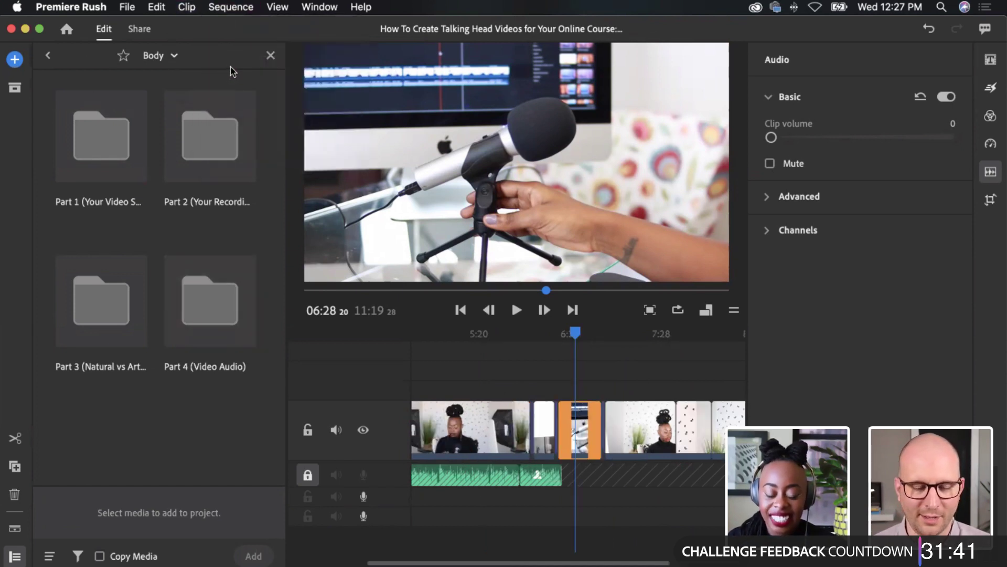
click(229, 8)
click(234, 67)
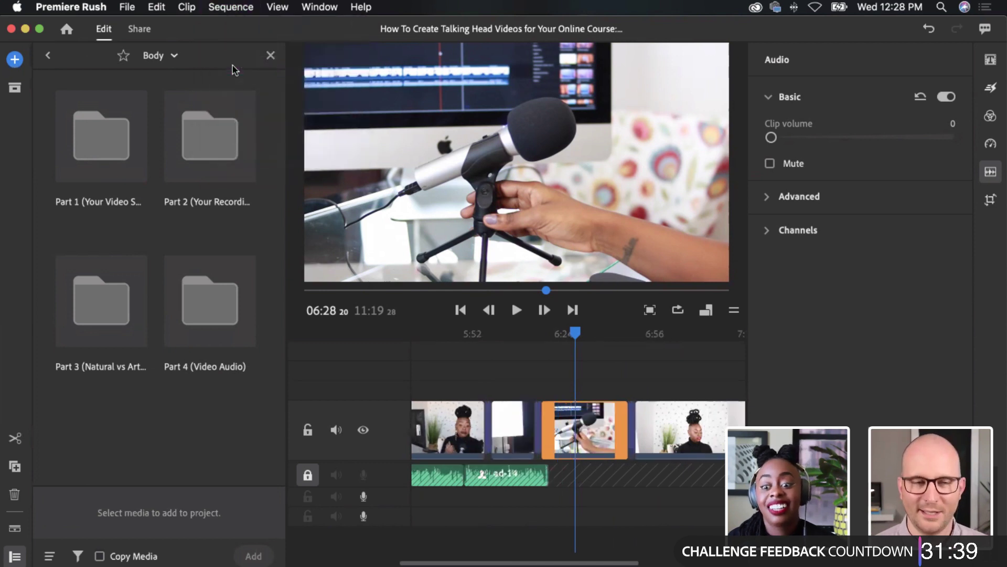
click(231, 7)
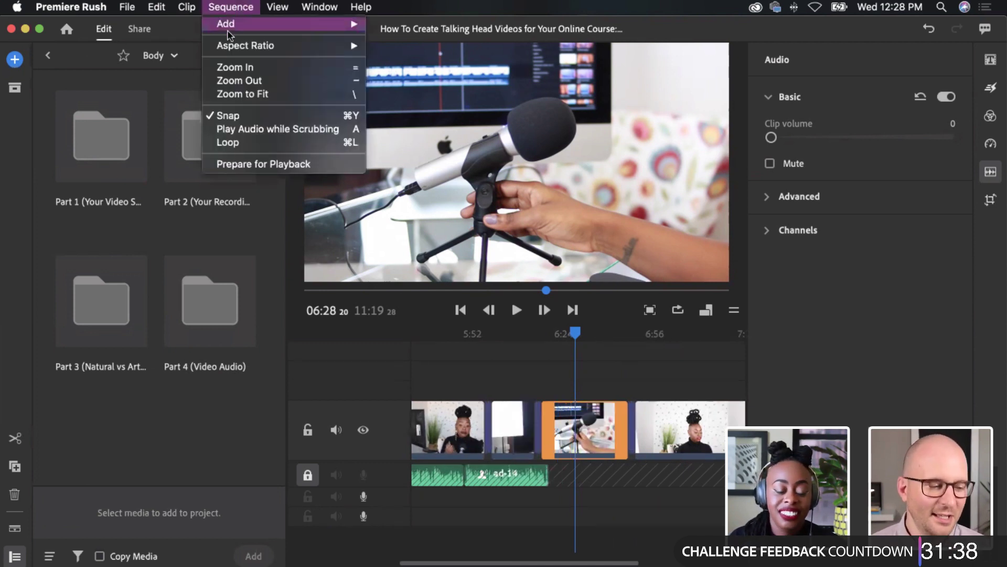
click(229, 67)
scroll(608, 401, right, 10)
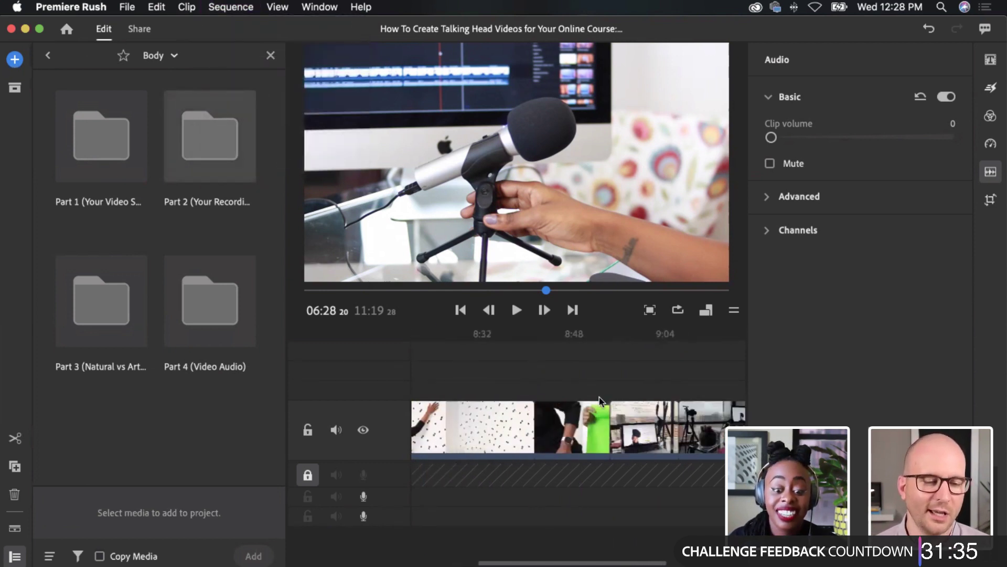
scroll(484, 457, right, 5)
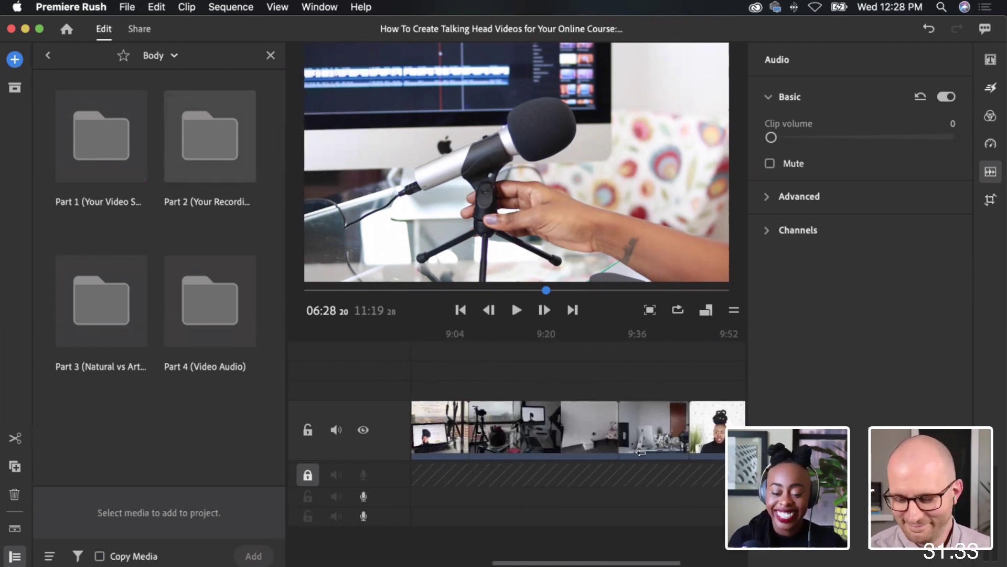
Close the audio settings and bring the last talking-head clip, starting at about 9:46, into the timeline view
click(991, 172)
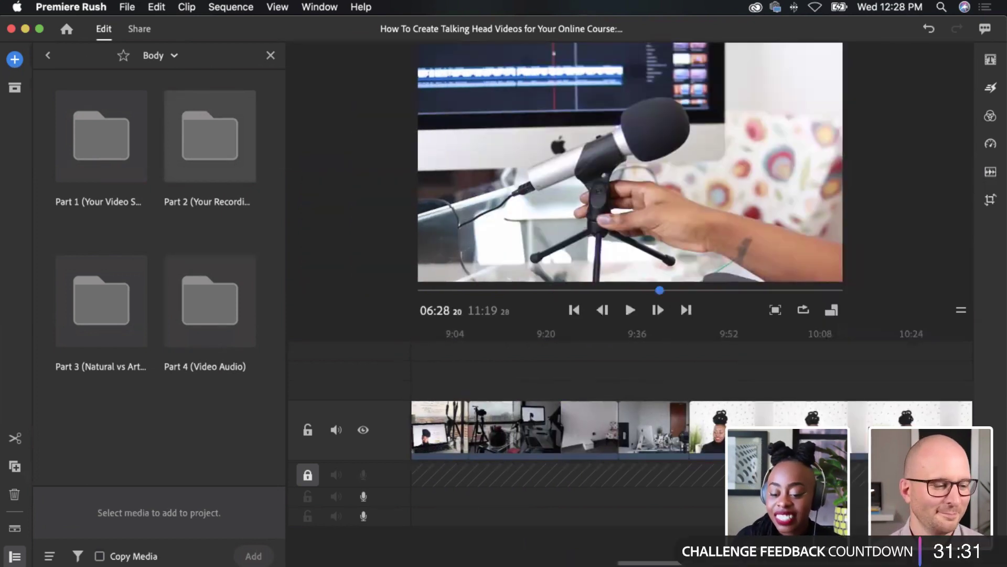
scroll(609, 430, left, 3)
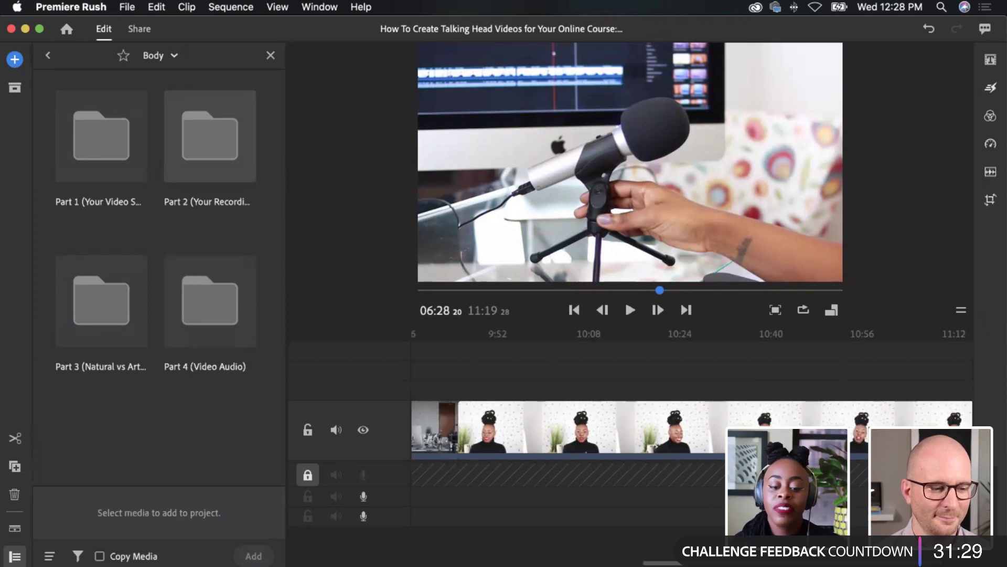
scroll(609, 430, right, 1)
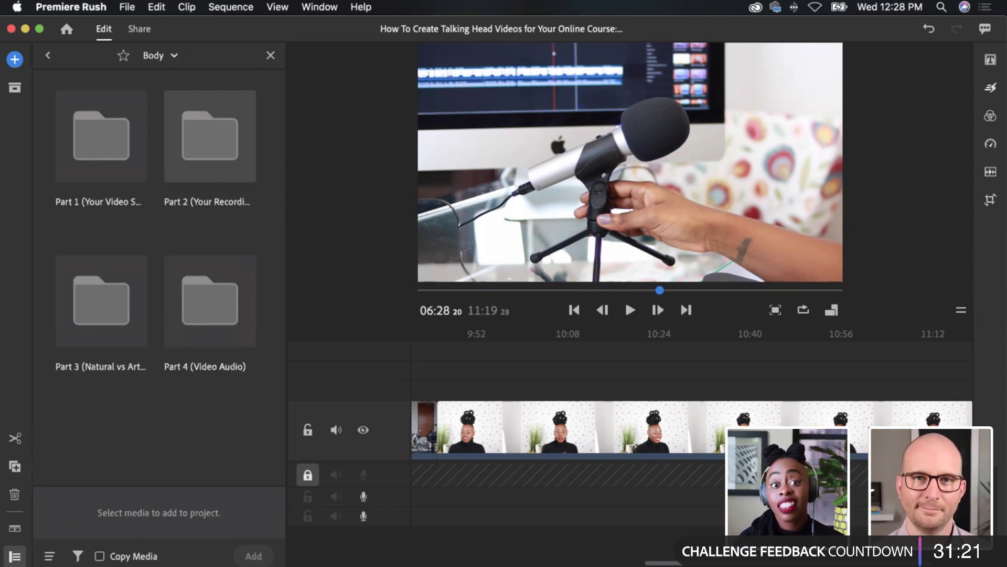
scroll(519, 457, right, 2)
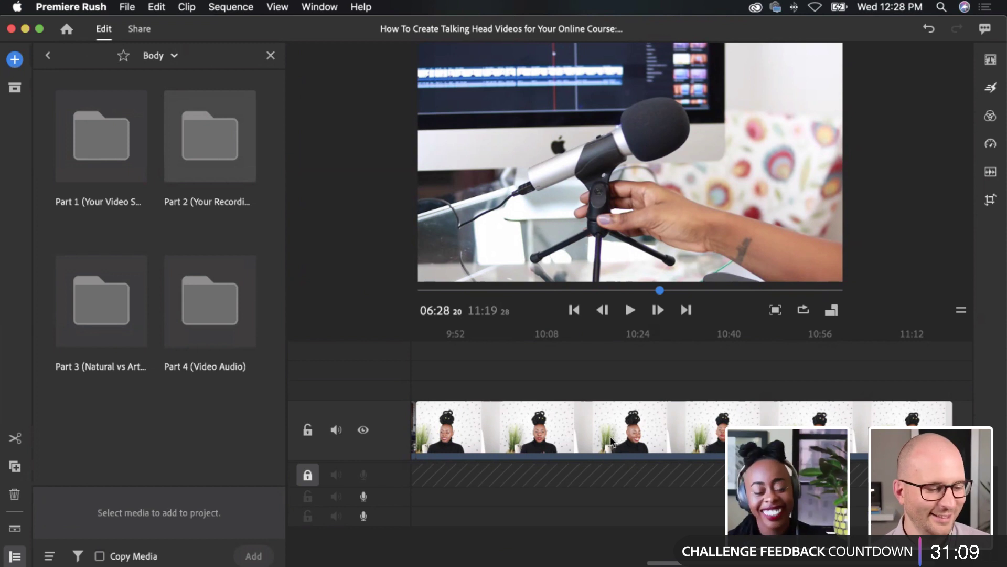
Select the last talking-head clip and review its footage from about 9:53 to 10:24
click(505, 356)
drag(504, 333, 463, 333)
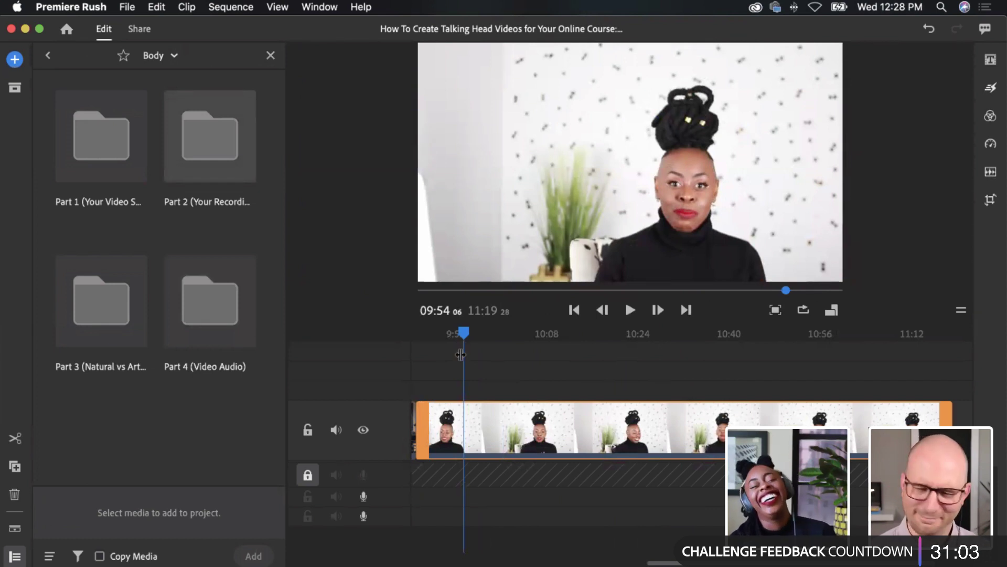
drag(469, 336, 574, 400)
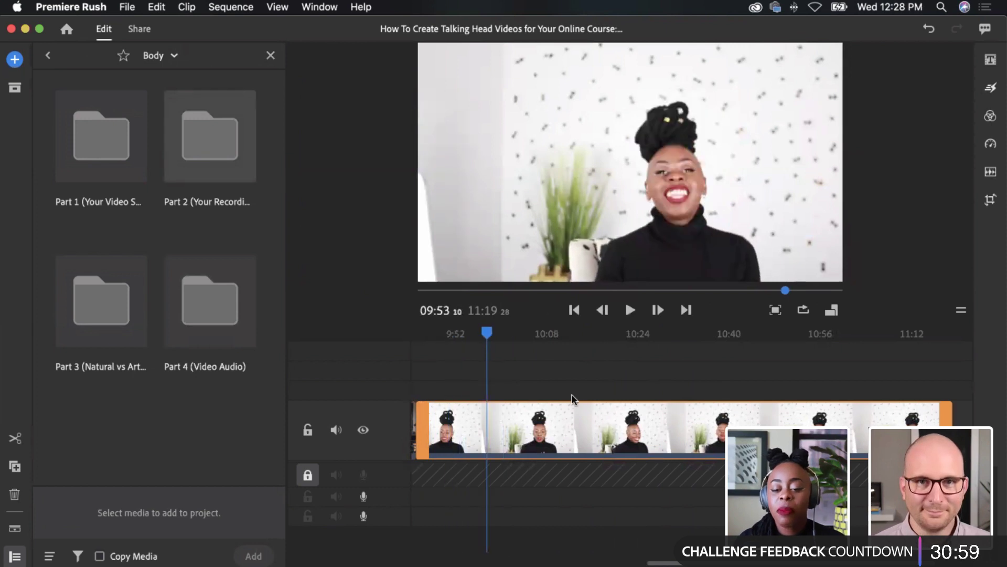
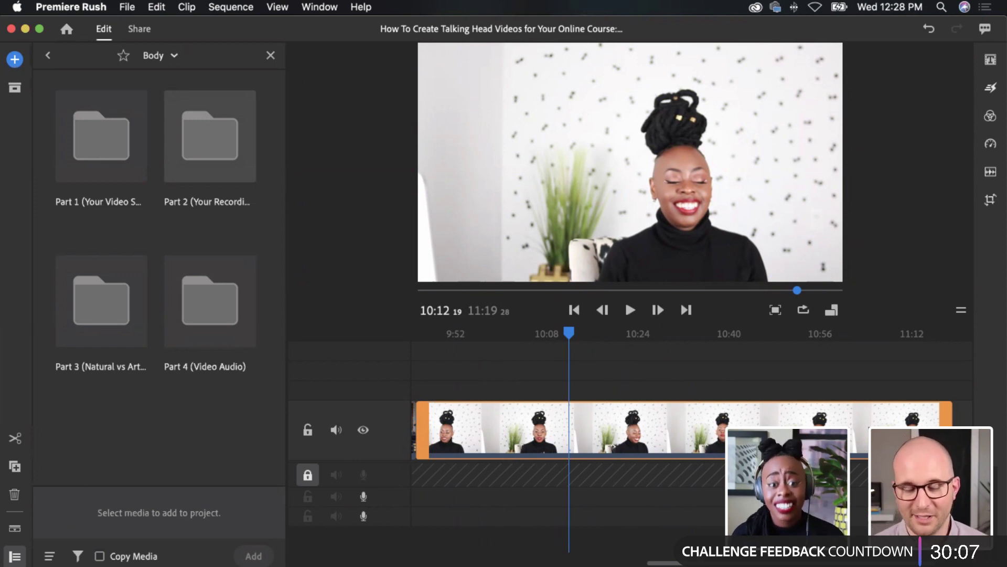
click(476, 341)
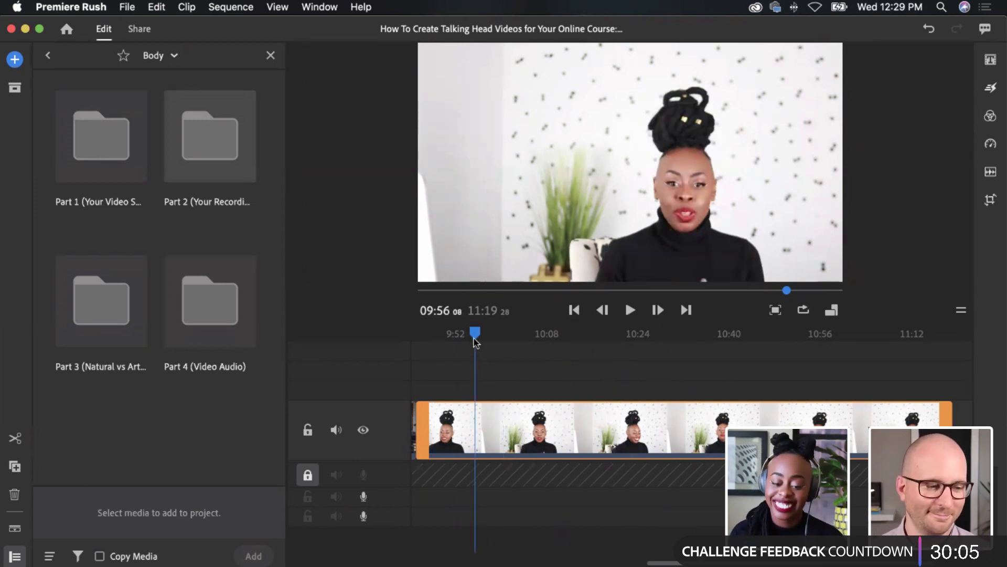
drag(475, 333, 551, 340)
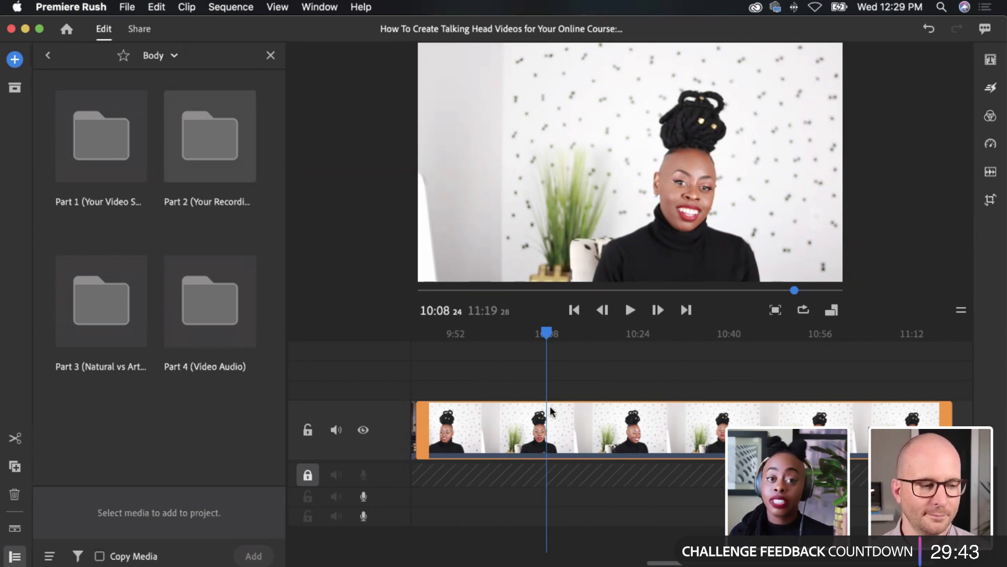
click(635, 343)
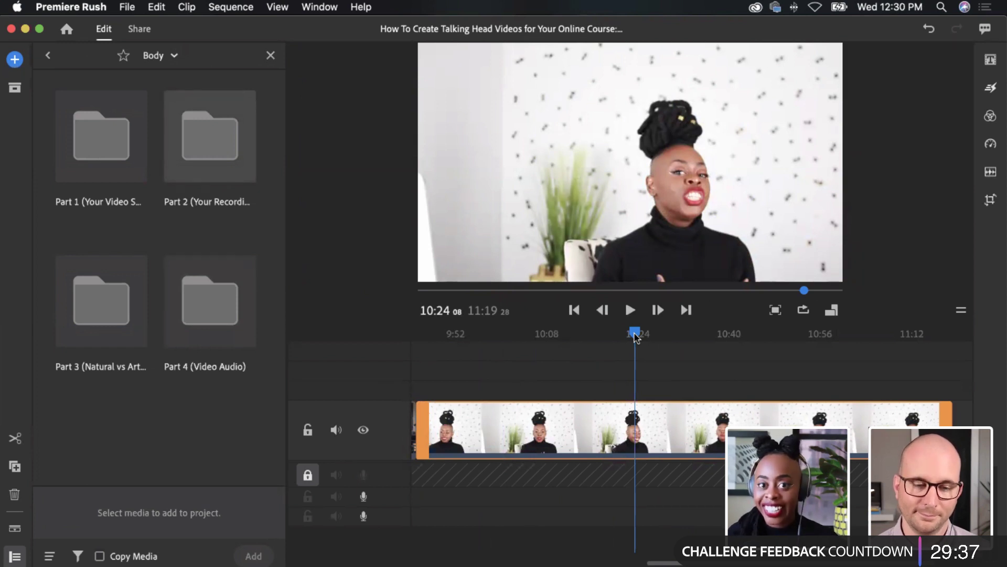
Review the last talking-head clip at about 10:09 and the neighbouring clips from about 8:48 to the sequence's end
click(549, 350)
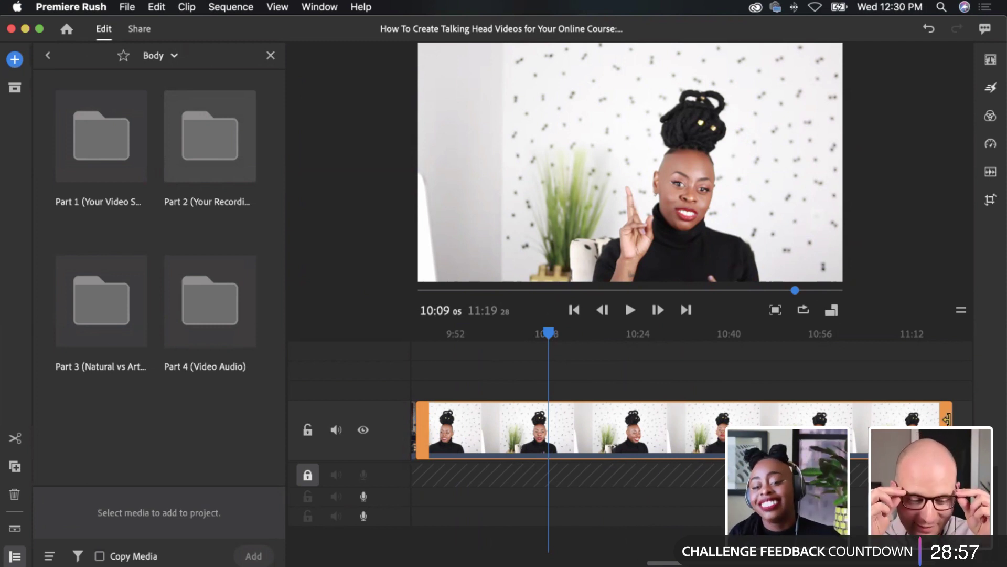
scroll(947, 418, right, 2)
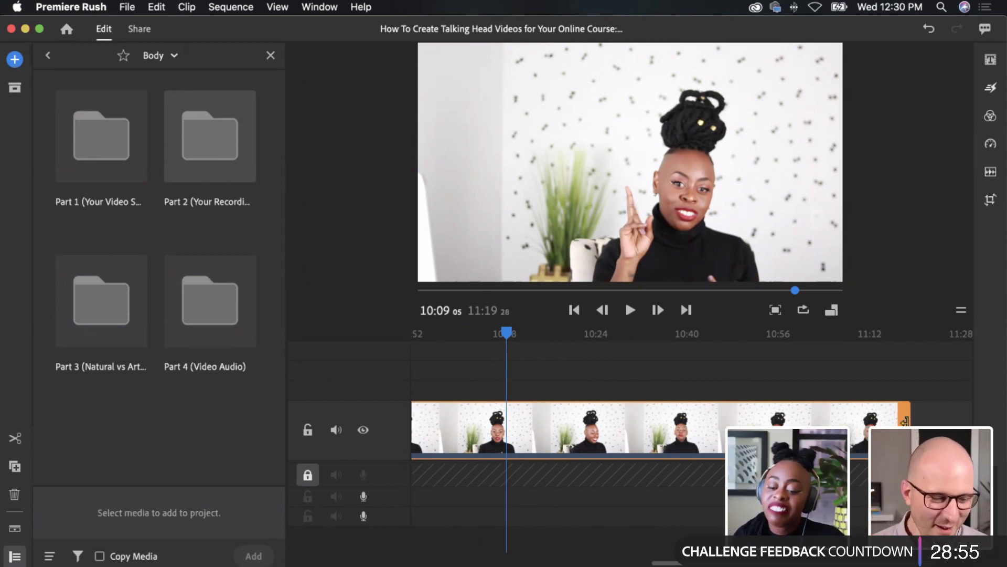
scroll(905, 420, right, 1)
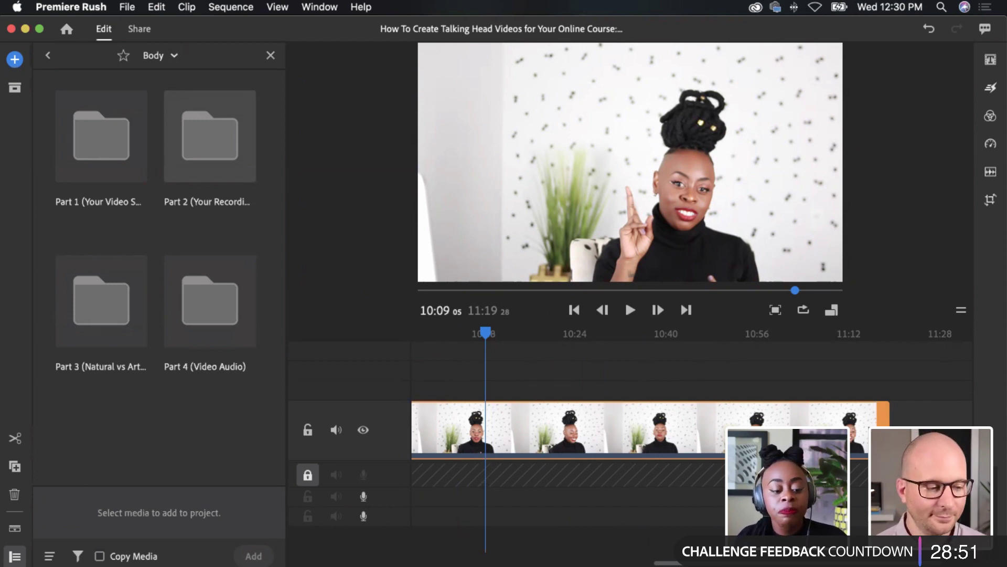
scroll(692, 425, left, 15)
scroll(693, 425, right, 8)
scroll(692, 425, right, 4)
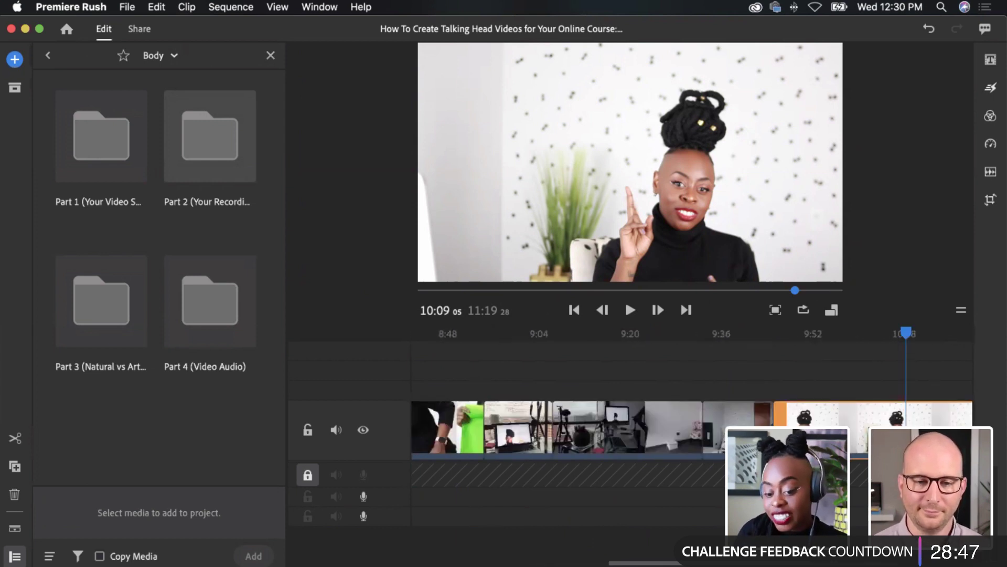
Review the studio b-roll from about 9:08 to 9:23 and the last talking-head clip from about 9:52 to 10:47
click(587, 419)
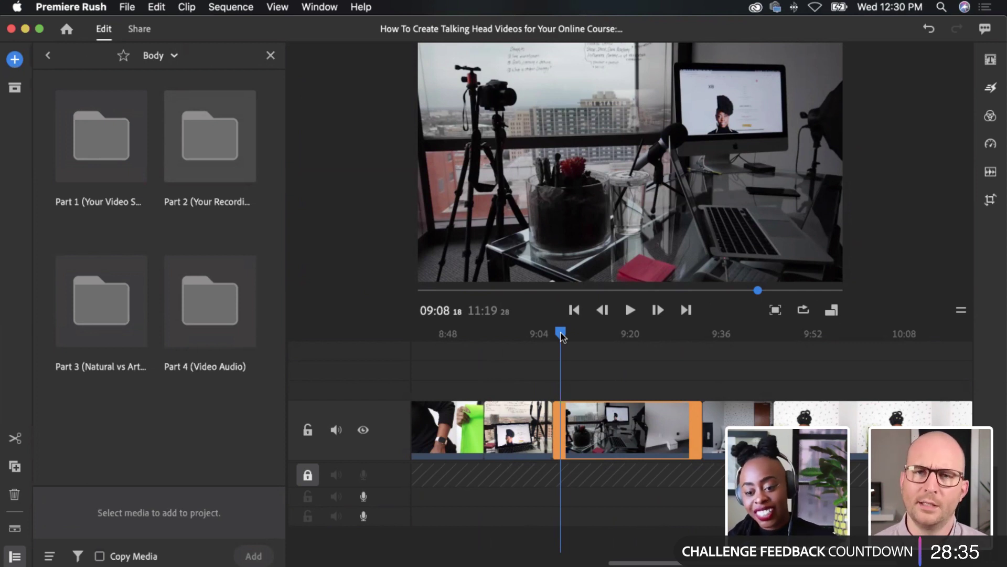
drag(560, 336, 647, 349)
scroll(622, 435, right, 5)
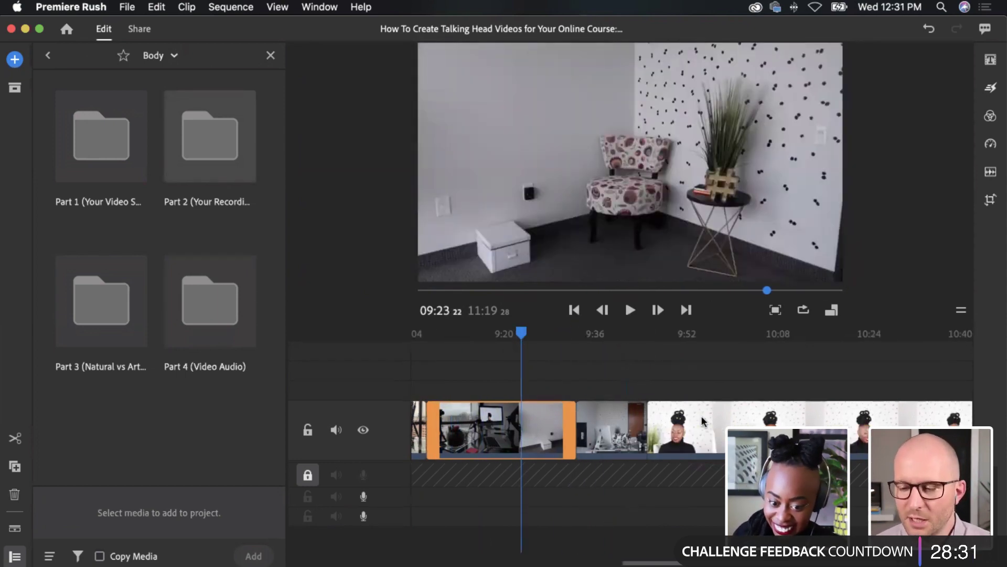
drag(603, 349, 686, 335)
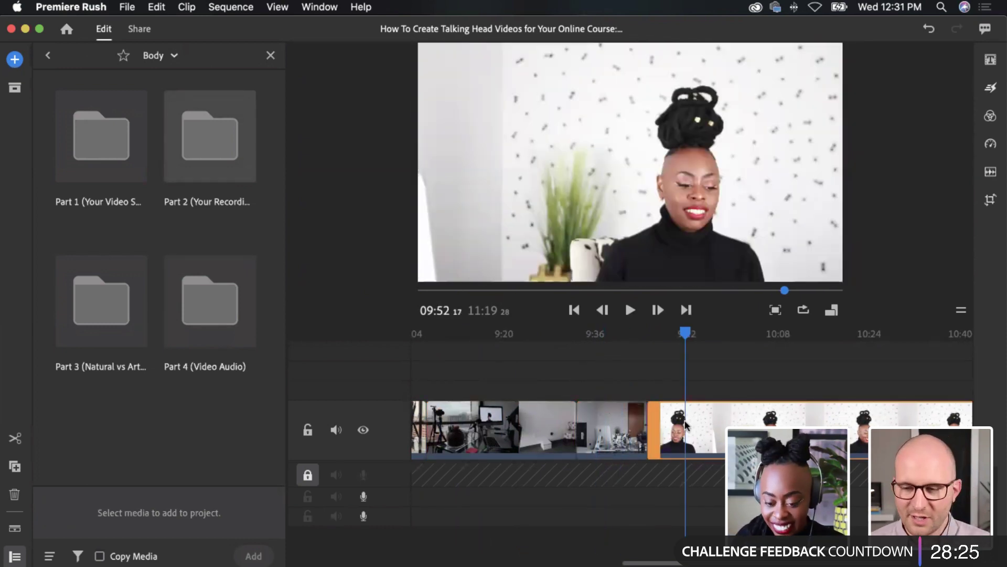
scroll(720, 373, right, 5)
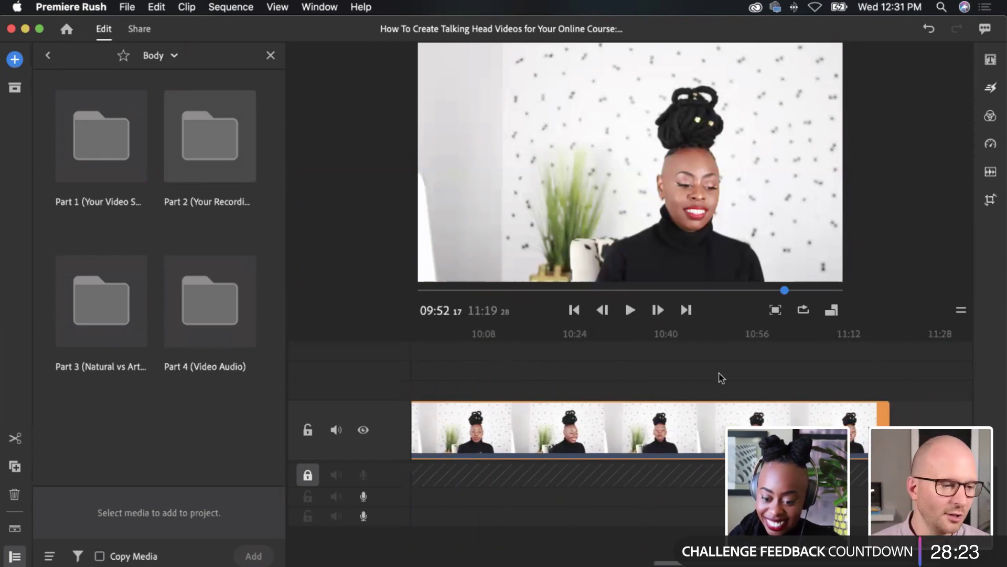
scroll(720, 373, left, 3)
click(543, 336)
drag(600, 340, 623, 415)
scroll(625, 414, left, 6)
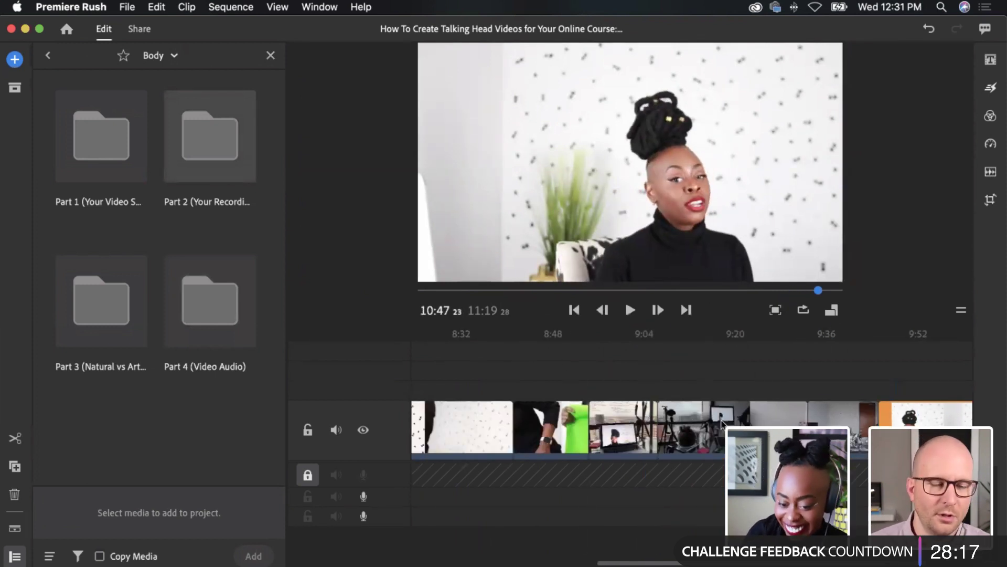
click(712, 369)
scroll(657, 417, left, 15)
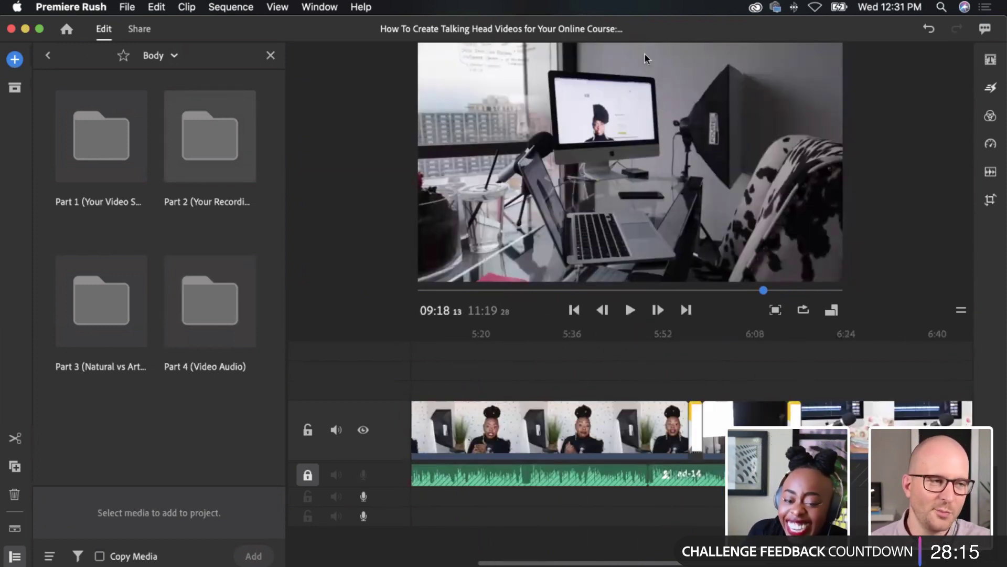
Trim about 44 seconds off the start of the talking-head clip that begins at about 3:23
click(563, 427)
scroll(564, 430, left, 9)
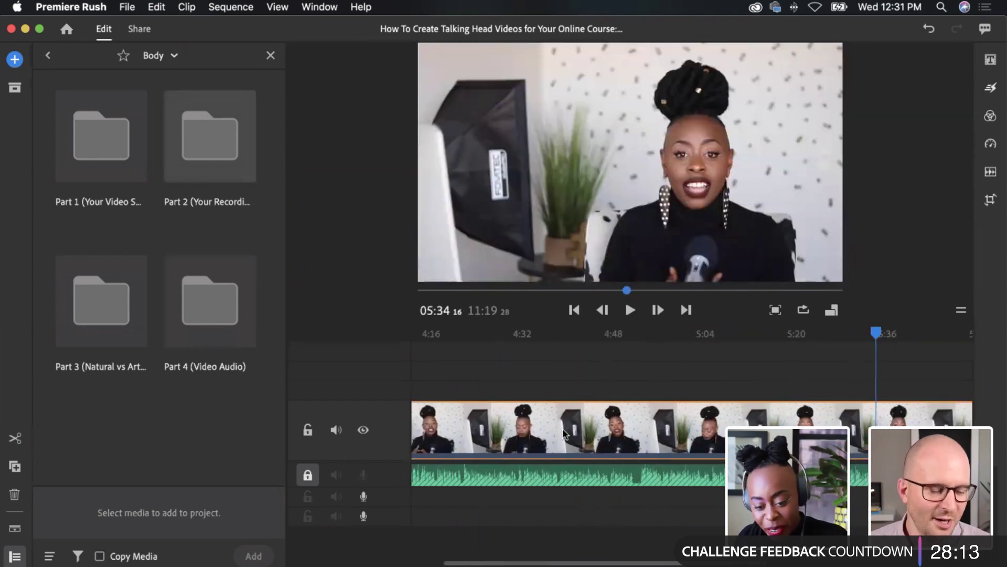
scroll(563, 433, left, 3)
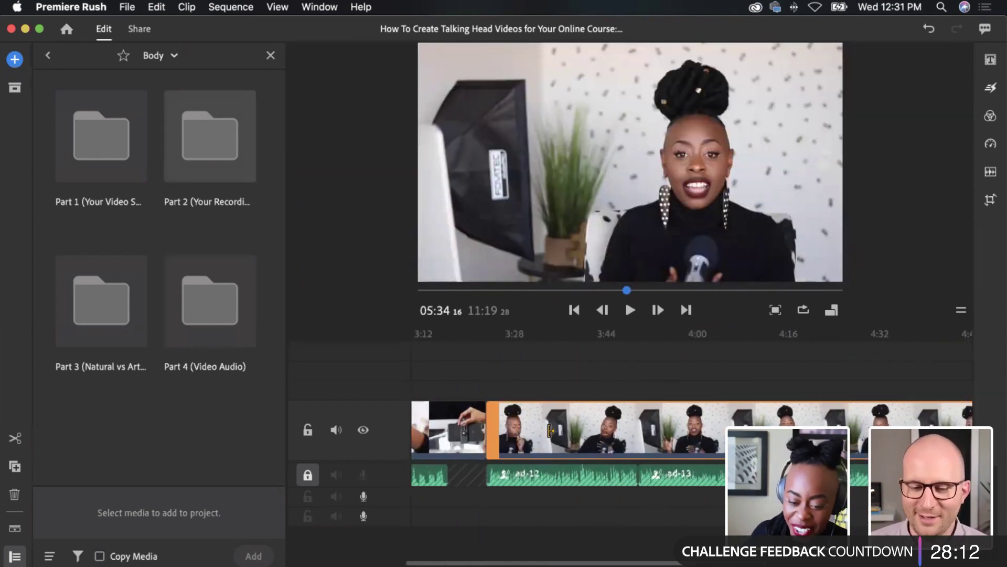
click(513, 423)
scroll(513, 423, left, 3)
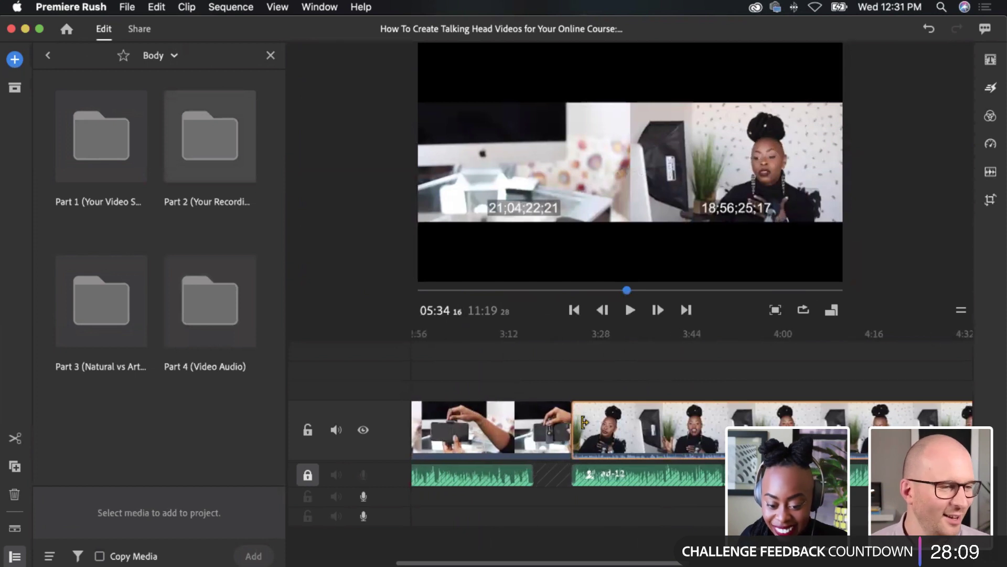
scroll(705, 426, left, 3)
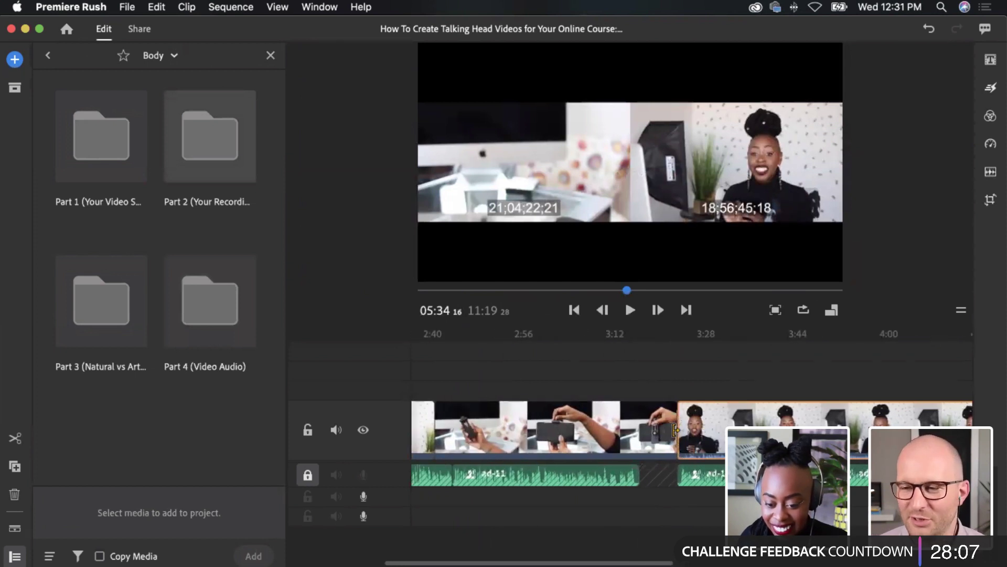
scroll(707, 428, left, 3)
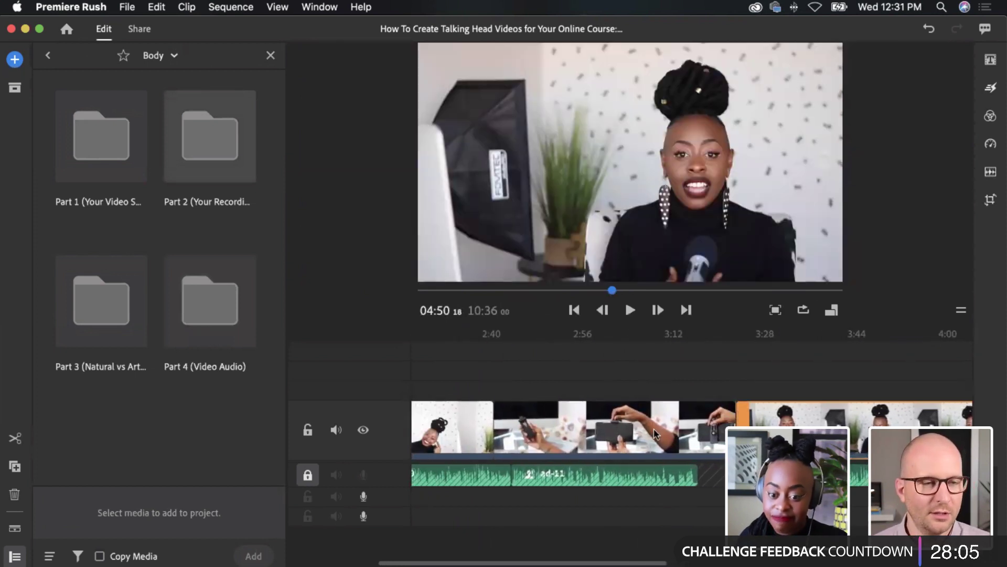
Trim about 12 seconds off the end of the phone-mount b-roll and check the footage at about 2:41 and 2:16
scroll(655, 435, left, 6)
click(760, 333)
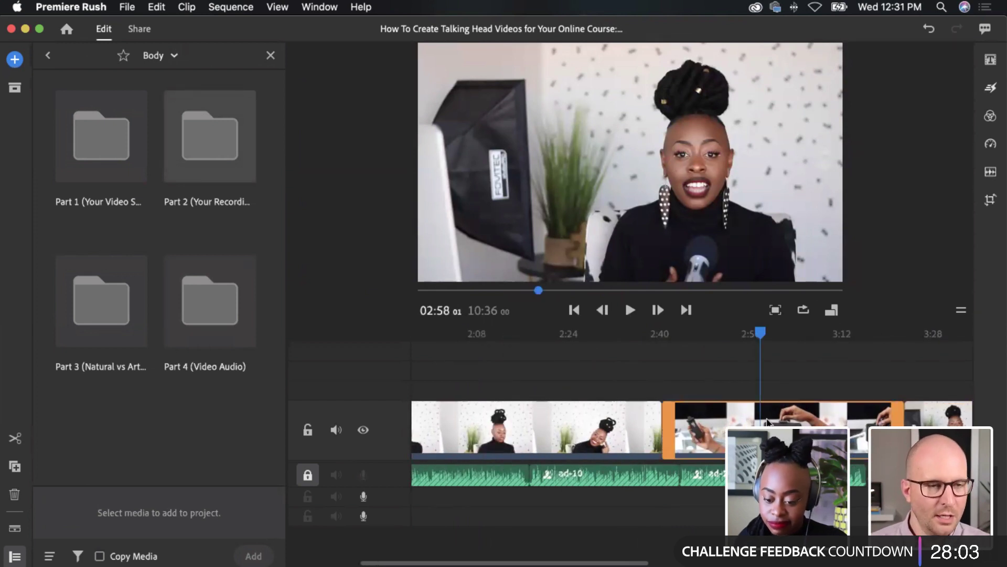
drag(894, 419, 823, 442)
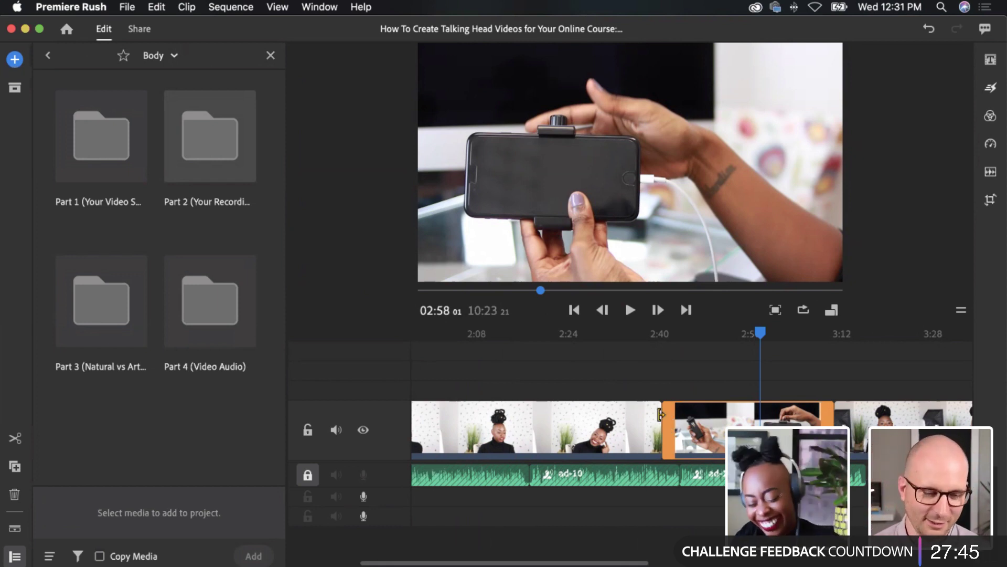
click(670, 417)
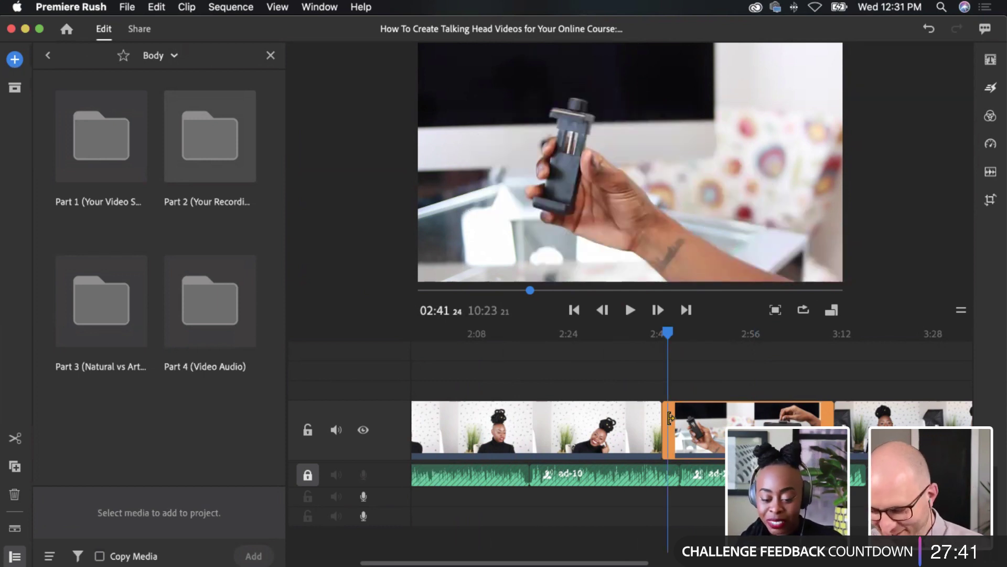
click(526, 427)
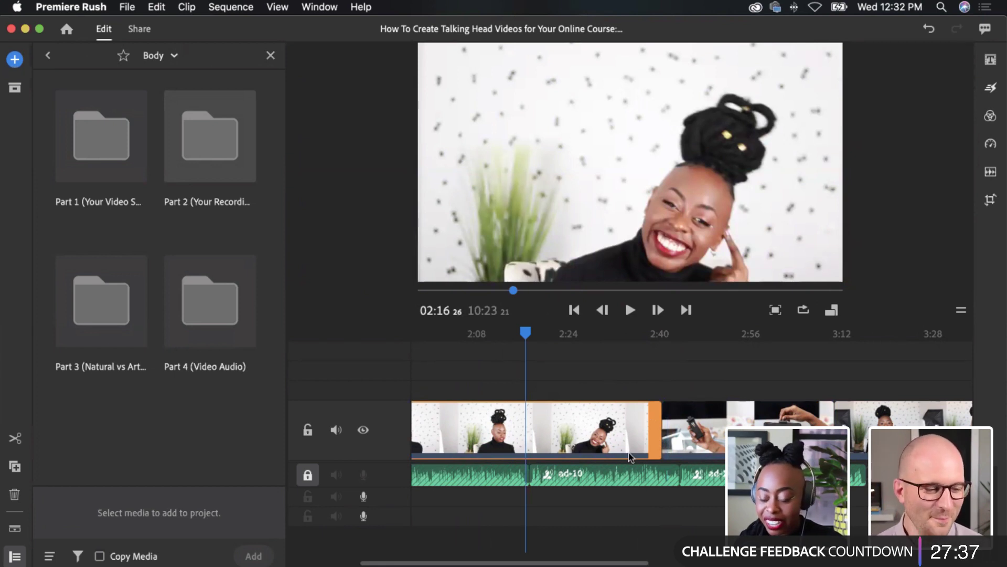
Trim about 45 seconds more off the start of the talking-head clip following the phone-mount b-roll, in two passes
scroll(651, 418, right, 4)
click(700, 442)
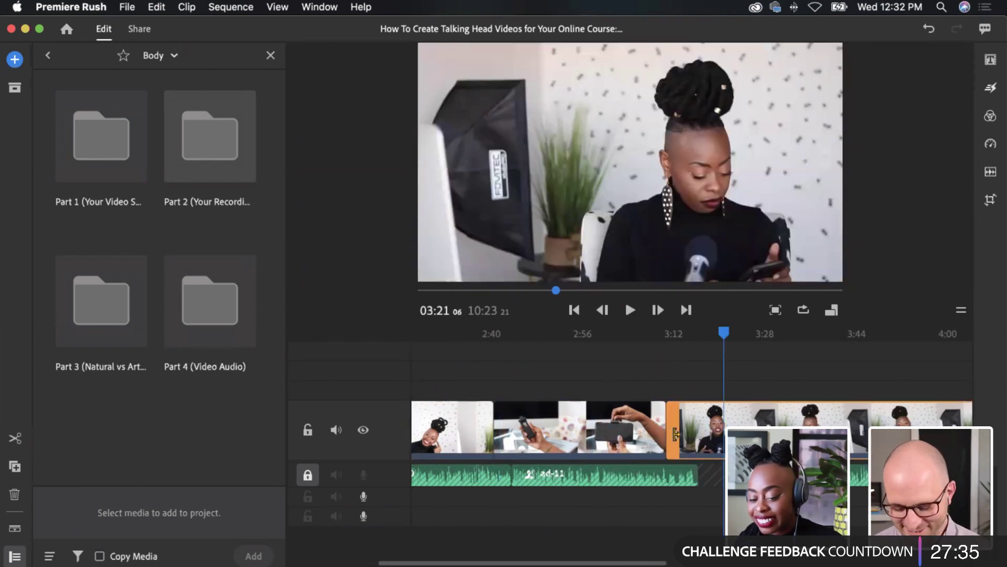
drag(671, 434, 798, 425)
scroll(735, 436, right, 8)
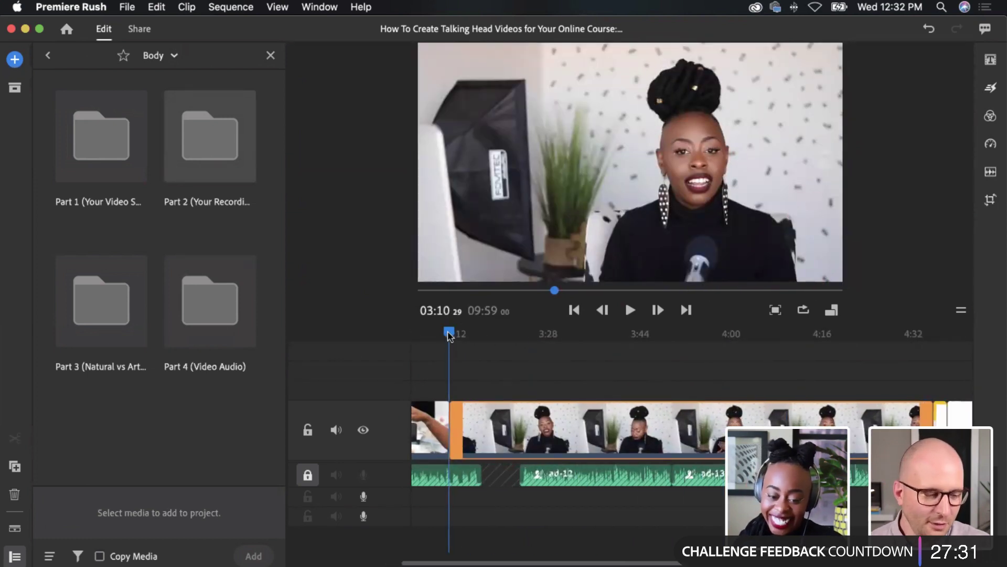
drag(458, 435, 574, 437)
Shorten the last talking-head clip after the studio b-roll by about 42 seconds, trimming from its start
scroll(574, 438, right, 15)
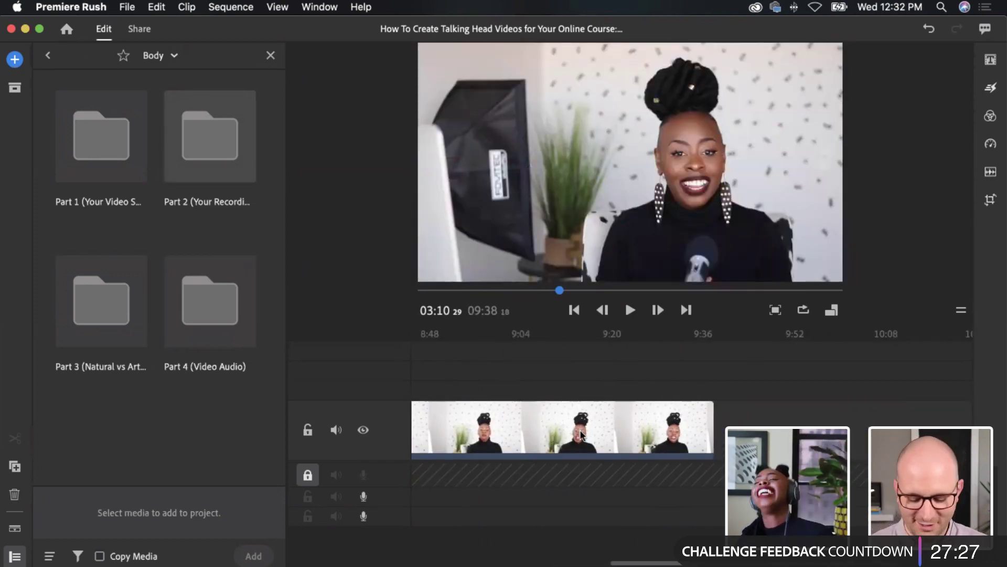
scroll(575, 437, left, 10)
scroll(502, 443, left, 8)
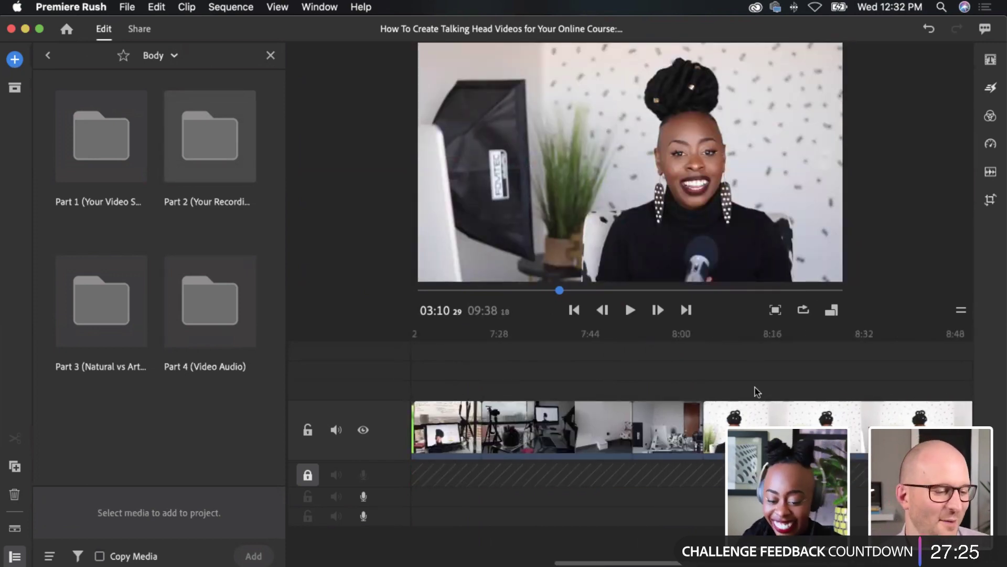
click(755, 391)
drag(708, 428, 847, 428)
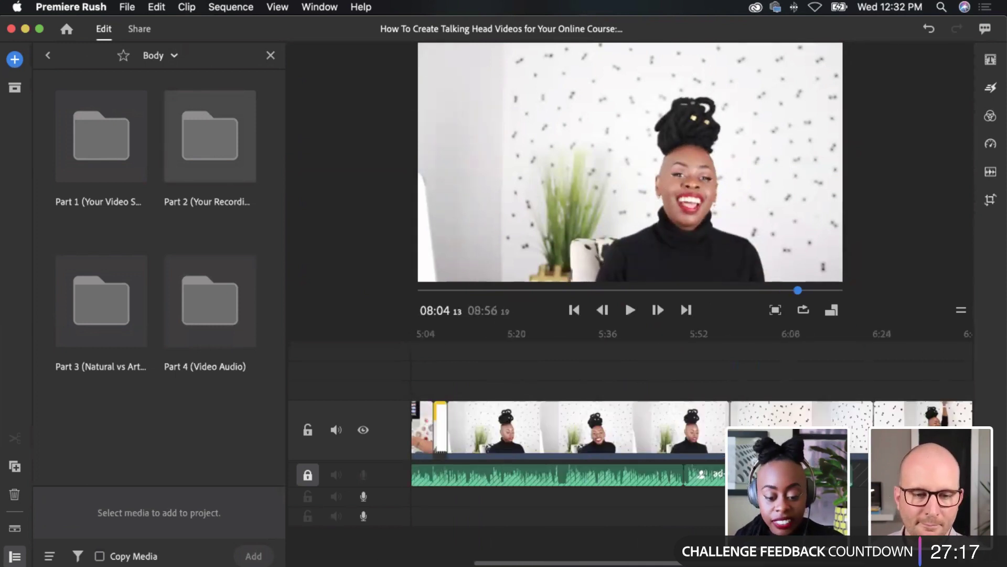
Trim about 44 seconds off the end of the talking-head clip that starts at about 1:29
click(425, 479)
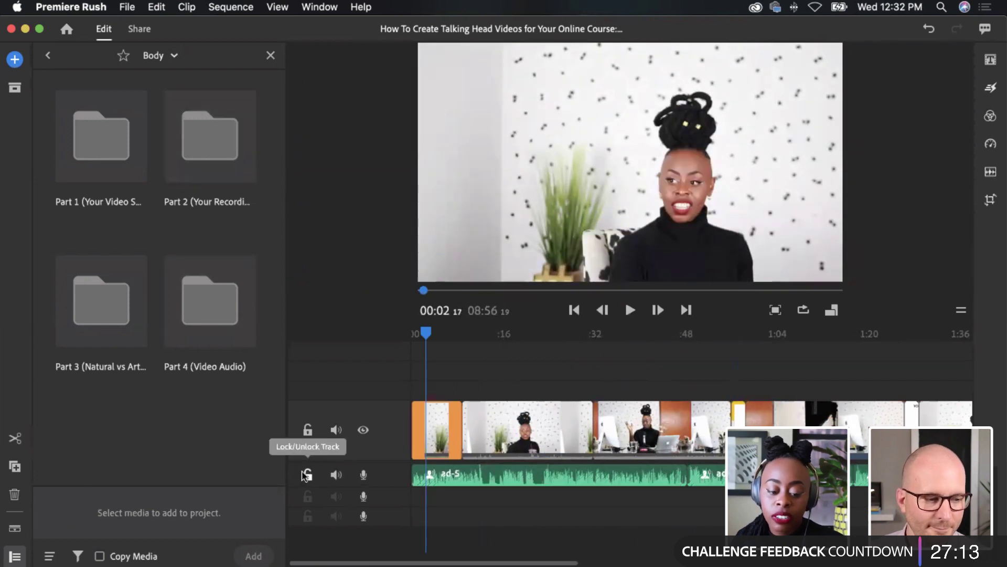
scroll(627, 489, right, 5)
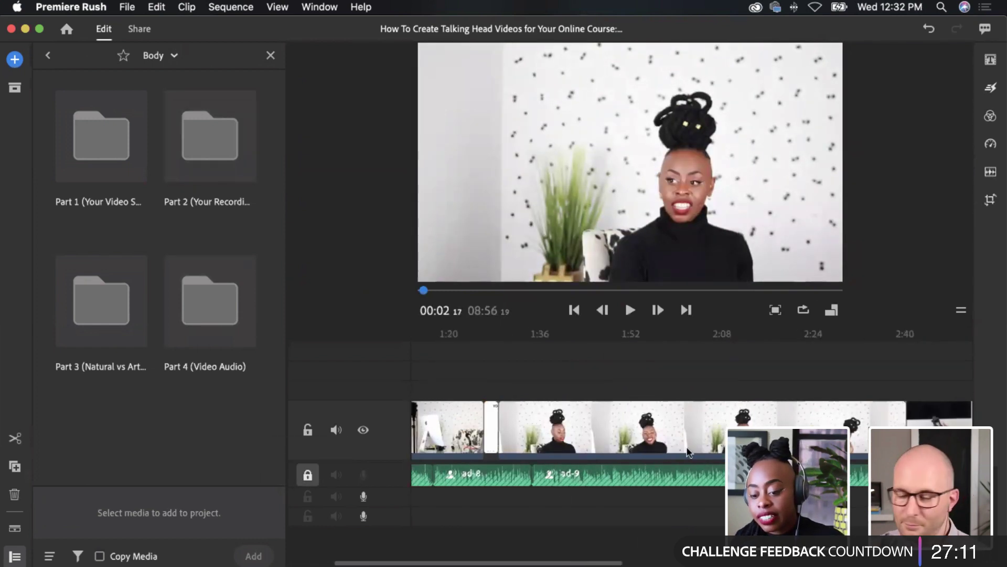
click(605, 453)
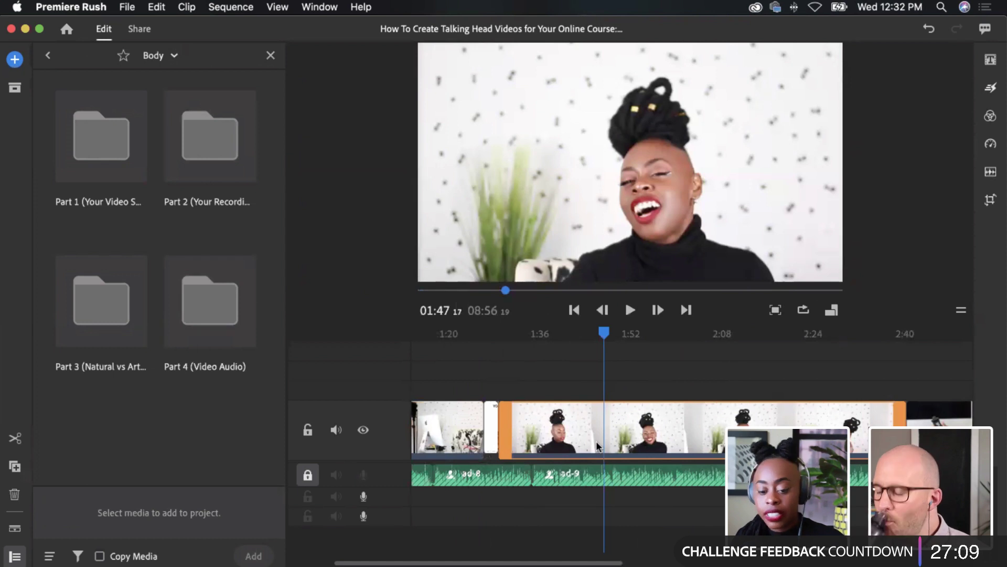
drag(895, 421, 655, 446)
Look through the shortened sequence and return to its beginning
scroll(557, 440, right, 10)
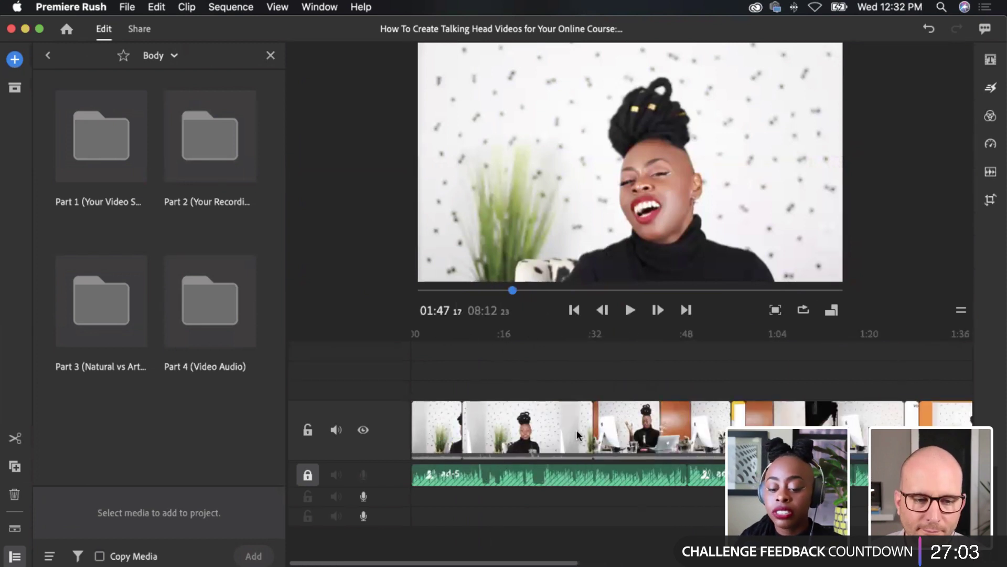
scroll(577, 437, right, 10)
scroll(586, 436, left, 20)
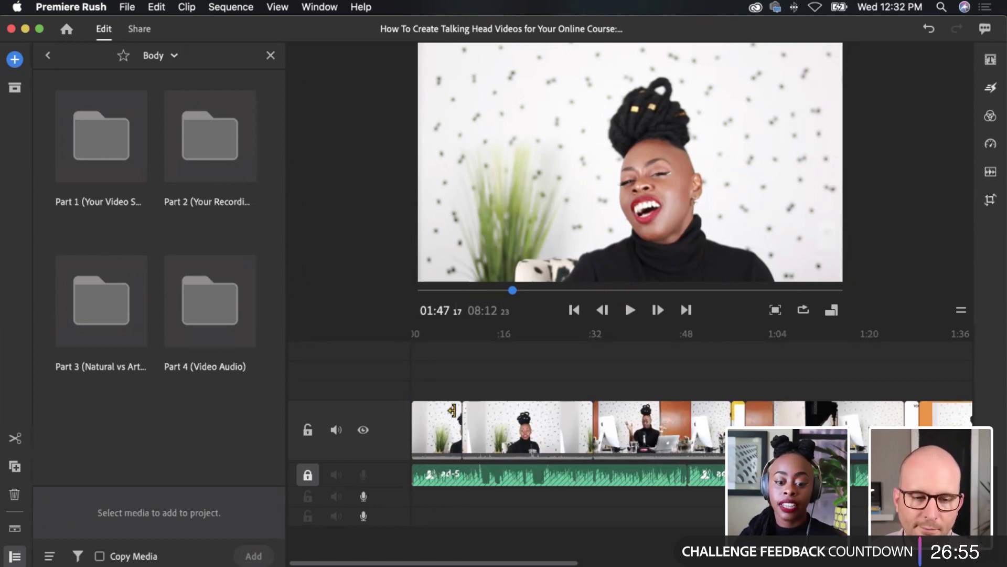
Select the opening clip and browse the available title styles, finishing with the second clip selected at about 0:17
click(442, 439)
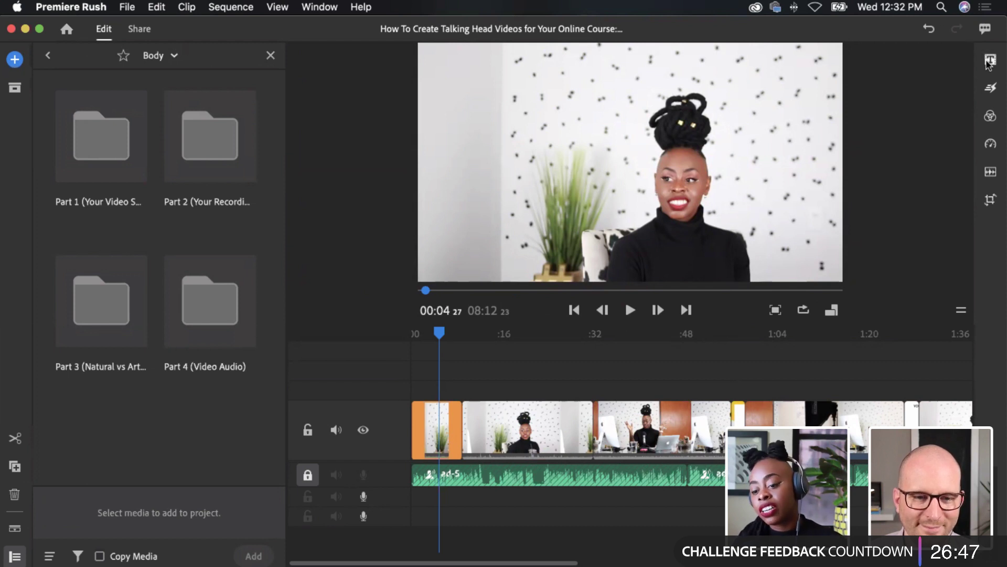
click(990, 59)
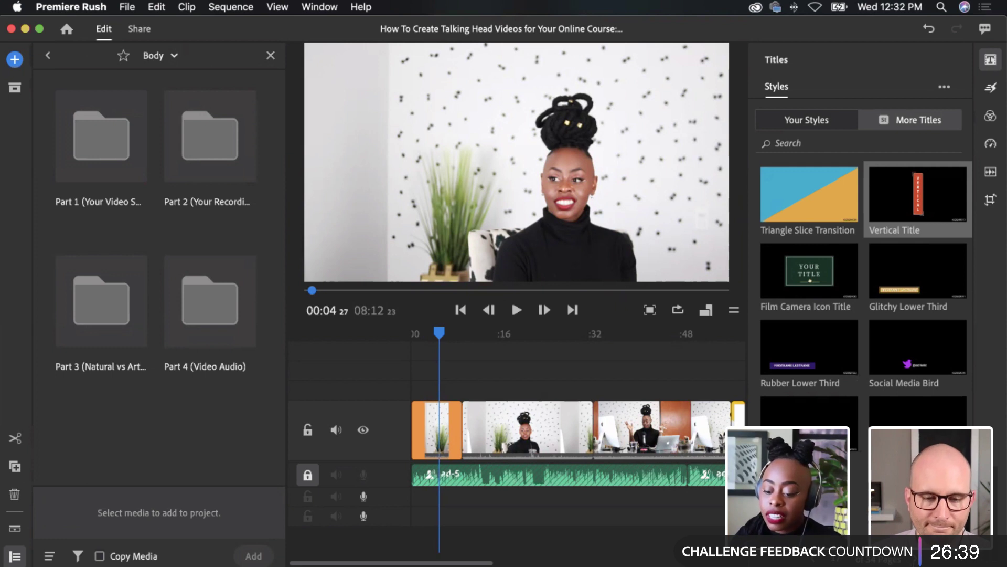
scroll(918, 199, down, 5)
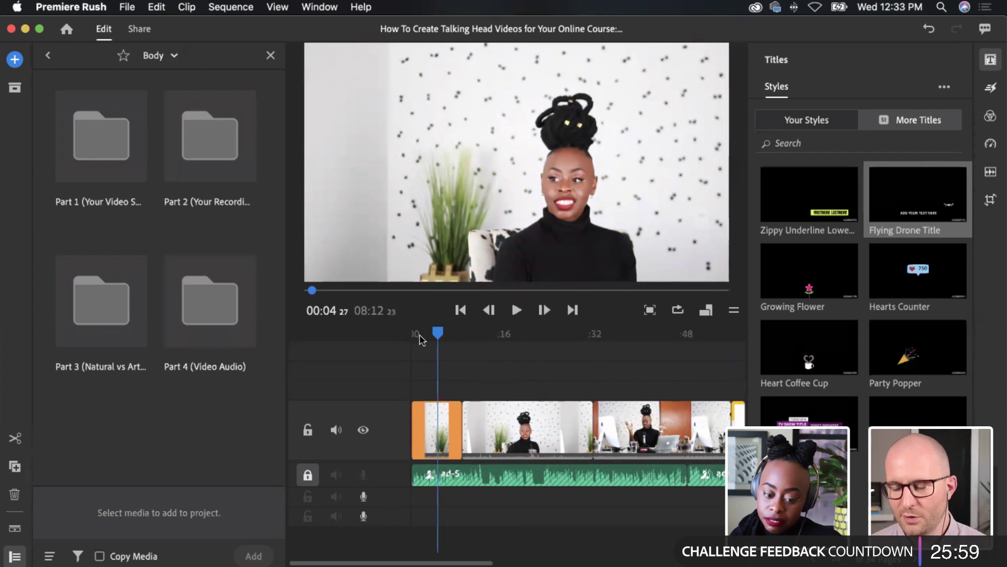
click(513, 401)
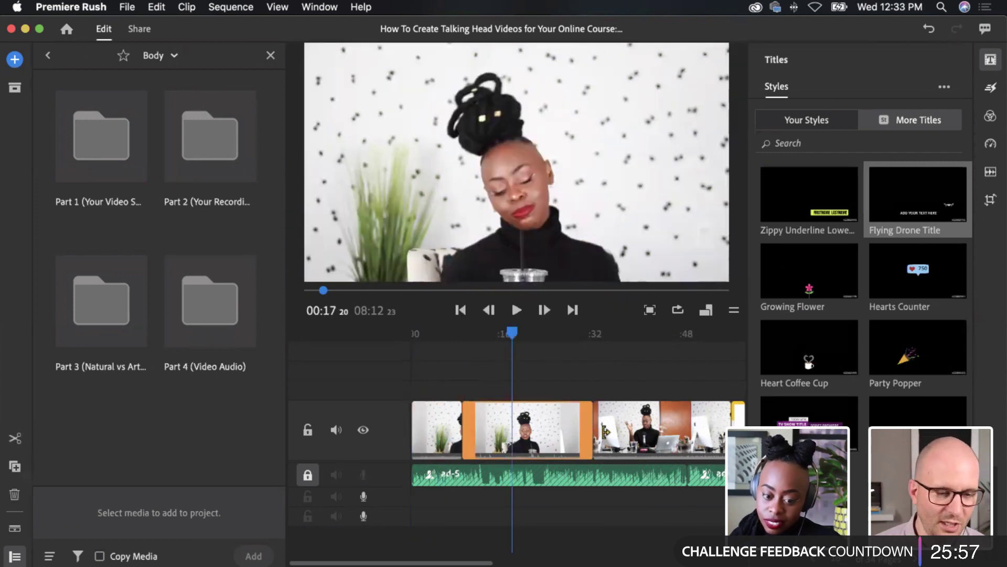
Trim about 10 seconds off the end of the second video clip, where the presenter sips a drink
drag(591, 429, 533, 435)
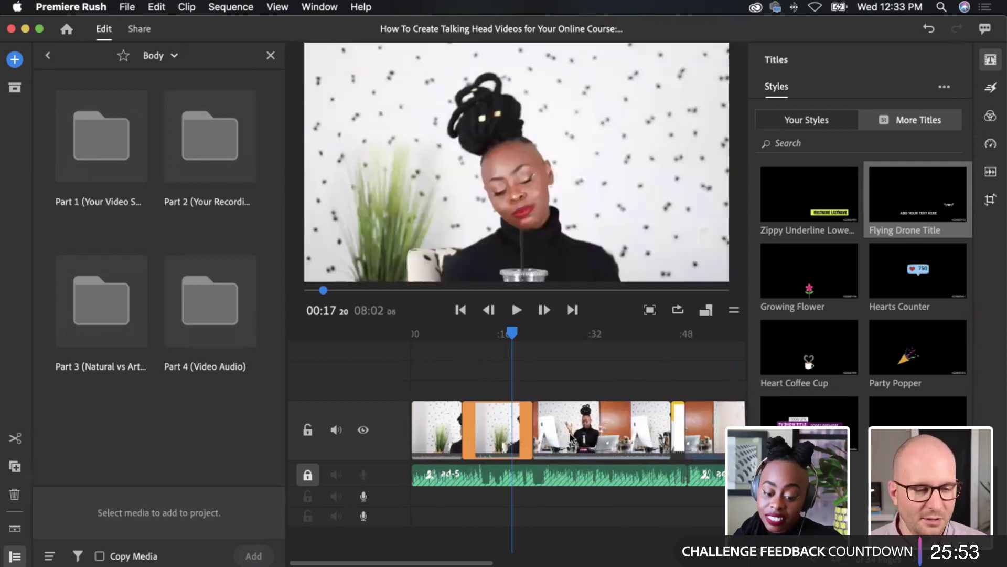
Duplicate the simple video set-up slide clip near 1:17 on the timeline two times
scroll(546, 424, right, 5)
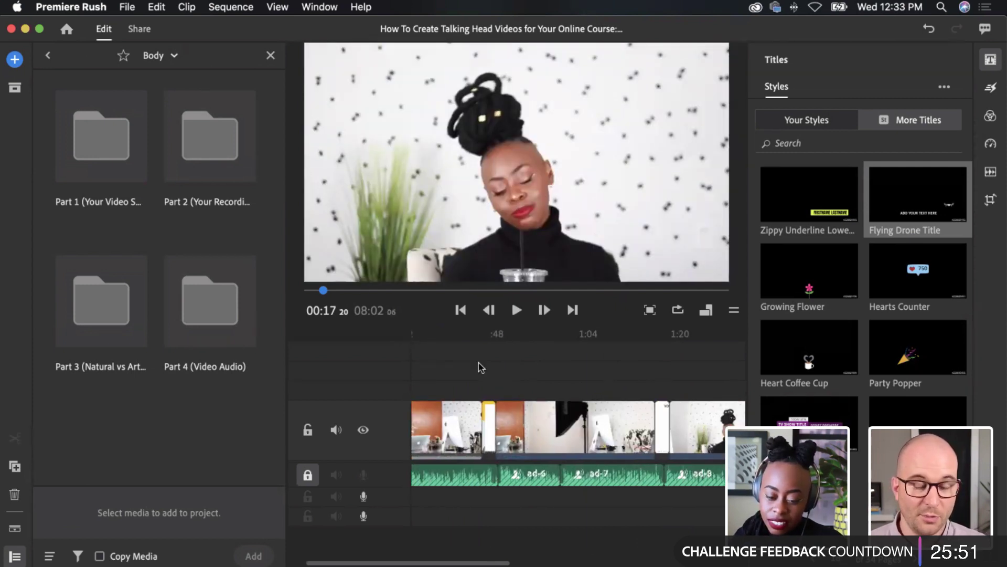
click(591, 338)
click(493, 360)
click(523, 364)
drag(568, 364, 660, 367)
click(661, 444)
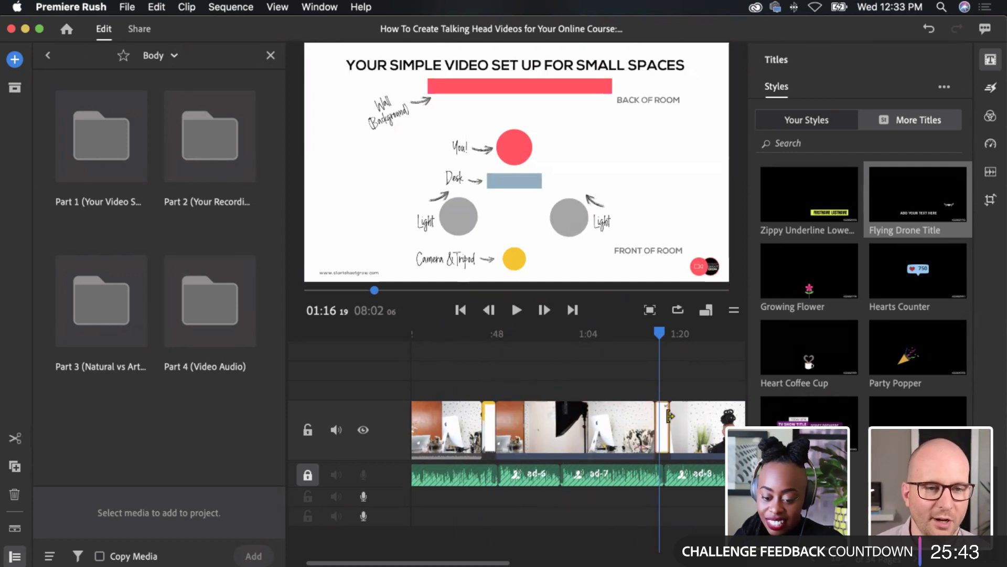
scroll(670, 416, left, 1)
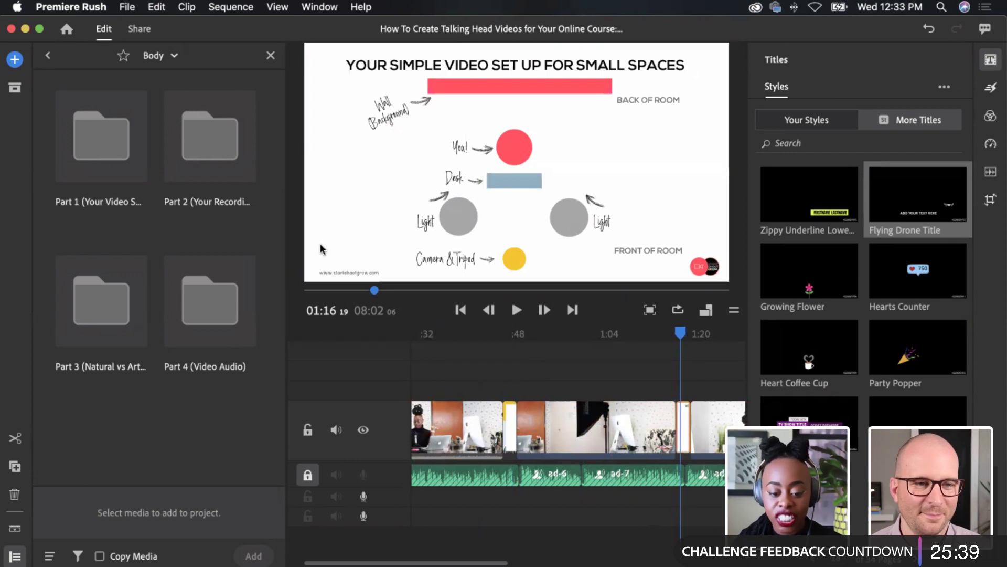
key(Left)
key(Left)
key(Left)
key(Left)
key(Left)
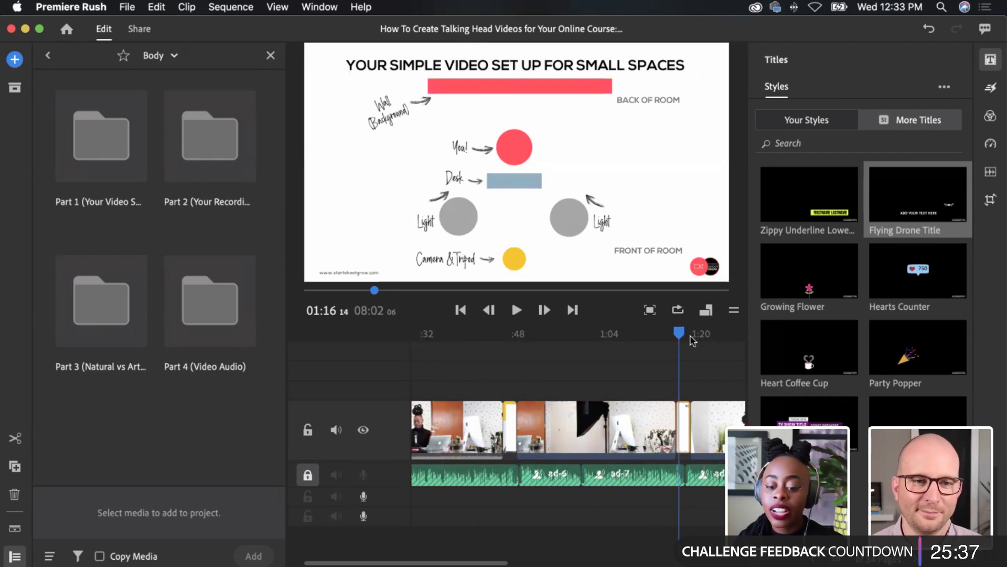
mouse_move(678, 336)
mouse_down()
mouse_move(599, 342)
mouse_move(680, 350)
mouse_up()
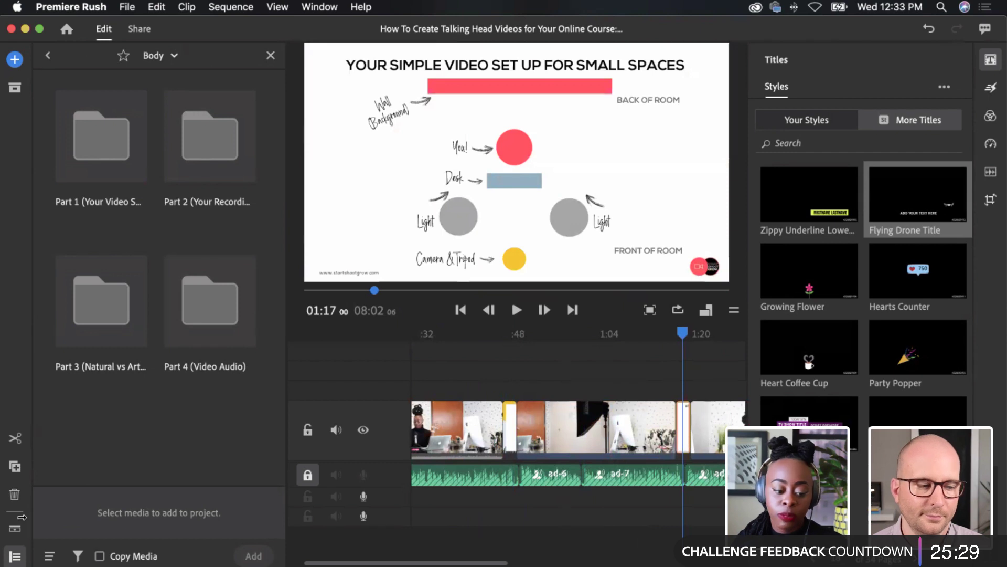
click(16, 467)
click(16, 467)
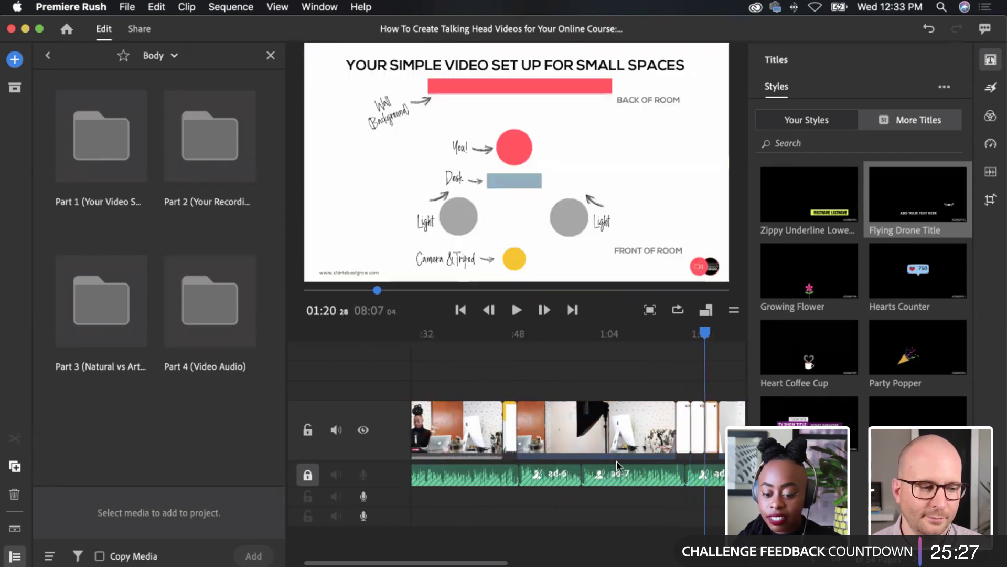
Add one more duplicate of the set-up slide clip from the first slide at about 1:17
scroll(626, 465, right, 8)
scroll(558, 344, left, 3)
mouse_move(558, 343)
mouse_down()
mouse_move(533, 343)
mouse_move(541, 343)
mouse_up()
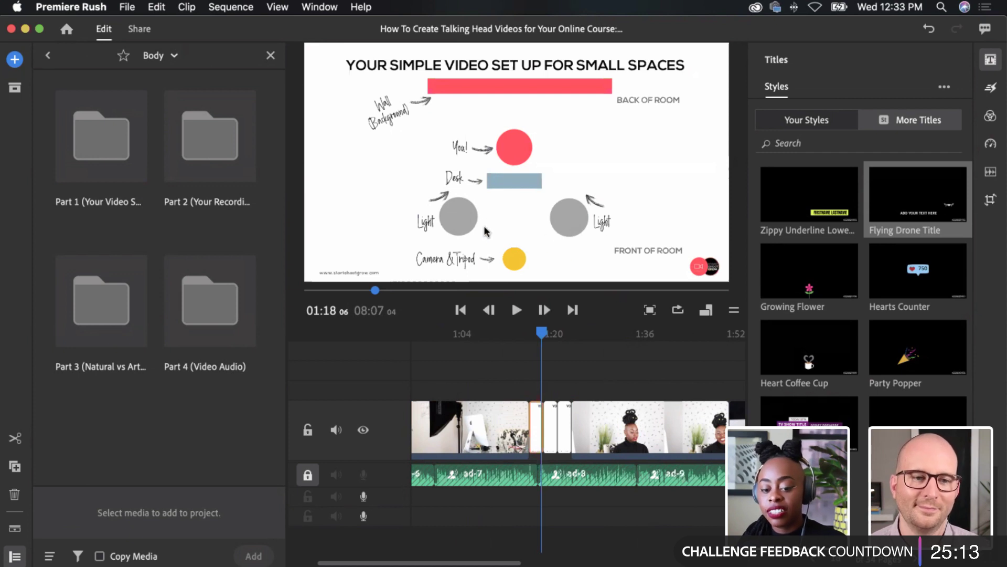
key(Up)
click(428, 86)
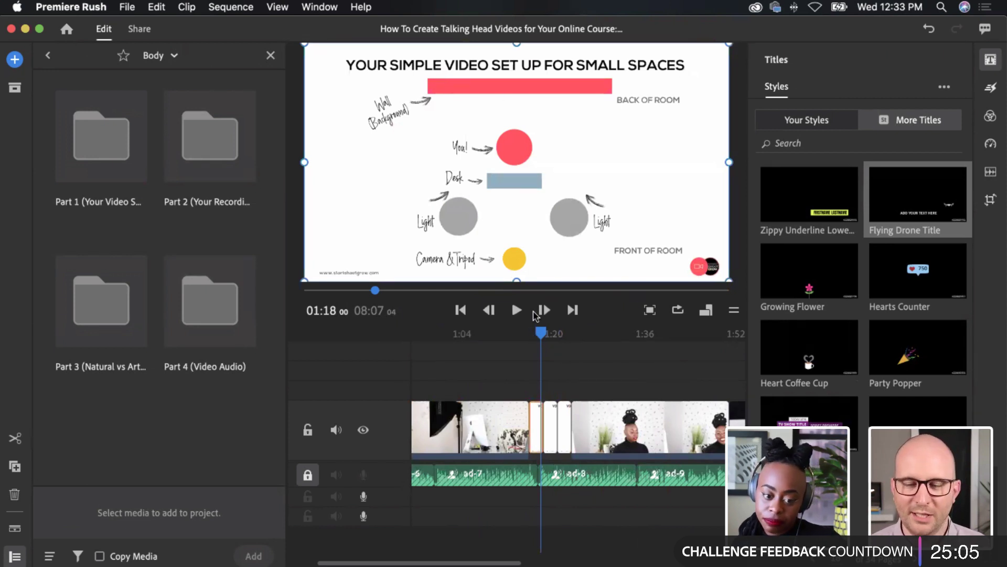
mouse_move(544, 336)
mouse_down()
mouse_move(525, 341)
mouse_move(534, 338)
mouse_up()
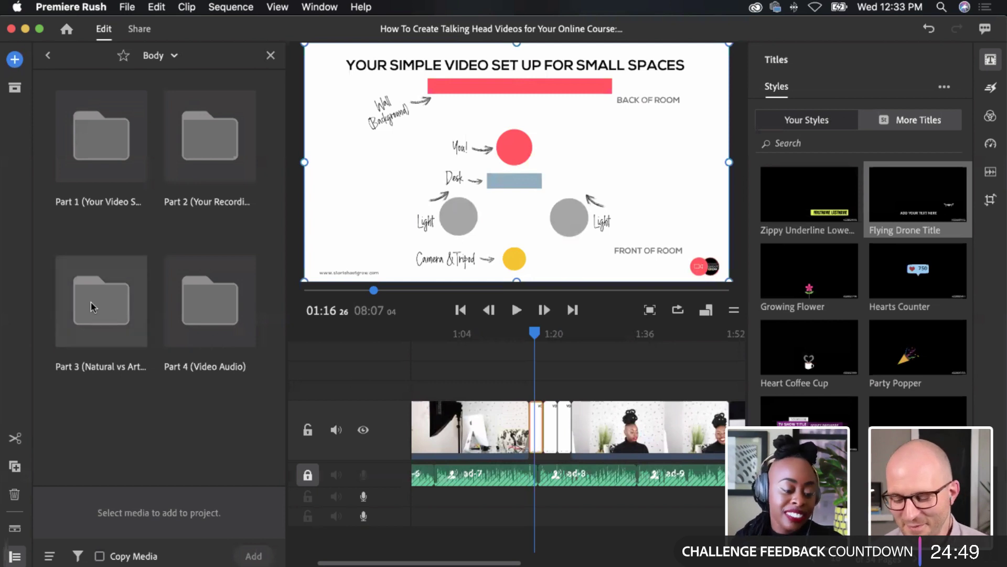
click(14, 467)
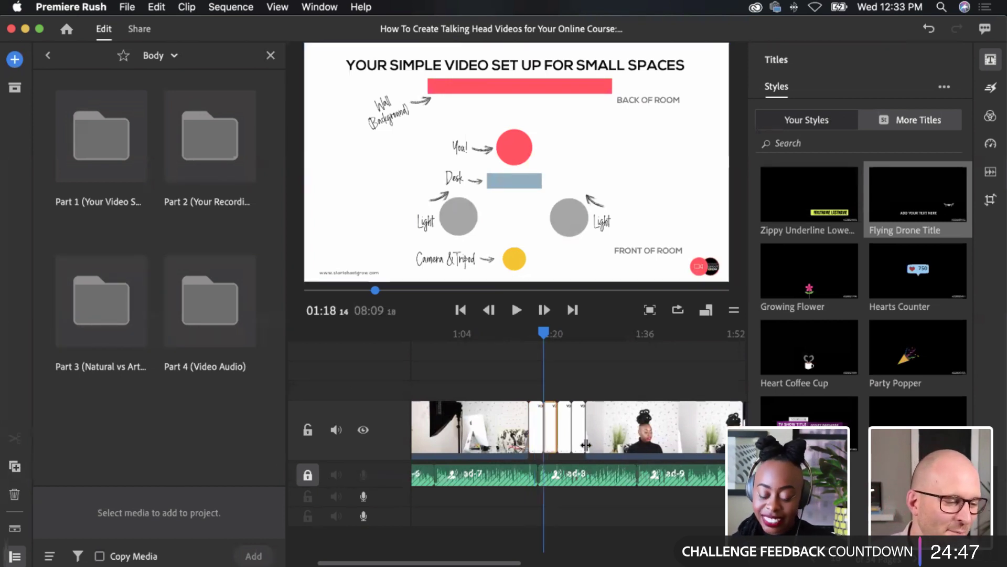
Trim about 1.5 seconds off the start of the close-up clip showing the phone being mounted
scroll(562, 386, right, 5)
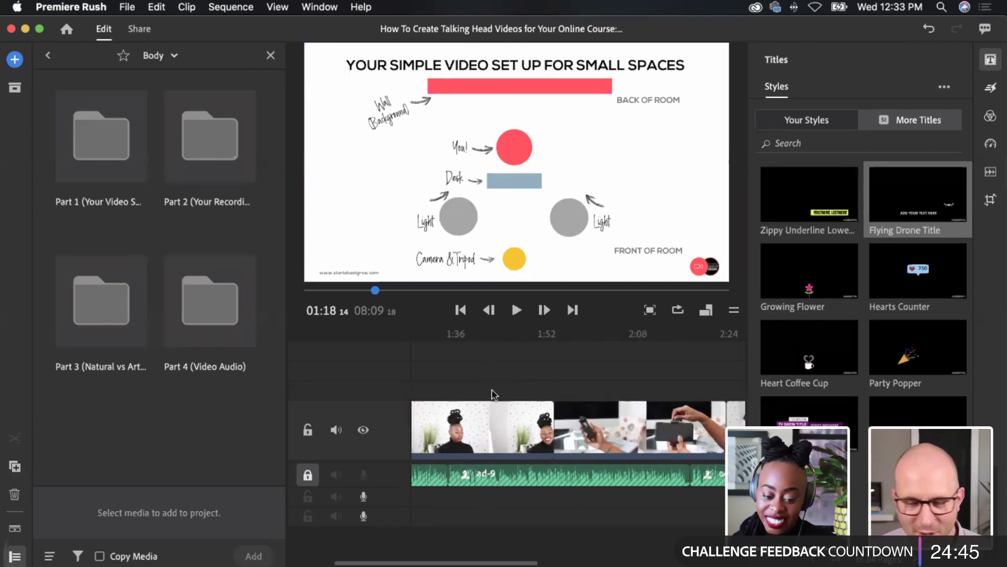
scroll(493, 394, left, 5)
drag(505, 334, 508, 333)
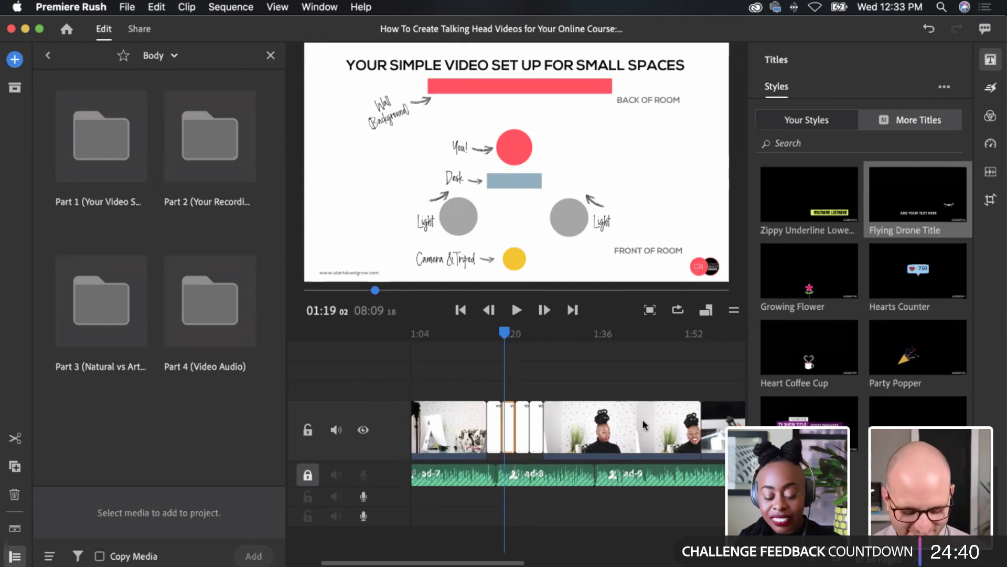
click(637, 419)
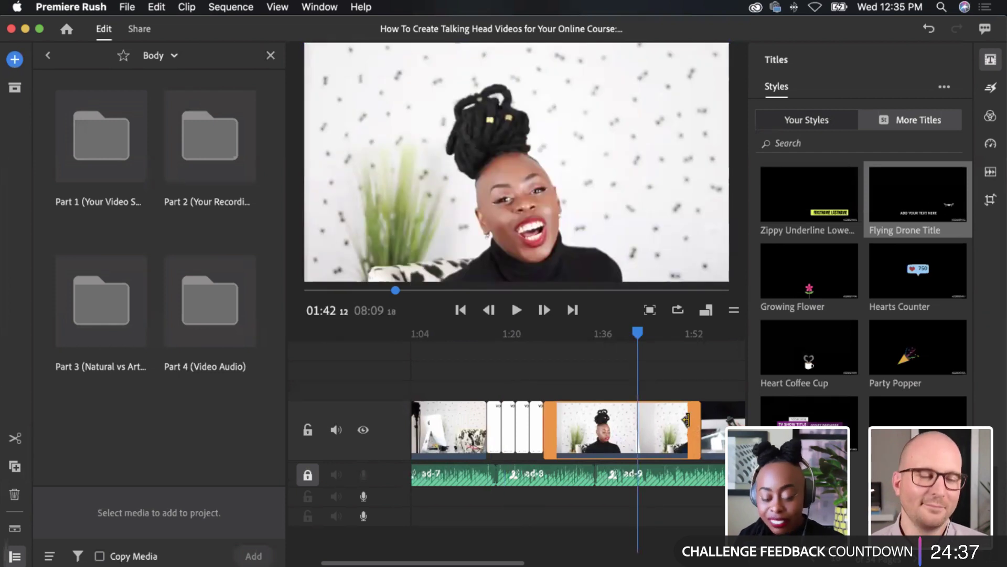
scroll(682, 431, right, 5)
click(604, 443)
drag(459, 429, 464, 431)
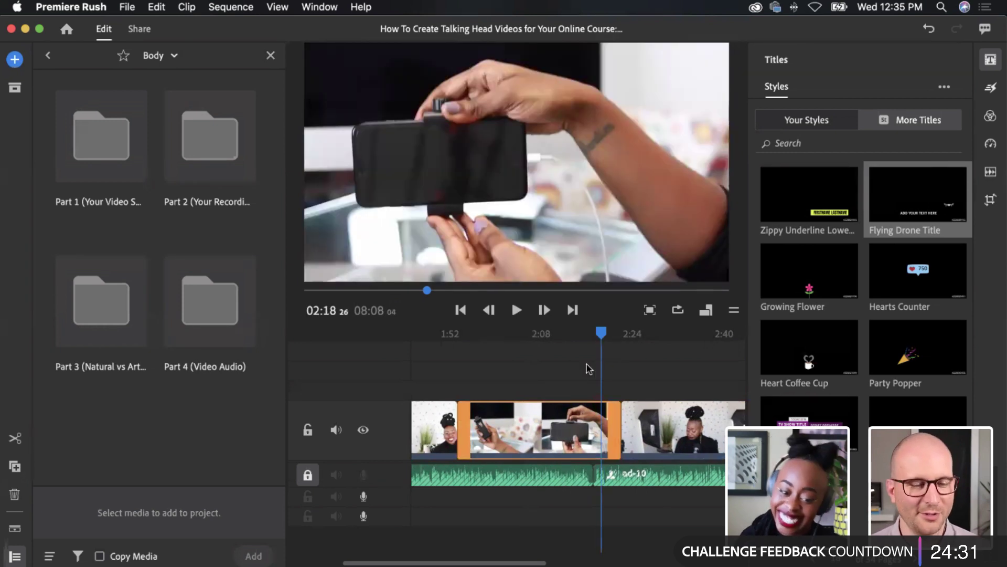
Trim about 10 seconds off the start of the talking-head clip with the microphone that follows the phone close-up
scroll(606, 465, right, 5)
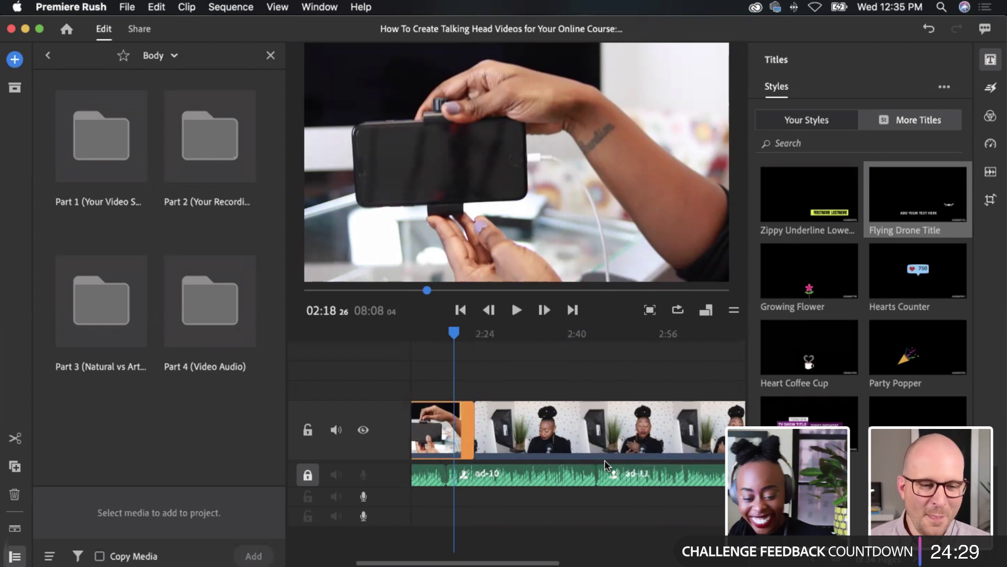
click(539, 430)
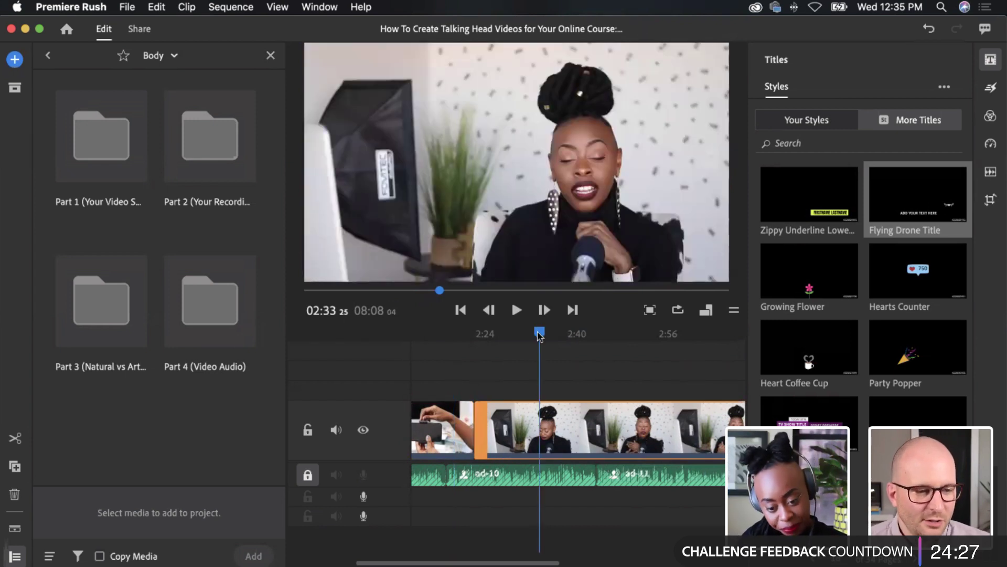
scroll(611, 443, right, 5)
scroll(612, 444, left, 5)
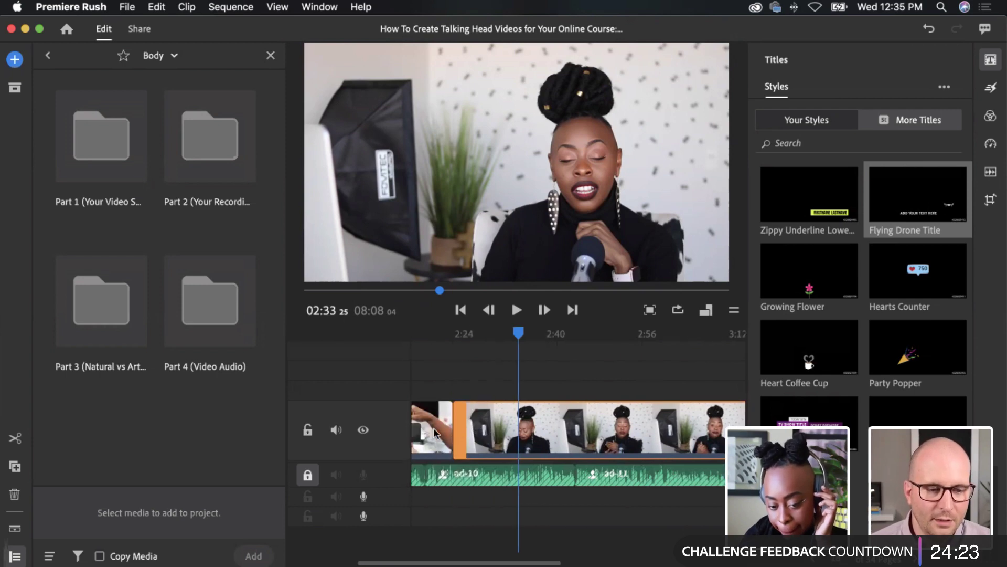
scroll(506, 426, left, 10)
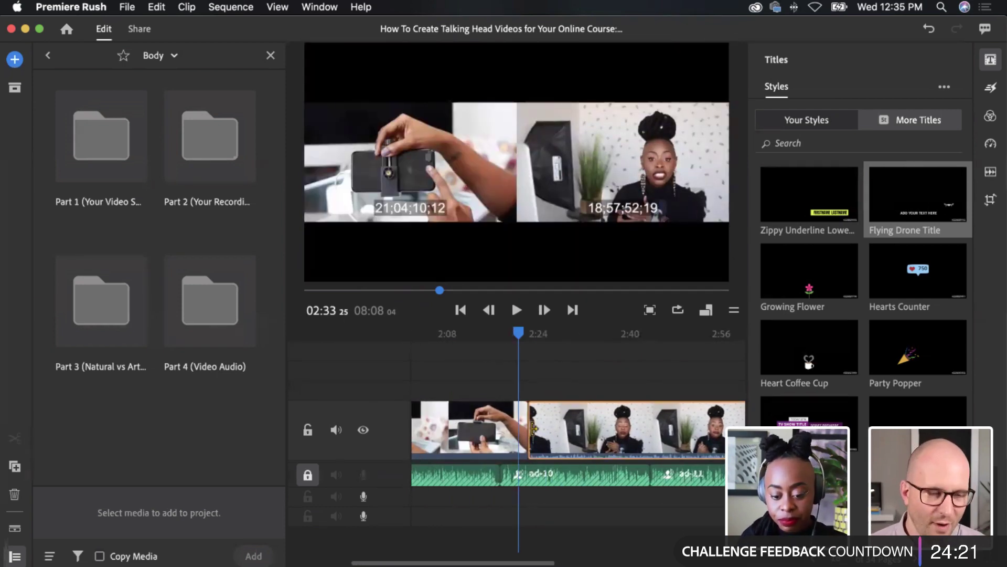
scroll(528, 473, right, 15)
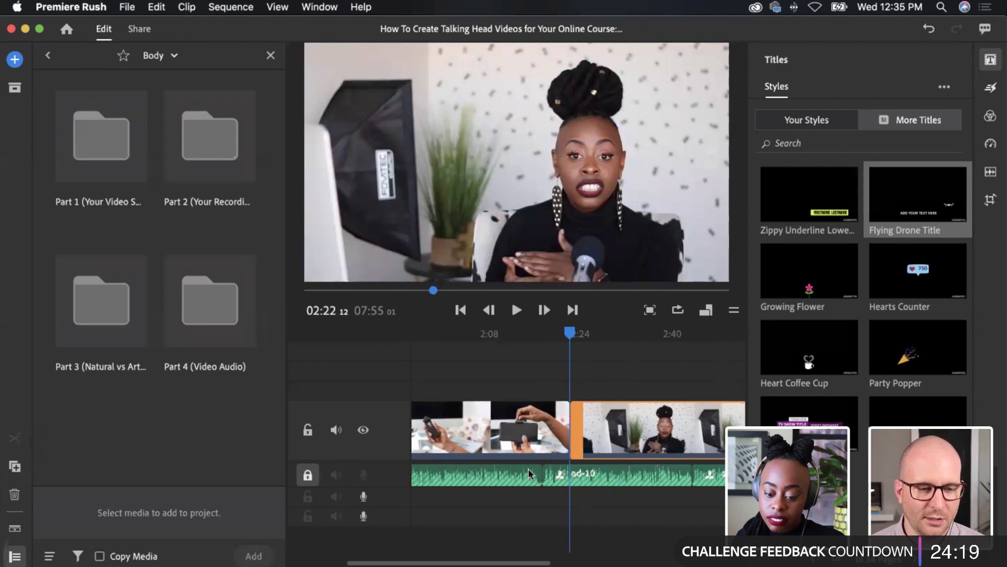
drag(582, 433, 605, 433)
Examine how the video clips line up with the audio clips through about 5:20, and return to the timeline's start
scroll(505, 482, right, 5)
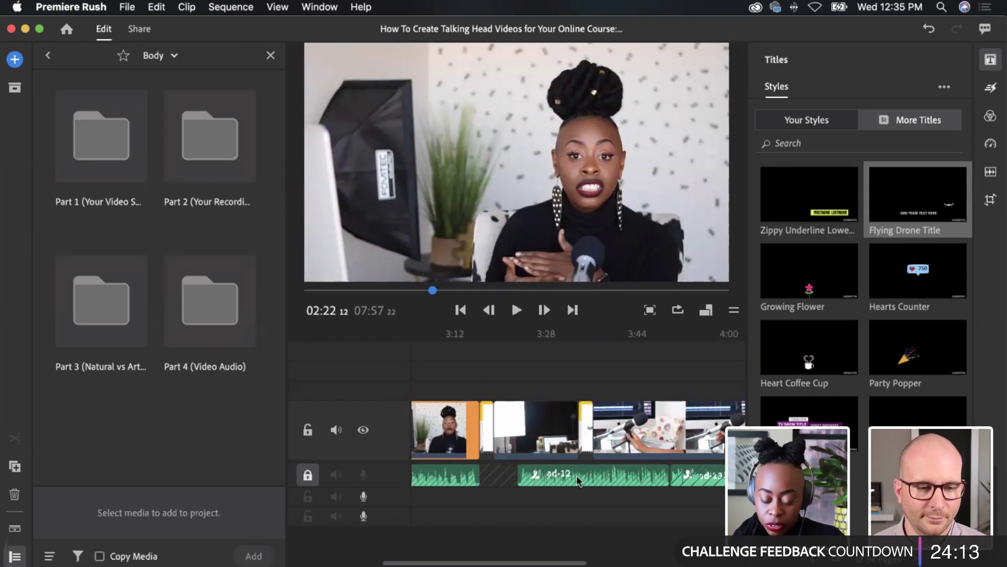
scroll(581, 475, right, 15)
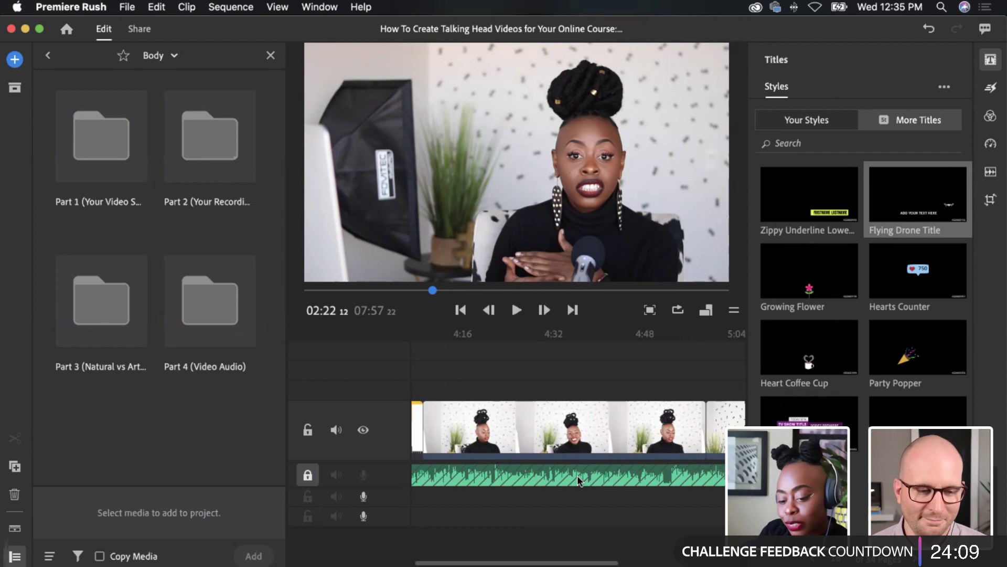
scroll(577, 477, right, 4)
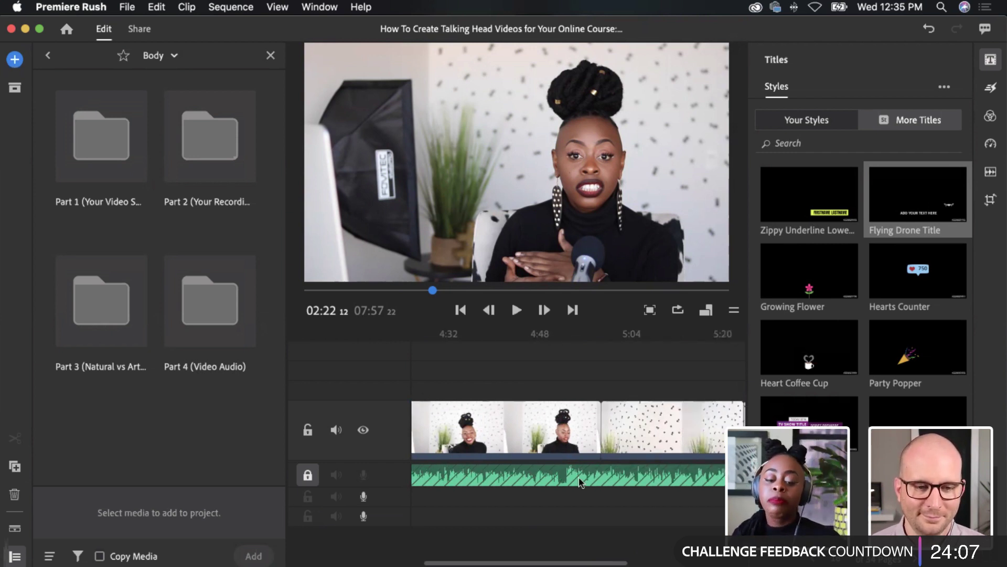
scroll(580, 482, left, 20)
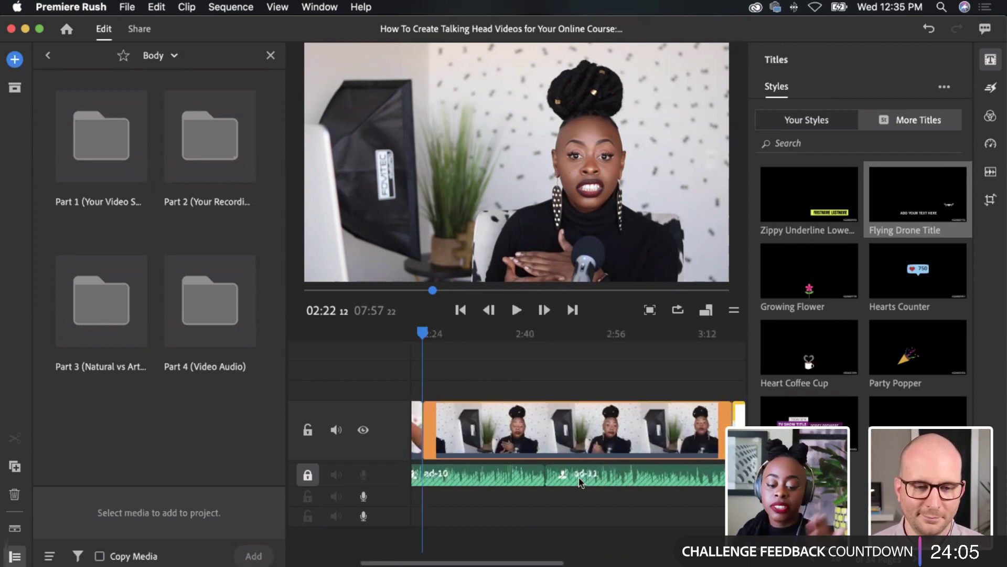
scroll(490, 471, left, 10)
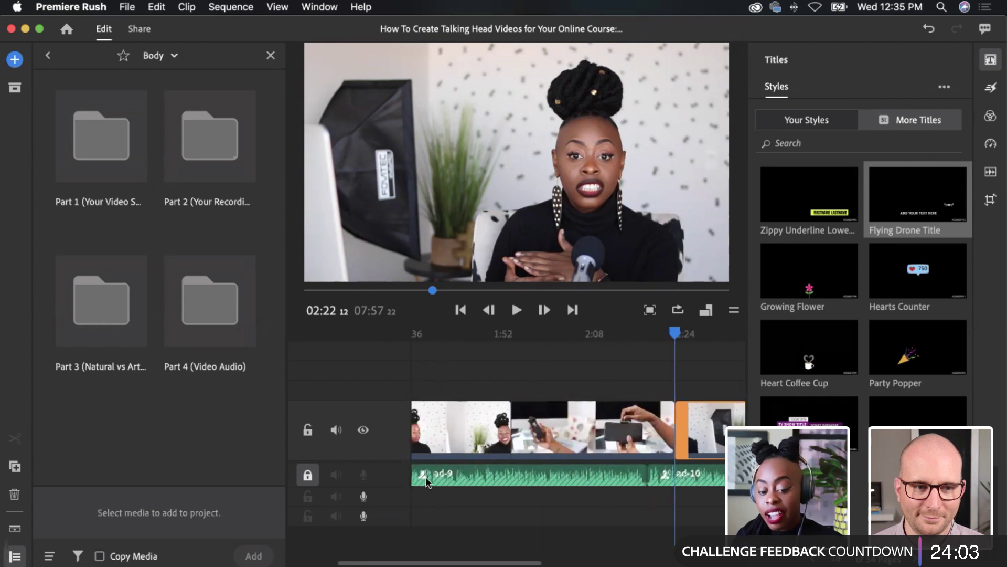
scroll(428, 479, left, 8)
scroll(428, 482, left, 3)
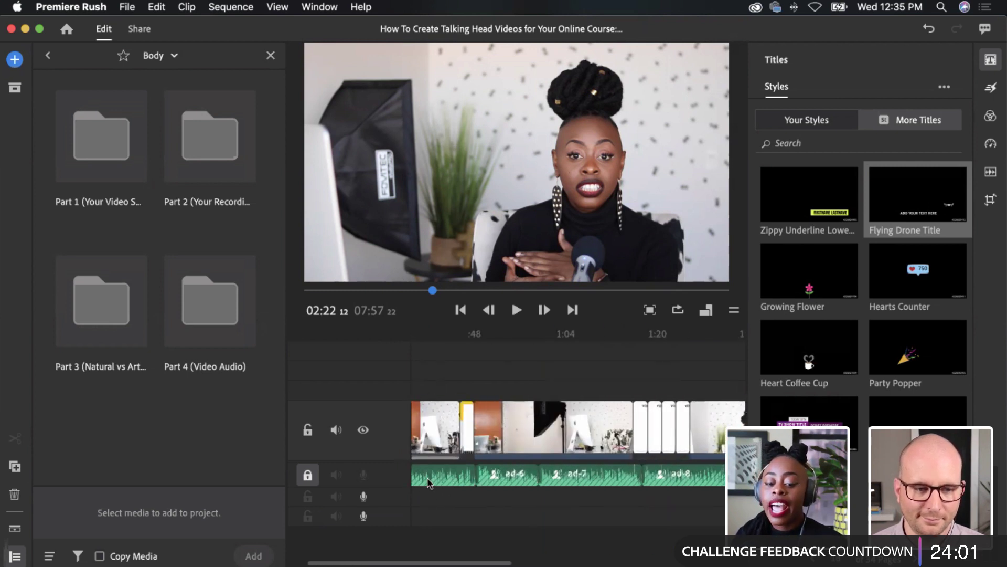
scroll(428, 481, left, 7)
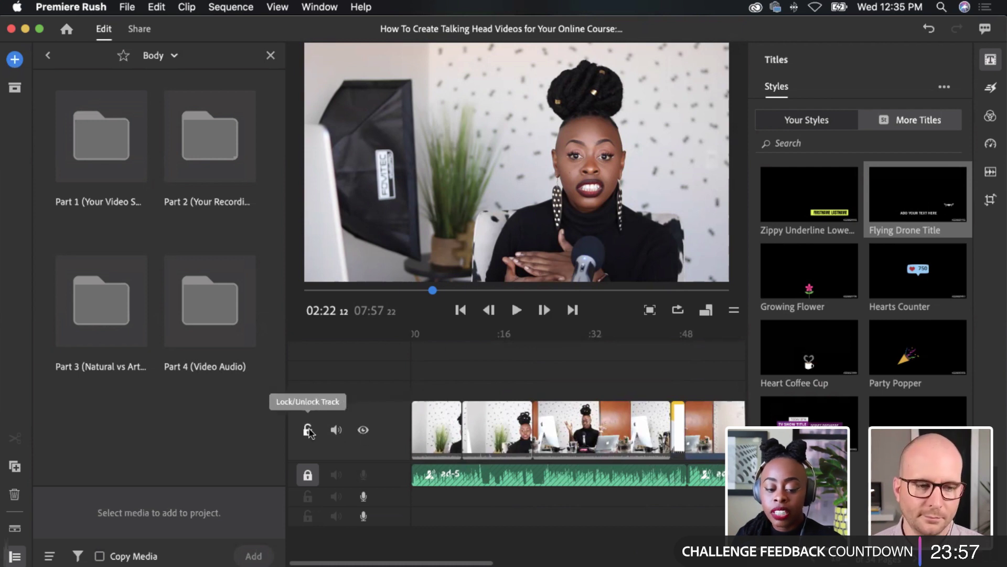
Hide the main track's video and unlock the first audio track, with the playhead at the start of the timeline
click(363, 429)
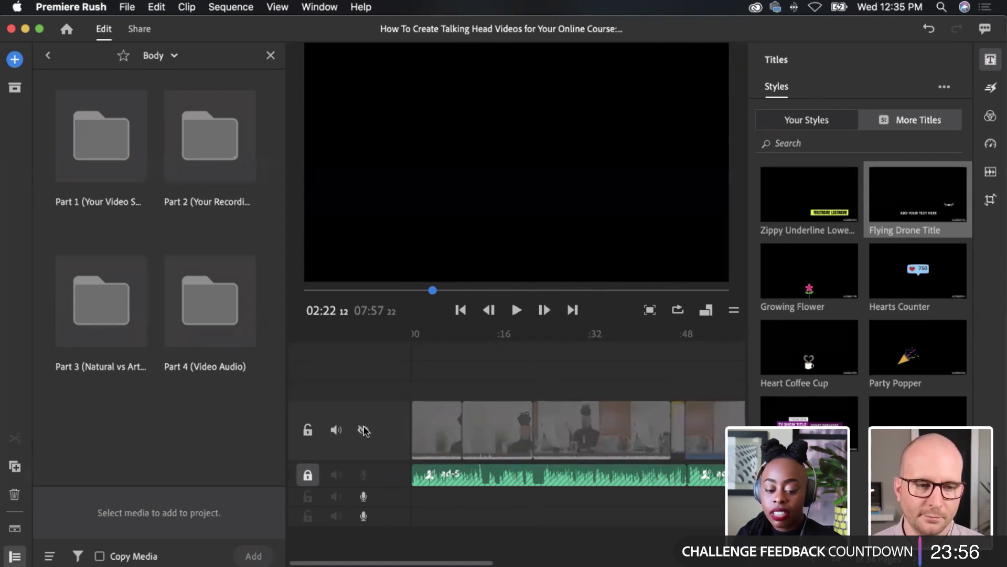
click(449, 475)
drag(448, 332, 414, 331)
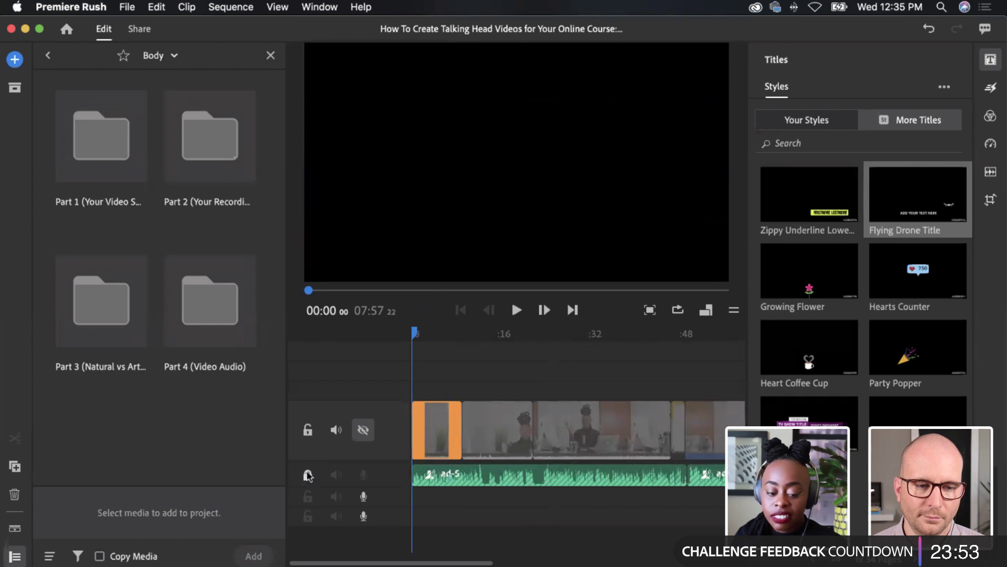
Play the opening seconds to hear the audio, and move the playhead to about 0:23 over the third clip
click(517, 311)
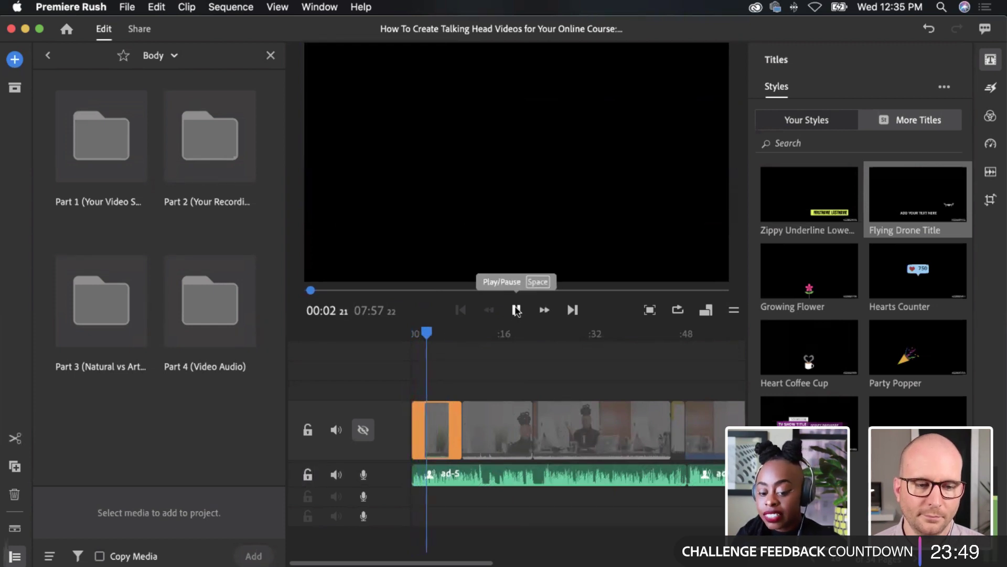
click(517, 310)
drag(429, 332, 543, 349)
click(588, 446)
click(644, 485)
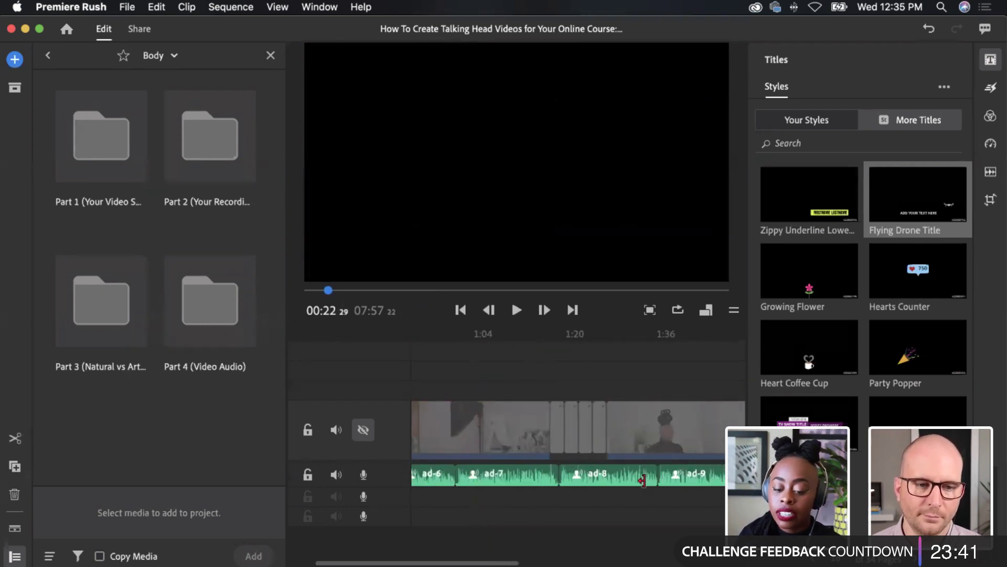
click(648, 481)
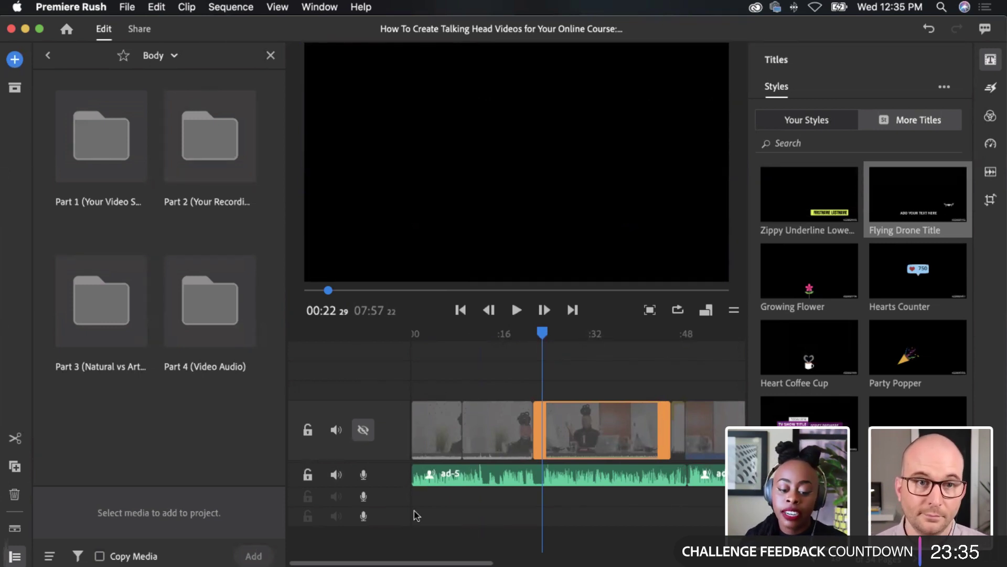
Look along the audio clips from ad-5 to ad-10 and unhide the main track's video
scroll(613, 482, right, 5)
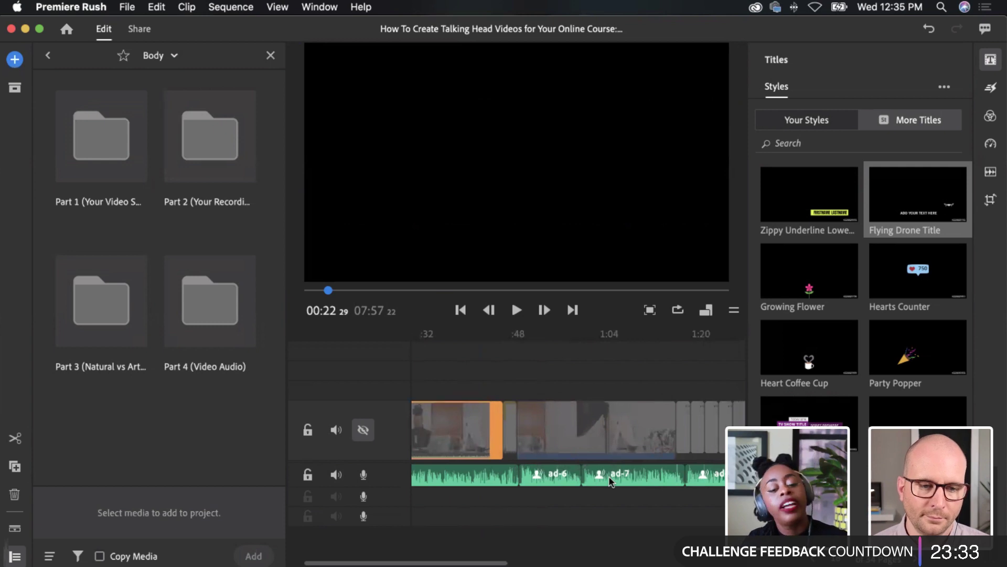
scroll(608, 467, right, 12)
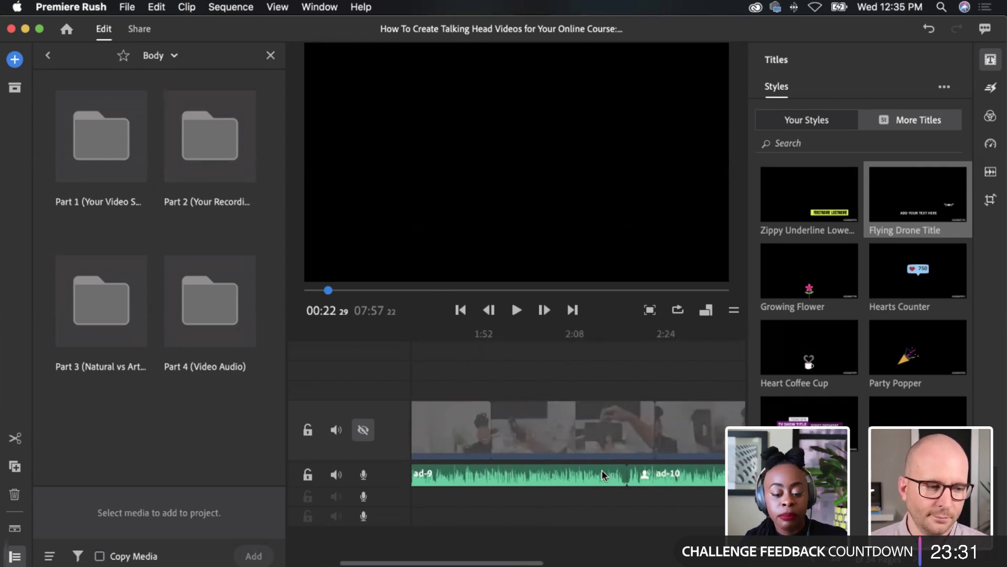
click(364, 430)
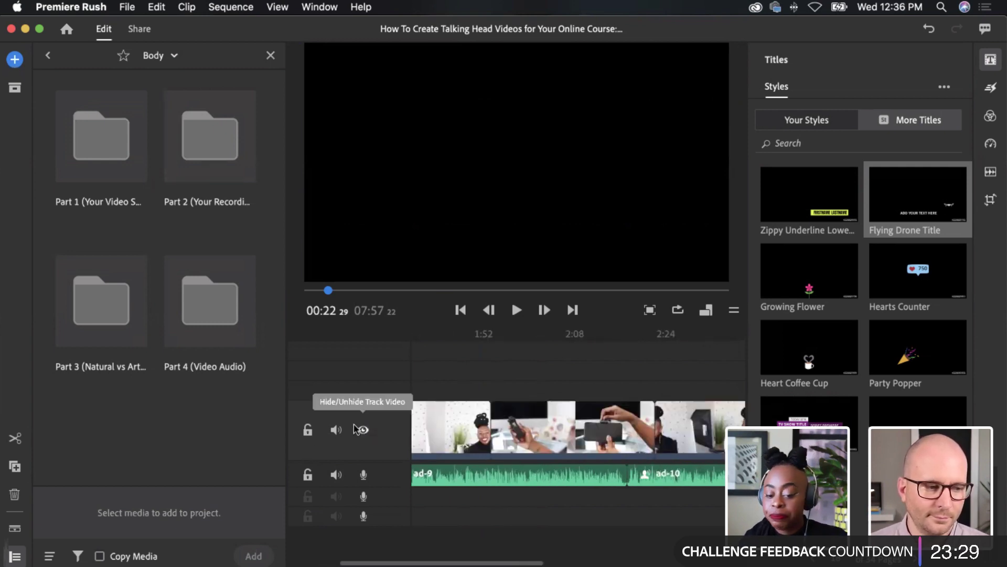
Select the phone-mount video clip above ad-9 and scrub back through its footage from about 2:13 to 2:07
click(556, 453)
click(604, 362)
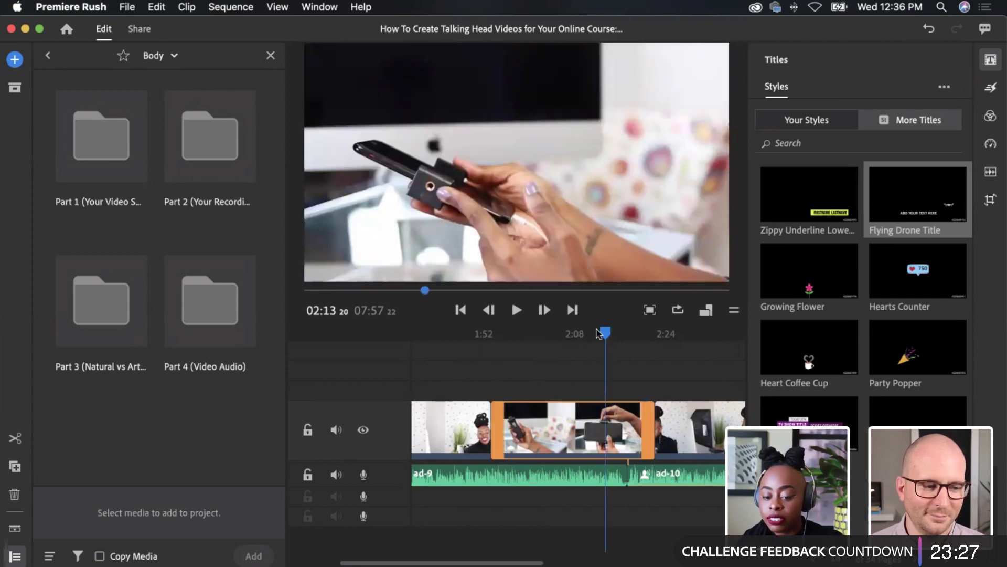
click(582, 358)
click(595, 365)
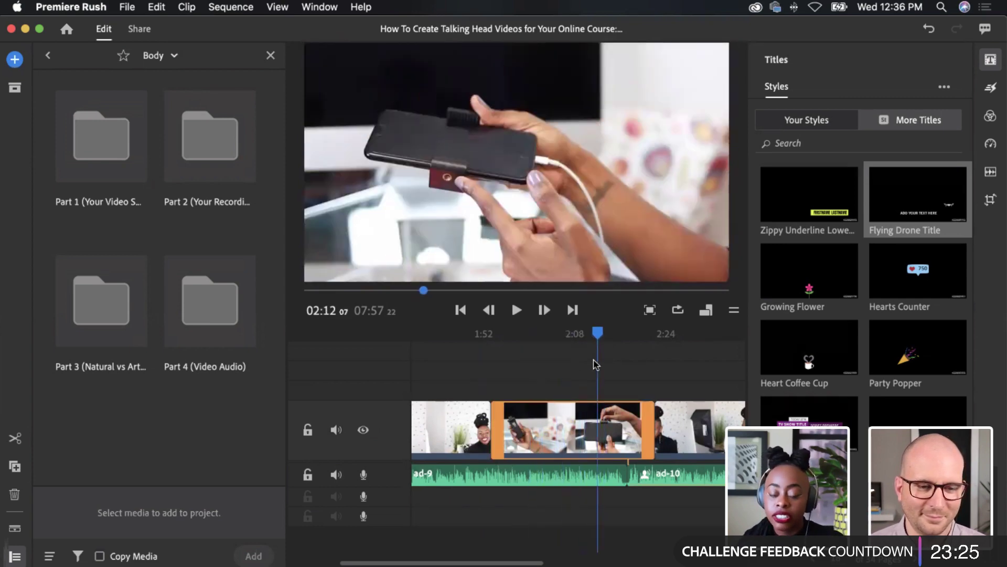
click(567, 374)
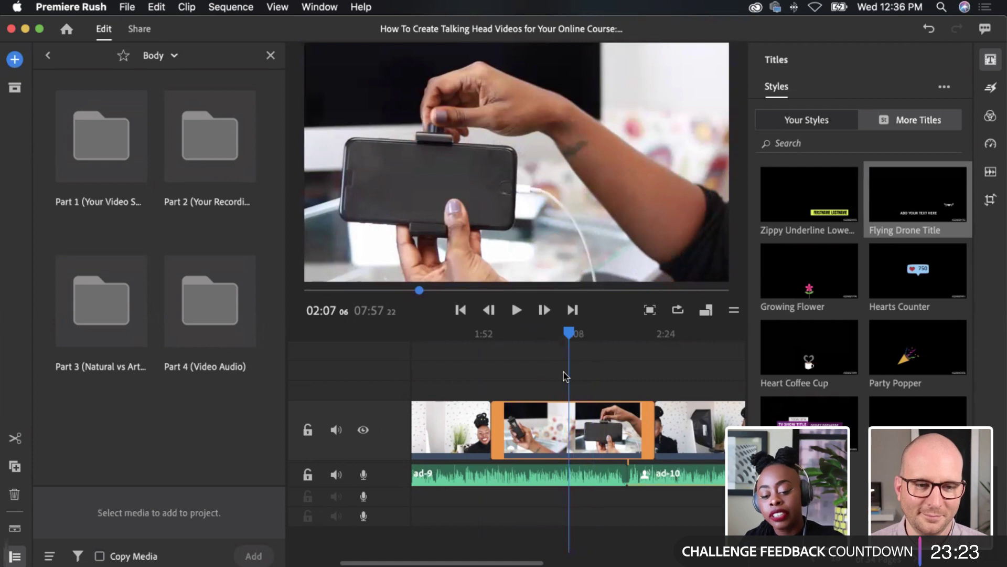
click(562, 378)
Select the ad-9 audio clip and play it from near the phone-mount clip's start to about 2:09
click(536, 483)
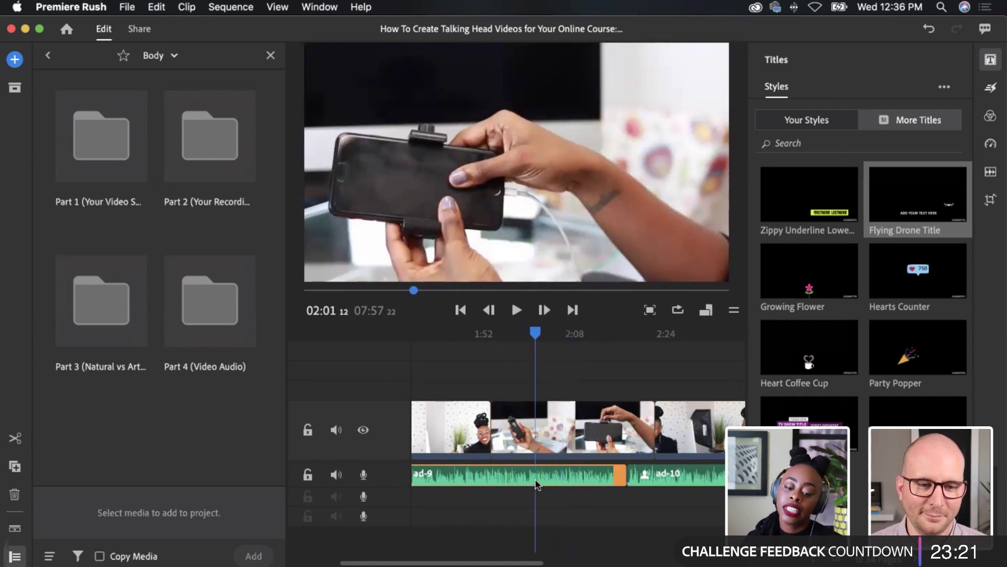
click(533, 334)
click(504, 334)
click(516, 310)
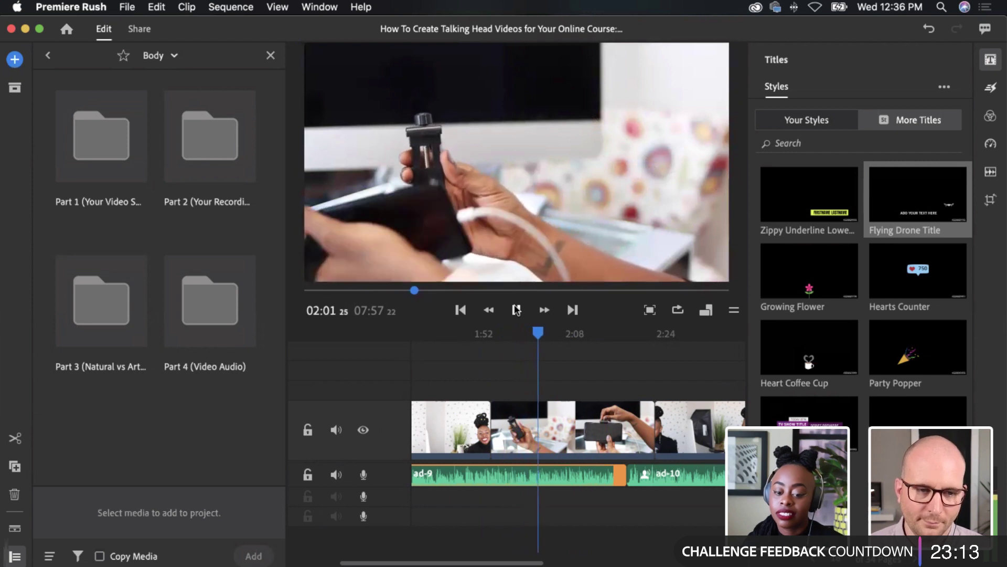
click(517, 310)
Examine how the video clips line up with the audio clips across the whole timeline, from ad-5 to beyond ad-13
click(584, 478)
scroll(583, 478, left, 5)
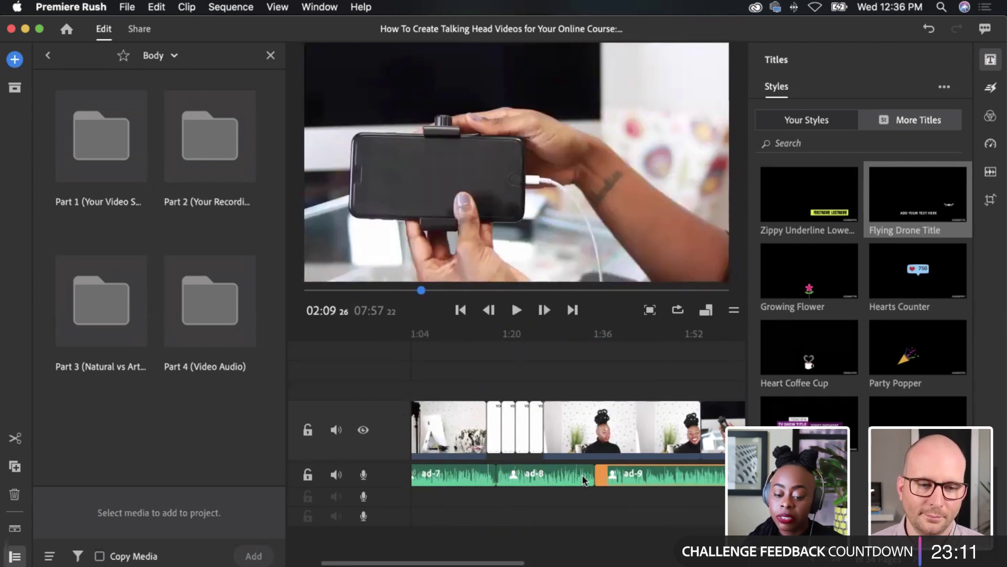
scroll(628, 473, right, 15)
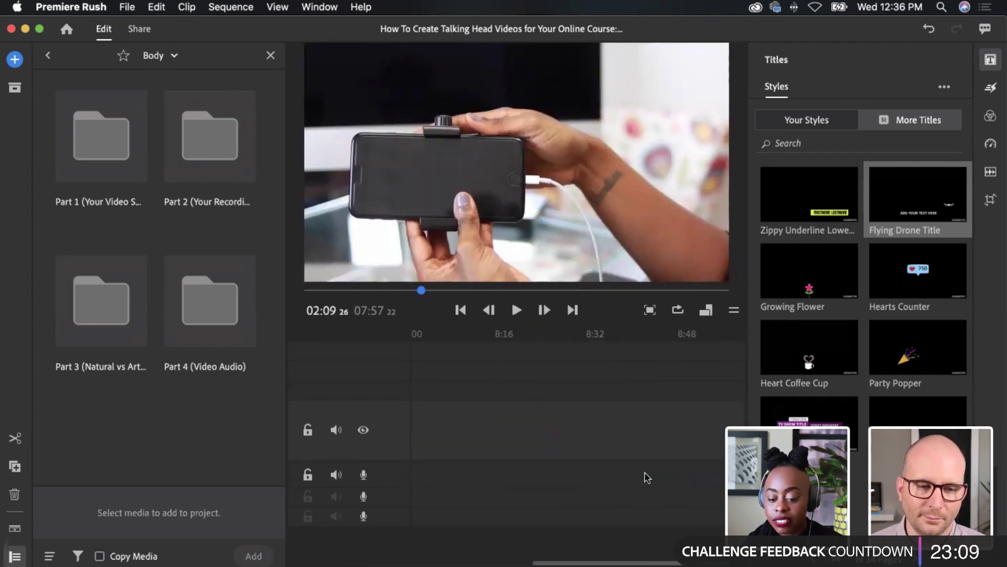
scroll(644, 473, left, 4)
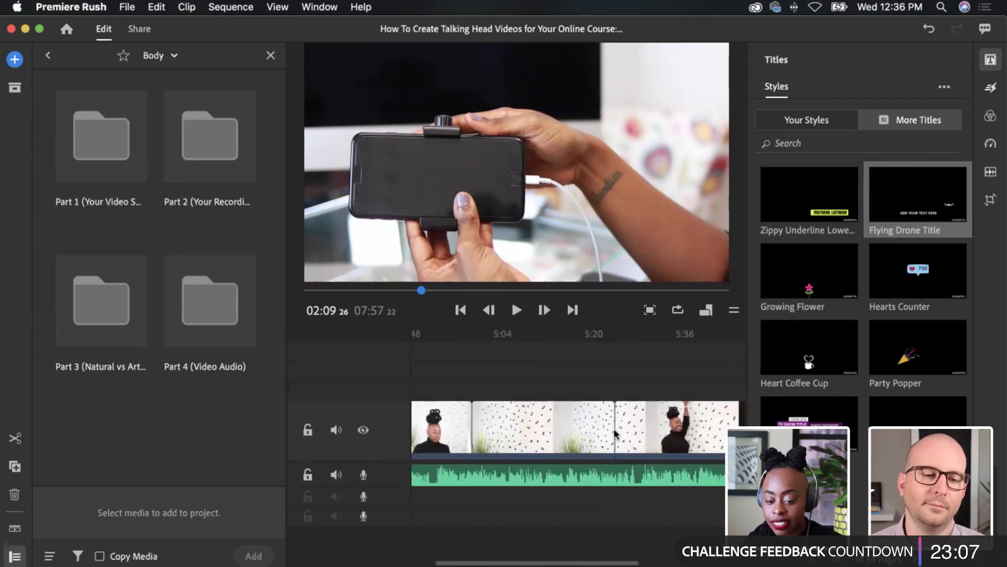
scroll(562, 442, left, 2)
scroll(553, 440, left, 4)
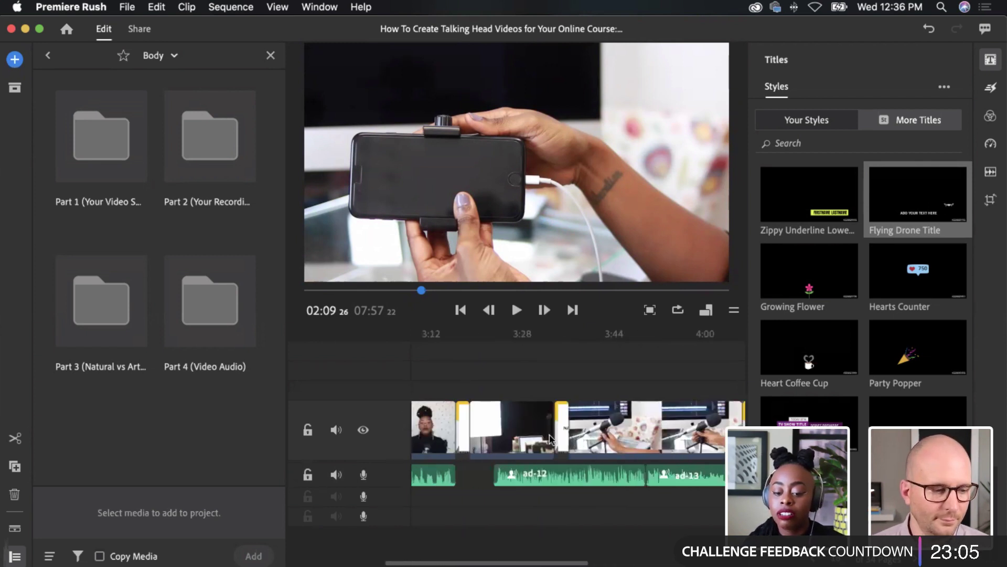
scroll(545, 435, right, 3)
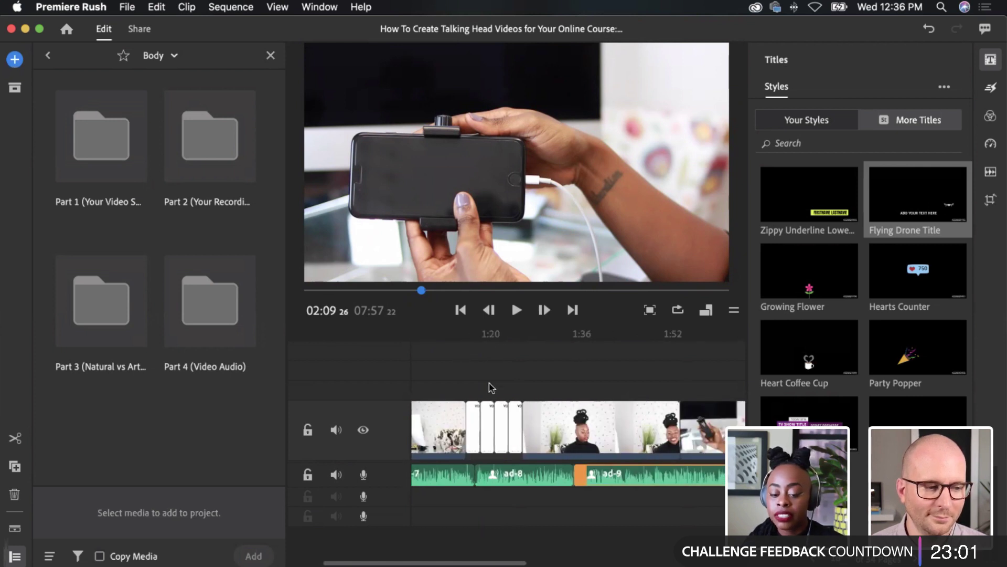
scroll(523, 445, left, 3)
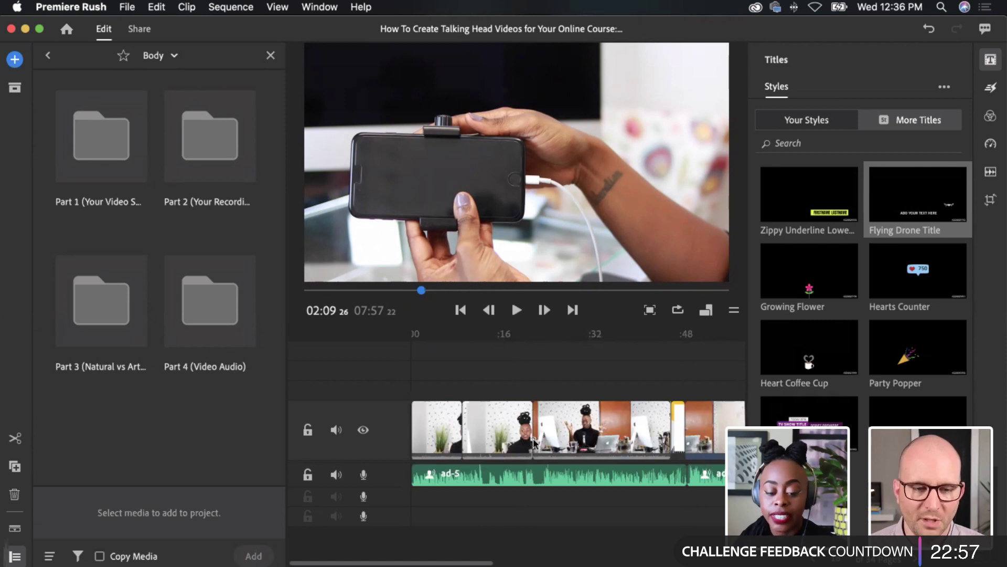
Move the playhead to about 0:04 in the opening clip and select the ad-5 audio clip
click(427, 333)
drag(428, 333, 436, 333)
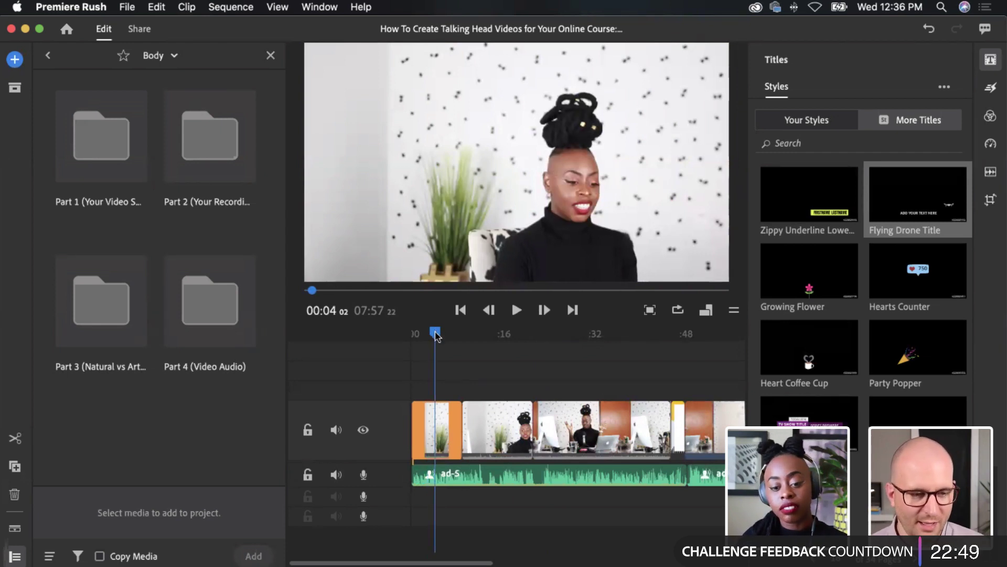
click(441, 482)
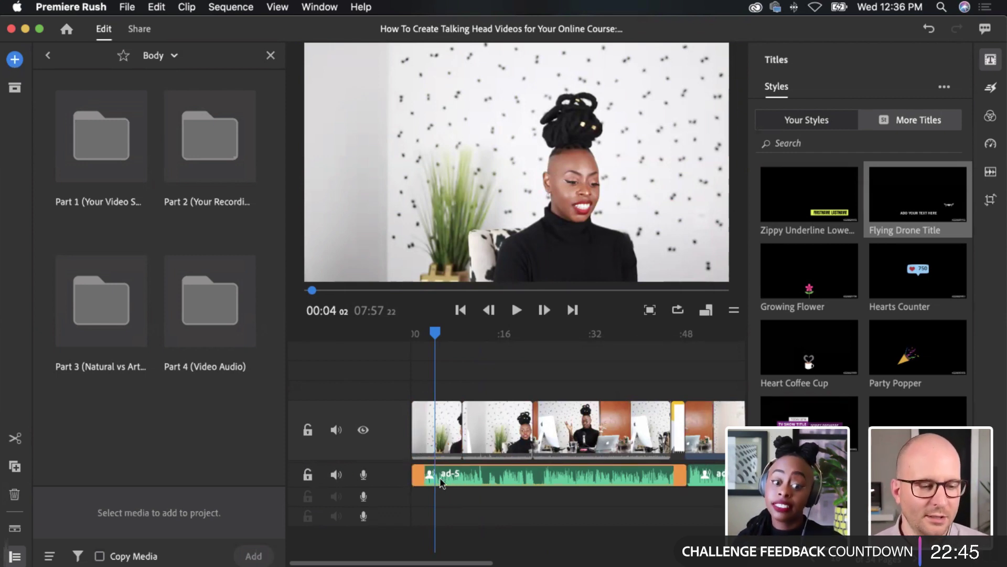
Hide the title styles to give the preview and timeline more room
click(991, 62)
scroll(629, 444, right, 10)
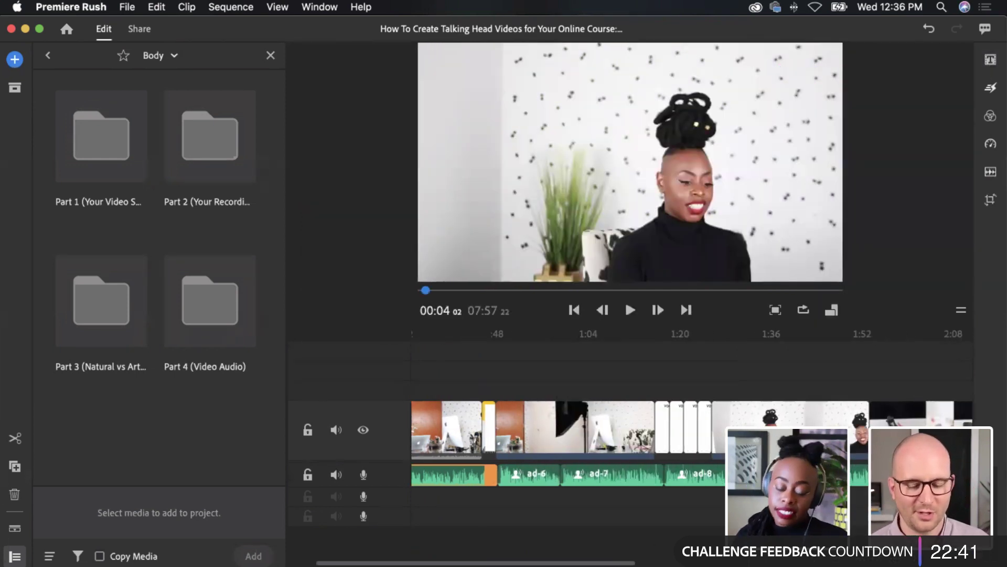
scroll(630, 444, left, 10)
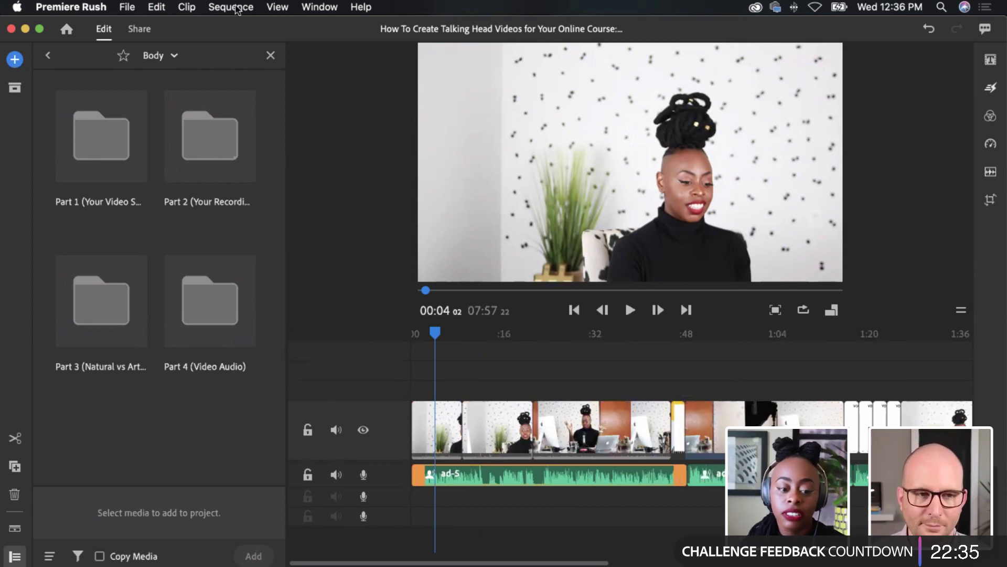
Zoom the timeline in one level and back out, and look along the audio clips up to ad-8
click(235, 7)
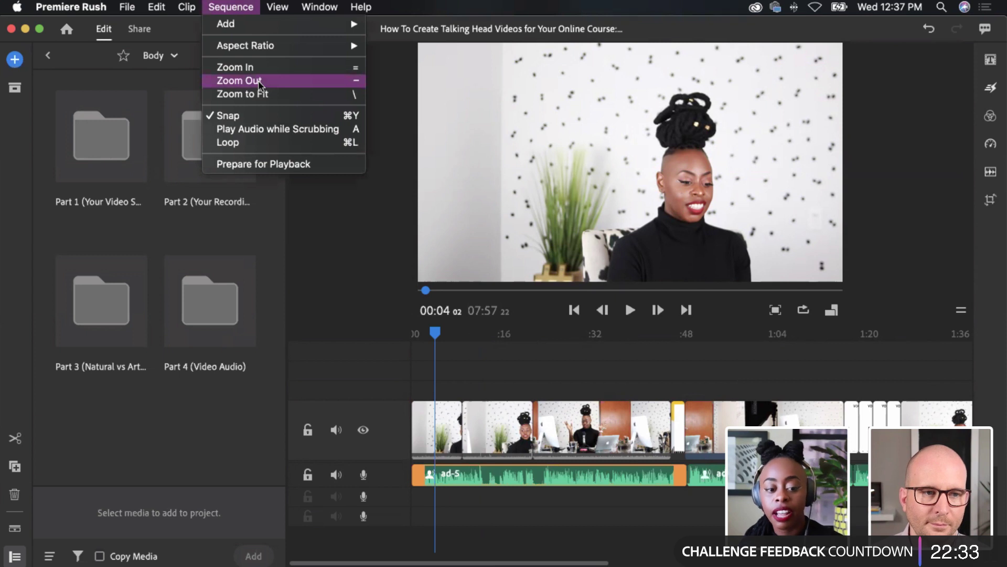
click(235, 67)
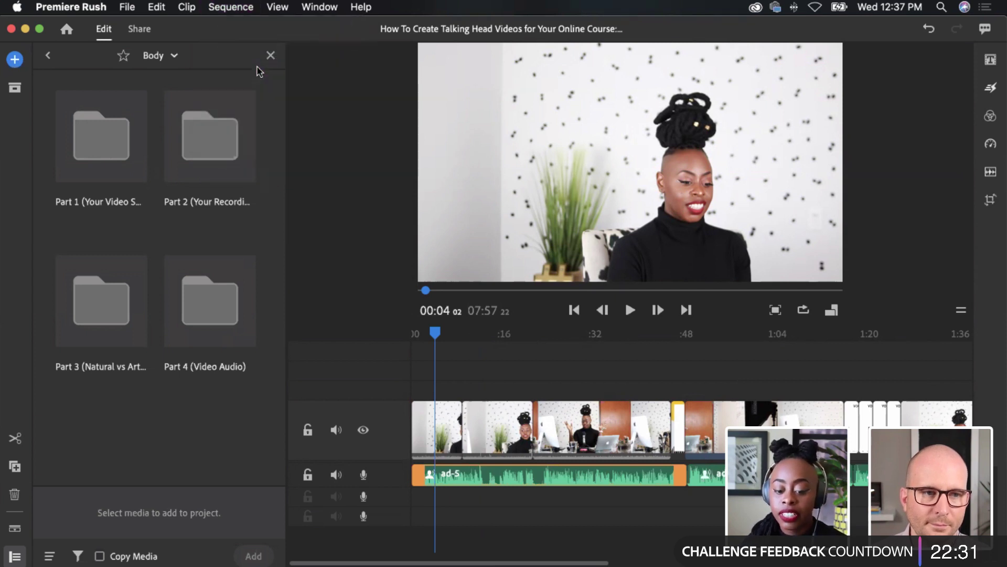
click(222, 9)
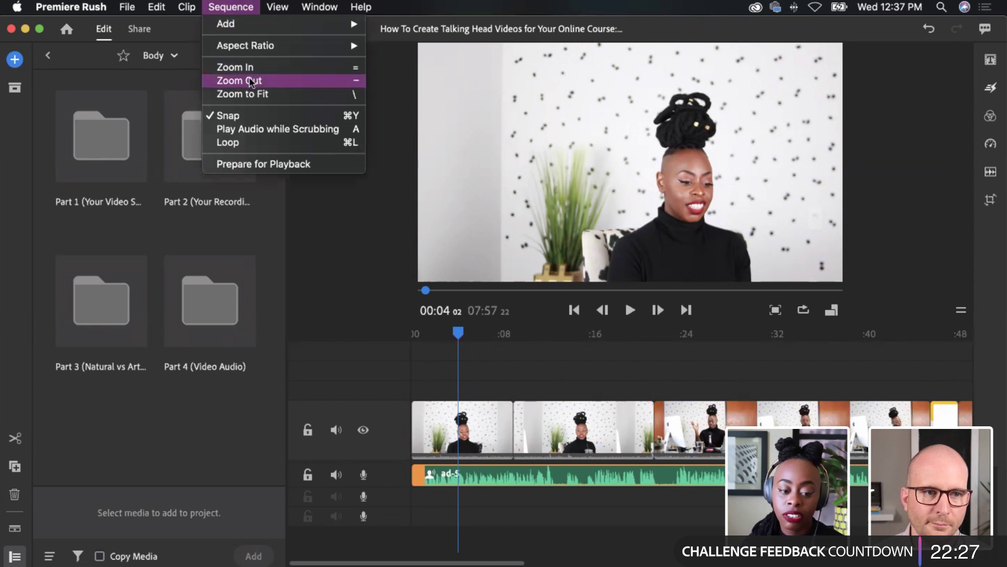
click(252, 82)
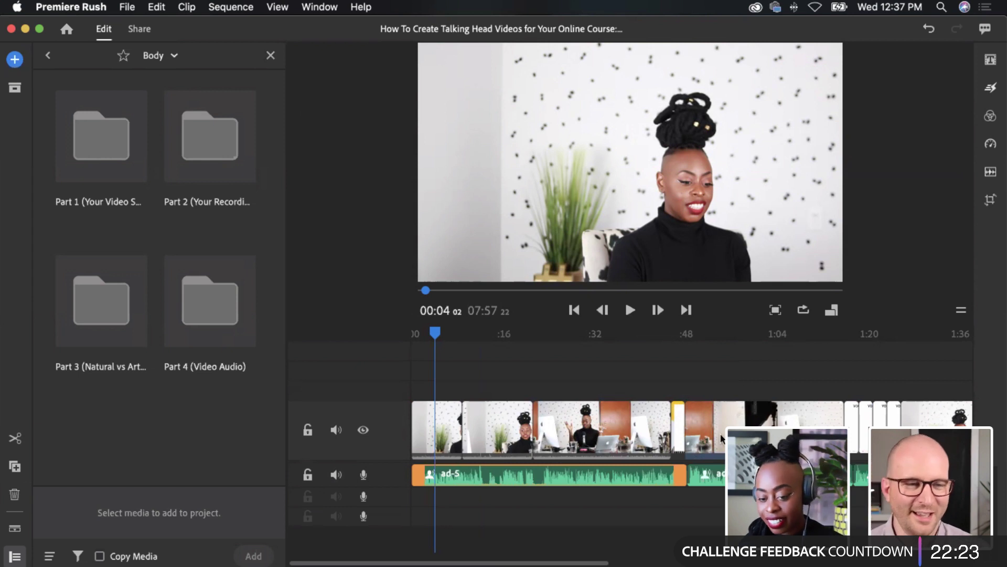
scroll(722, 444, right, 5)
scroll(722, 444, right, 2)
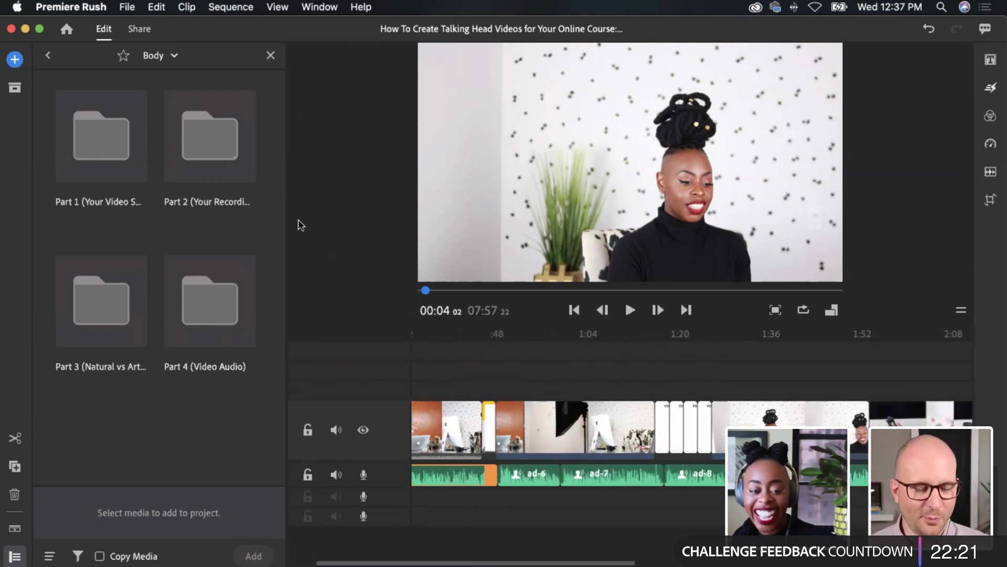
scroll(580, 463, left, 6)
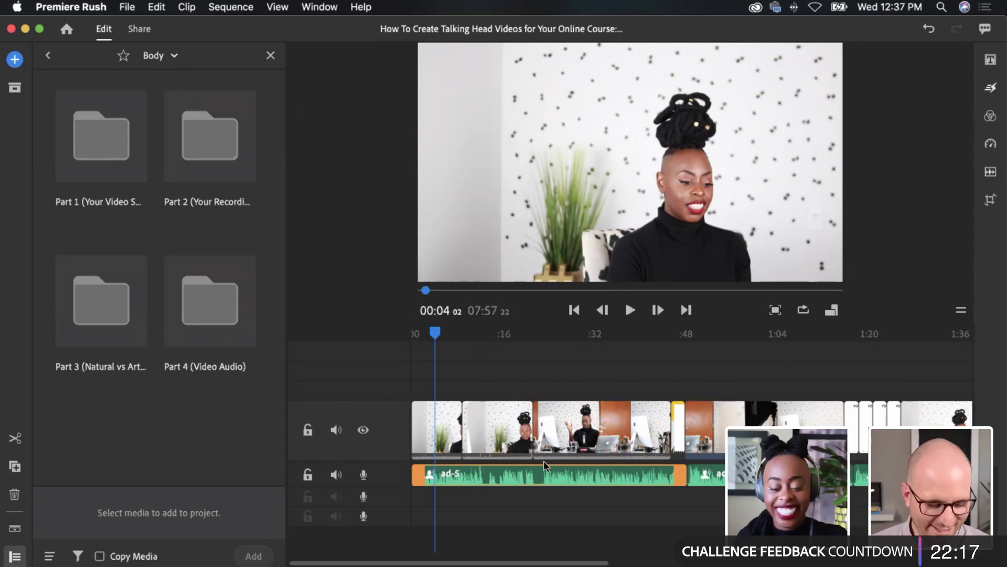
Place the playhead at about 0:37 in ad-5 and zoom the timeline in one level
click(624, 472)
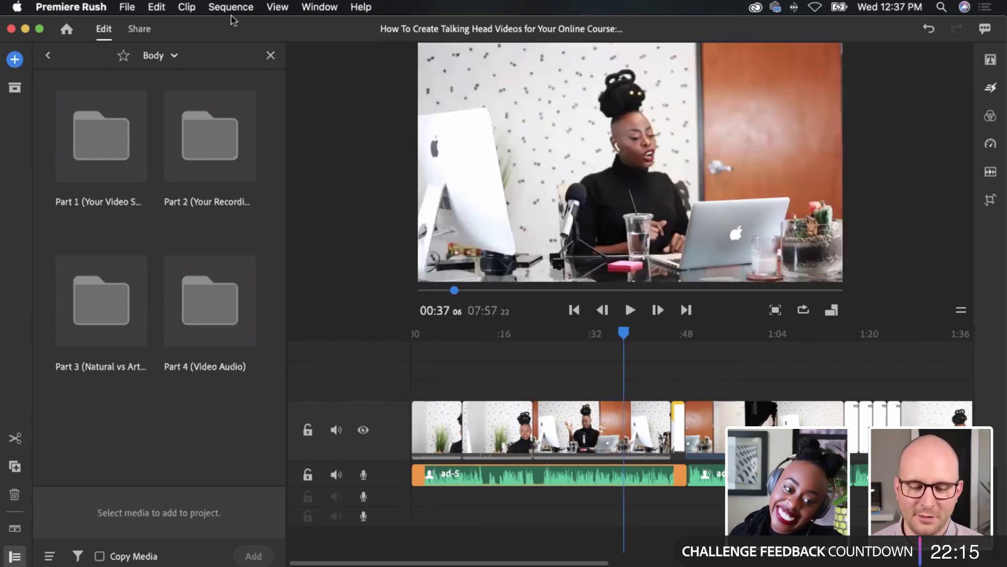
click(184, 6)
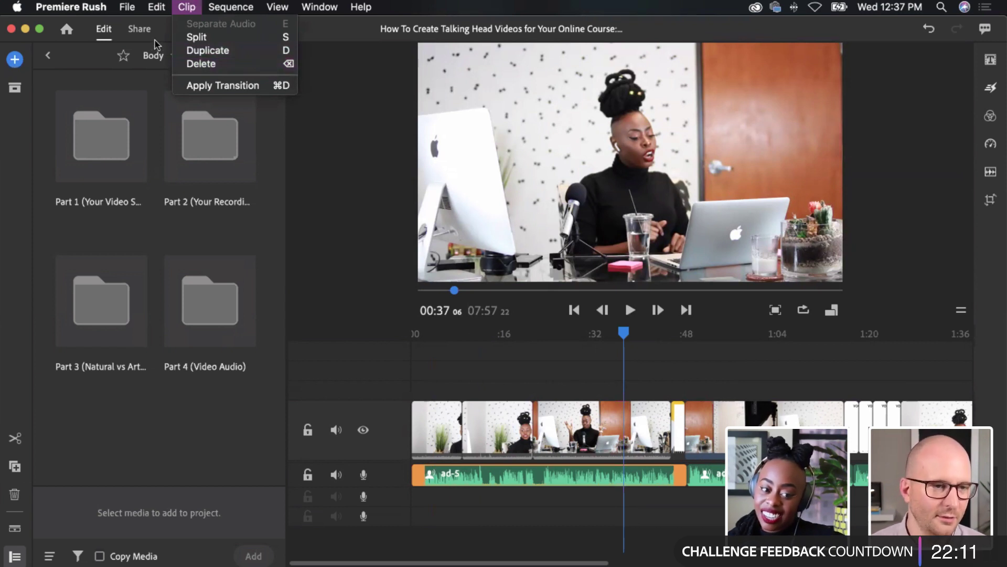
mouse_move(160, 10)
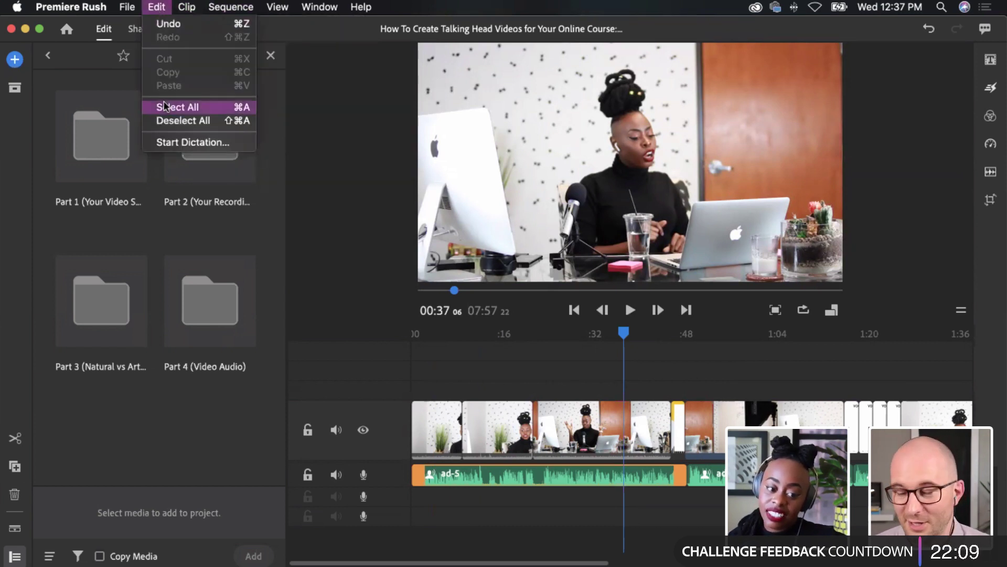
mouse_move(128, 8)
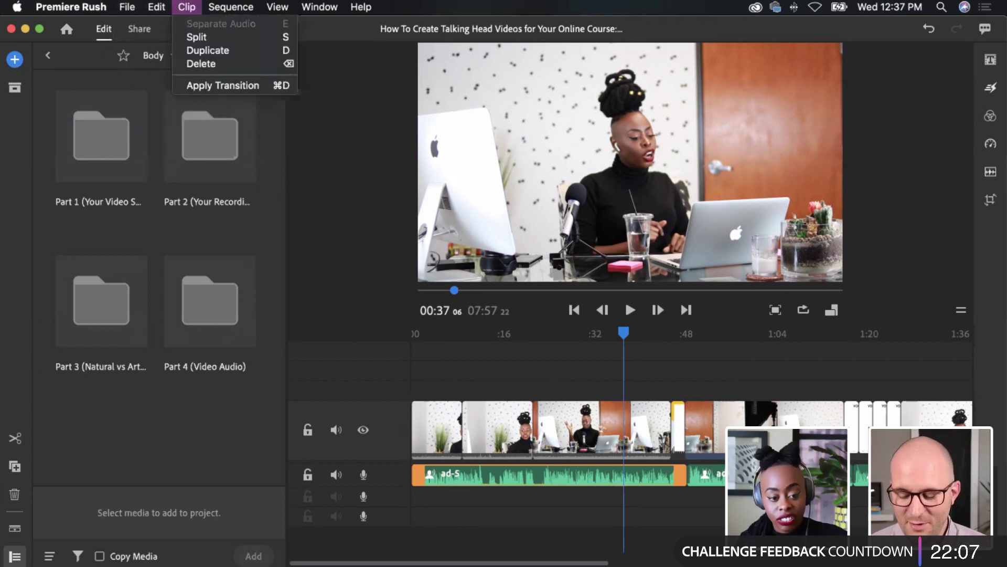
mouse_move(231, 7)
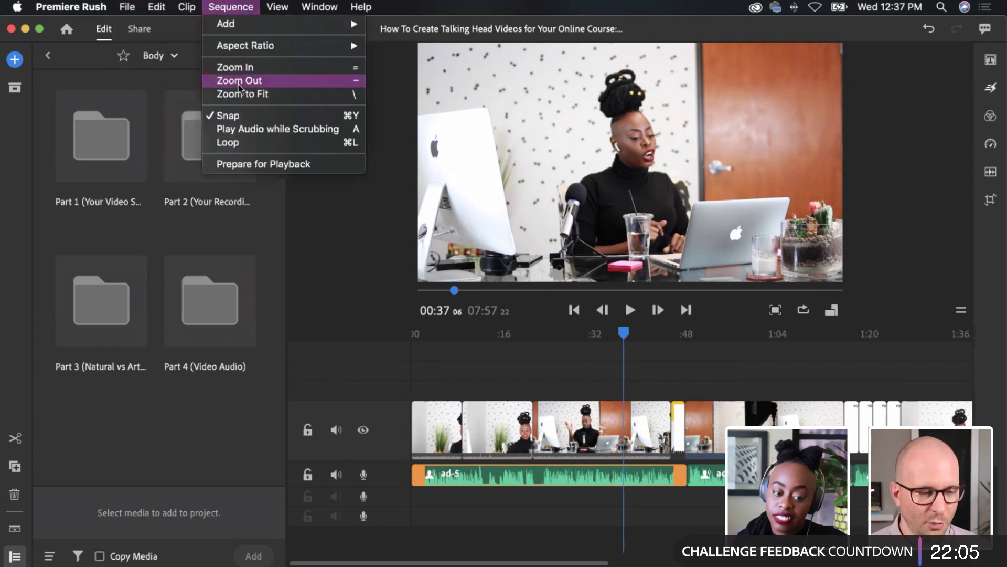
click(237, 67)
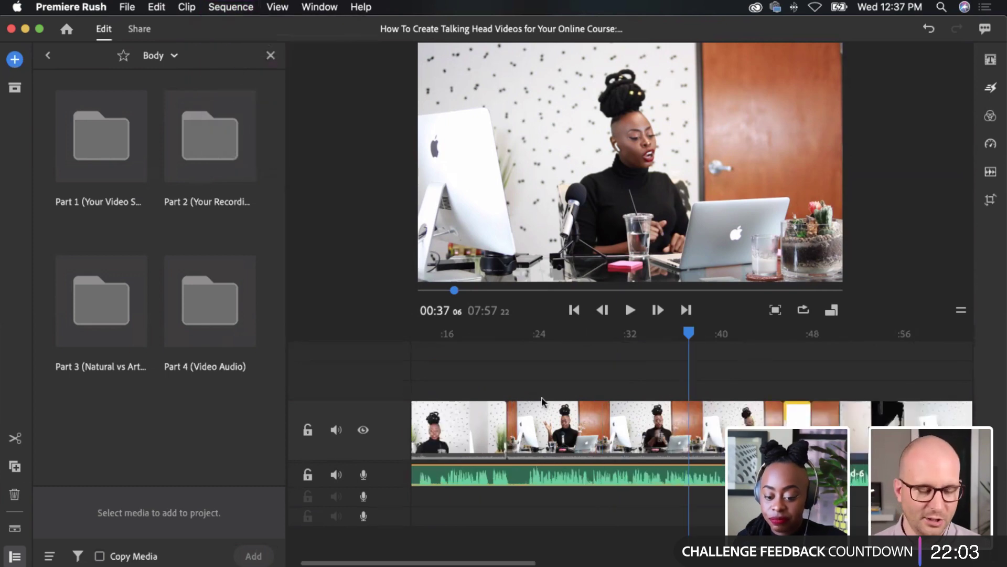
Close the media browser and zoom the timeline in one more level, returning to its start
click(271, 55)
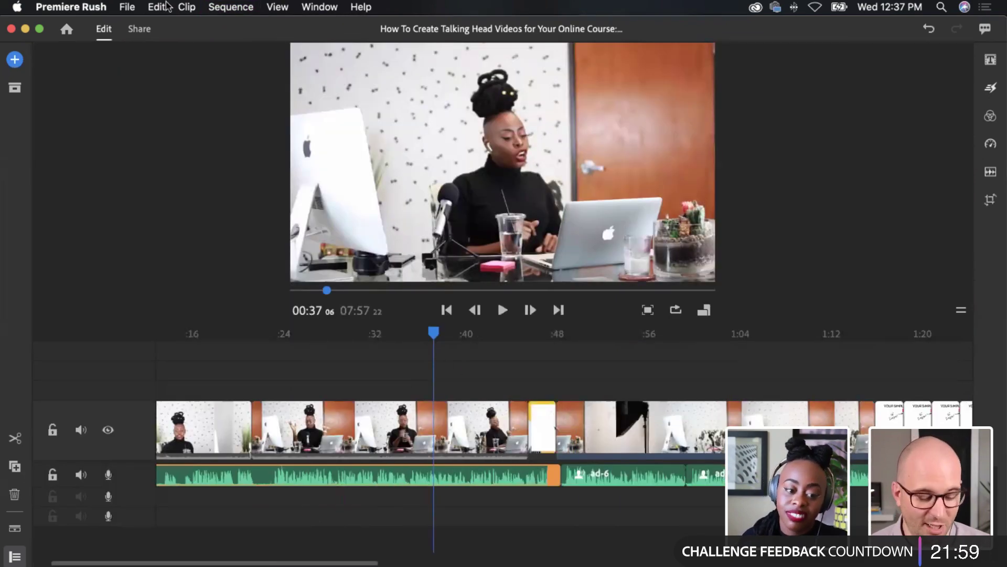
click(184, 7)
mouse_move(231, 7)
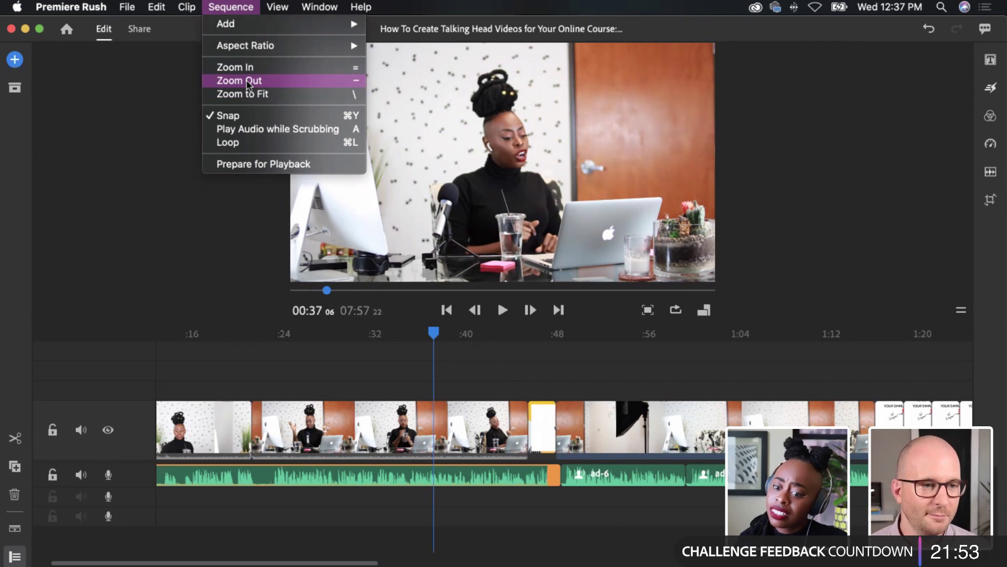
click(239, 66)
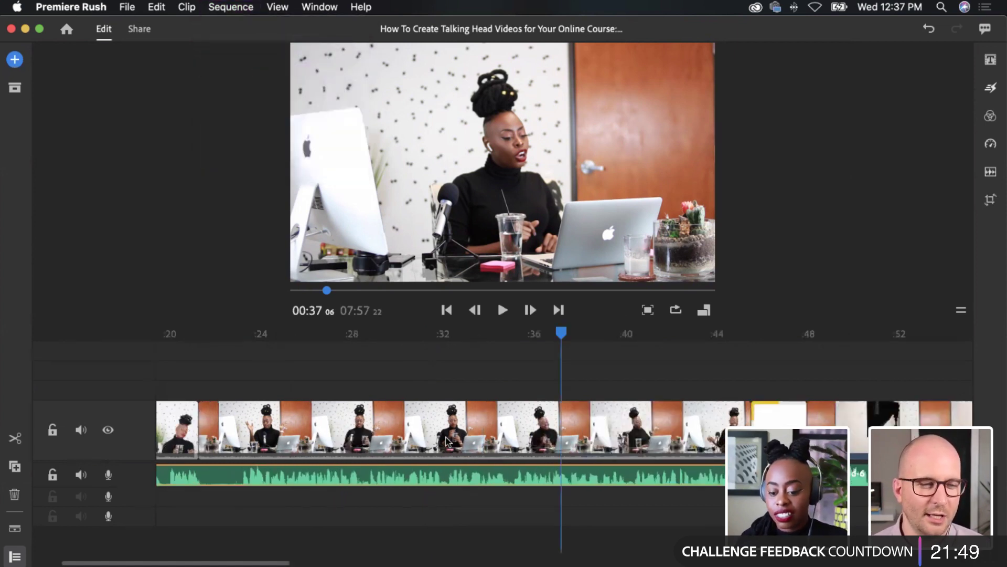
scroll(444, 406, left, 10)
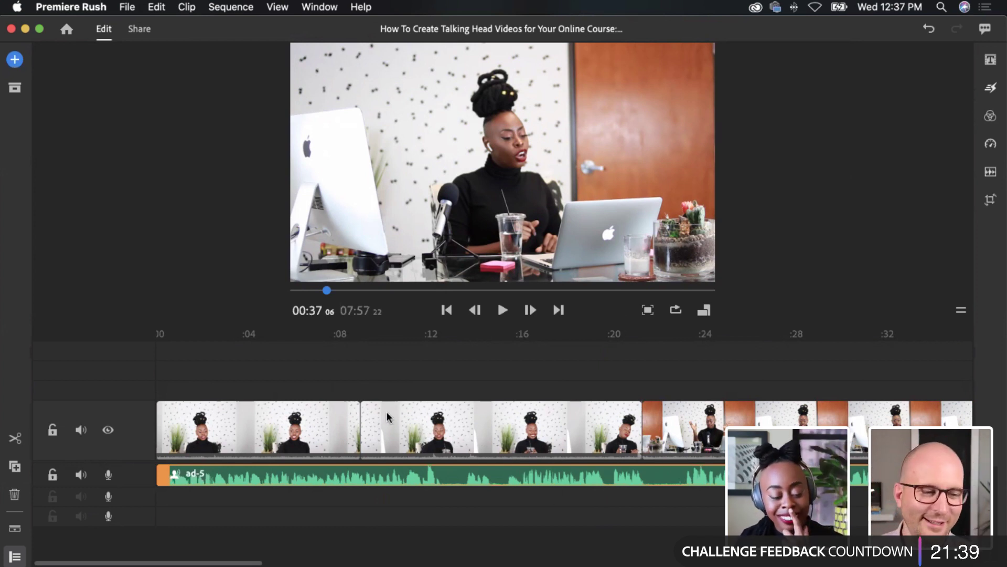
Select the second video clip, play it from about 0:10, and place the playhead at 00:11 17
click(419, 406)
drag(418, 333, 410, 375)
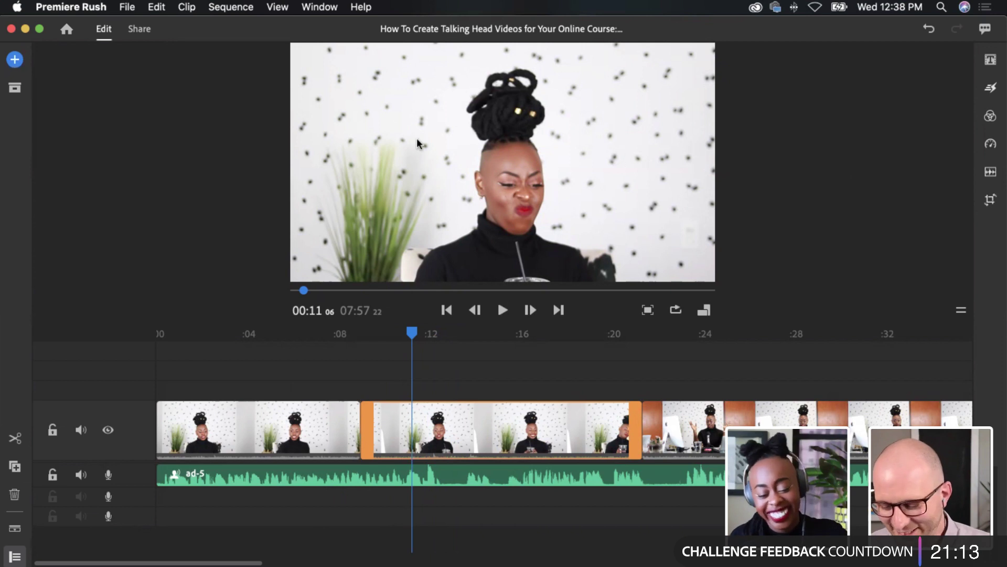
mouse_move(414, 334)
mouse_down()
mouse_move(474, 334)
mouse_move(402, 340)
mouse_up()
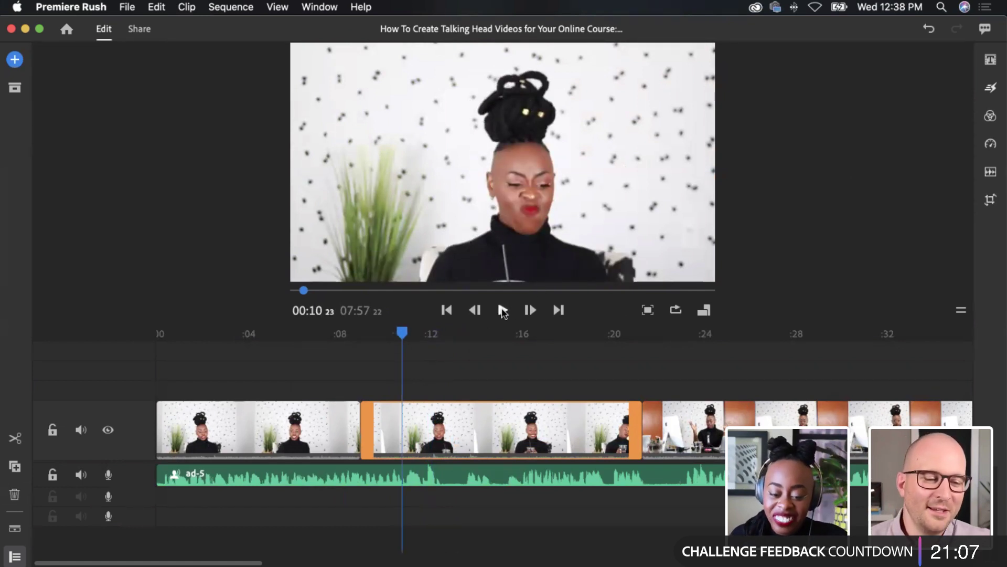
click(502, 311)
click(502, 310)
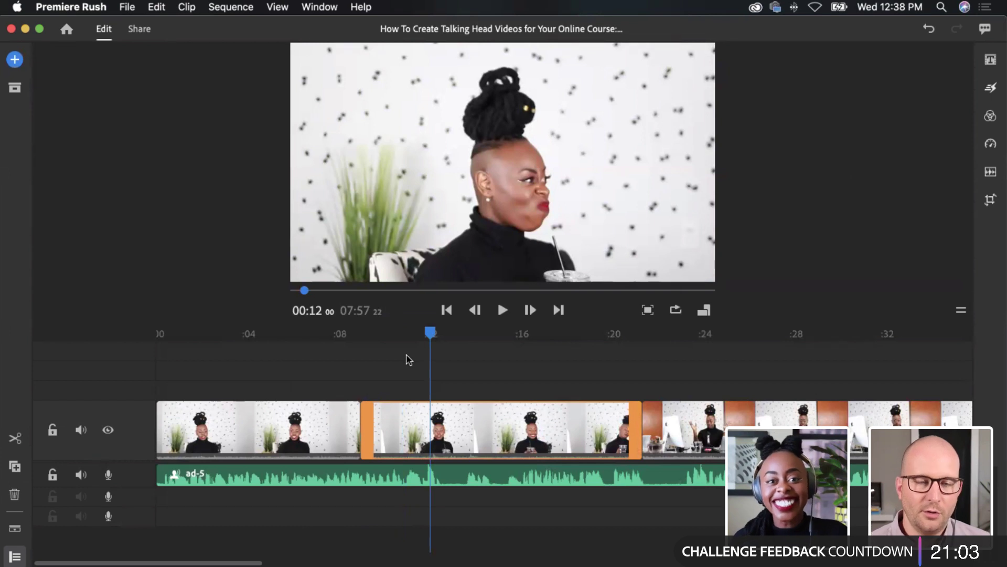
drag(431, 334, 423, 362)
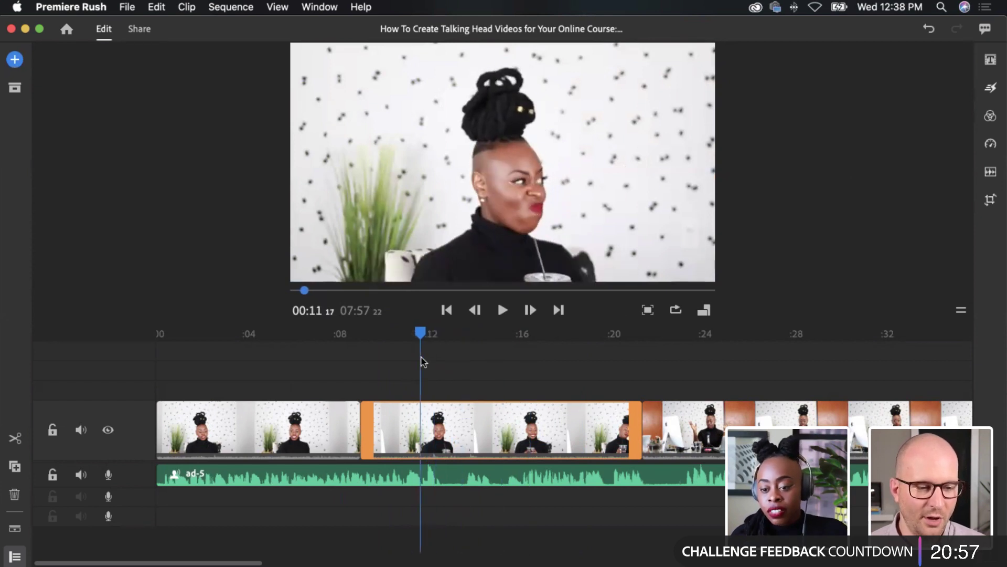
Advance frame by frame through the second video clip and place the playhead at 00:12 09
key(Right)
key(Right)
key(Right)
key(Right)
key(Right)
key(Right)
key(Right)
key(Right)
key(Right)
key(Right)
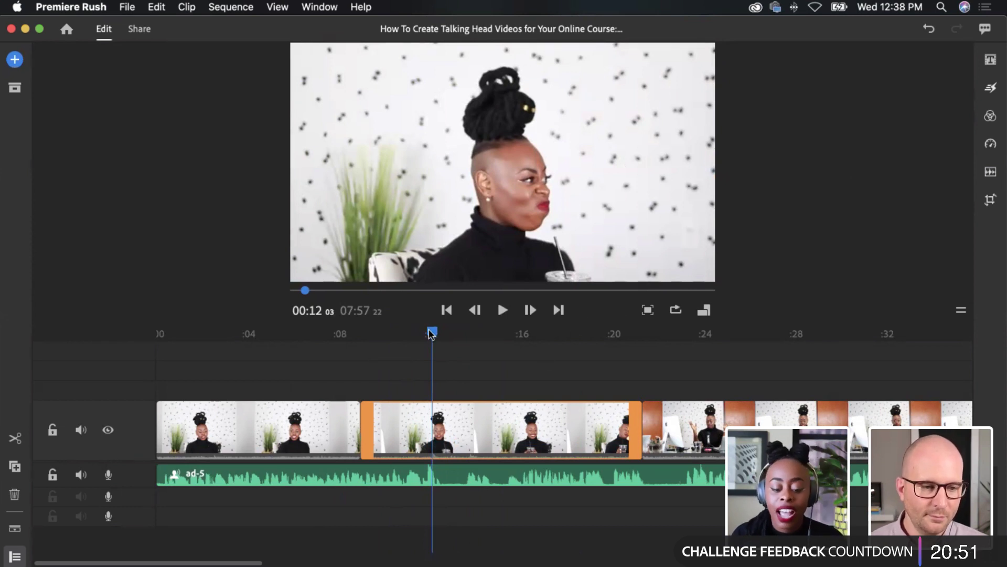
mouse_move(431, 334)
mouse_down()
mouse_move(403, 348)
mouse_move(434, 348)
mouse_up()
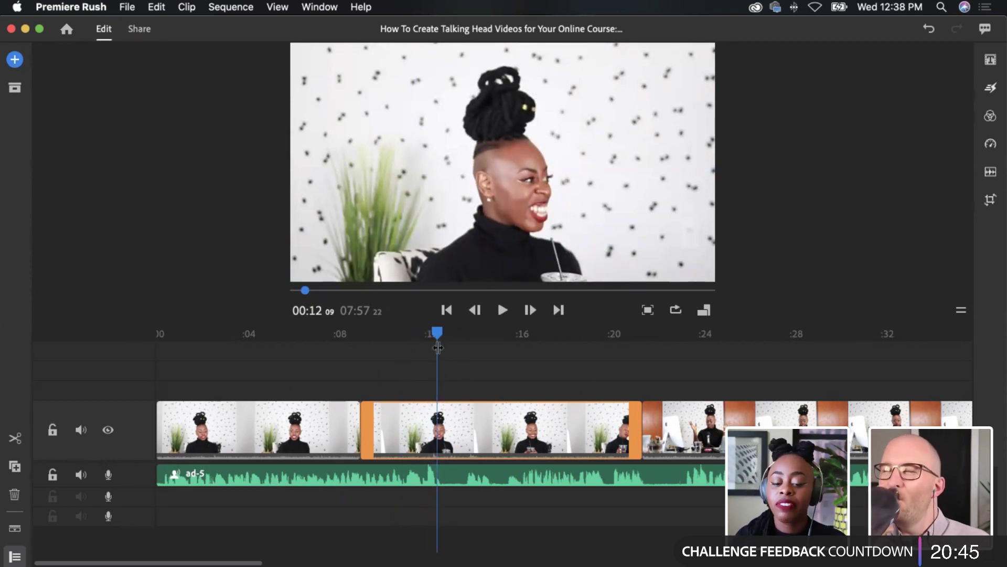
Scrub through the second video clip between about 0:11 and 0:20, ending with the playhead at 00:16 19
drag(438, 337, 408, 341)
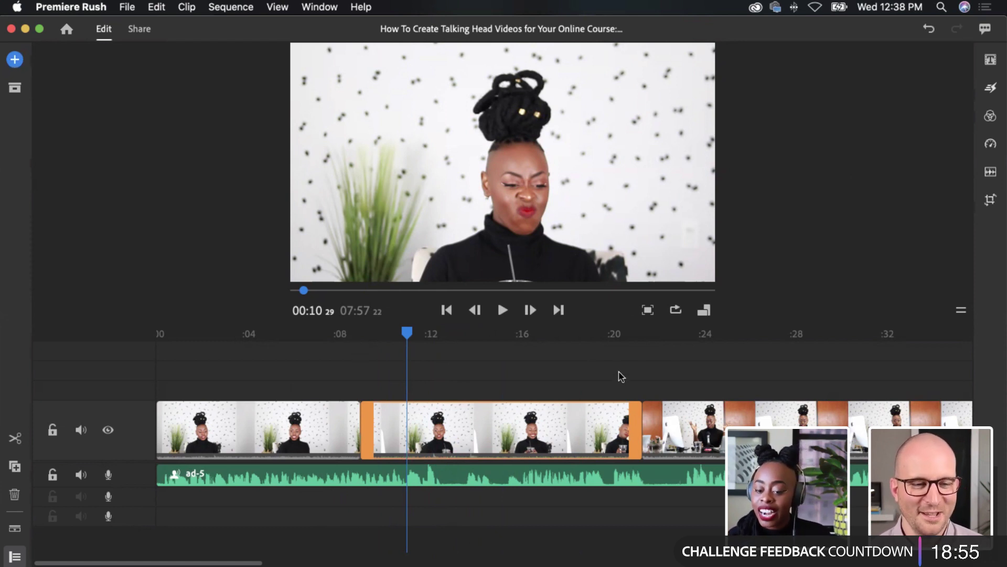
click(613, 341)
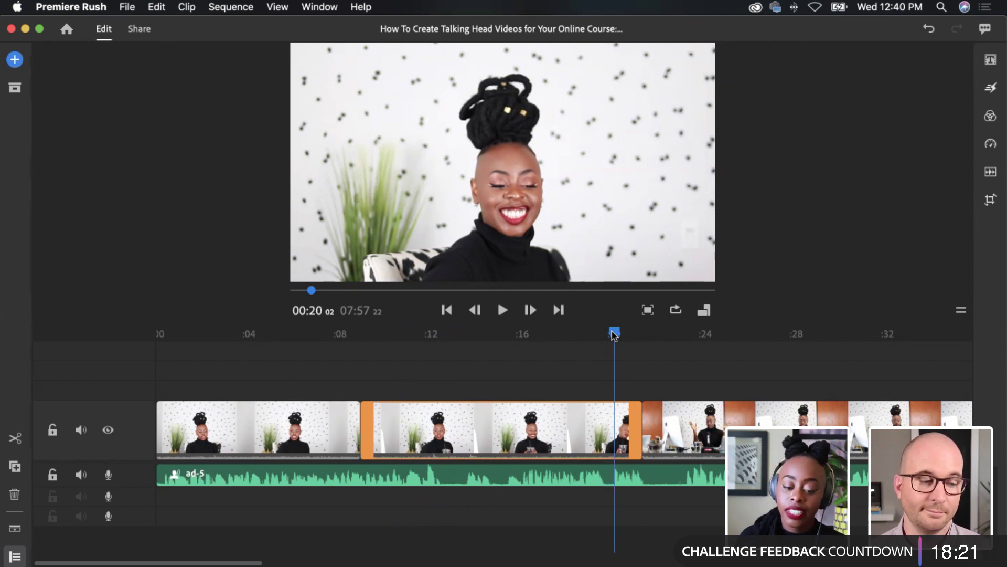
drag(608, 335, 456, 341)
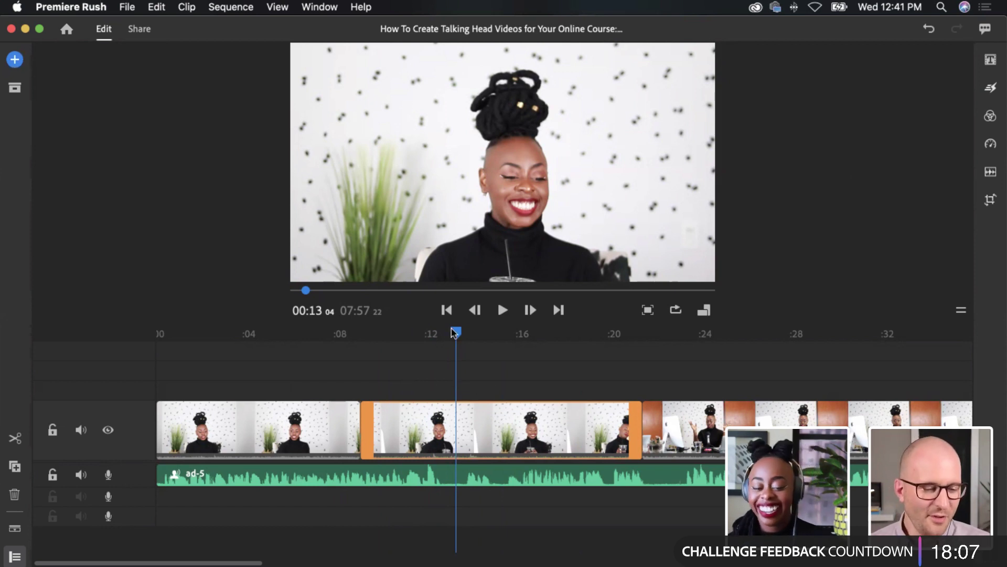
mouse_move(451, 330)
mouse_down()
mouse_move(432, 333)
mouse_move(448, 337)
mouse_up()
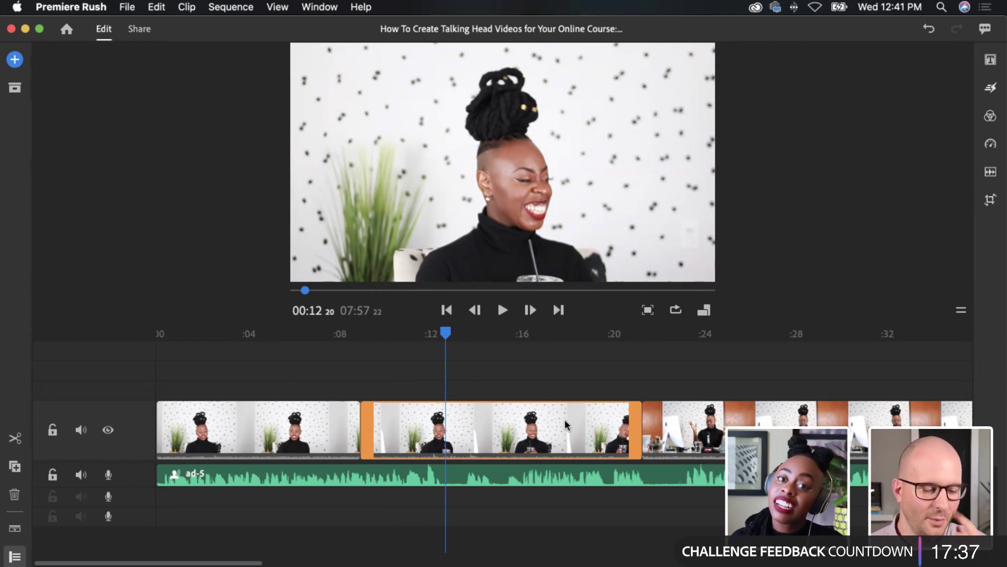
drag(444, 335, 535, 349)
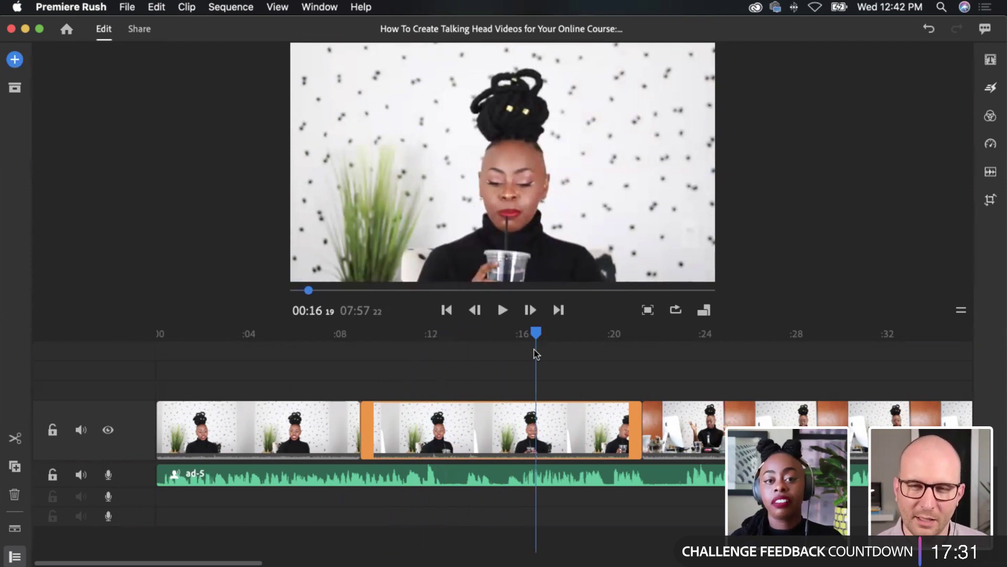
Scrub from the second video clip into the third one and place the playhead at 00:25 23
scroll(584, 409, right, 5)
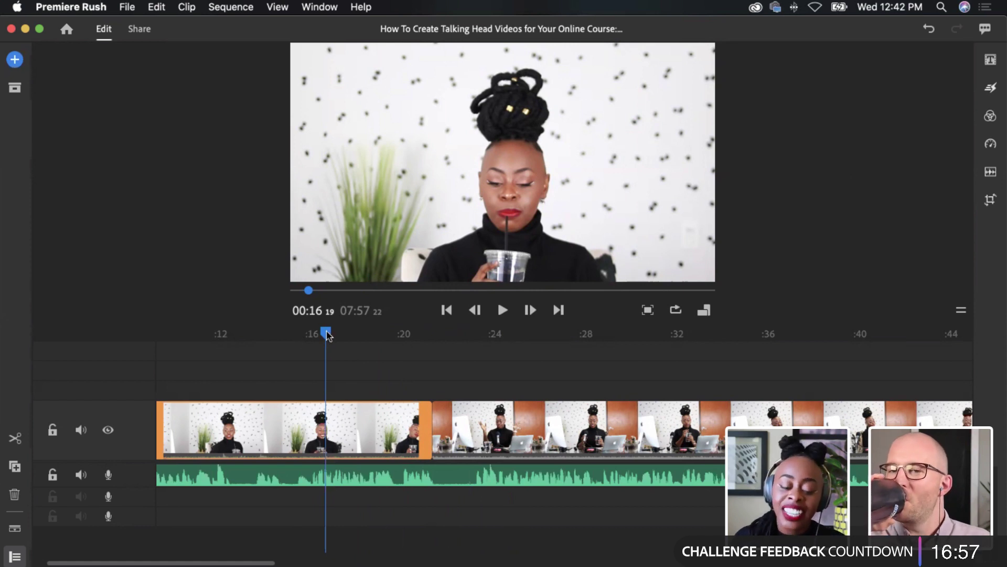
mouse_move(308, 337)
mouse_down()
mouse_move(294, 340)
mouse_move(383, 341)
mouse_move(305, 342)
mouse_up()
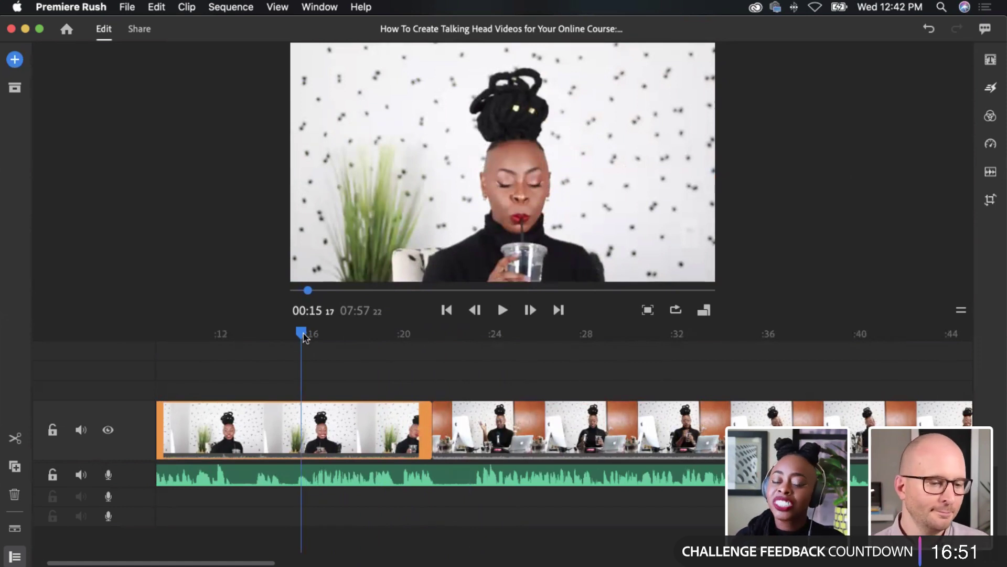
drag(300, 339, 454, 342)
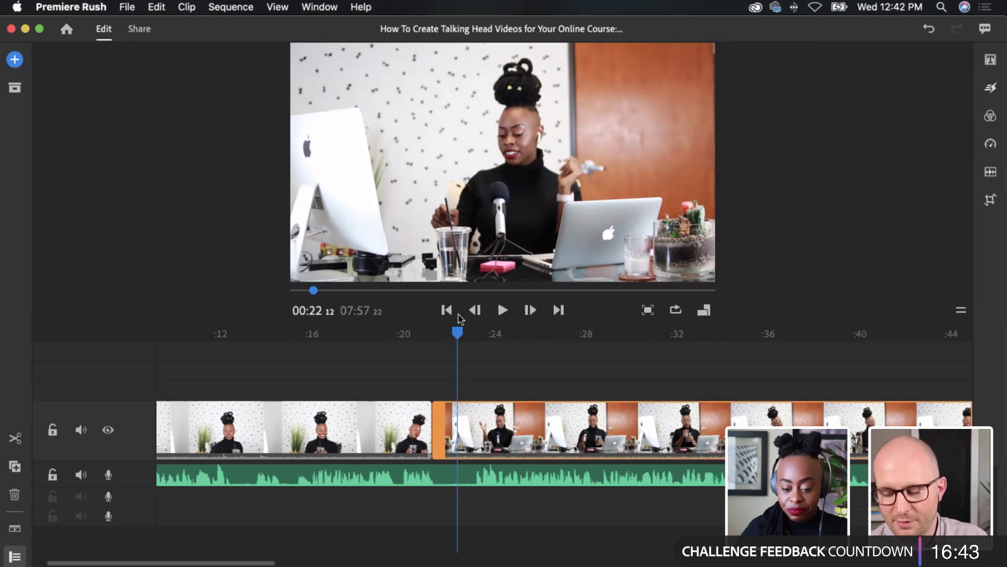
mouse_move(457, 333)
mouse_down()
mouse_move(479, 334)
mouse_move(467, 335)
mouse_up()
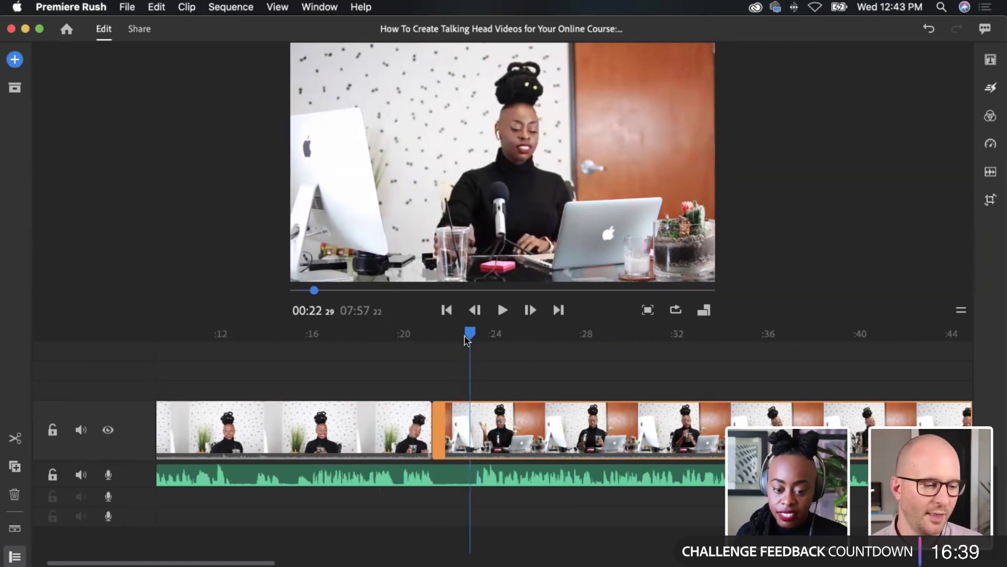
click(533, 341)
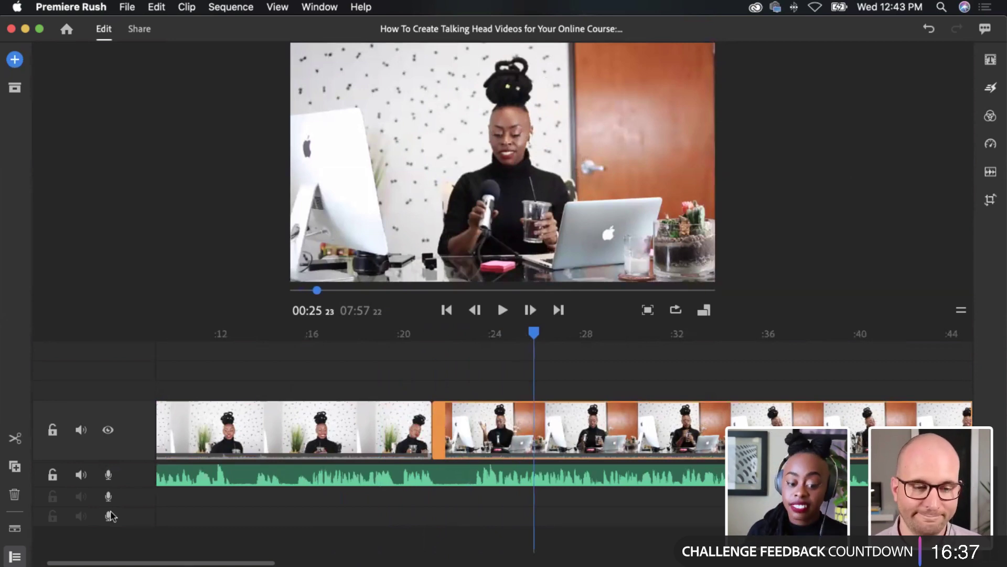
Lock the voice-over audio track and zoom the timeline to fit the whole sequence
click(53, 474)
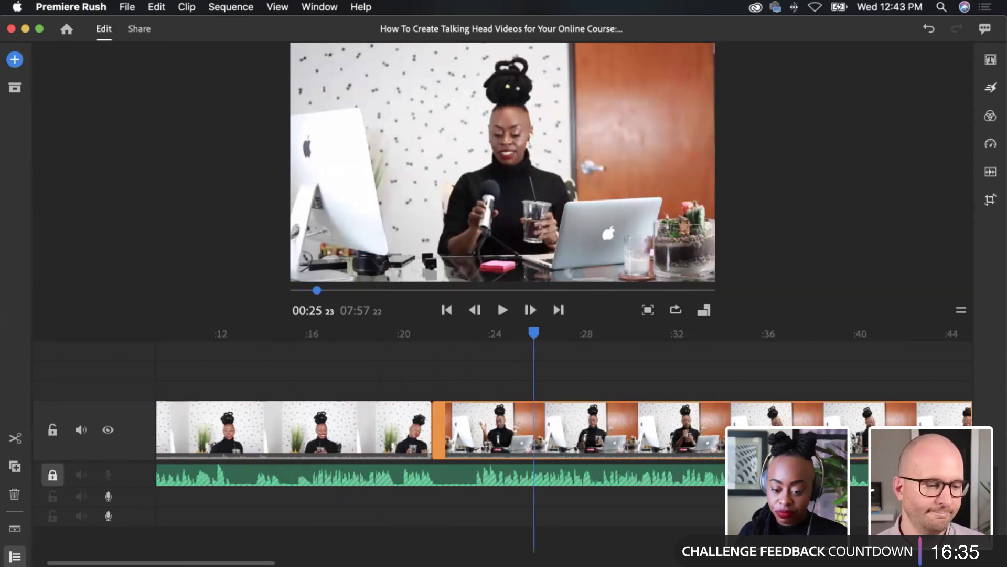
scroll(525, 431, right, 2)
scroll(564, 430, right, 10)
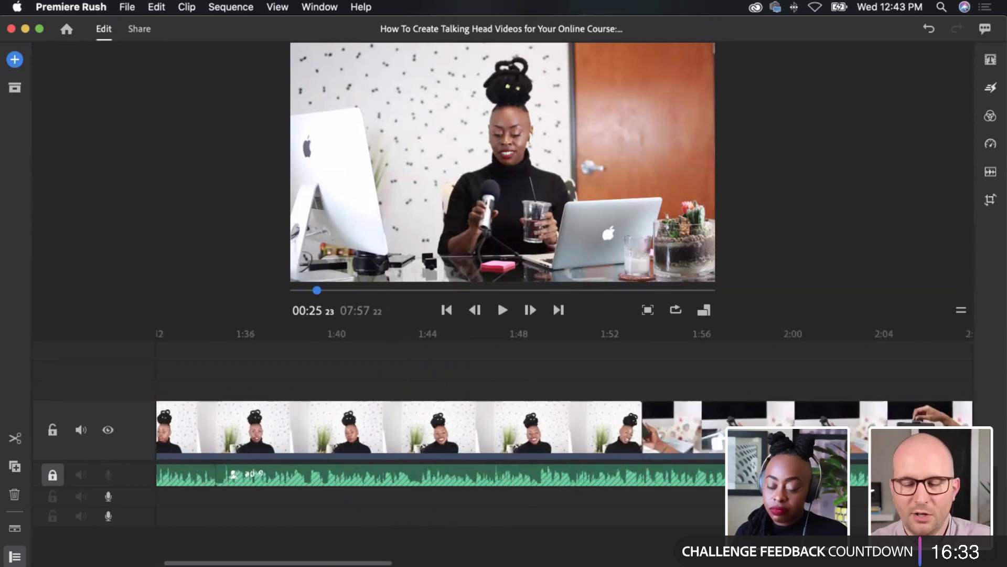
scroll(564, 430, left, 6)
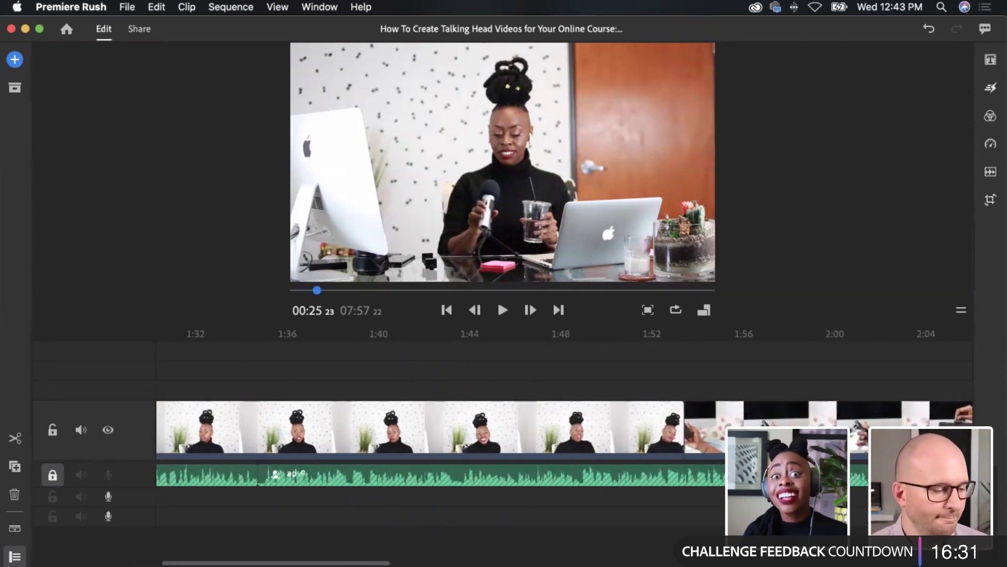
scroll(531, 430, right, 12)
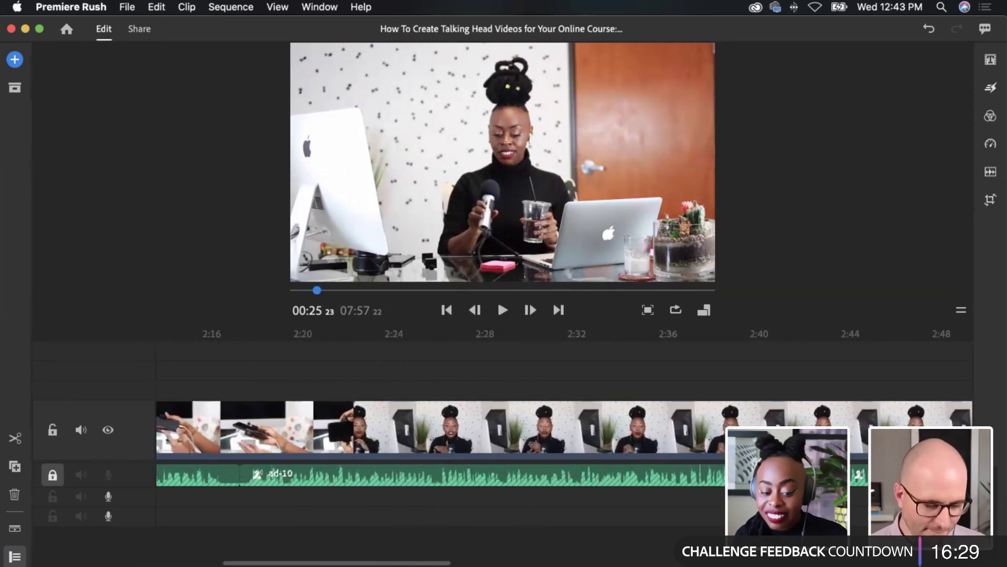
scroll(531, 431, left, 8)
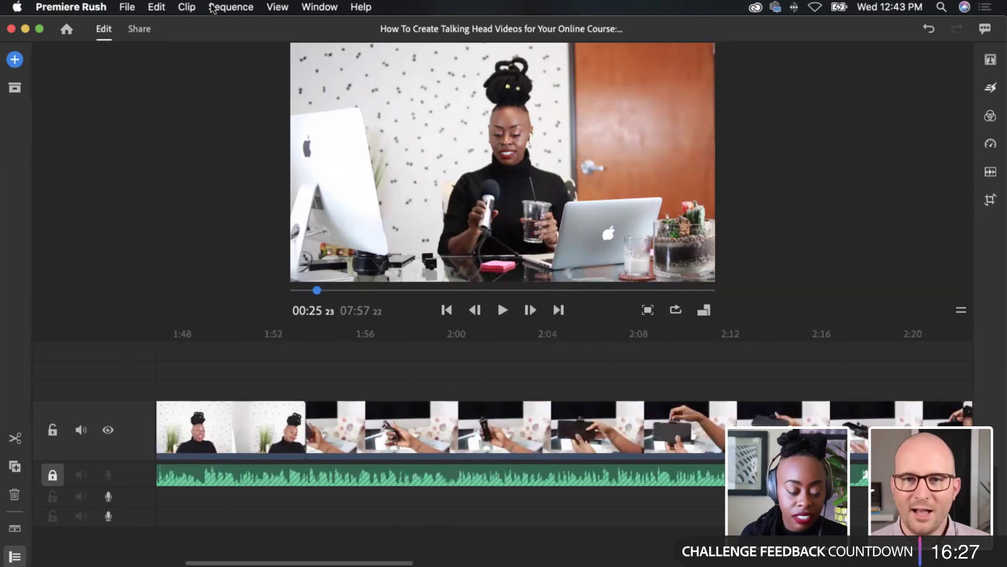
click(229, 8)
mouse_move(277, 7)
mouse_move(244, 8)
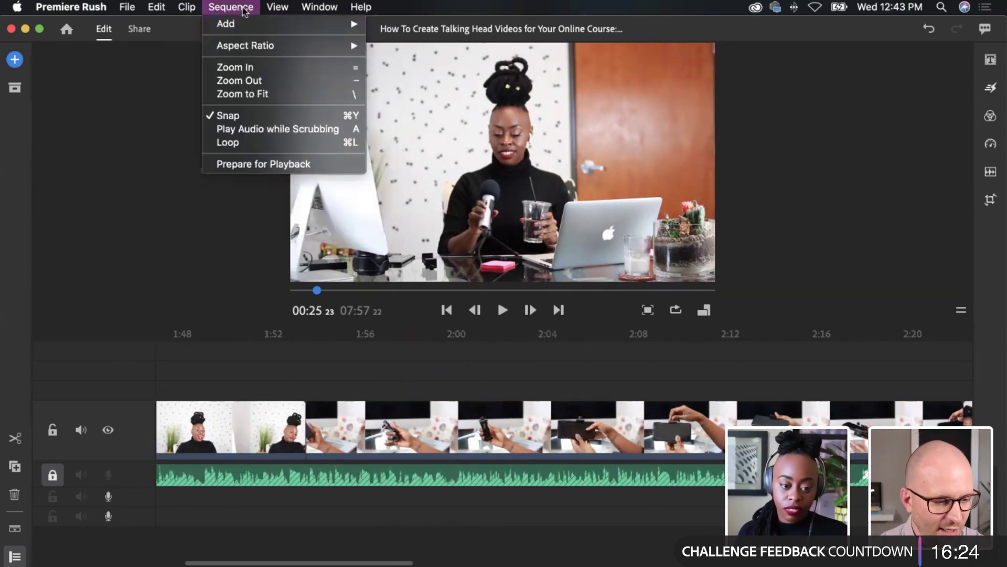
click(237, 96)
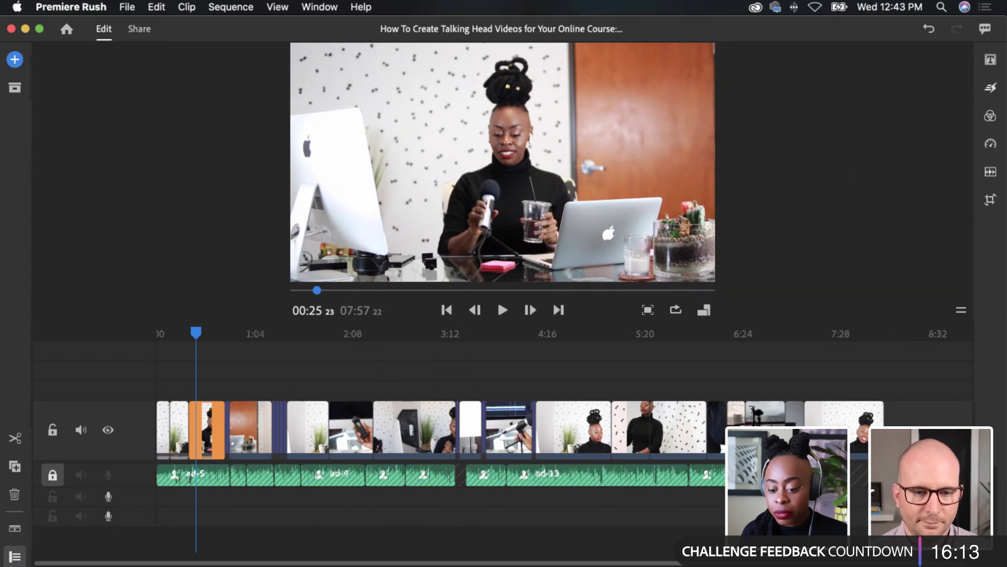
Move the desk-setup clip at about 6:33 onto the track above the main video, over the start of the softbox clip
click(756, 414)
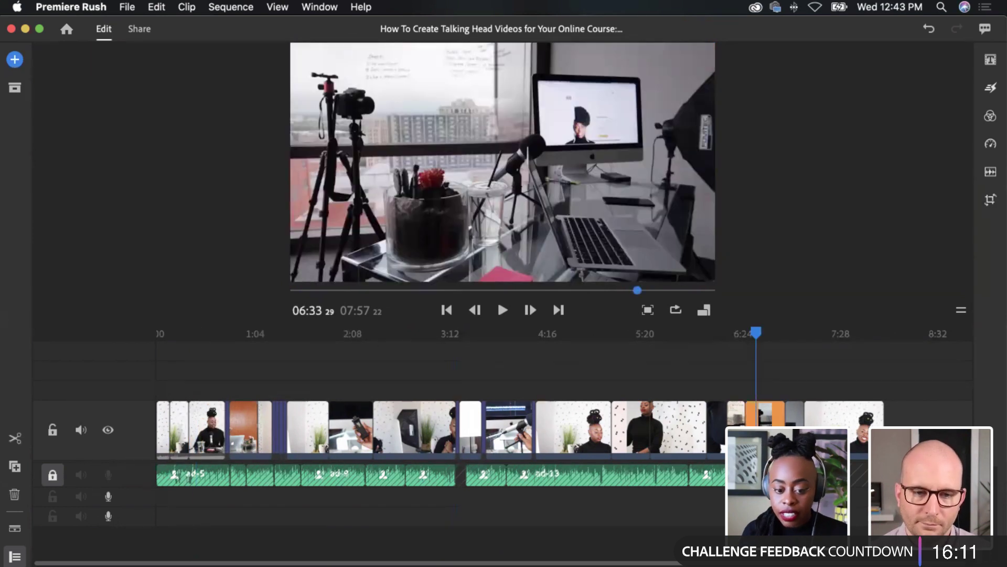
drag(756, 415, 400, 391)
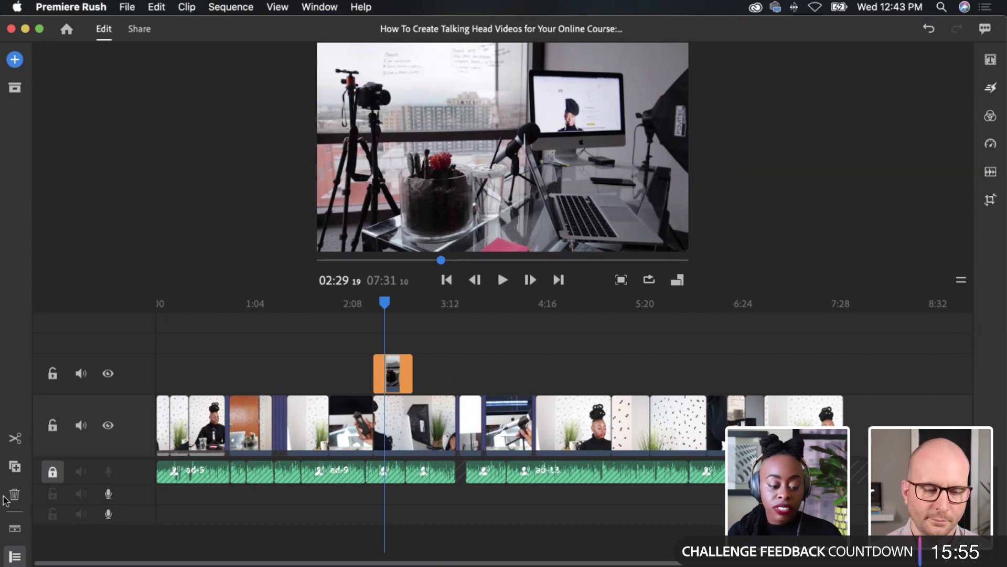
Unlock the voice-over track and shift ad-13 and its two neighbouring audio clips earlier to close the gap
click(53, 471)
drag(485, 475, 475, 475)
drag(554, 476, 545, 474)
drag(706, 474, 698, 473)
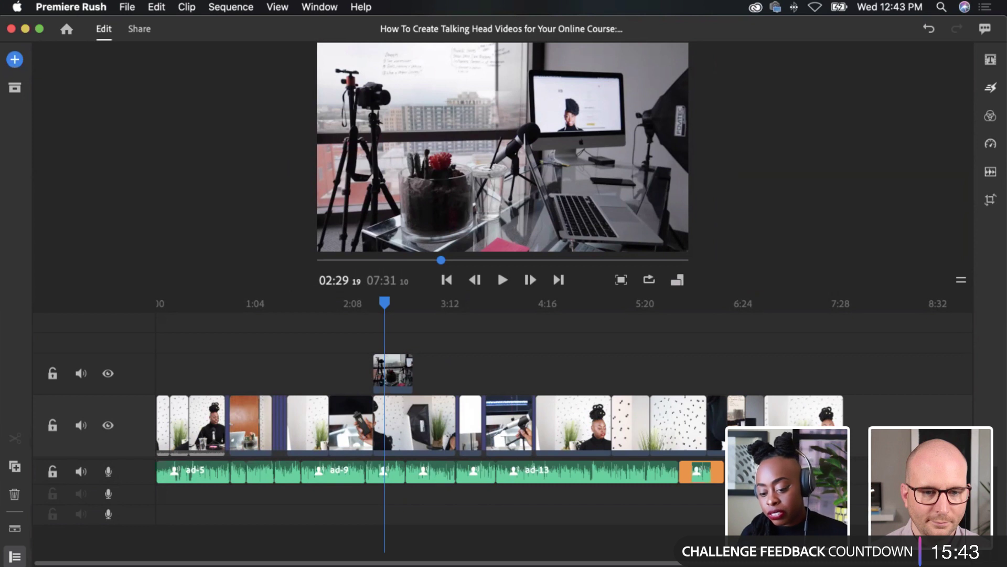
Move the camera-by-the-window clip onto the overlay track directly after the desk-setup clip, and select the remaining short clip near the sequence's end
drag(735, 407, 425, 374)
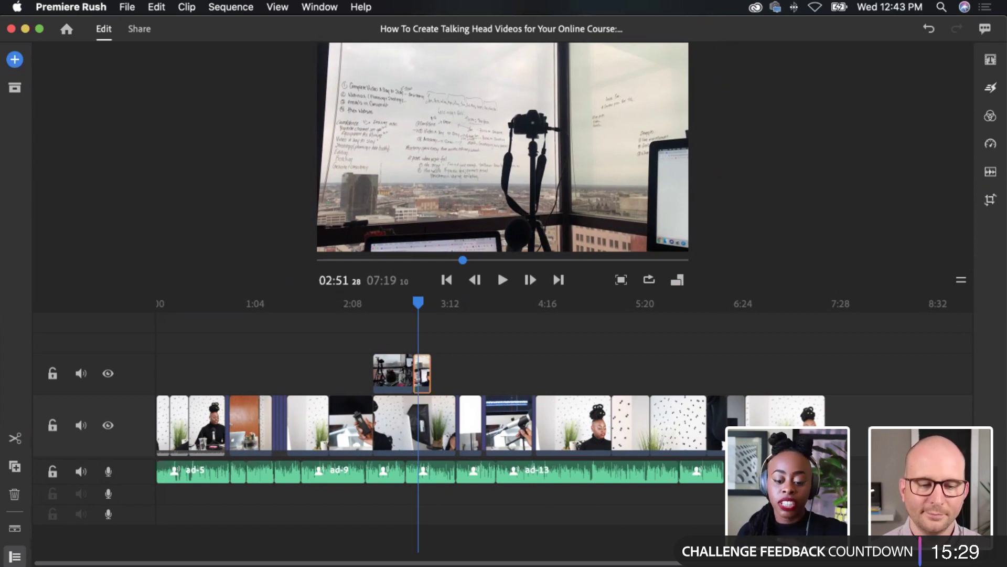
click(780, 412)
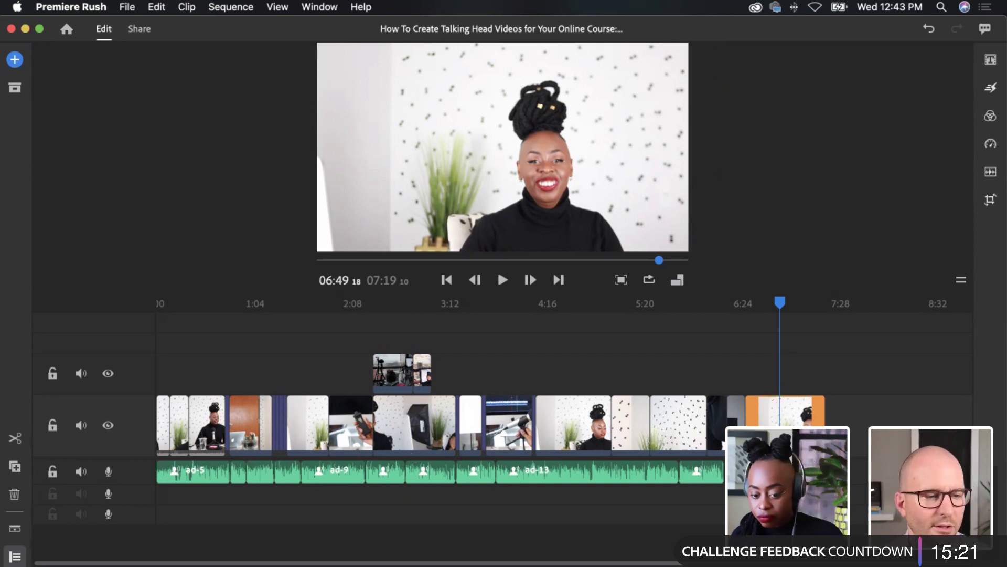
click(736, 414)
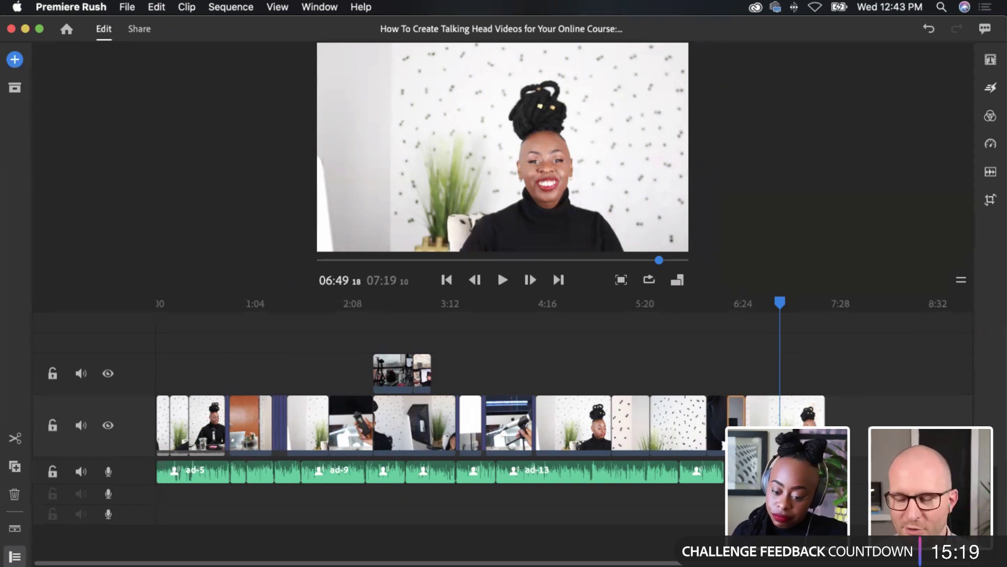
Try deleting the dotted-wall clip that starts at about 4:59, and undo the deletion
key(Up)
drag(744, 304, 682, 314)
click(616, 422)
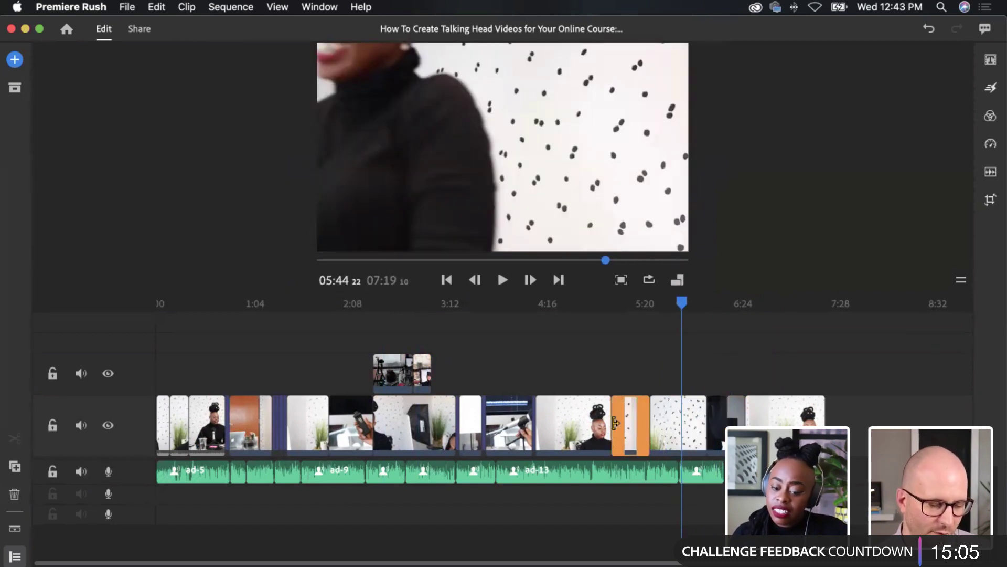
mouse_move(613, 302)
mouse_down()
mouse_move(639, 304)
mouse_move(626, 314)
mouse_up()
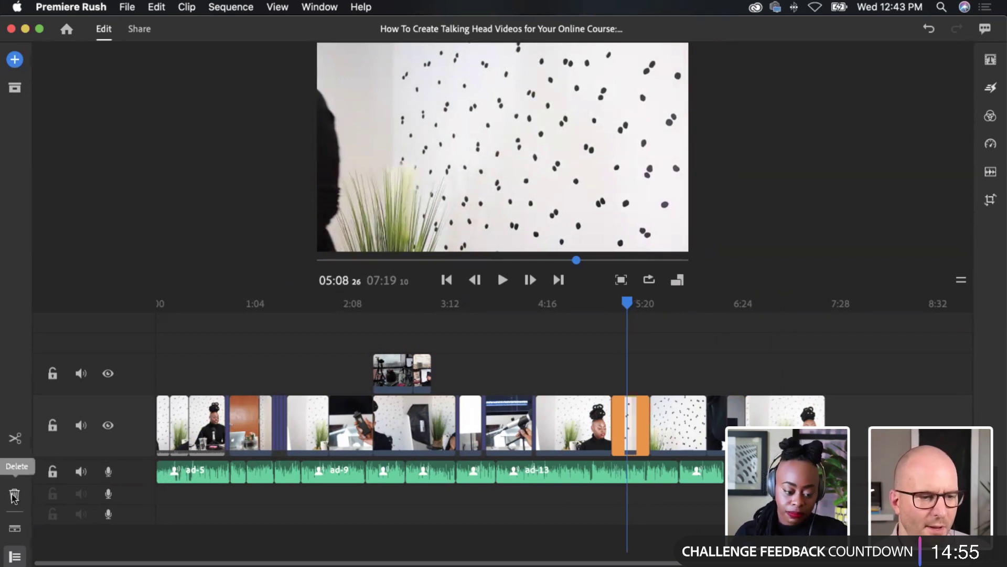
click(14, 495)
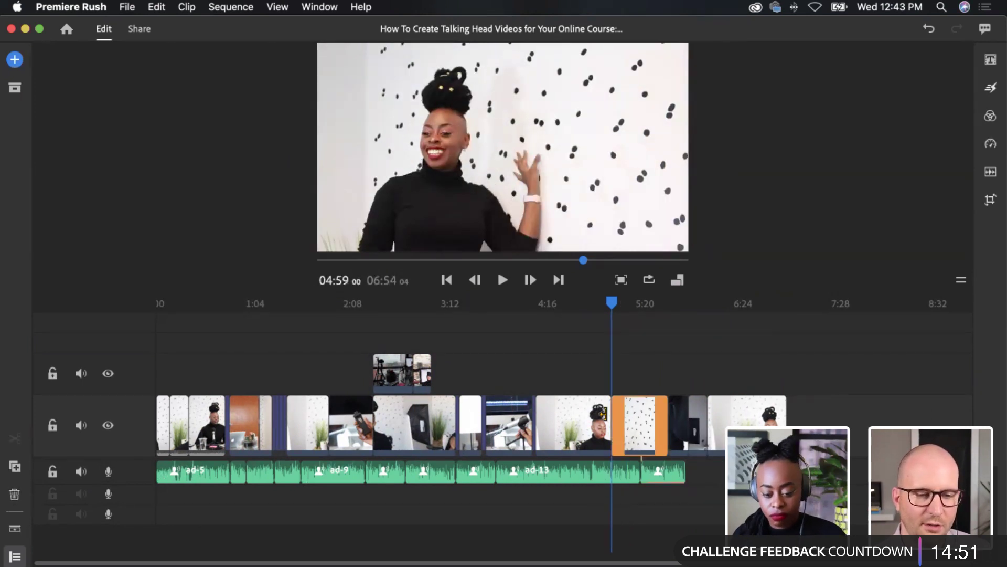
key(super+z)
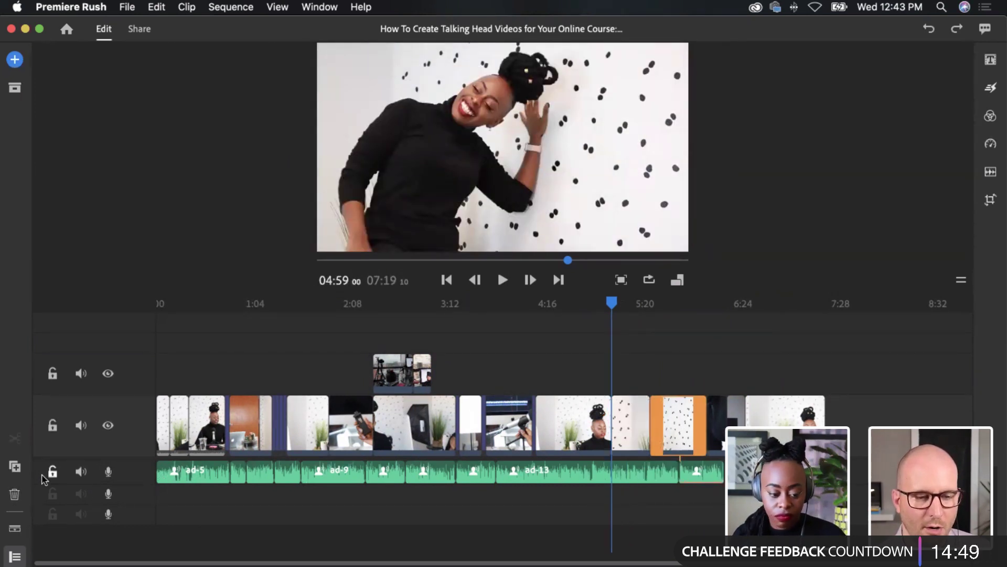
Lock the voice-over track and delete the second dotted-wall clip, at about 5:40, from the main video track
click(53, 471)
click(674, 419)
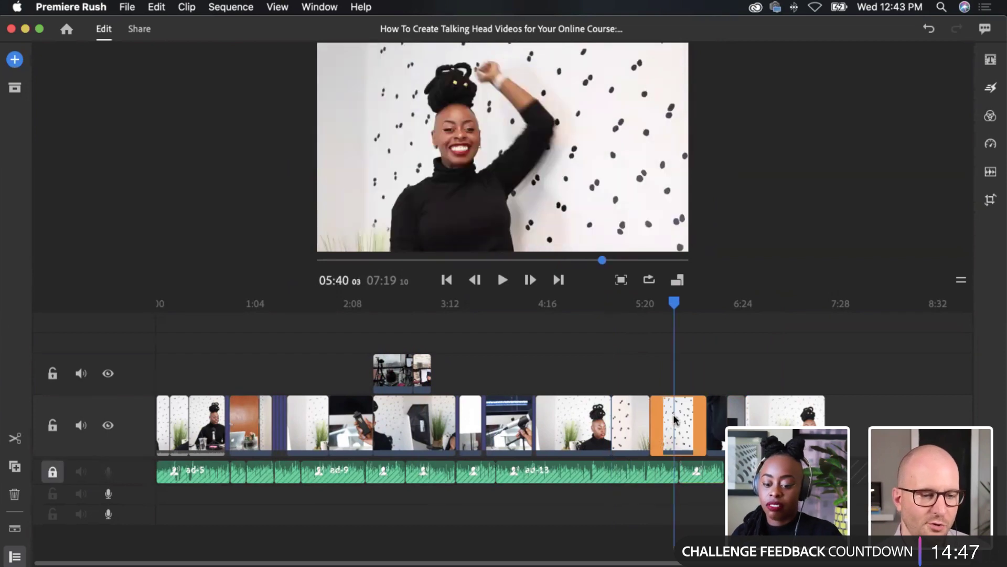
key(Delete)
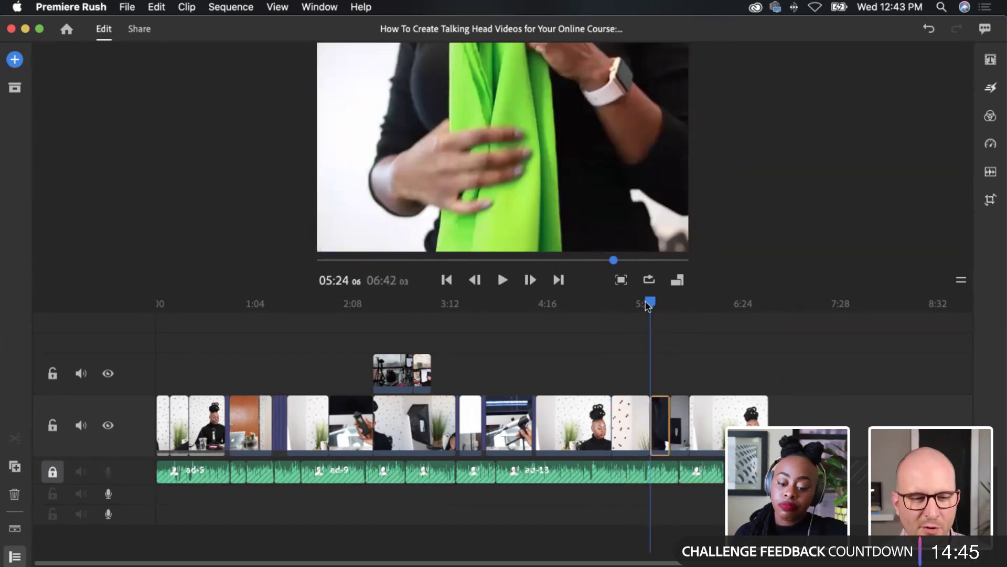
Review the remaining dotted-wall clip, the final talking-head clip and the overlay section, ending with the playhead at 03:58 25
drag(654, 302, 624, 314)
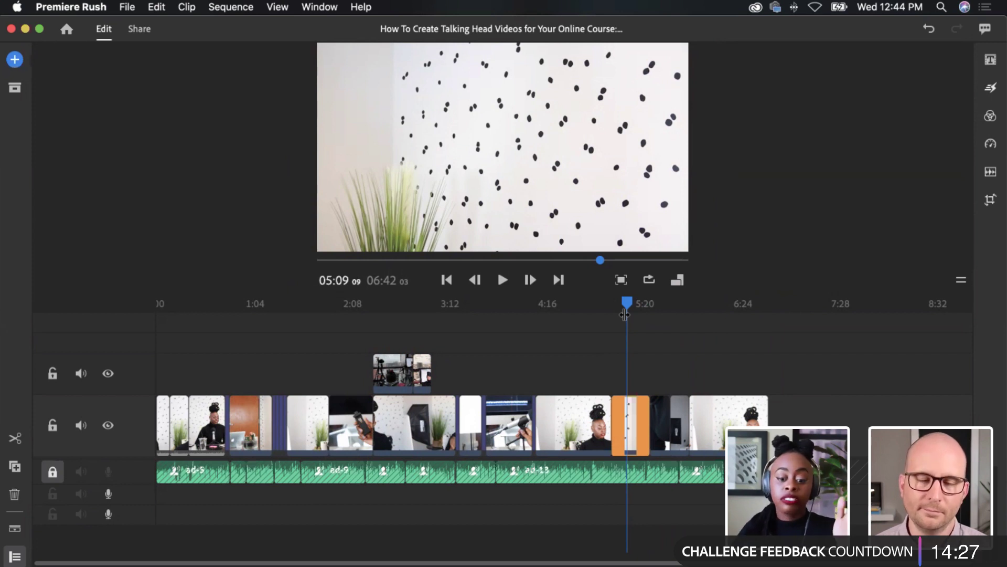
drag(626, 303, 177, 368)
drag(756, 400, 742, 414)
click(742, 415)
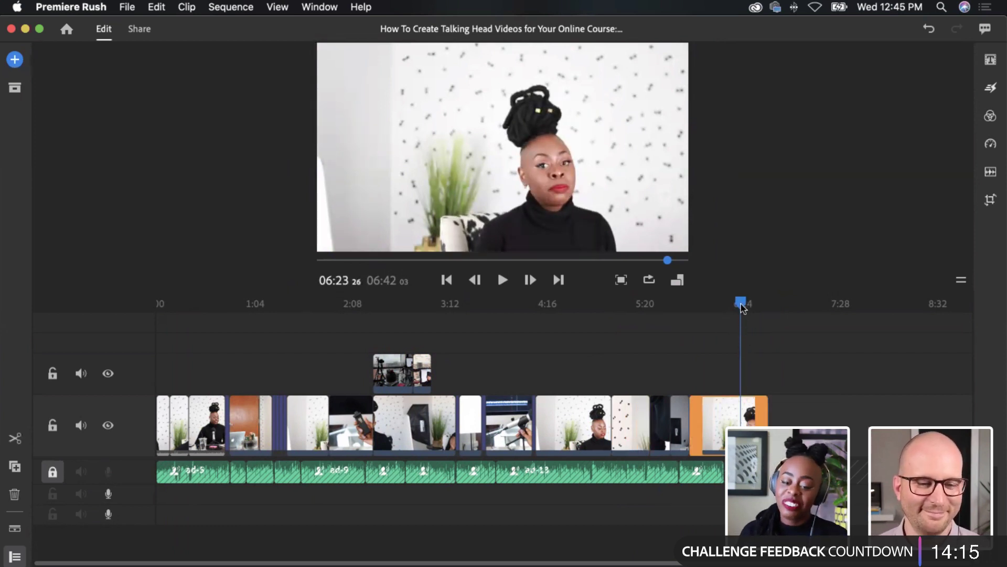
drag(740, 304, 195, 373)
drag(288, 382, 394, 418)
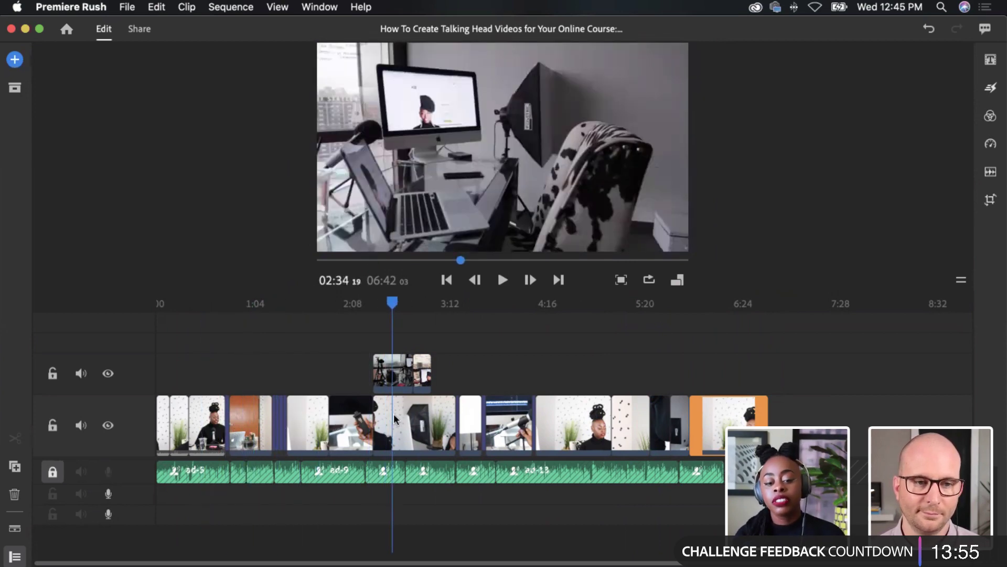
drag(394, 413, 523, 433)
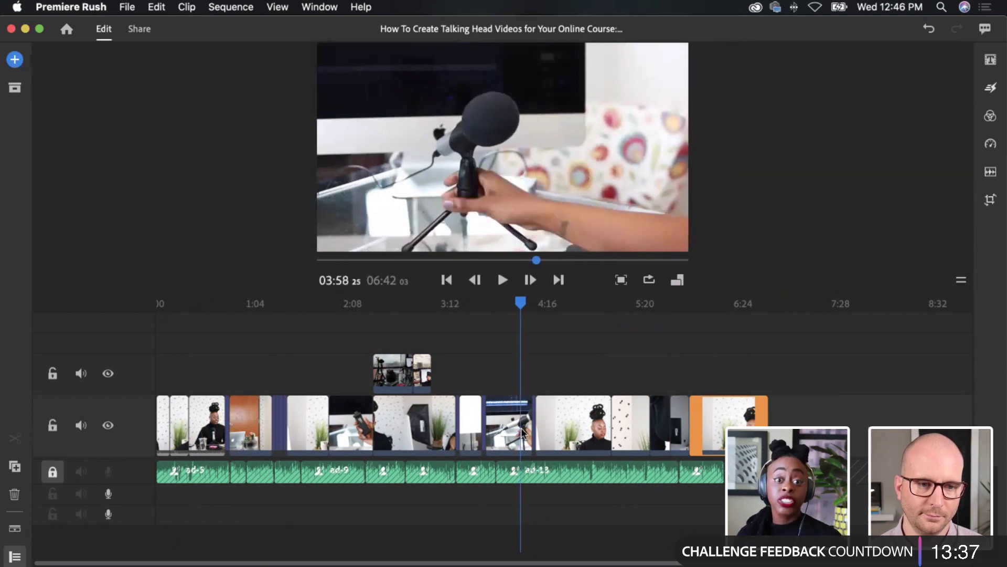
Review the microphone clip, the desk-setup overlay and the talking-head clip after 4:16, ending with the playhead at 03:48 08
click(522, 433)
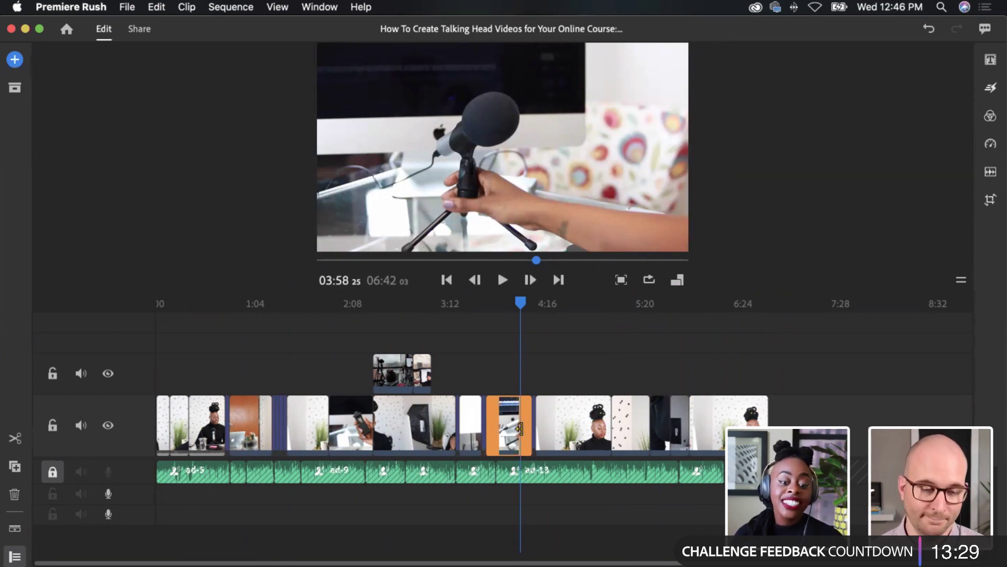
drag(518, 306, 382, 342)
click(388, 370)
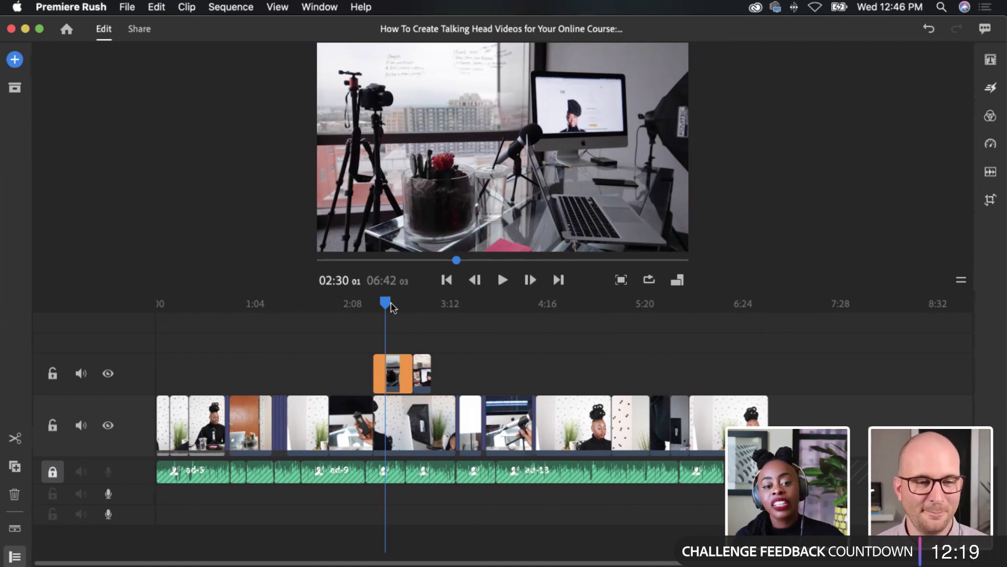
mouse_move(391, 308)
mouse_down()
mouse_move(493, 310)
mouse_move(371, 329)
mouse_move(385, 322)
mouse_up()
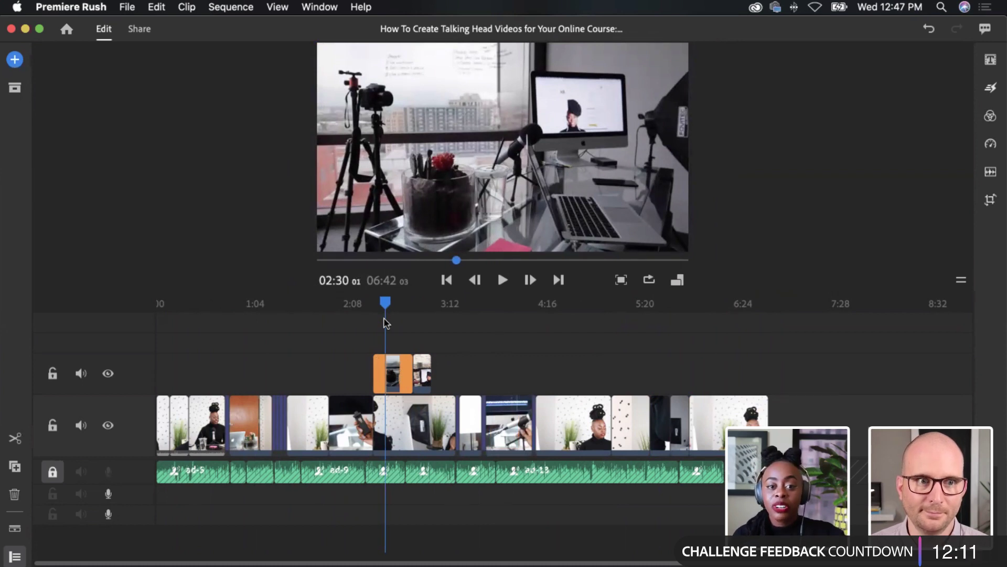
drag(386, 322, 573, 351)
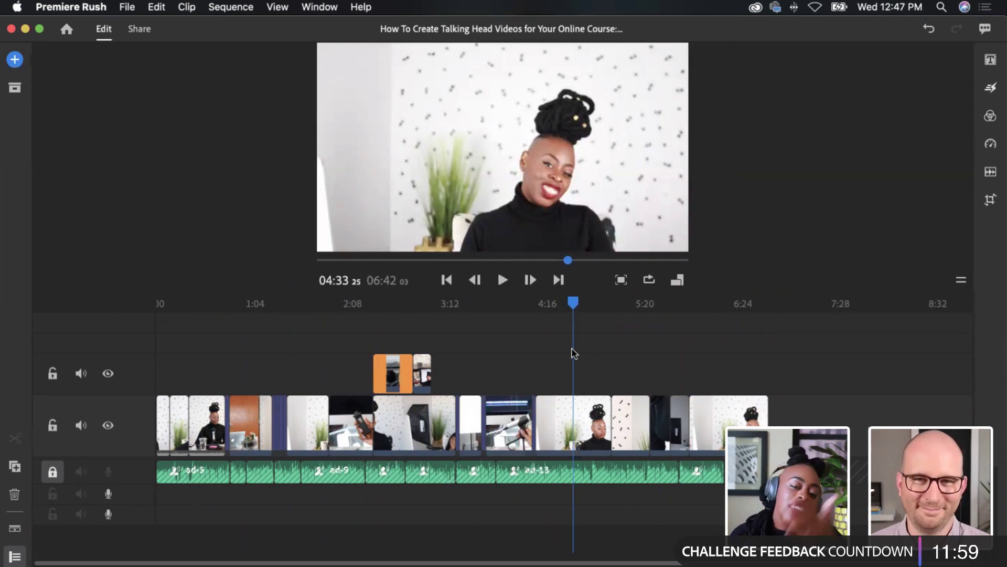
mouse_move(573, 351)
mouse_down()
mouse_move(562, 354)
mouse_move(586, 355)
mouse_up()
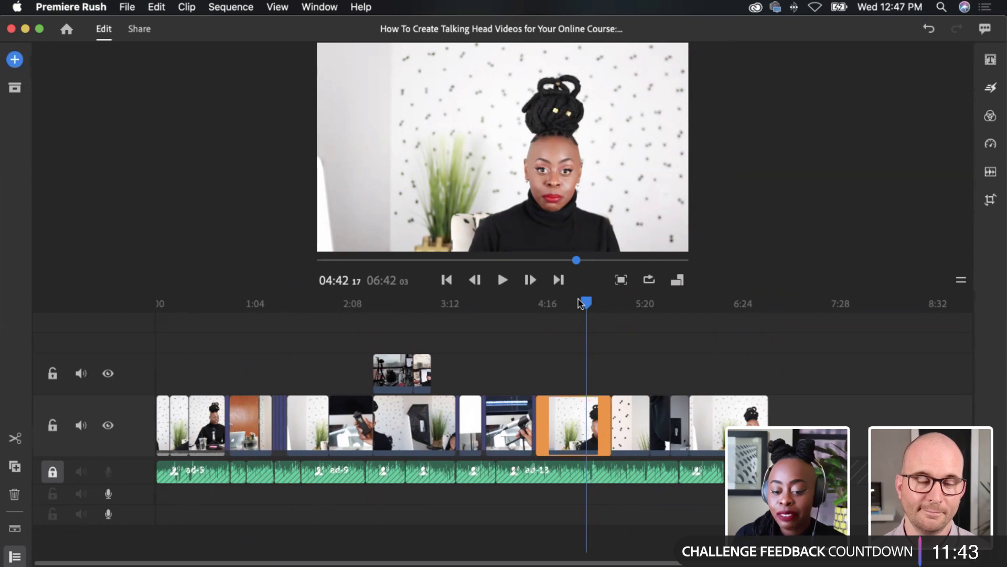
drag(587, 307, 575, 305)
click(177, 355)
drag(178, 355, 400, 376)
click(400, 378)
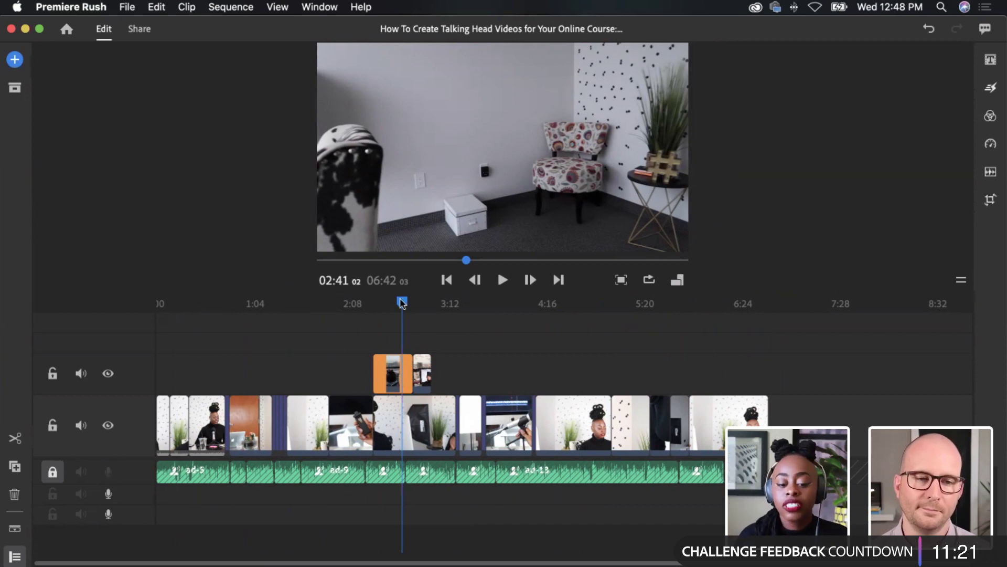
drag(386, 312, 504, 363)
click(493, 366)
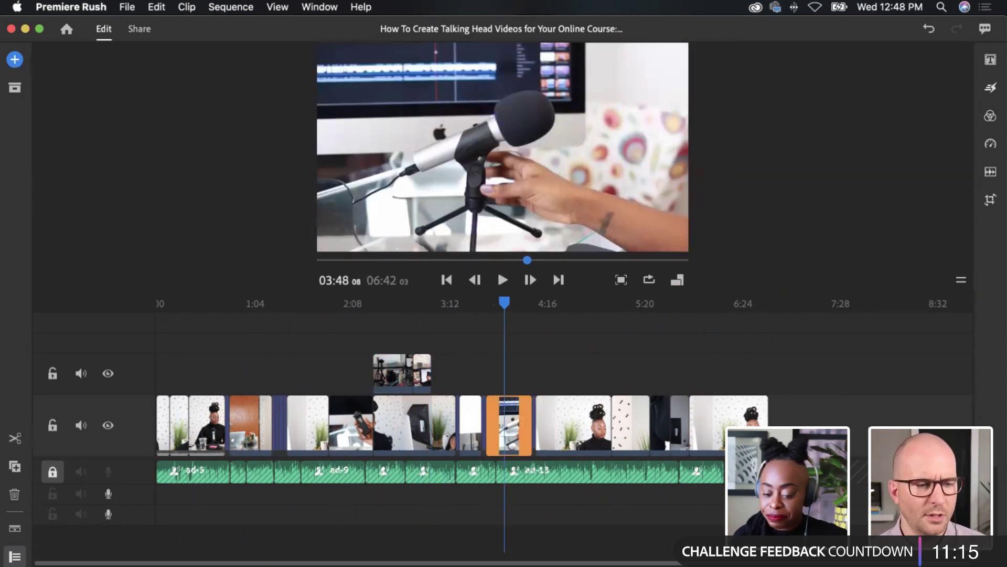
Trim the end of the final talking-head clip back to about 6:12, in line with the end of the voice-over
click(713, 430)
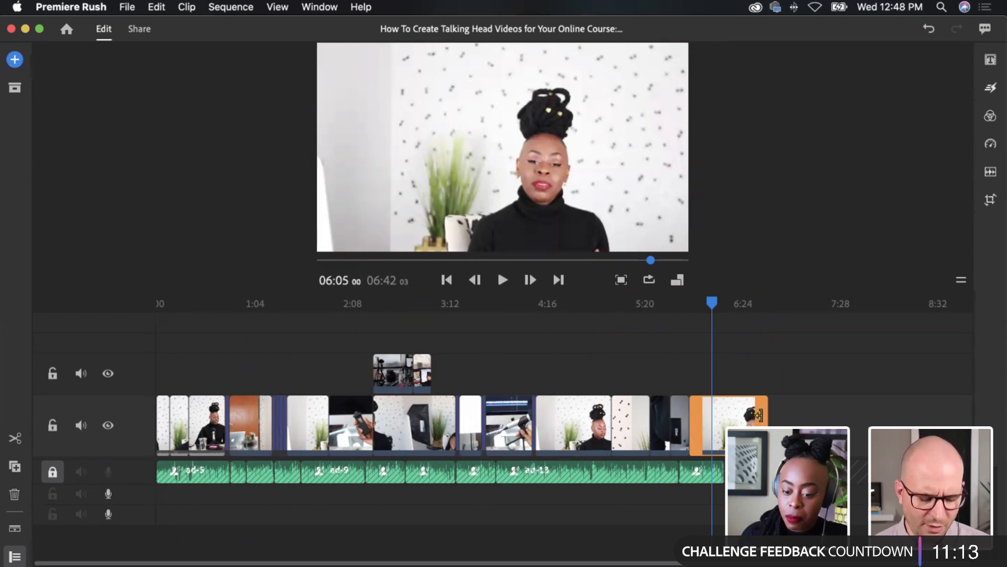
drag(763, 414, 721, 428)
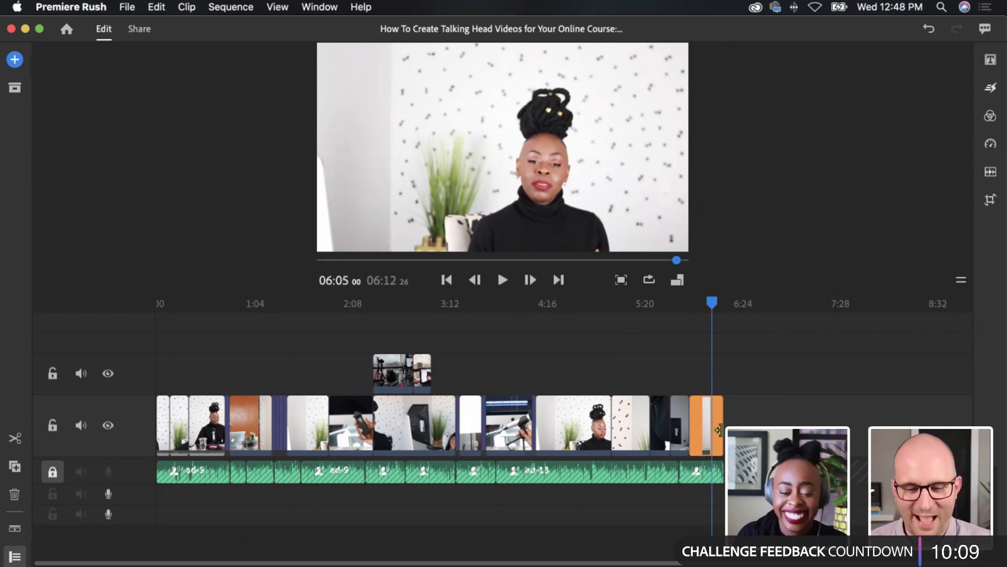
drag(719, 428, 719, 429)
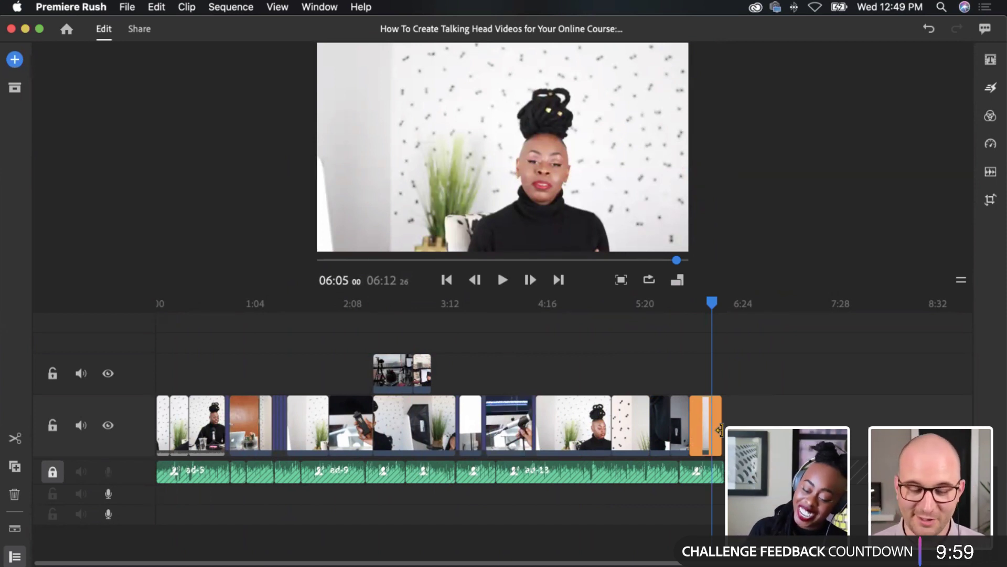
Review the talking-head footage at about 4:38 and 1:42, and examine the small-spaces setup diagram at 01:20 02 in full screen
drag(713, 302, 584, 336)
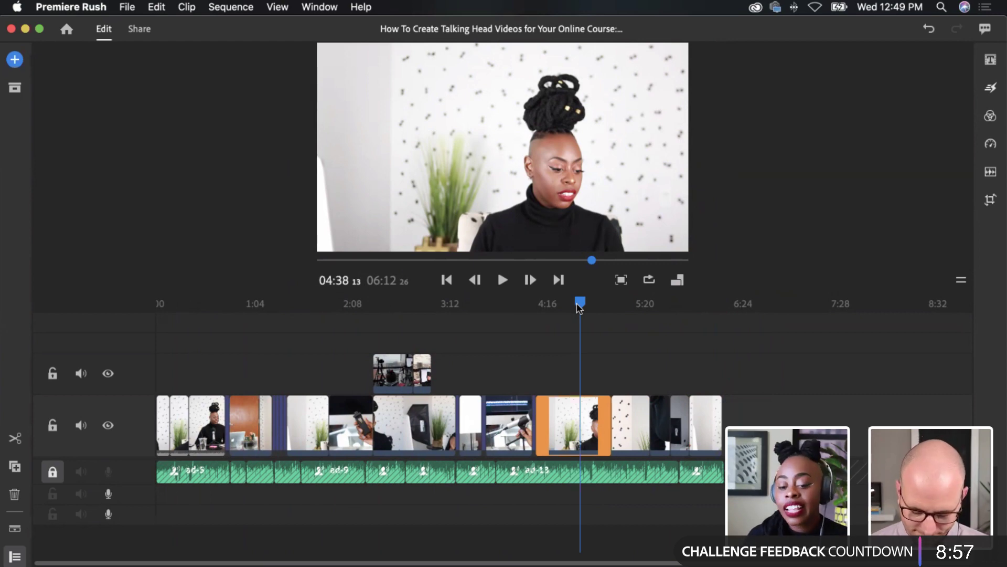
drag(579, 307, 310, 393)
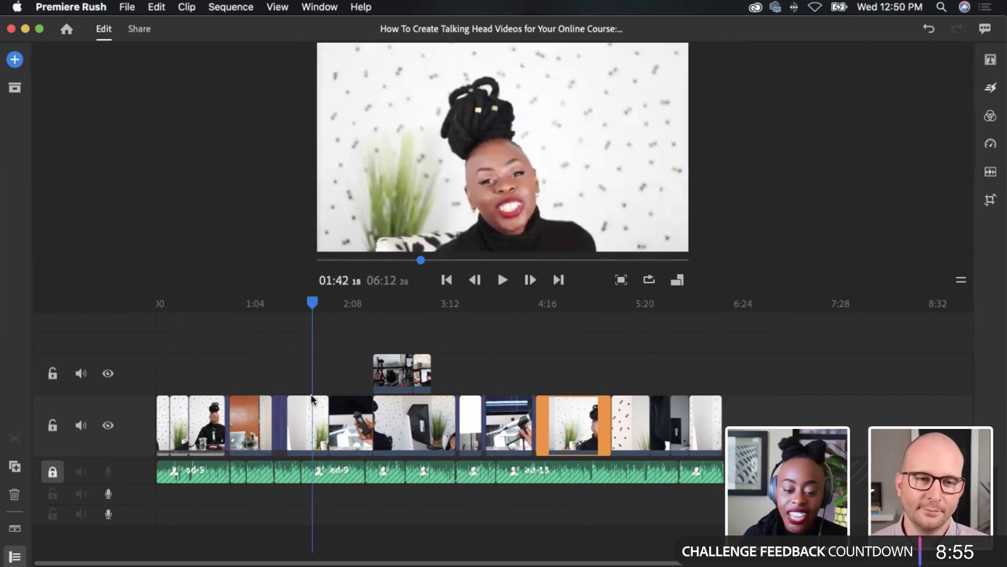
click(311, 396)
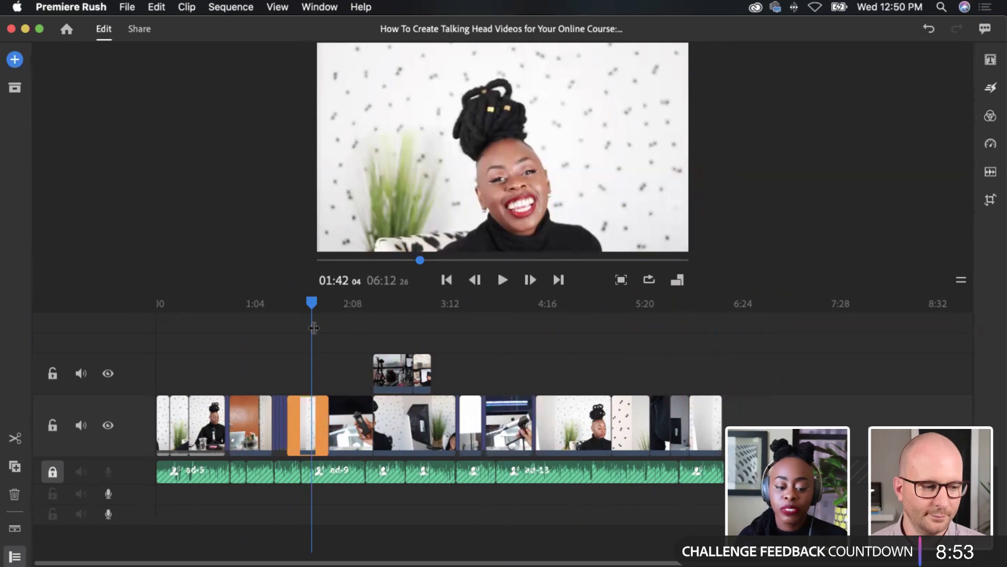
drag(313, 311, 282, 376)
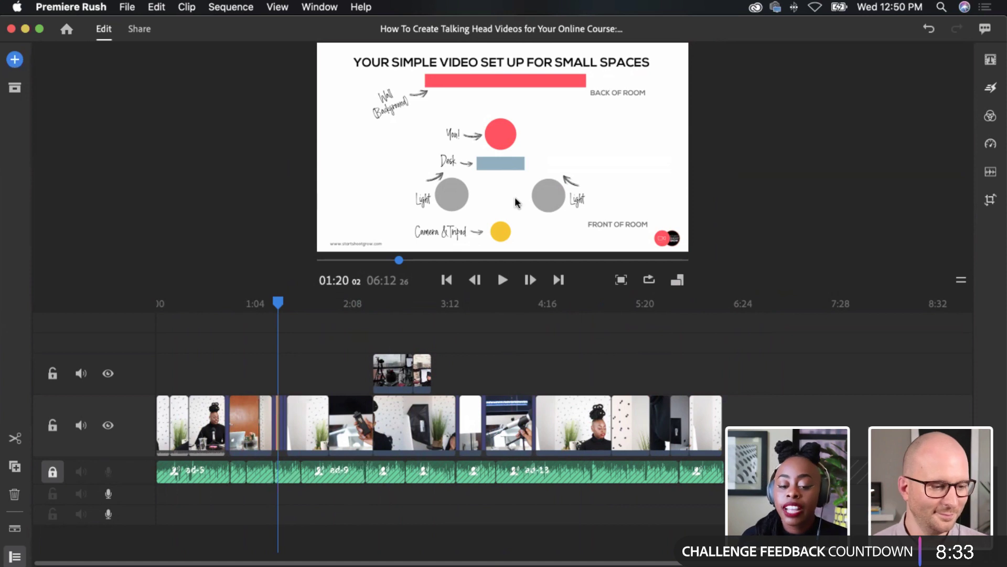
click(622, 280)
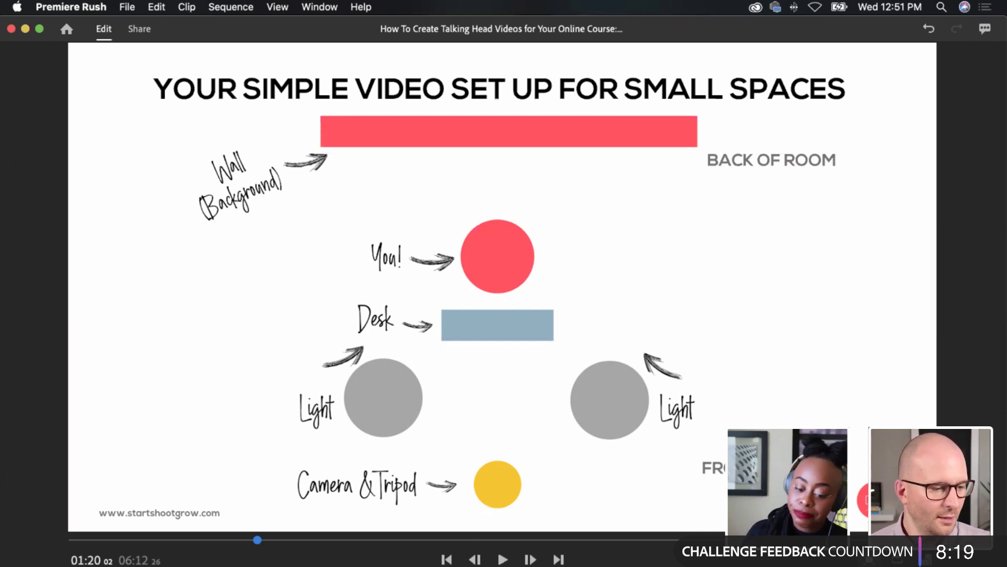
click(870, 559)
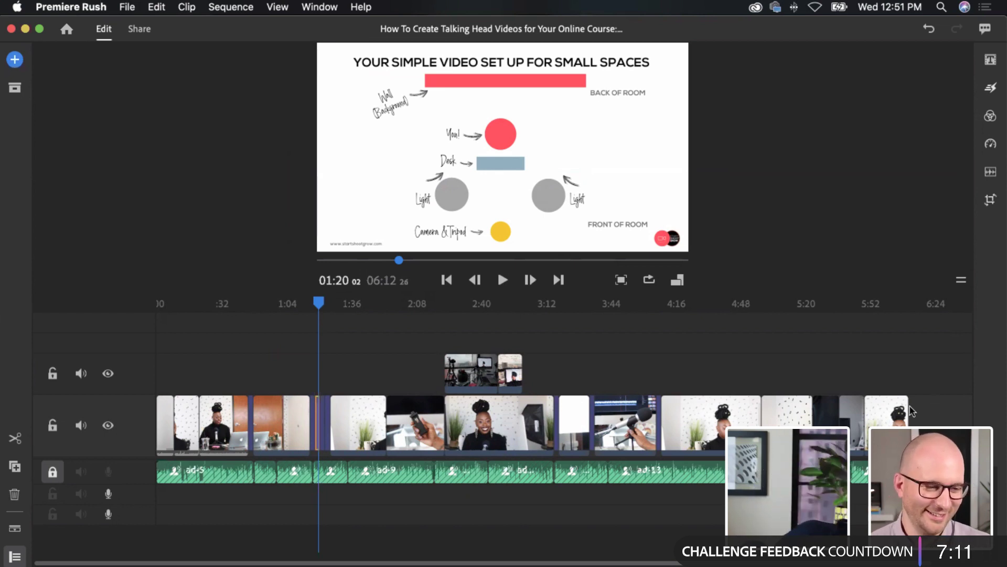
Check the desk-setup overlay, the final talking-head clip and the camera-by-the-window overlay at 02:56 06
click(465, 379)
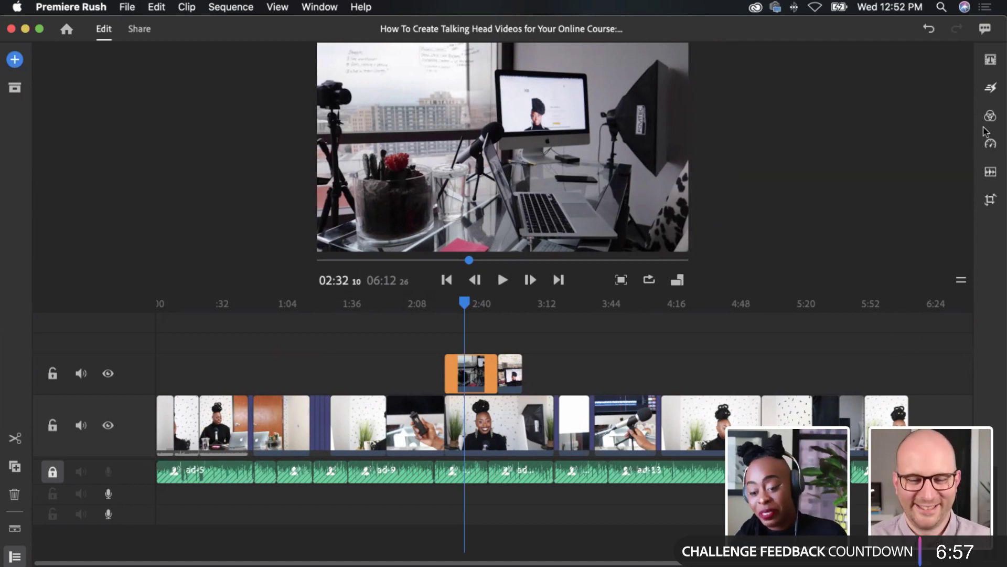
click(907, 370)
click(883, 413)
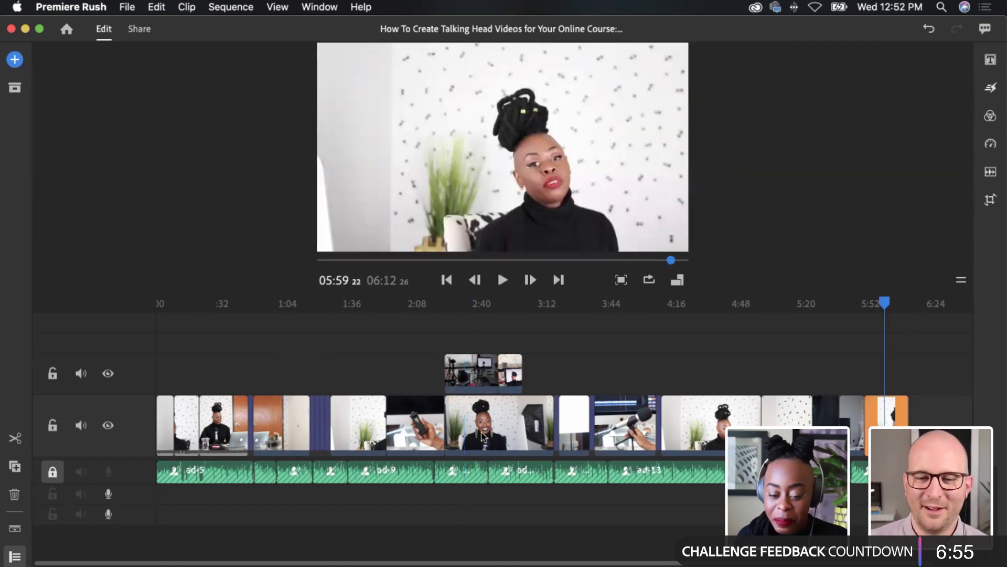
click(521, 374)
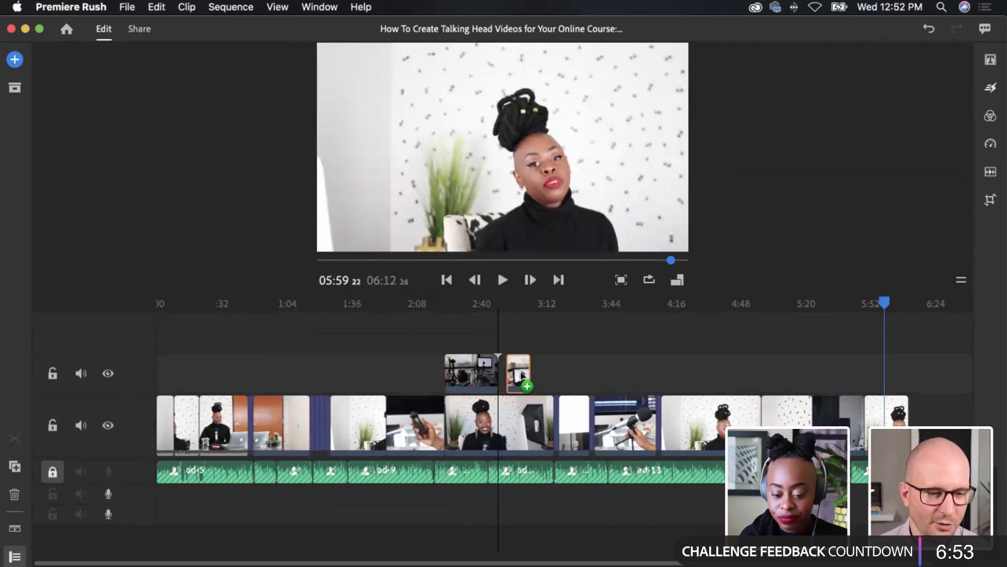
click(513, 374)
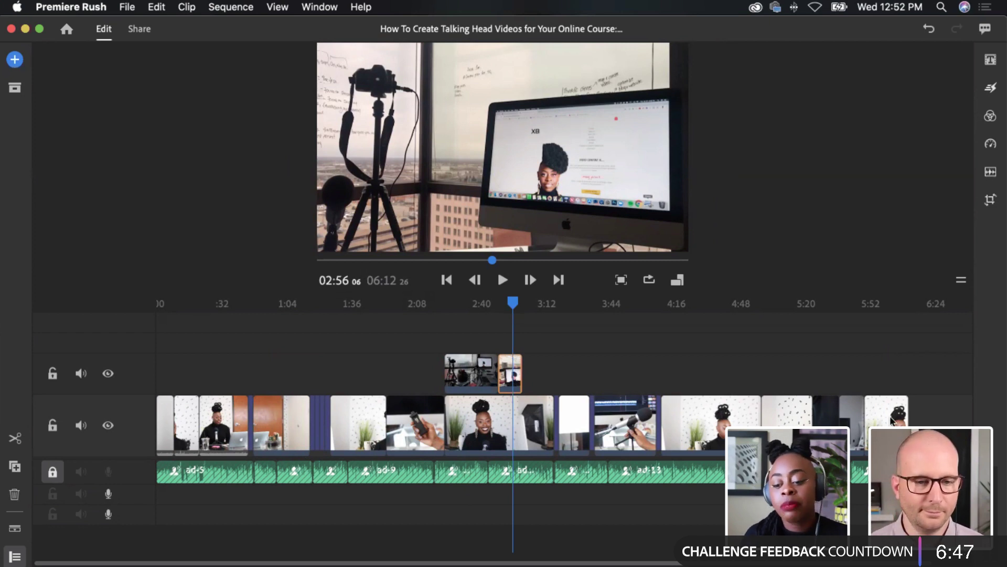
Unlock the voice-over track and hide the main video track, with the playhead at the start of the sequence
click(52, 471)
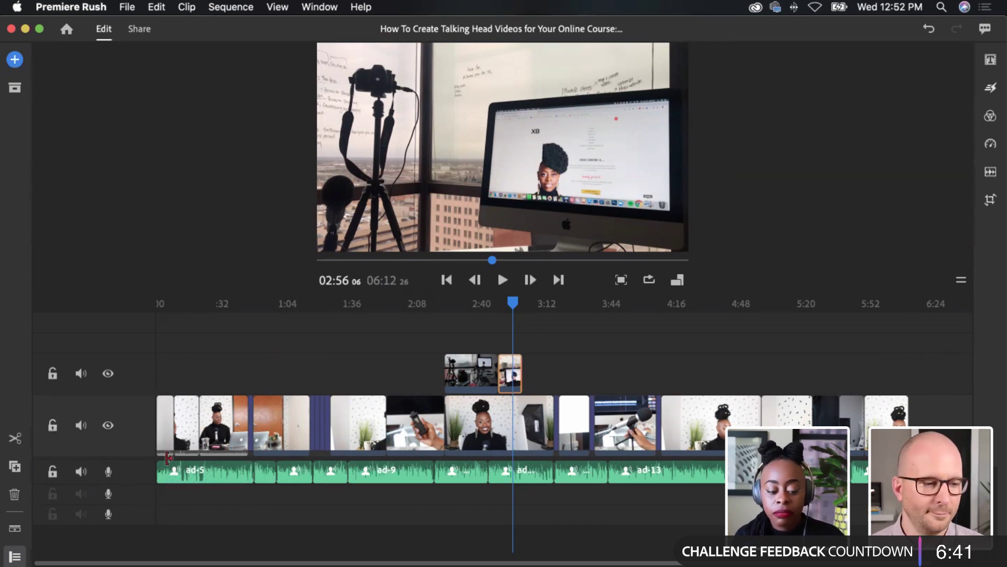
click(162, 303)
drag(161, 303, 153, 315)
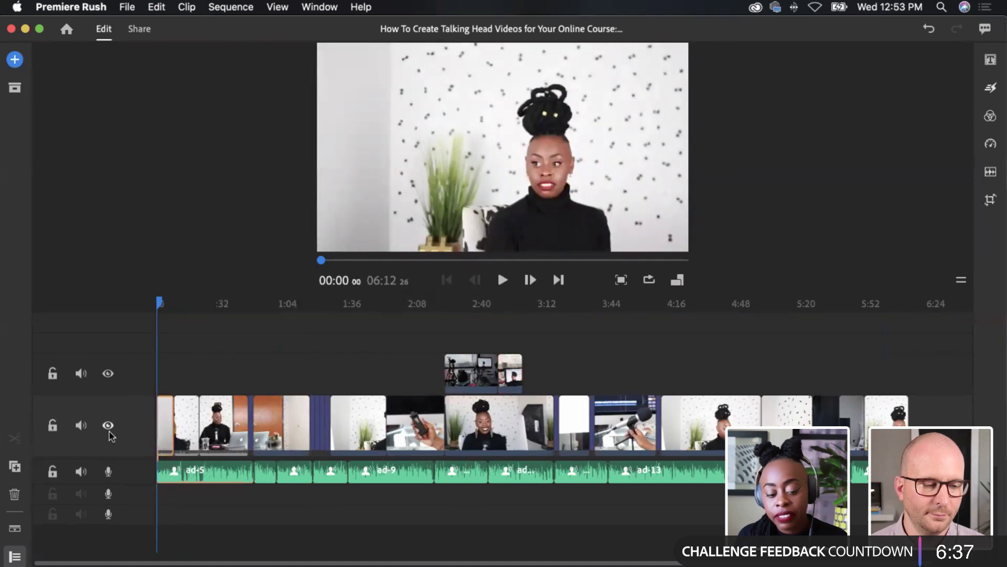
click(108, 425)
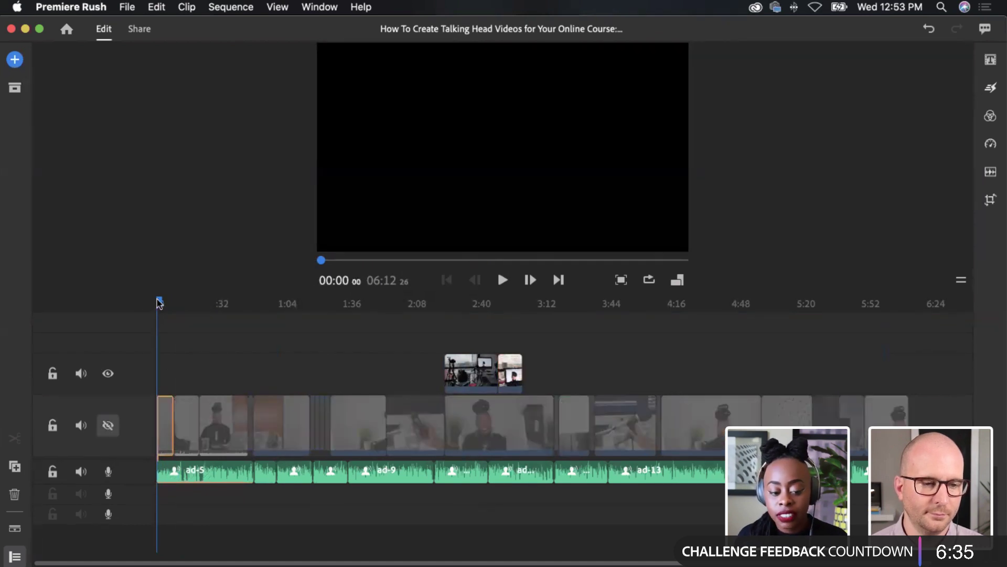
Enlarge the timeline around the first voice-over clip, ad-5, and place the playhead at 00:11 06
drag(188, 304, 182, 304)
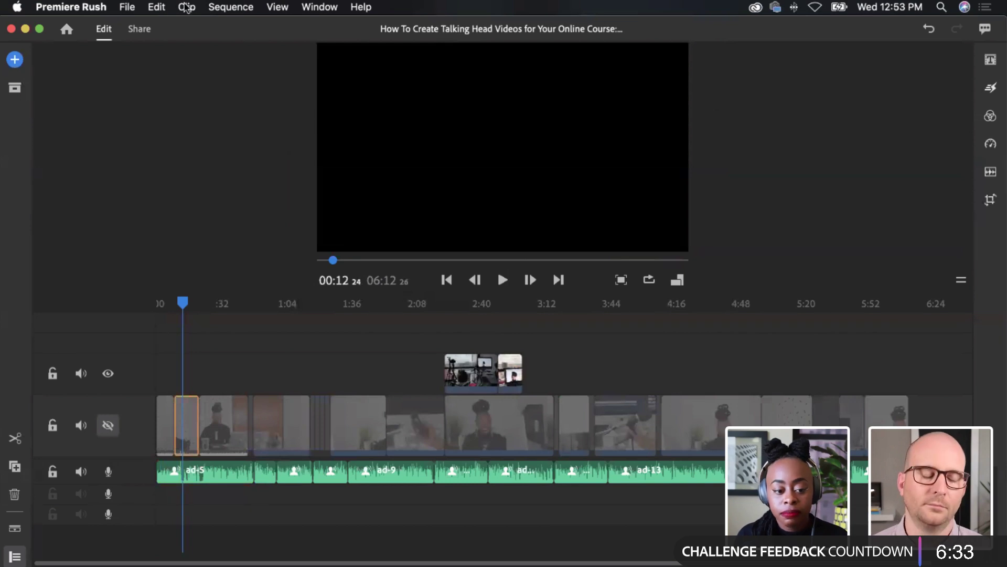
click(157, 7)
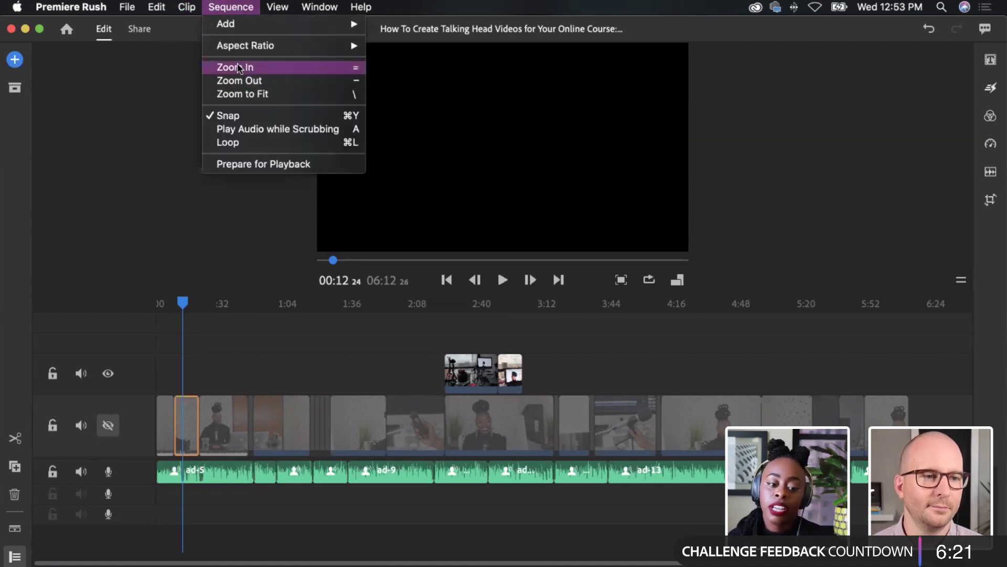
click(239, 68)
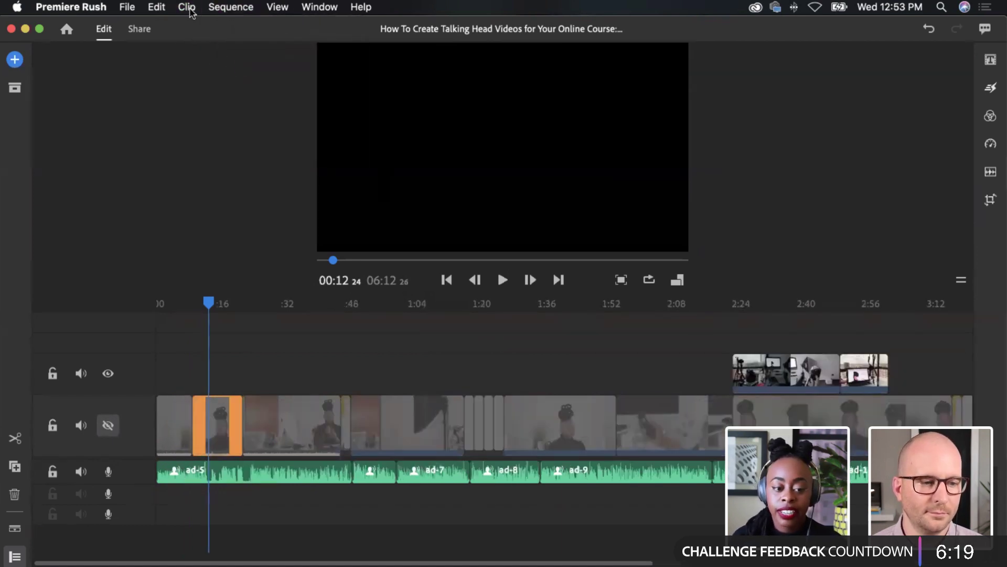
click(190, 12)
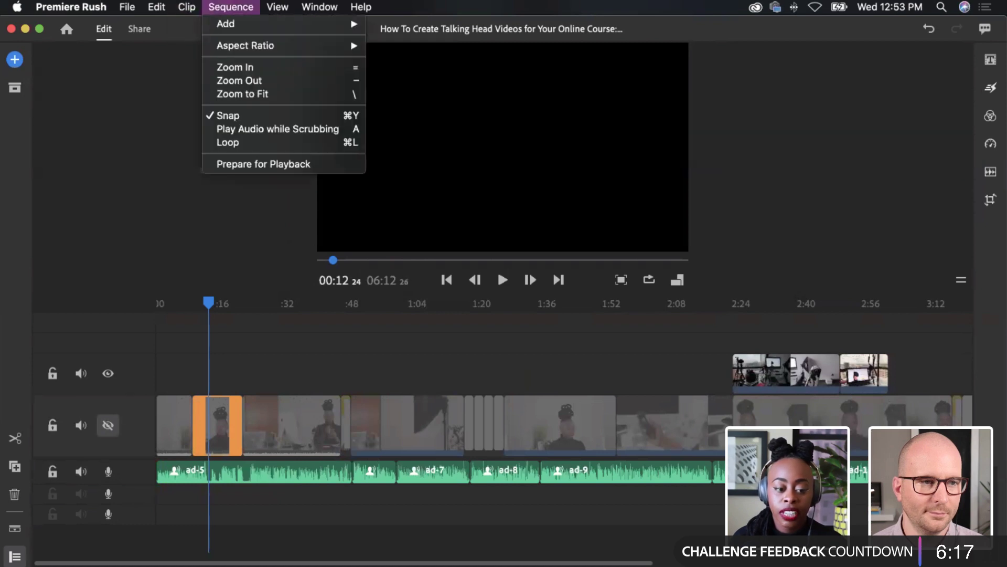
click(229, 69)
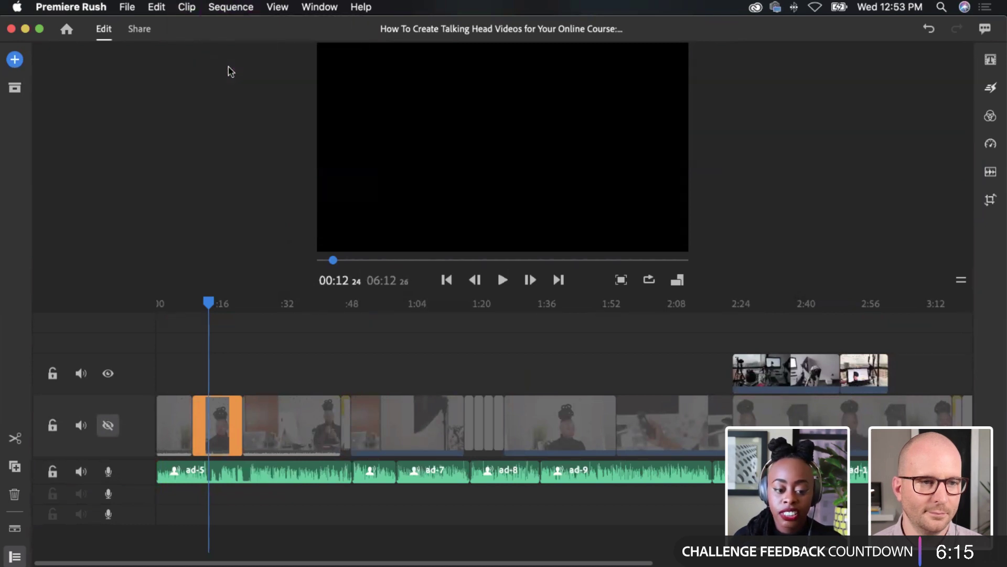
click(221, 8)
click(242, 70)
click(347, 321)
click(337, 325)
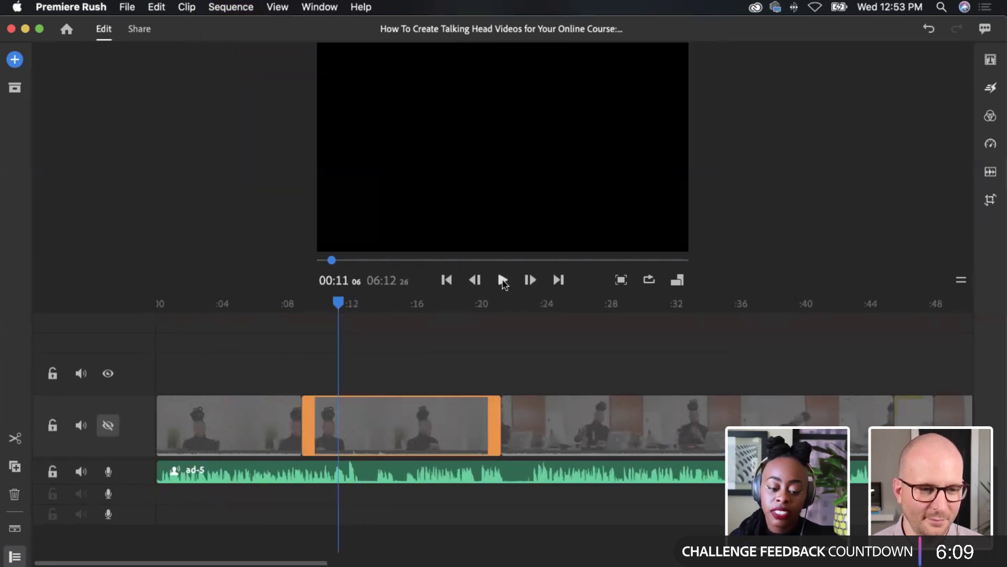
Listen to the ad-5 voice-over in short stretches from 00:11 06, stopping at 00:24 12
click(503, 281)
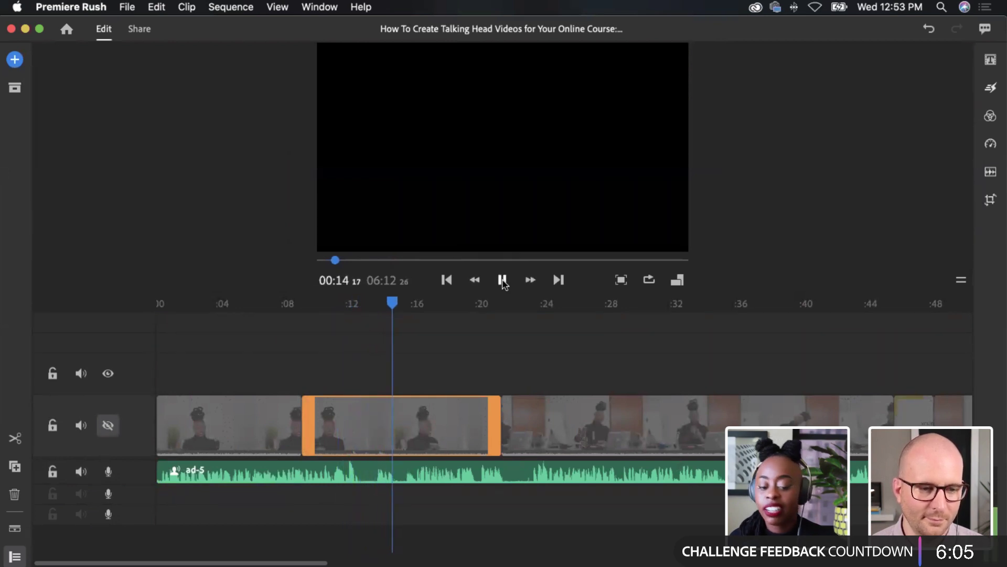
click(503, 281)
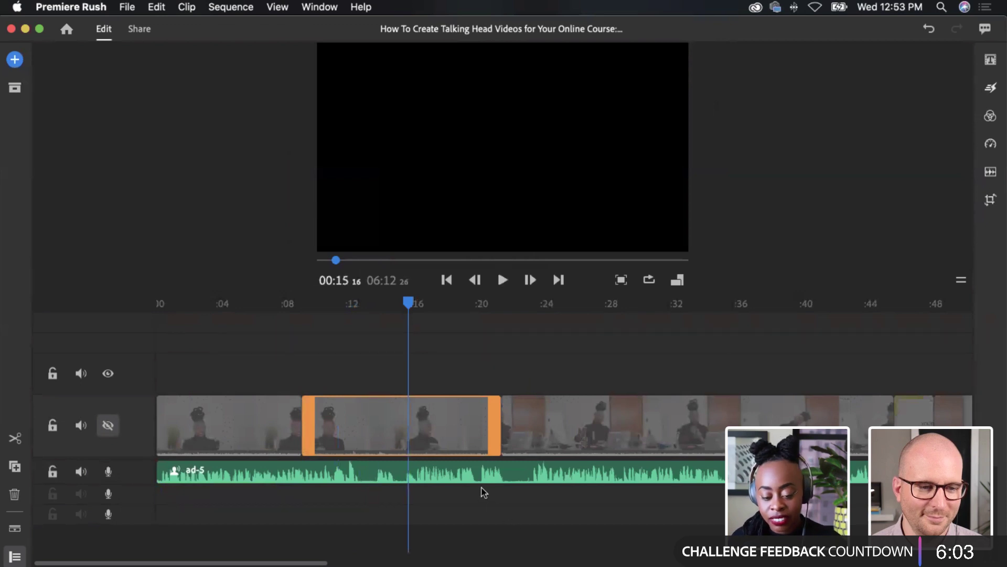
scroll(511, 410, right, 5)
click(502, 281)
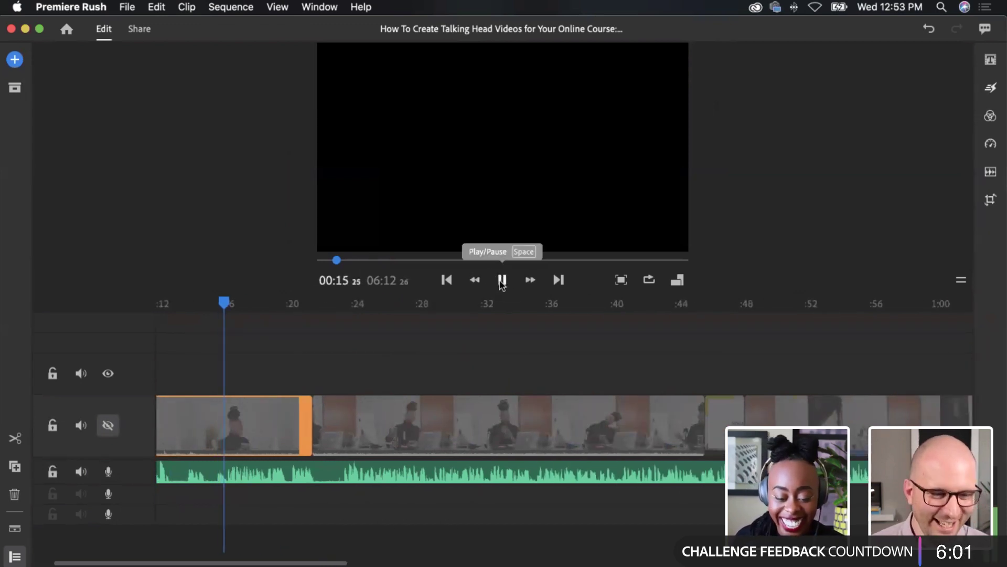
click(501, 281)
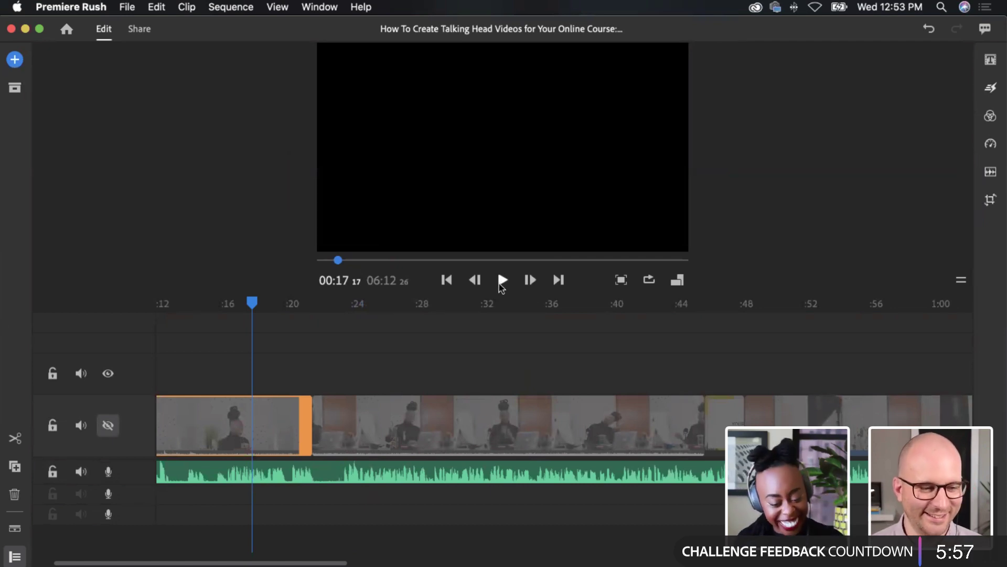
click(501, 281)
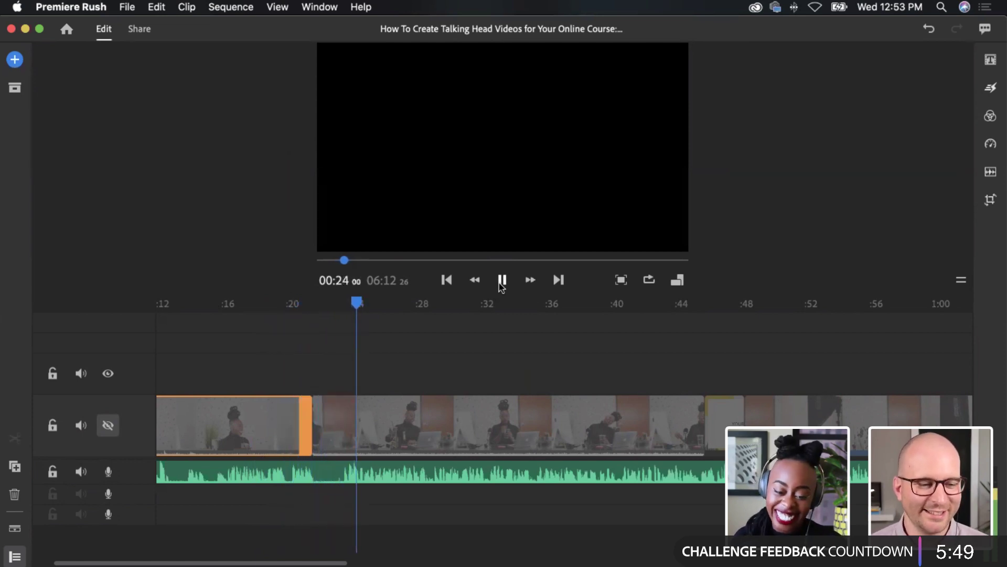
click(502, 284)
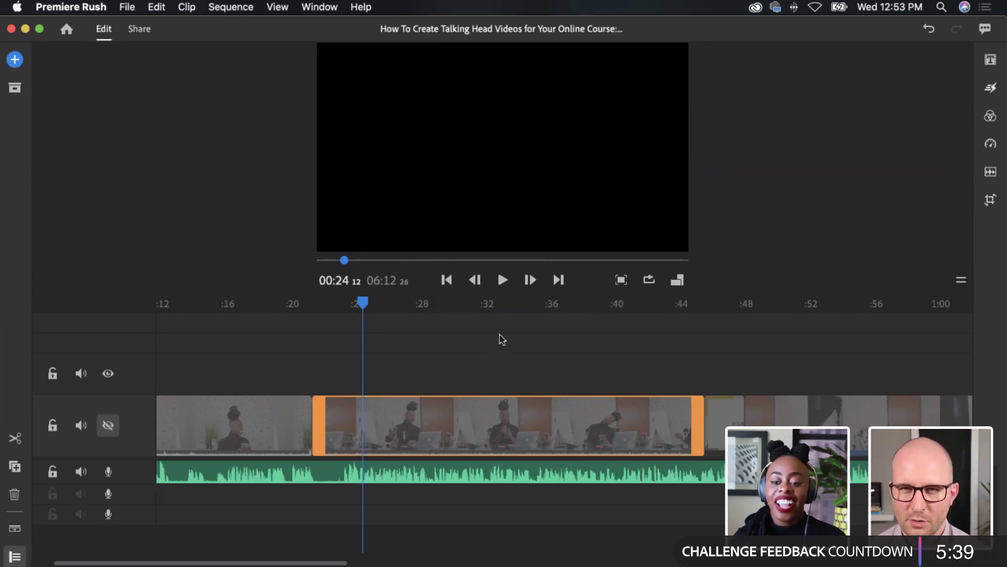
Step the playhead through the rest of the ad-5 voice-over to 00:46 26, near its end
scroll(501, 339, right, 2)
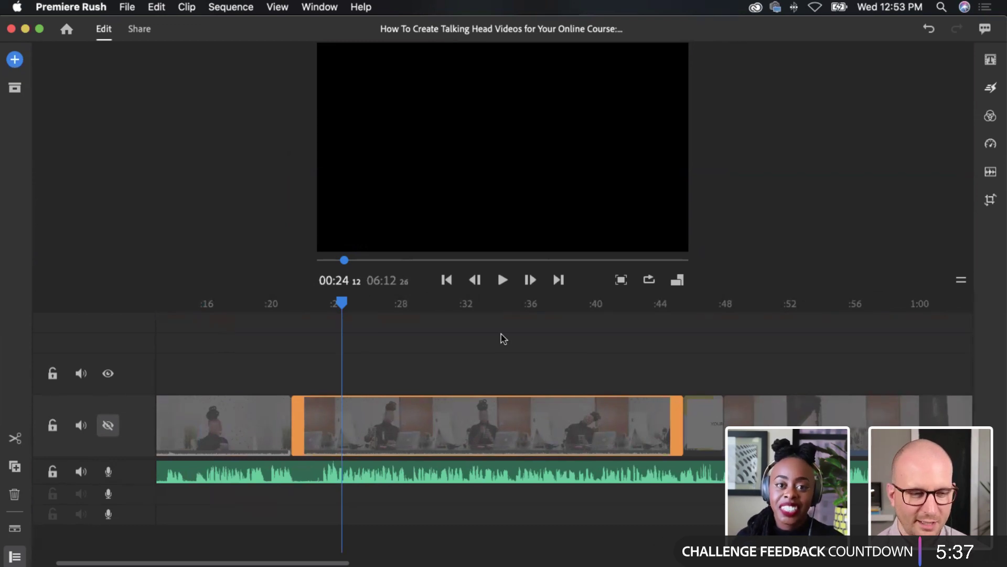
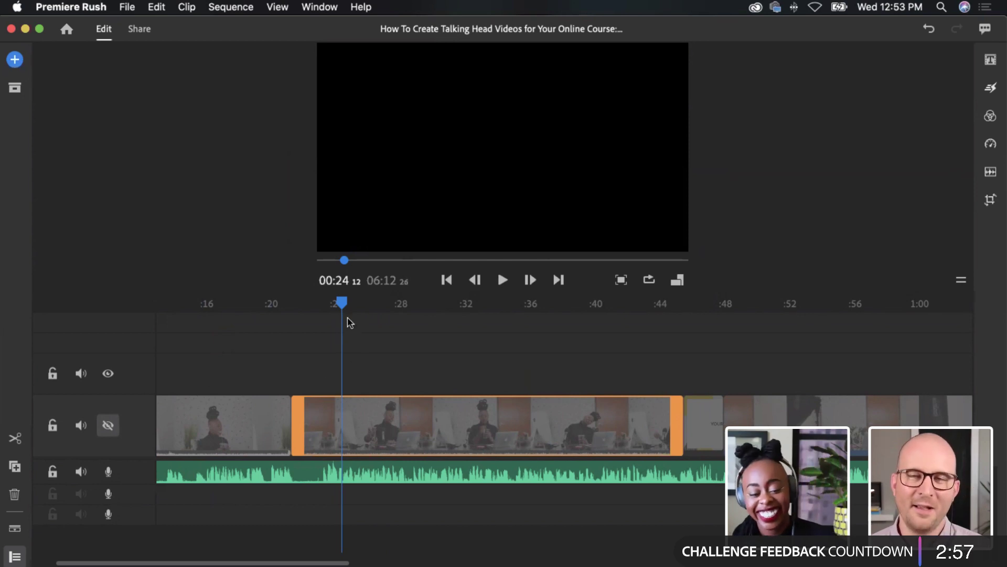
scroll(350, 321, right, 2)
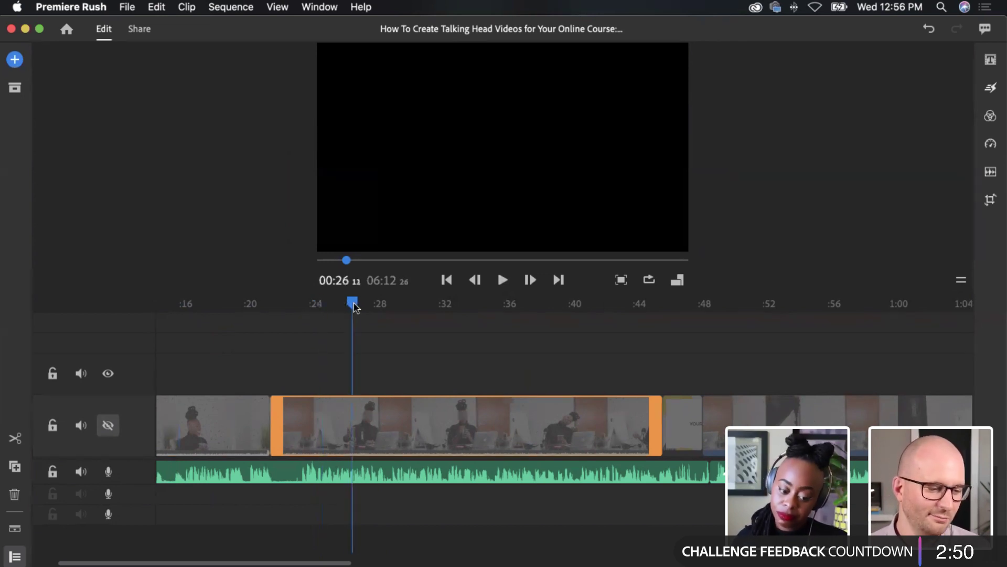
drag(351, 303, 387, 309)
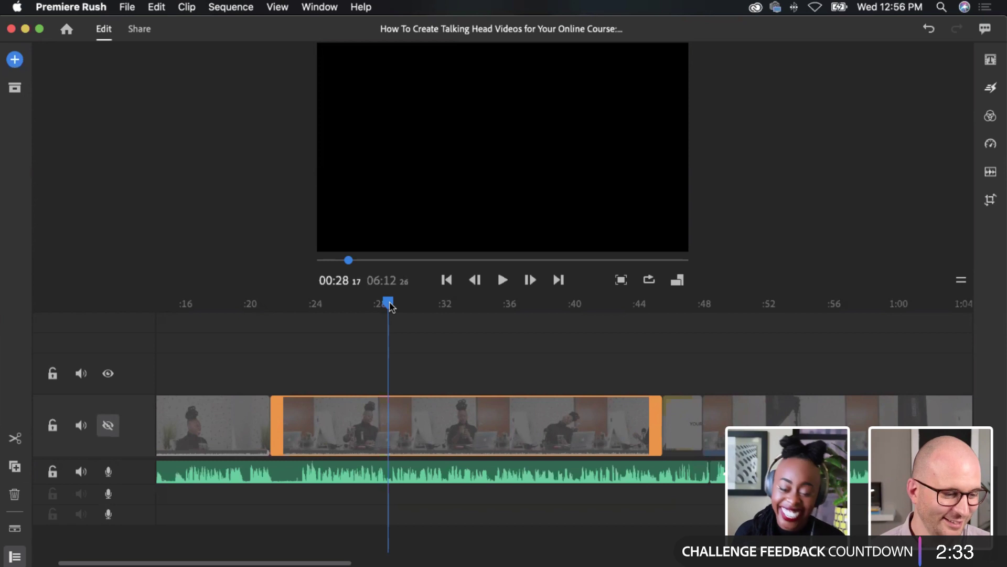
drag(401, 307, 434, 307)
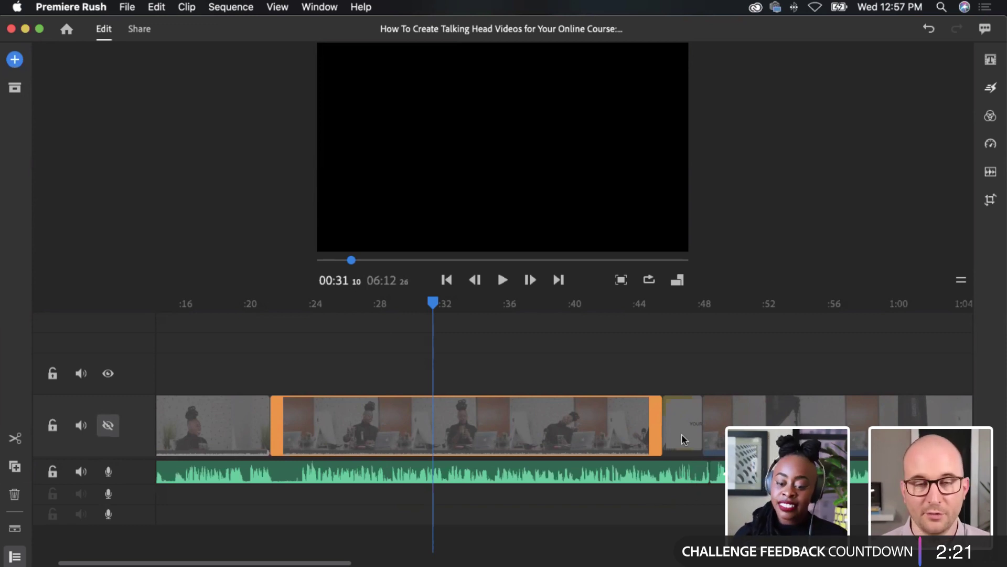
click(671, 317)
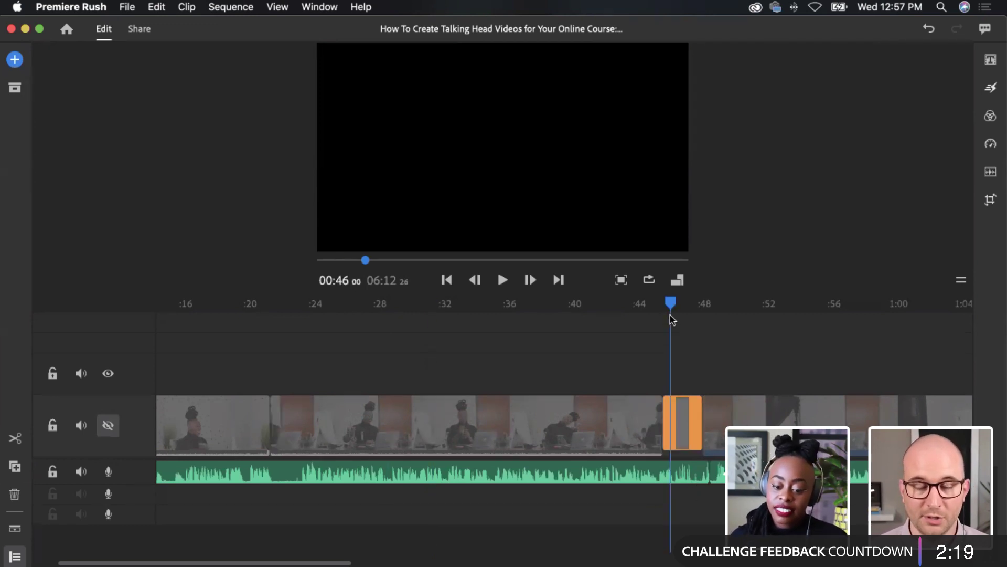
click(685, 307)
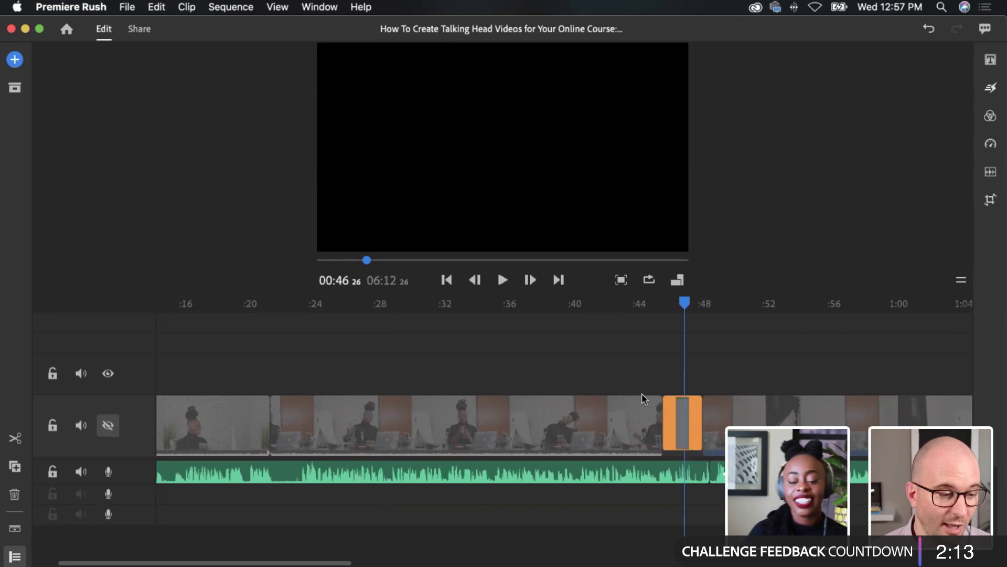
Inspect the join between the ad-5 and ad-6 voice-over clips and return the view to the start of the sequence
scroll(646, 396, right, 5)
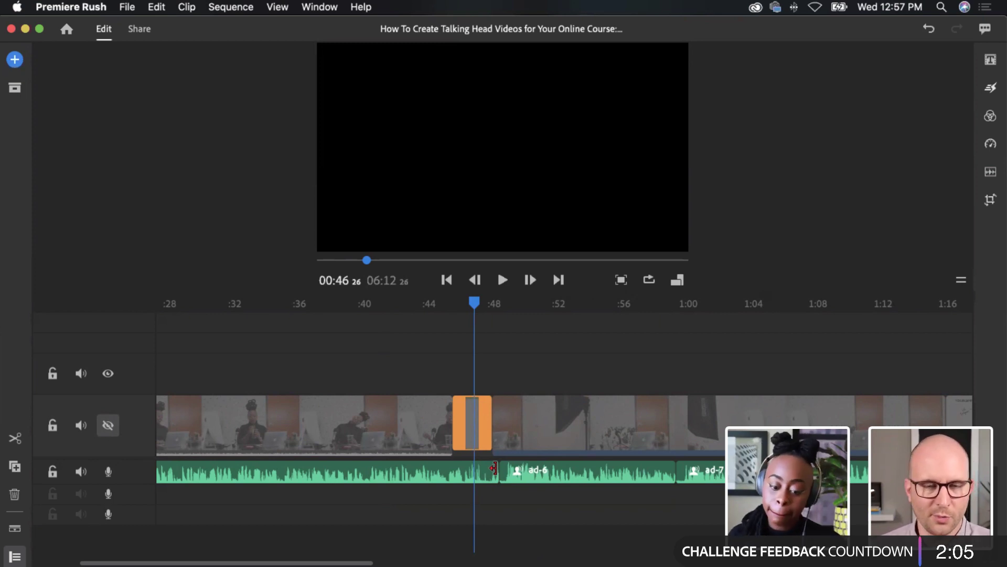
click(494, 469)
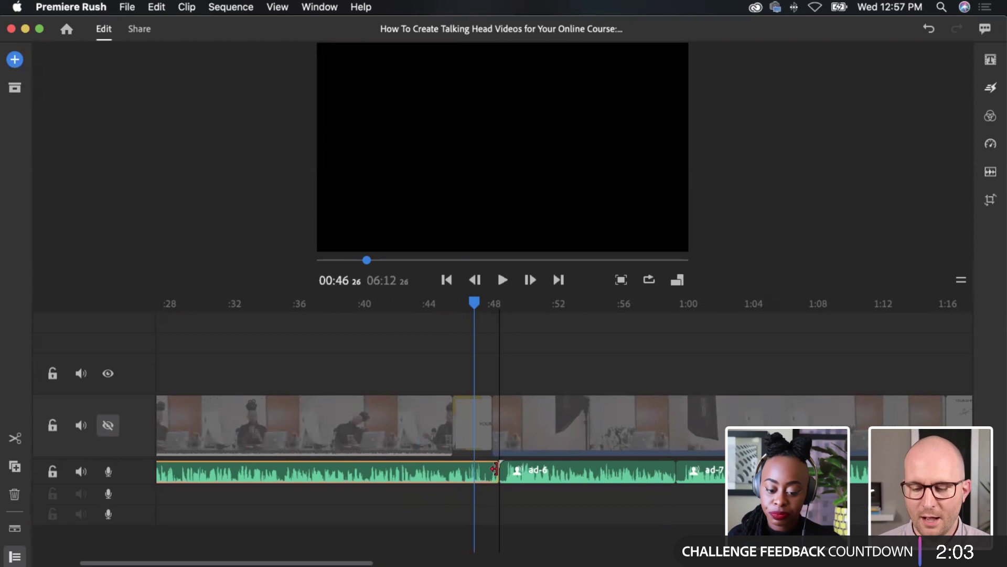
scroll(590, 461, left, 2)
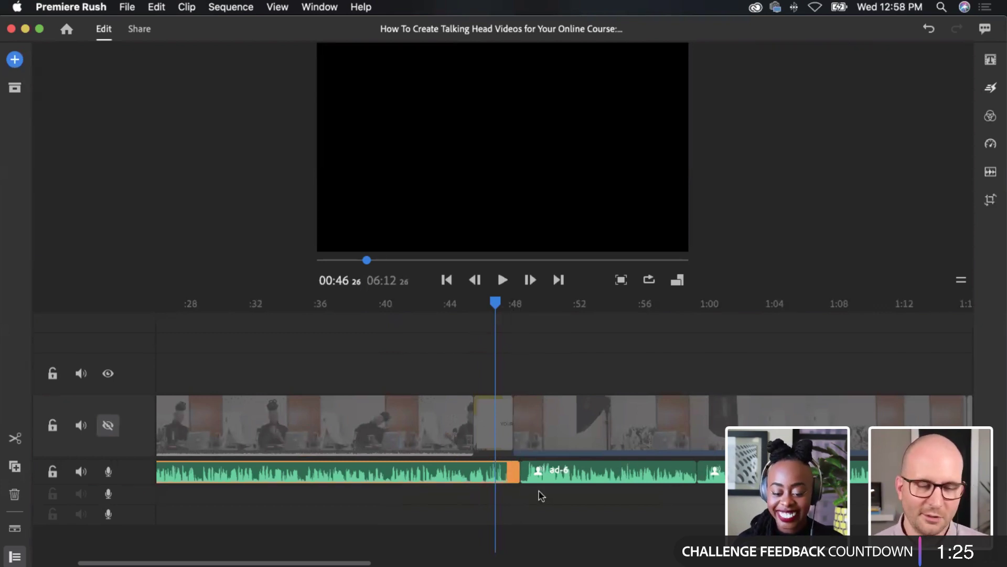
click(526, 470)
drag(526, 470, 531, 473)
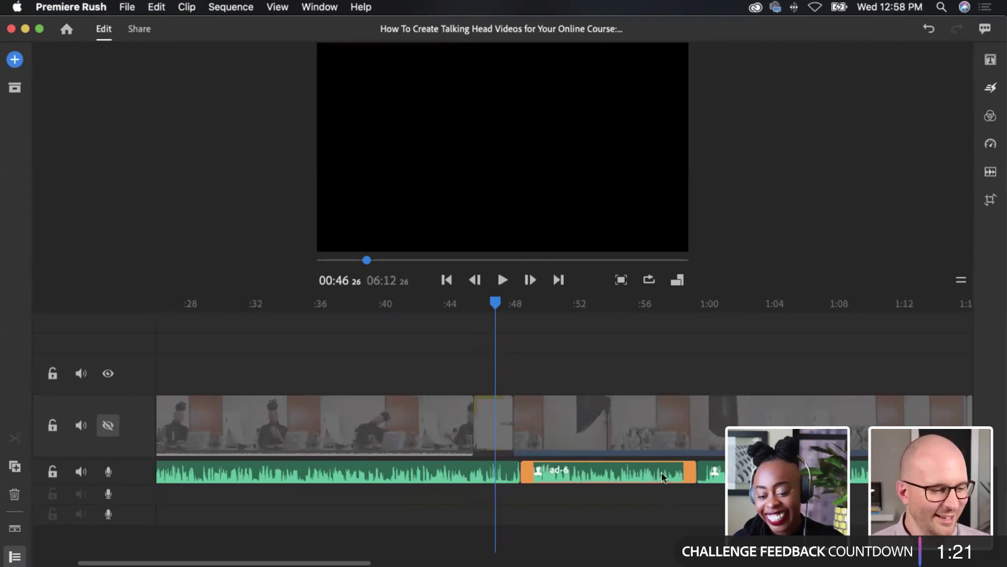
scroll(665, 475, right, 8)
scroll(665, 475, left, 15)
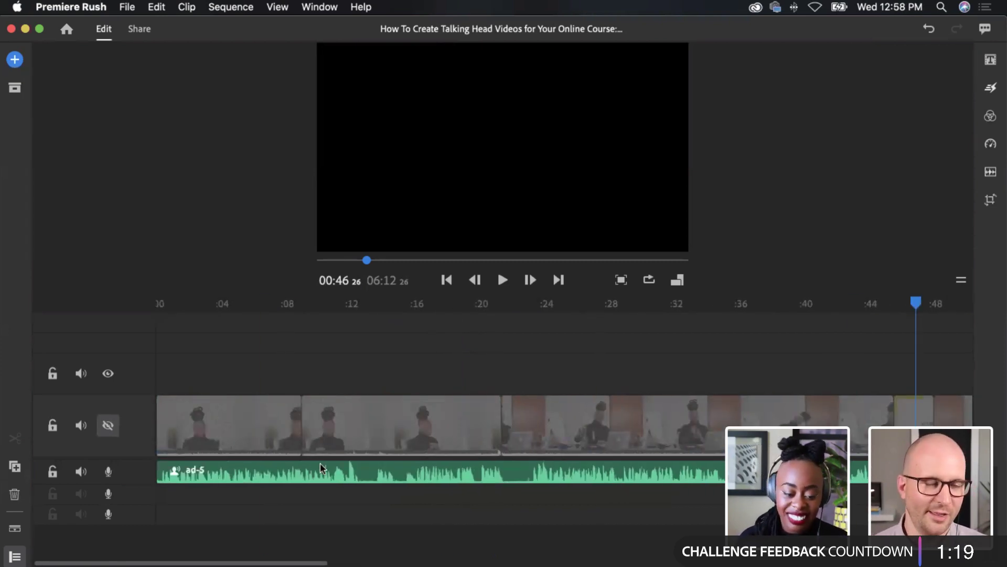
Enlarge the timeline at the start of the sequence and lock the main video track
click(216, 9)
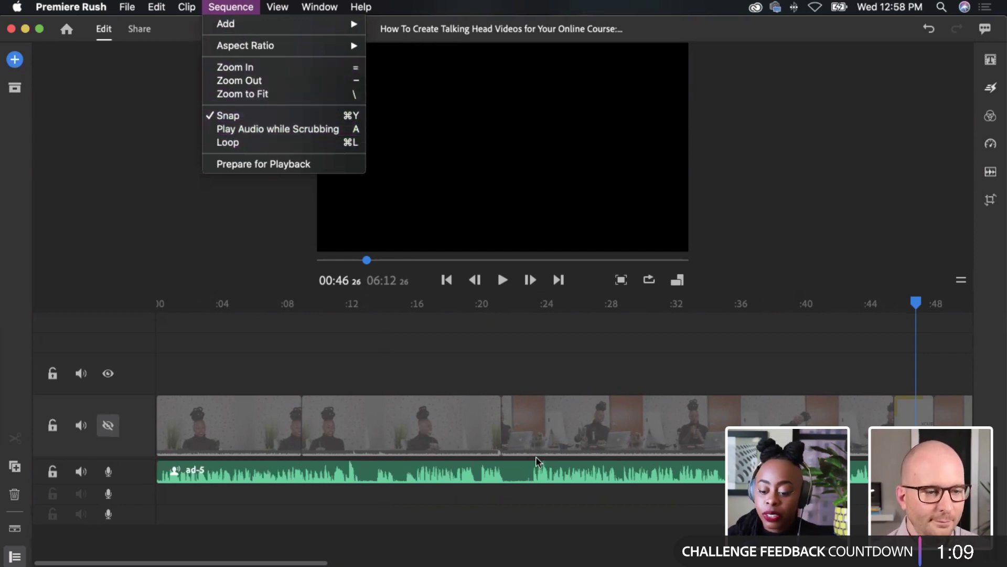
click(272, 69)
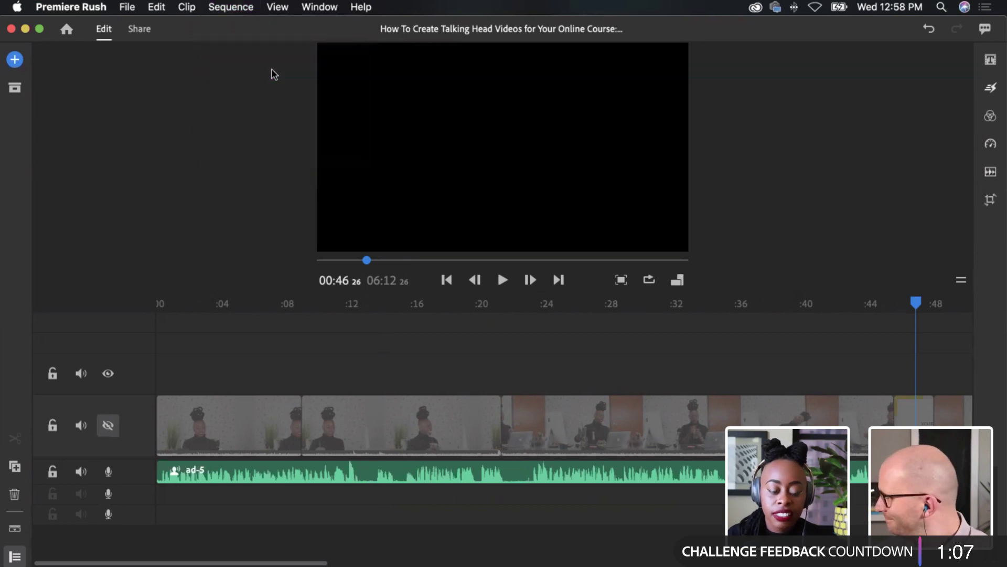
scroll(404, 455, left, 10)
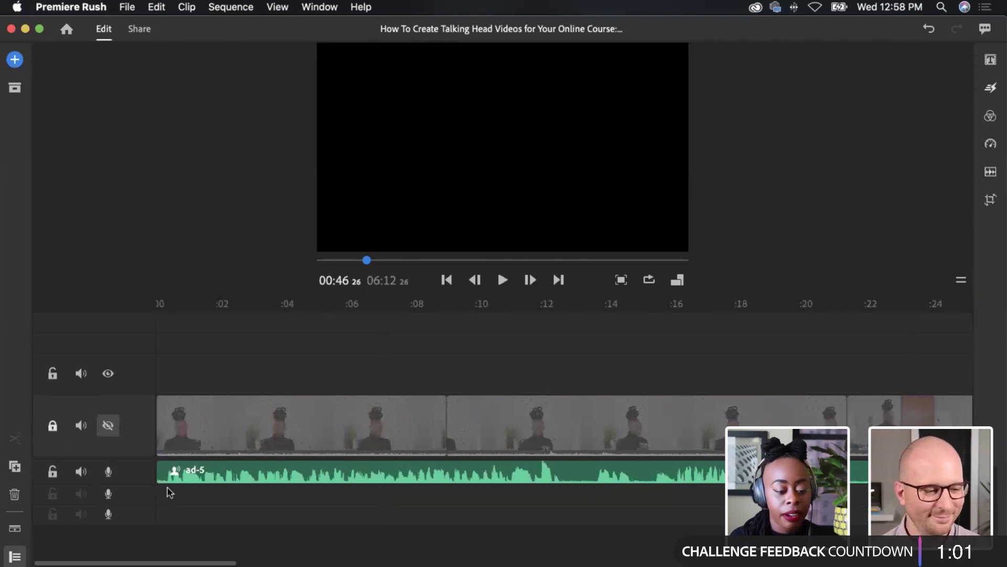
click(52, 425)
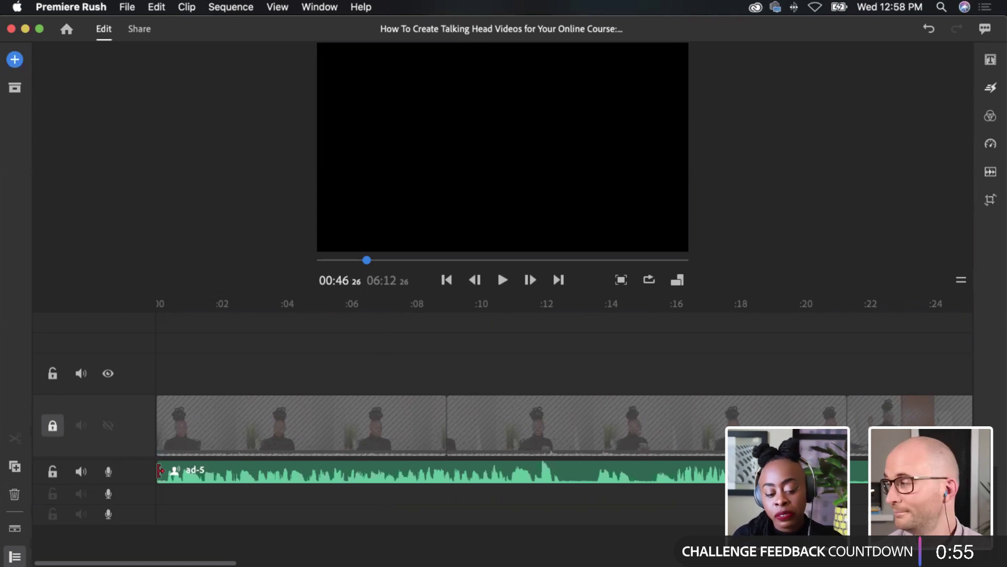
Trim about 0.3 seconds off the start of the ad-5 voice-over clip at a larger timeline scale
drag(160, 470, 159, 470)
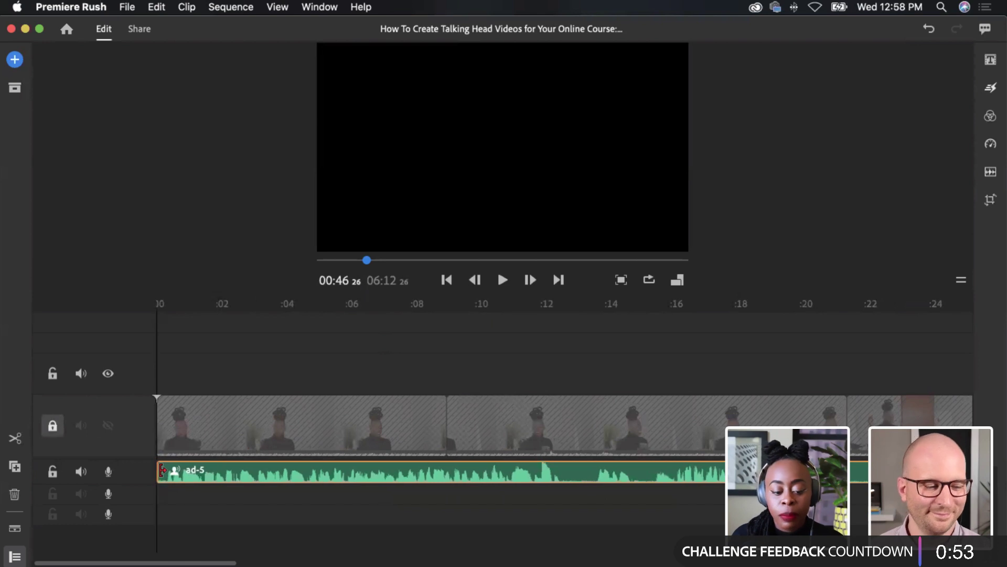
click(264, 10)
mouse_move(231, 8)
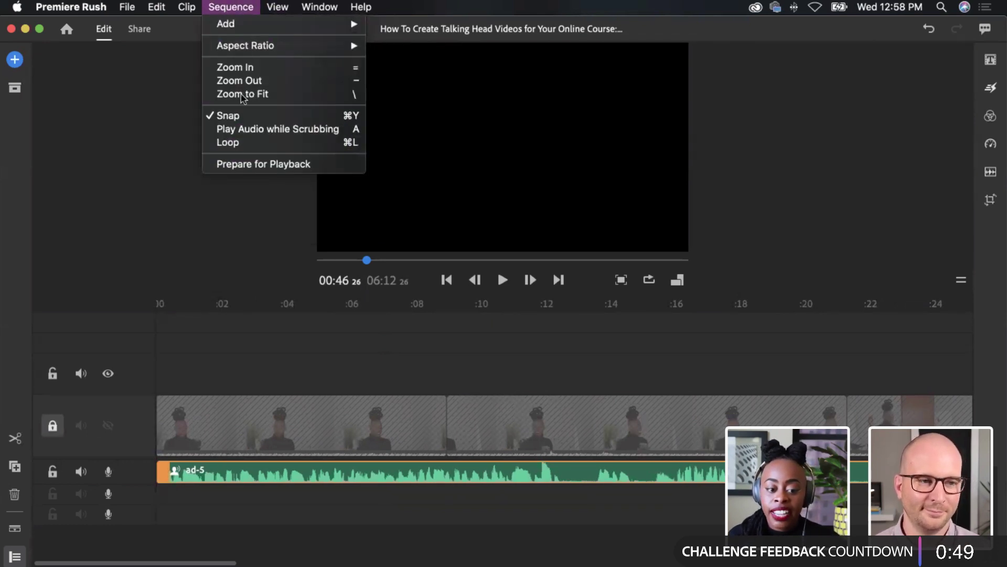
click(240, 67)
scroll(235, 495, left, 5)
drag(158, 474, 181, 462)
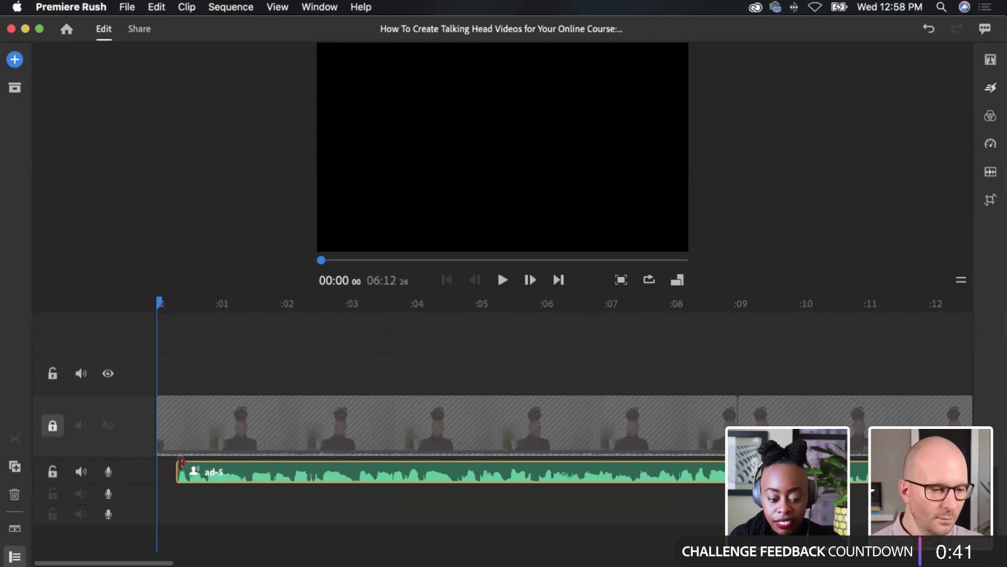
Trim the quiet start of the ad-6 voice-over clip and move it back against the end of ad-5
scroll(364, 472, right, 10)
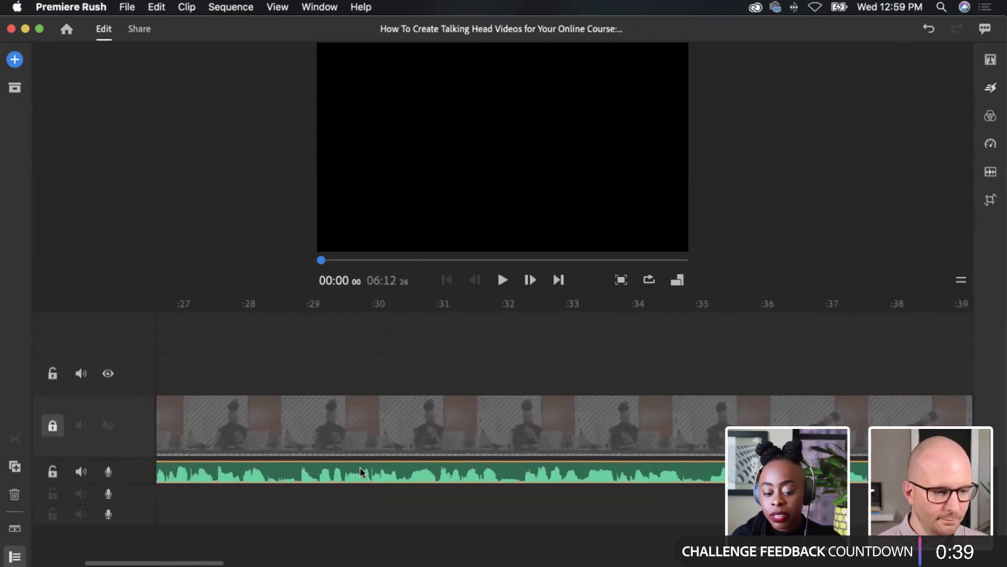
scroll(360, 472, right, 3)
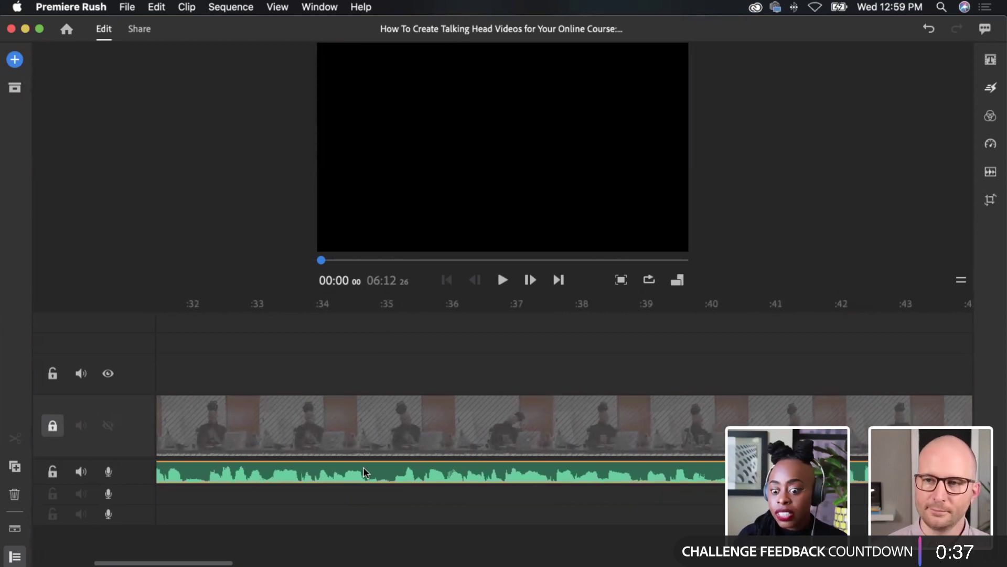
scroll(362, 472, right, 5)
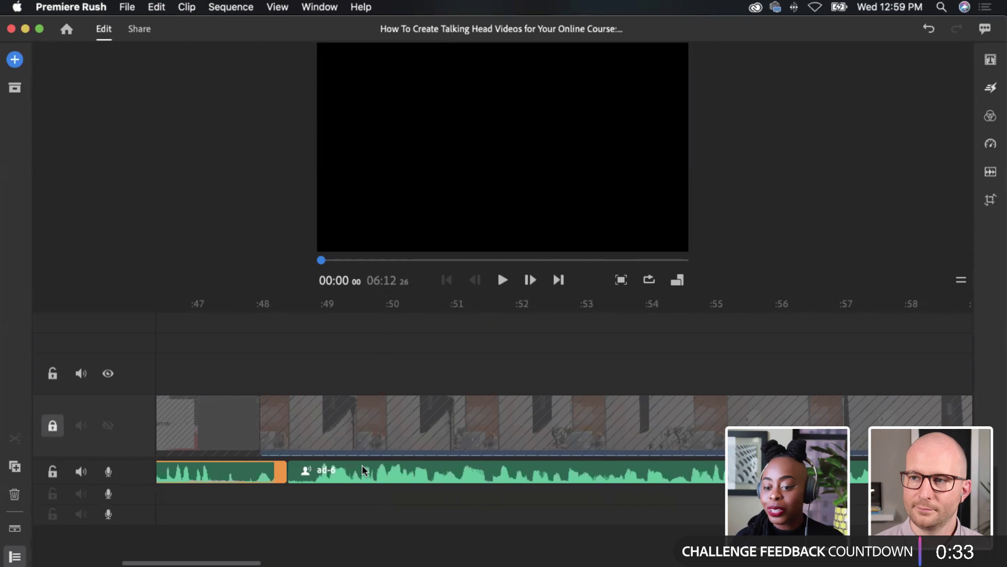
click(358, 478)
drag(295, 469, 309, 468)
drag(393, 464, 380, 475)
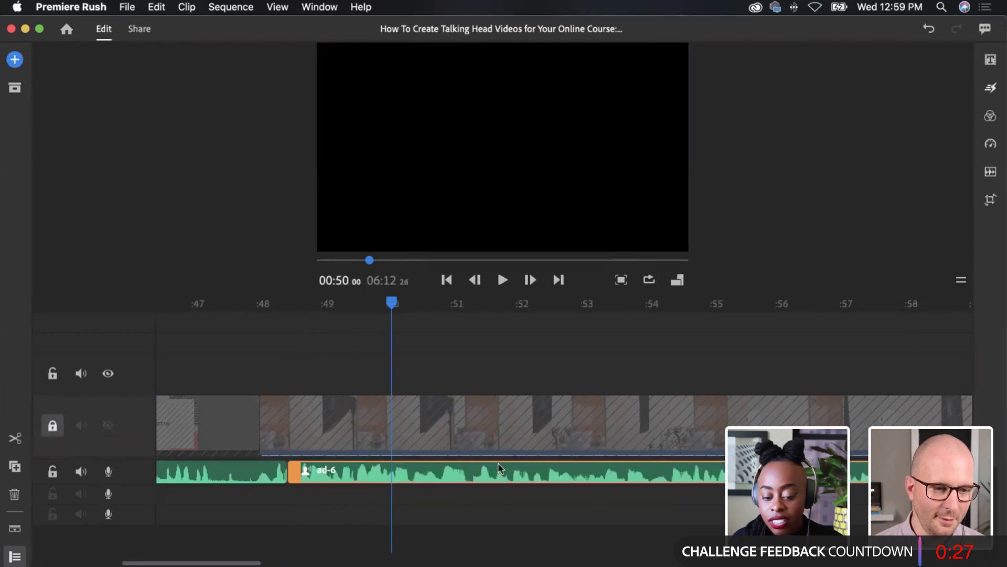
Trim the start of the ad-7 voice-over clip and close the gap between it and ad-6
scroll(498, 467, right, 5)
scroll(564, 467, right, 4)
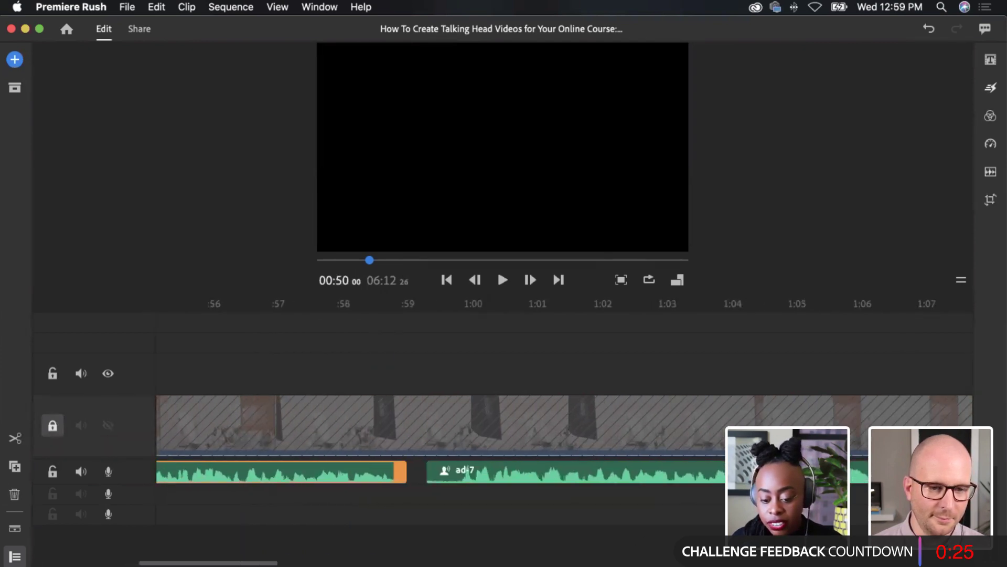
scroll(564, 467, right, 3)
click(255, 472)
drag(196, 469, 235, 474)
Trim the start of the ad-8 voice-over clip and move it back against the end of ad-7
scroll(250, 476, right, 6)
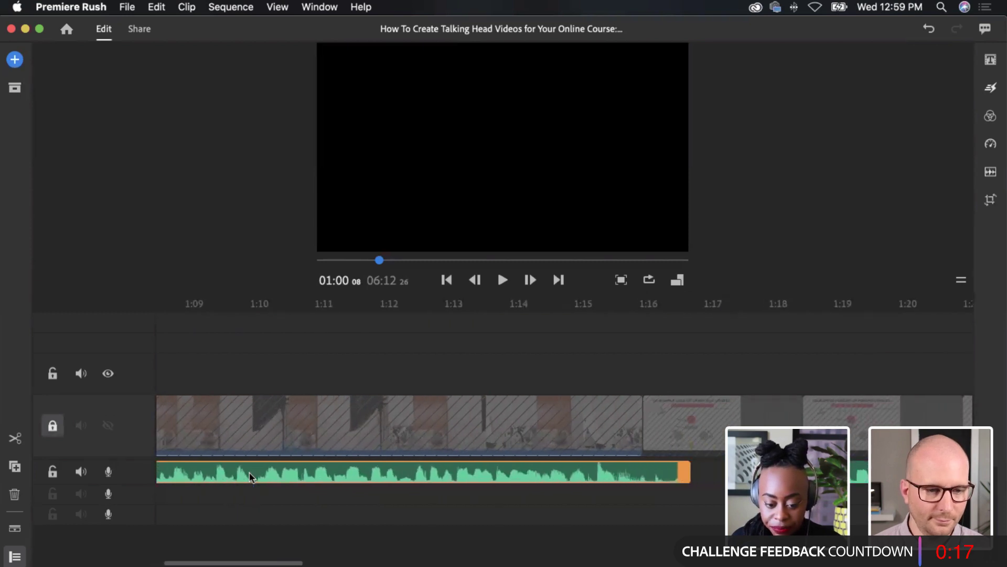
scroll(250, 477, right, 4)
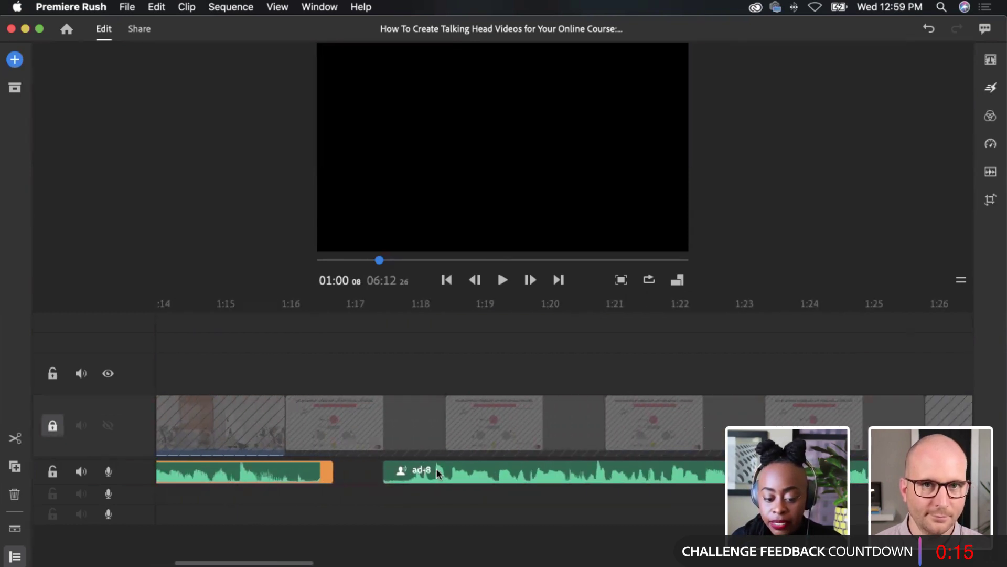
drag(388, 470, 412, 479)
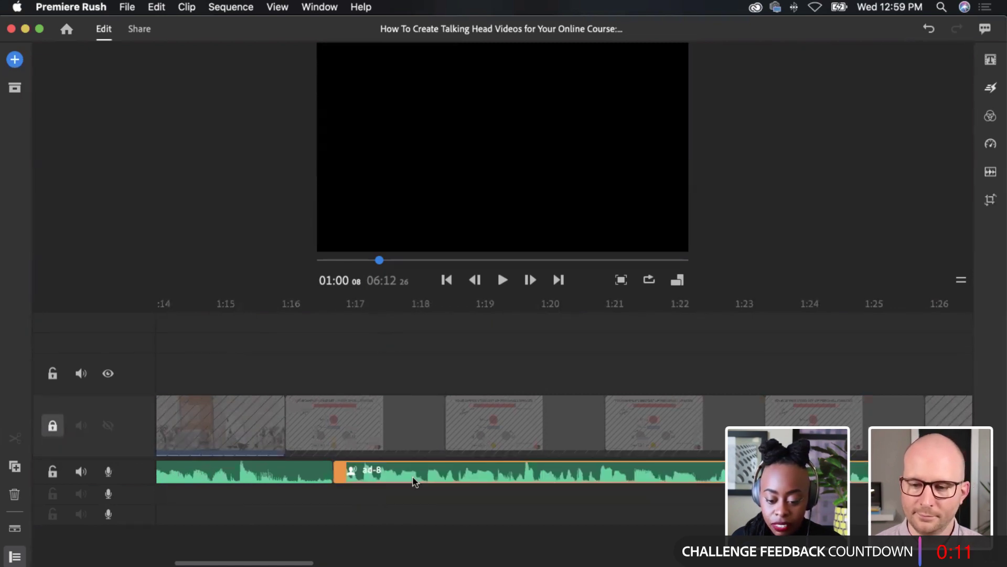
Move the ad-9 voice-over clip back against the end of ad-8
scroll(415, 480, right, 6)
scroll(414, 480, right, 2)
scroll(415, 480, left, 3)
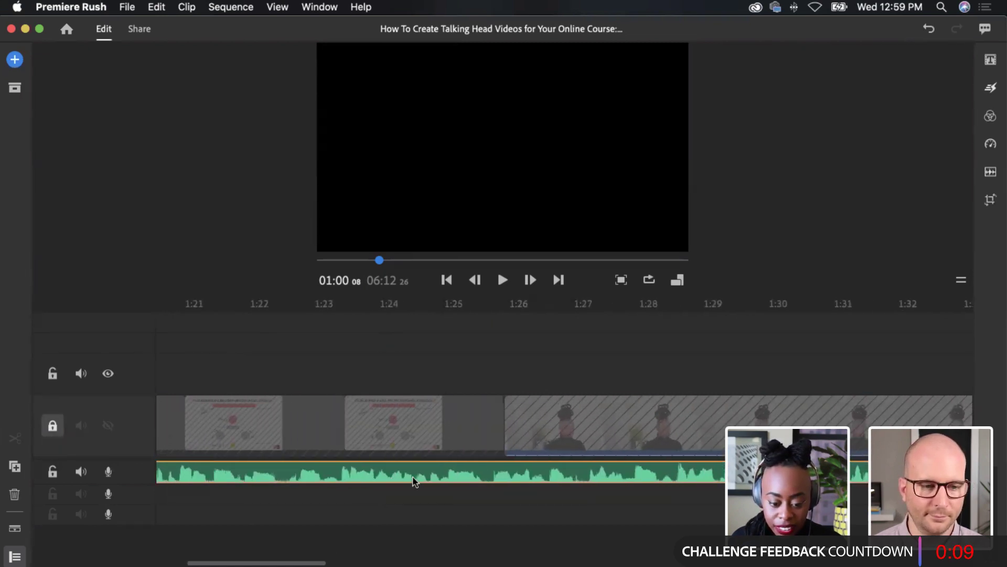
scroll(414, 481, right, 3)
scroll(414, 481, right, 8)
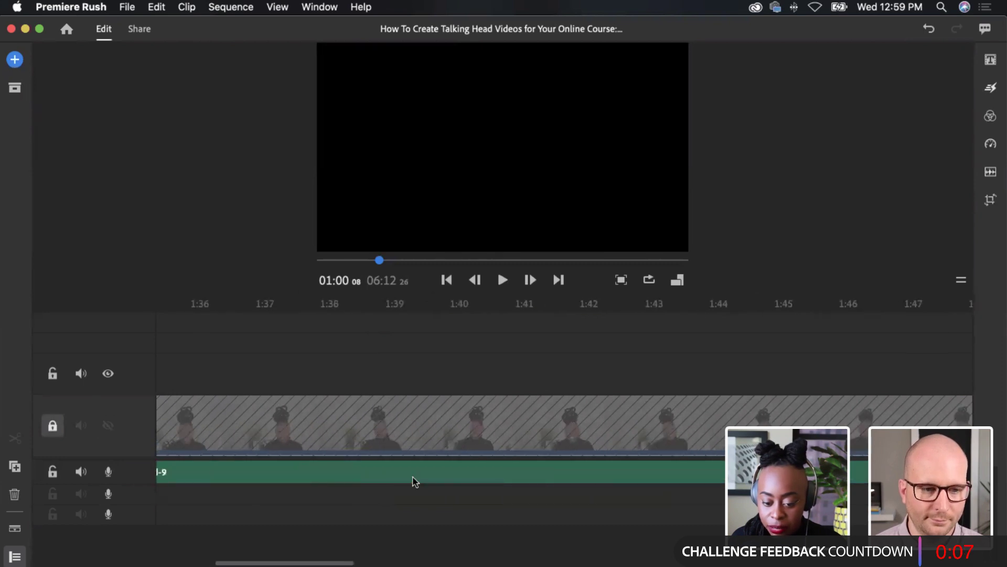
scroll(415, 480, left, 4)
drag(580, 473, 511, 477)
Trim the quiet tail off the ad-9 voice-over clip so that it ends at about 2:15
scroll(513, 476, right, 10)
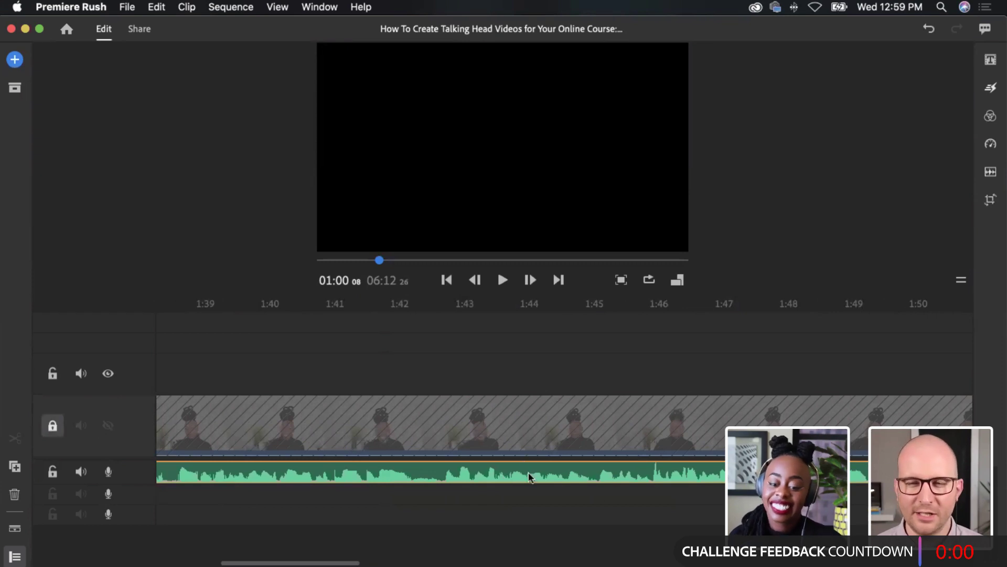
scroll(529, 476, right, 5)
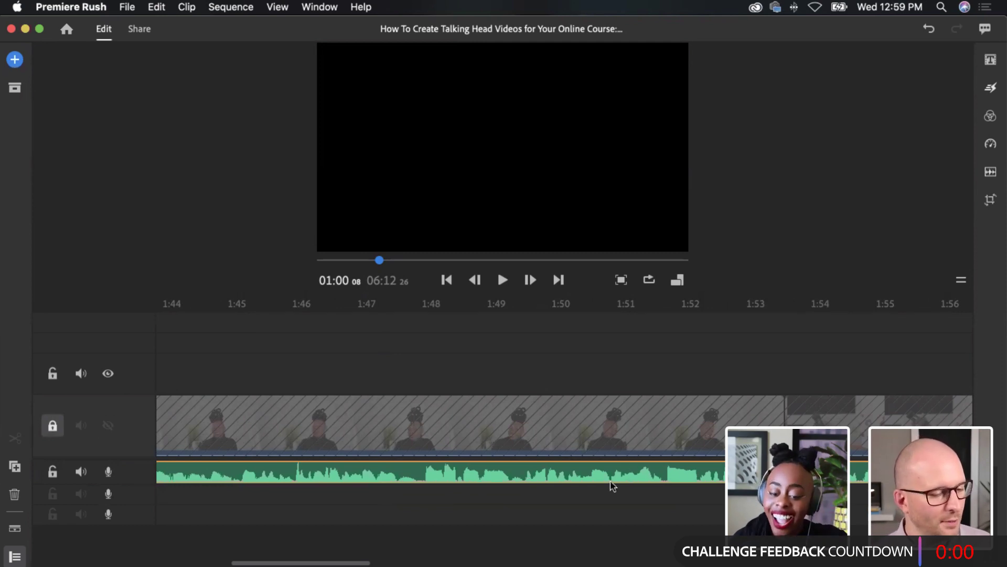
scroll(609, 476, right, 5)
scroll(602, 476, right, 10)
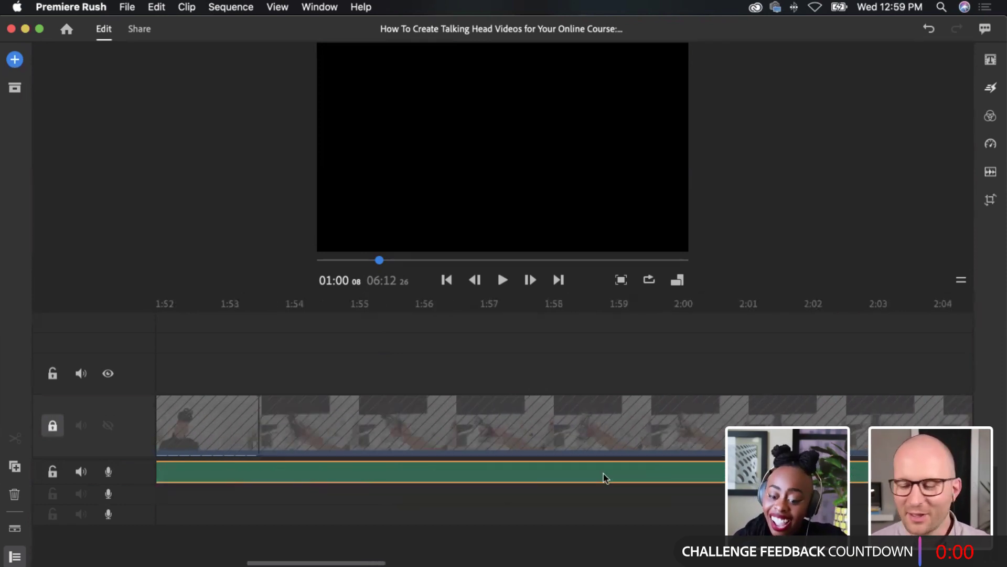
scroll(601, 477, right, 6)
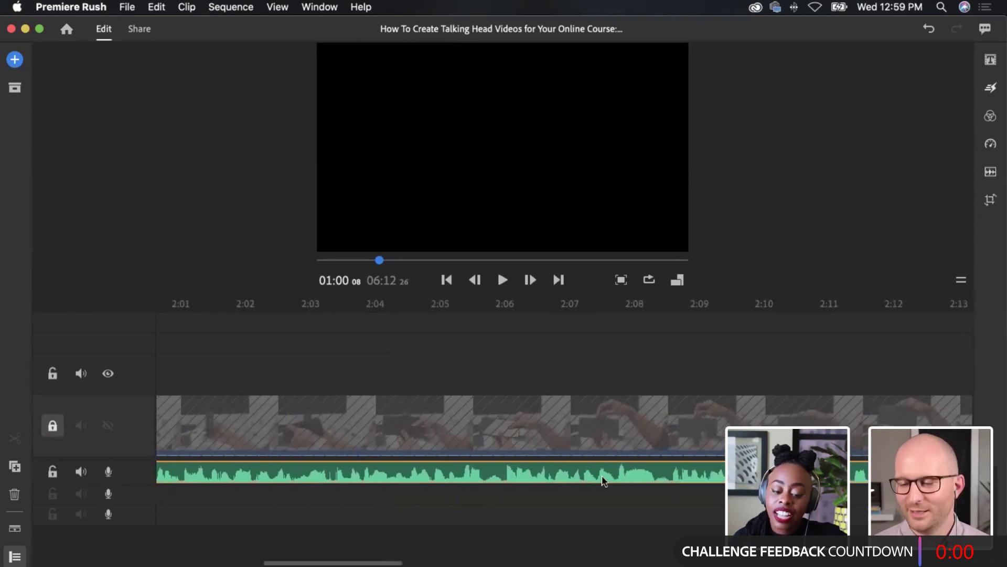
scroll(585, 476, right, 2)
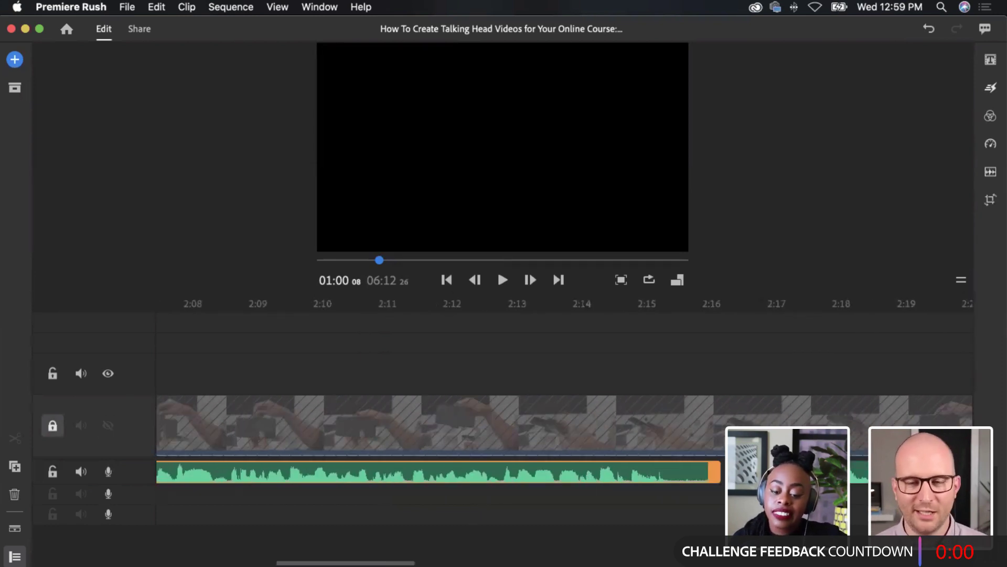
drag(714, 467, 659, 468)
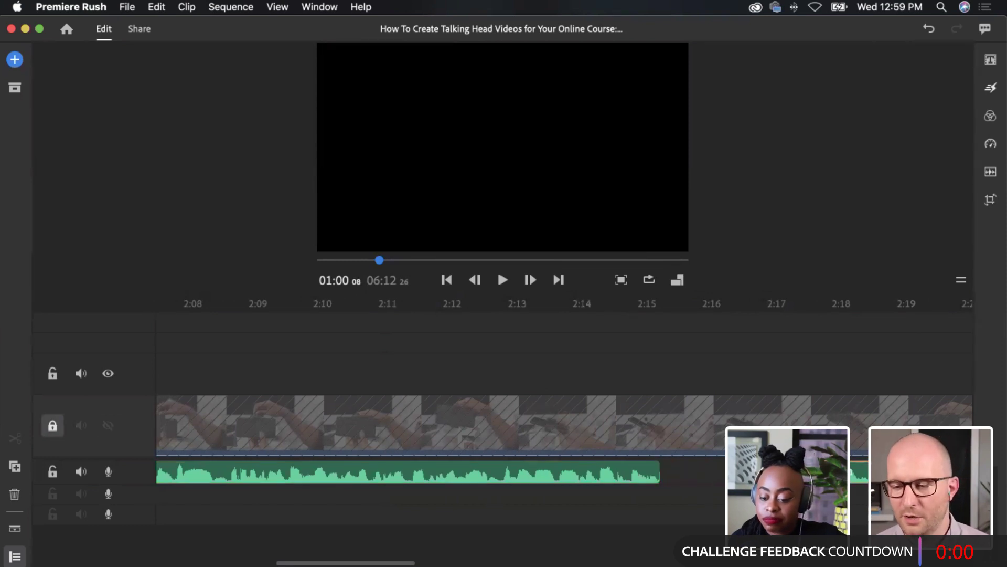
Move the voice-over clip that follows ad-9 back toward the end of ad-9 at about 2:15
drag(860, 472, 695, 474)
scroll(695, 473, right, 10)
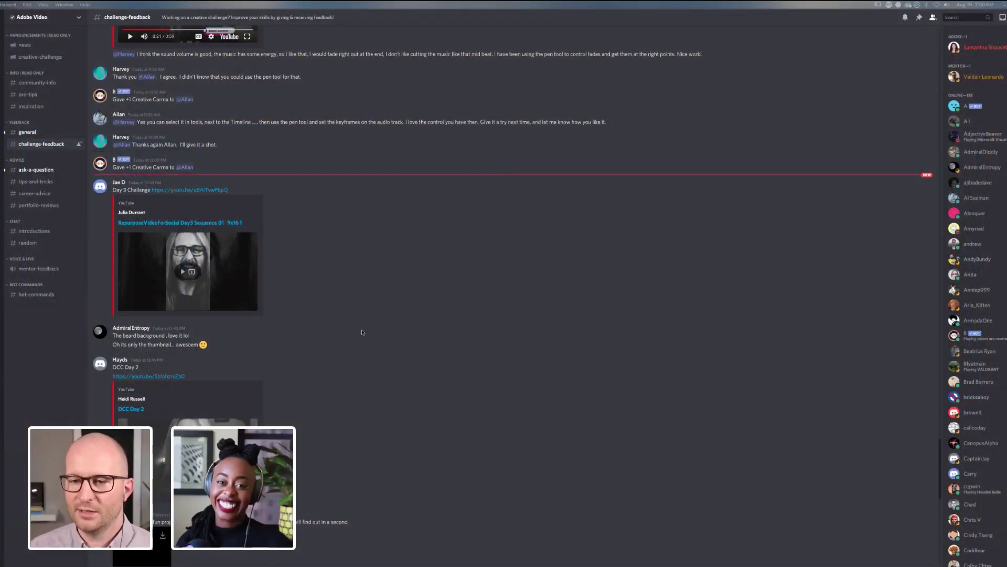
Switch to Discord and look through the newest submissions in the challenge-feedback channel, starting from the Day 3 Challenge post
scroll(599, 231, down, 10)
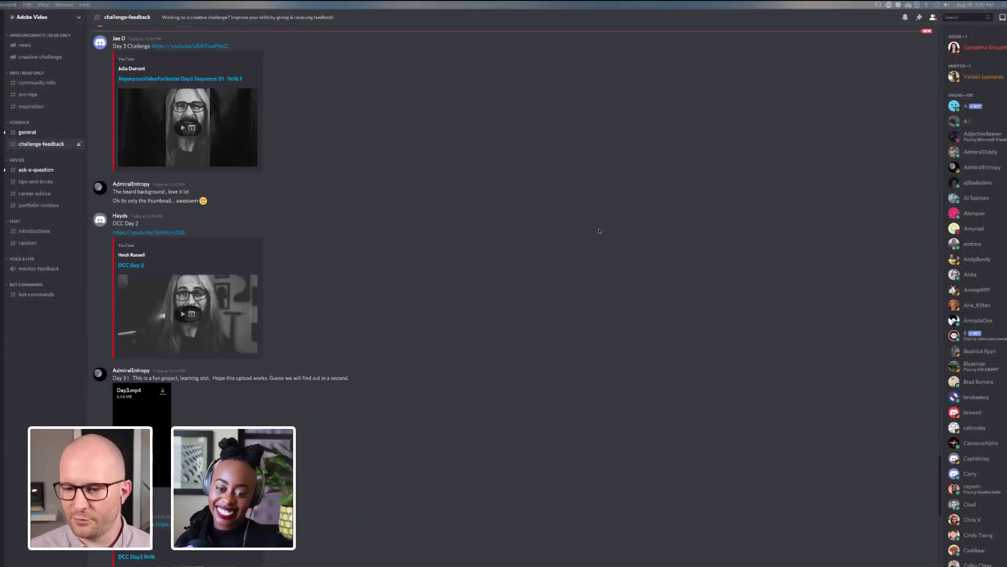
scroll(544, 238, down, 2)
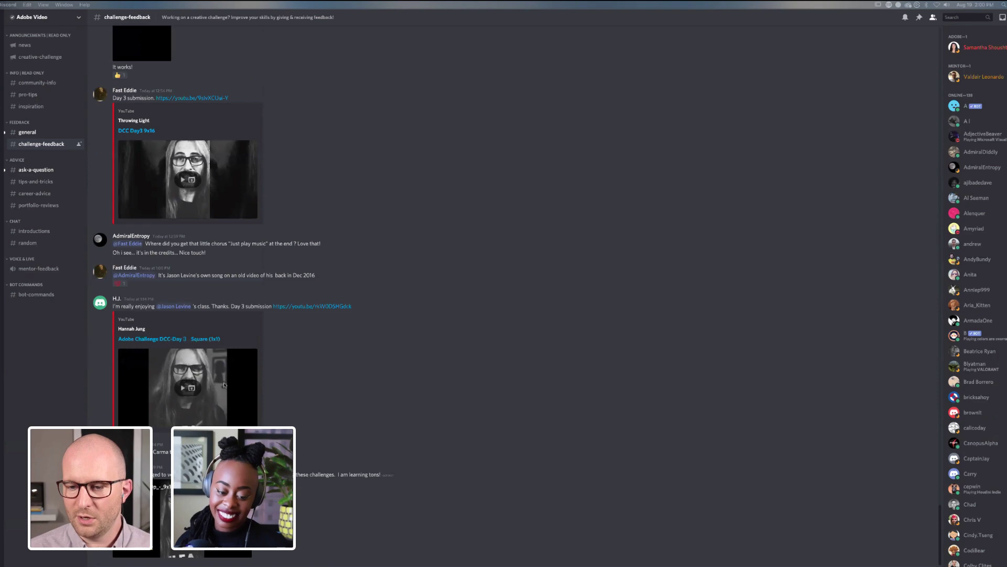
scroll(263, 362, up, 12)
scroll(240, 208, up, 10)
scroll(221, 203, up, 4)
scroll(221, 203, down, 8)
scroll(221, 205, down, 12)
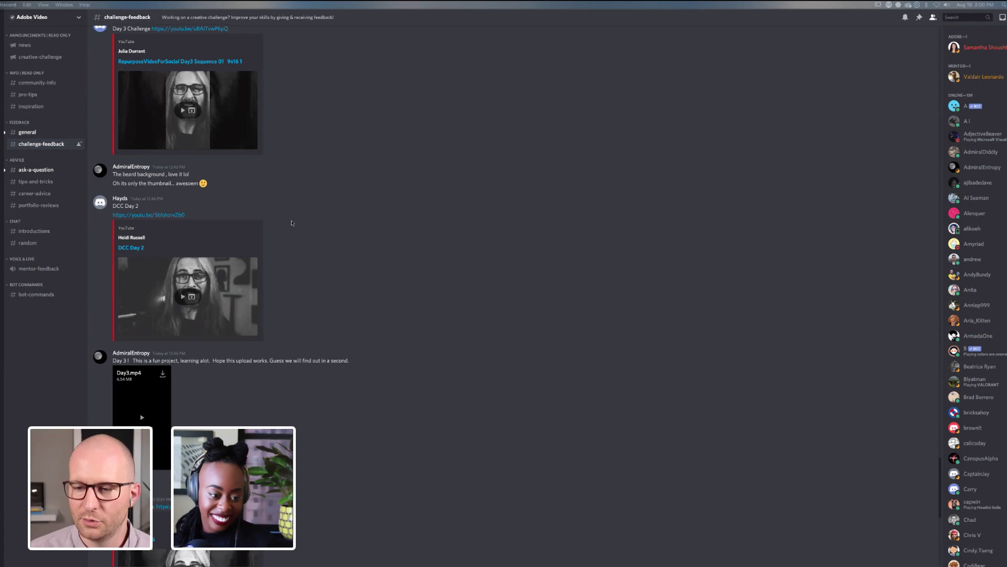
scroll(292, 223, up, 3)
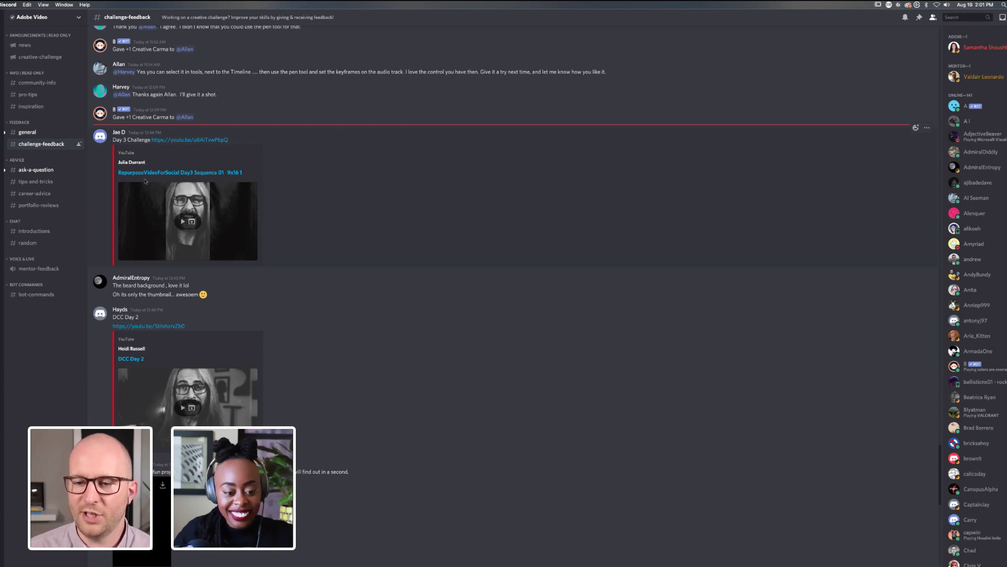
Watch the RepurposeVideoForSocial Day3 Sequence 01 9x16 1 submission in full screen and return to the channel
click(184, 222)
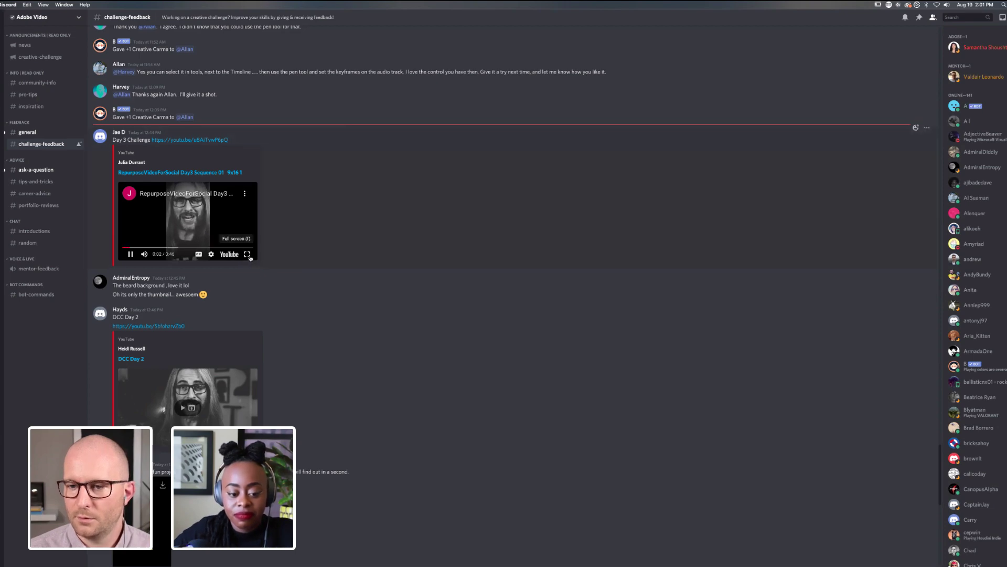
click(247, 254)
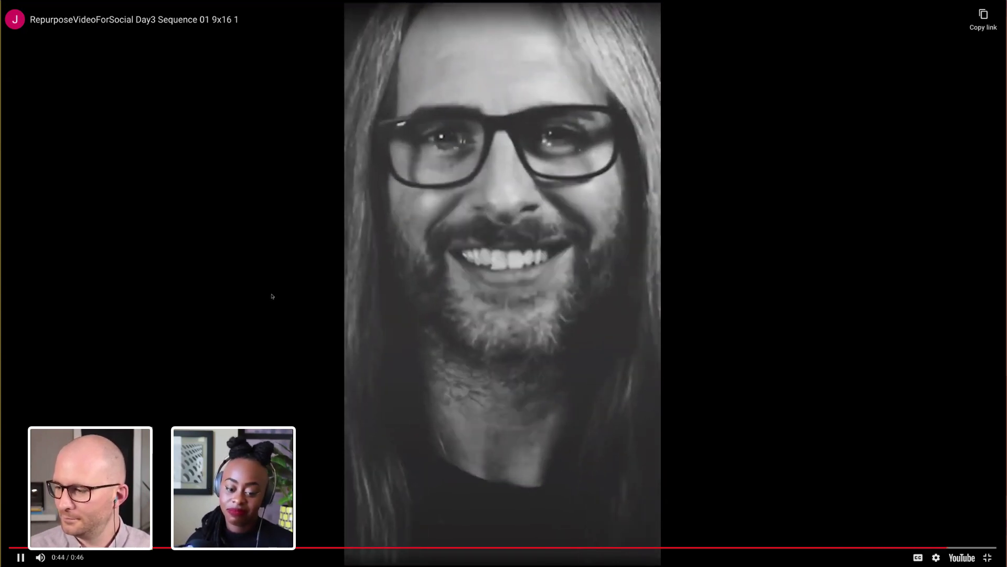
key(Escape)
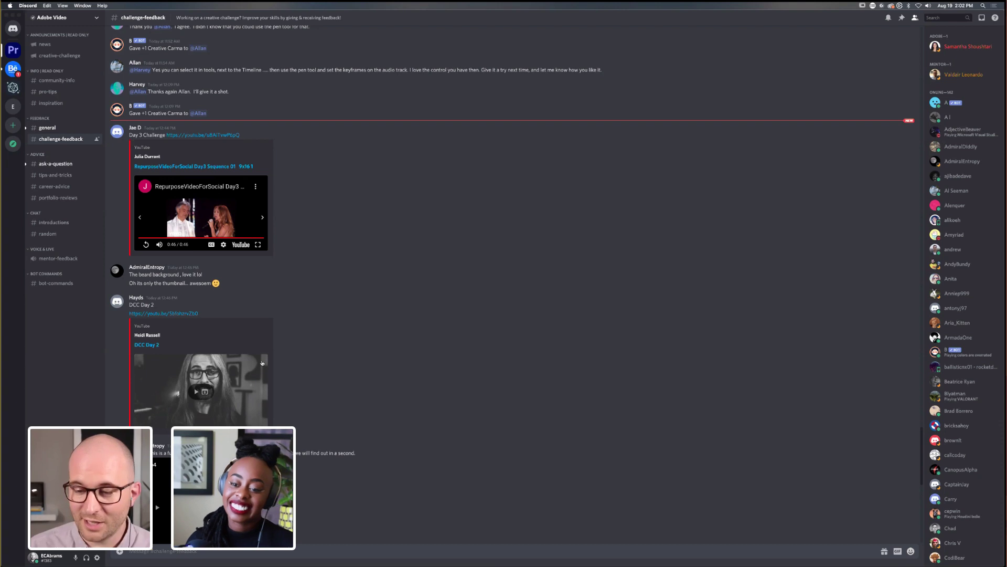
Find the DCC Day 2 submission, watch it in full screen and return to the channel
scroll(248, 326, down, 3)
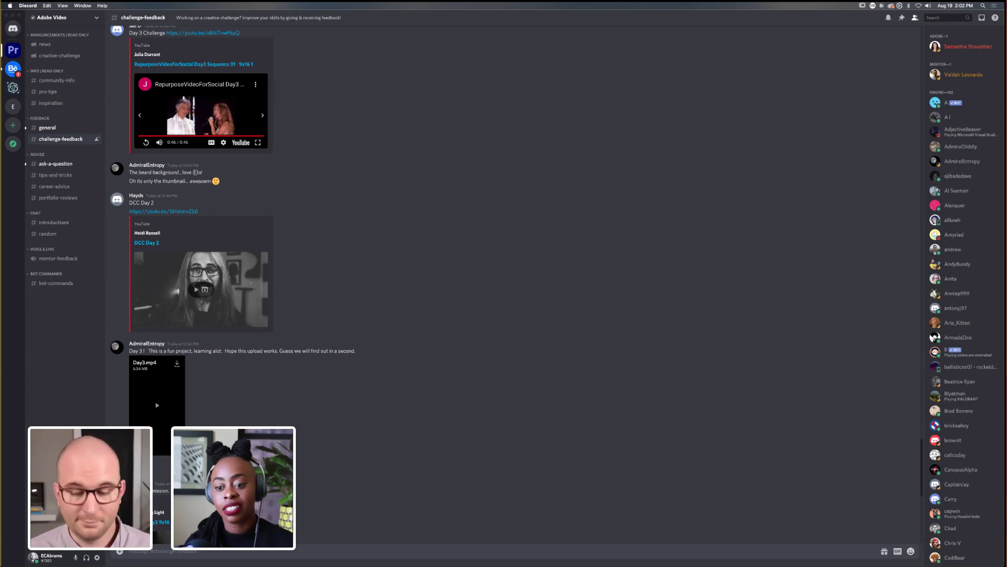
scroll(288, 205, down, 1)
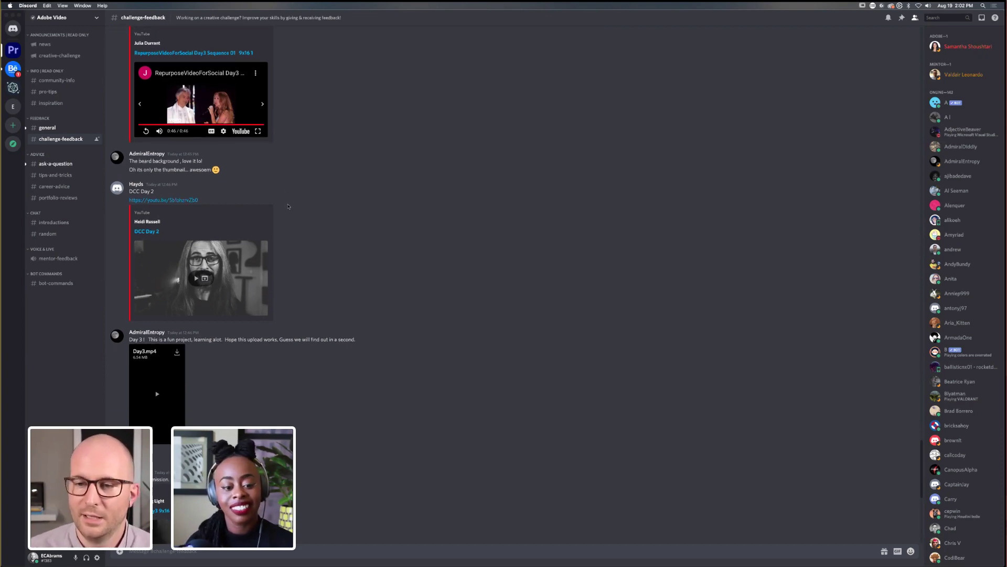
scroll(283, 208, up, 2)
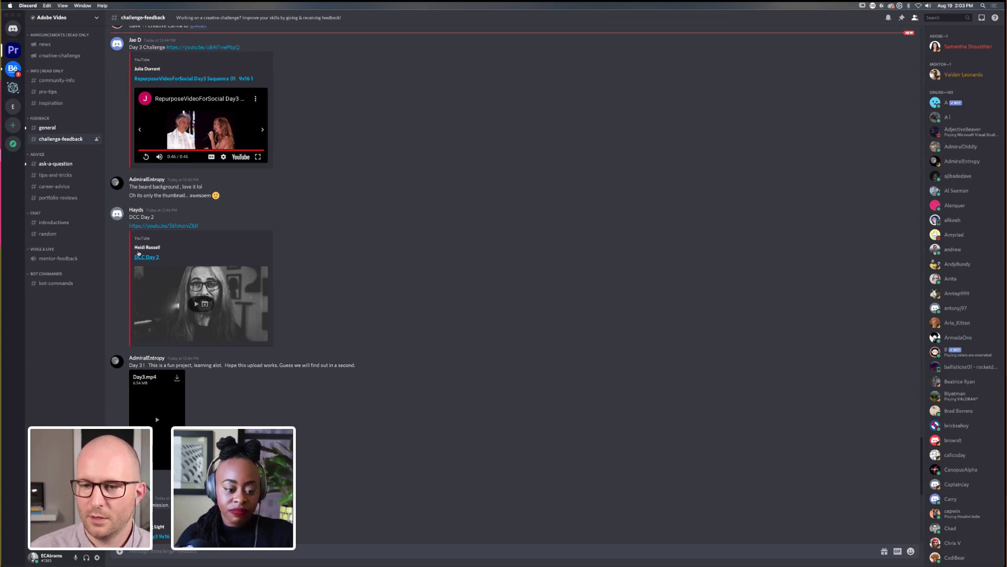
click(197, 304)
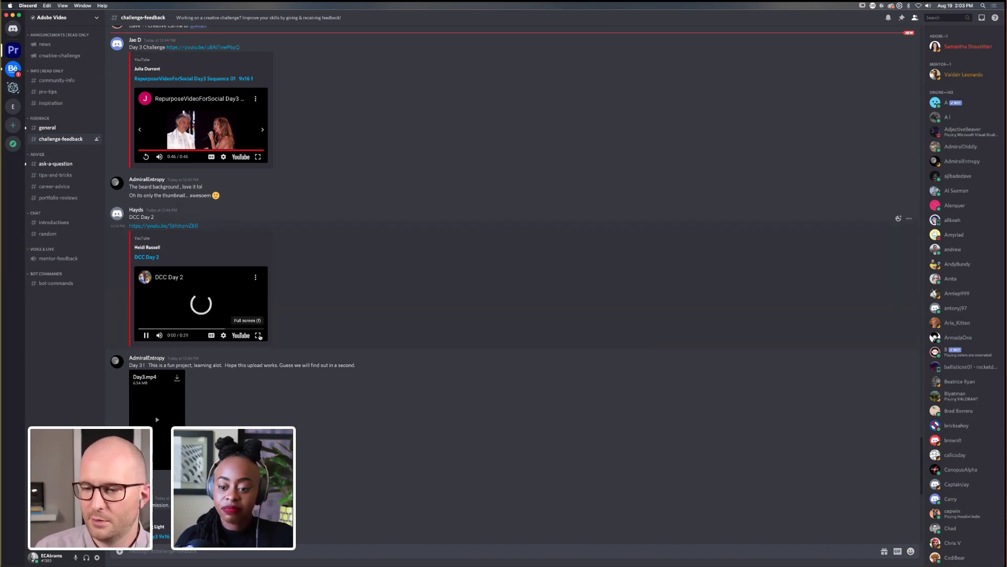
click(259, 336)
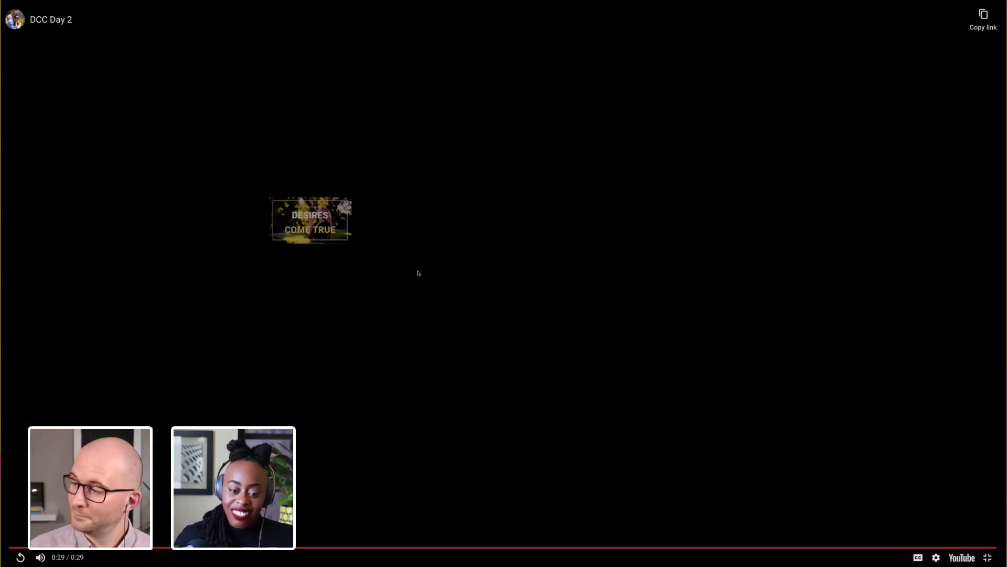
key(Escape)
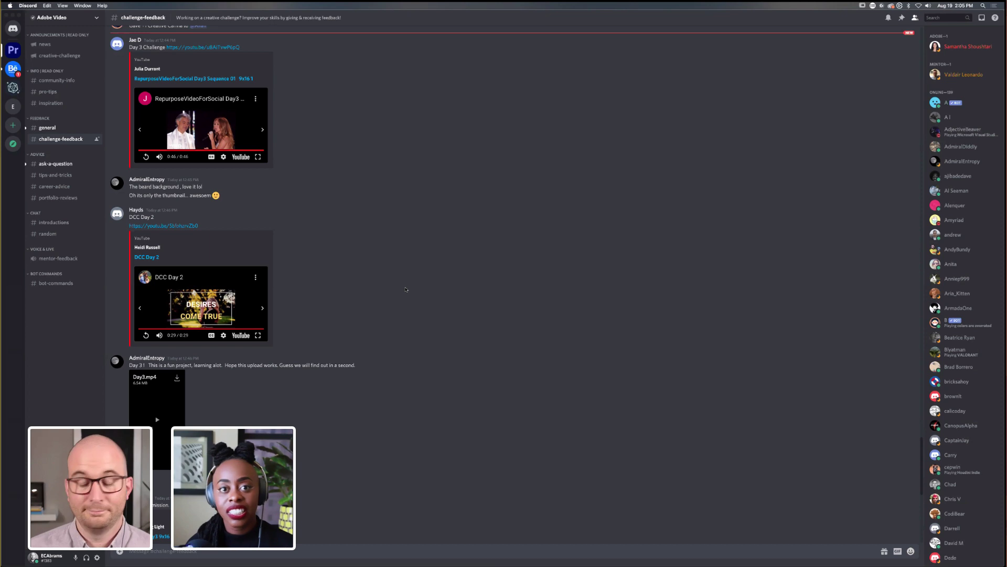
Play the uploaded Day3.mp4 submission in full screen and close the full-screen view
scroll(408, 289, down, 5)
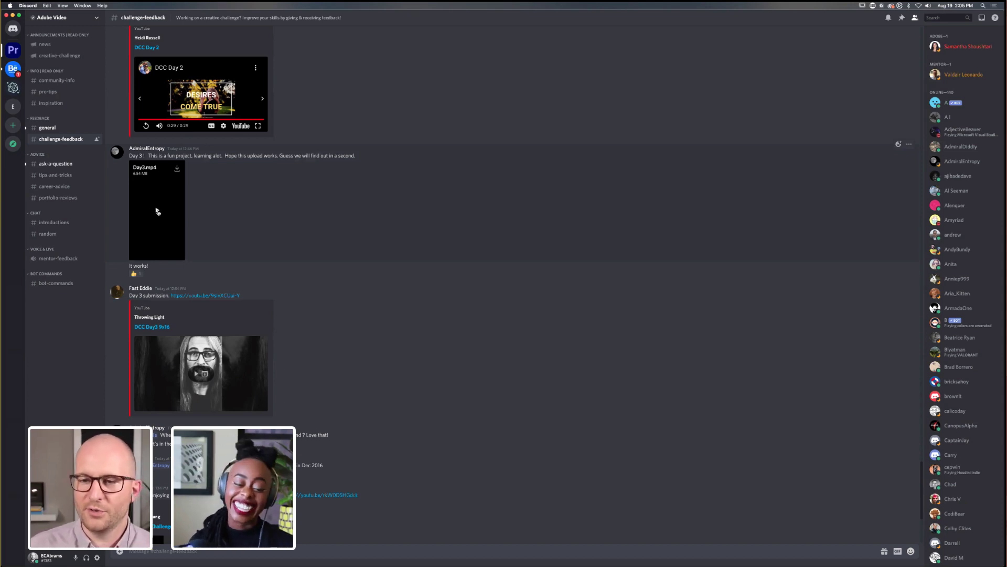
click(157, 211)
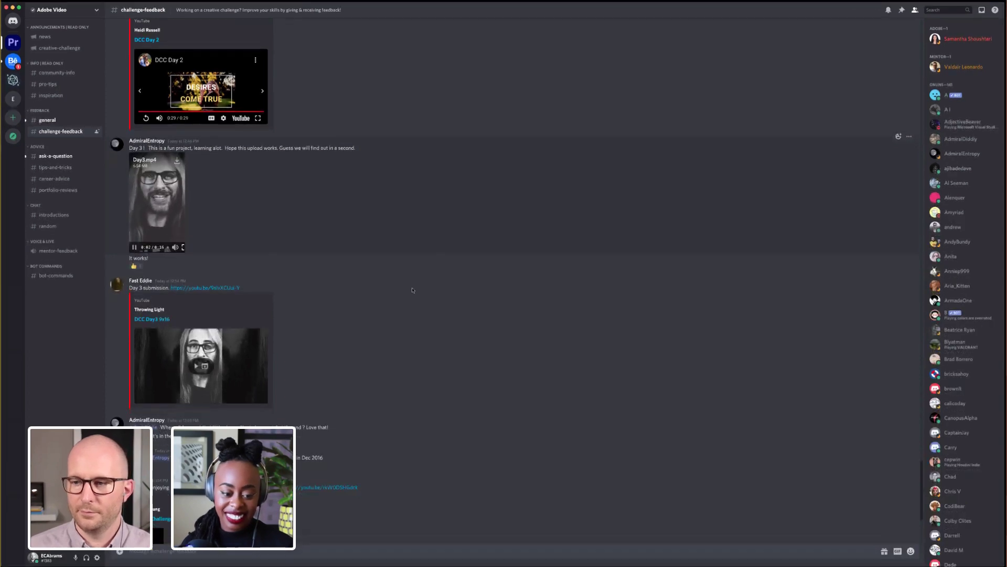
click(183, 256)
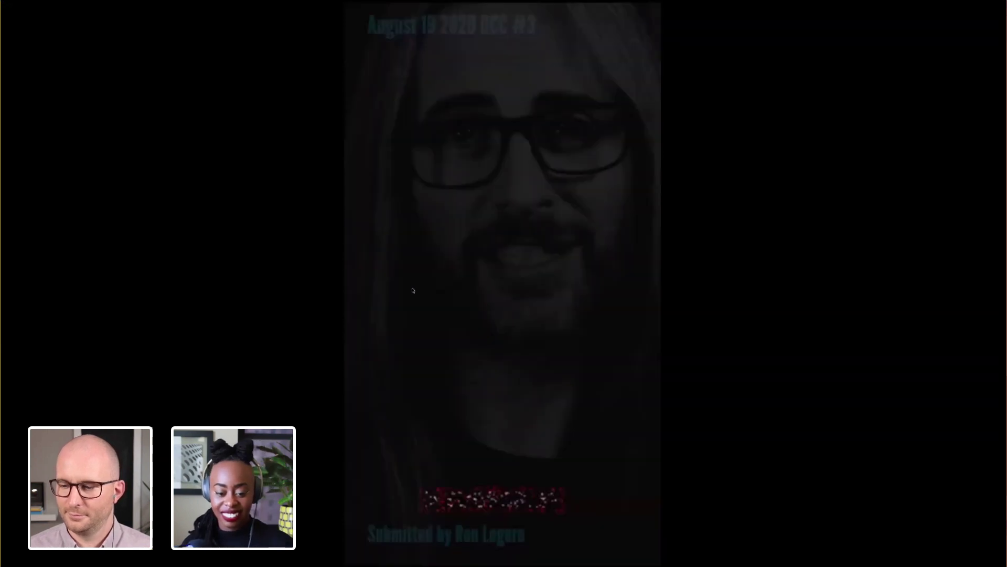
key(Escape)
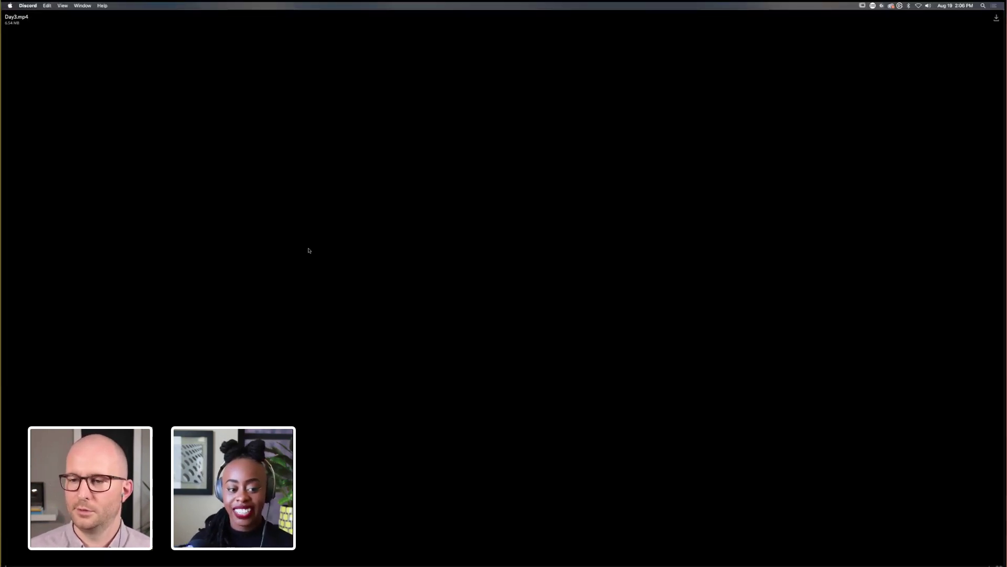
Watch the DCC Day3 9x16 submission below the Day3.mp4 post in full screen and return to the channel
scroll(212, 213, up, 1)
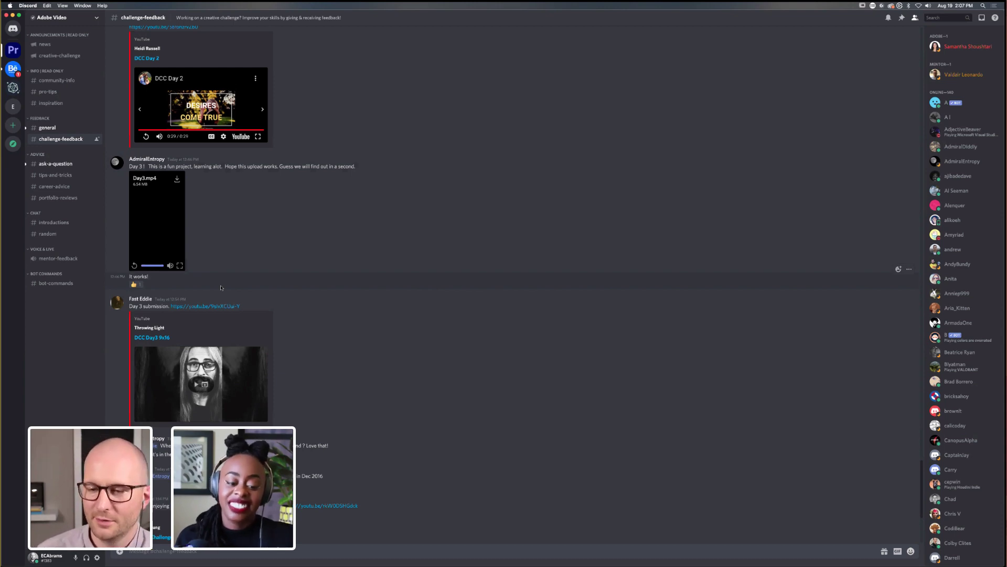
scroll(229, 278, down, 2)
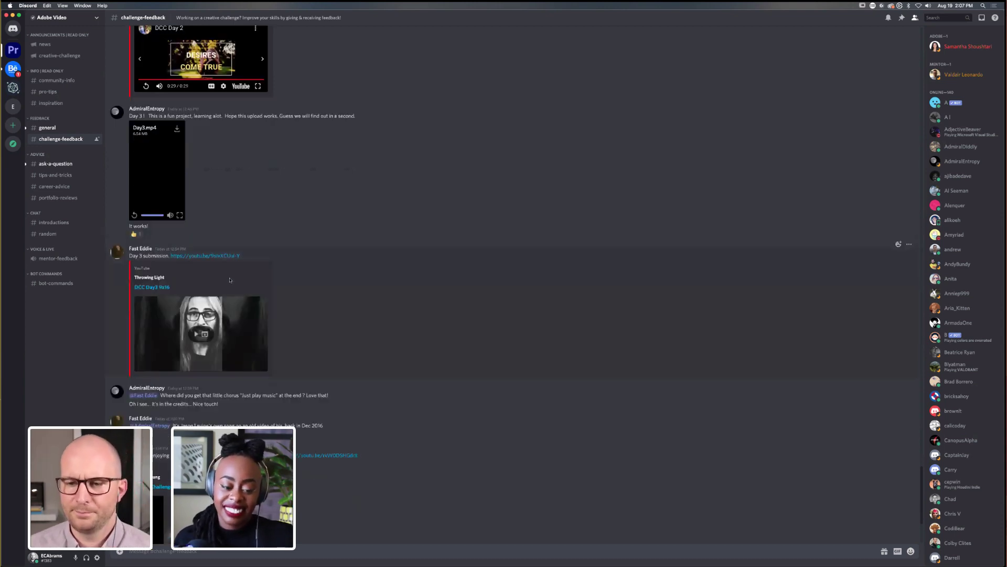
scroll(230, 279, down, 1)
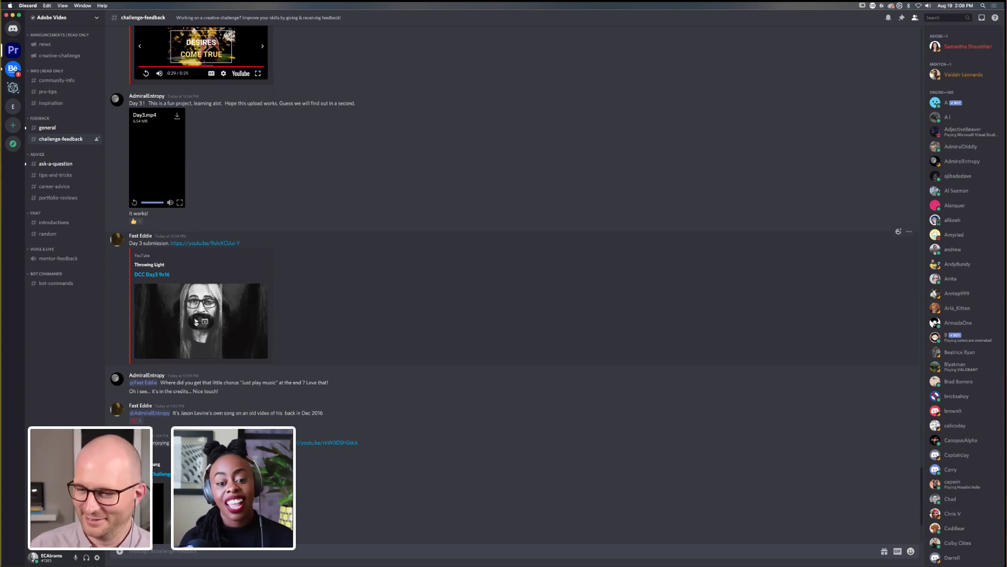
click(196, 321)
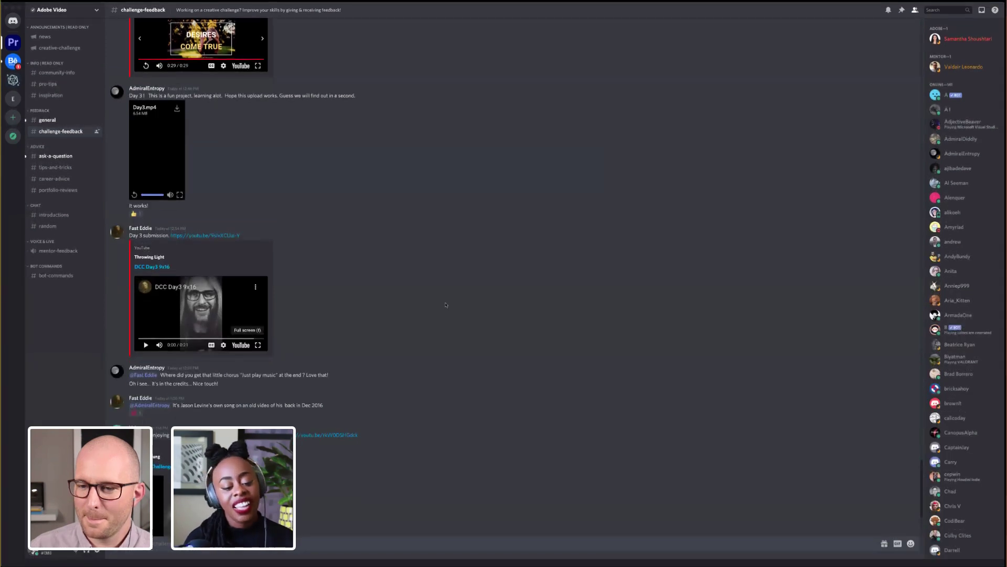
click(258, 345)
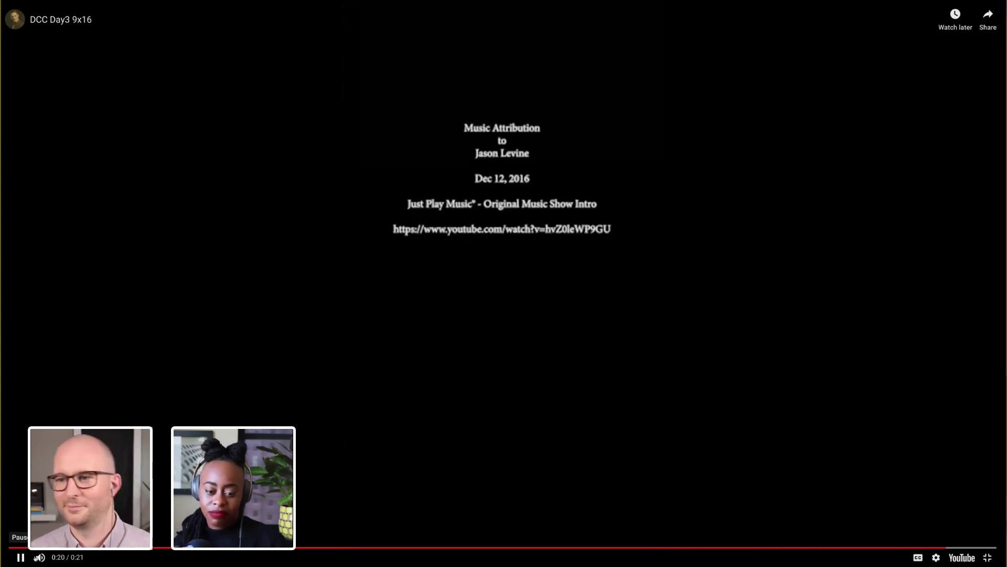
key(Escape)
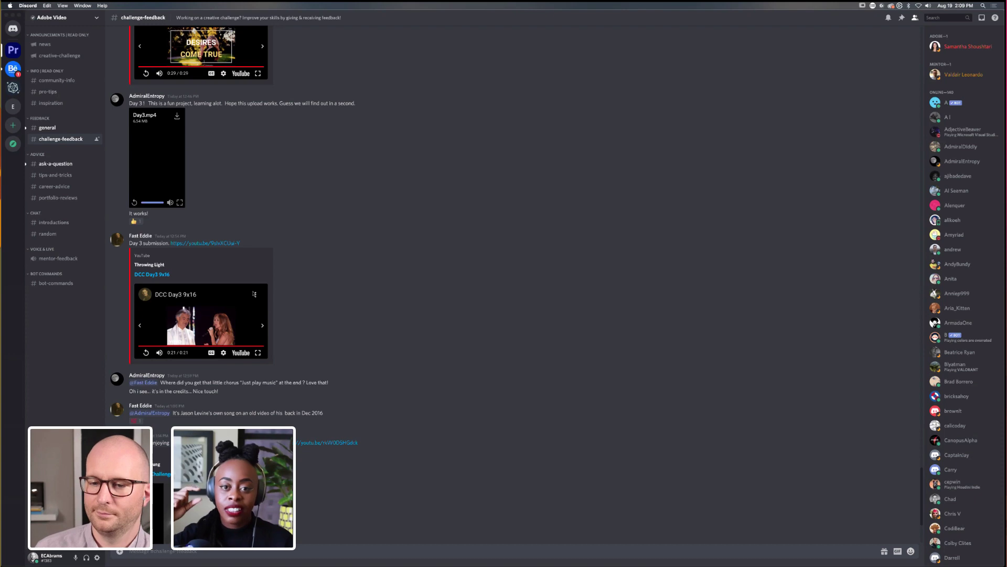
Find the Adobe Challenge DCC-Day 3 Square (1x1) submission and watch its video in full screen
scroll(331, 313, down, 2)
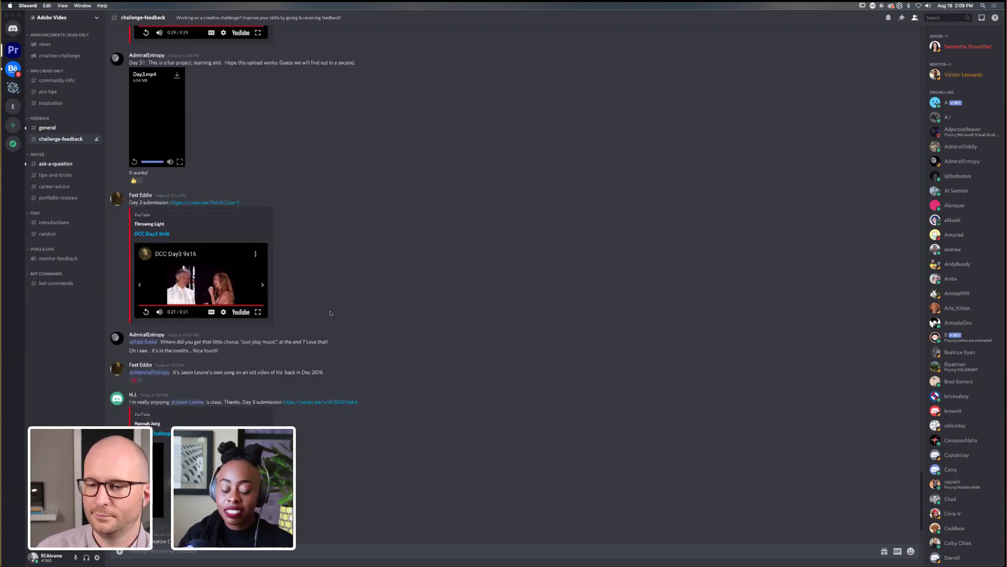
scroll(330, 313, down, 3)
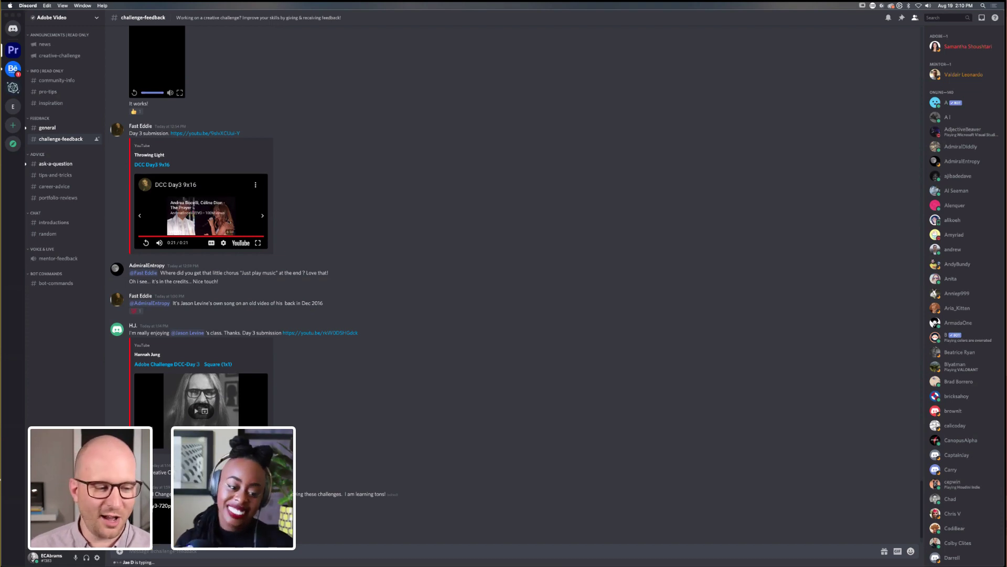
scroll(316, 225, down, 1)
scroll(316, 225, down, 3)
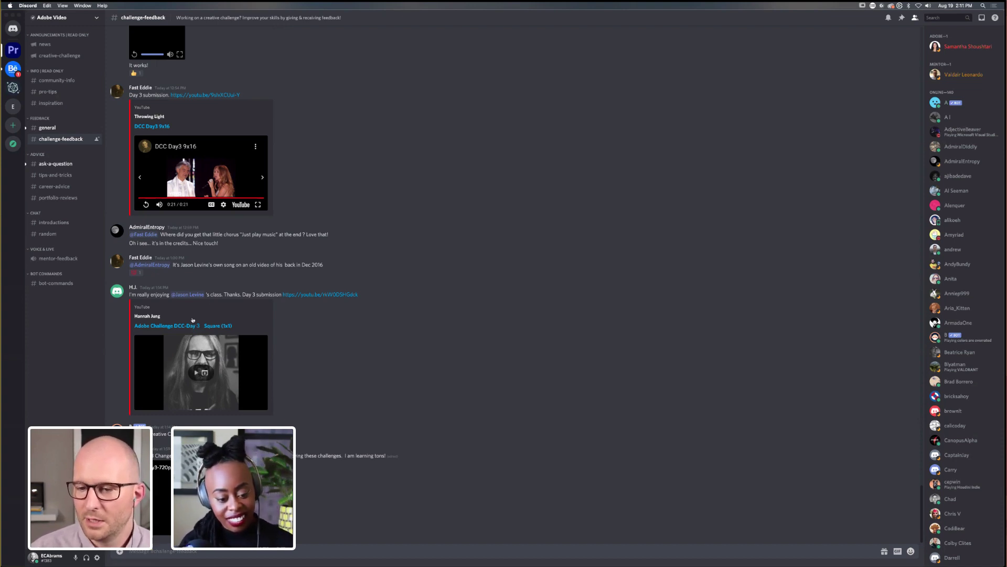
click(249, 393)
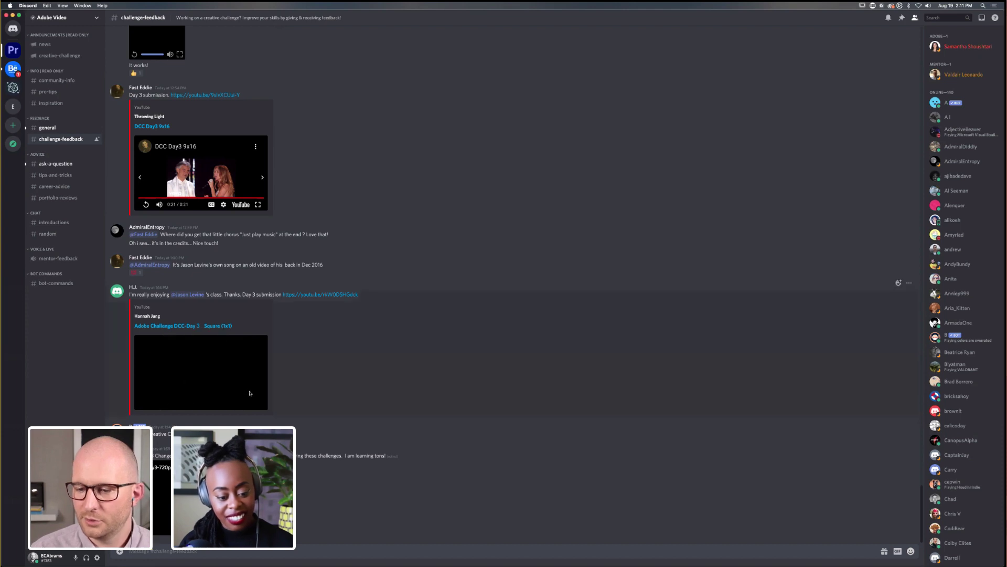
key(f)
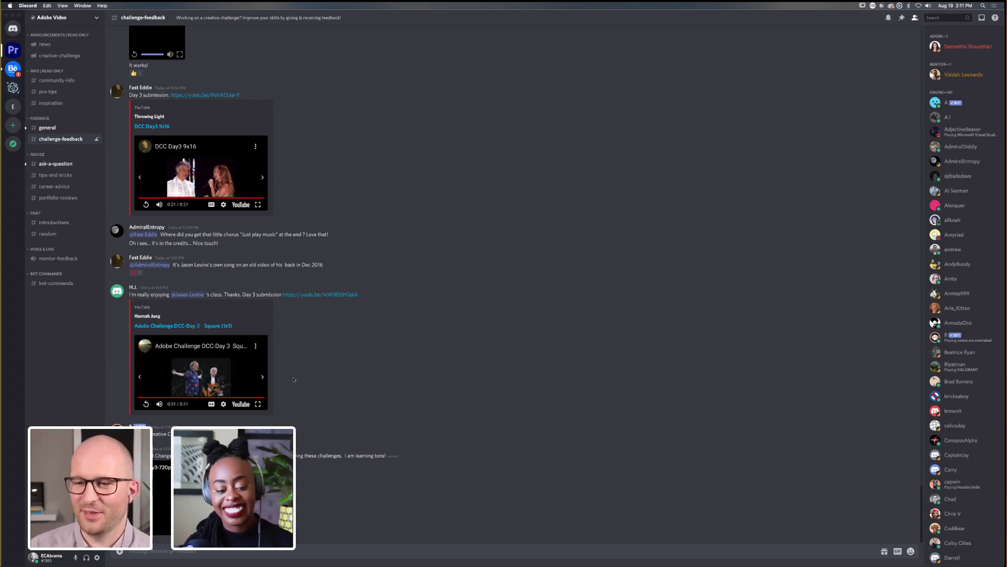
Play the DCC-Day3-720p_-_9x16_-_9x16.mp4 submission in full screen from its beginning and return to the channel
scroll(290, 380, up, 5)
scroll(295, 381, down, 4)
scroll(296, 382, down, 1)
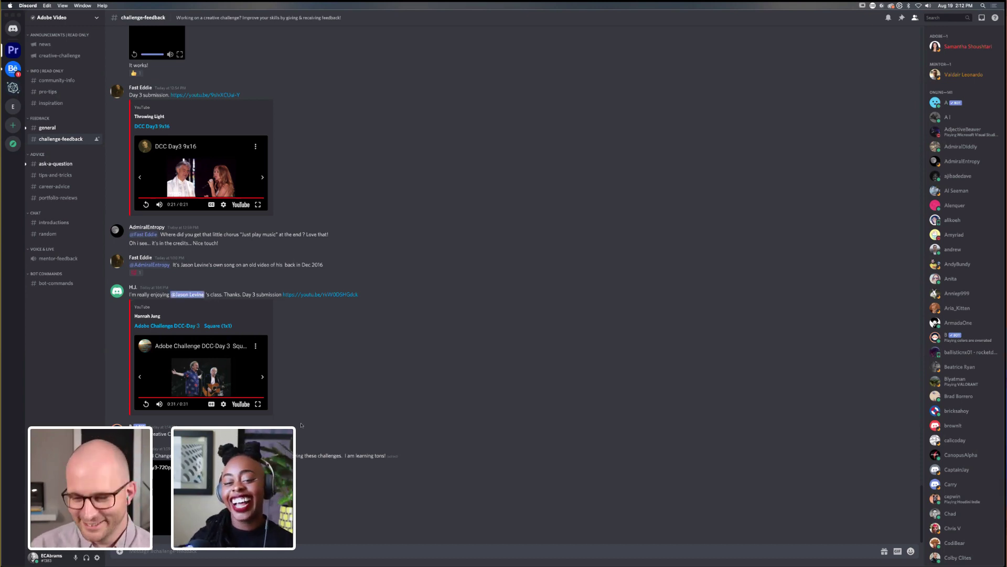
click(299, 453)
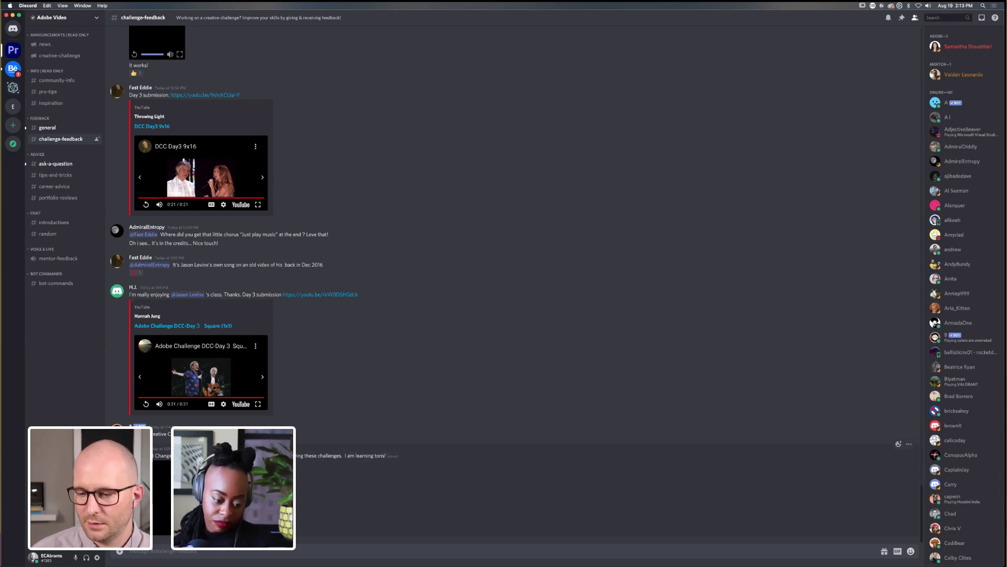
click(162, 498)
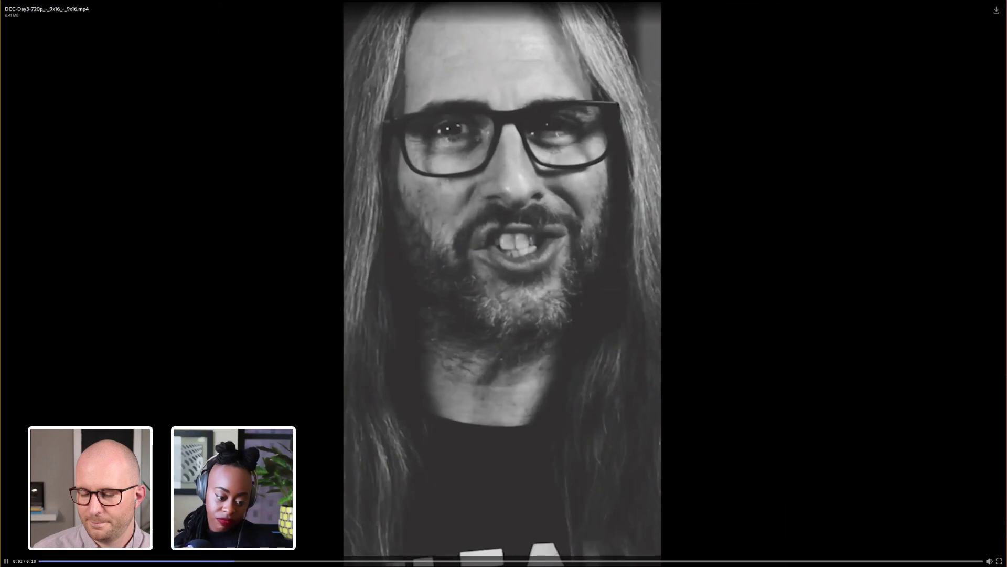
click(34, 561)
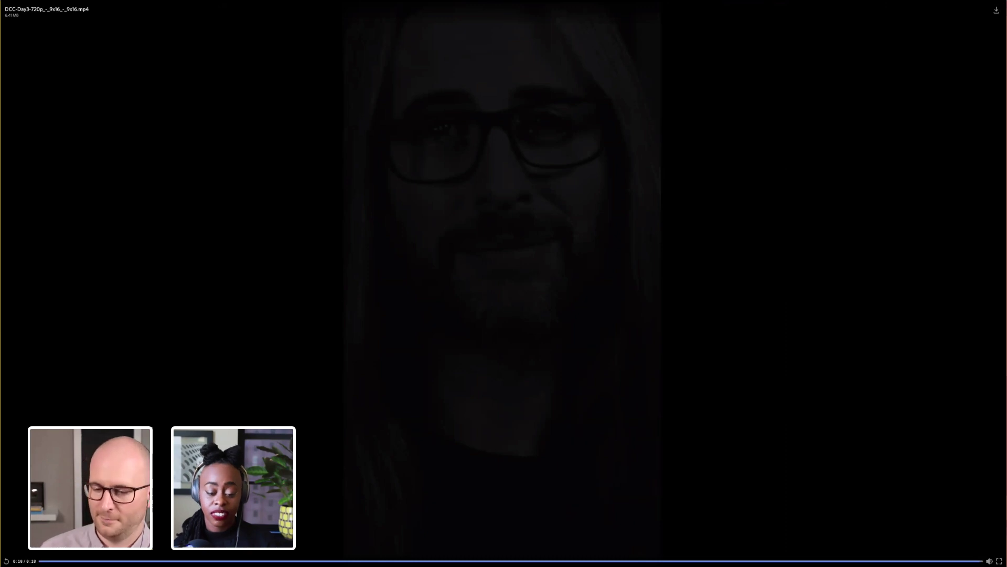
key(Escape)
key(Escape)
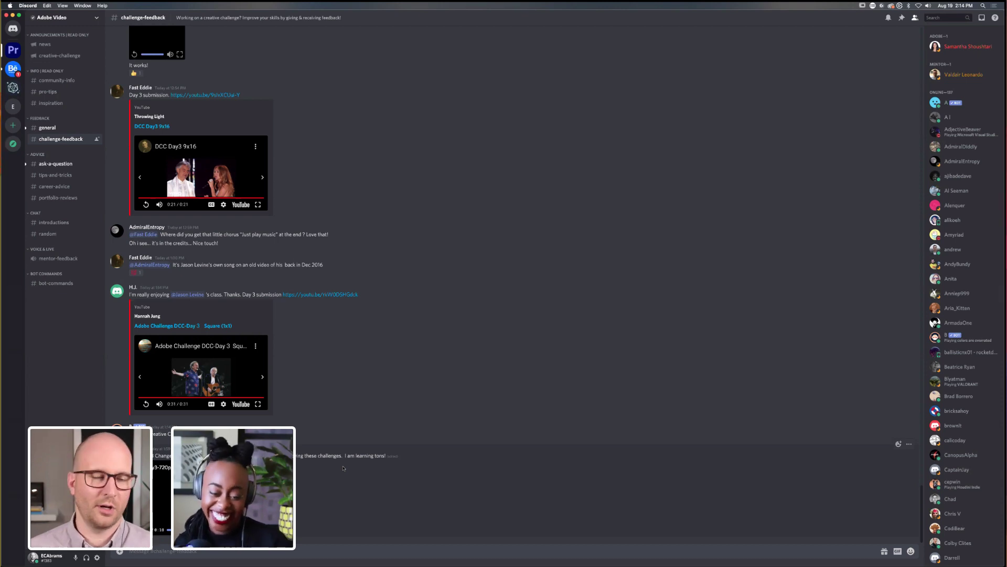
scroll(325, 388, up, 1)
scroll(325, 388, up, 10)
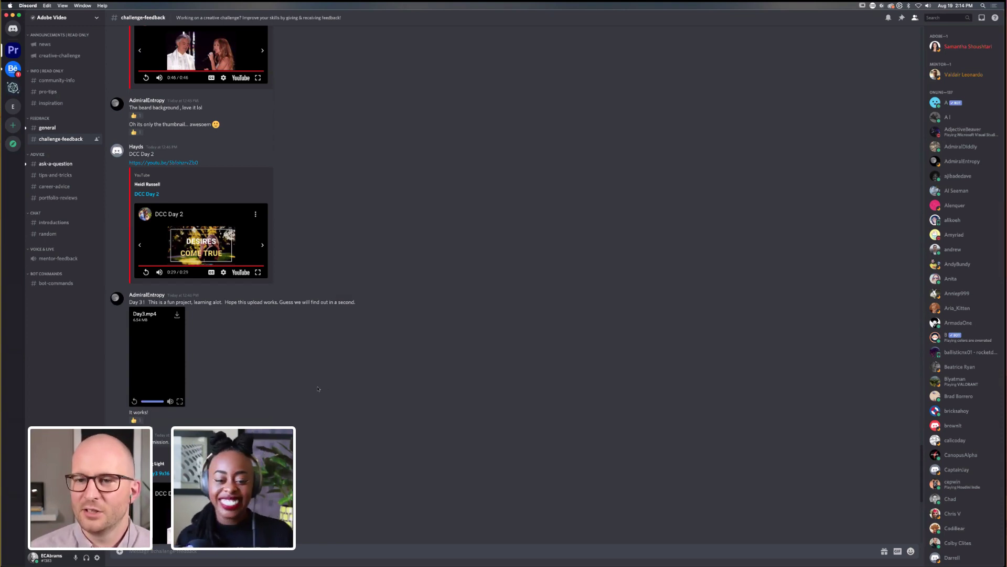
Look back through the earlier challenge-feedback posts to the DCC Day2 720p rev2 submission
scroll(318, 389, up, 8)
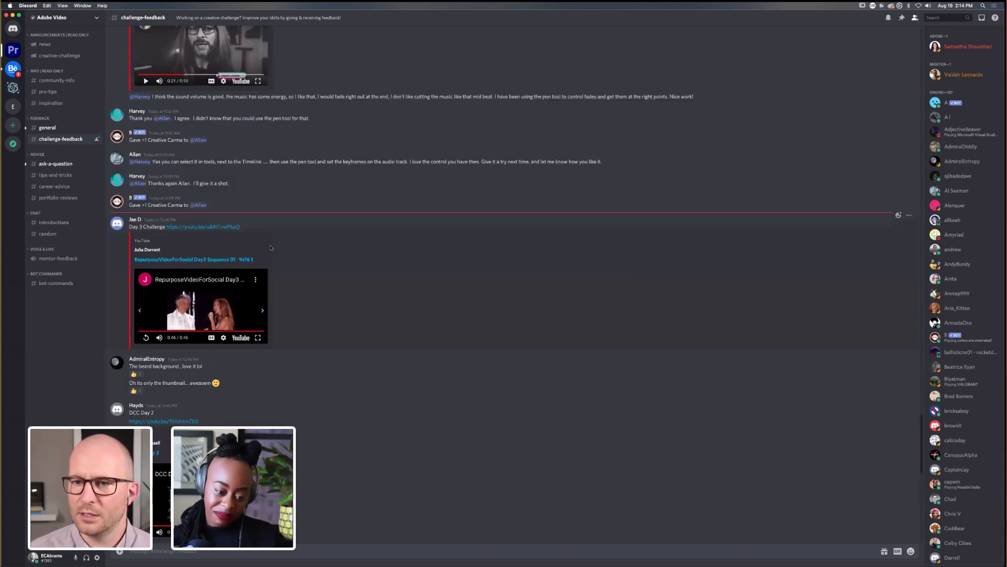
scroll(270, 248, up, 4)
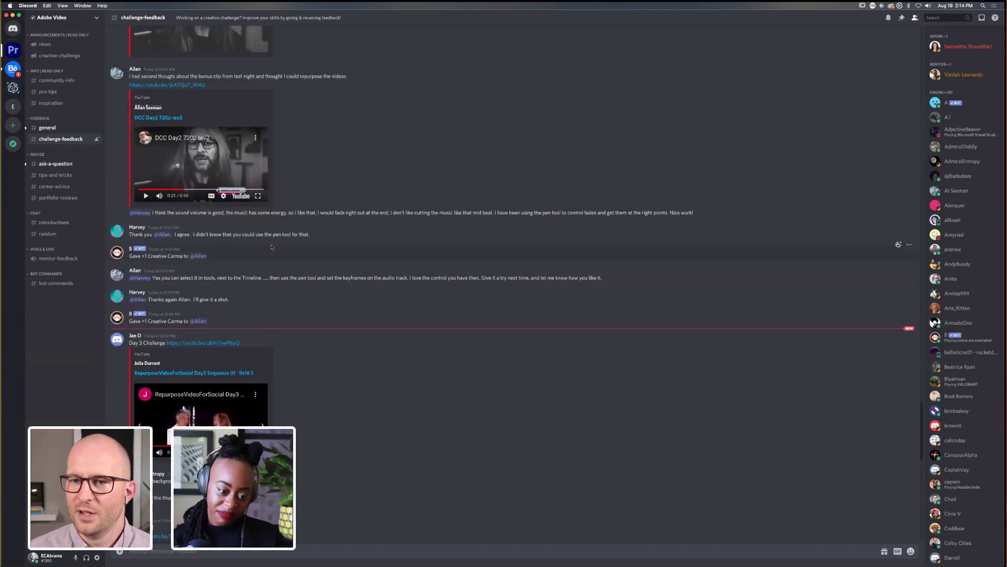
scroll(272, 247, up, 2)
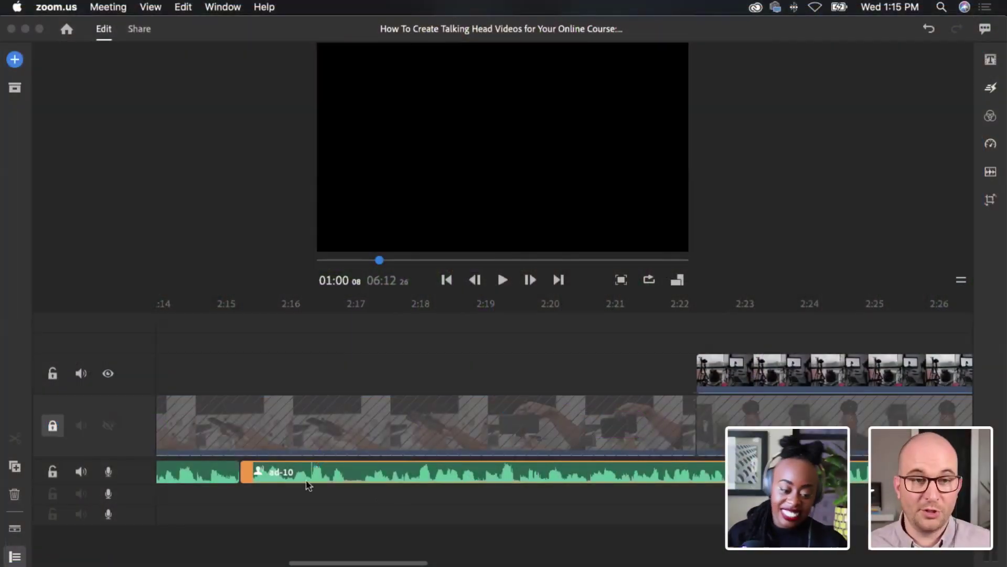
Switch to Premiere Rush and check the join before the ad-10 voice-over clip, placing the playhead within ad-10 at about 2:19
click(240, 476)
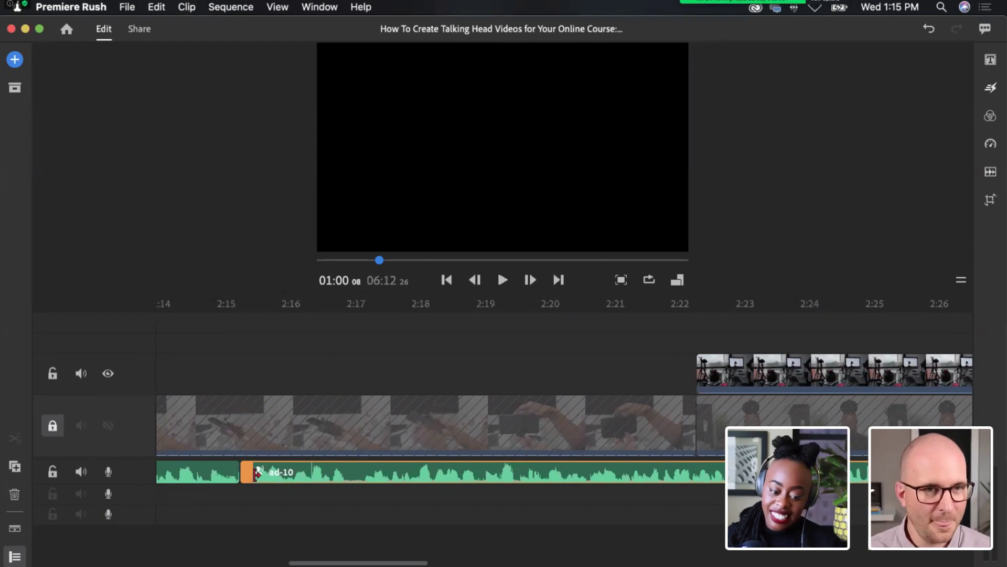
click(233, 473)
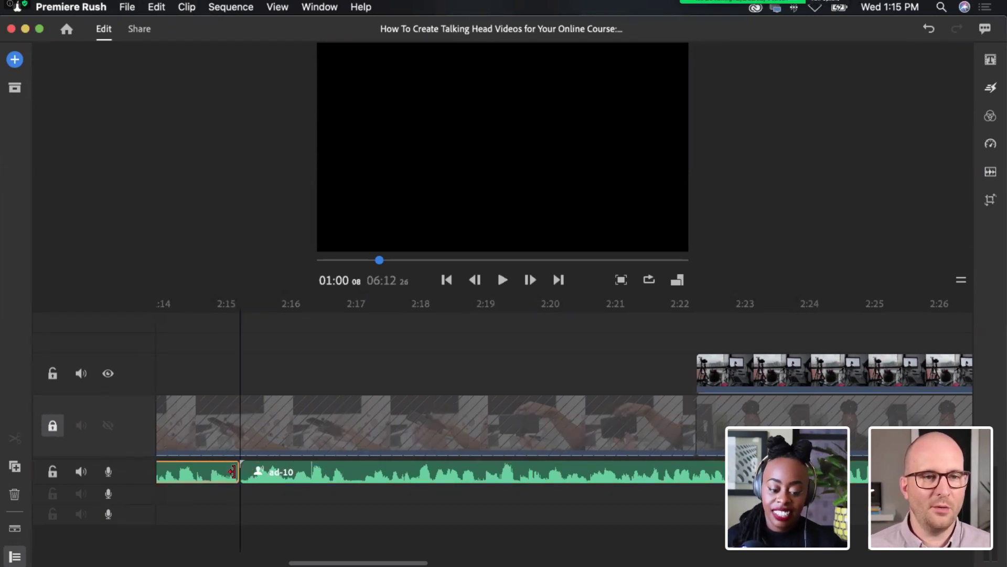
click(512, 477)
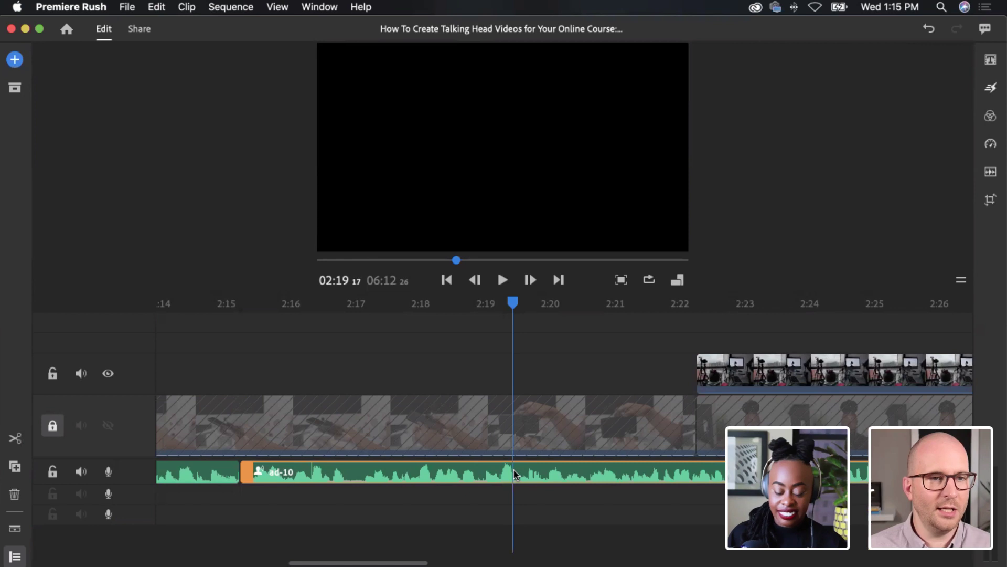
Move the ad-11 voice-over clip earlier so it starts directly at the end of ad-10
scroll(564, 420, right, 5)
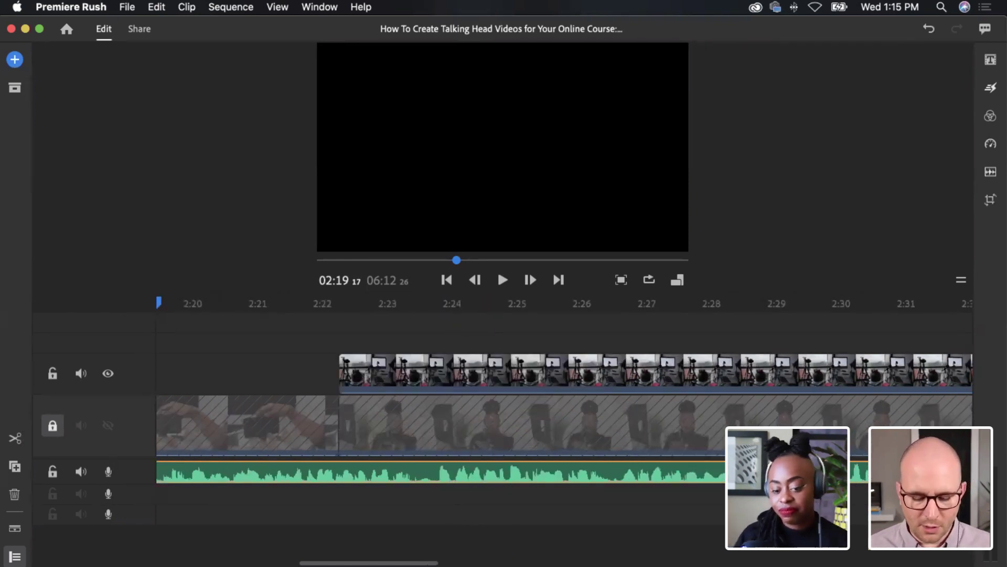
scroll(564, 420, right, 6)
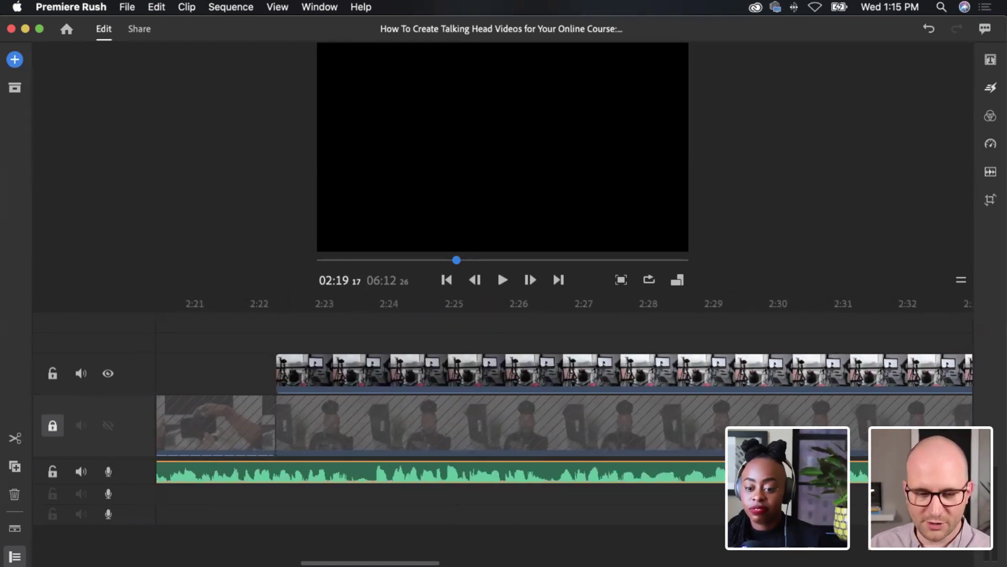
scroll(564, 420, right, 1)
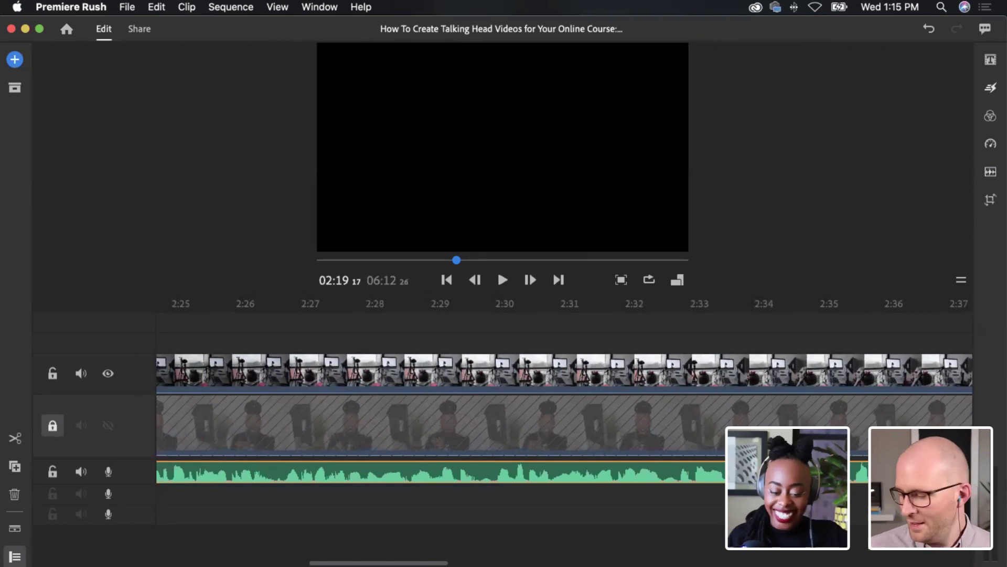
scroll(564, 420, right, 6)
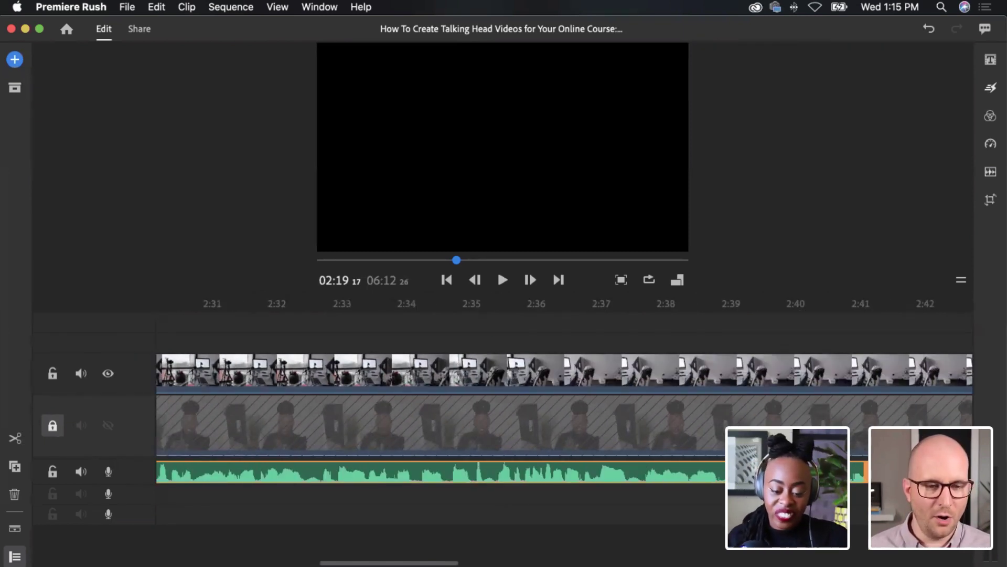
scroll(564, 420, right, 12)
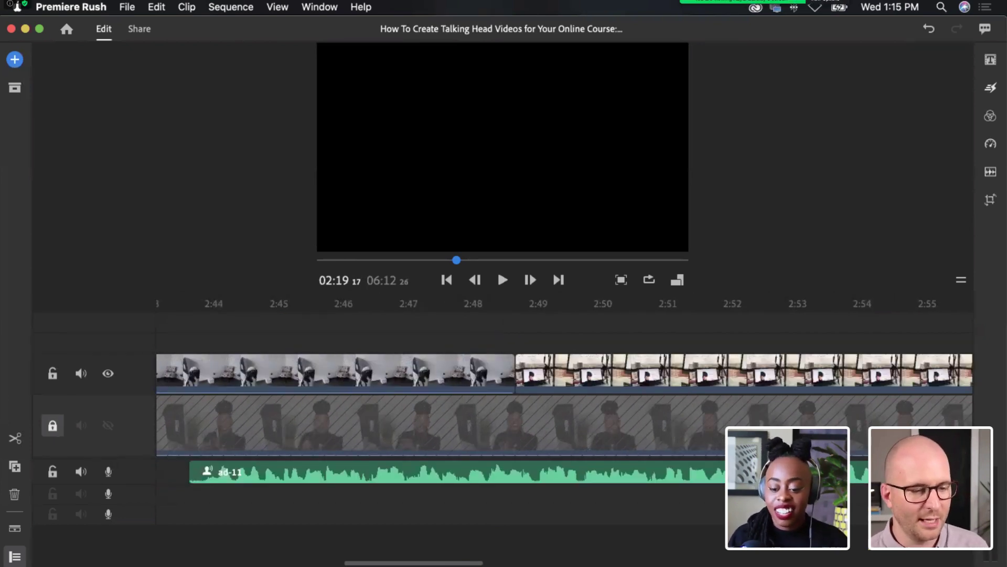
scroll(564, 420, left, 3)
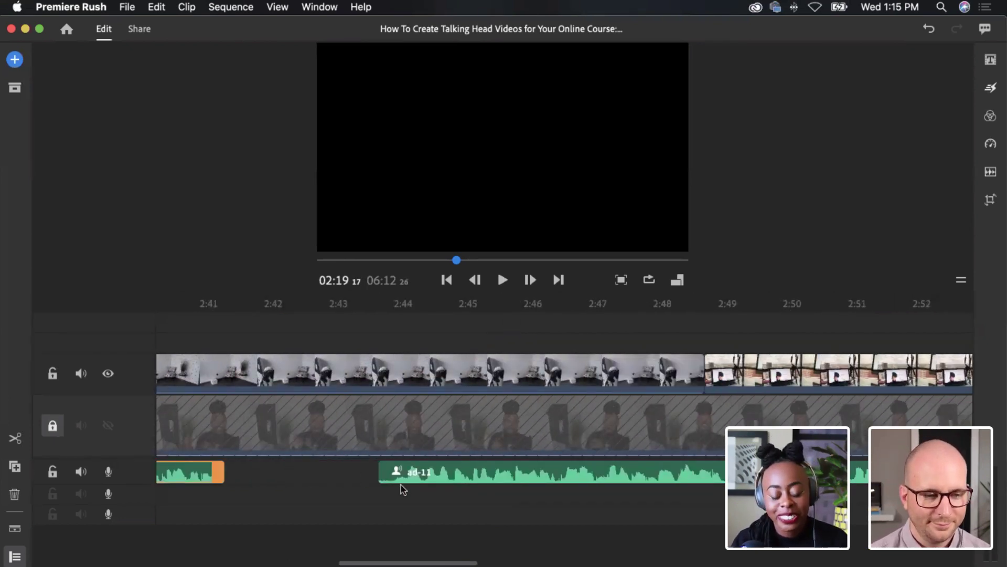
scroll(364, 477, left, 3)
drag(555, 471, 486, 472)
Move the ad-12 voice-over clip earlier so it starts right where ad-11 ends, at about 3:13
scroll(486, 468, right, 10)
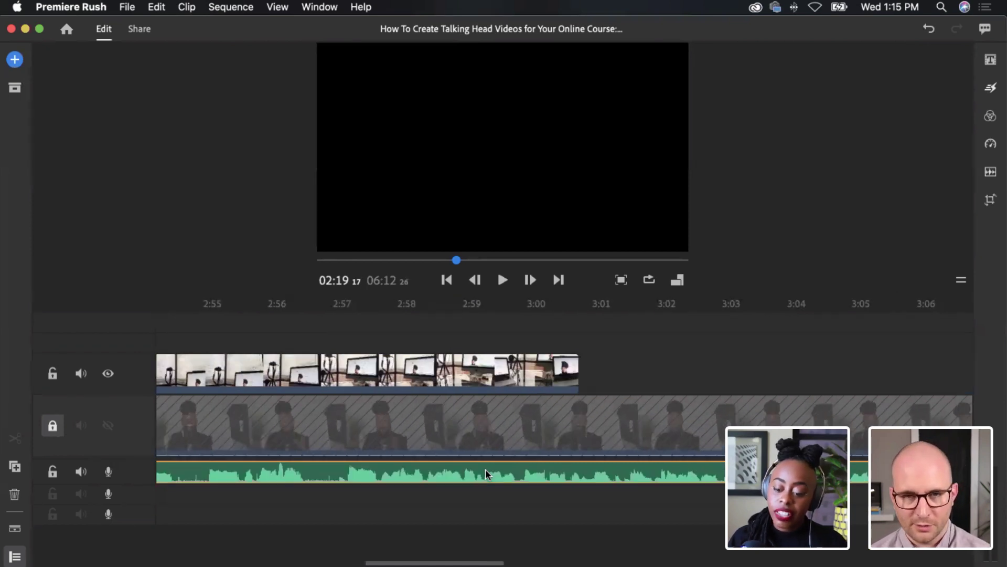
scroll(486, 468, right, 5)
scroll(486, 468, right, 2)
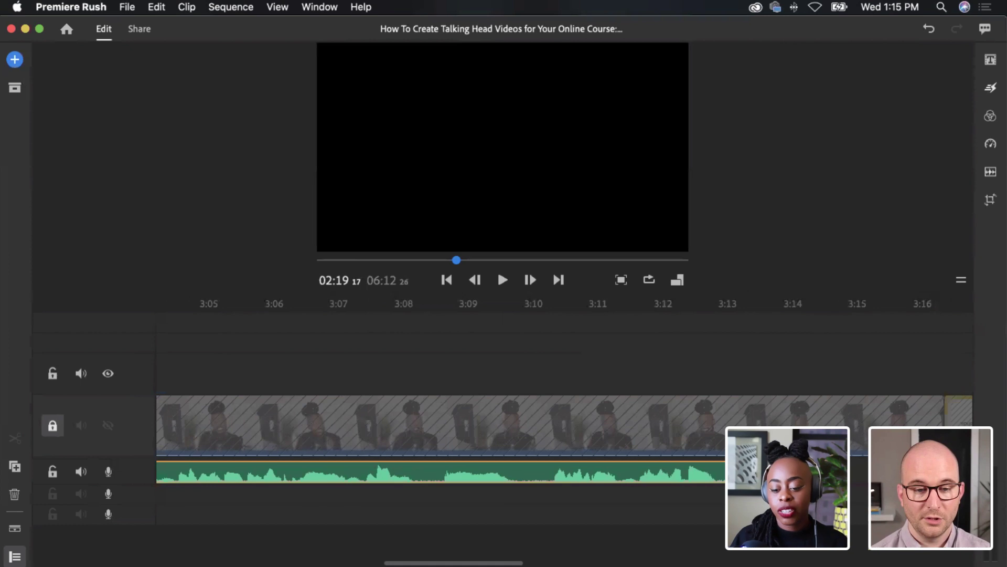
click(720, 479)
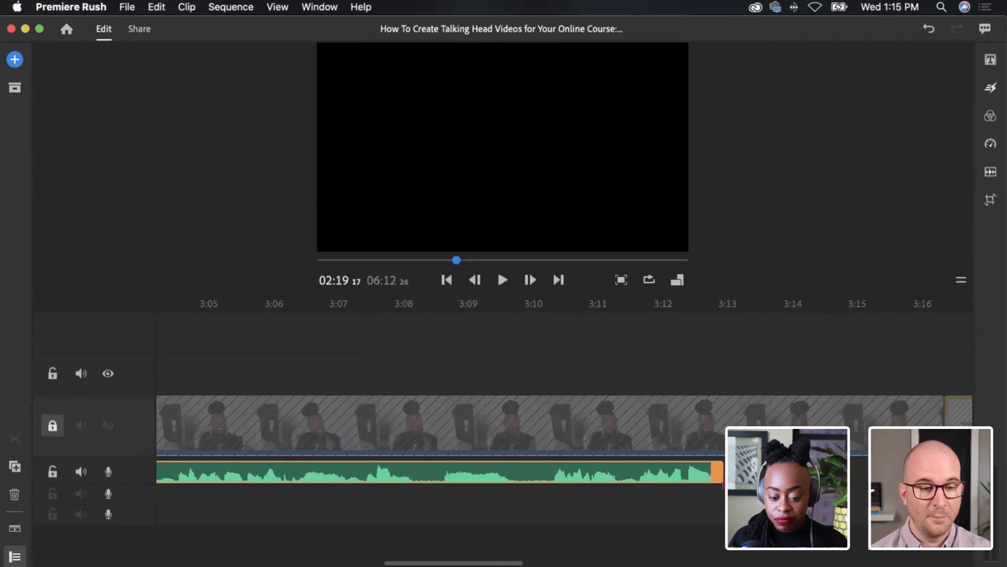
scroll(486, 462, left, 10)
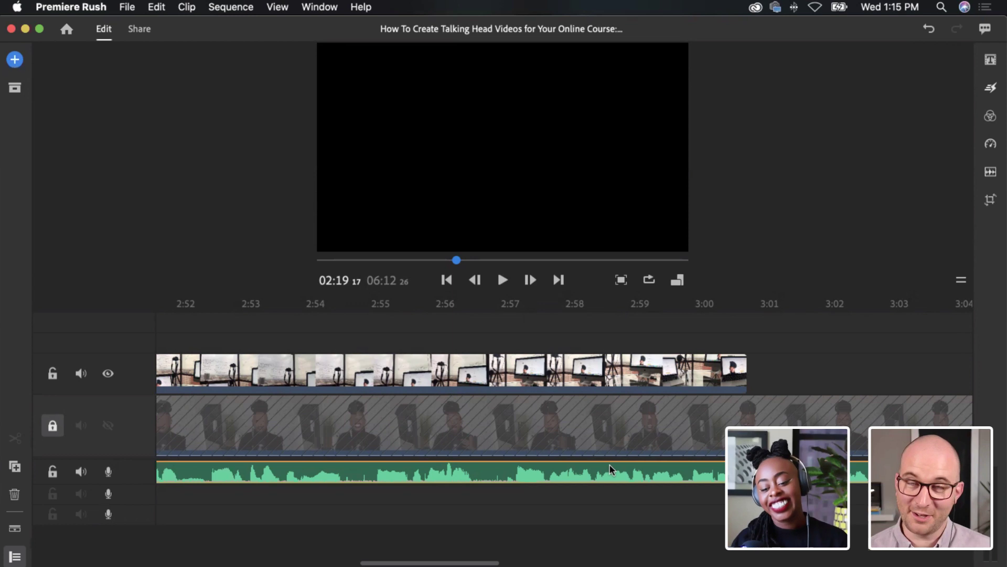
scroll(608, 464, right, 5)
scroll(610, 468, right, 6)
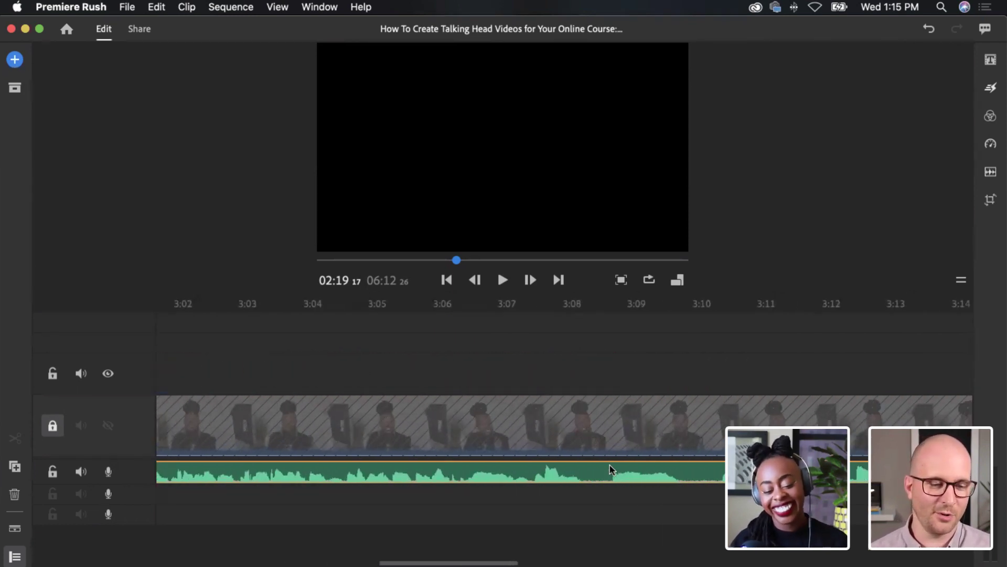
scroll(704, 470, right, 3)
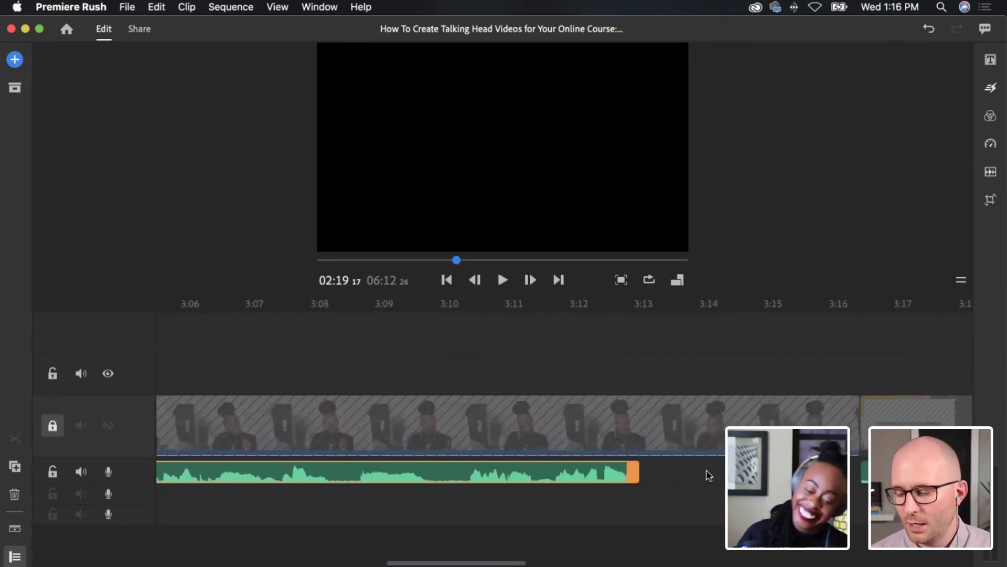
click(857, 478)
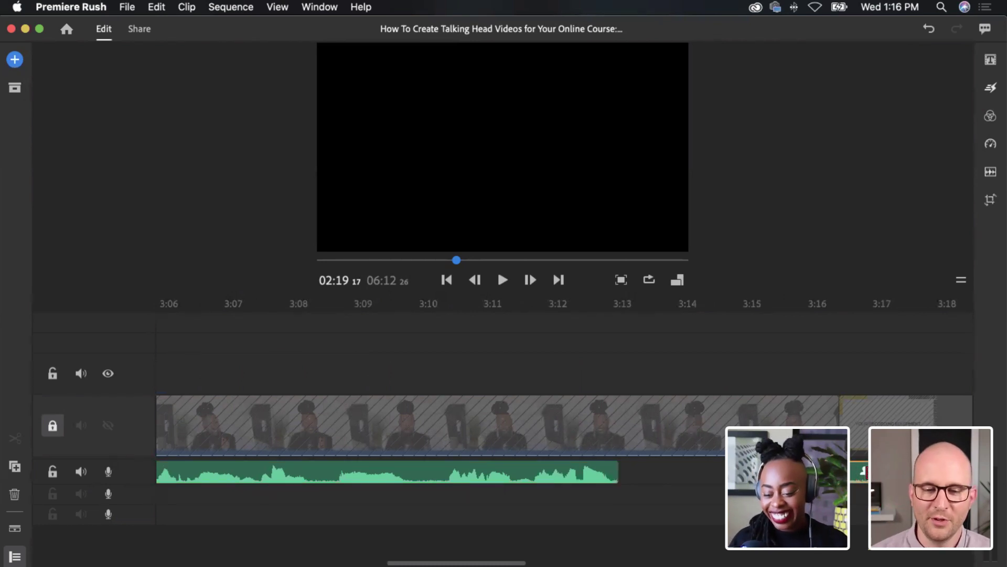
drag(858, 477, 674, 476)
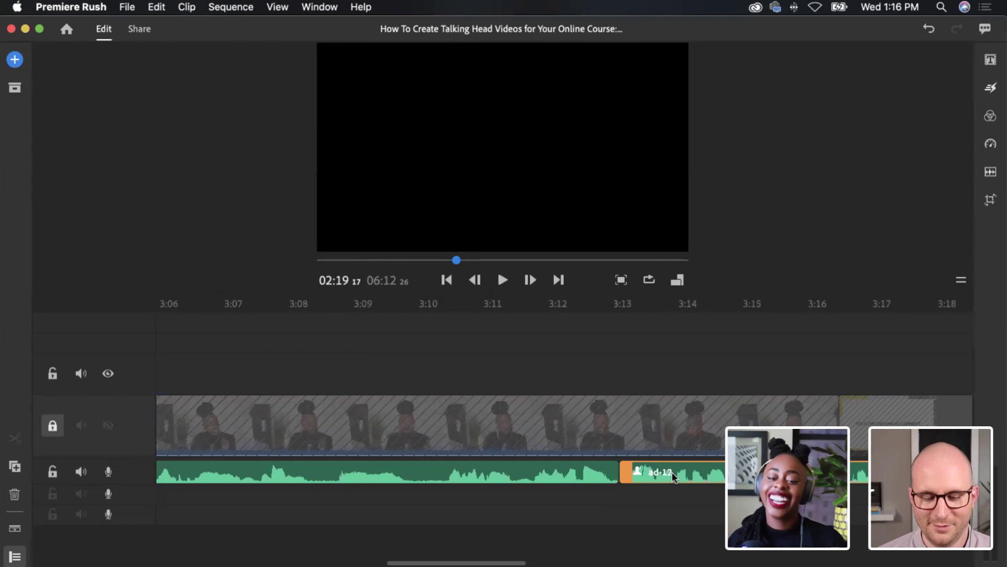
Close the gap after ad-12 by moving the ad-13 voice-over clip back to about 3:39
scroll(675, 477, right, 1)
scroll(674, 476, right, 10)
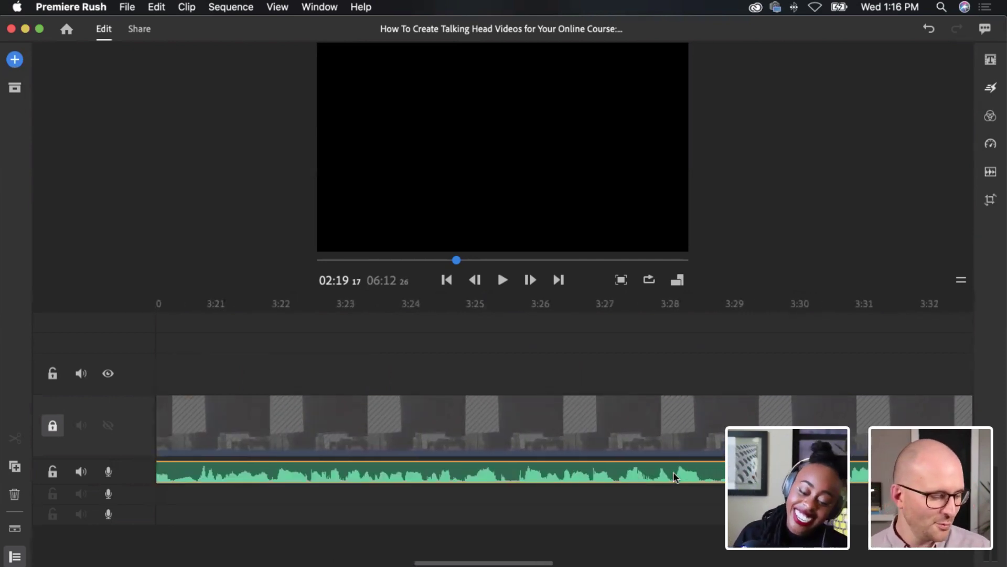
scroll(675, 476, right, 2)
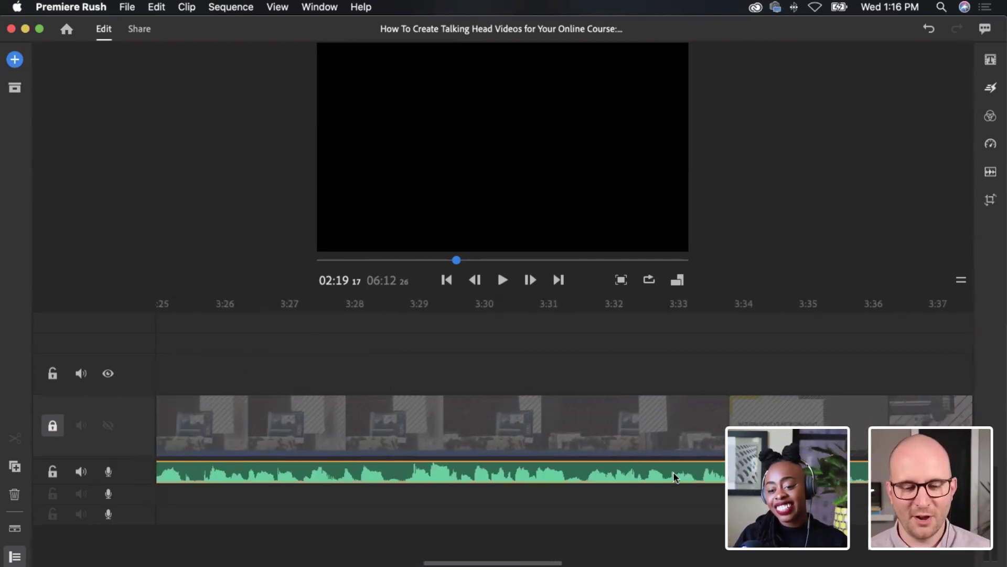
scroll(675, 470, right, 6)
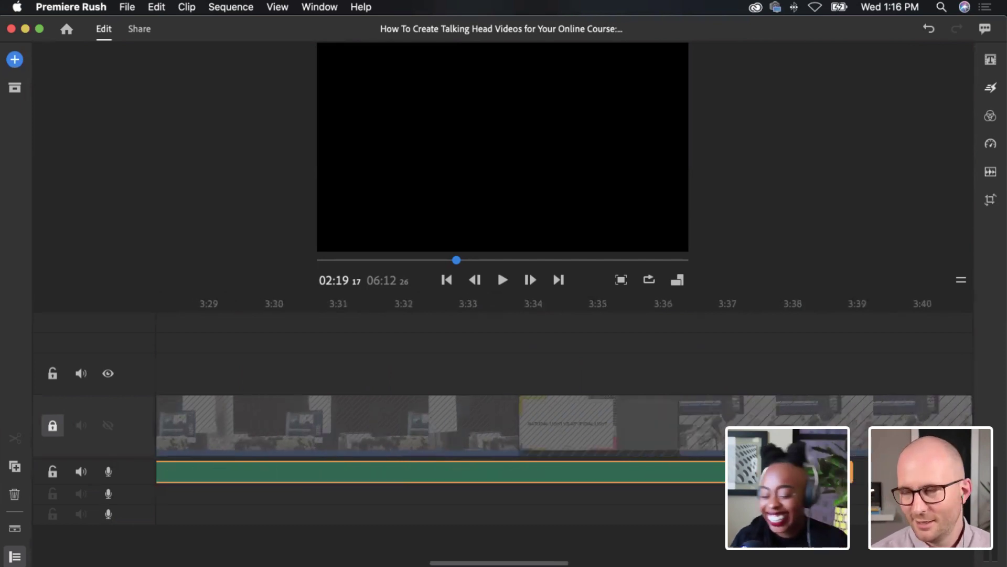
click(720, 471)
drag(721, 472, 751, 471)
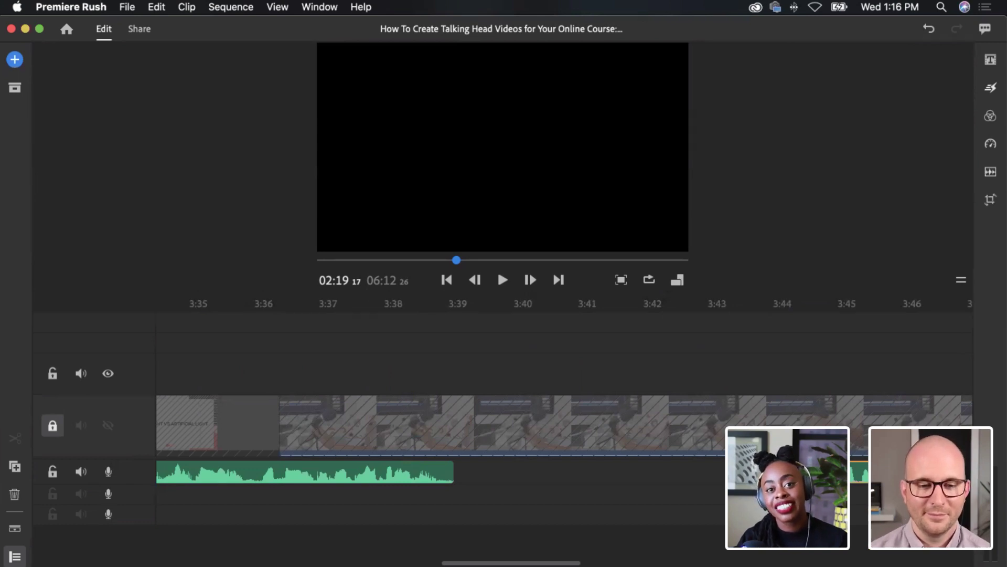
scroll(565, 425, left, 2)
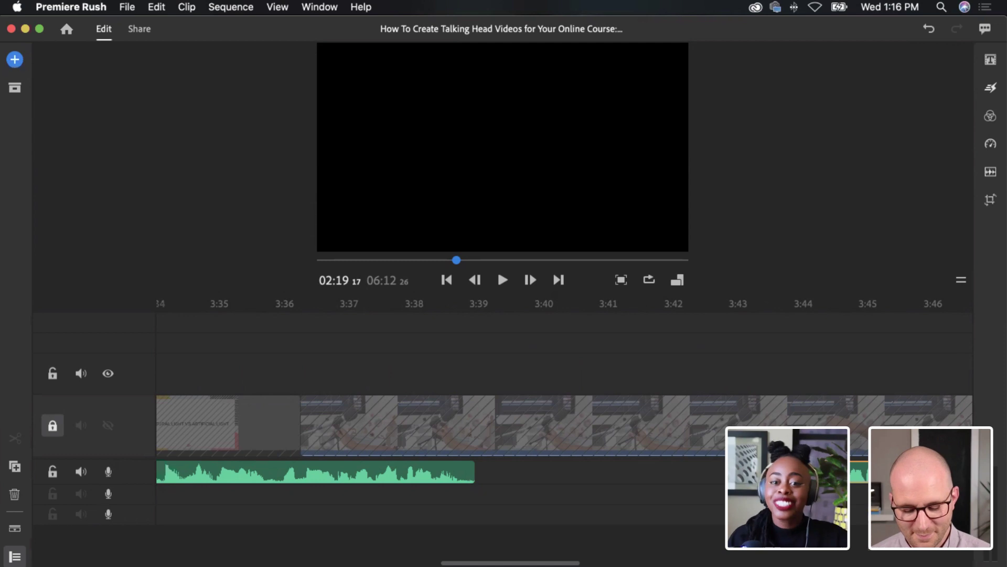
drag(761, 472, 589, 474)
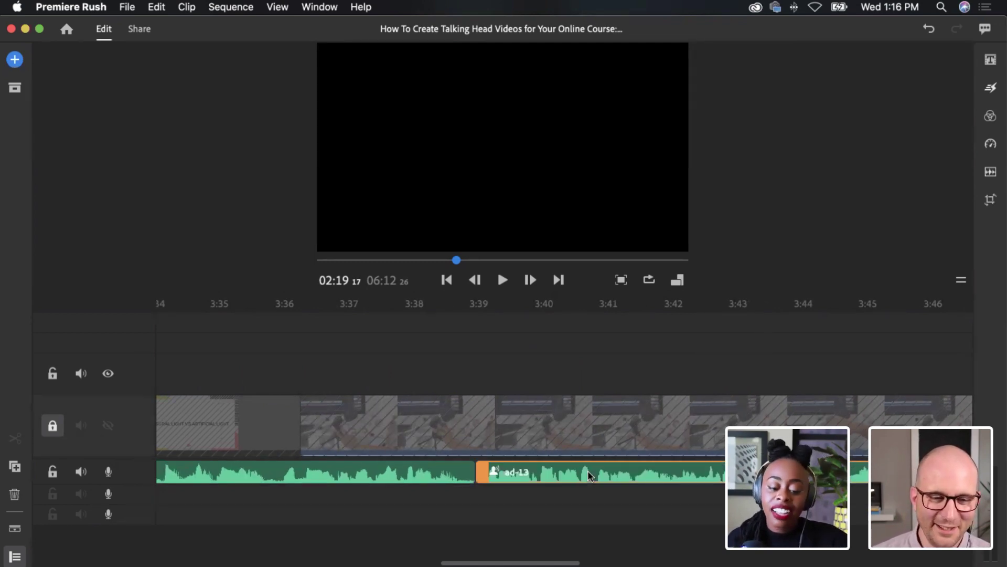
Trim the end of ad-12 slightly and close ad-13 up against it
scroll(587, 470, left, 2)
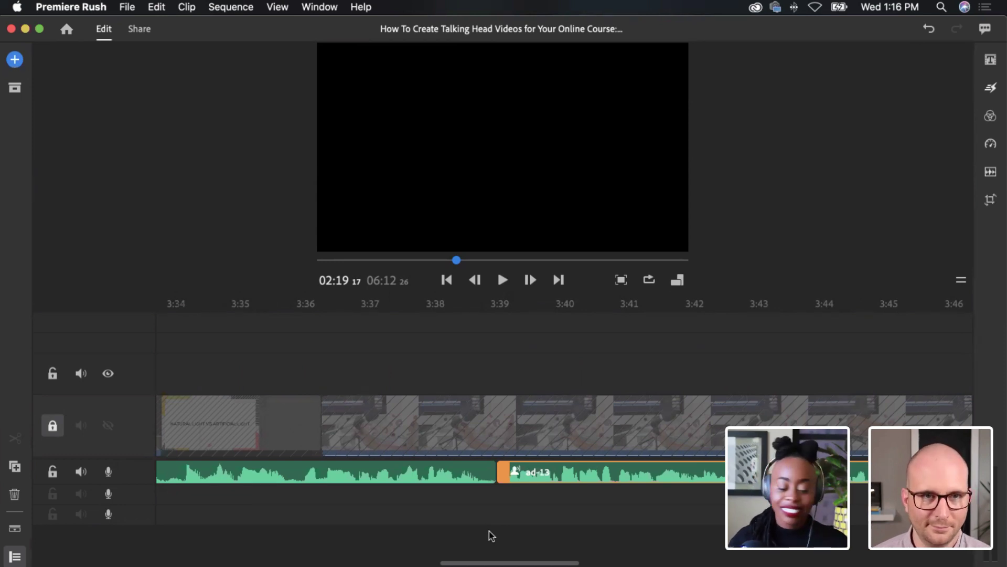
drag(491, 472, 487, 472)
drag(550, 470, 542, 471)
Place the playhead at 05:14:12, shortly before the quiet stretch of the selected ad-13 voice-over clip
scroll(534, 470, right, 2)
scroll(535, 471, right, 15)
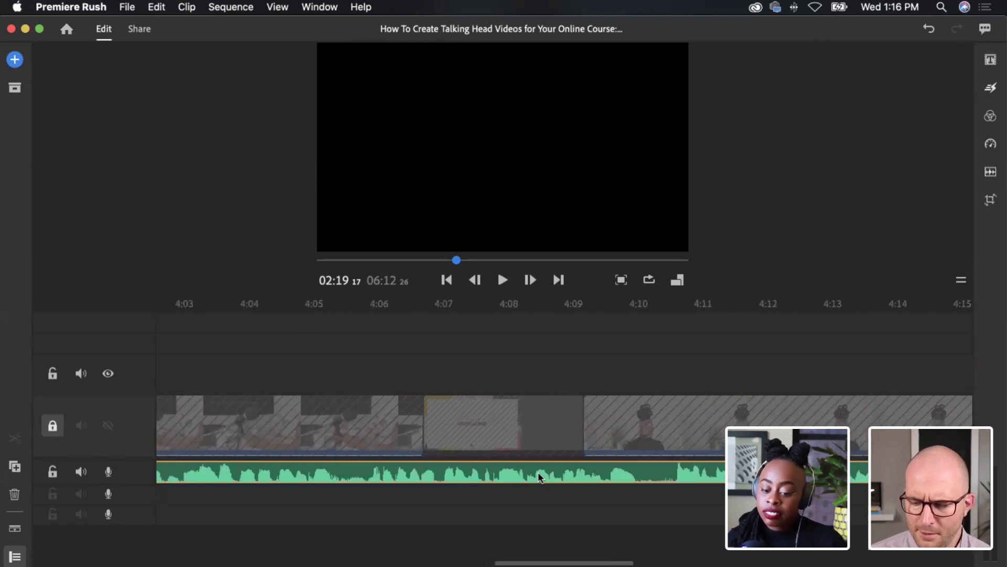
scroll(539, 474, right, 20)
scroll(541, 477, right, 8)
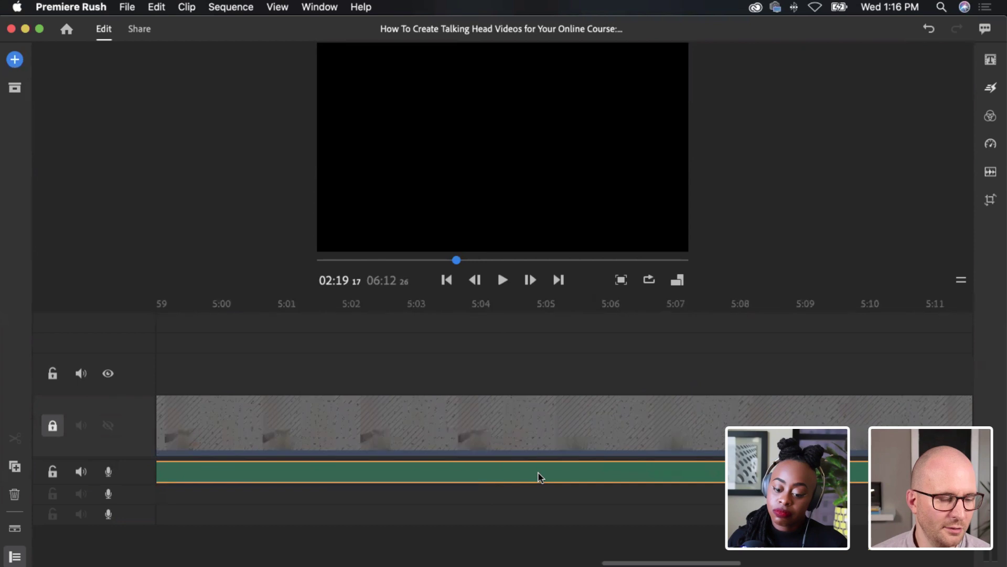
scroll(539, 476, right, 2)
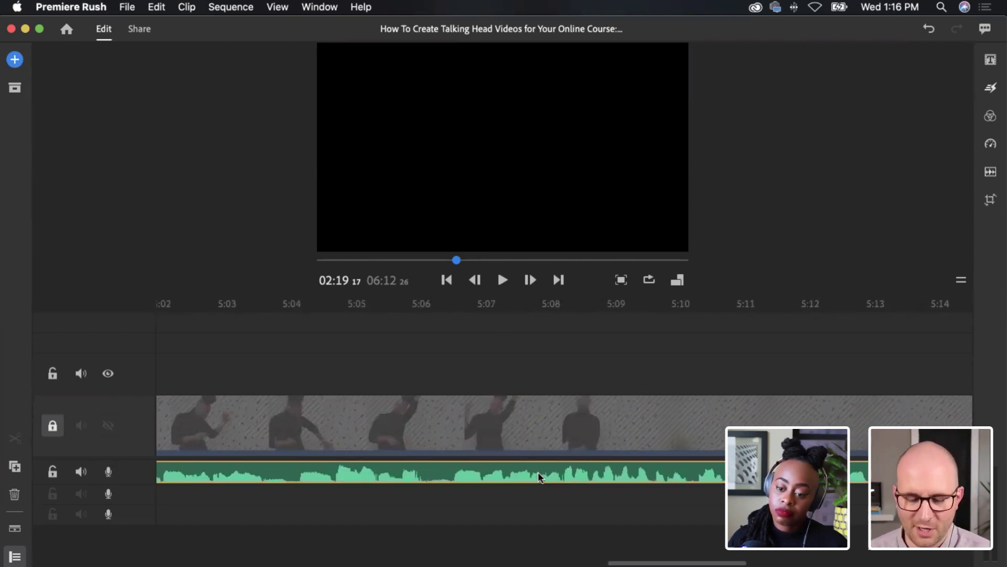
scroll(549, 475, right, 6)
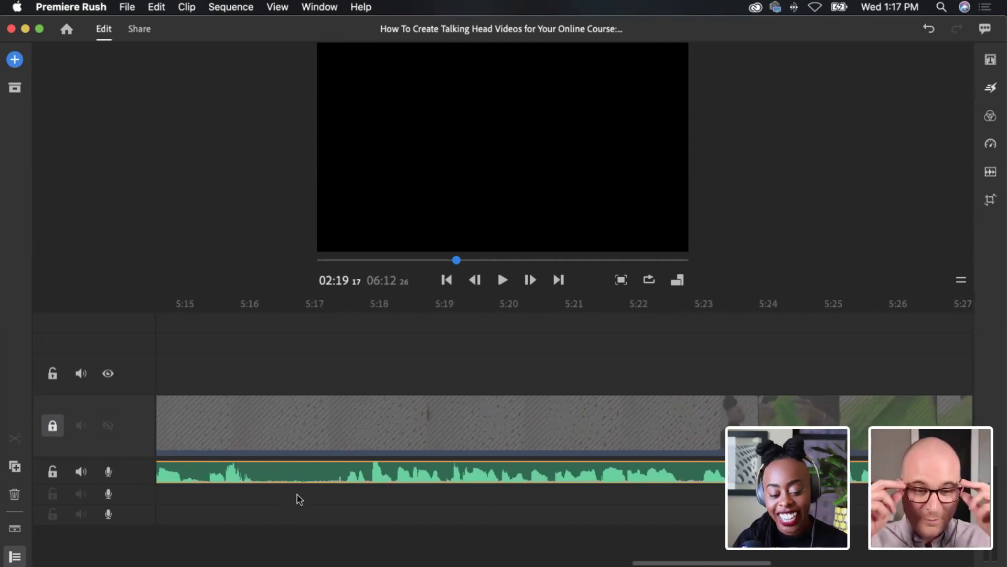
scroll(424, 480, left, 3)
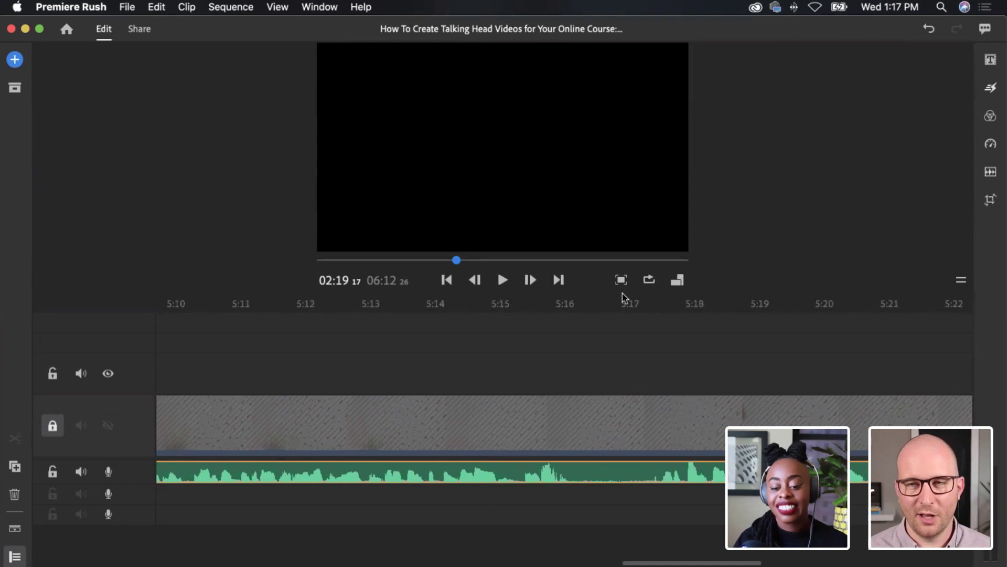
click(518, 307)
click(473, 305)
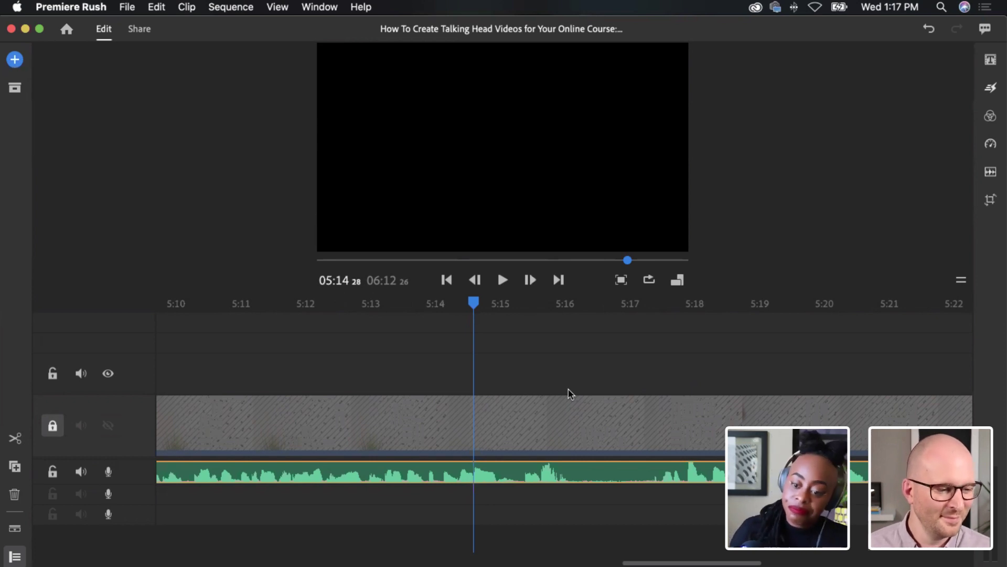
scroll(586, 420, right, 4)
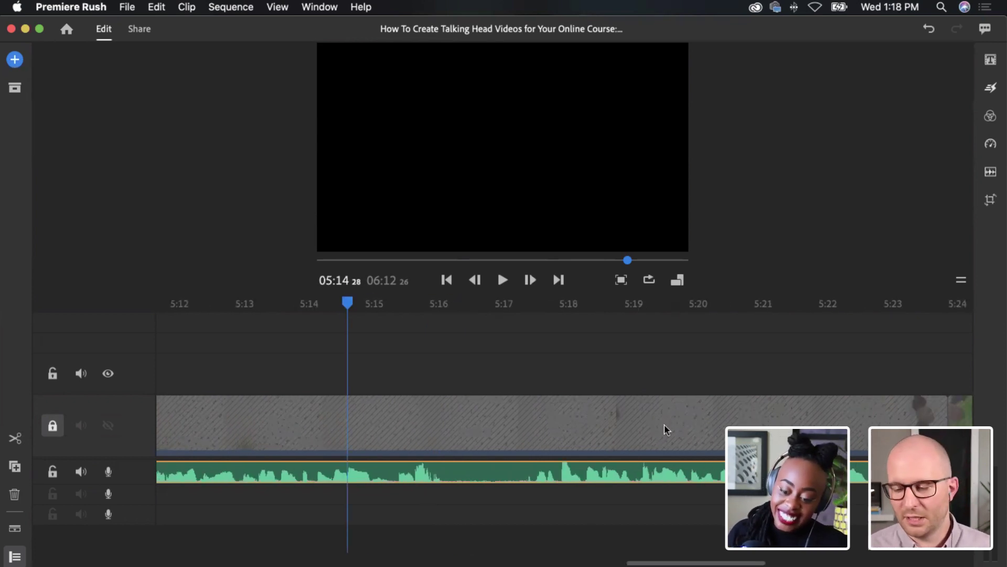
drag(347, 303, 313, 304)
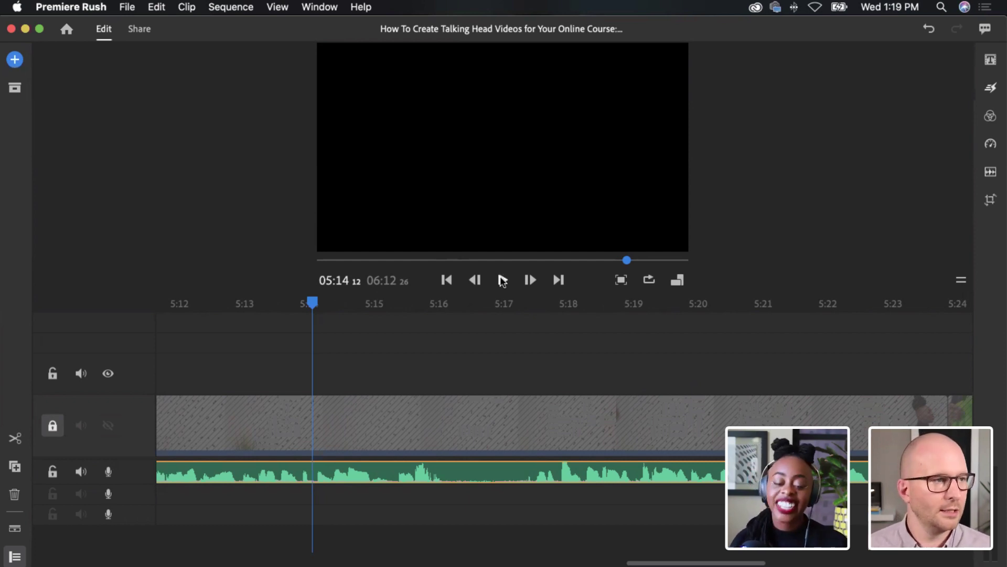
Play the quiet stretch of the ad-13 voice-over clip from 05:14:12 to about 05:19
click(503, 280)
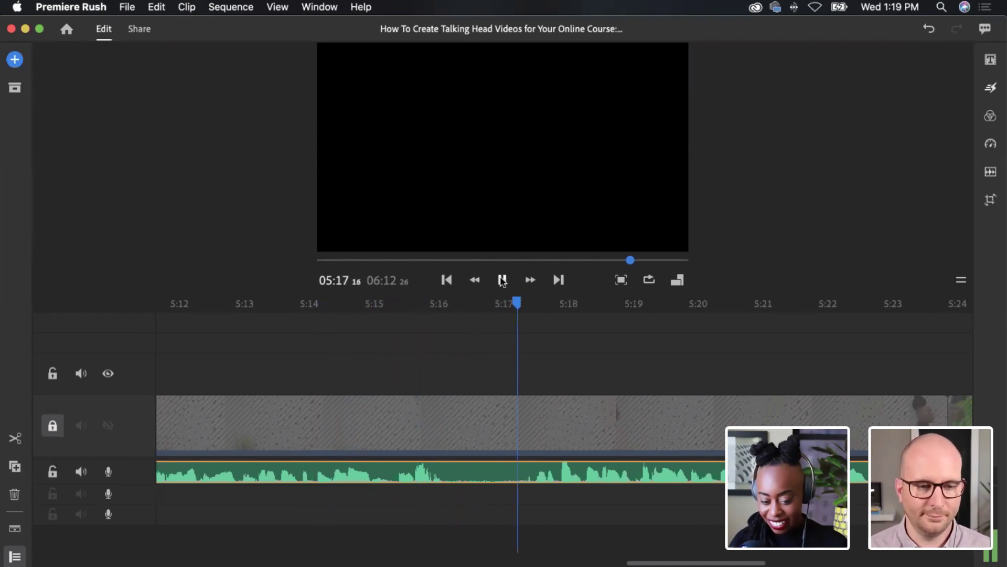
click(502, 281)
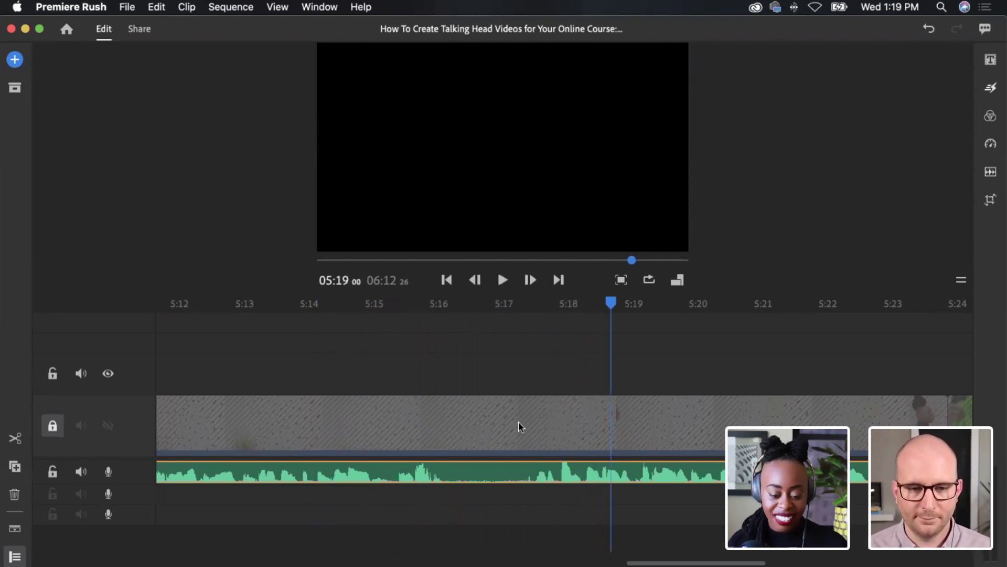
Close the gap after ad-13 by moving the ad-14 voice-over clip back to about 5:38
scroll(515, 425, right, 1)
scroll(515, 423, right, 10)
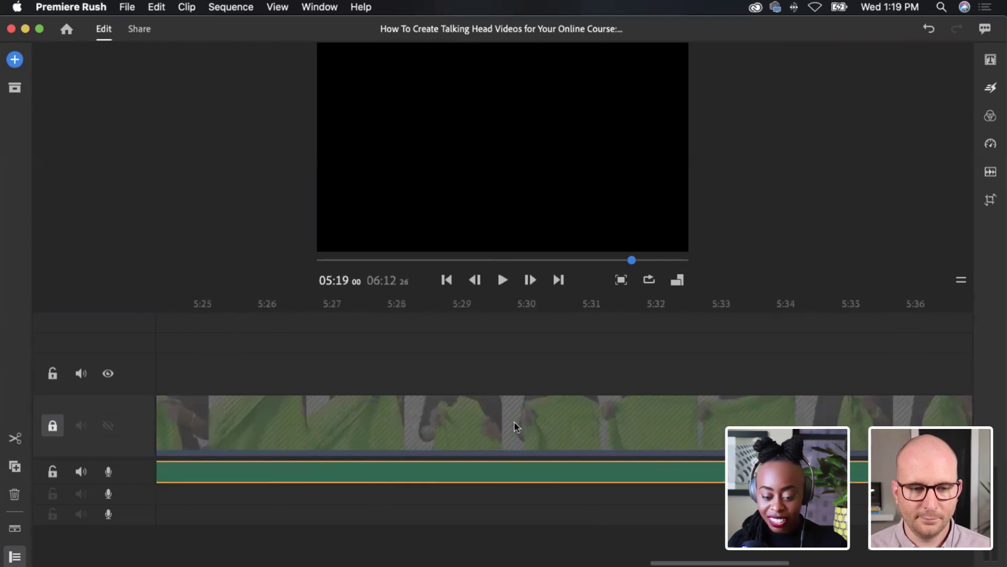
scroll(514, 426, left, 1)
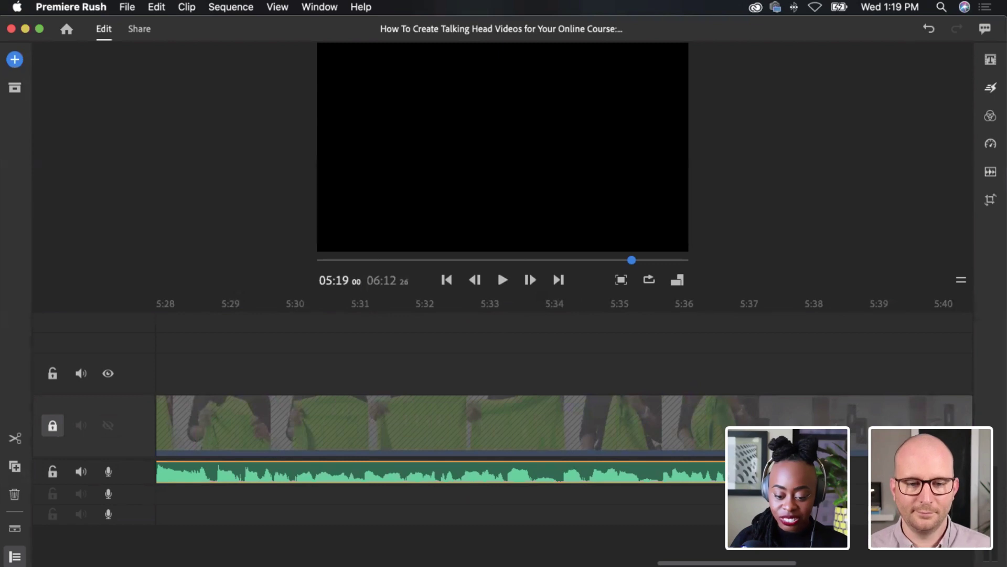
scroll(514, 422, left, 8)
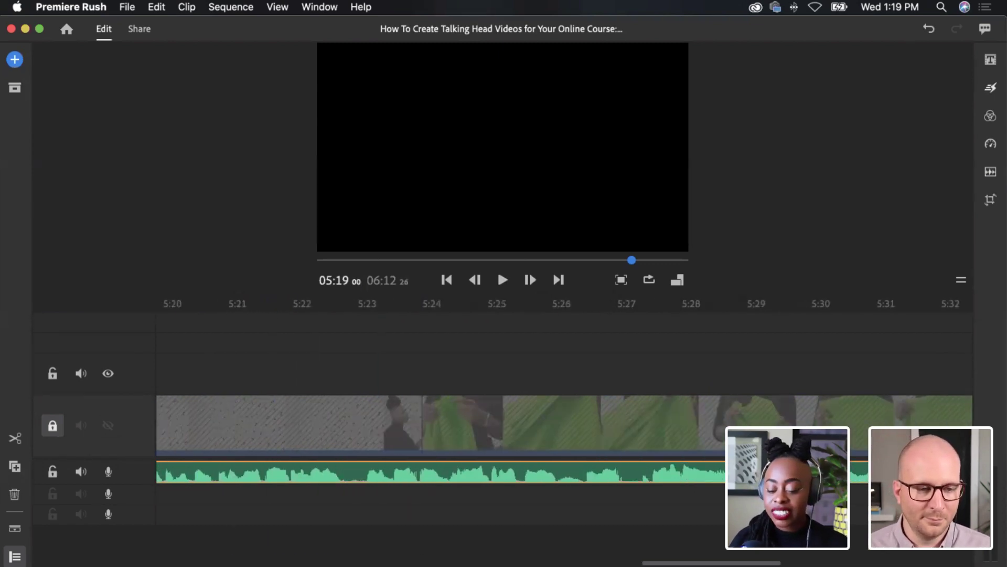
scroll(564, 425, right, 15)
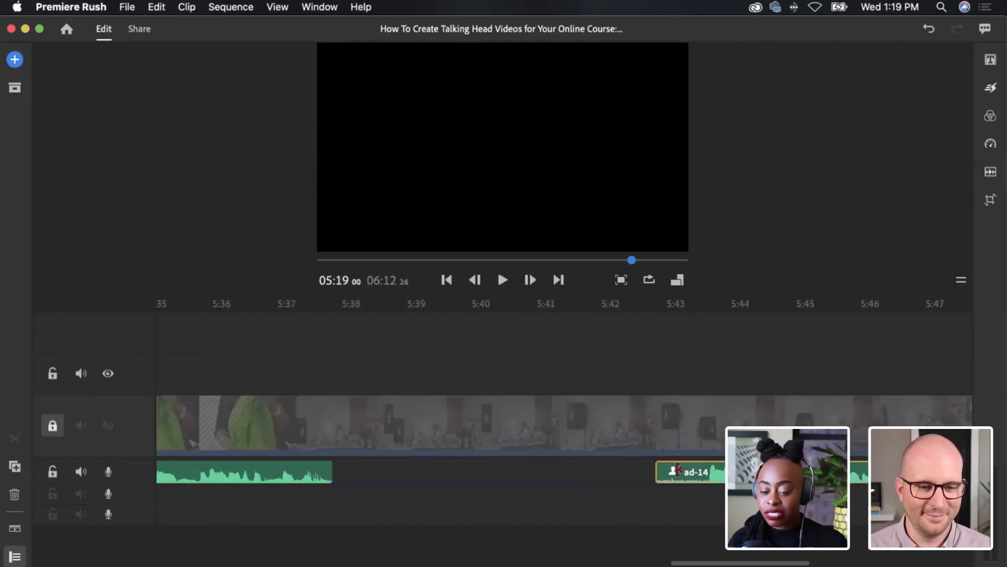
drag(778, 472, 414, 475)
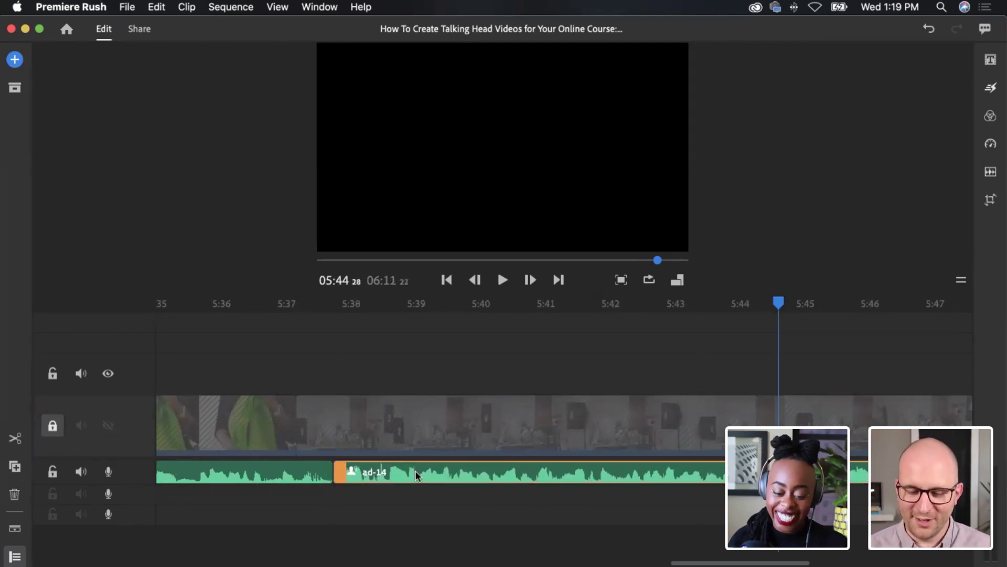
Check the end of the timeline beyond the ad-14 voice-over and place the playhead at 06:09:19 near the end of the video
scroll(415, 474, right, 6)
scroll(415, 475, right, 10)
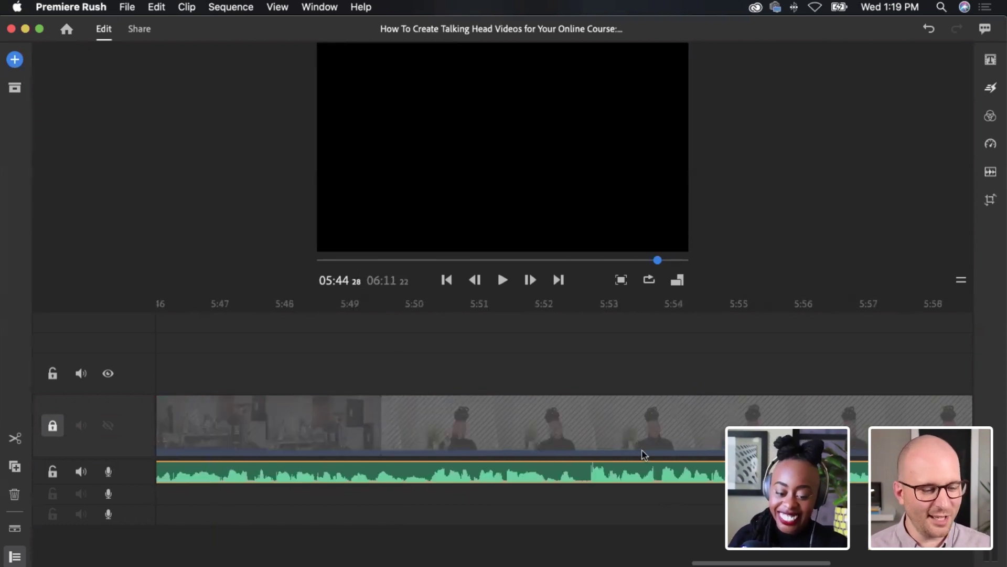
scroll(574, 479, right, 5)
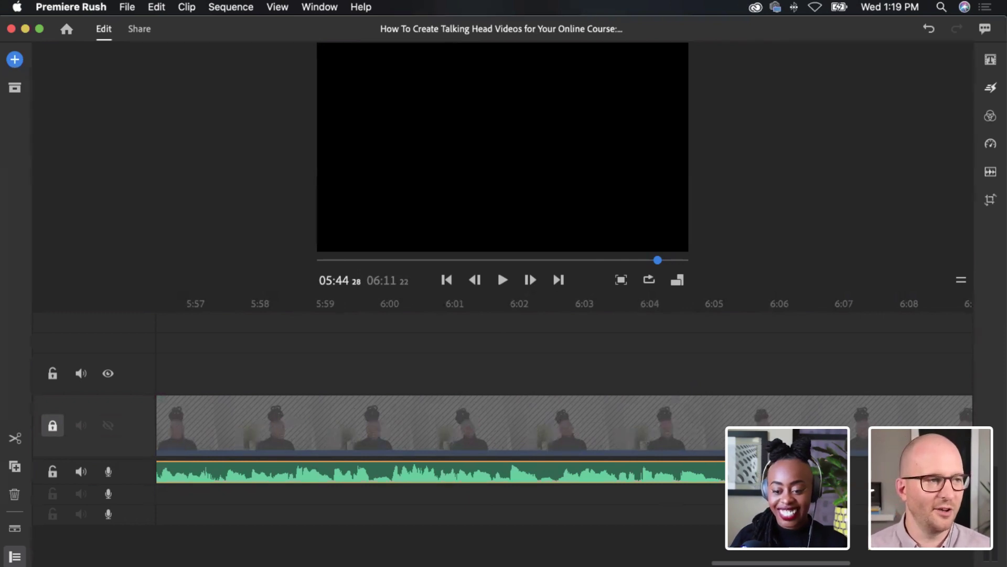
scroll(573, 475, right, 5)
click(672, 414)
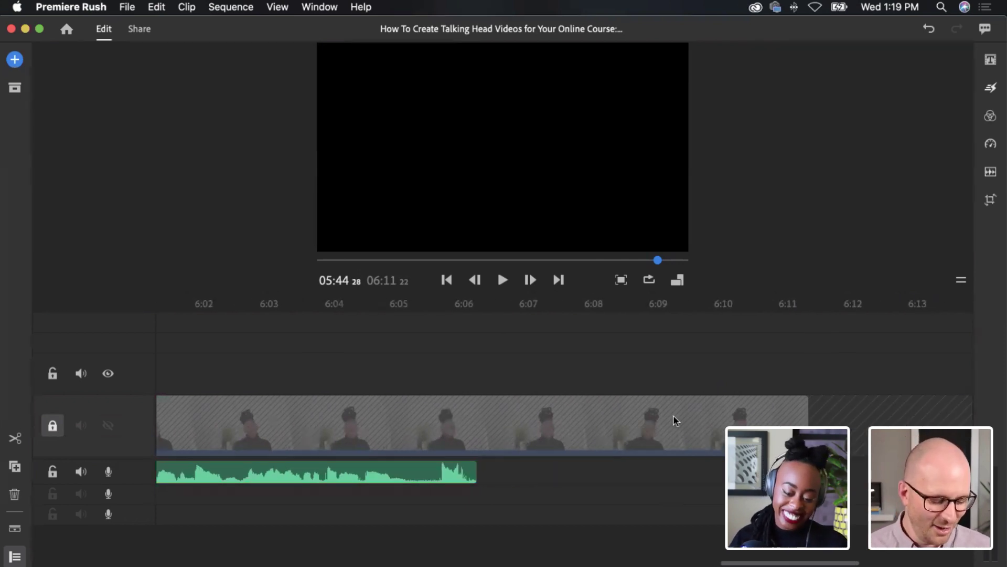
scroll(672, 415, right, 15)
scroll(593, 417, left, 20)
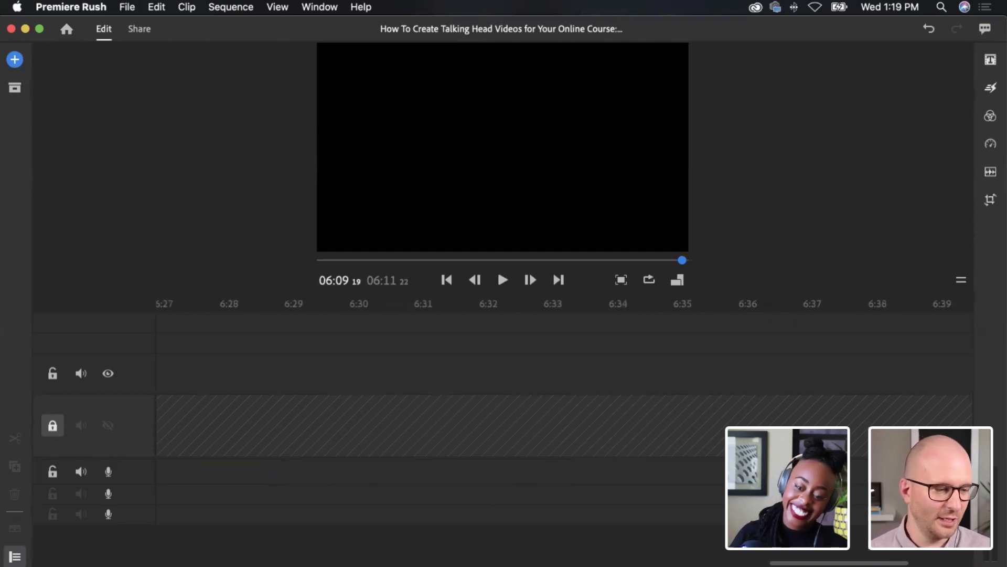
Unlock the main video track that holds the talking-head footage
scroll(589, 415, left, 20)
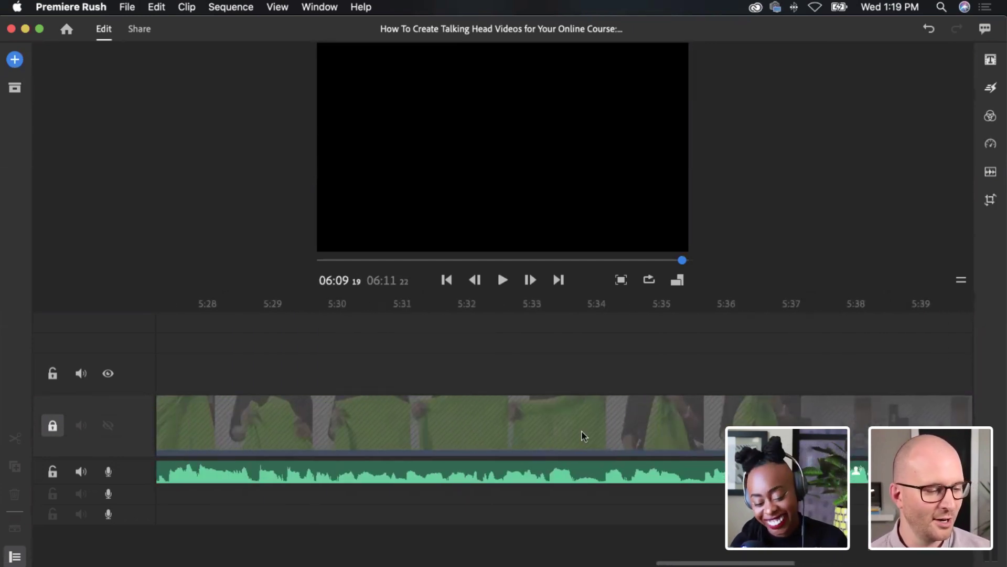
scroll(409, 434, left, 20)
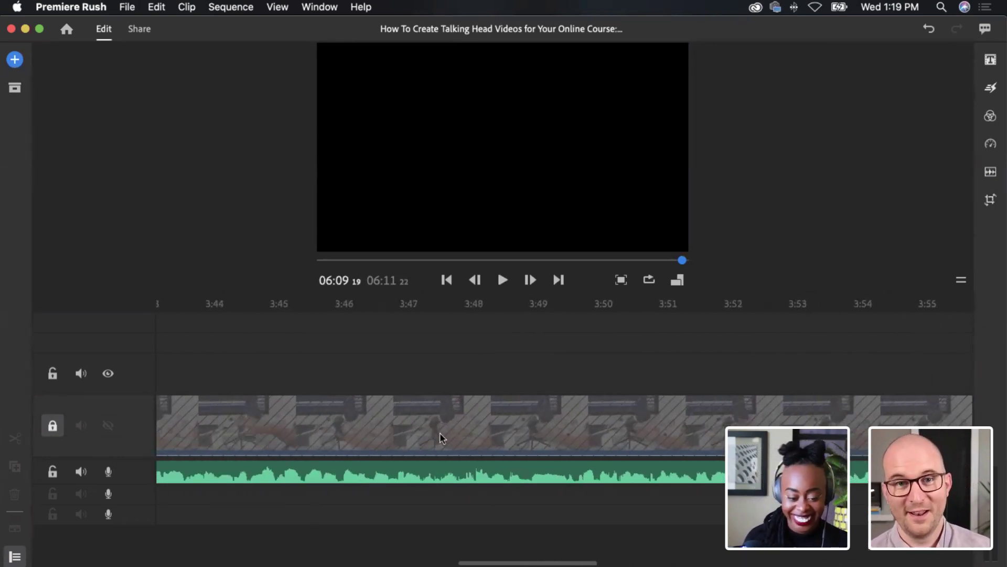
scroll(442, 429, left, 10)
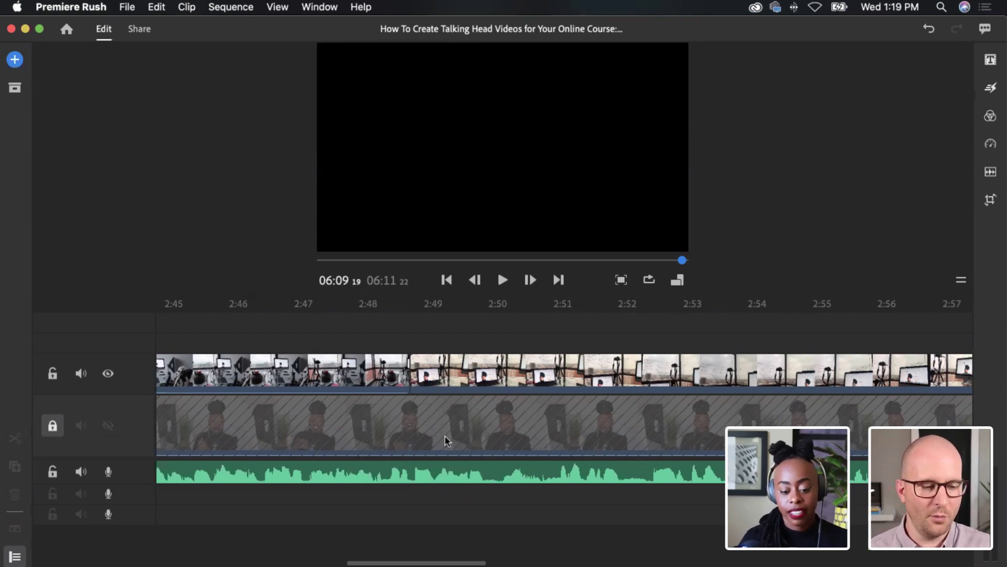
scroll(442, 430, left, 20)
scroll(437, 465, left, 20)
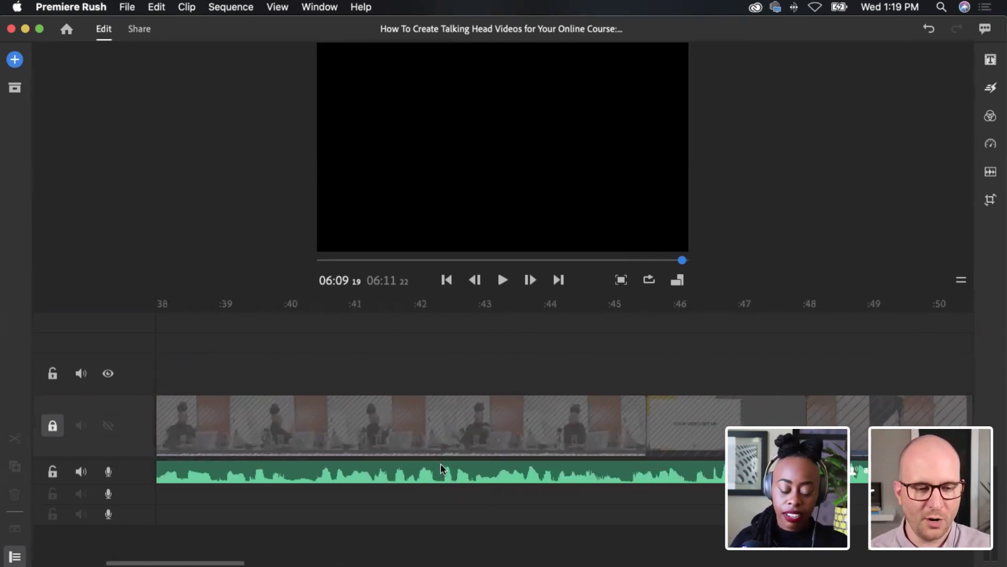
click(53, 426)
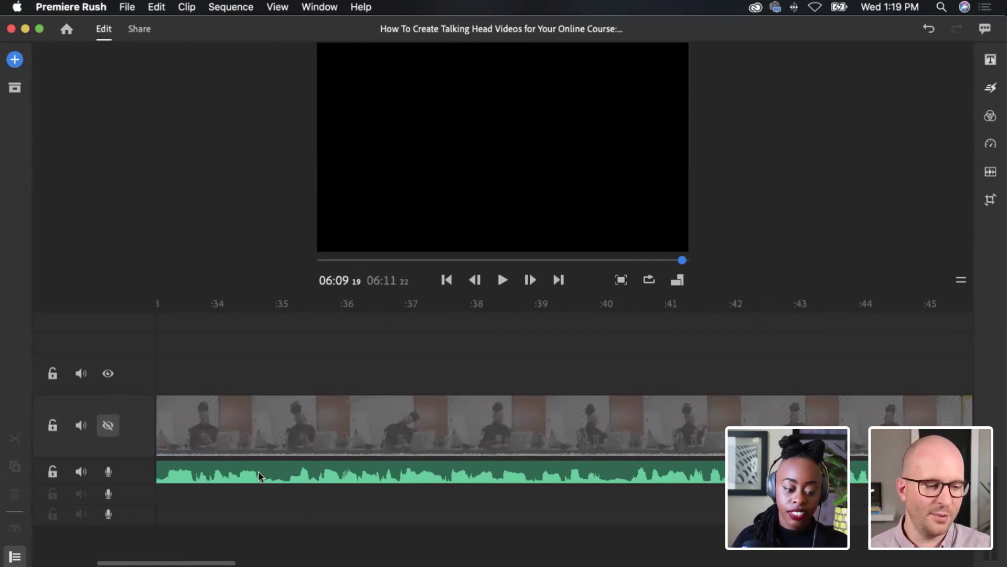
Trim the start of the first talking-head clip to where the ad-5 voice-over begins, and make the main video track visible
scroll(259, 470, left, 13)
scroll(259, 475, left, 20)
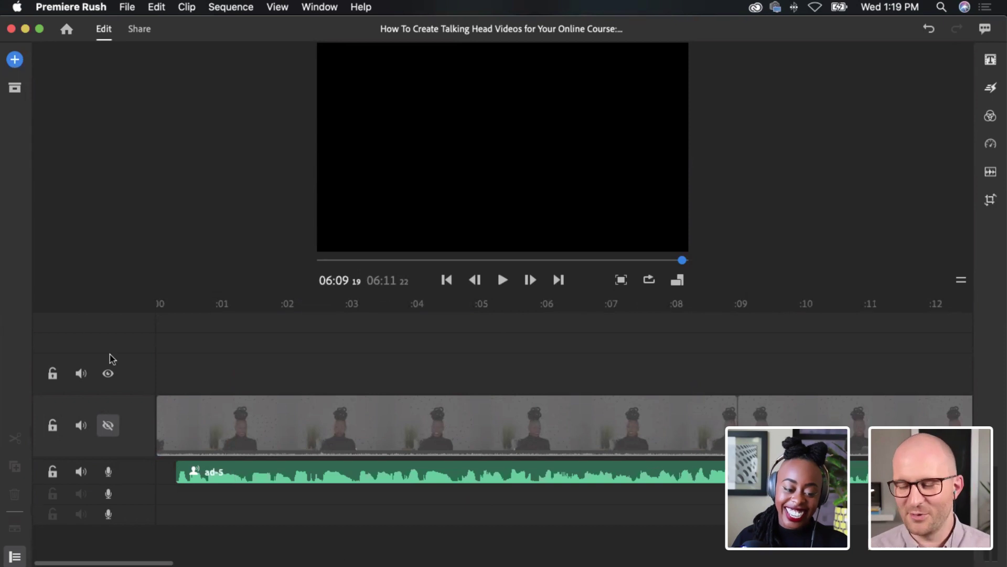
drag(162, 419, 181, 418)
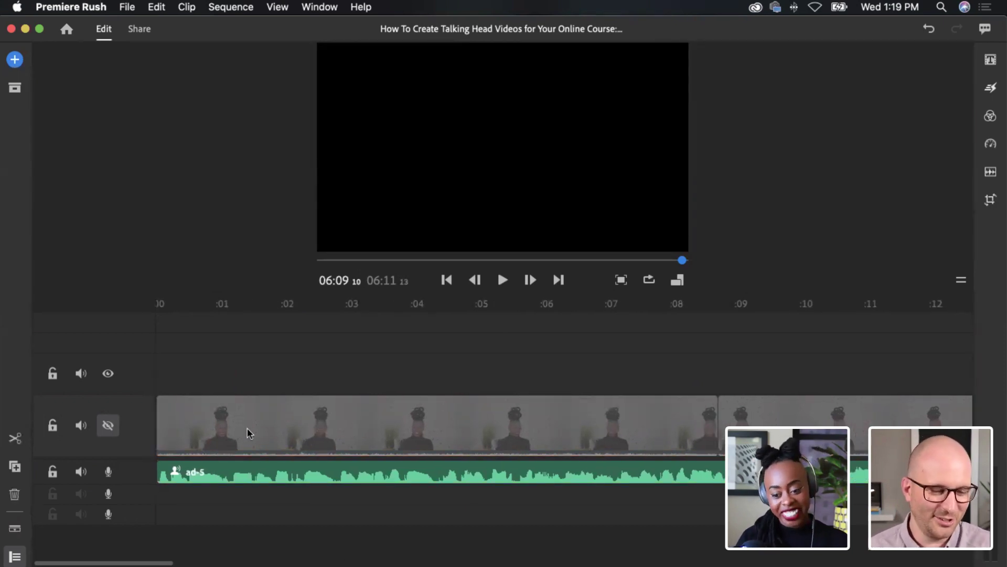
click(108, 425)
Trim the end of the last clip on the main video track so the sequence ends at about 6:06
scroll(501, 363, right, 10)
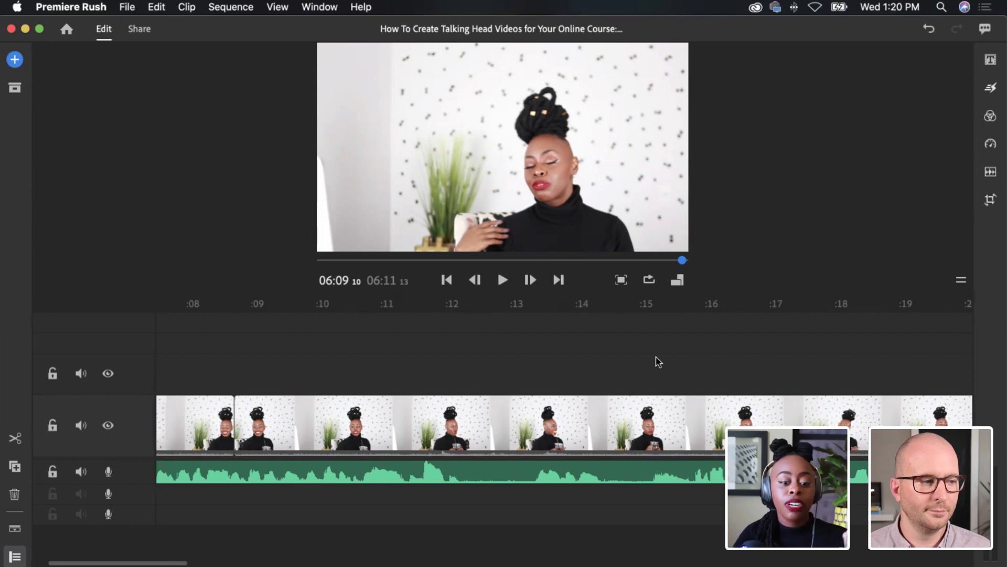
scroll(474, 386, right, 5)
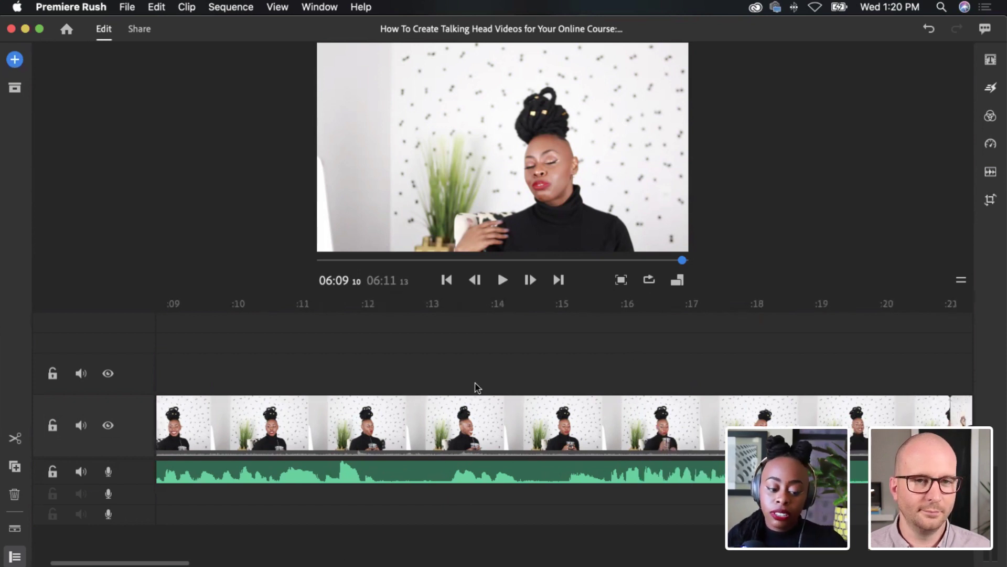
click(237, 6)
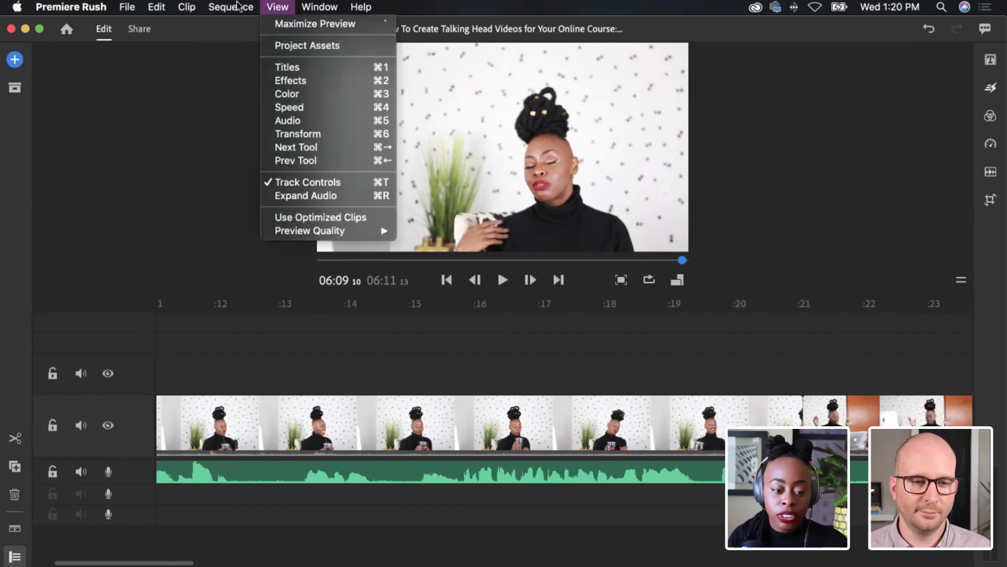
click(249, 96)
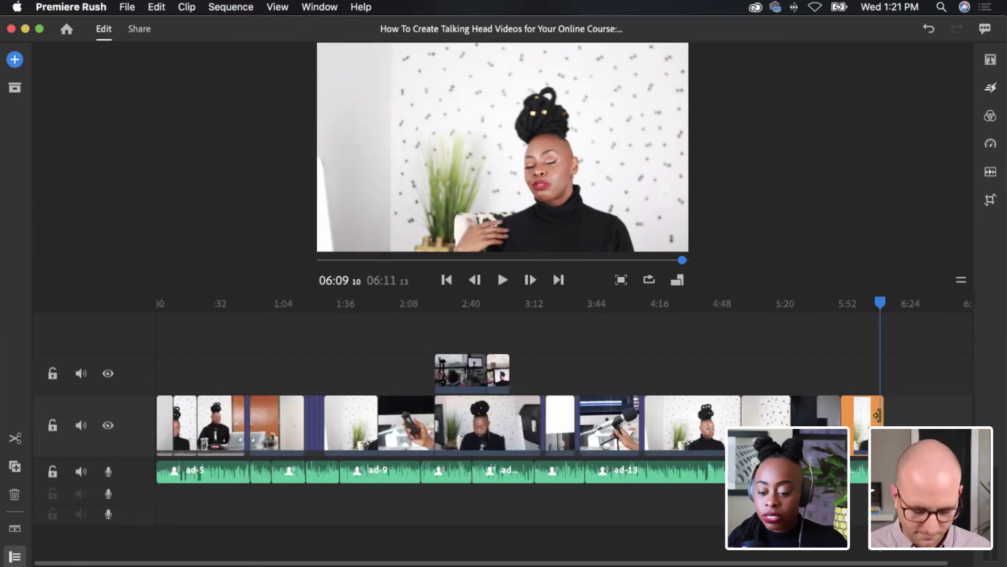
drag(882, 416, 867, 420)
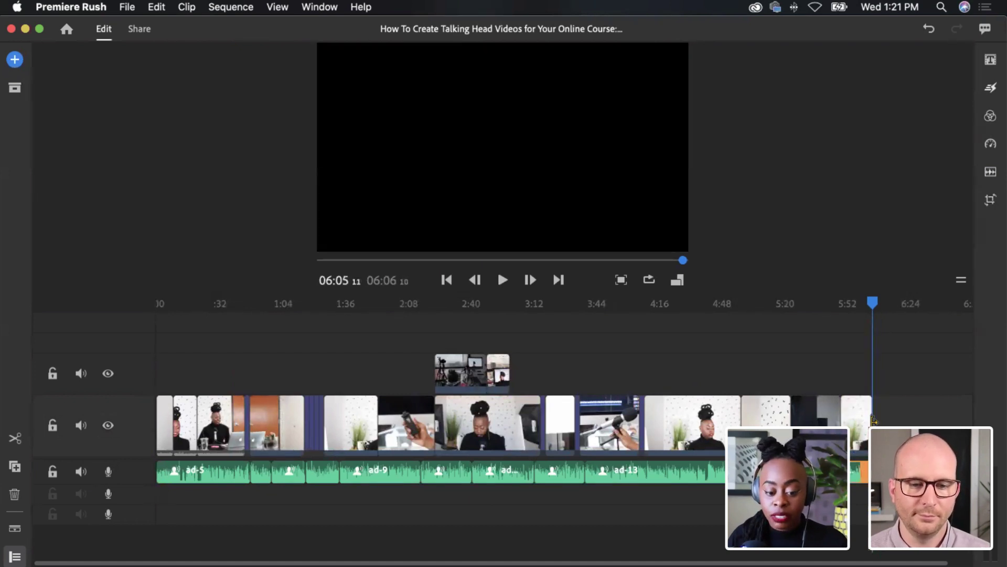
Scrub through the opening part of the sequence, between about 0:20 and 1:27, to review its footage
scroll(341, 415, right, 2)
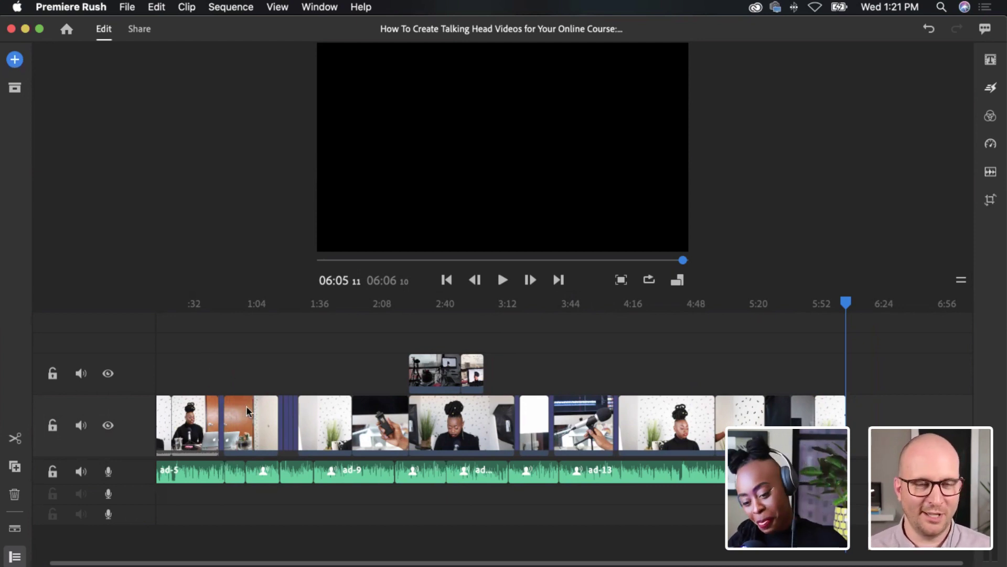
scroll(246, 405, left, 2)
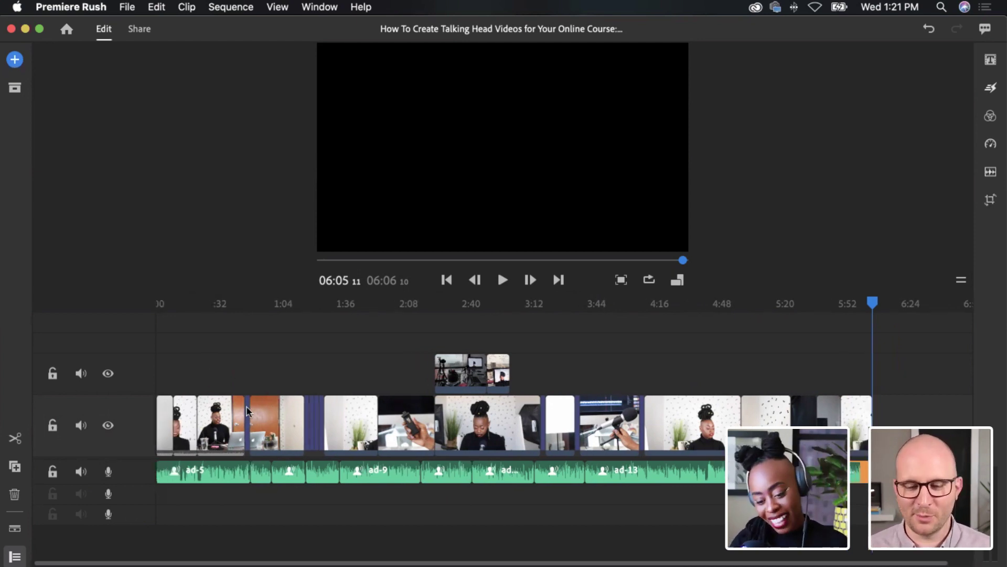
click(197, 321)
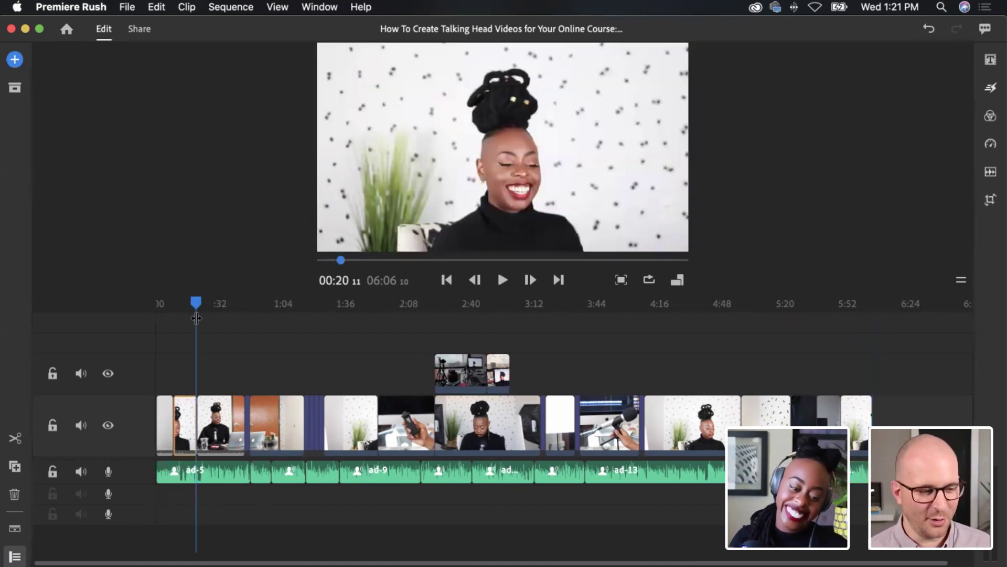
drag(197, 304, 328, 352)
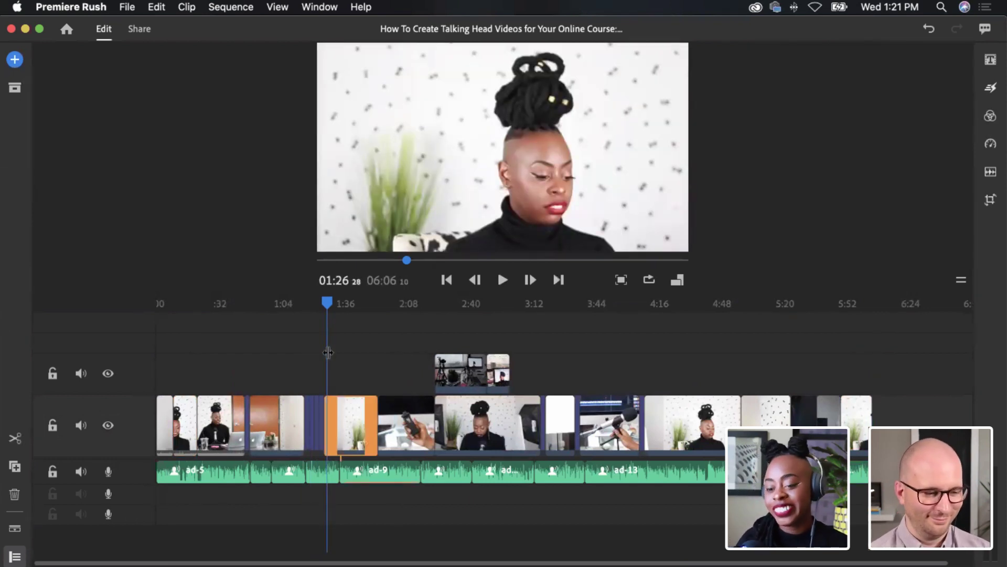
drag(330, 307, 282, 312)
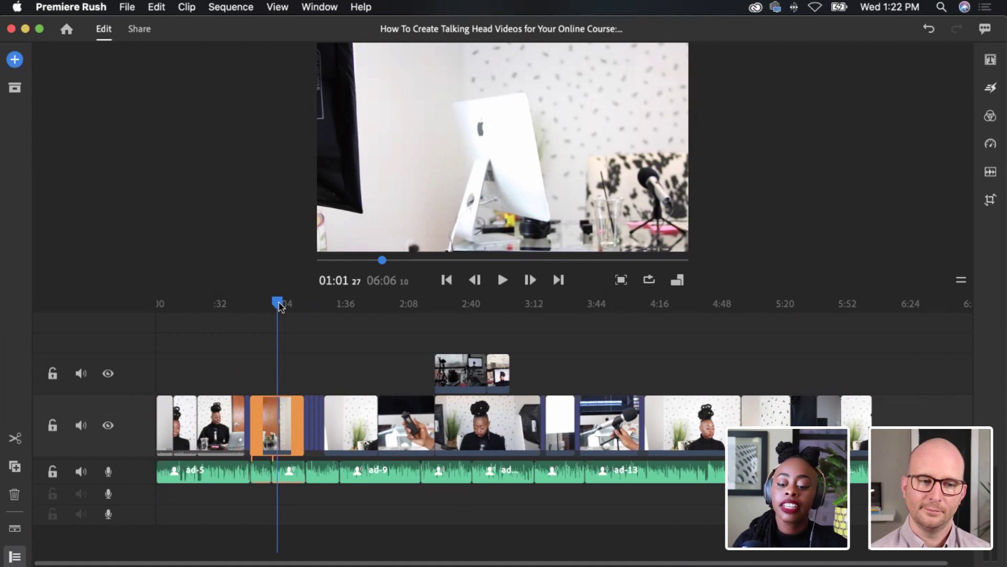
drag(279, 303, 255, 304)
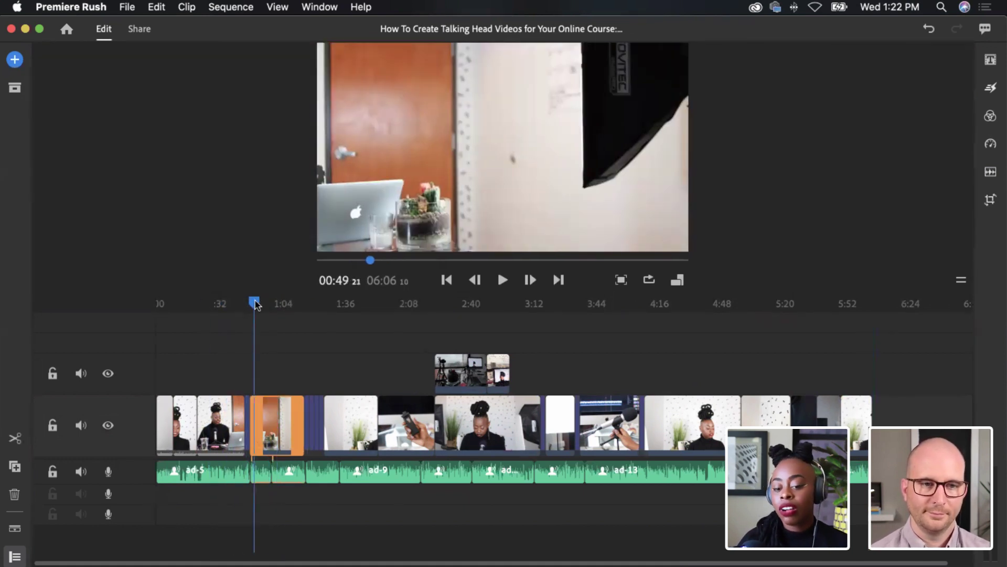
Scrub through the rest of the sequence, from about 5:02 back to 2:07, to review its footage against the voice-over
click(465, 305)
drag(514, 318, 754, 415)
click(749, 415)
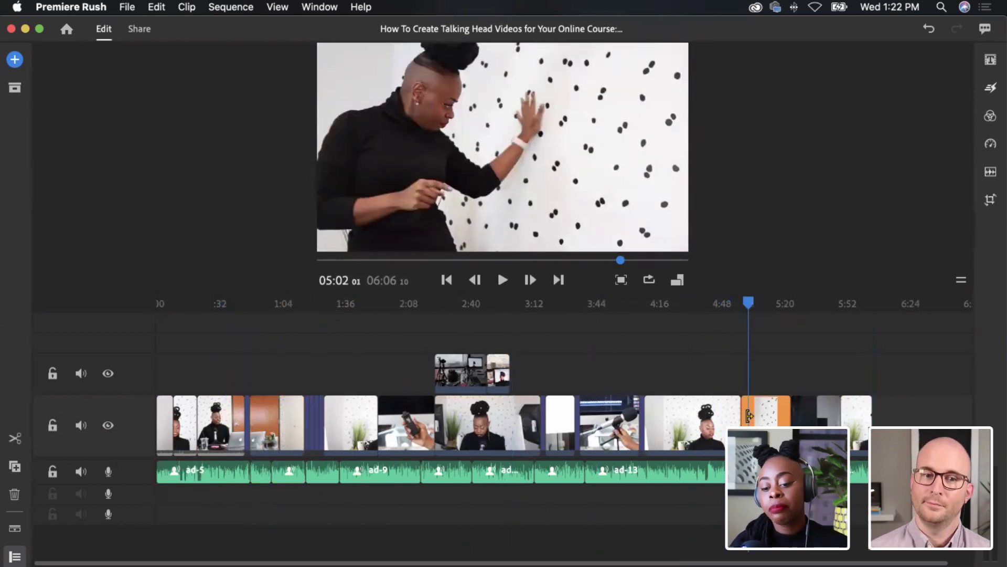
click(762, 304)
drag(761, 306, 688, 317)
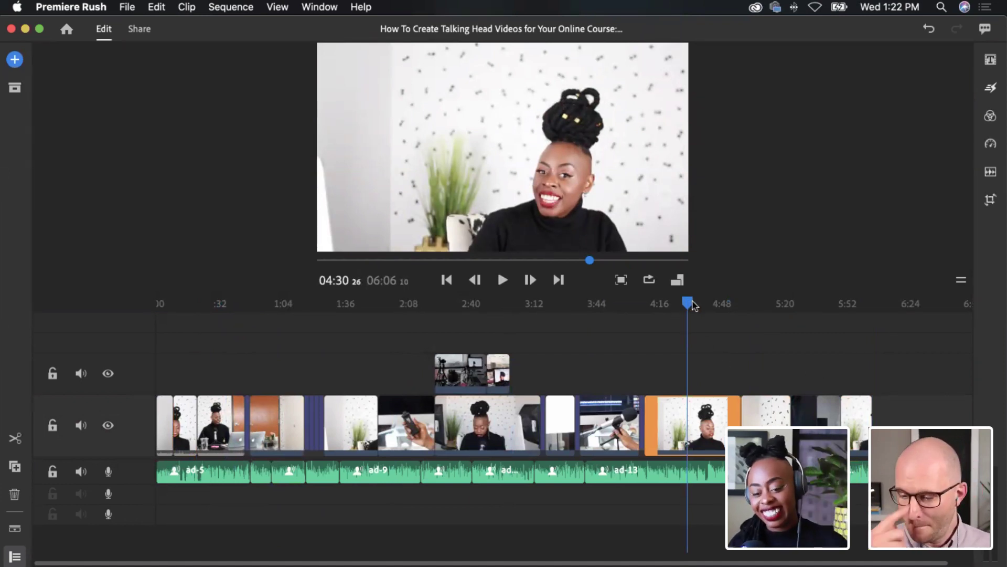
drag(689, 304, 617, 308)
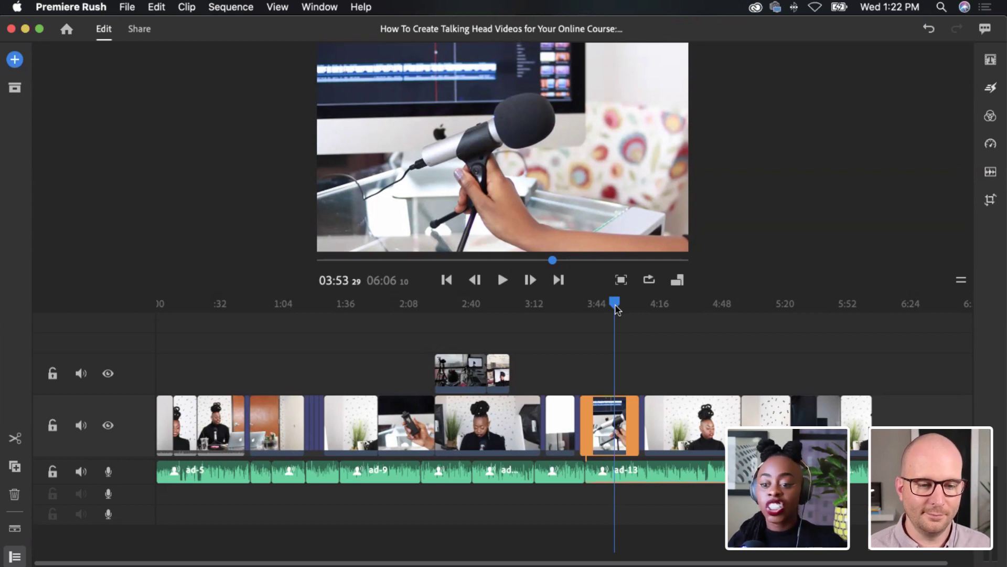
drag(616, 309, 407, 375)
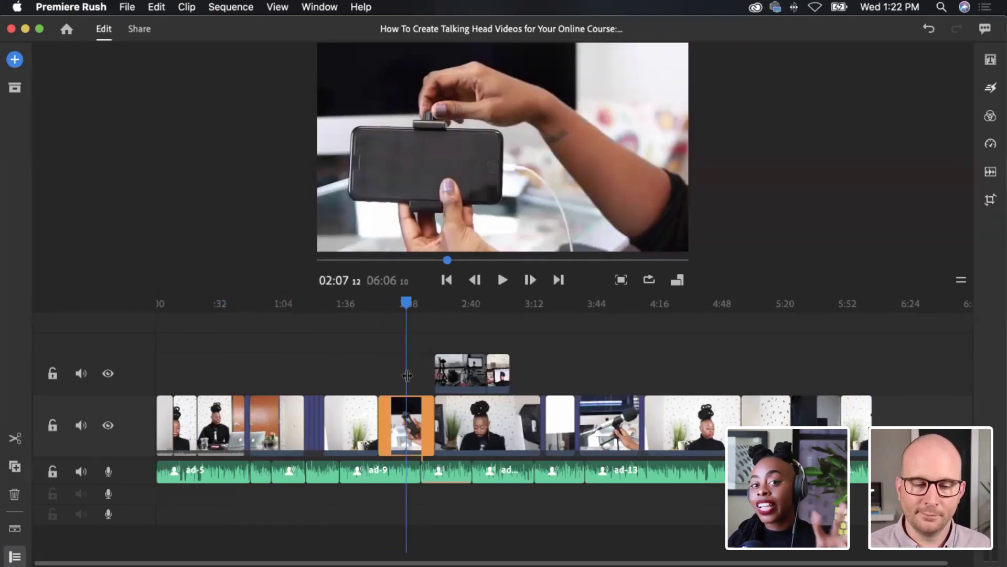